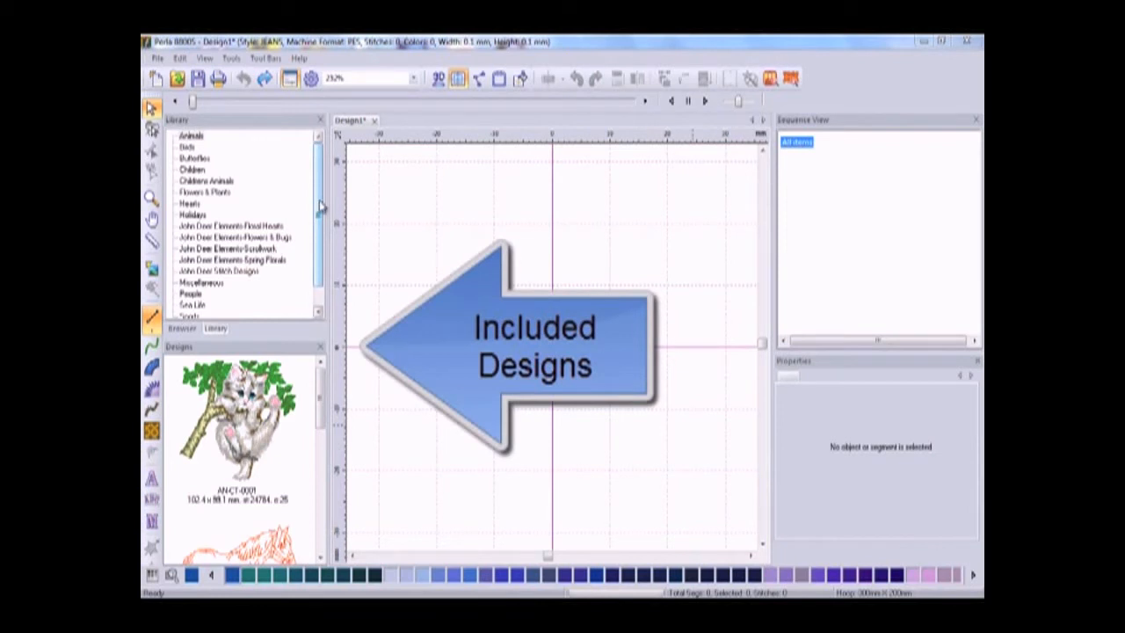
Step: Browse the Butterflies and Hearts library categories and place the three-hearts design HR-0001 in the workspace
{"action": "left_click_drag", "start_coordinate": [319, 201], "coordinate": [321, 197]}
{"action": "left_click", "coordinate": [187, 146]}
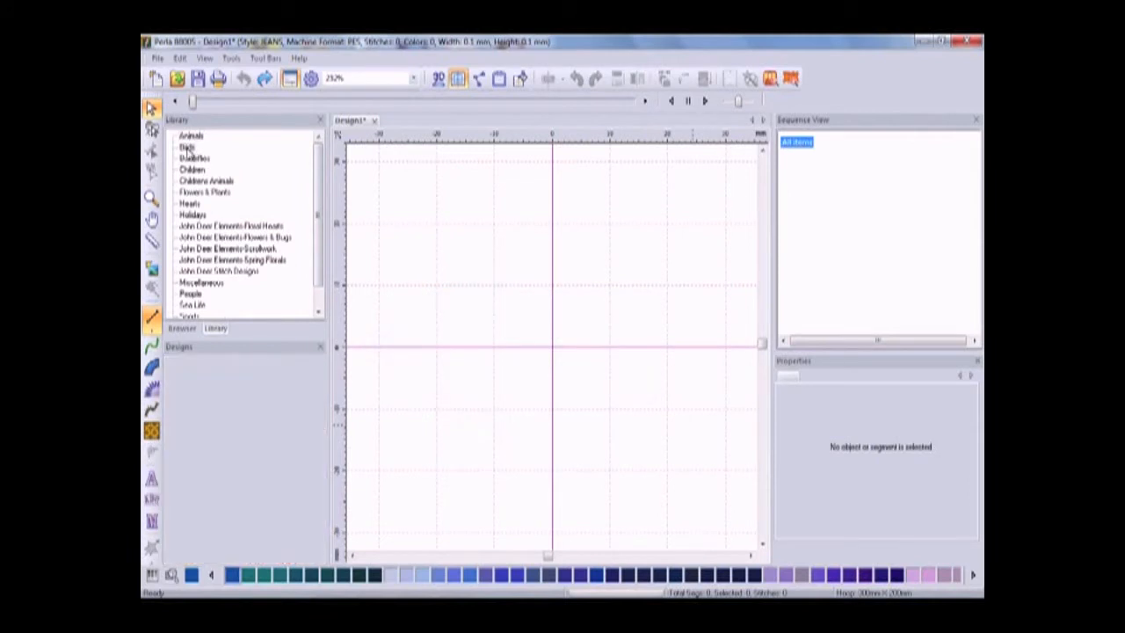
{"action": "left_click", "coordinate": [193, 158]}
{"action": "left_click", "coordinate": [192, 204]}
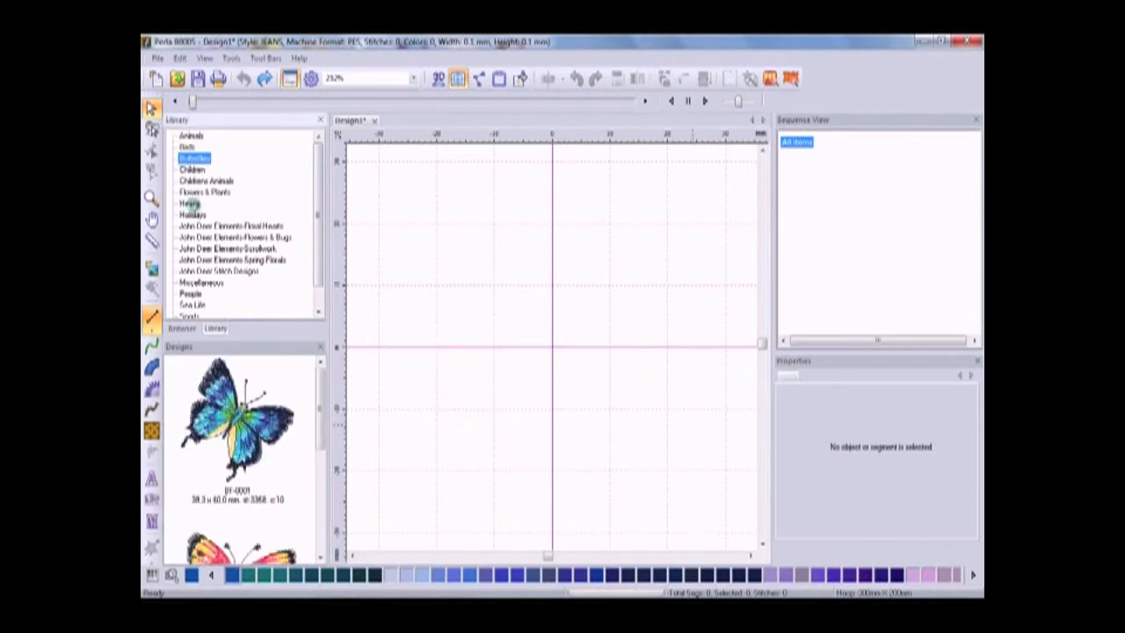
{"action": "mouse_move", "coordinate": [321, 376]}
{"action": "left_mouse_down"}
{"action": "mouse_move", "coordinate": [324, 545]}
{"action": "mouse_move", "coordinate": [332, 380]}
{"action": "left_mouse_up"}
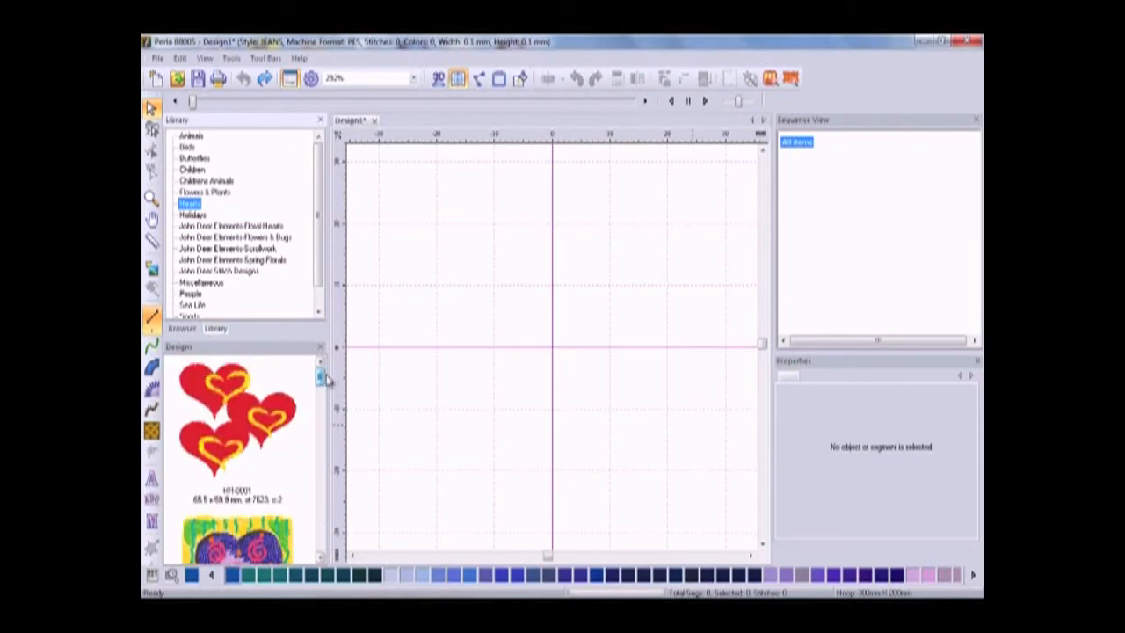
{"action": "left_click_drag", "start_coordinate": [267, 418], "coordinate": [563, 371]}
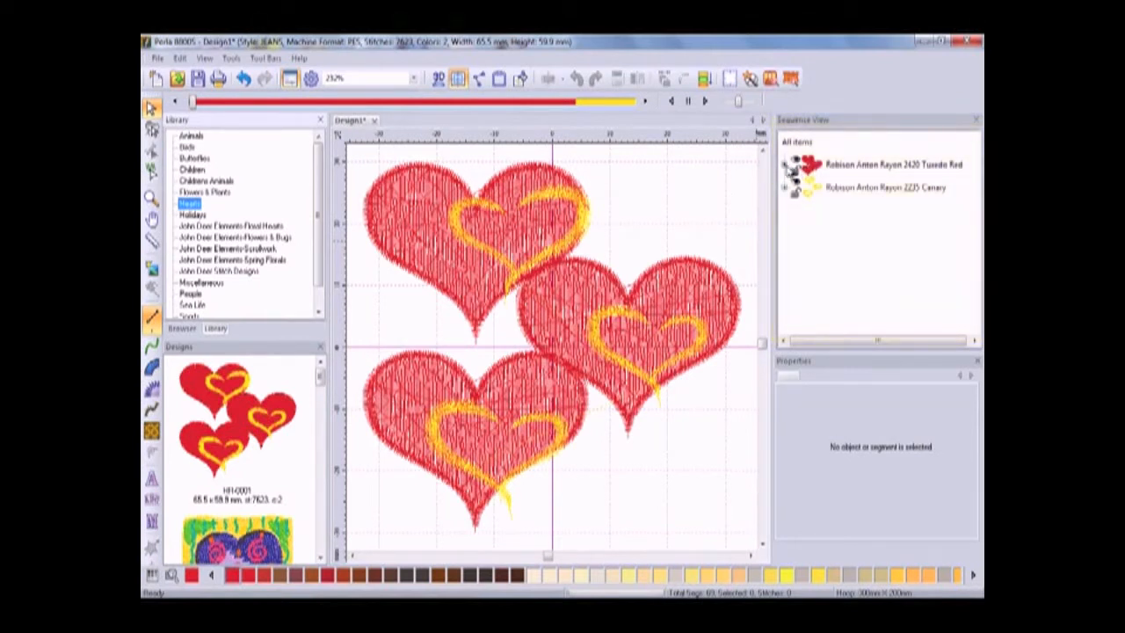
Step: Expand the Tuxedo Red colour group and select the first heart-shaped Fill segment
{"action": "left_click", "coordinate": [788, 168]}
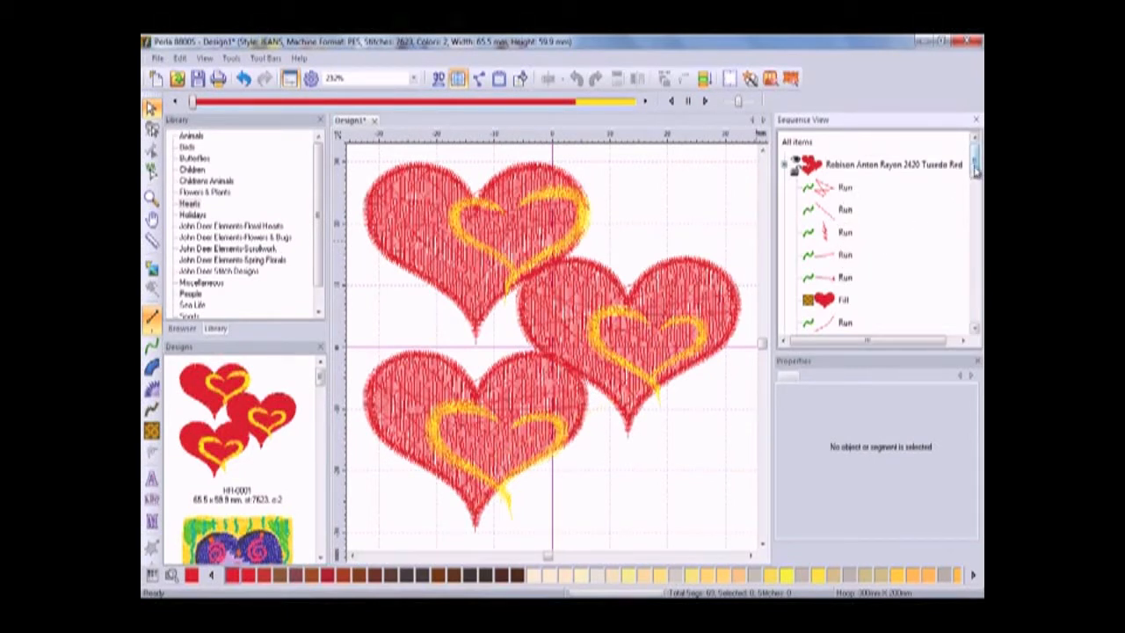
{"action": "left_click_drag", "start_coordinate": [973, 174], "coordinate": [974, 181]}
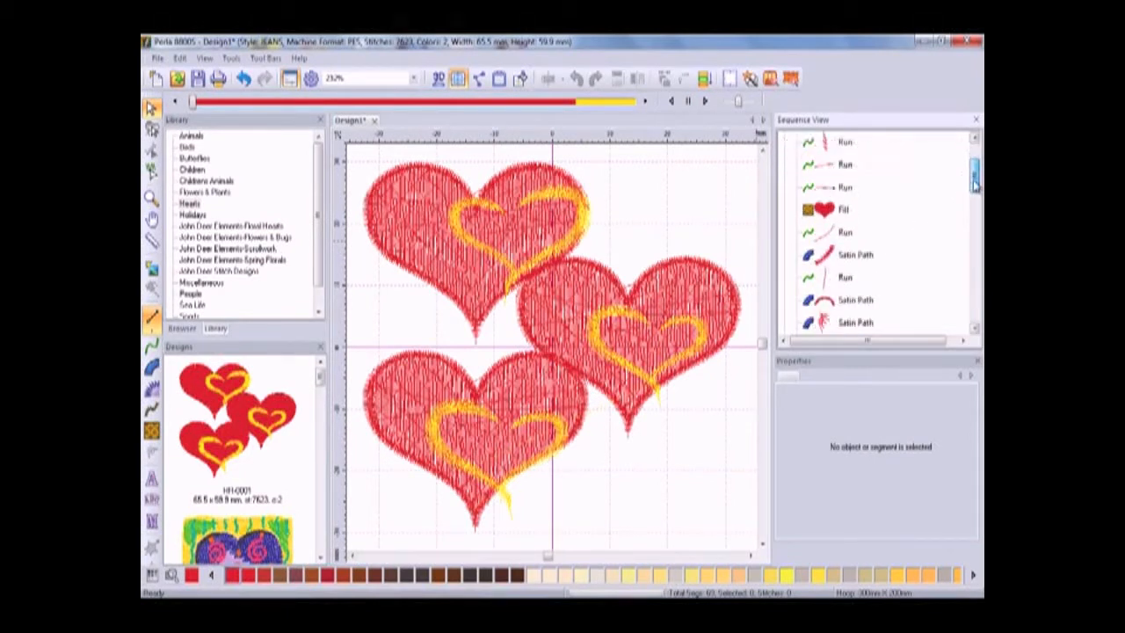
{"action": "left_click", "coordinate": [844, 212]}
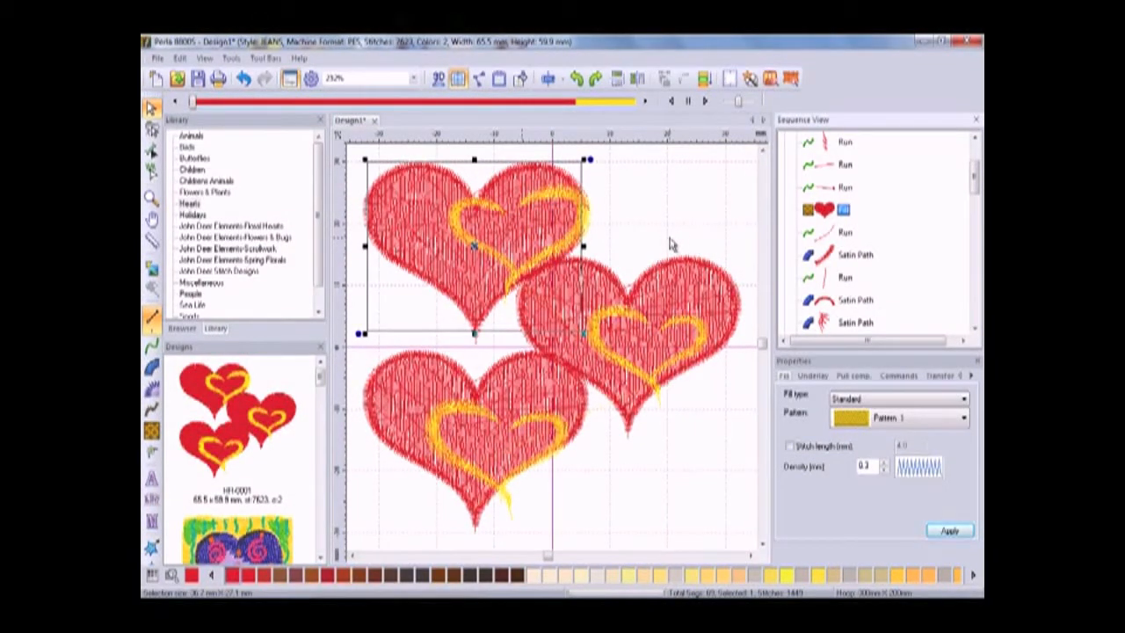
Step: Ungroup the entire hearts design and clear the selection
{"action": "key", "text": "ctrl+a"}
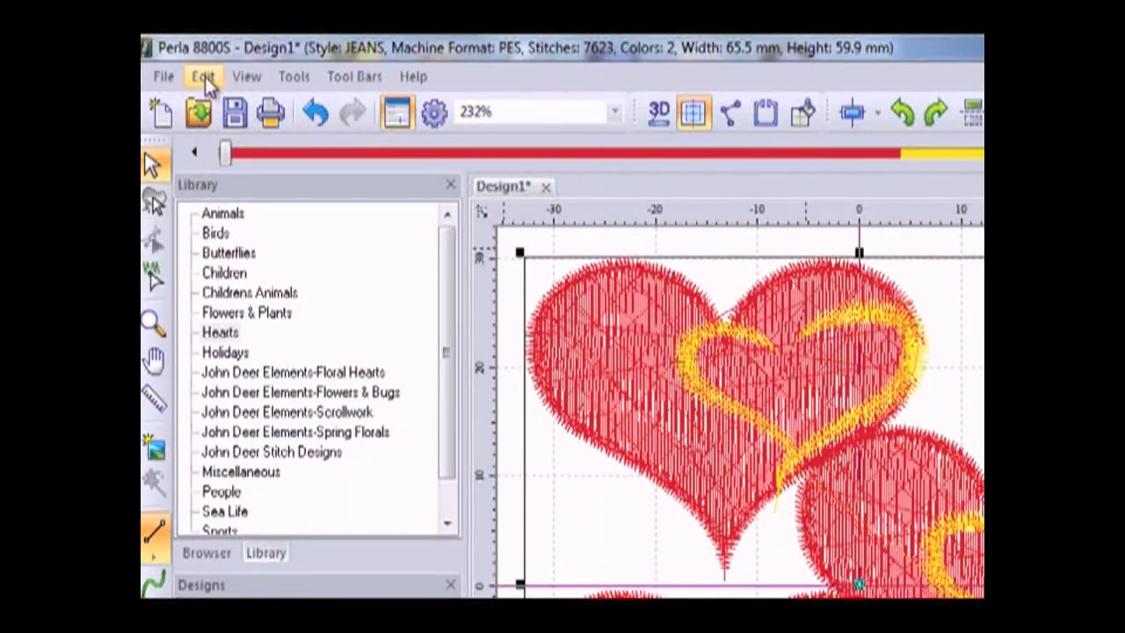
{"action": "left_click", "coordinate": [205, 77]}
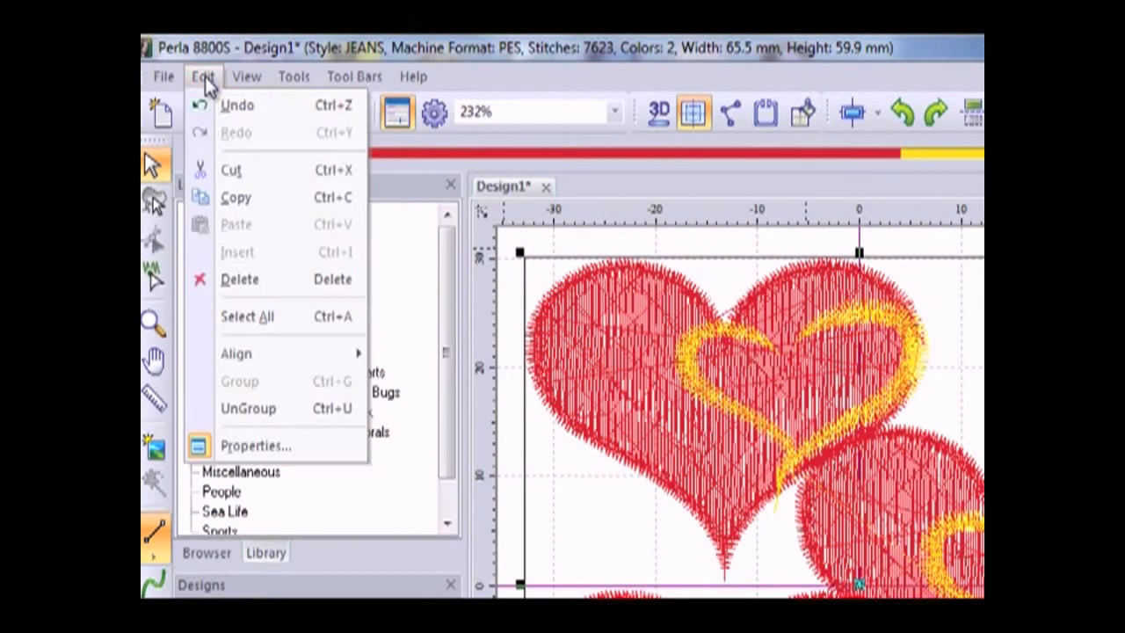
{"action": "left_click", "coordinate": [263, 422]}
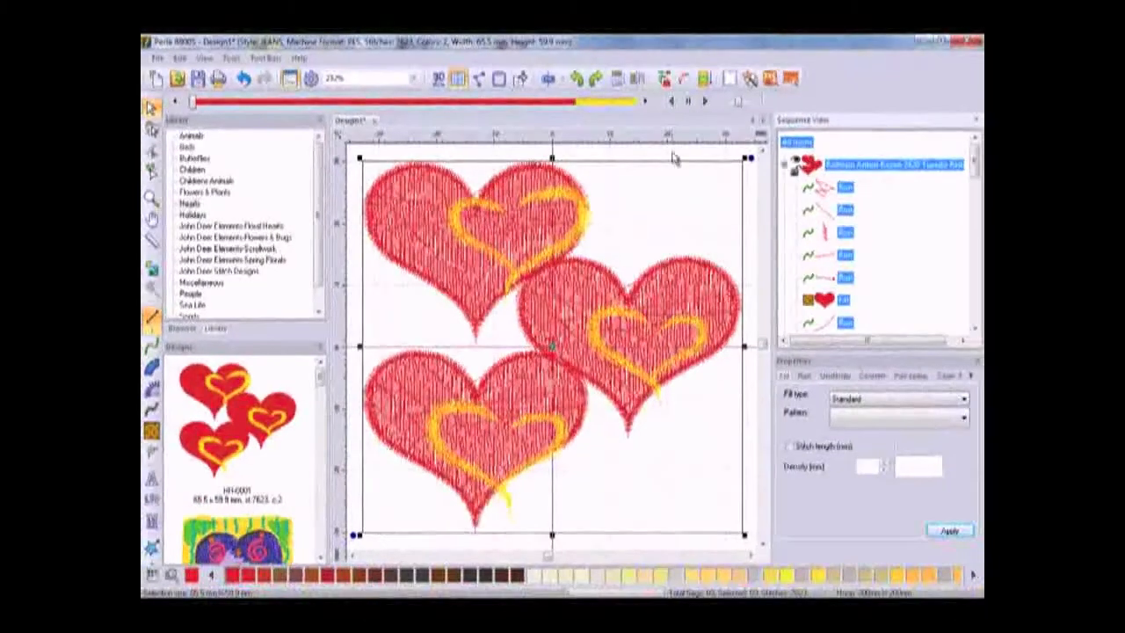
{"action": "left_click", "coordinate": [673, 158]}
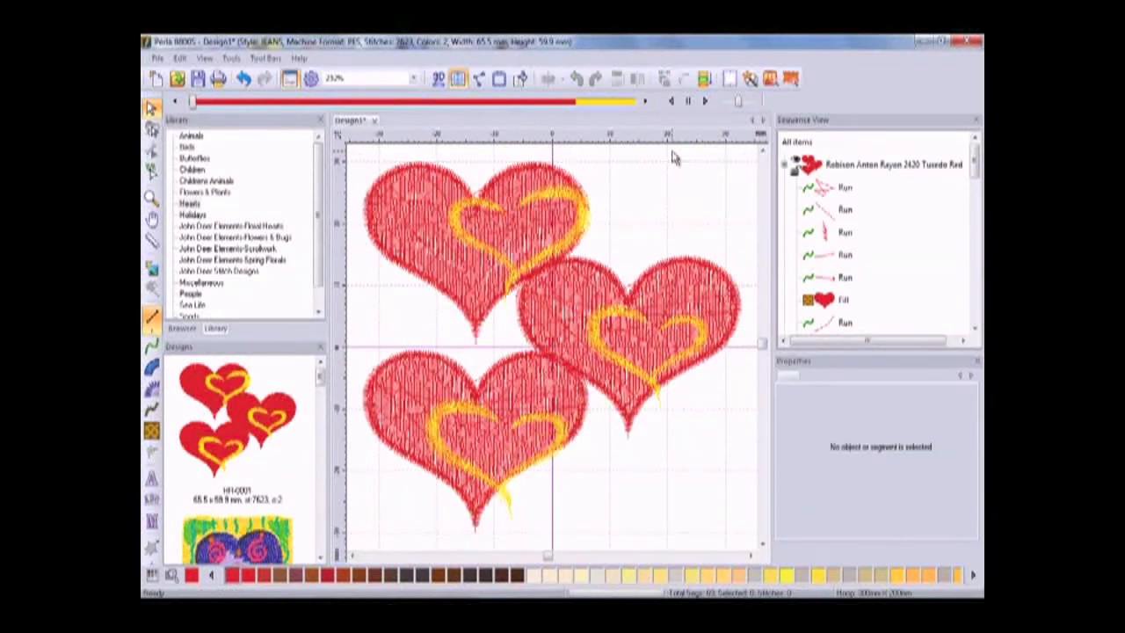
Step: Select the first heart's Fill segment and review its fill patterns, underlay and pull compensation settings
{"action": "left_click", "coordinate": [841, 301]}
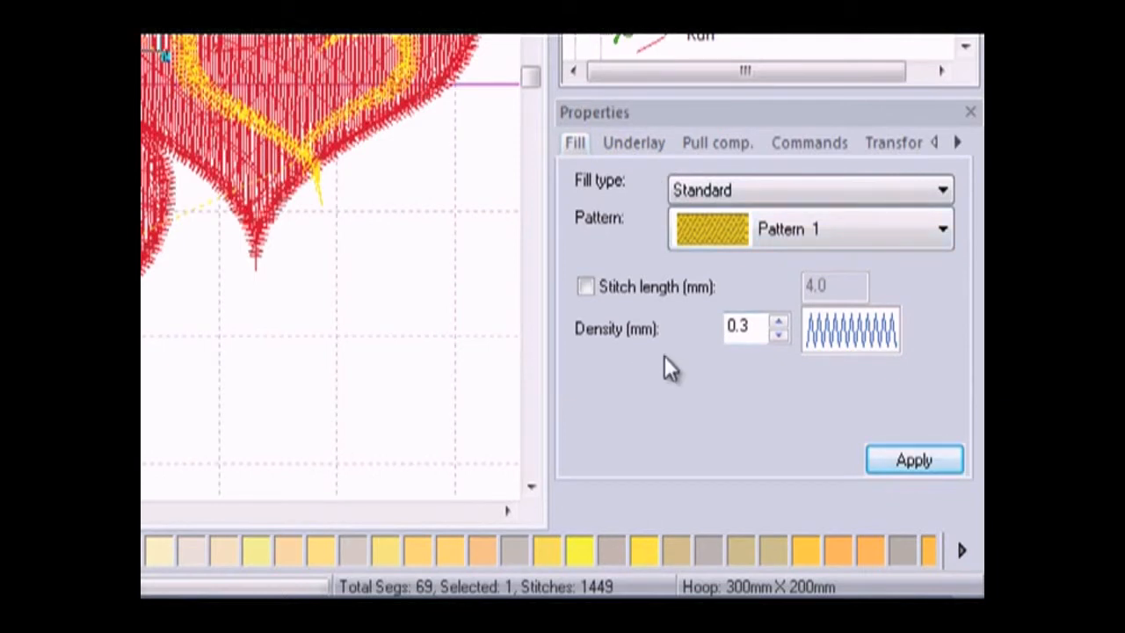
{"action": "left_click", "coordinate": [942, 235]}
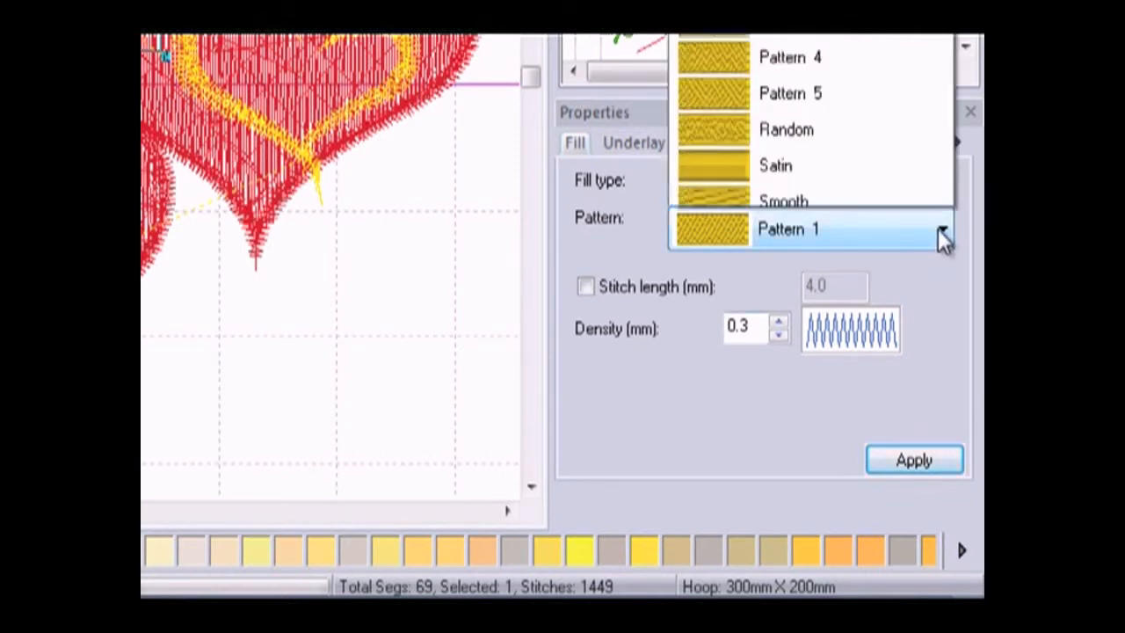
{"action": "scroll", "coordinate": [942, 235], "scroll_direction": "down", "scroll_amount": 1}
{"action": "left_click", "coordinate": [638, 241]}
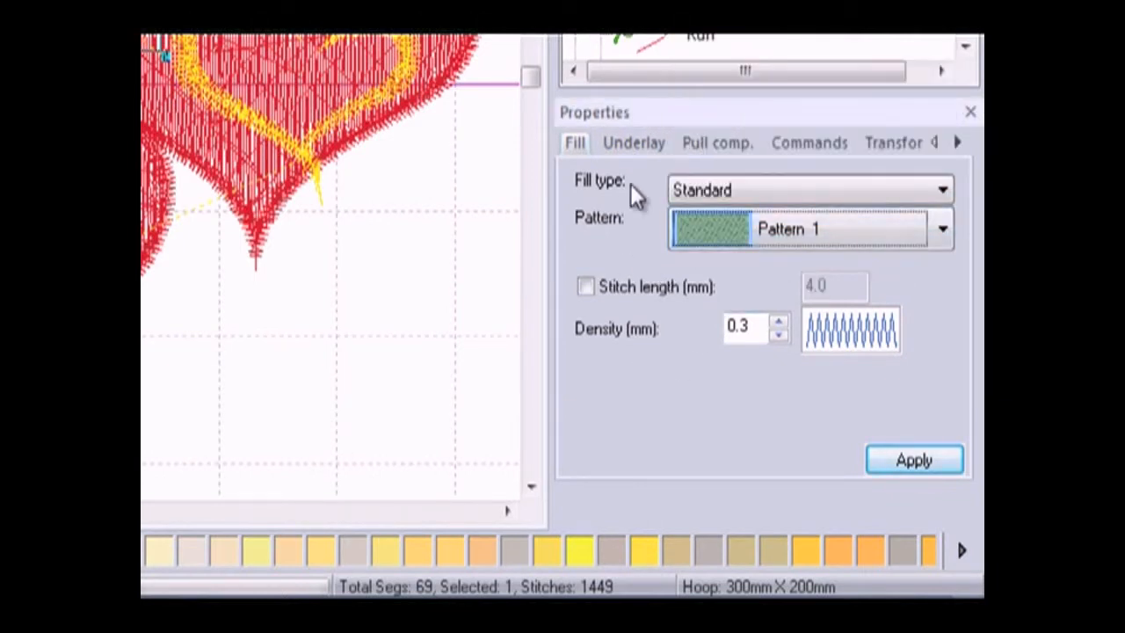
{"action": "left_click", "coordinate": [625, 145]}
{"action": "left_click", "coordinate": [714, 142]}
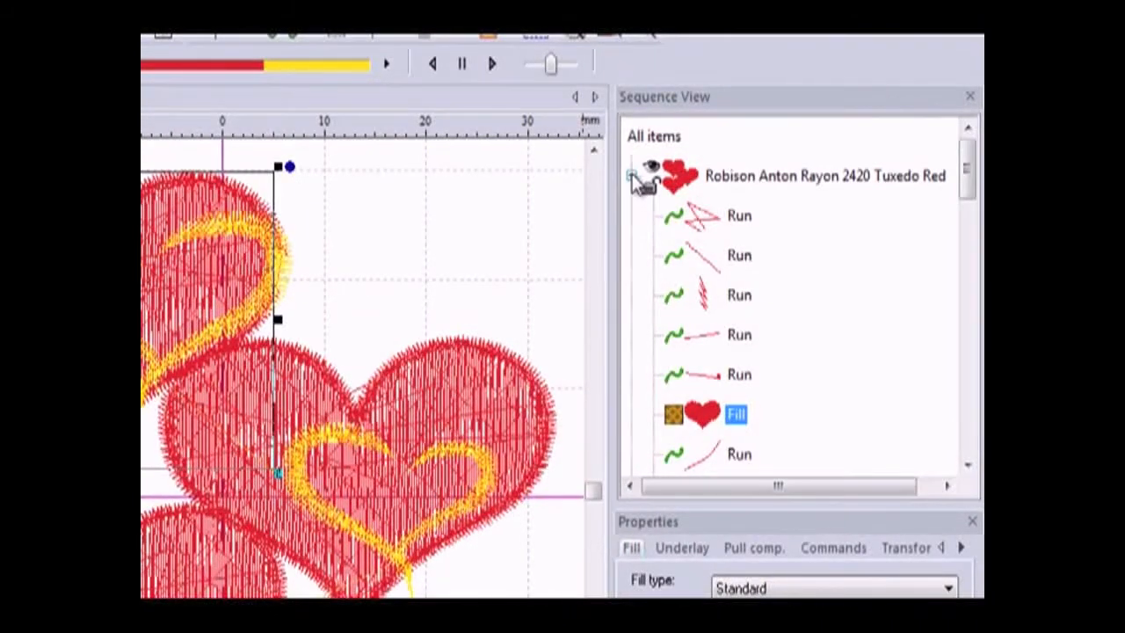
Step: Collapse the Tuxedo Red colour group, hide its stitches and show them again
{"action": "left_click", "coordinate": [632, 175]}
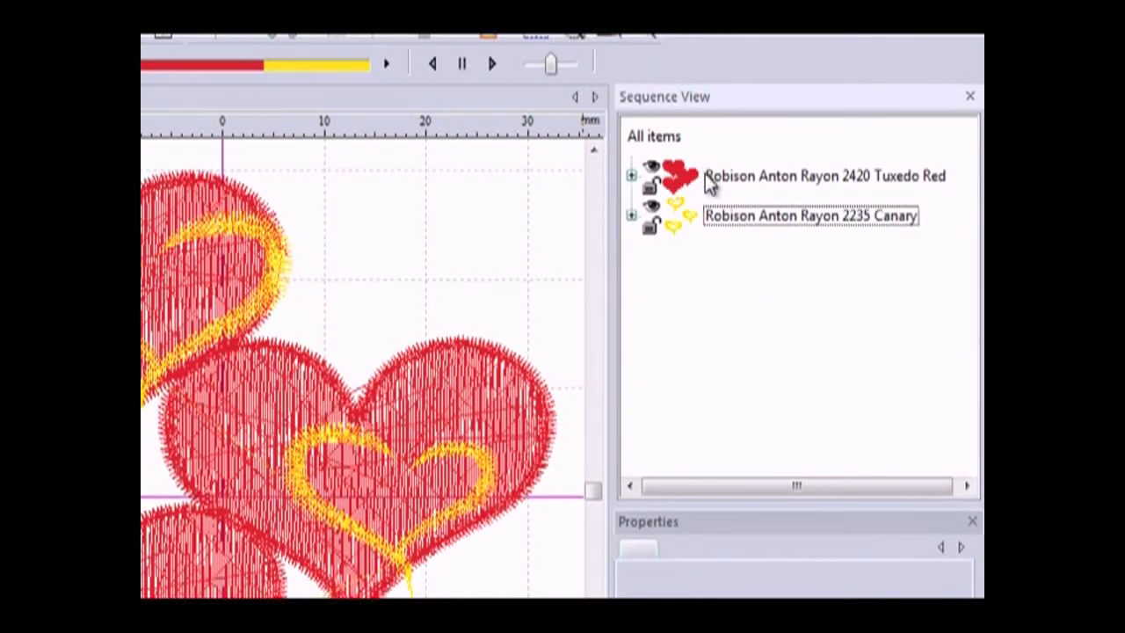
{"action": "left_click", "coordinate": [651, 171]}
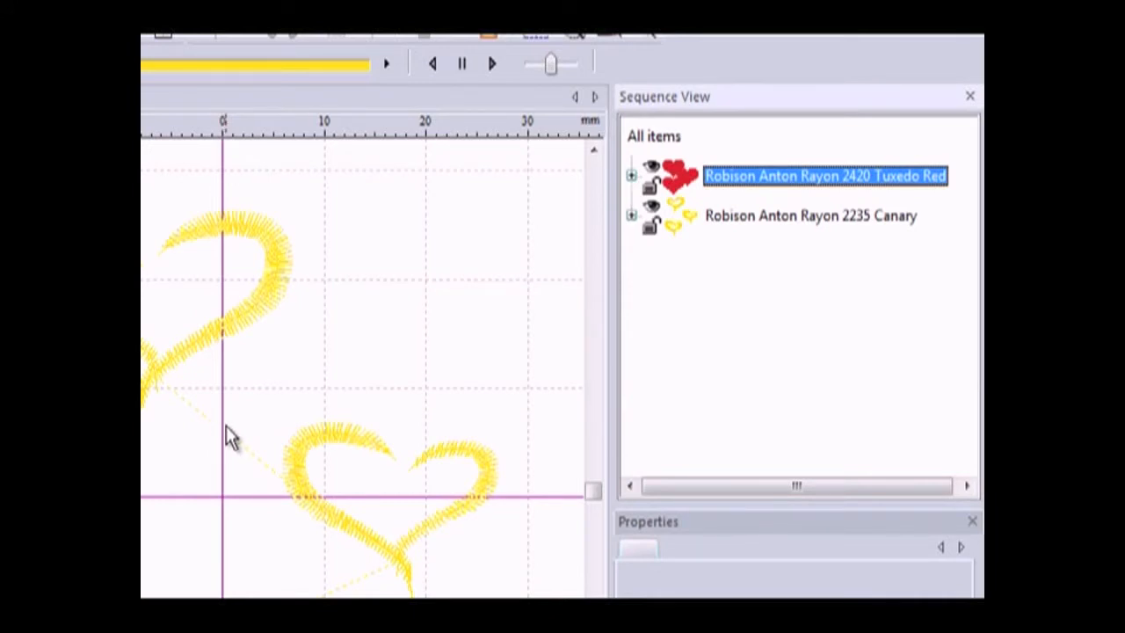
{"action": "left_click", "coordinate": [651, 169]}
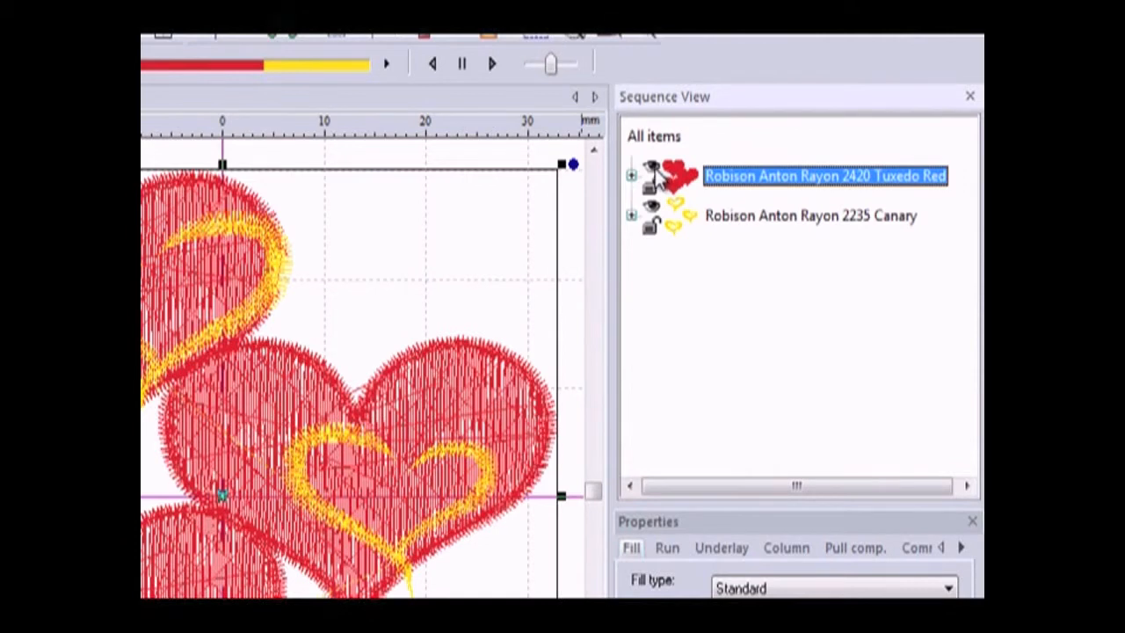
Step: Lock the Tuxedo Red colour group and test selecting the upper heart's red stitches and yellow satin path
{"action": "left_click", "coordinate": [650, 190]}
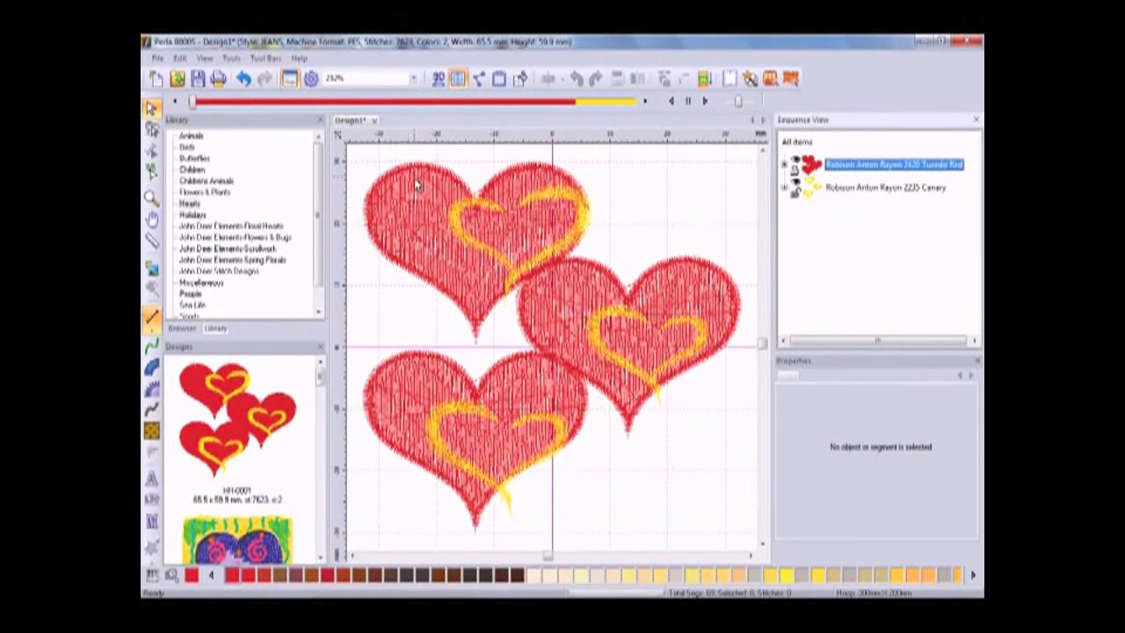
{"action": "left_click", "coordinate": [416, 183]}
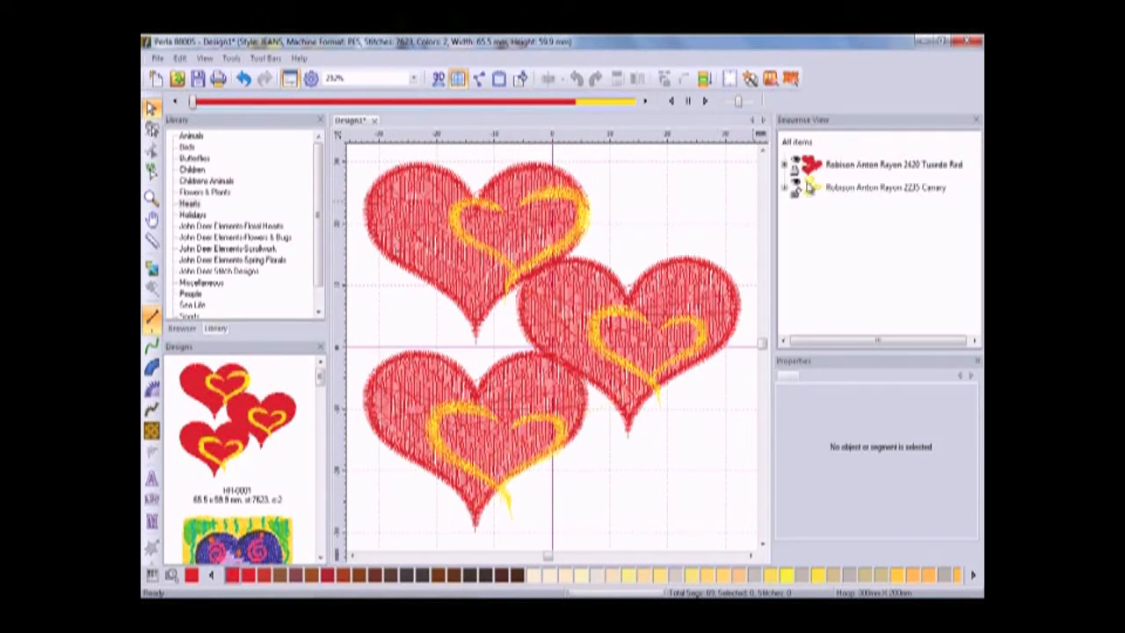
{"action": "left_click", "coordinate": [584, 207]}
{"action": "left_click", "coordinate": [859, 255]}
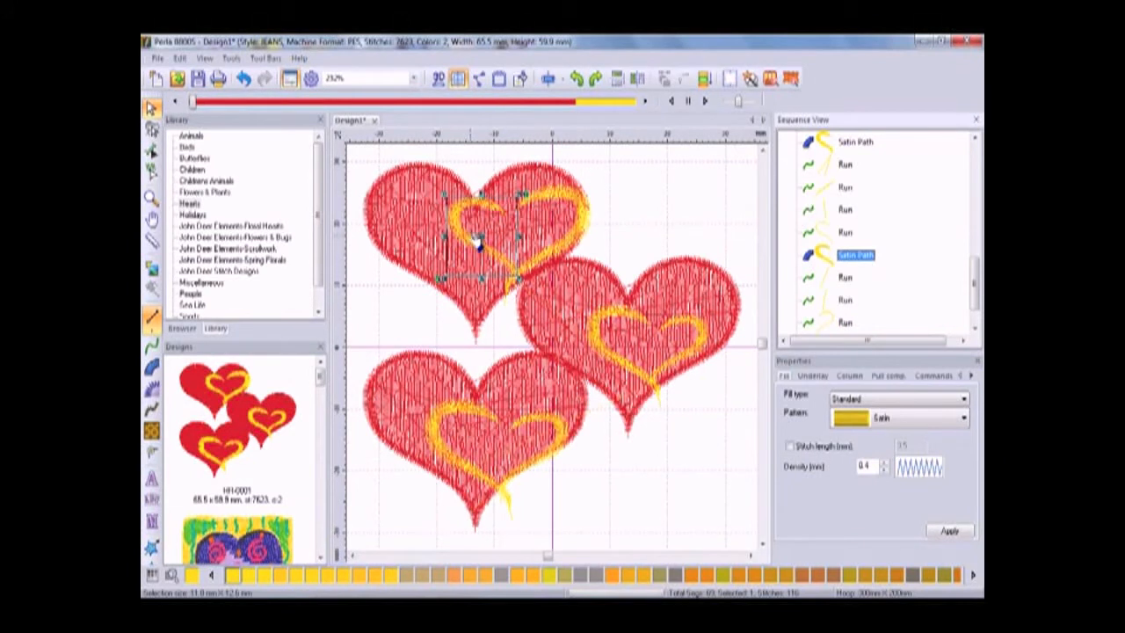
{"action": "left_click", "coordinate": [690, 411]}
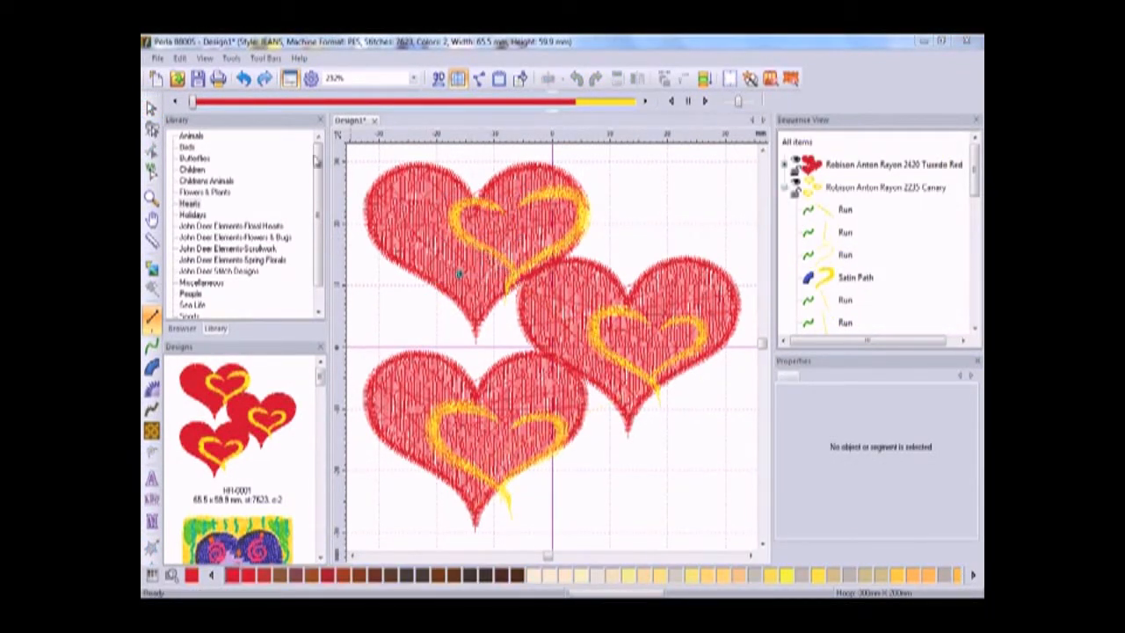
Step: Simulate the stitch-out of the hearts design, both by playing it and by scrubbing through to the last stitch
{"action": "left_click_drag", "start_coordinate": [194, 103], "coordinate": [647, 122]}
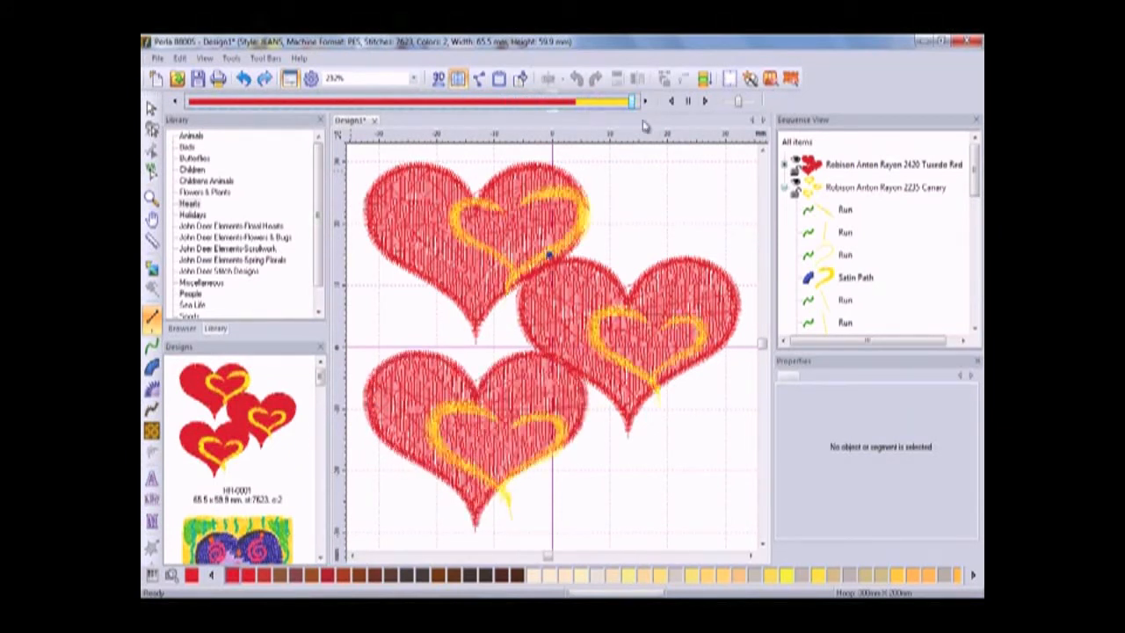
{"action": "left_click", "coordinate": [690, 102]}
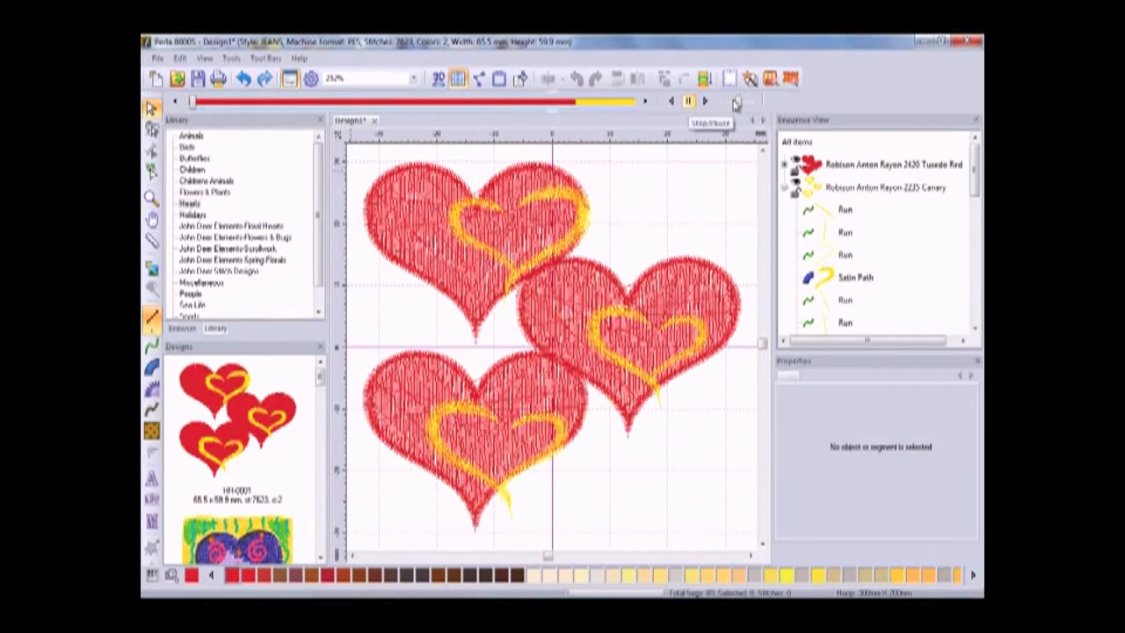
{"action": "left_click", "coordinate": [704, 101]}
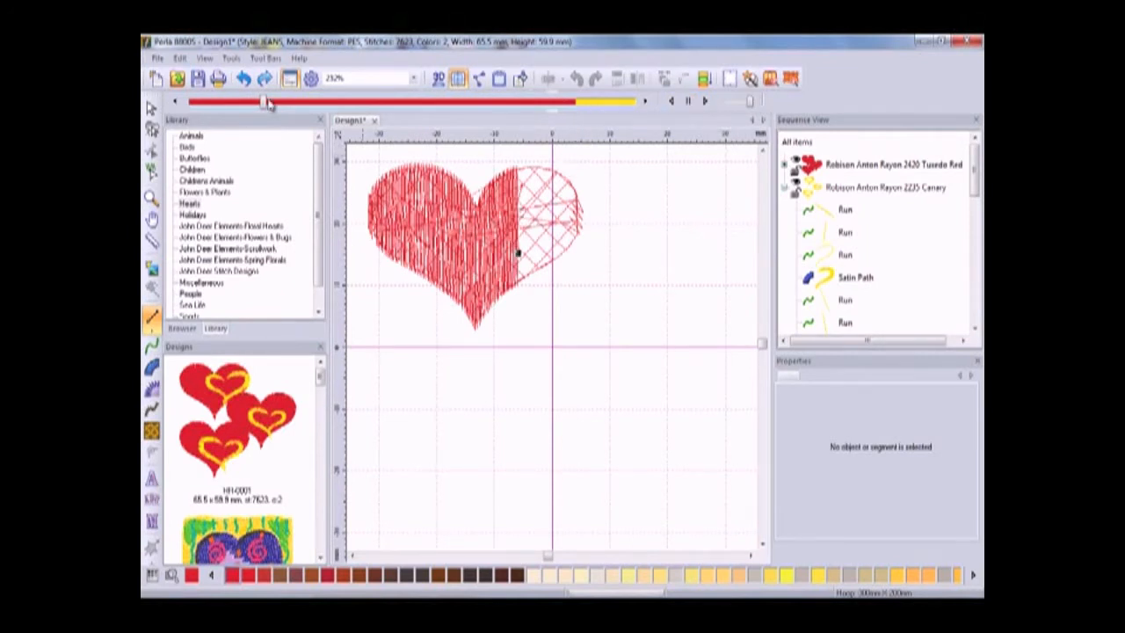
{"action": "left_click_drag", "start_coordinate": [266, 104], "coordinate": [640, 109]}
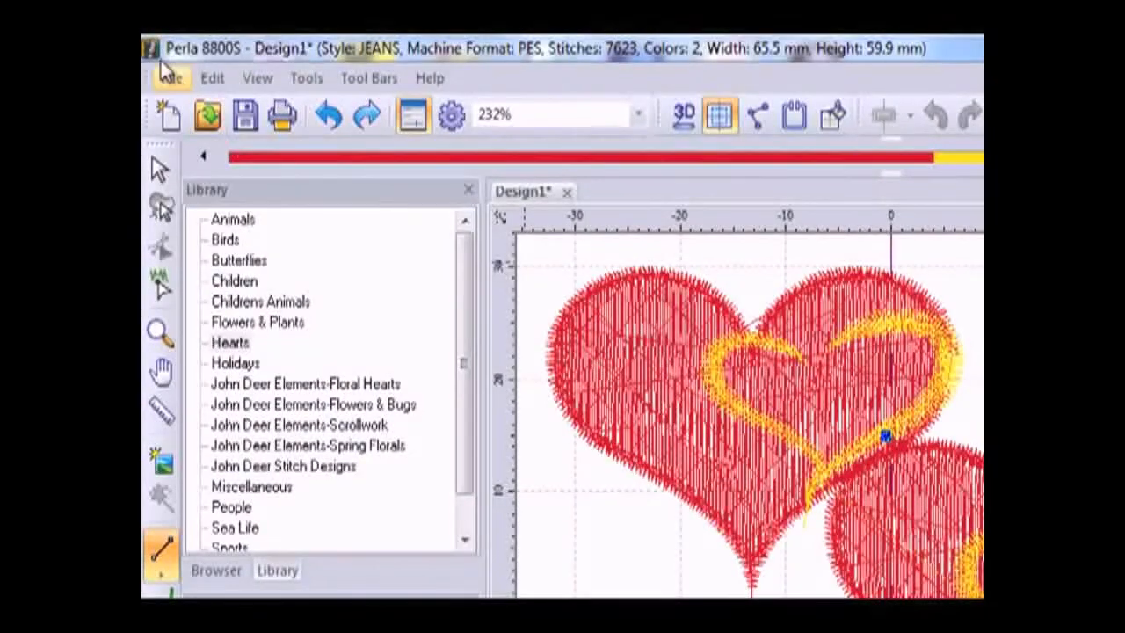
{"action": "left_click", "coordinate": [170, 79]}
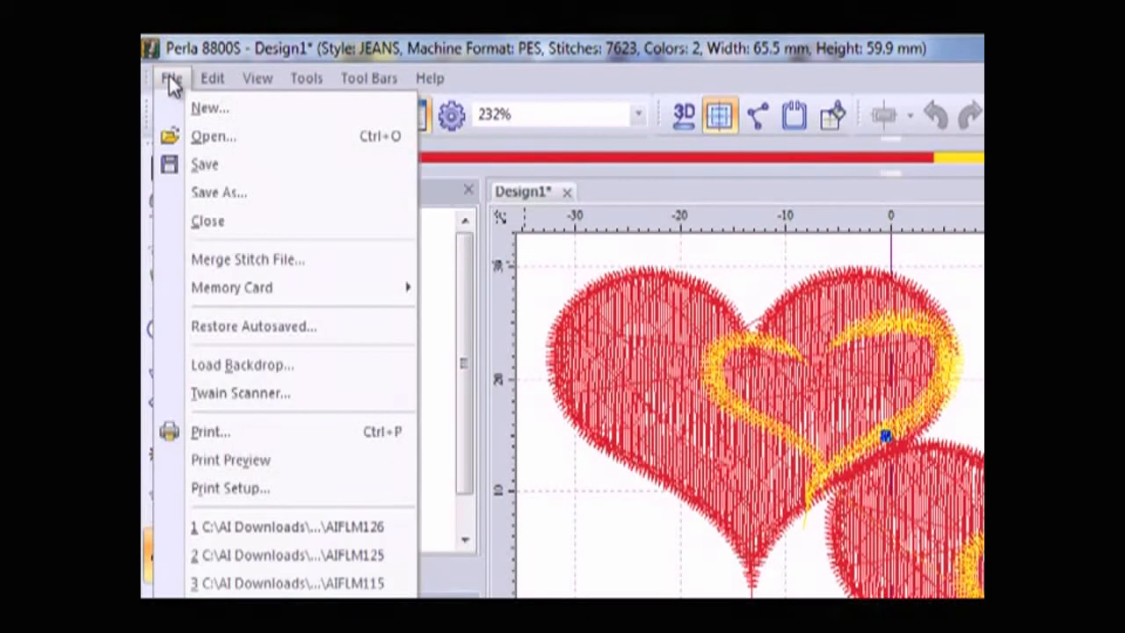
{"action": "mouse_move", "coordinate": [214, 78]}
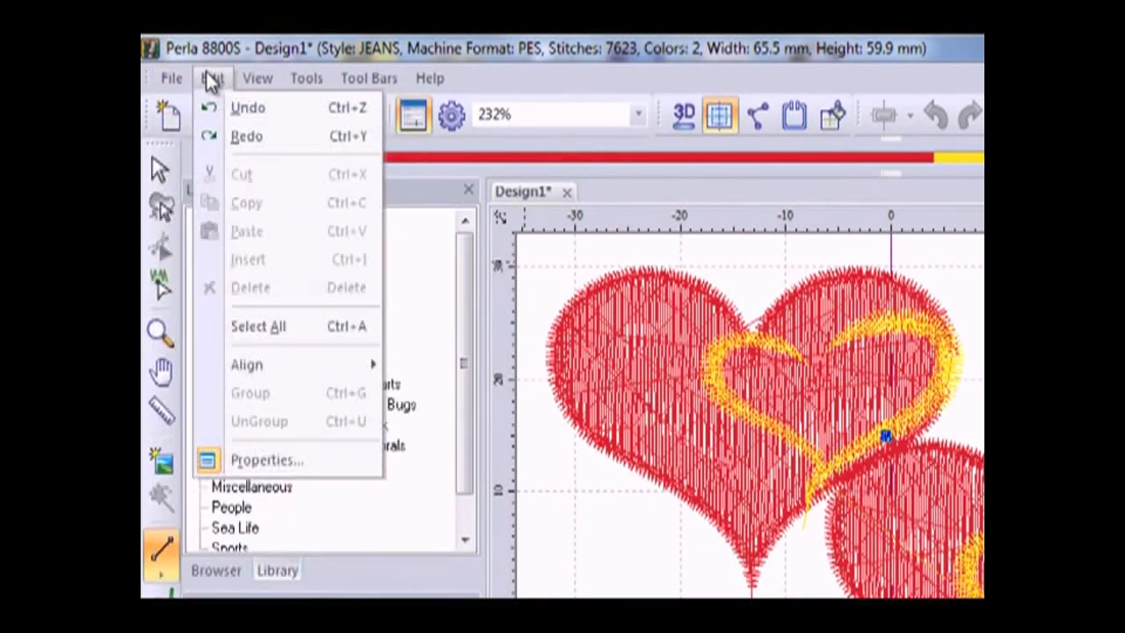
{"action": "mouse_move", "coordinate": [301, 86]}
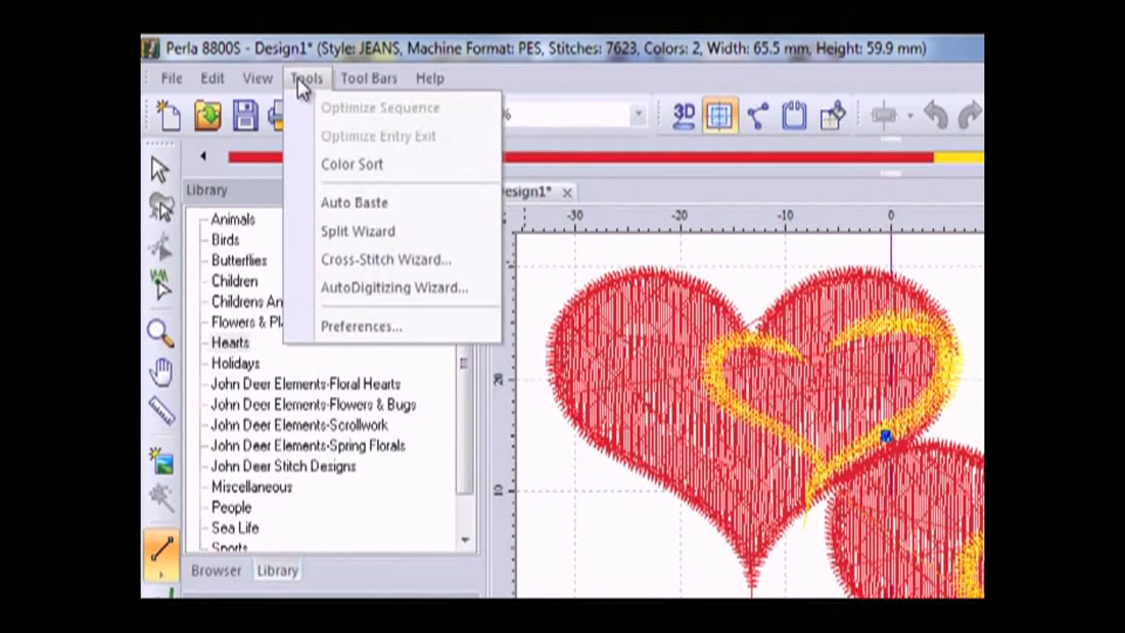
{"action": "mouse_move", "coordinate": [431, 81]}
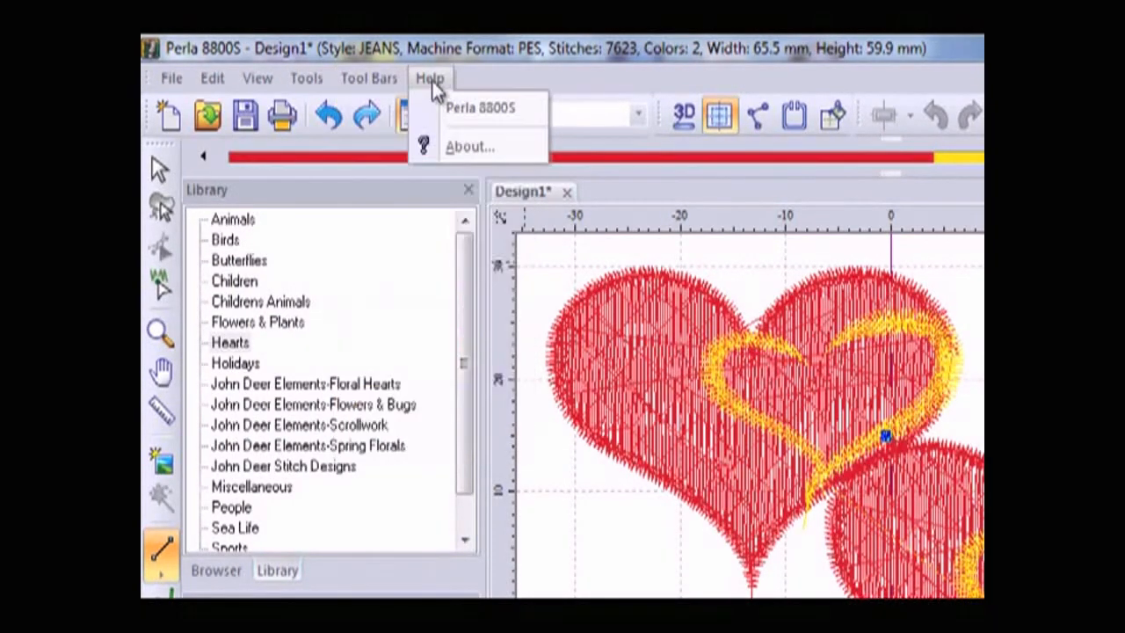
{"action": "mouse_move", "coordinate": [332, 74]}
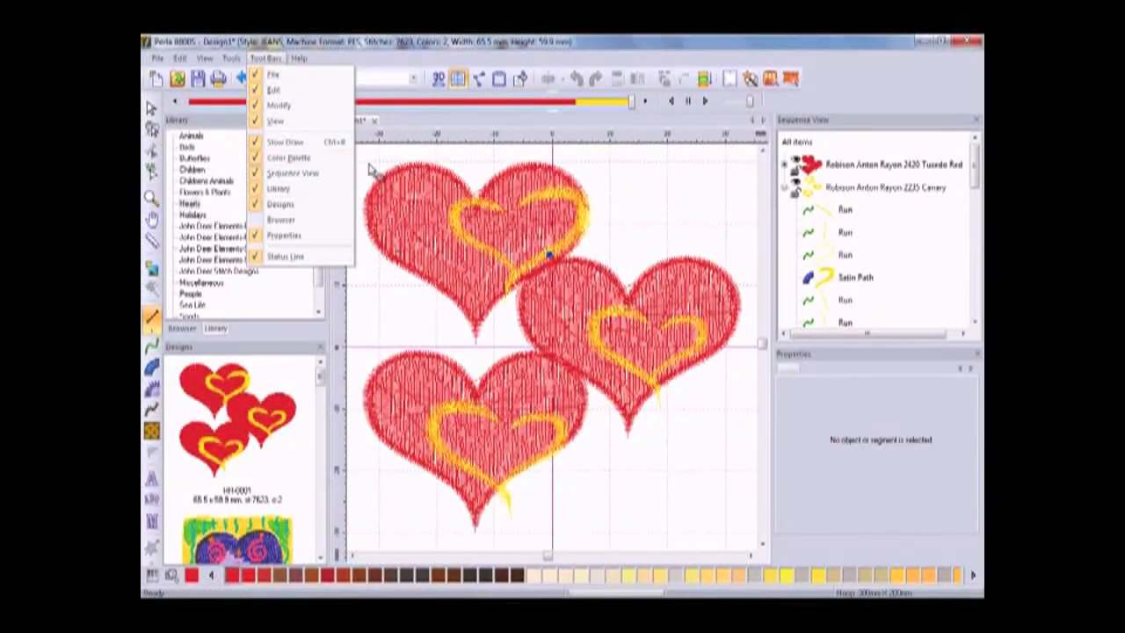
{"action": "left_click", "coordinate": [484, 231]}
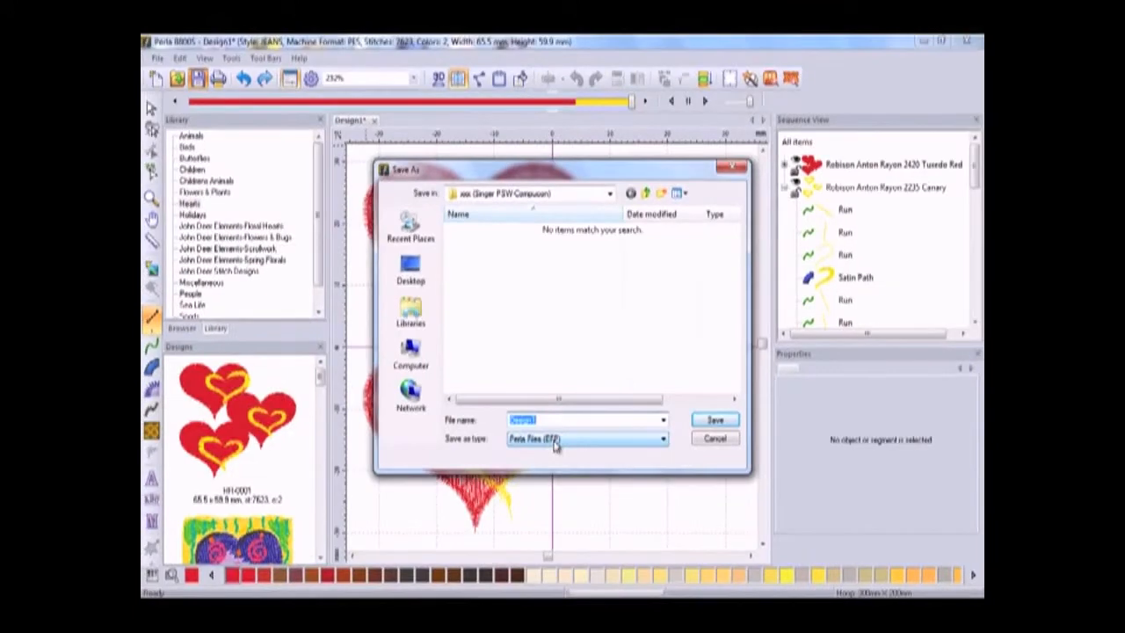
{"action": "left_click", "coordinate": [714, 442]}
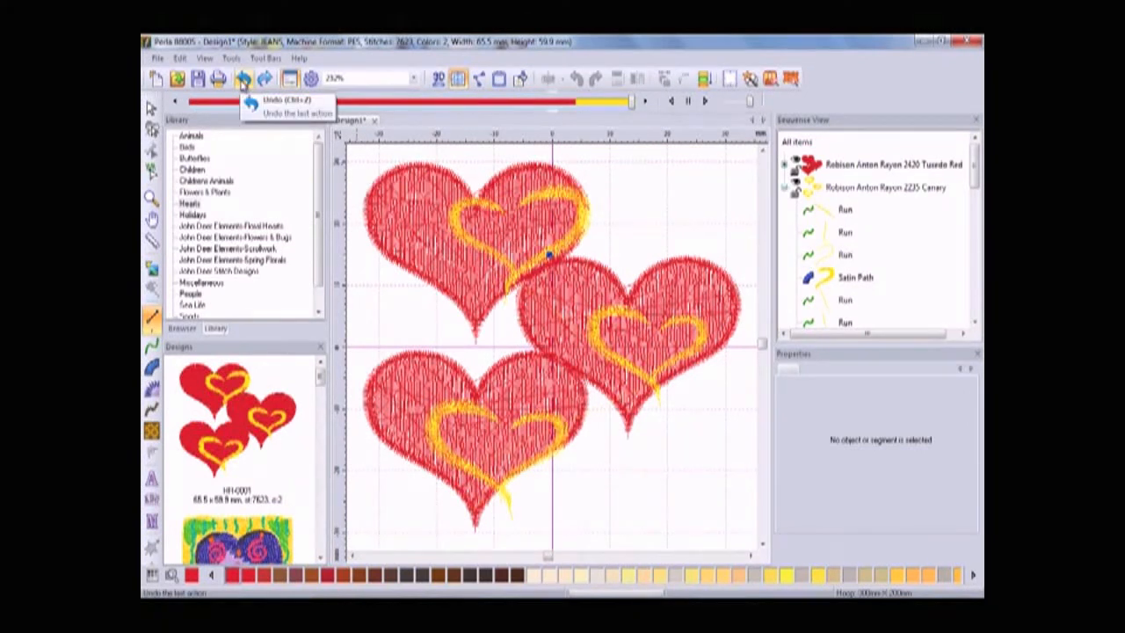
Step: Hide the object properties display and show it again
{"action": "left_click", "coordinate": [290, 81]}
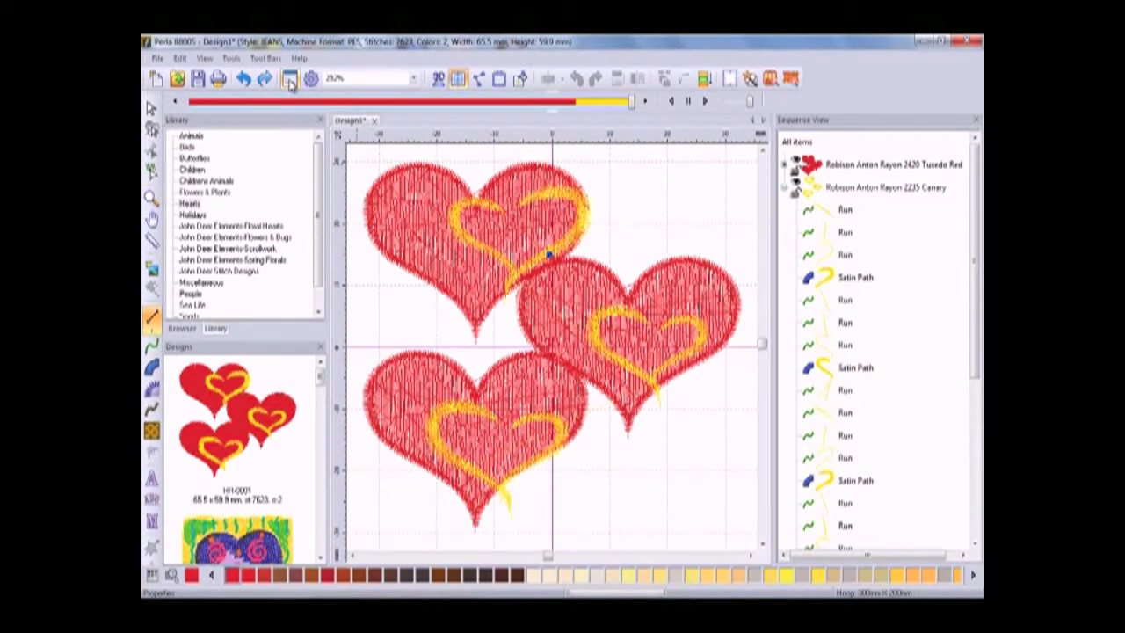
{"action": "left_click", "coordinate": [290, 81]}
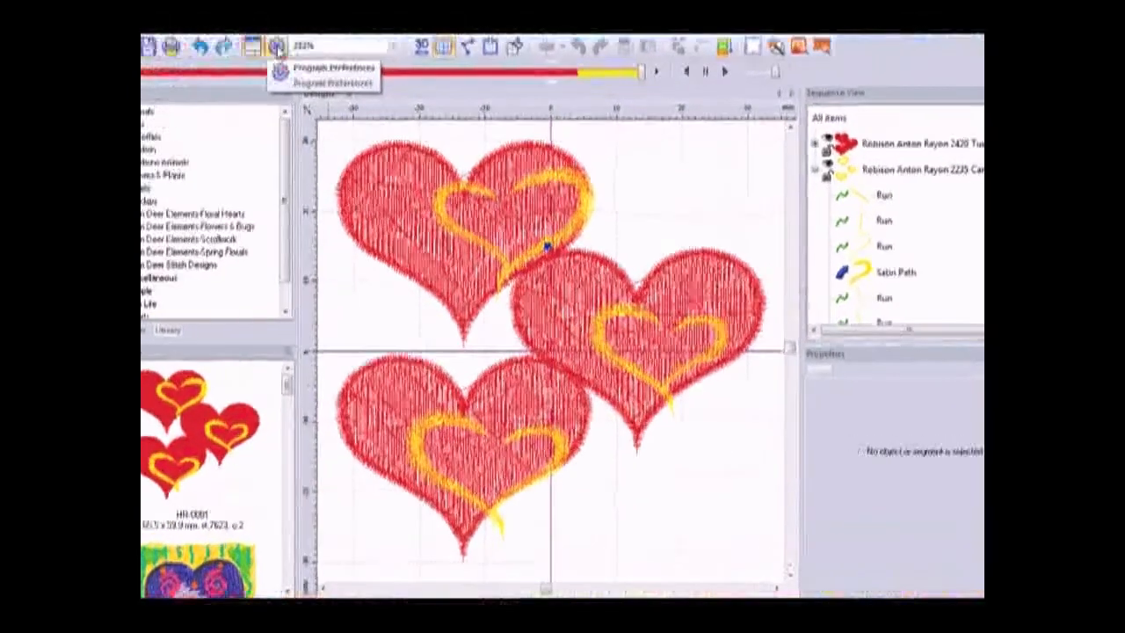
Step: Open the program preferences and review the Formats, Environment and Grid settings
{"action": "left_click", "coordinate": [312, 80]}
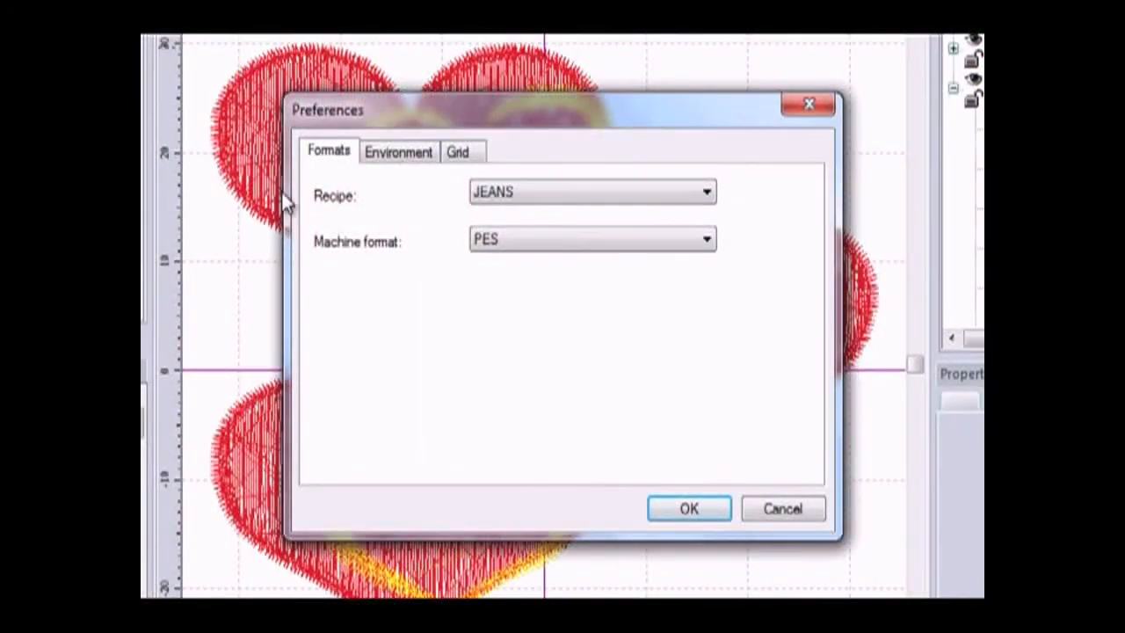
{"action": "left_click", "coordinate": [388, 157]}
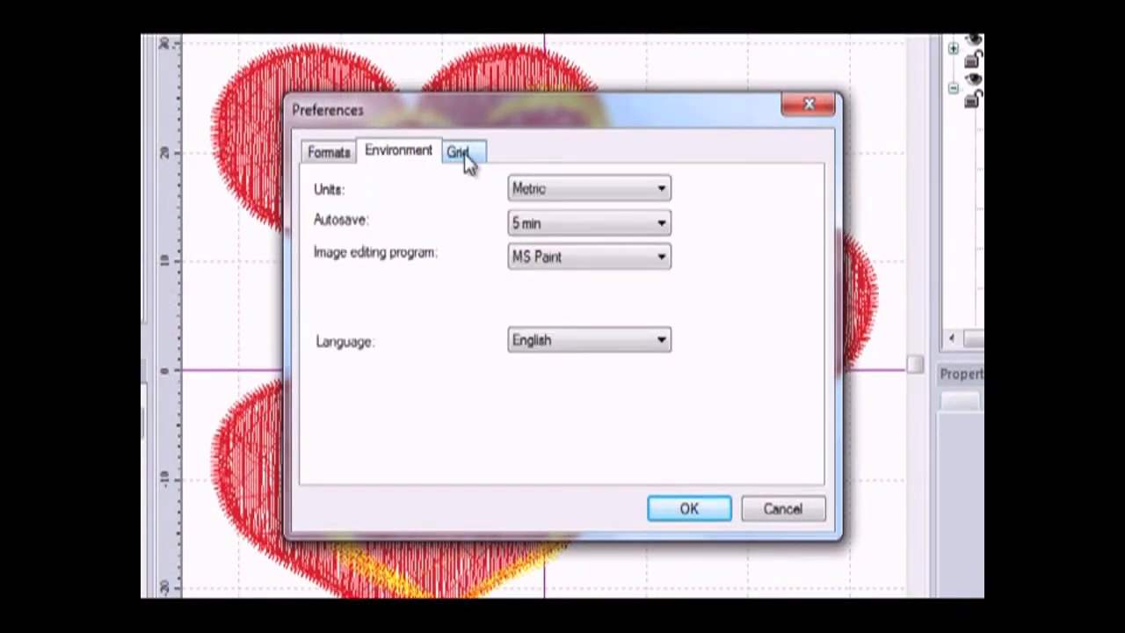
{"action": "left_click", "coordinate": [465, 156]}
{"action": "left_click", "coordinate": [390, 158]}
{"action": "left_click", "coordinate": [325, 158]}
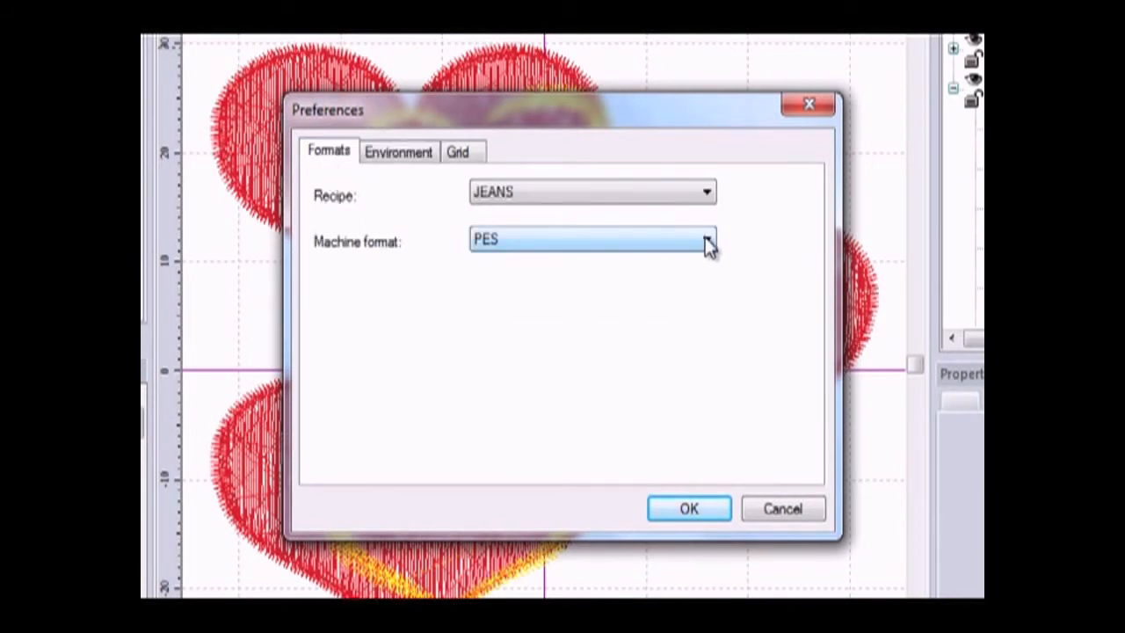
Step: Examine the machine format and fabric recipe choices in the preferences, keeping PES and JEANS, and cancel the dialog
{"action": "left_click", "coordinate": [707, 242]}
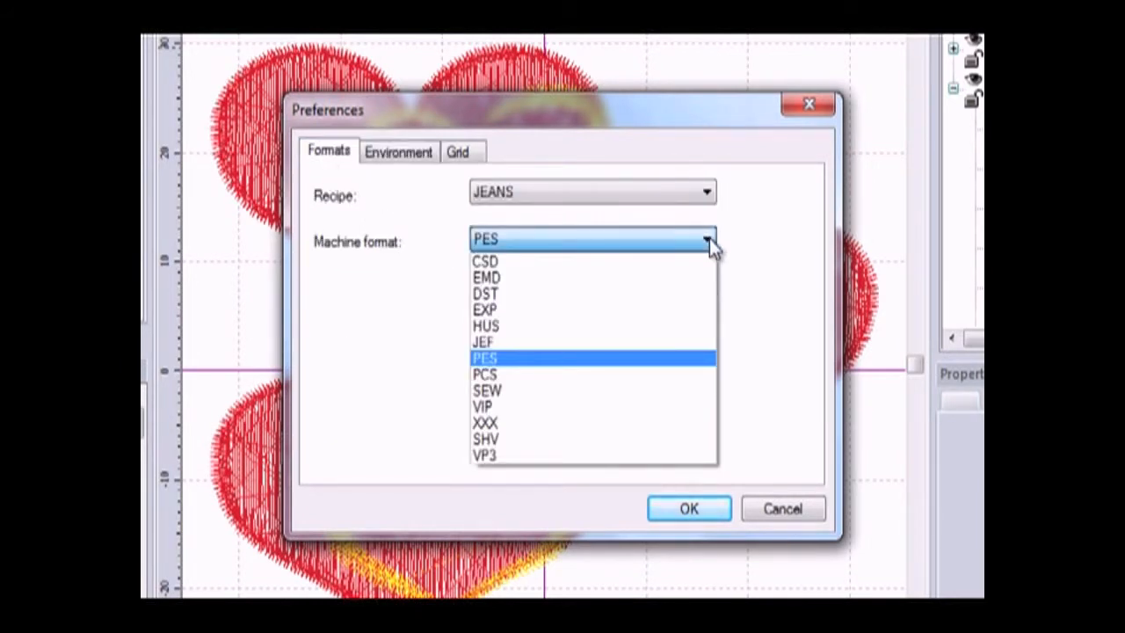
{"action": "left_click", "coordinate": [709, 241]}
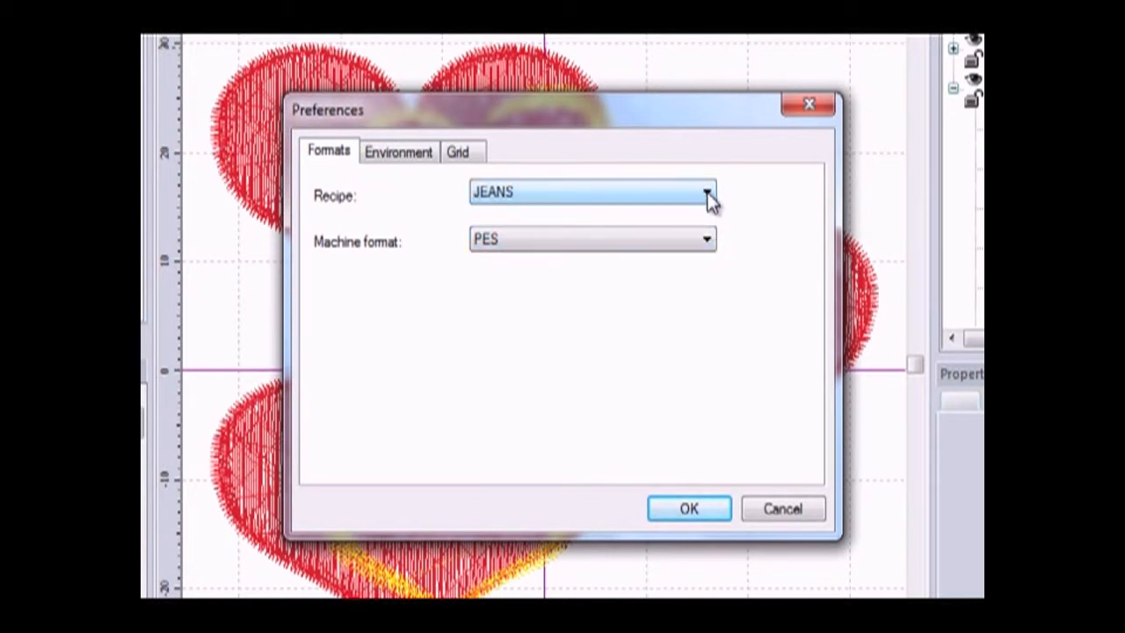
{"action": "left_click", "coordinate": [709, 194]}
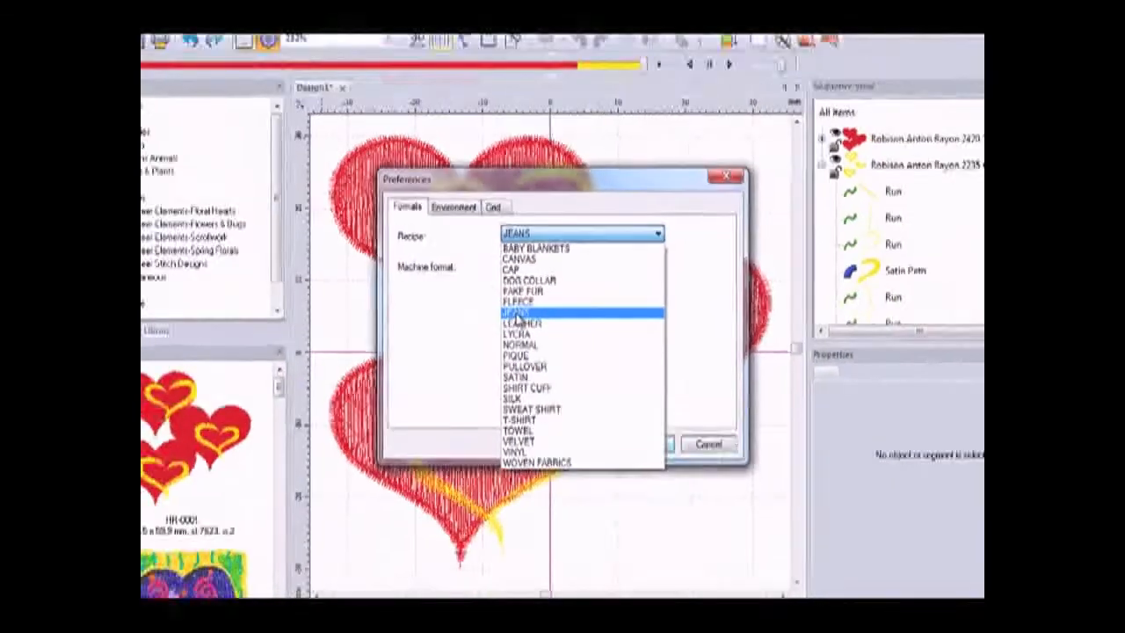
{"action": "left_click", "coordinate": [518, 315]}
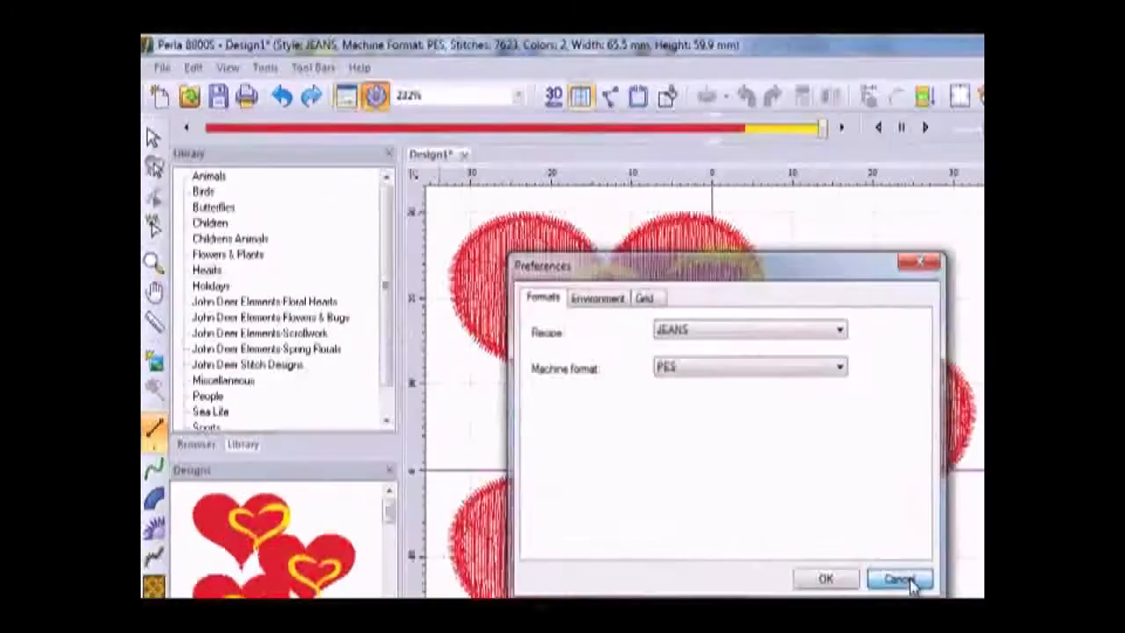
{"action": "left_click", "coordinate": [687, 425]}
Step: View the hearts design at 1:1, 600% and 300% zoom, and fit it to the window
{"action": "left_click", "coordinate": [413, 78]}
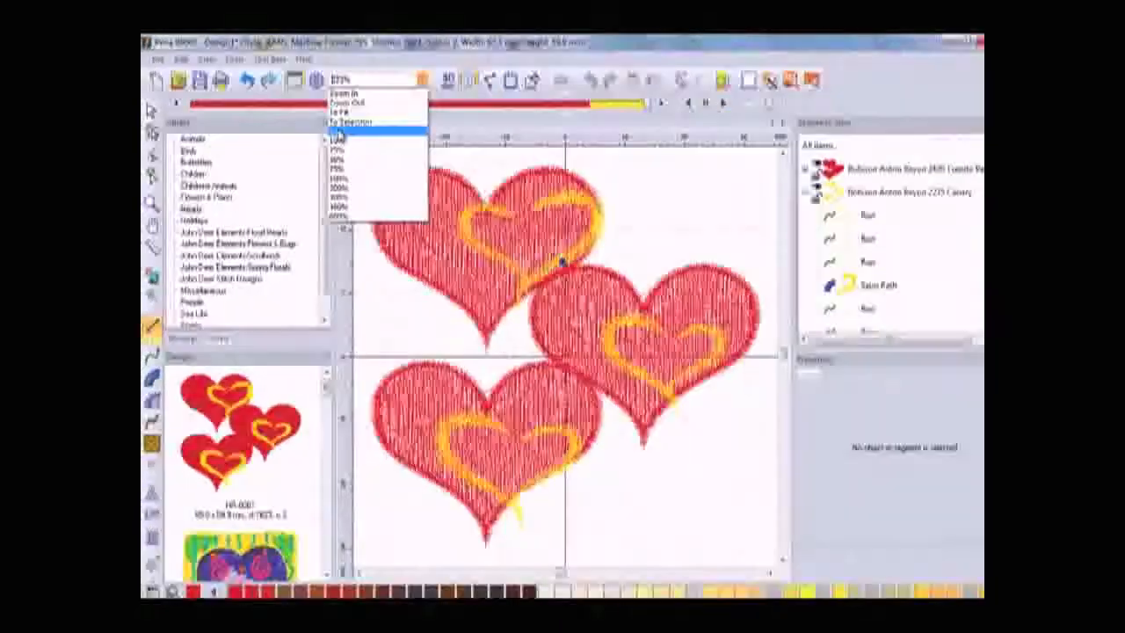
{"action": "left_click", "coordinate": [496, 213]}
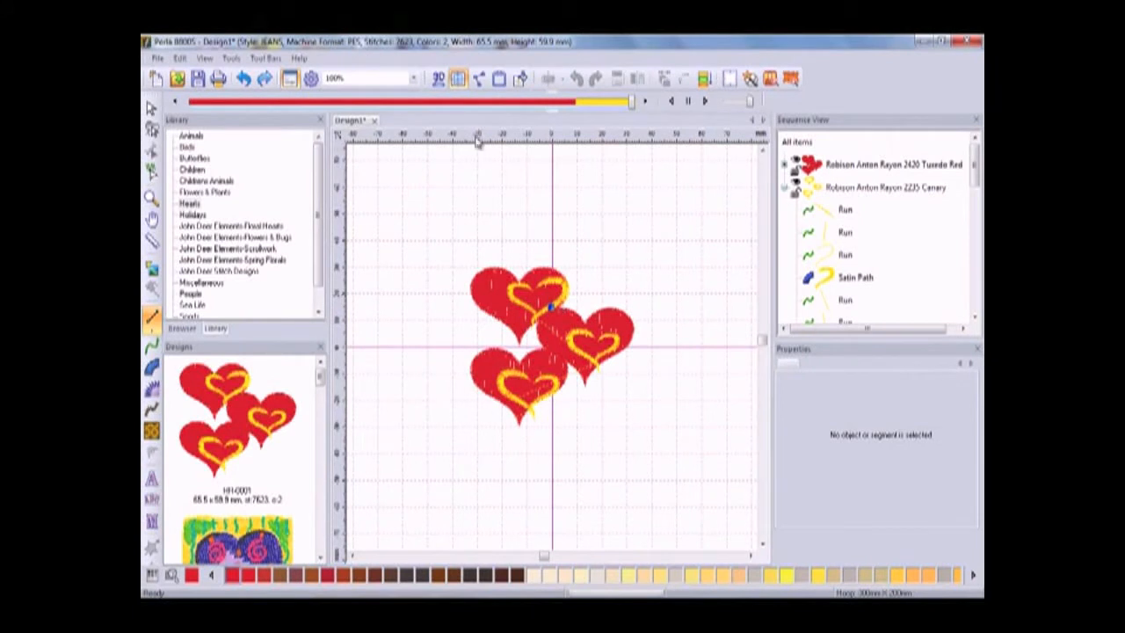
{"action": "left_click", "coordinate": [414, 81]}
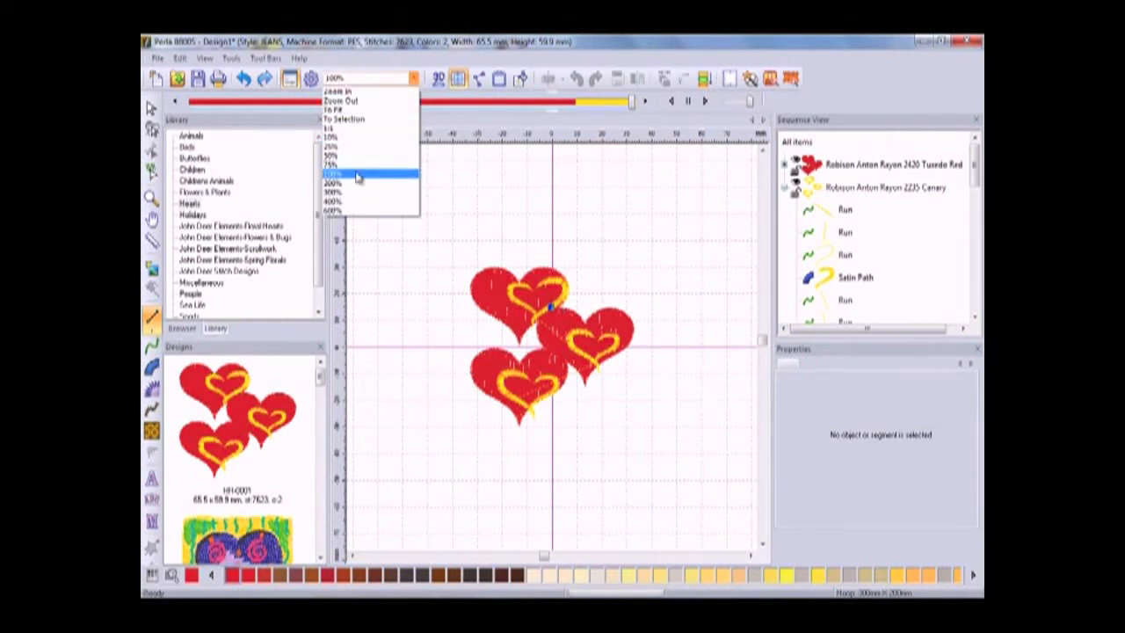
{"action": "left_click", "coordinate": [335, 212]}
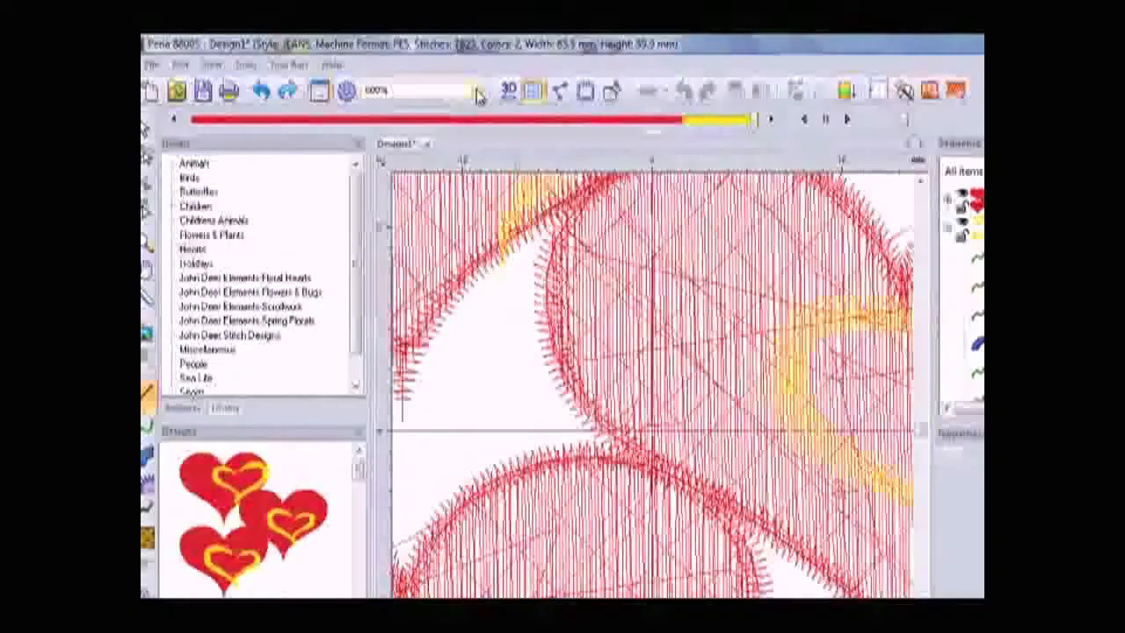
{"action": "left_click", "coordinate": [414, 80]}
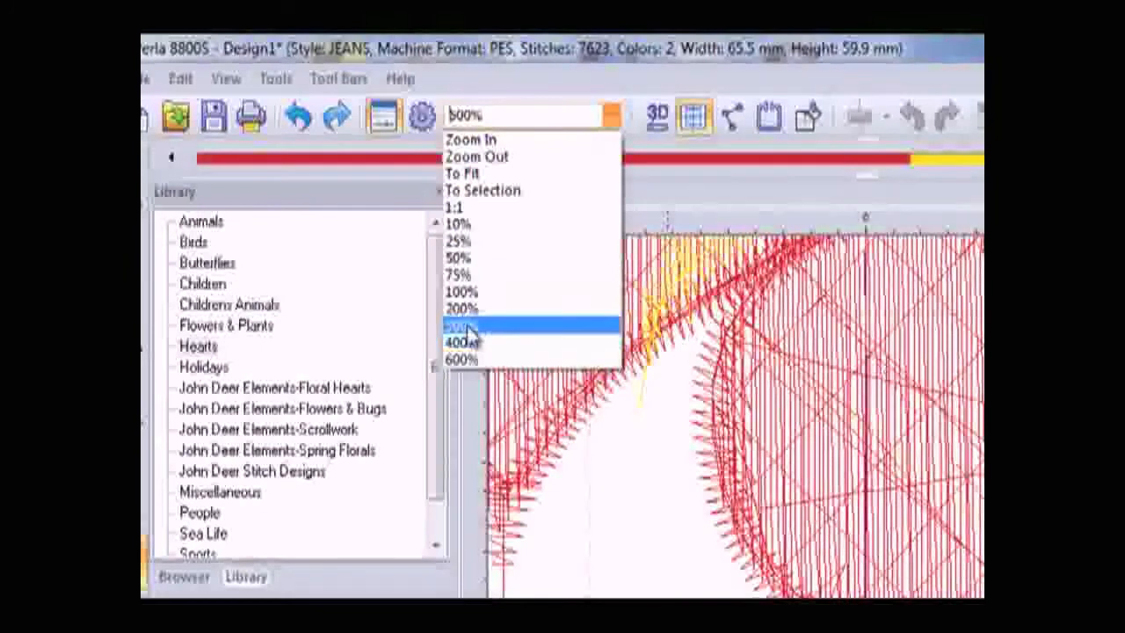
{"action": "left_click", "coordinate": [468, 326]}
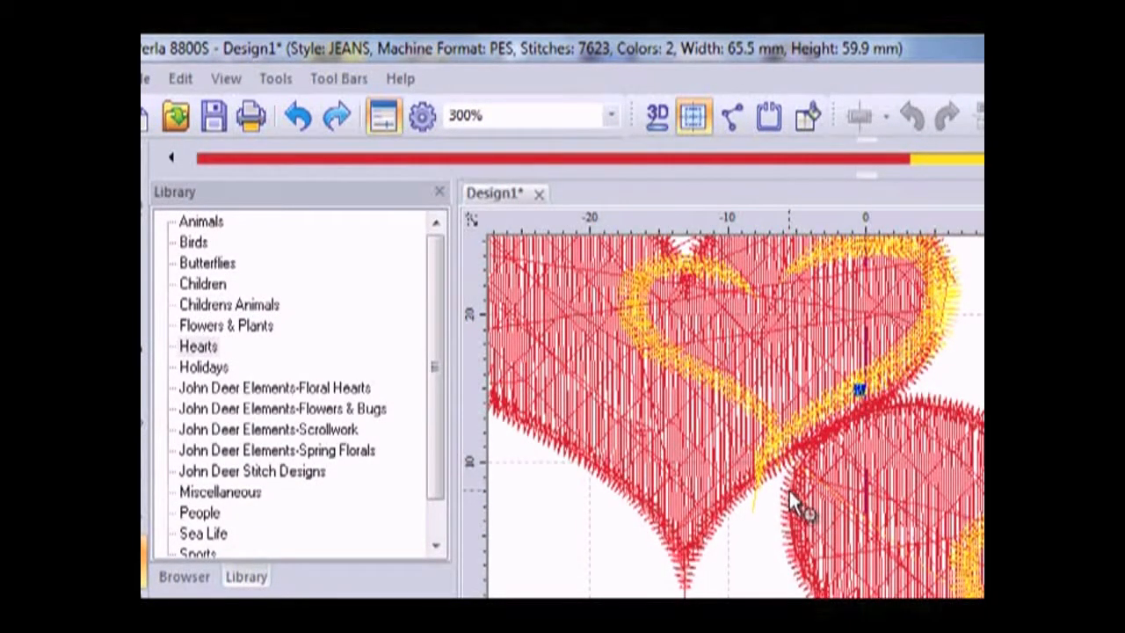
{"action": "left_click", "coordinate": [615, 117]}
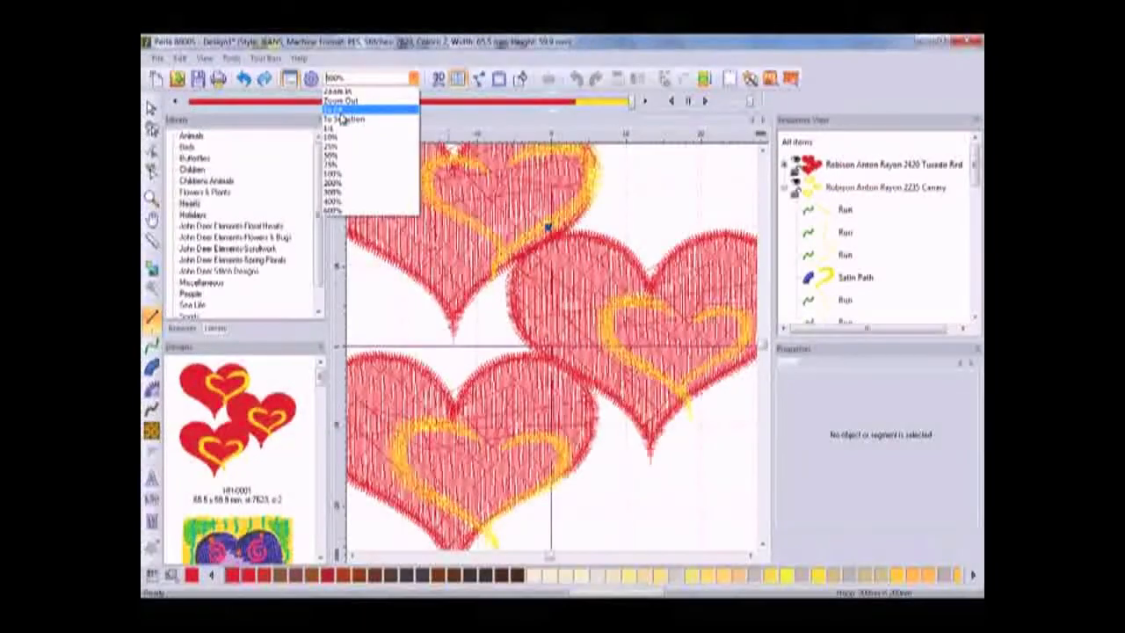
{"action": "left_click", "coordinate": [387, 123]}
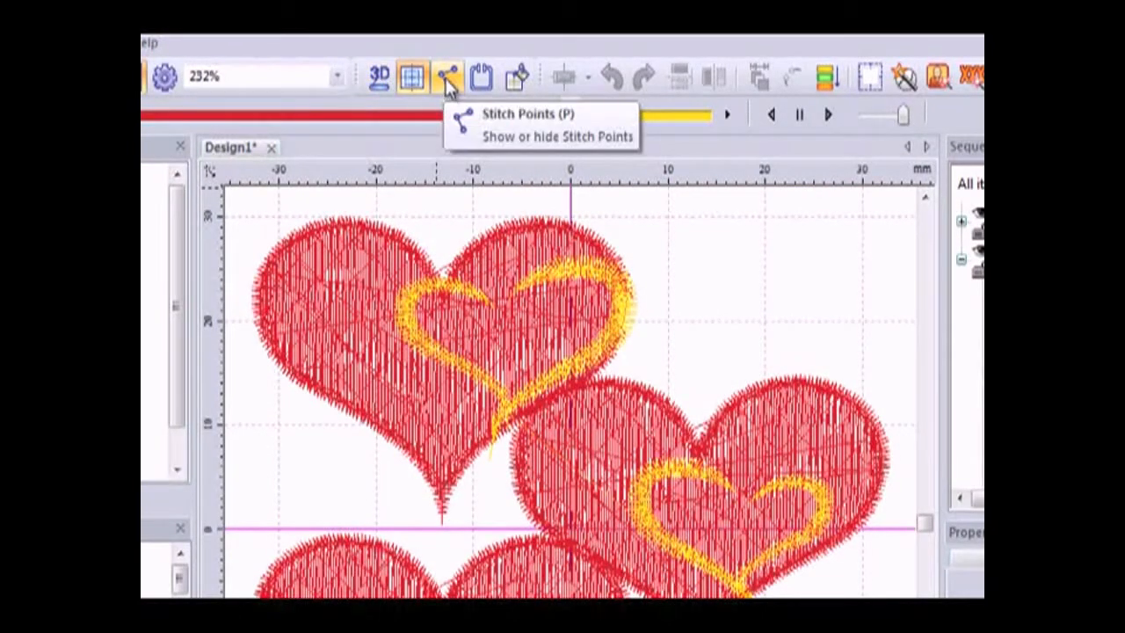
Step: Toggle the 3D stitch rendering, the grid and the stitch points on the hearts design, restoring each display setting
{"action": "left_click", "coordinate": [379, 78]}
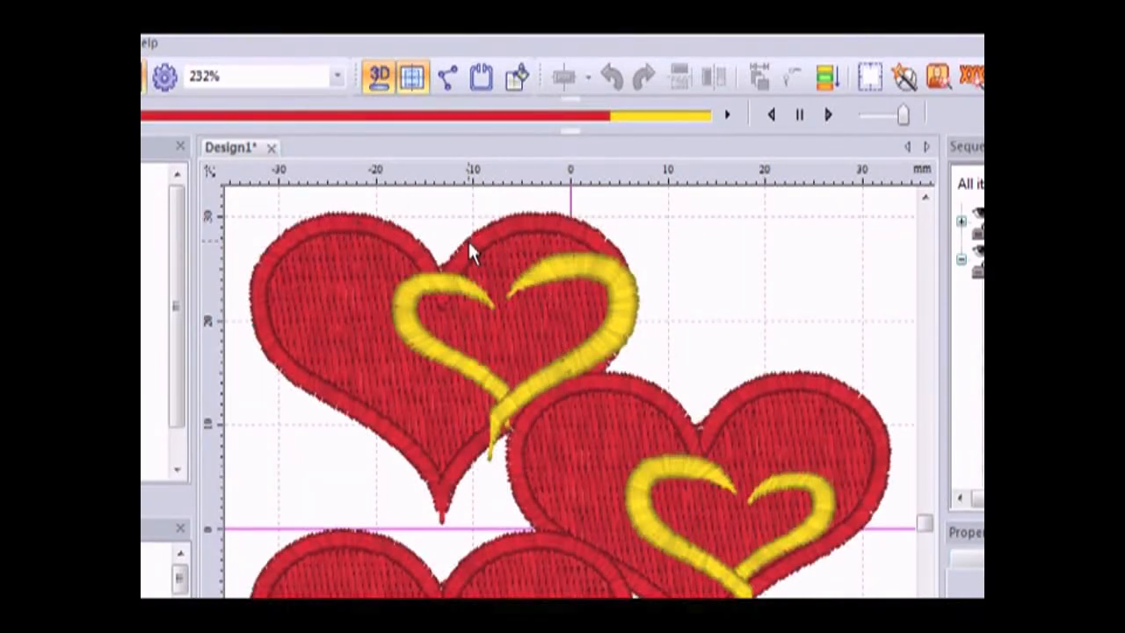
{"action": "left_click", "coordinate": [372, 78]}
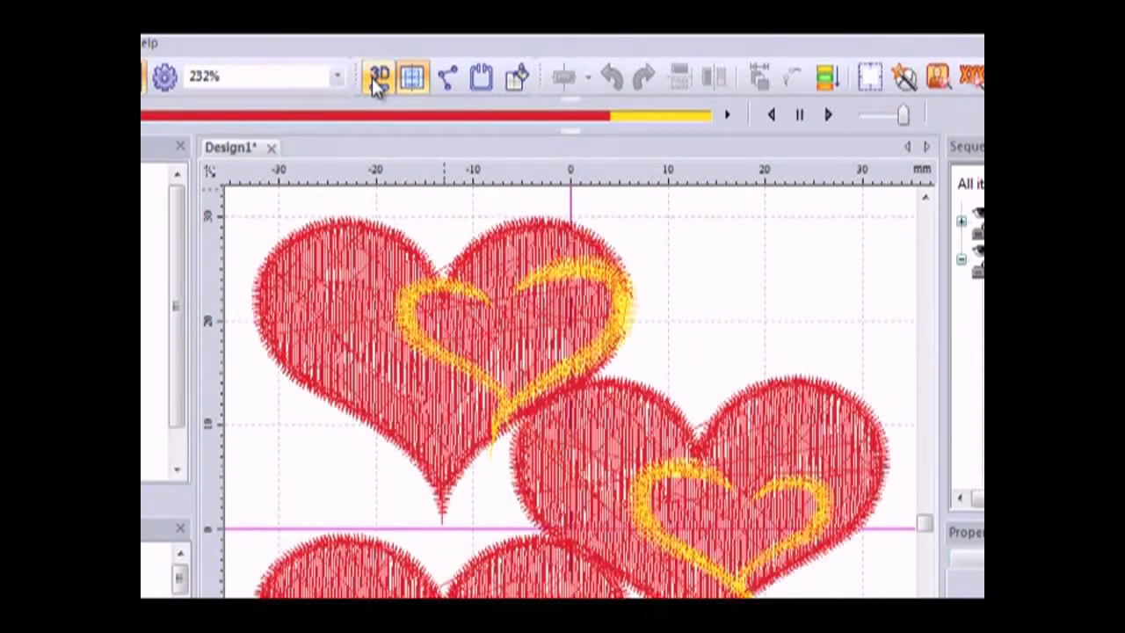
{"action": "left_click", "coordinate": [419, 76]}
{"action": "left_click", "coordinate": [416, 78]}
{"action": "left_click", "coordinate": [447, 79]}
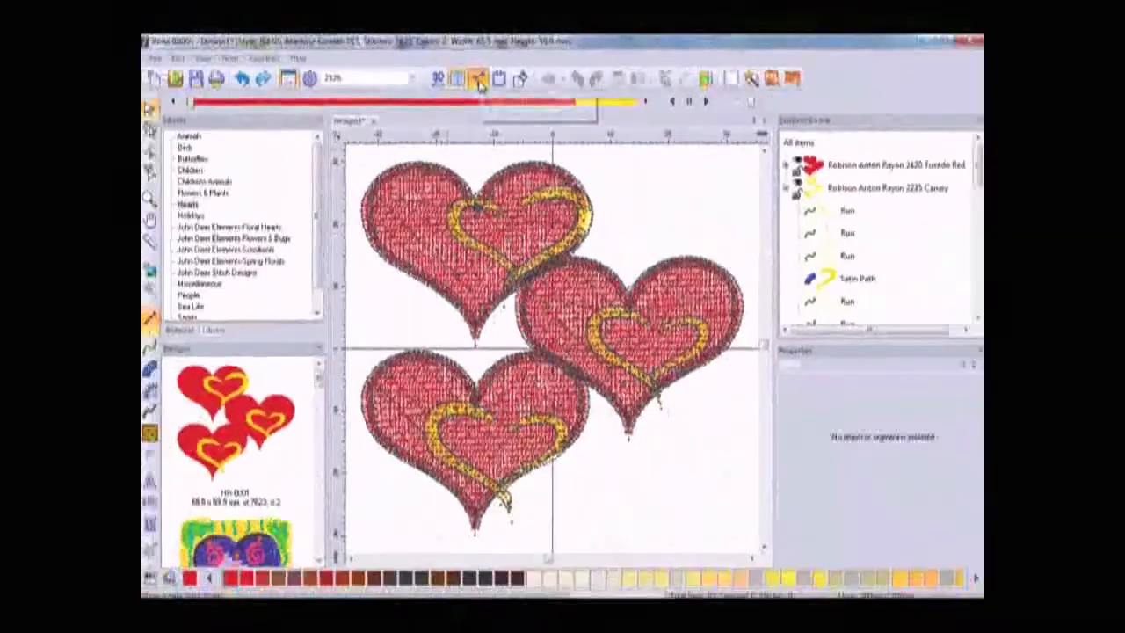
{"action": "left_click", "coordinate": [446, 77]}
Step: Show the hoop around the hearts design, hide it again and return the view to 1:1
{"action": "left_click", "coordinate": [498, 79]}
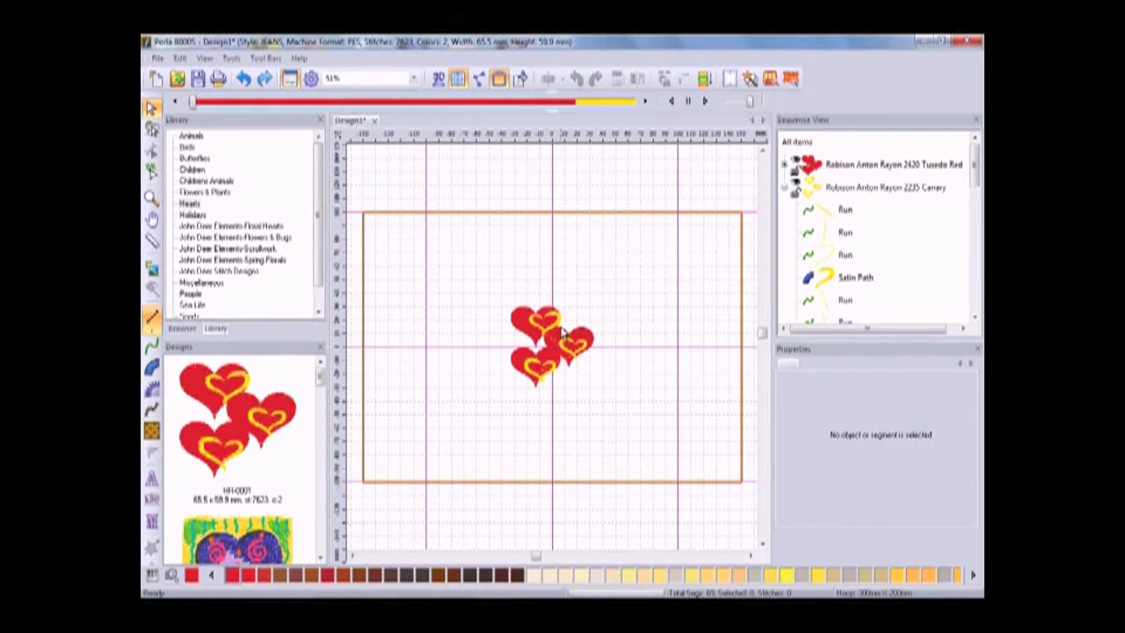
{"action": "left_click", "coordinate": [499, 78]}
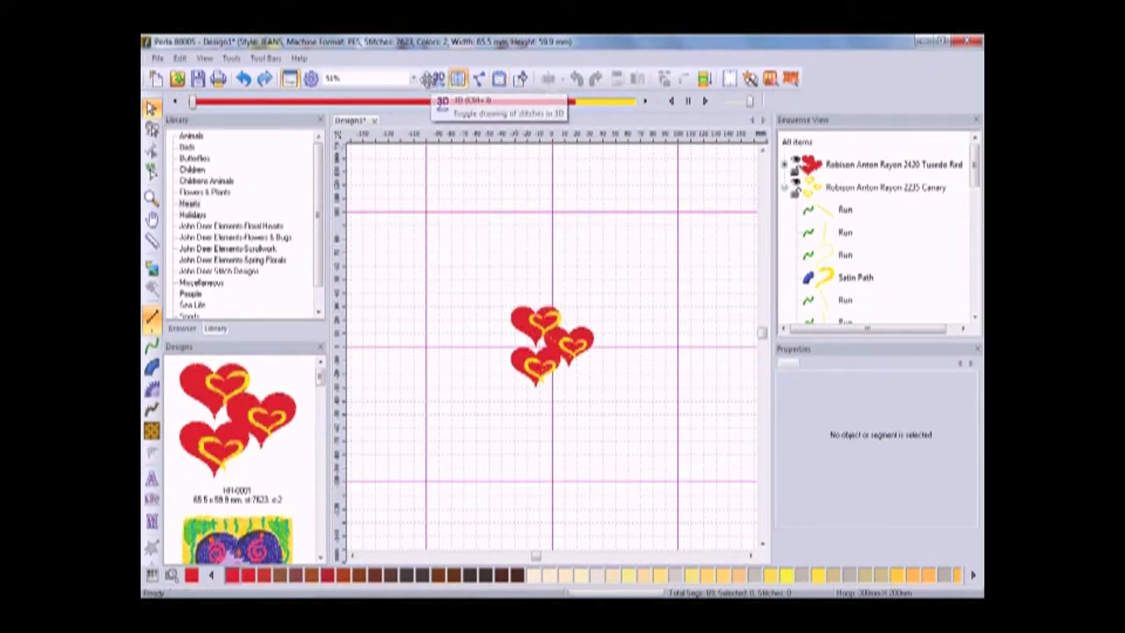
{"action": "left_click", "coordinate": [413, 79]}
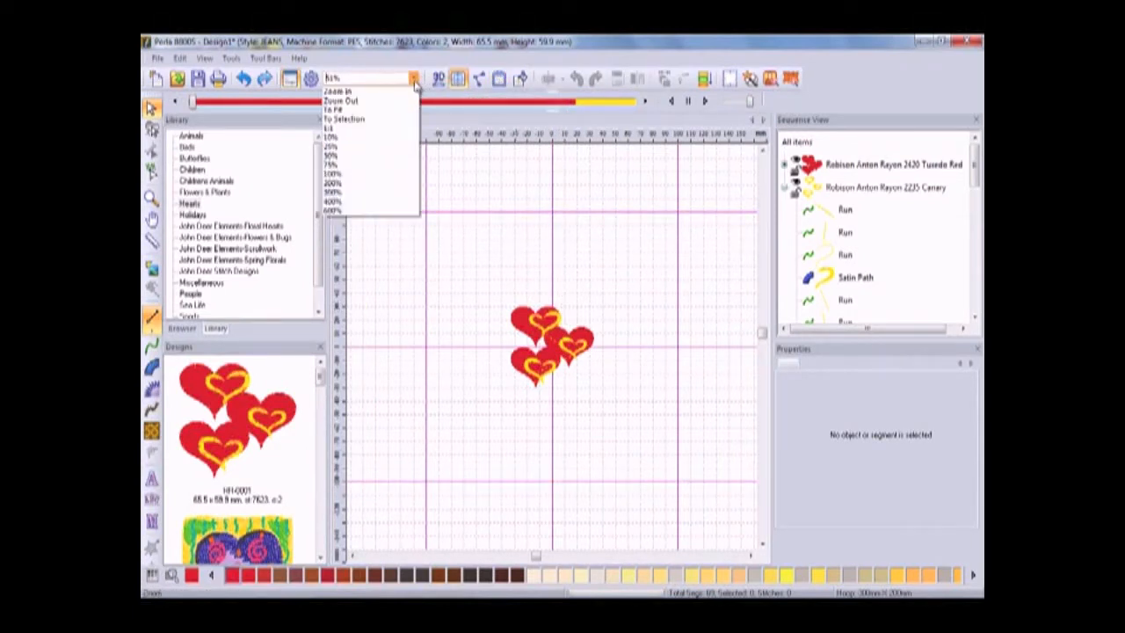
{"action": "left_click", "coordinate": [337, 132]}
Step: View the background colour choices and cancel the colour dialog
{"action": "left_click", "coordinate": [524, 84]}
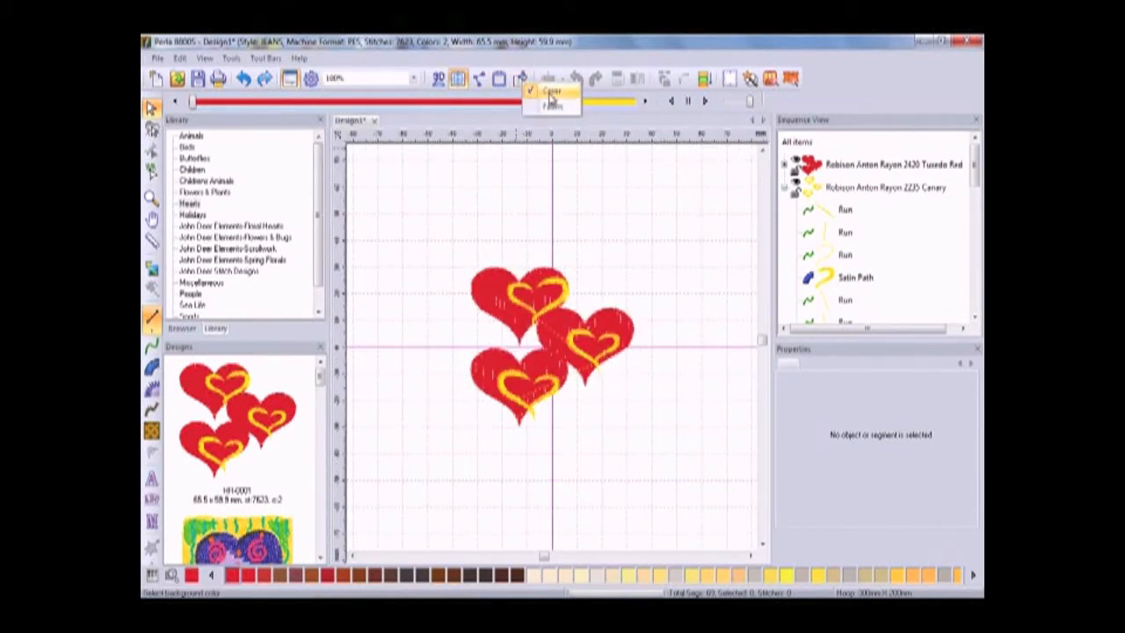
{"action": "left_click", "coordinate": [551, 94]}
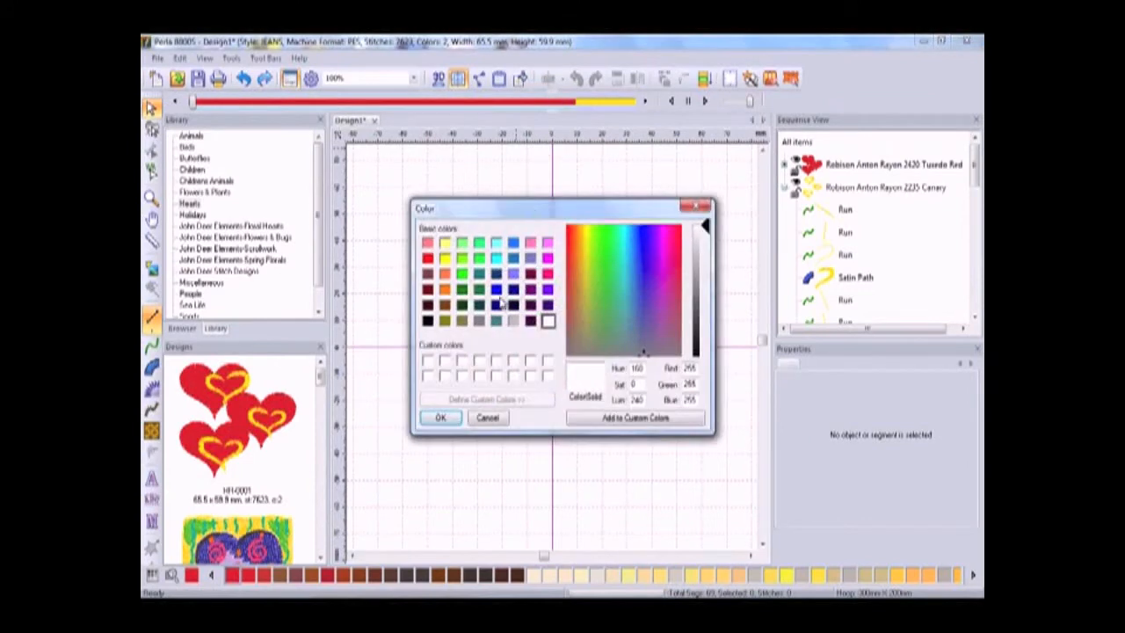
{"action": "left_click", "coordinate": [491, 418]}
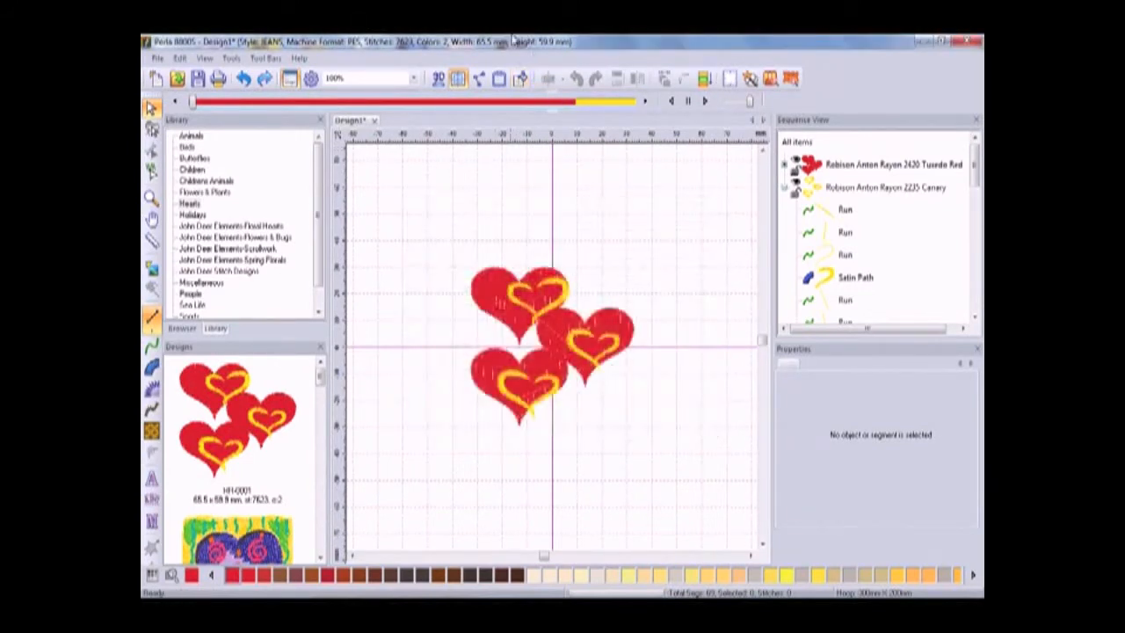
Step: Load the Beige and Grey Weave fabric pattern as the design background and toggle the grid
{"action": "left_click", "coordinate": [521, 82]}
{"action": "left_click", "coordinate": [558, 107]}
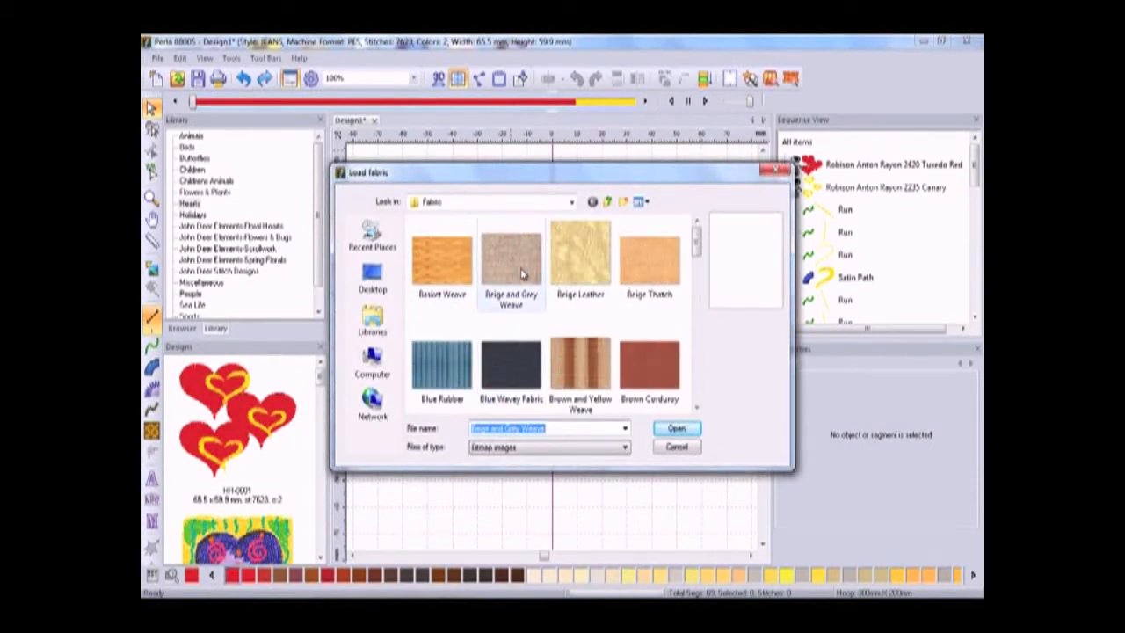
{"action": "left_click", "coordinate": [664, 429]}
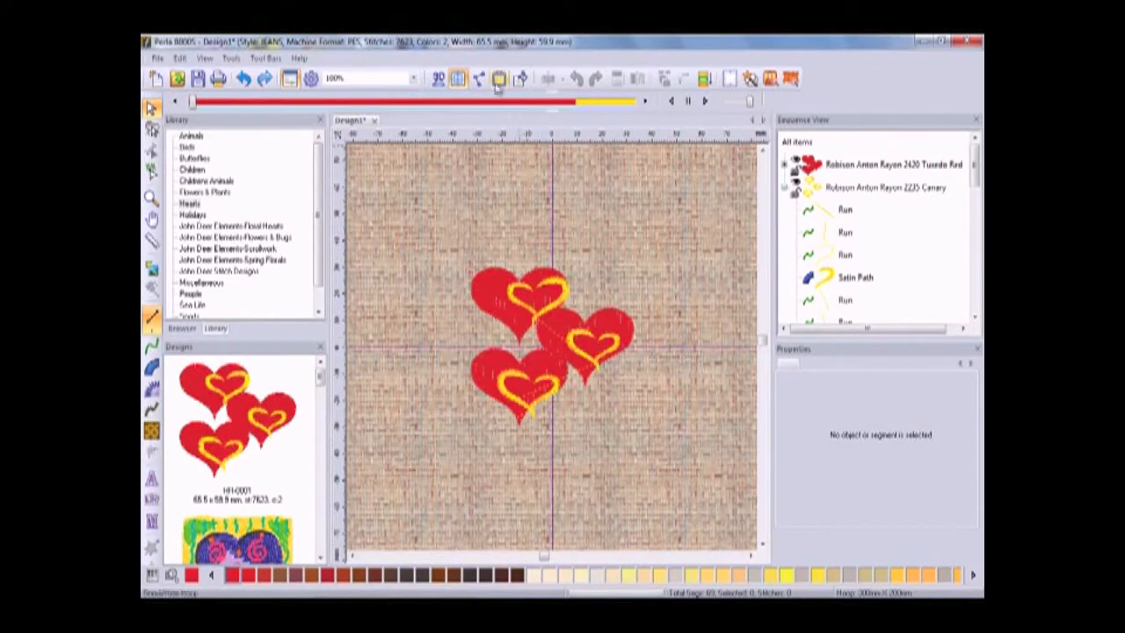
{"action": "left_click", "coordinate": [460, 79]}
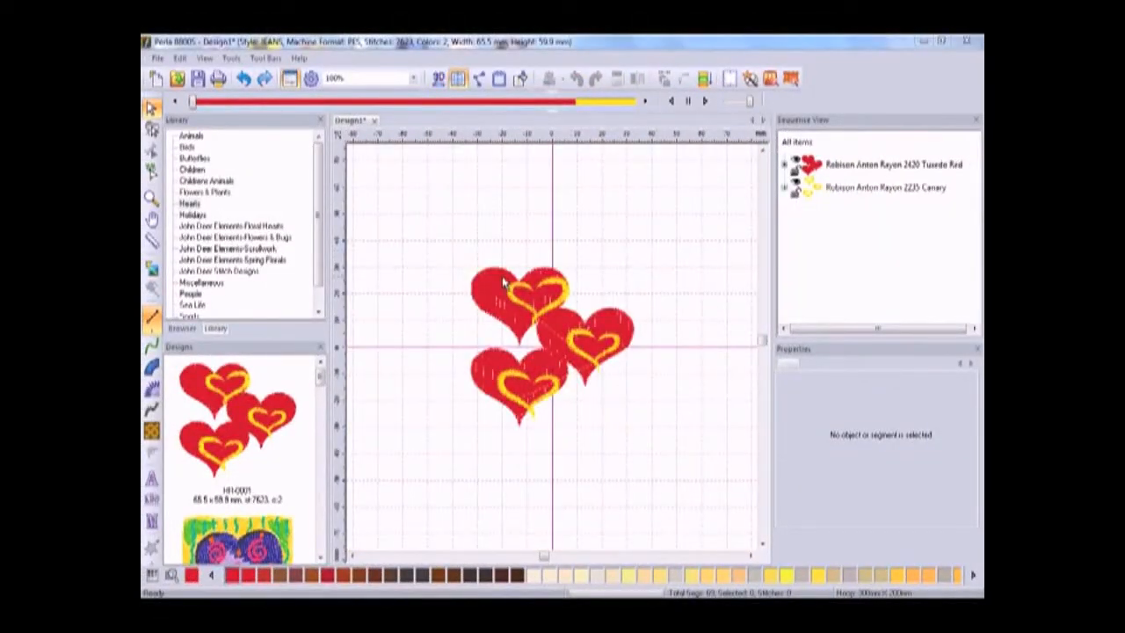
Step: Select all objects of the hearts design, try a horizontal centre alignment on them and undo it
{"action": "left_click", "coordinate": [504, 281]}
{"action": "key", "text": "ctrl+a"}
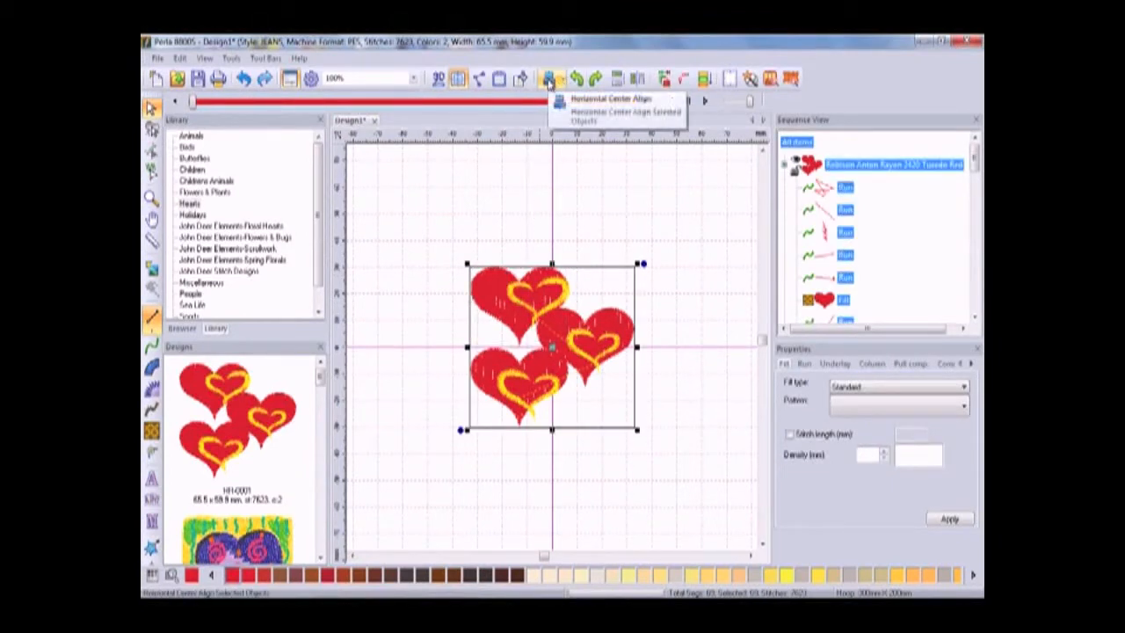
{"action": "left_click", "coordinate": [562, 80]}
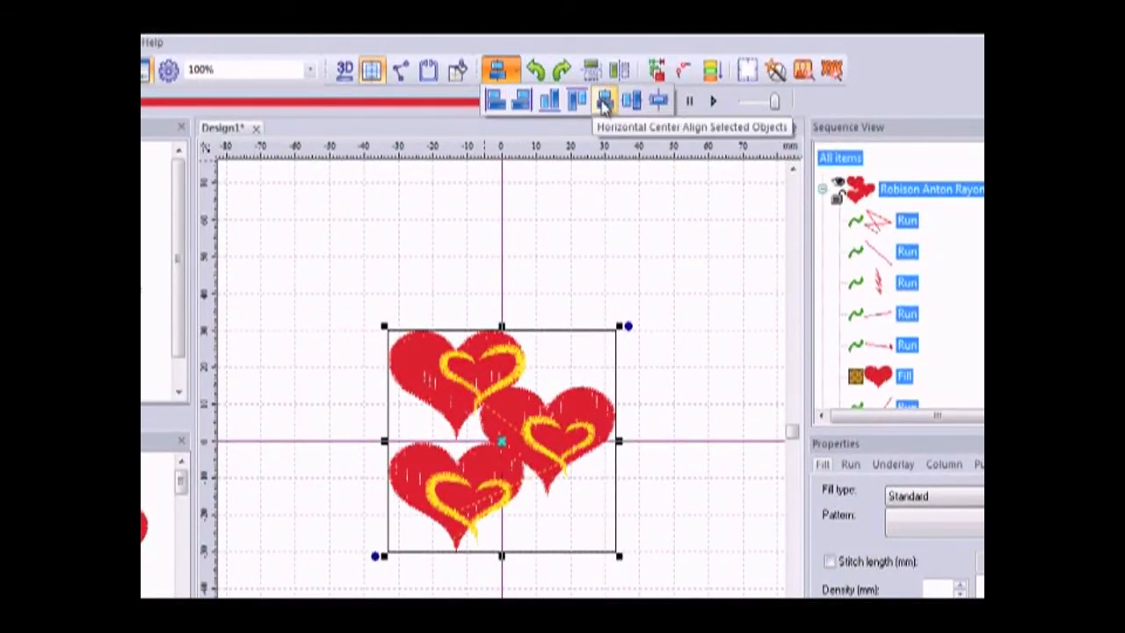
{"action": "left_click", "coordinate": [604, 103]}
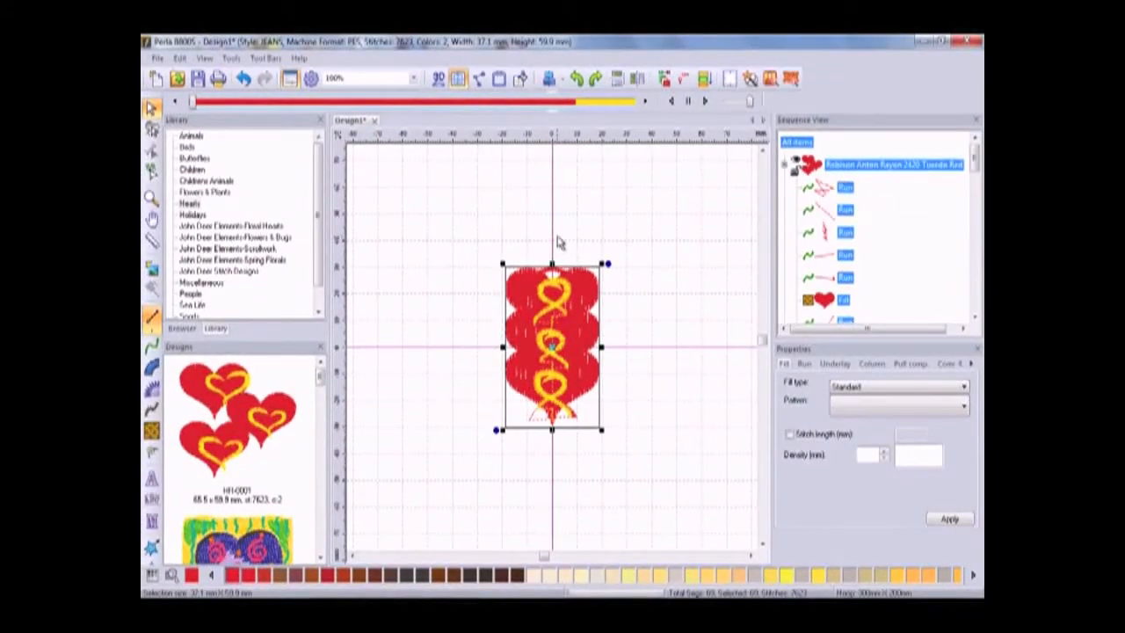
{"action": "left_click", "coordinate": [243, 79]}
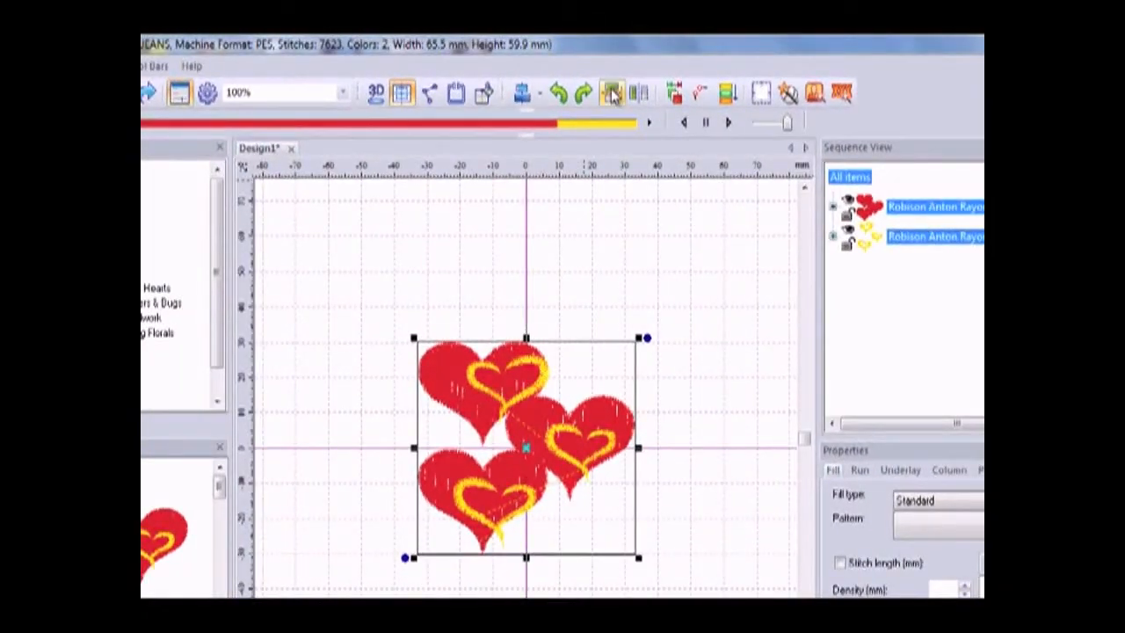
Step: Flip the selected hearts vertically and back, and flip them horizontally and back
{"action": "left_click", "coordinate": [612, 95]}
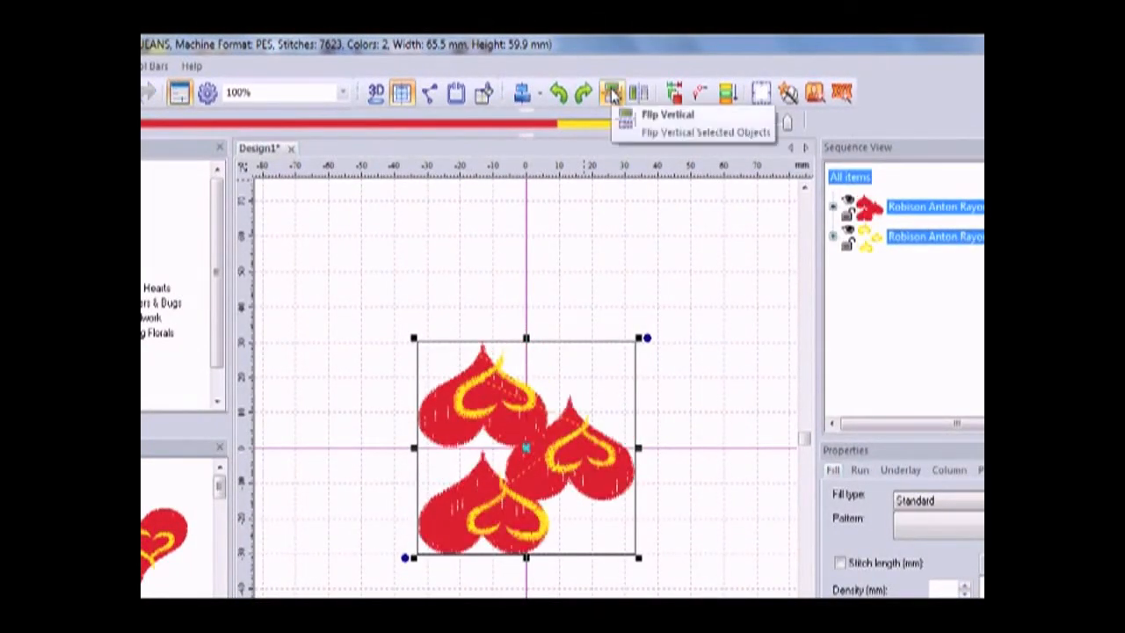
{"action": "left_click", "coordinate": [612, 95]}
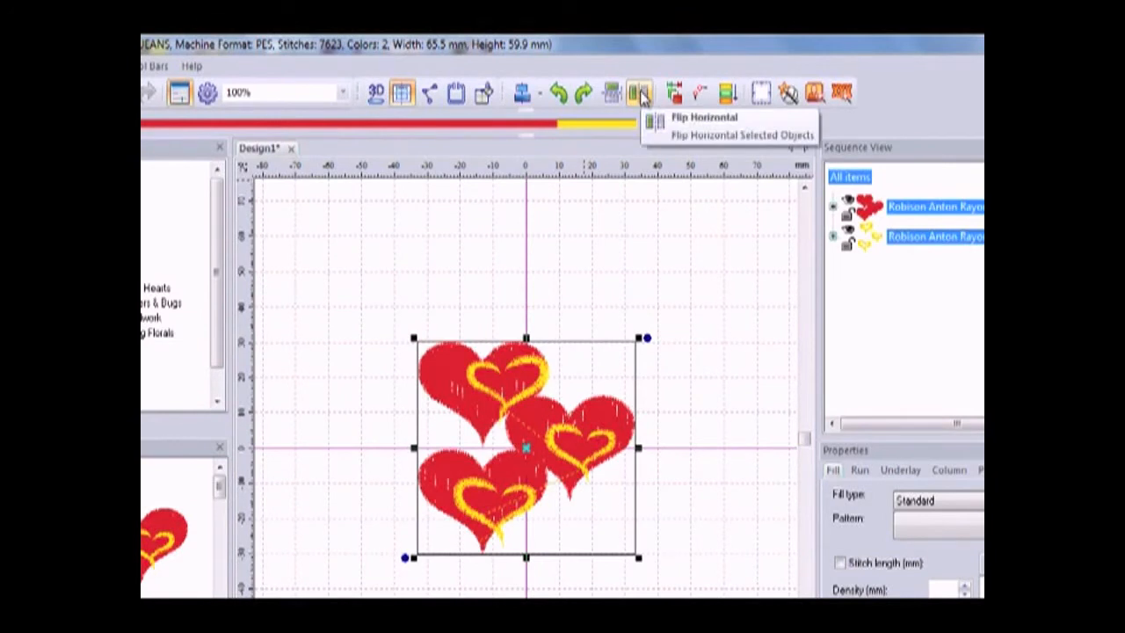
{"action": "left_click", "coordinate": [639, 94]}
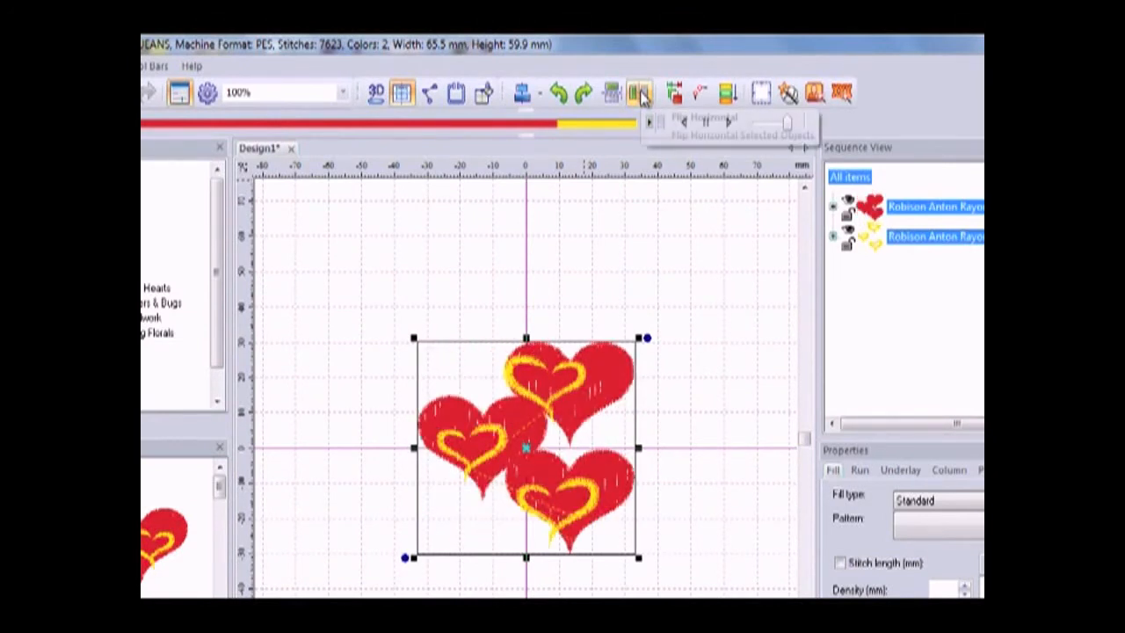
{"action": "left_click", "coordinate": [640, 94]}
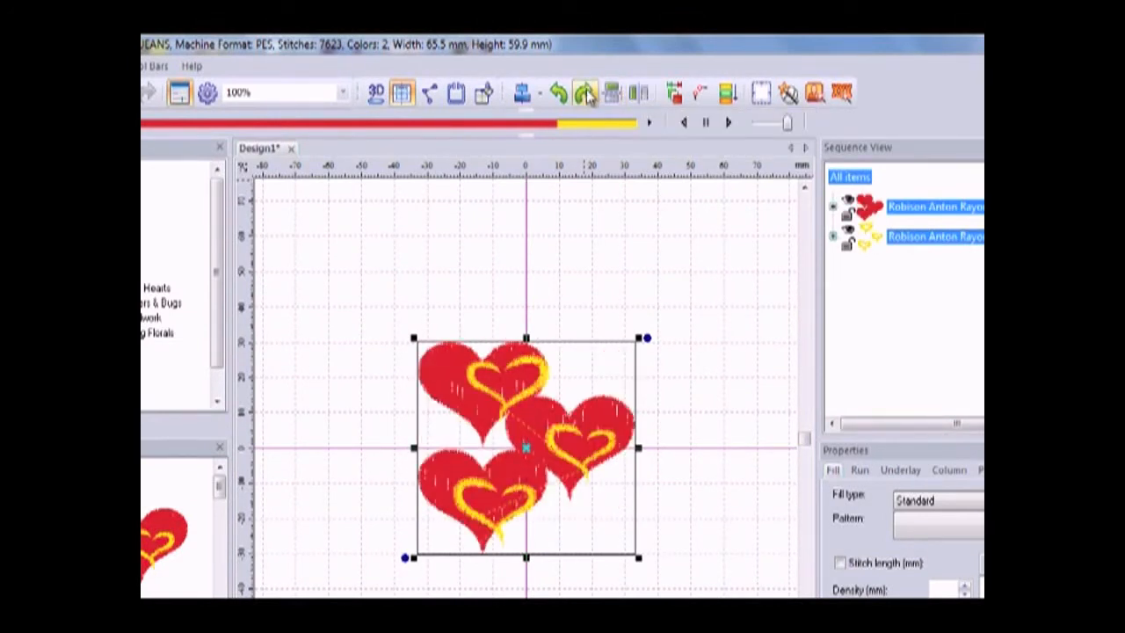
Step: Rotate the selected hearts clockwise four times through a full turn
{"action": "left_click", "coordinate": [584, 95]}
{"action": "left_click", "coordinate": [584, 95]}
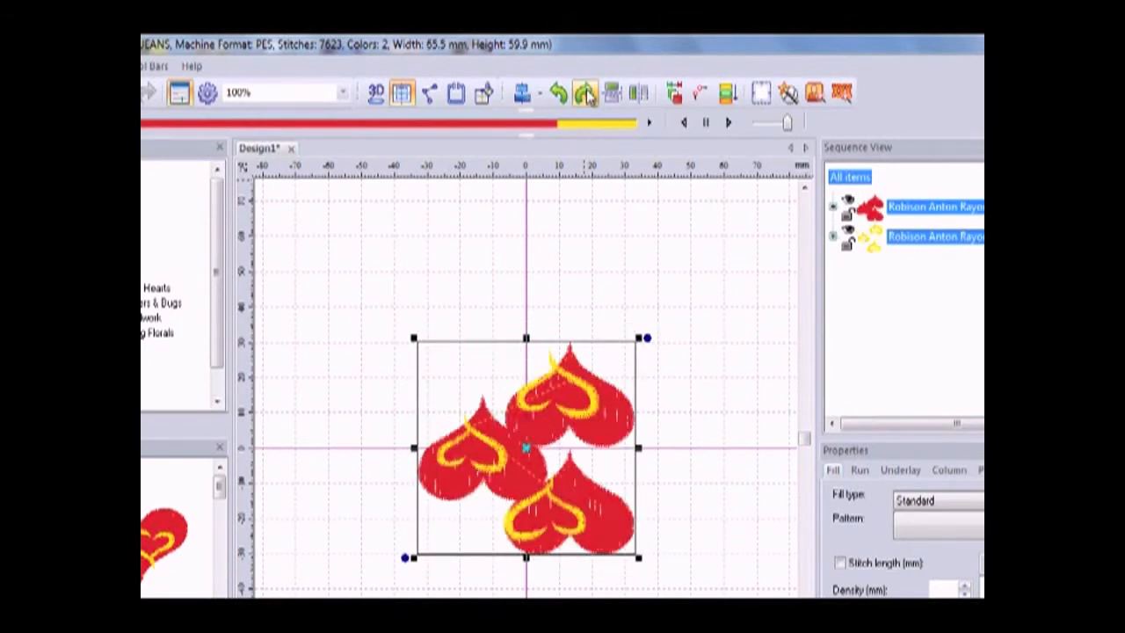
{"action": "left_click", "coordinate": [584, 95]}
{"action": "left_click", "coordinate": [584, 94]}
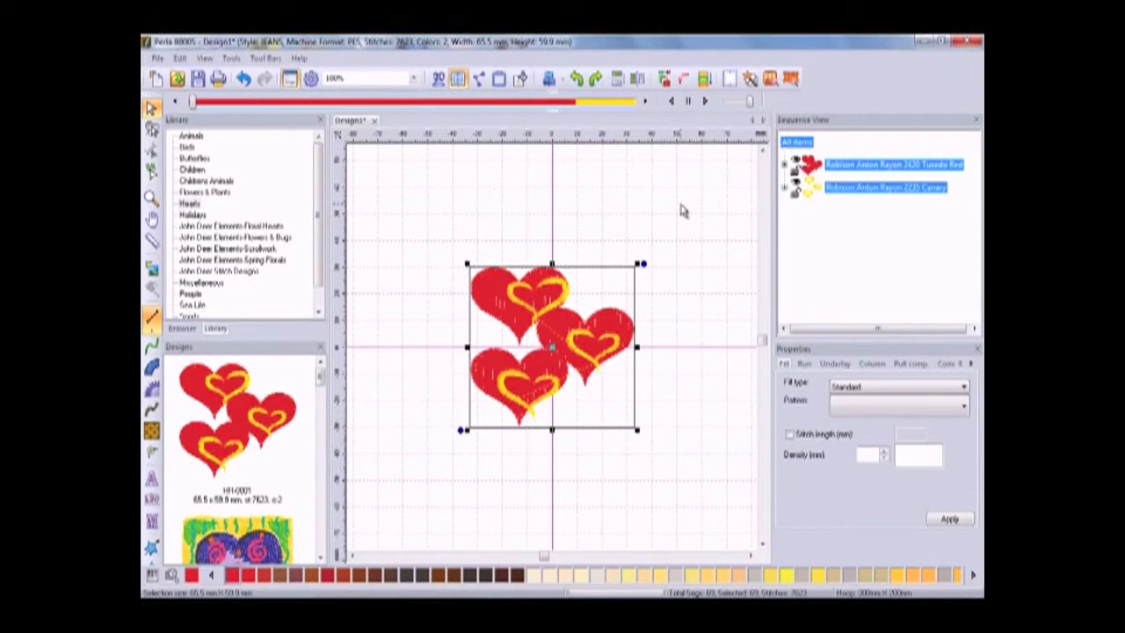
{"action": "left_click", "coordinate": [730, 79]}
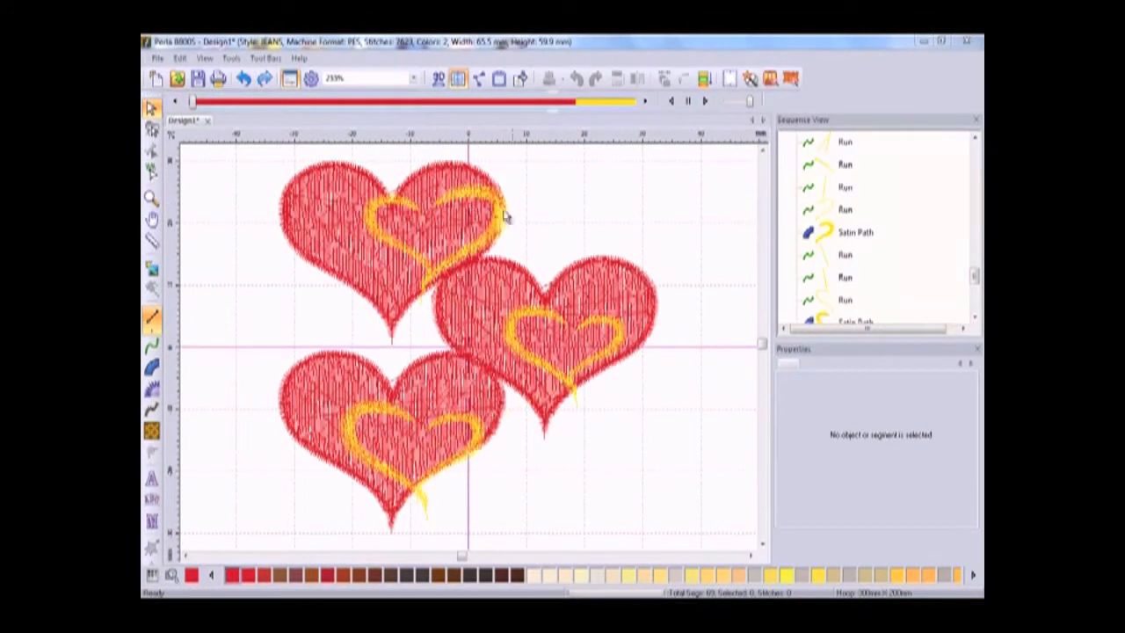
Step: Select the middle heart's red fill from the sequence list, then select the upper heart's fill in the design
{"action": "left_click_drag", "start_coordinate": [975, 277], "coordinate": [977, 192]}
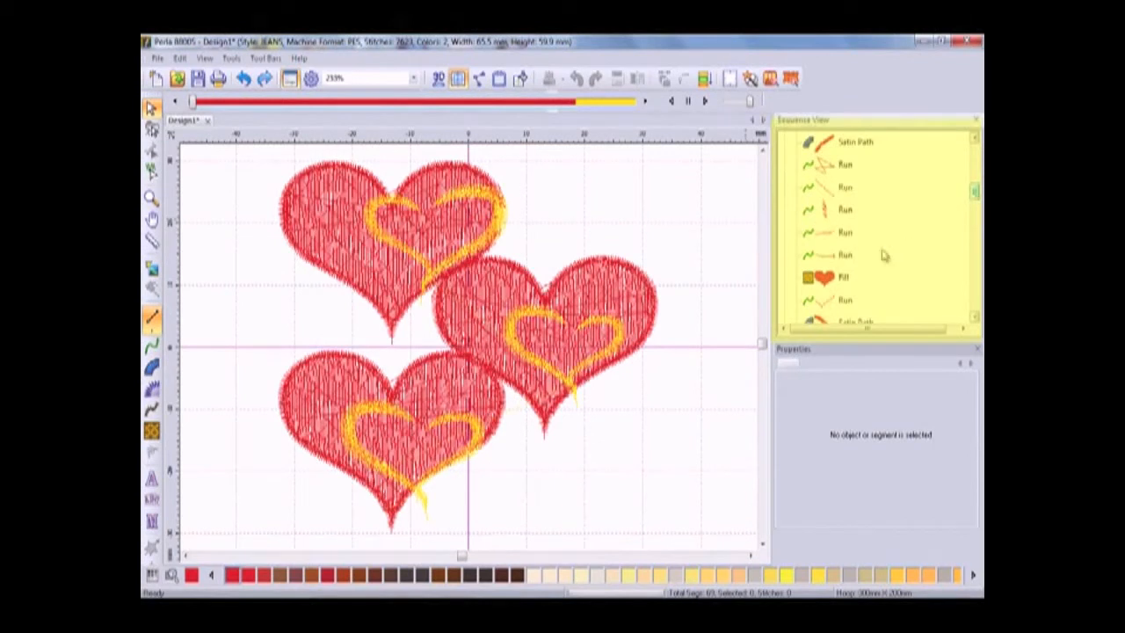
{"action": "left_click", "coordinate": [845, 279]}
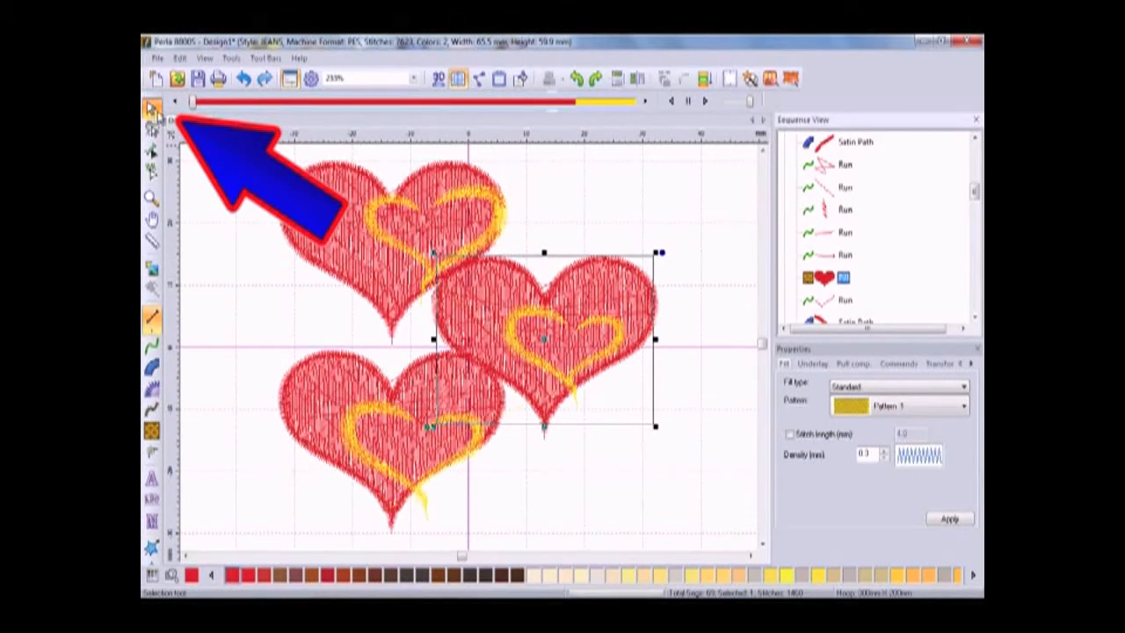
{"action": "left_click", "coordinate": [303, 200]}
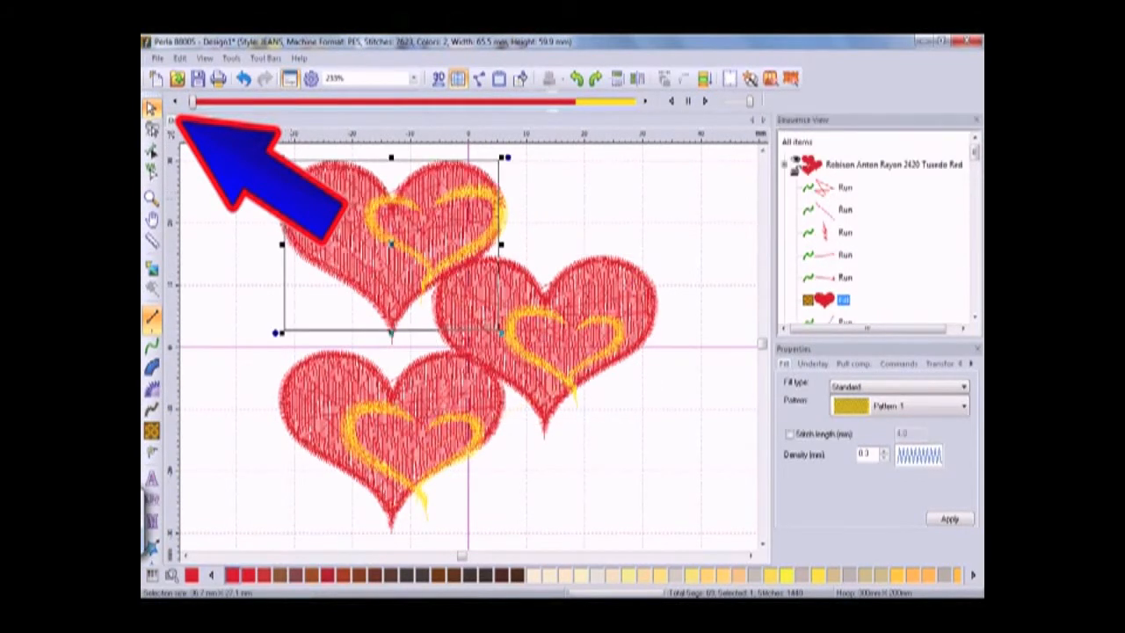
Step: Select all objects of the middle heart by outlining it with the freehand selection, then clear the selection
{"action": "left_click", "coordinate": [153, 130]}
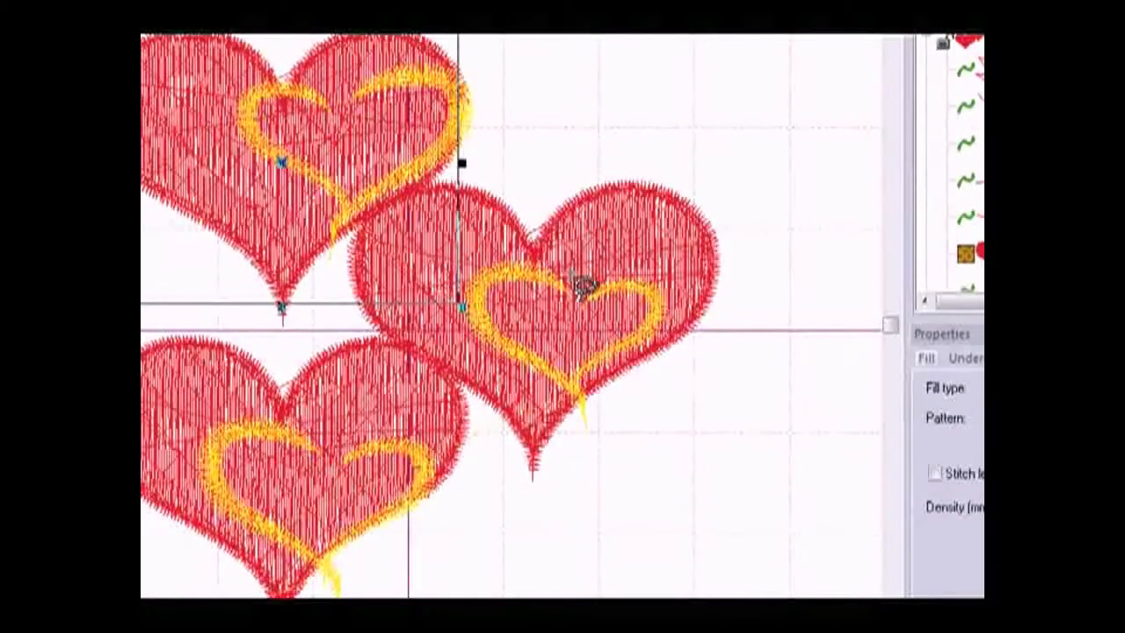
{"action": "mouse_move", "coordinate": [719, 156]}
{"action": "left_mouse_down"}
{"action": "mouse_move", "coordinate": [744, 329]}
{"action": "mouse_move", "coordinate": [658, 449]}
{"action": "mouse_move", "coordinate": [573, 512]}
{"action": "mouse_move", "coordinate": [456, 455]}
{"action": "mouse_move", "coordinate": [353, 336]}
{"action": "mouse_move", "coordinate": [339, 222]}
{"action": "mouse_move", "coordinate": [414, 147]}
{"action": "mouse_move", "coordinate": [557, 138]}
{"action": "mouse_move", "coordinate": [652, 117]}
{"action": "mouse_move", "coordinate": [683, 133]}
{"action": "left_mouse_up"}
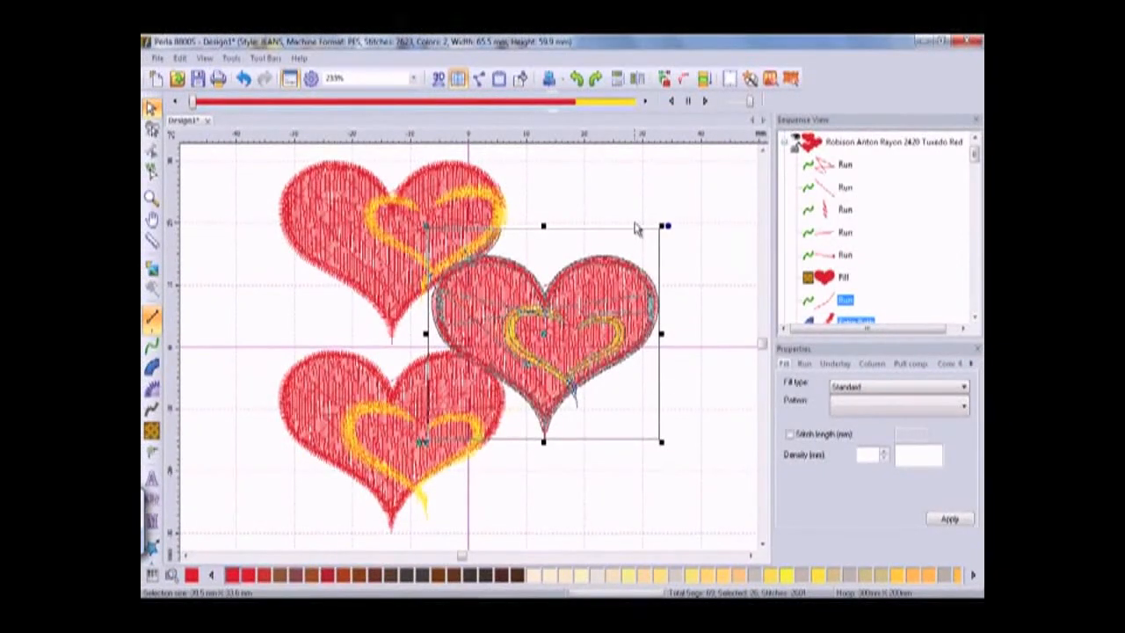
{"action": "left_click", "coordinate": [577, 513]}
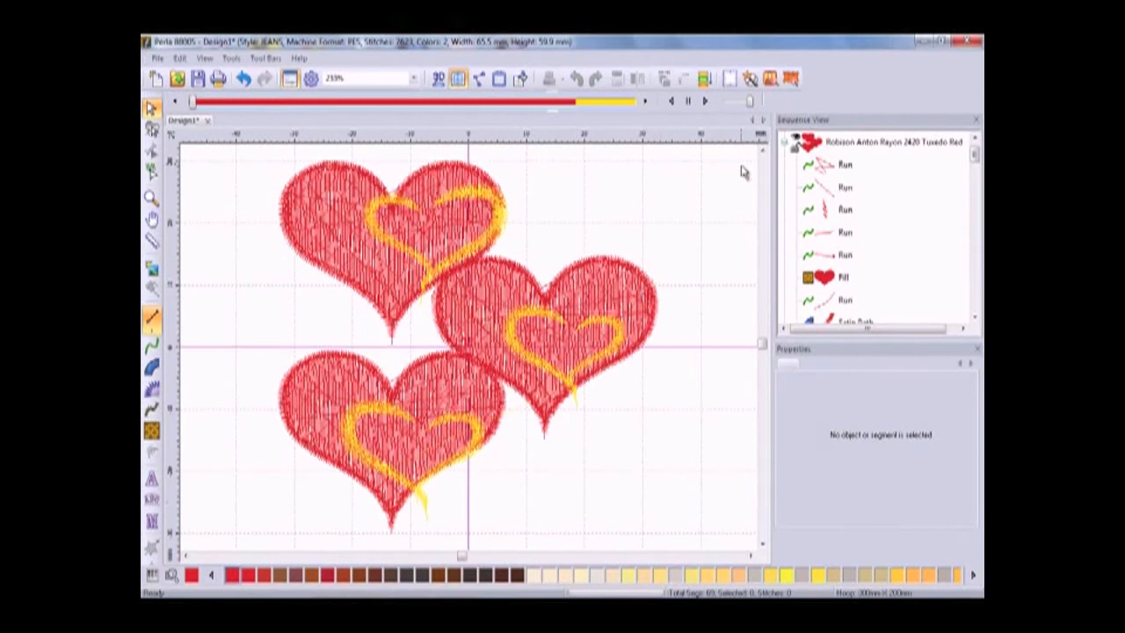
Step: Hide the Tuxedo Red colour group and select the left satin path of the upper yellow heart
{"action": "left_click", "coordinate": [795, 142]}
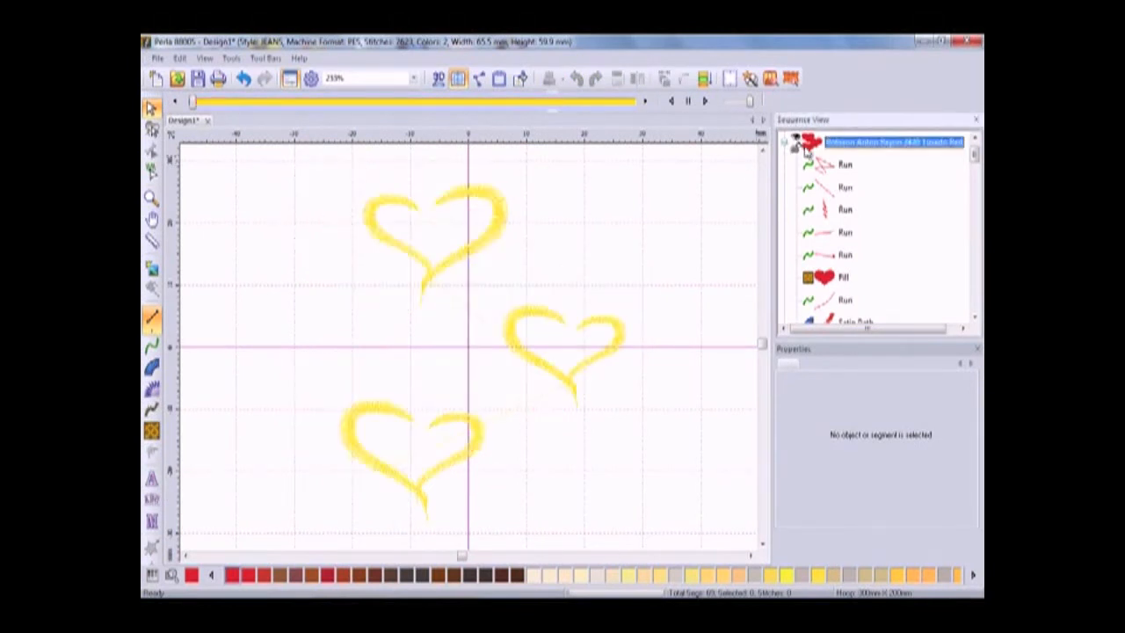
{"action": "left_click", "coordinate": [153, 199]}
{"action": "left_click_drag", "start_coordinate": [350, 174], "coordinate": [522, 311]}
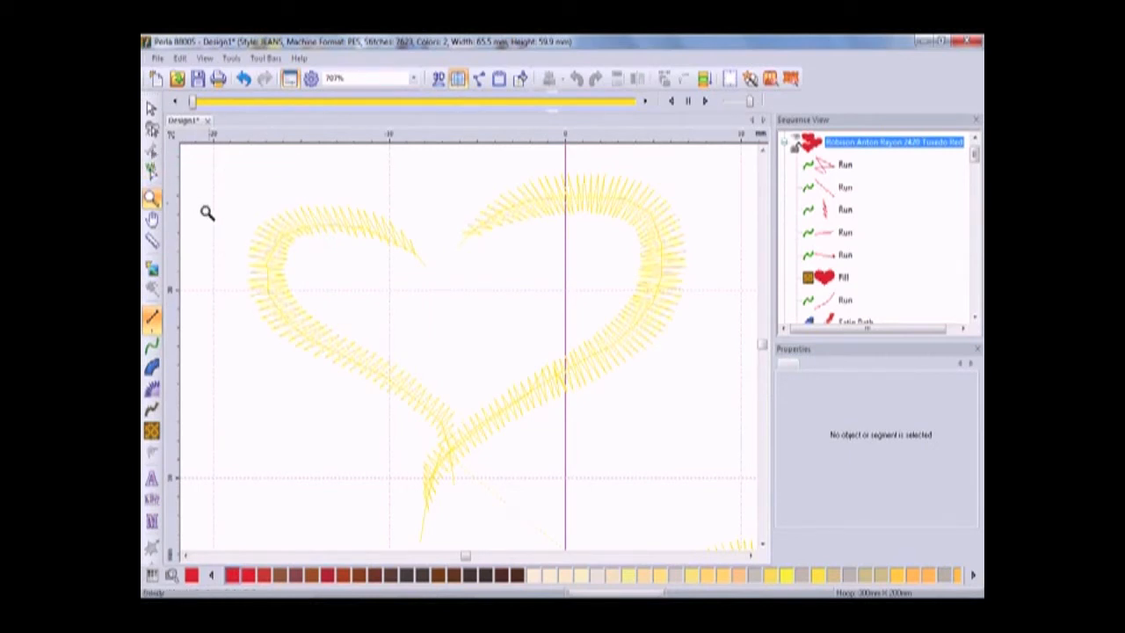
{"action": "left_click", "coordinate": [151, 107]}
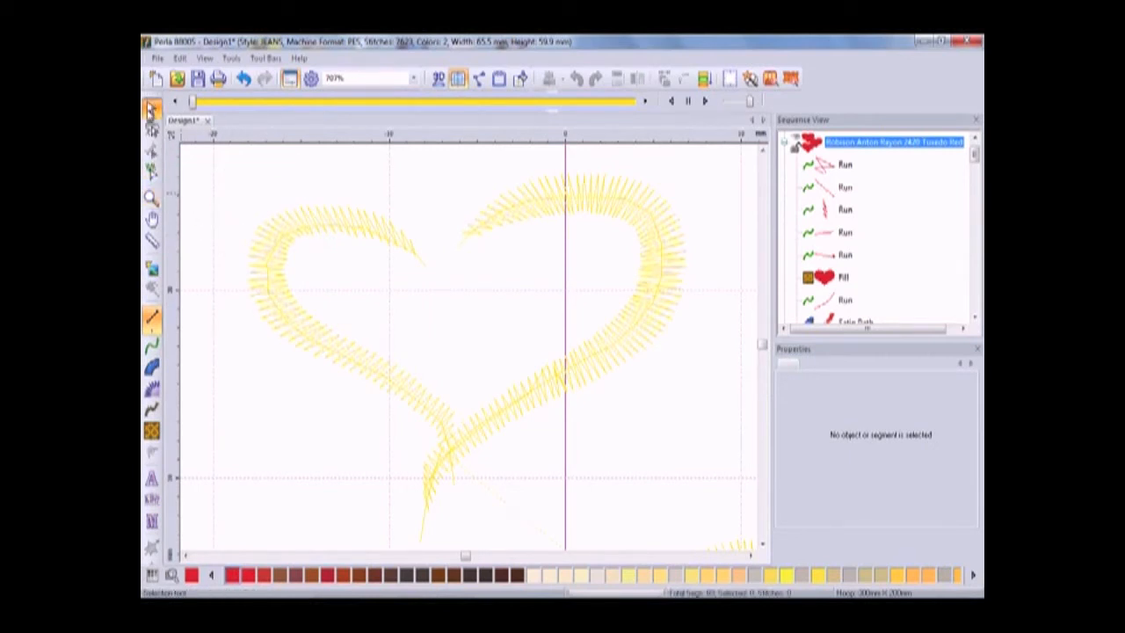
{"action": "left_click", "coordinate": [261, 238]}
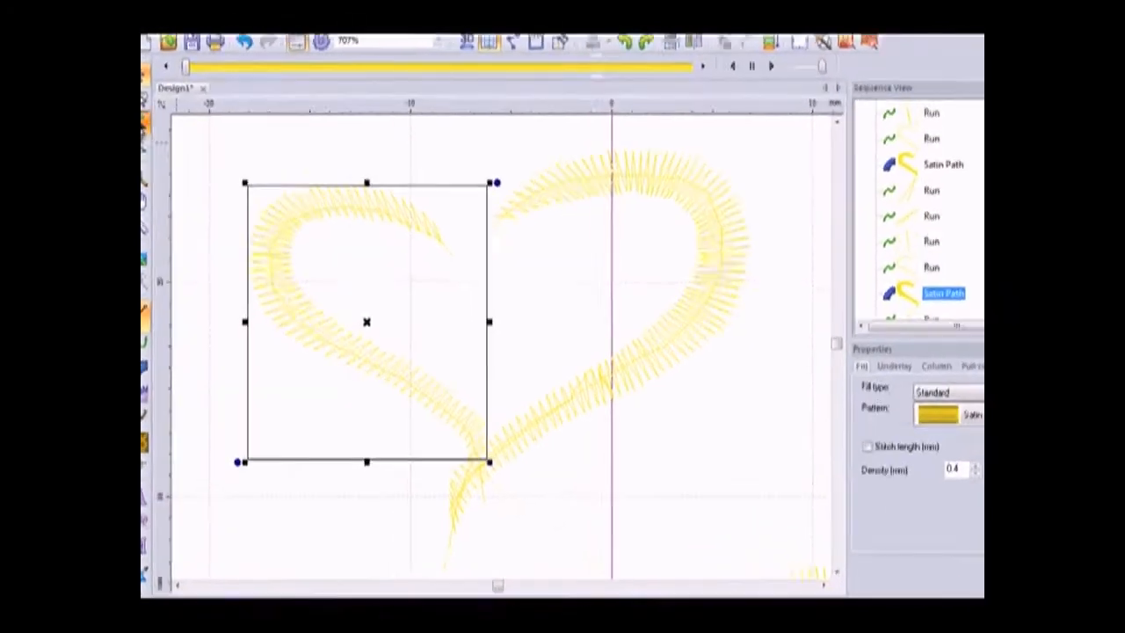
Step: Open the left satin path for point editing and try moving its red exit point along the outer edge and back
{"action": "left_click", "coordinate": [151, 151]}
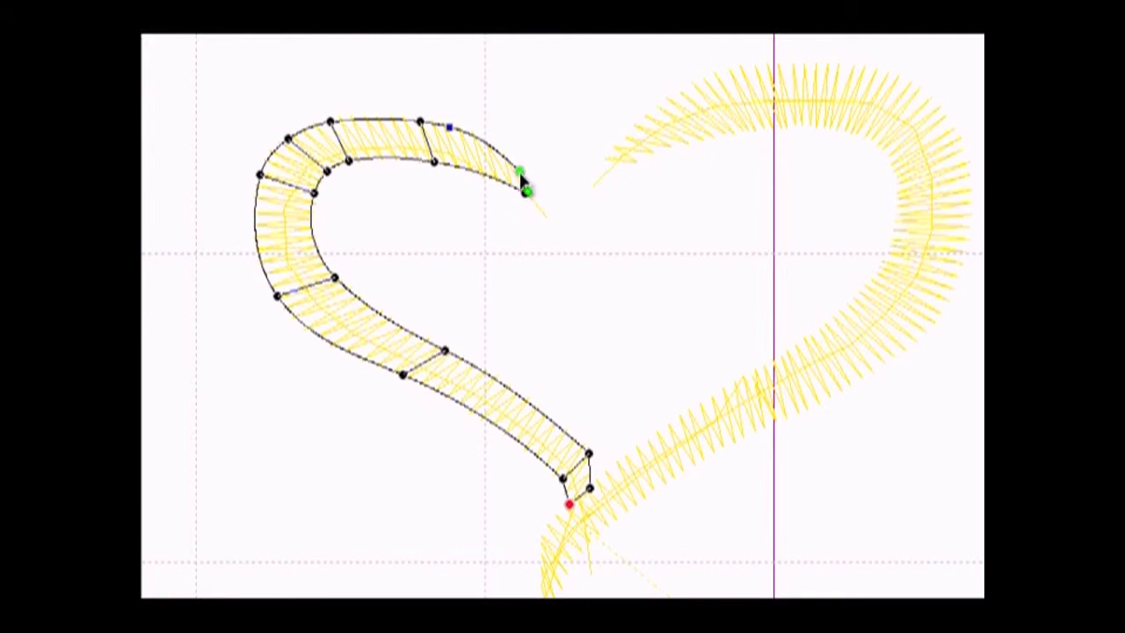
{"action": "mouse_move", "coordinate": [520, 172]}
{"action": "left_mouse_down"}
{"action": "mouse_move", "coordinate": [469, 136]}
{"action": "mouse_move", "coordinate": [518, 172]}
{"action": "left_mouse_up"}
{"action": "mouse_move", "coordinate": [569, 507]}
{"action": "left_mouse_down"}
{"action": "mouse_move", "coordinate": [553, 477]}
{"action": "mouse_move", "coordinate": [490, 440]}
{"action": "left_mouse_up"}
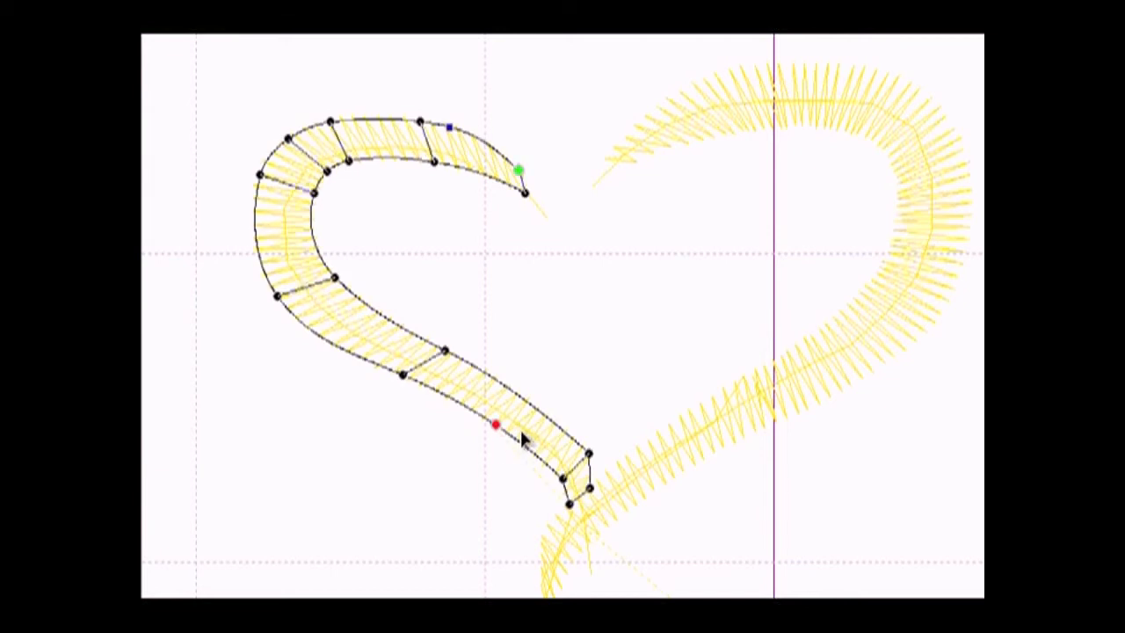
{"action": "left_click", "coordinate": [499, 436]}
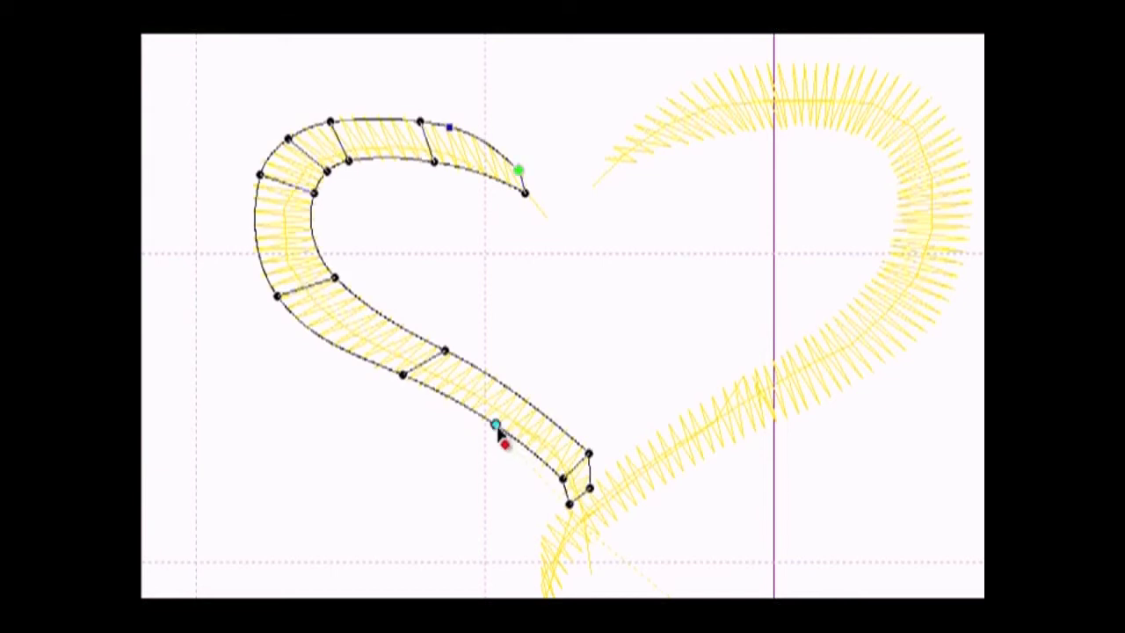
{"action": "left_click", "coordinate": [566, 508]}
Step: Tilt two inclination lines along the path's lower outer edge and restrict editing to Outlines
{"action": "left_click_drag", "start_coordinate": [291, 314], "coordinate": [307, 331]}
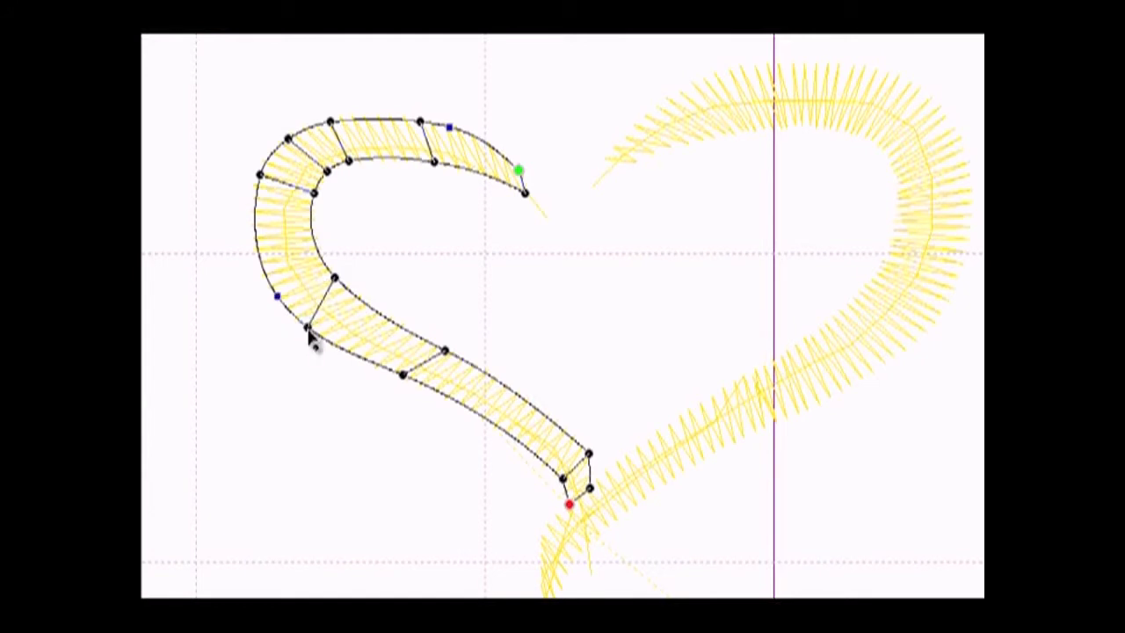
{"action": "left_click_drag", "start_coordinate": [404, 383], "coordinate": [426, 400]}
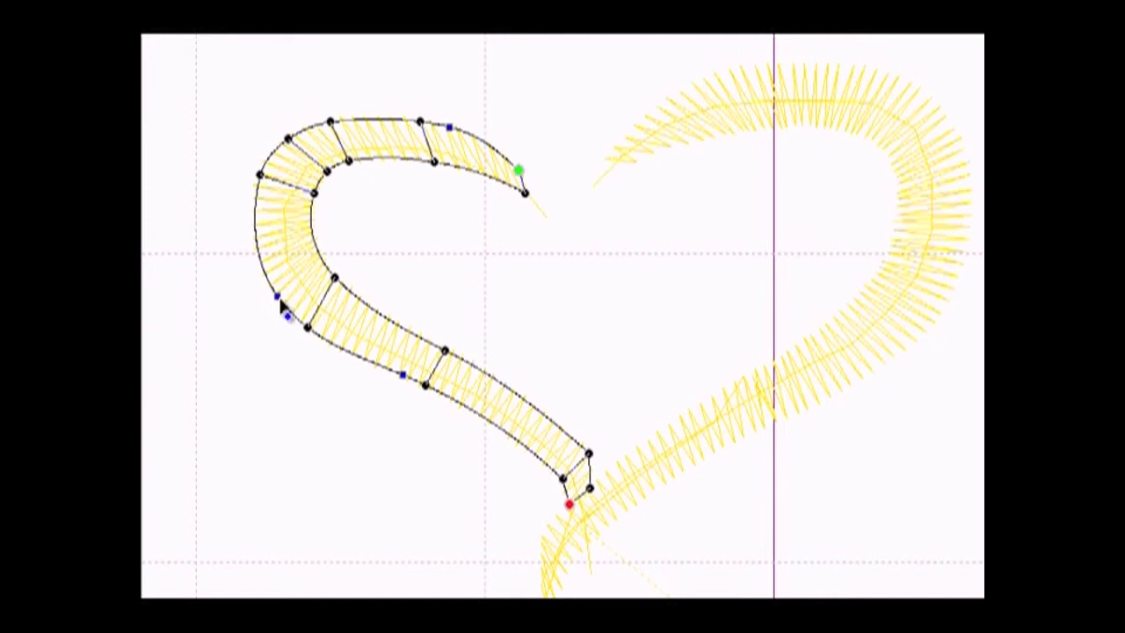
{"action": "right_click", "coordinate": [335, 279]}
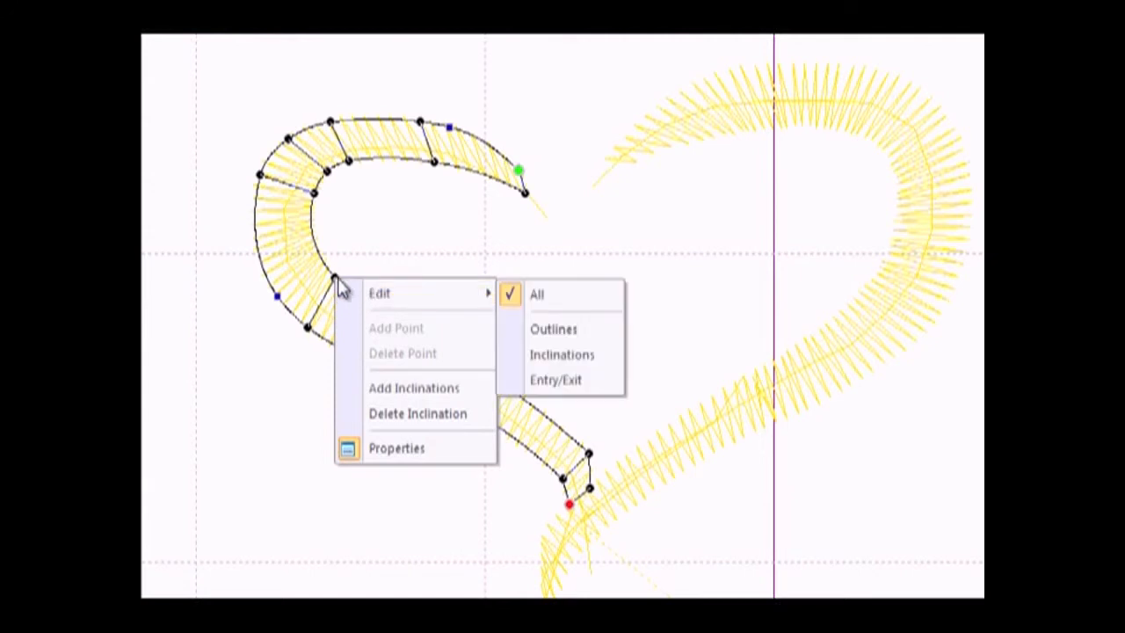
{"action": "mouse_move", "coordinate": [370, 297]}
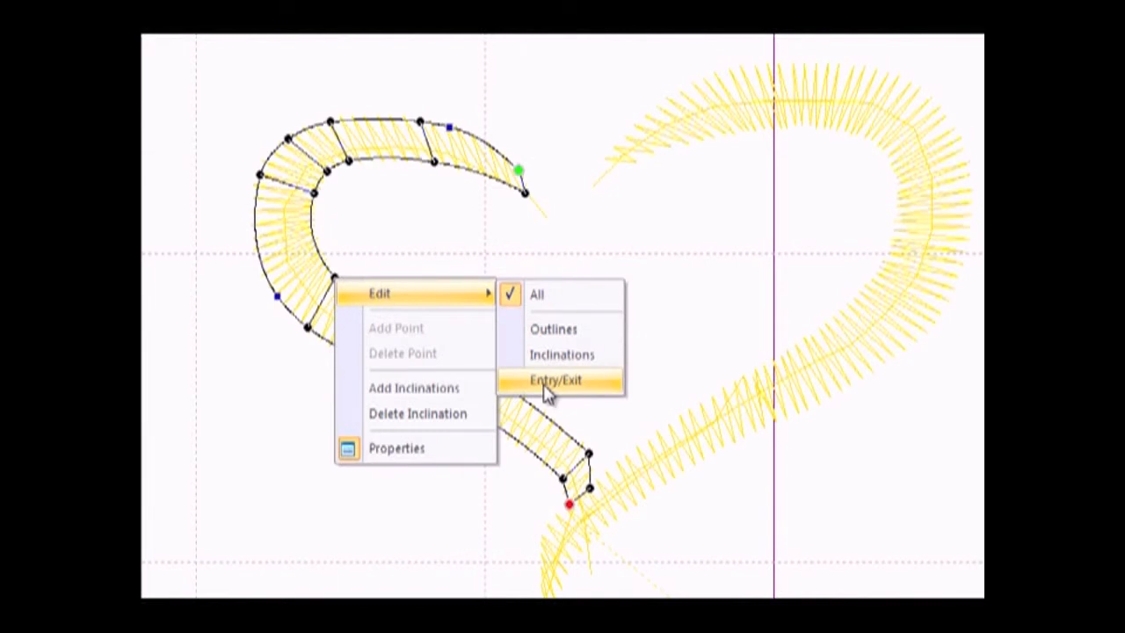
{"action": "left_click", "coordinate": [542, 328]}
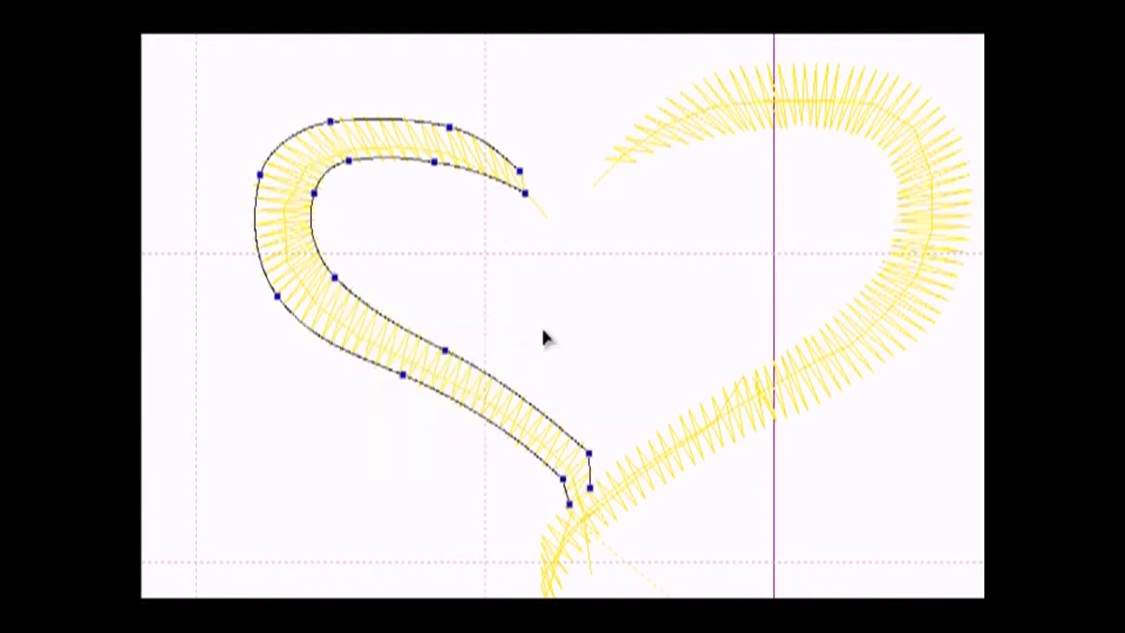
Step: Reshape the outer outline by moving the lower-left point and its curve handle outward, then shifting the two upper-left points outward
{"action": "left_click", "coordinate": [277, 297]}
{"action": "left_click_drag", "start_coordinate": [267, 302], "coordinate": [235, 269]}
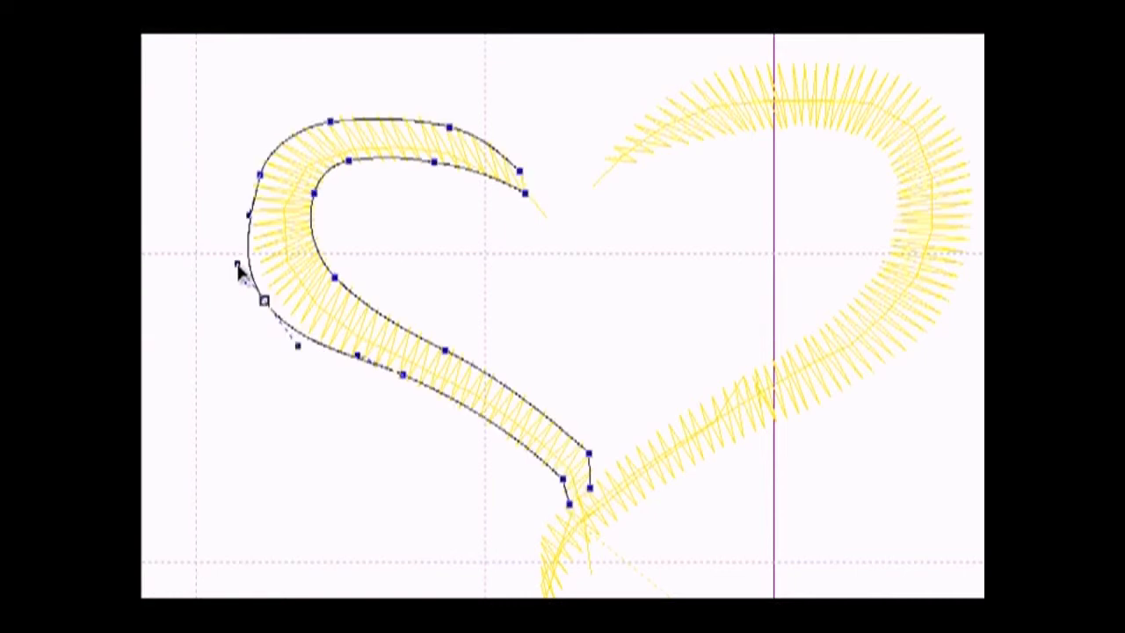
{"action": "left_click", "coordinate": [249, 217]}
{"action": "left_click", "coordinate": [331, 126]}
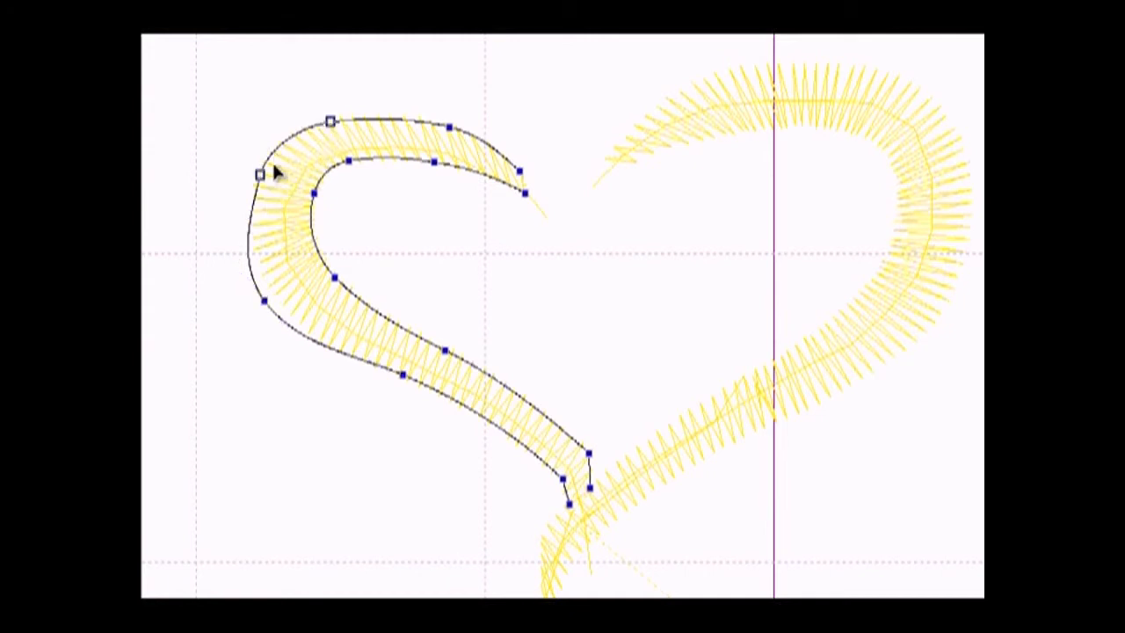
{"action": "mouse_move", "coordinate": [261, 177]}
{"action": "left_mouse_down"}
{"action": "mouse_move", "coordinate": [235, 162]}
{"action": "mouse_move", "coordinate": [230, 171]}
{"action": "mouse_move", "coordinate": [249, 173]}
{"action": "left_mouse_up"}
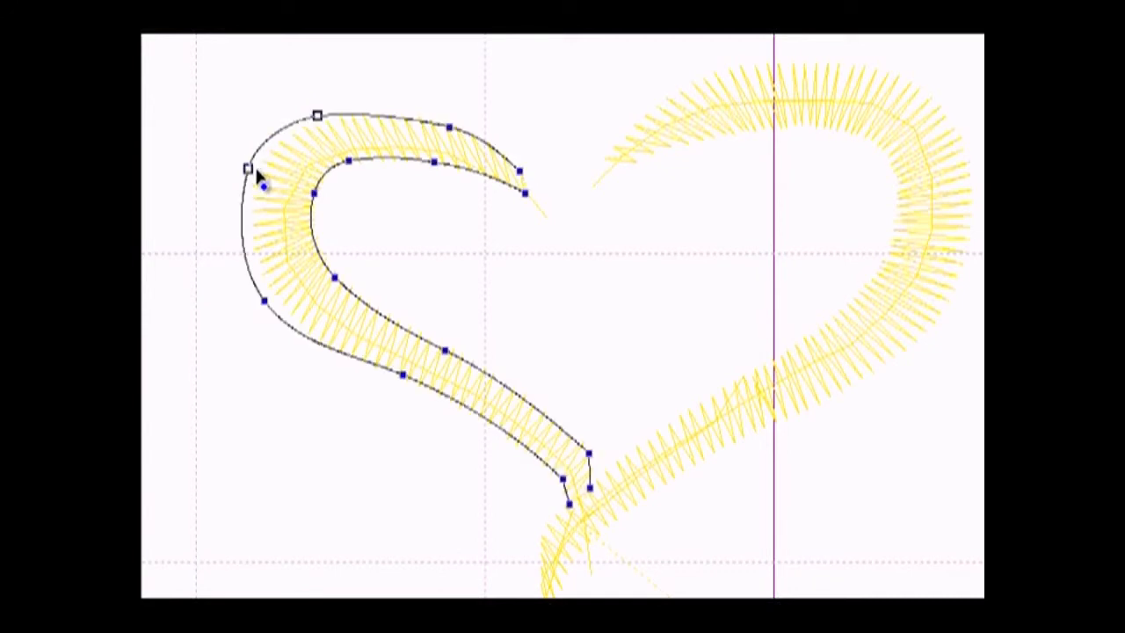
Step: Convert the four selected outer outline points to Line, change them to Symmetrical, and finish editing the satin path
{"action": "left_click", "coordinate": [264, 303]}
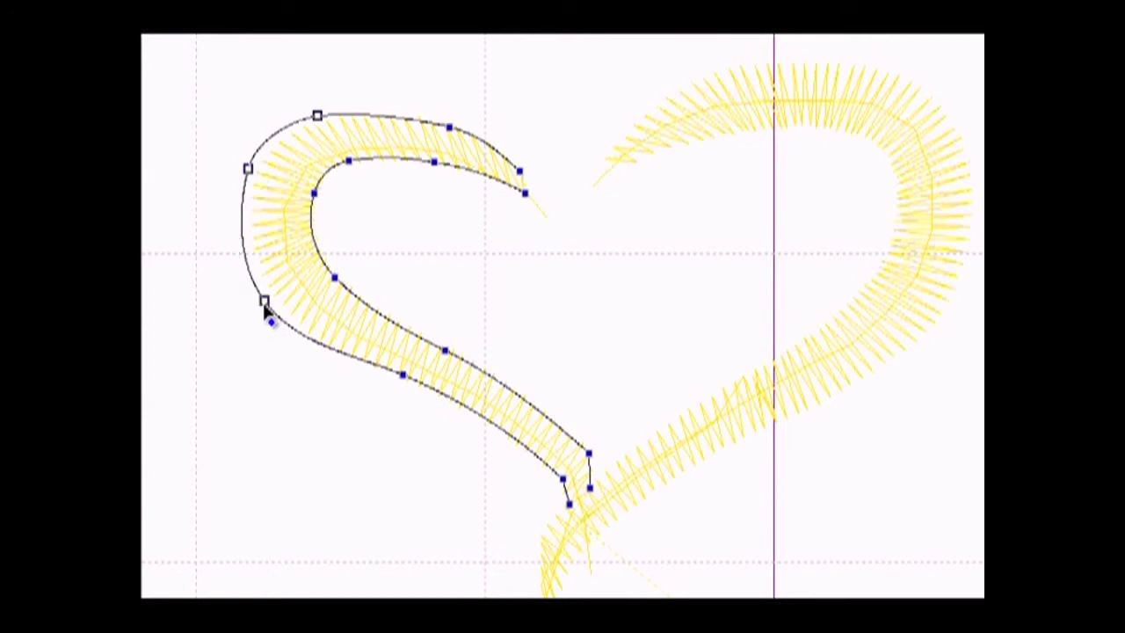
{"action": "left_click", "coordinate": [401, 375]}
{"action": "right_click", "coordinate": [404, 386]}
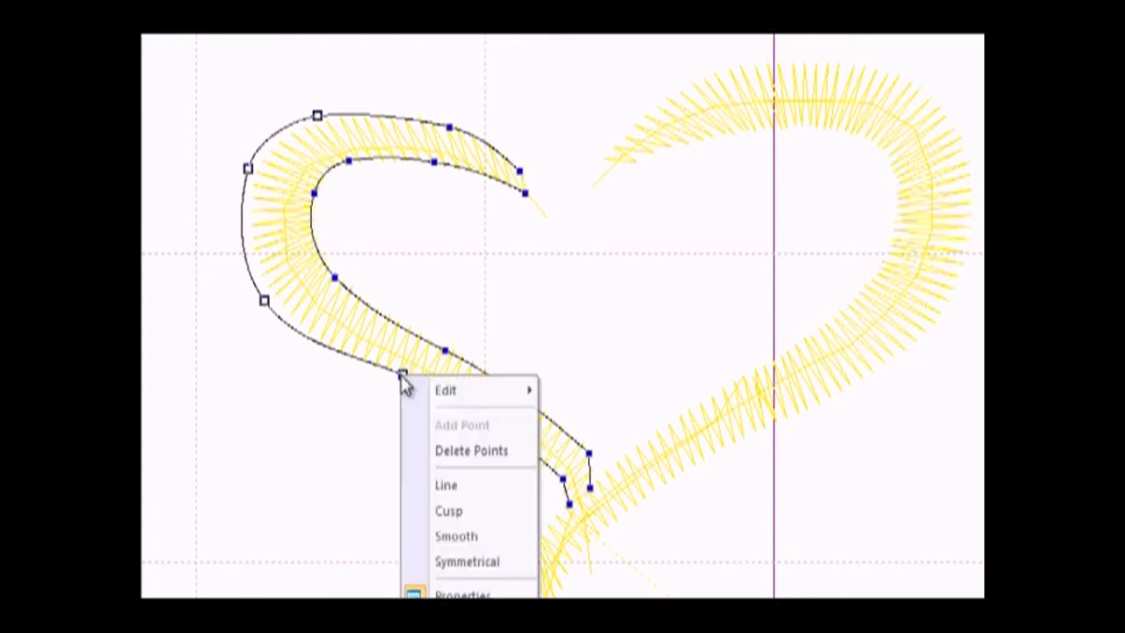
{"action": "left_click", "coordinate": [448, 488]}
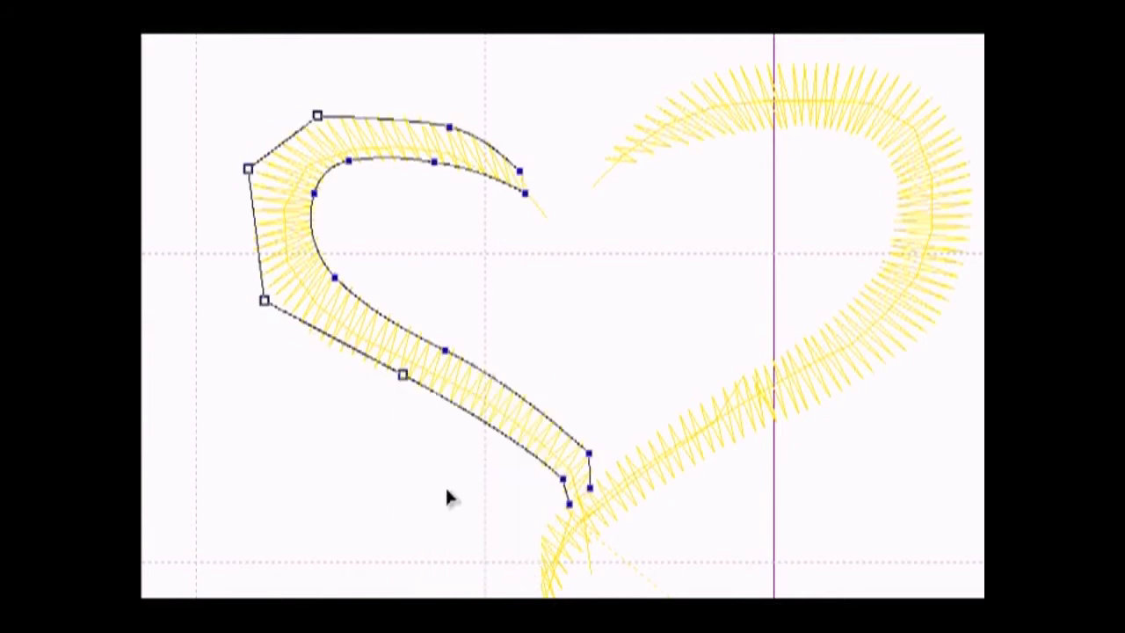
{"action": "right_click", "coordinate": [264, 301]}
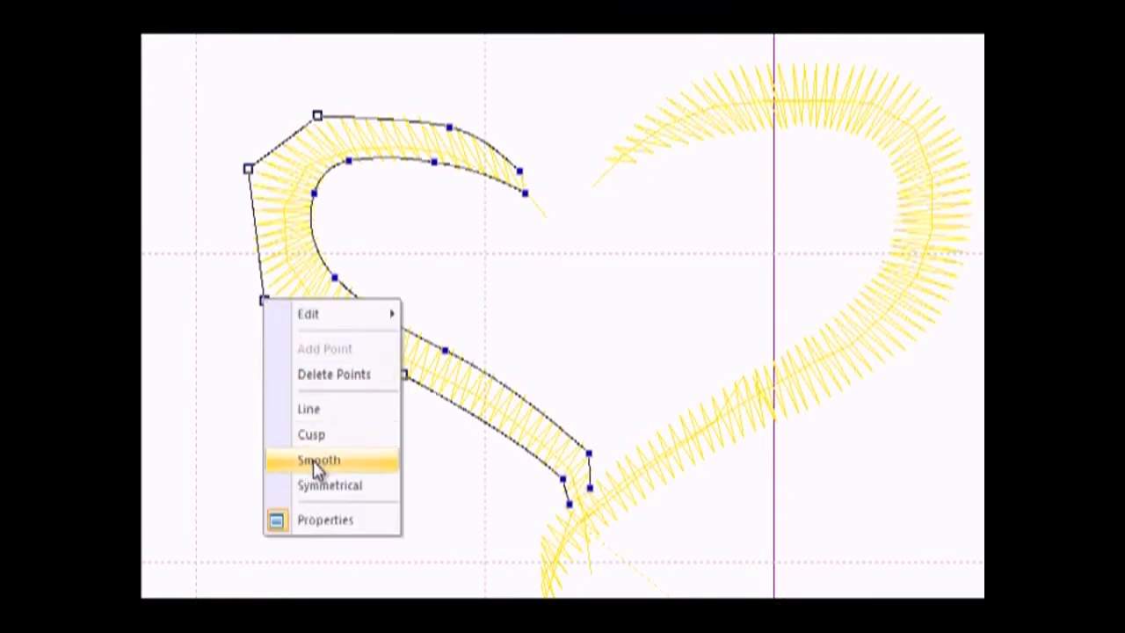
{"action": "left_click", "coordinate": [314, 486]}
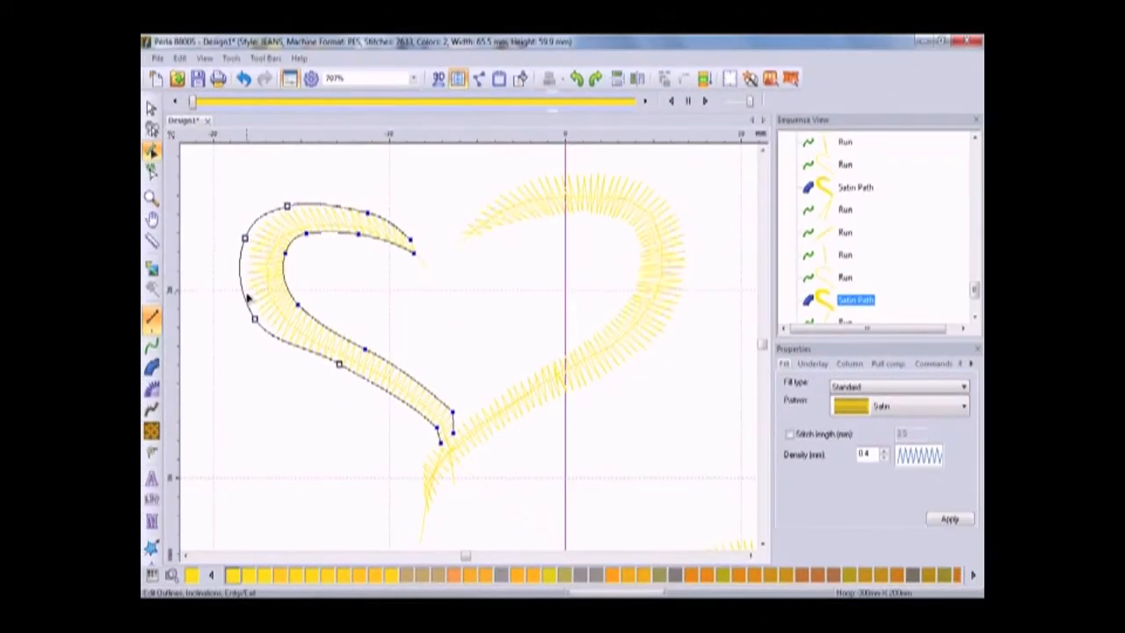
{"action": "key", "text": "Escape"}
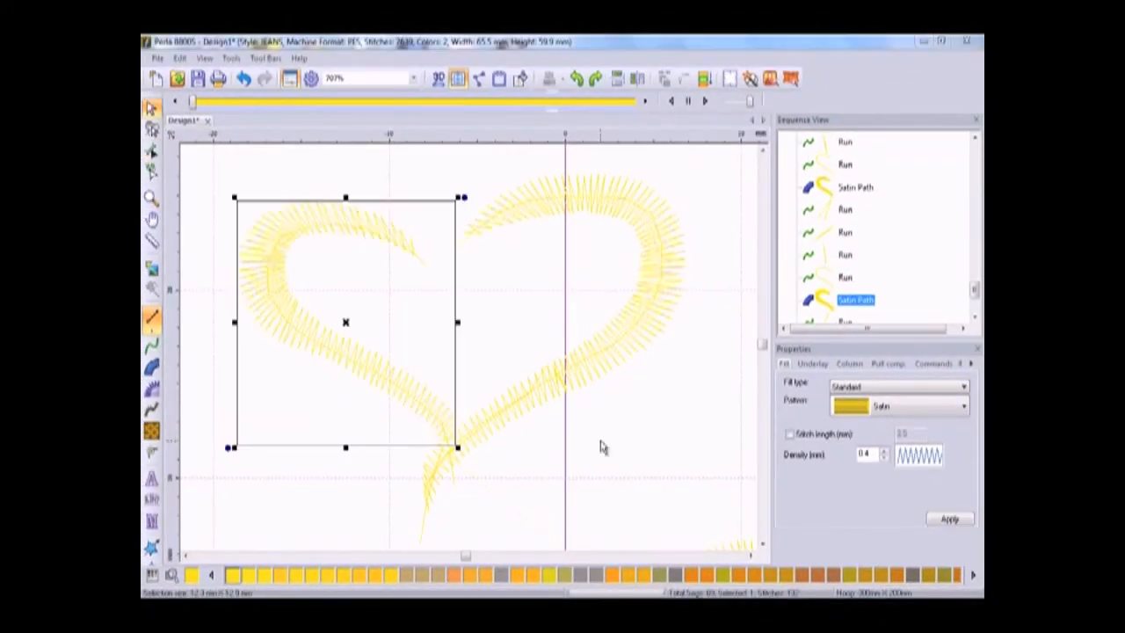
{"action": "left_click", "coordinate": [414, 170]}
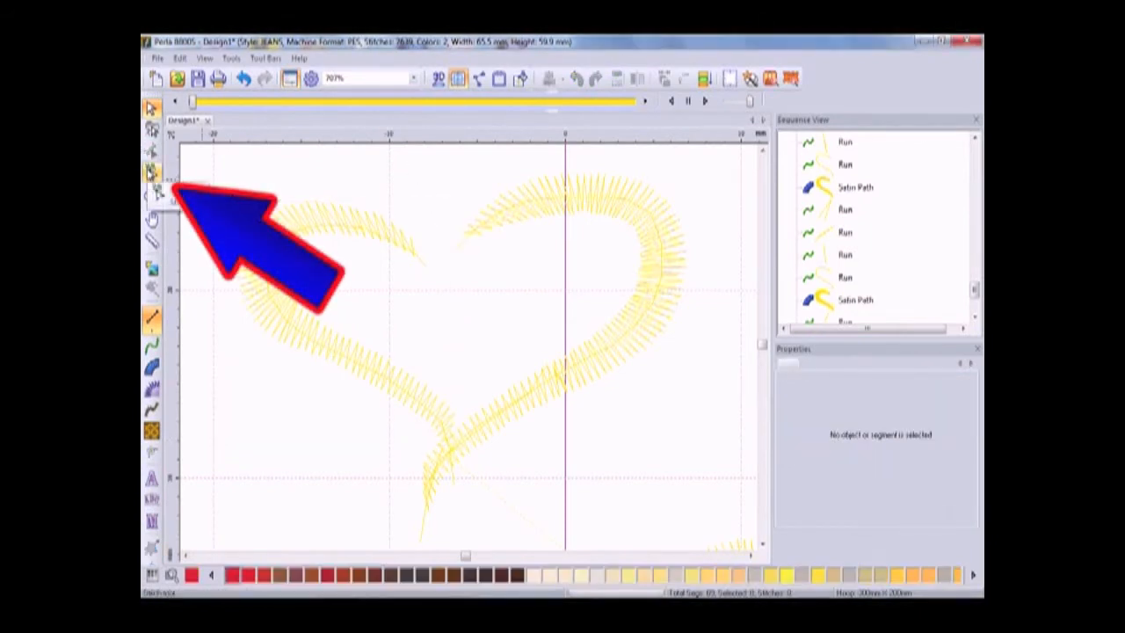
Step: Pull several individual stitch points on the heart's upper-left curve outward with stitch editing, then return to object selection
{"action": "left_click", "coordinate": [152, 171]}
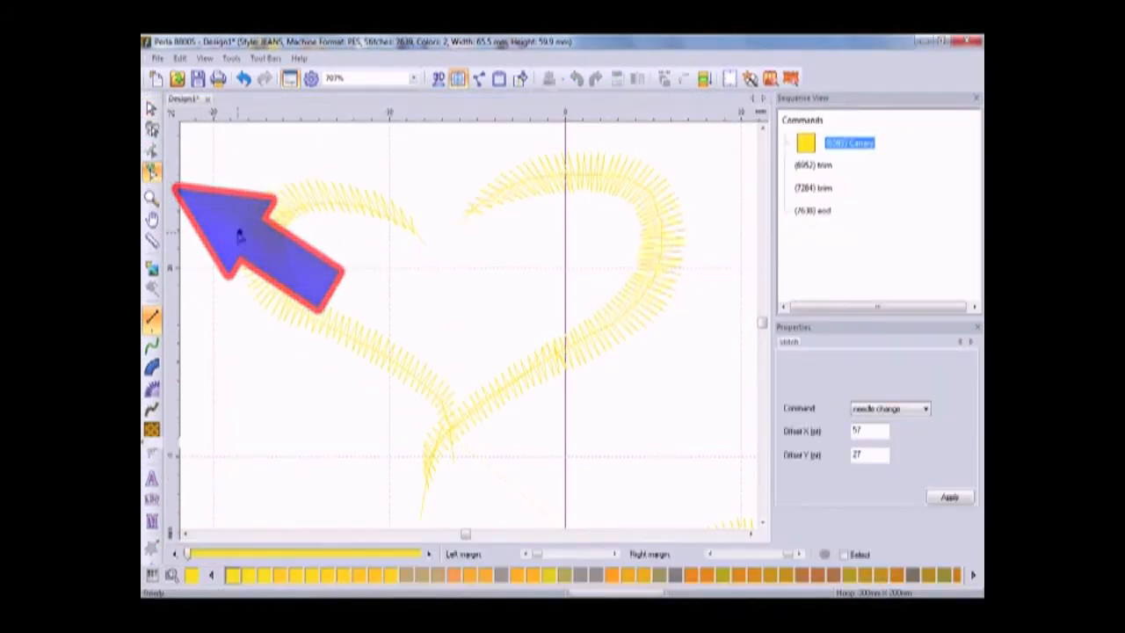
{"action": "left_click", "coordinate": [233, 232]}
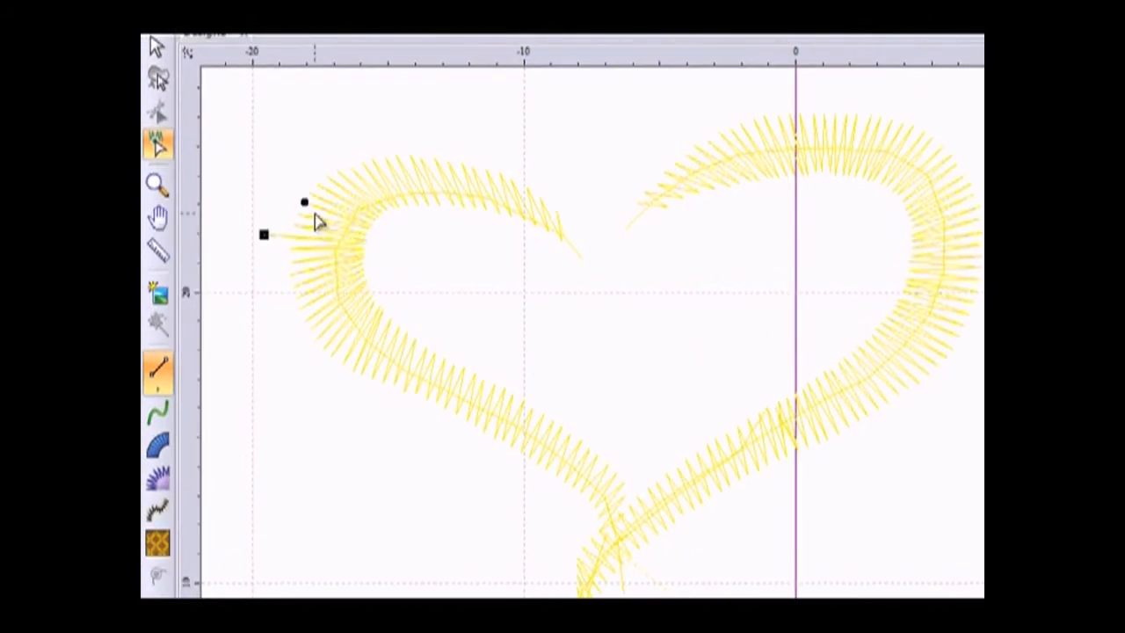
{"action": "mouse_move", "coordinate": [300, 213]}
{"action": "left_mouse_down"}
{"action": "mouse_move", "coordinate": [270, 207]}
{"action": "mouse_move", "coordinate": [314, 201]}
{"action": "mouse_move", "coordinate": [284, 183]}
{"action": "mouse_move", "coordinate": [329, 185]}
{"action": "mouse_move", "coordinate": [302, 159]}
{"action": "left_mouse_up"}
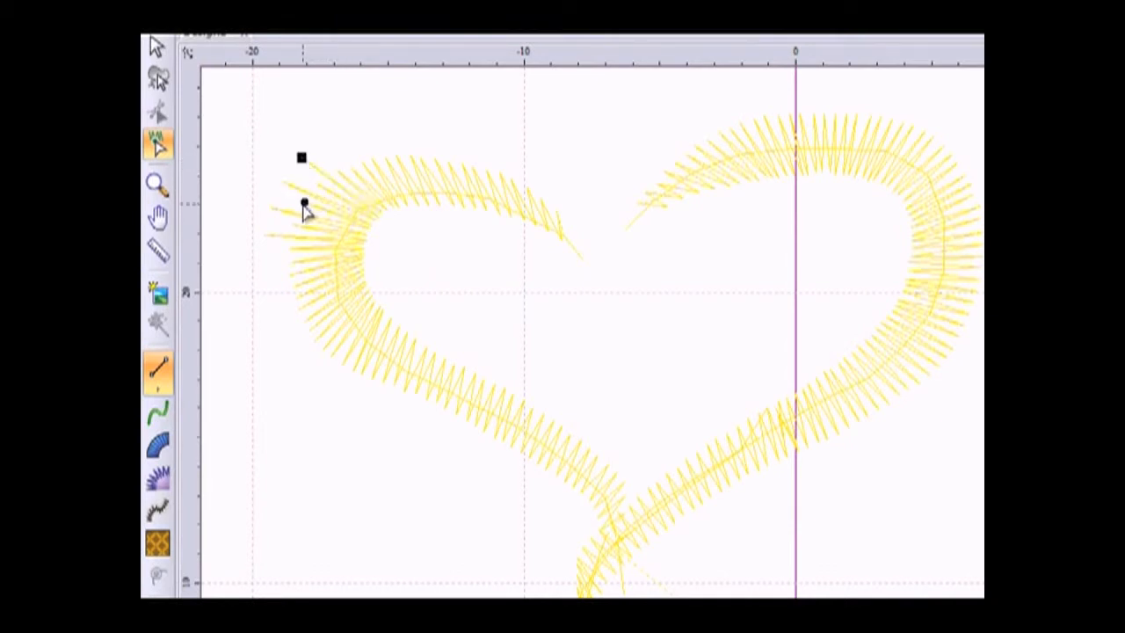
{"action": "left_click", "coordinate": [156, 46]}
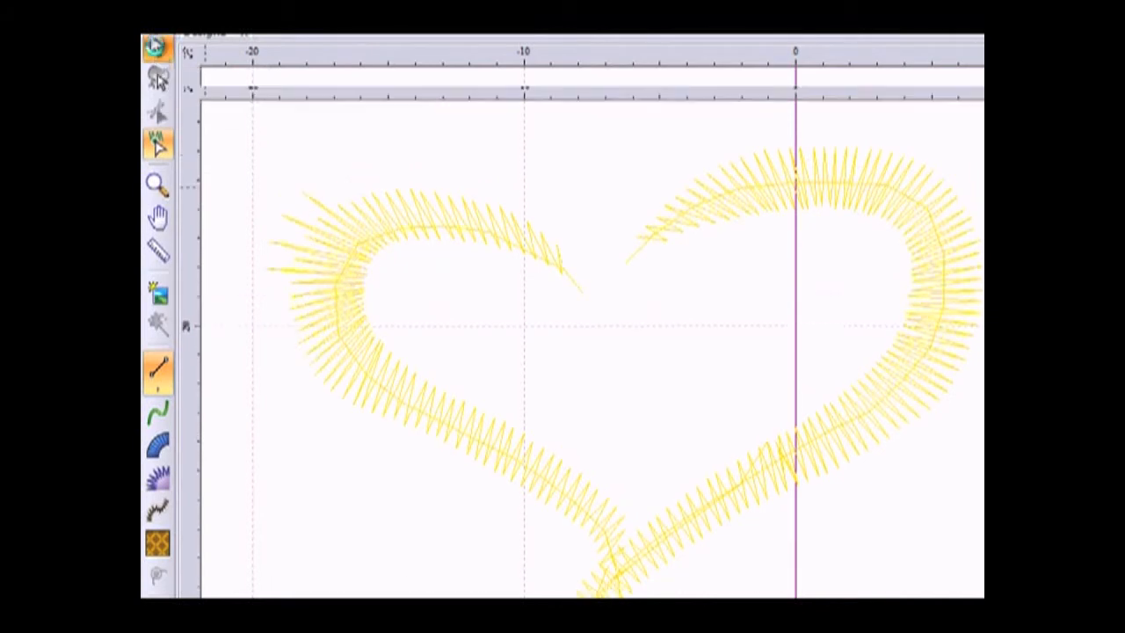
Step: Select the small yellow heart's left satin path, edit its outline and nudge the outline point on its lower-left curve
{"action": "left_click", "coordinate": [307, 338]}
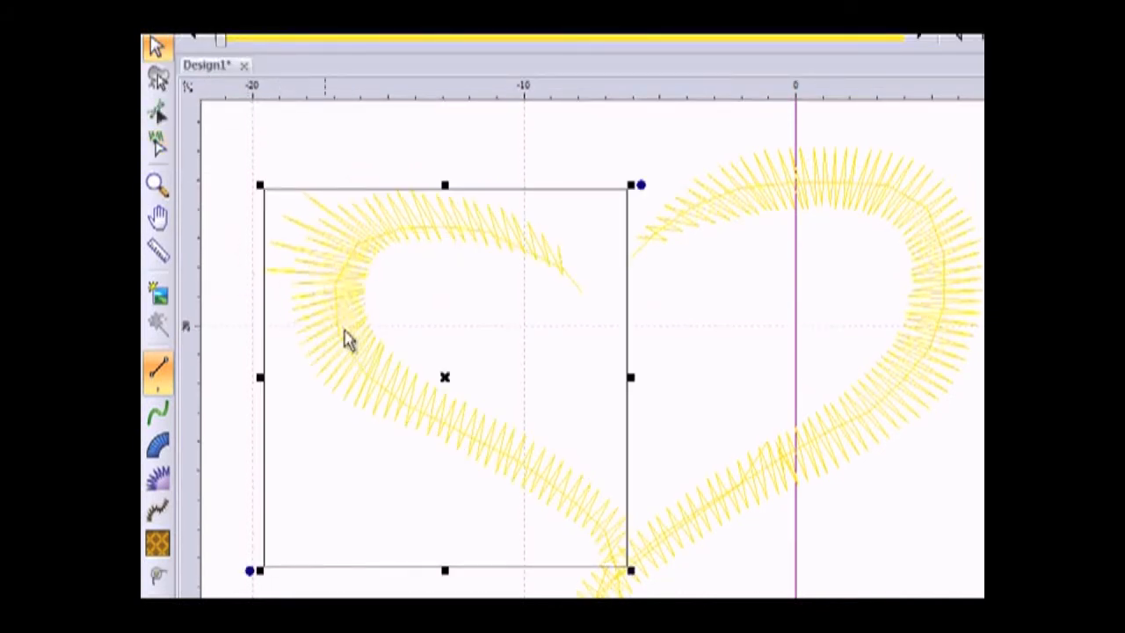
{"action": "left_click", "coordinate": [157, 116]}
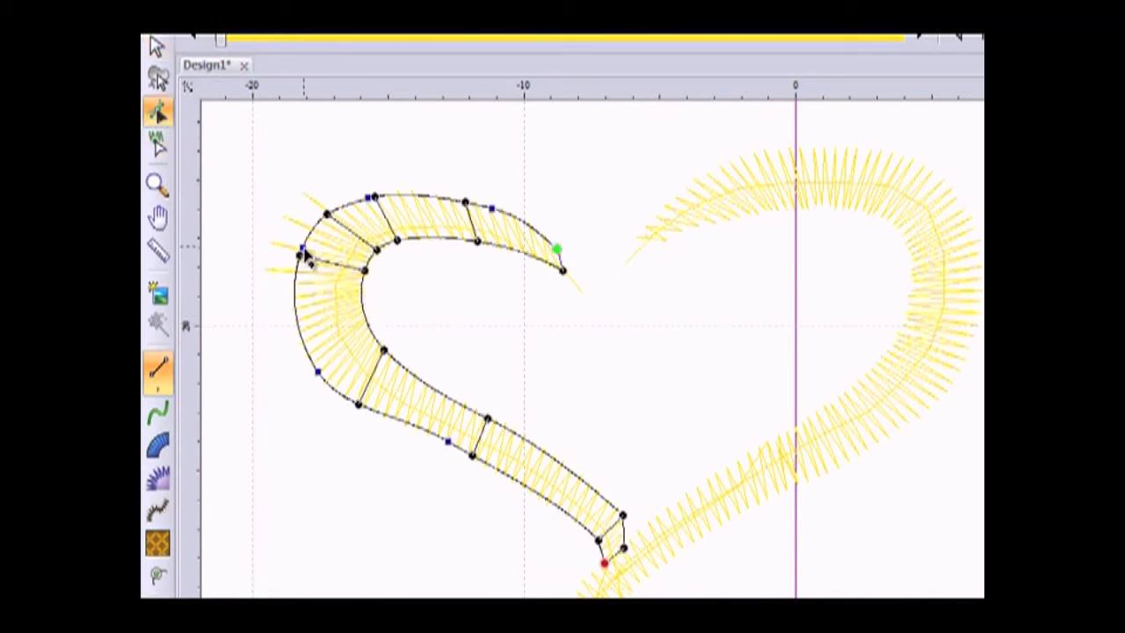
{"action": "left_click", "coordinate": [314, 373]}
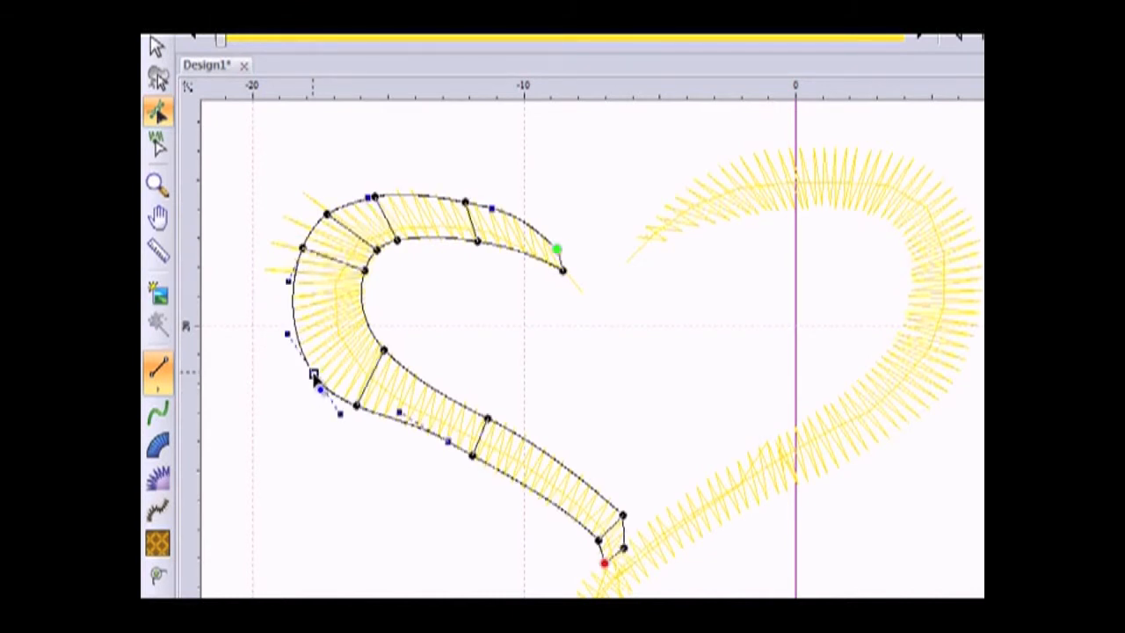
{"action": "right_click", "coordinate": [314, 374]}
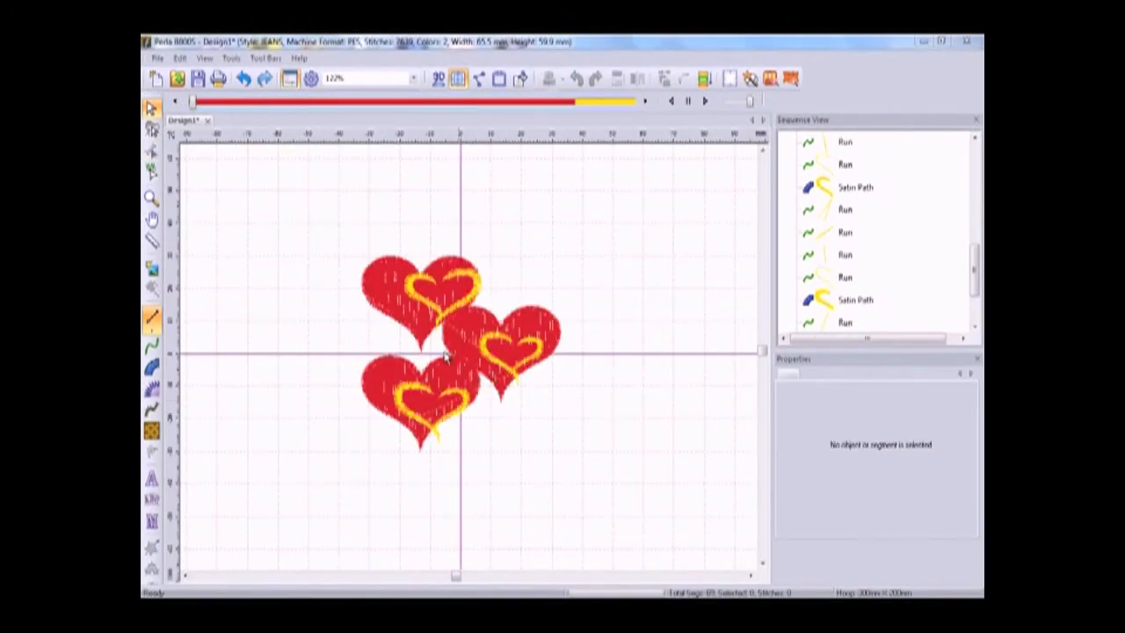
Step: Zoom in on the upper-left heart and pan by hand across the neighbouring hearts
{"action": "left_click", "coordinate": [151, 197]}
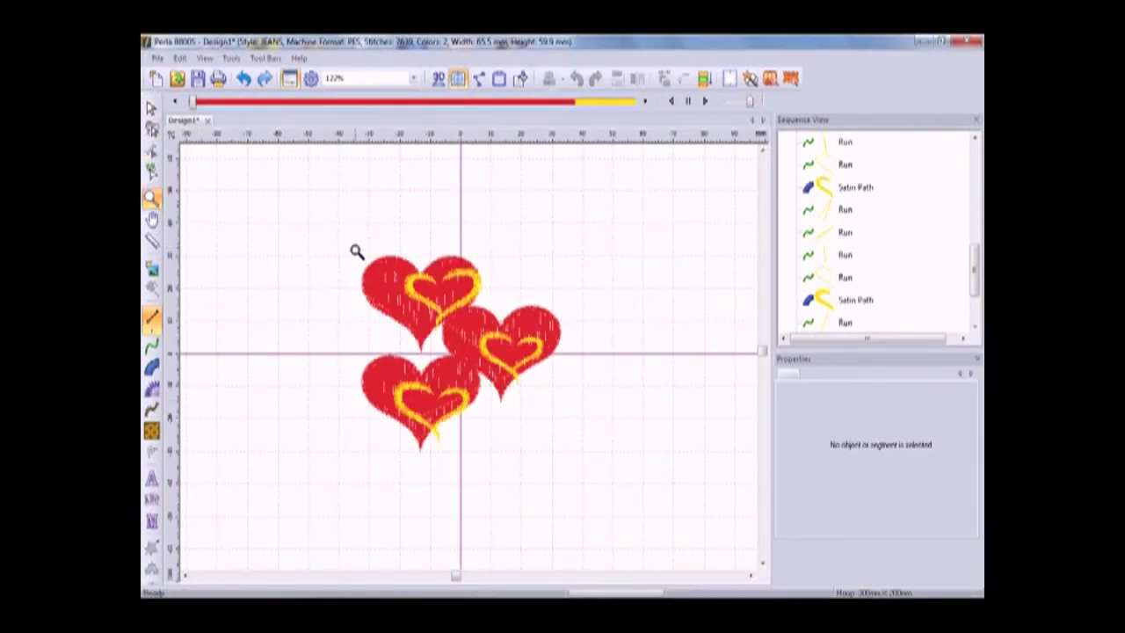
{"action": "left_click_drag", "start_coordinate": [356, 249], "coordinate": [490, 353]}
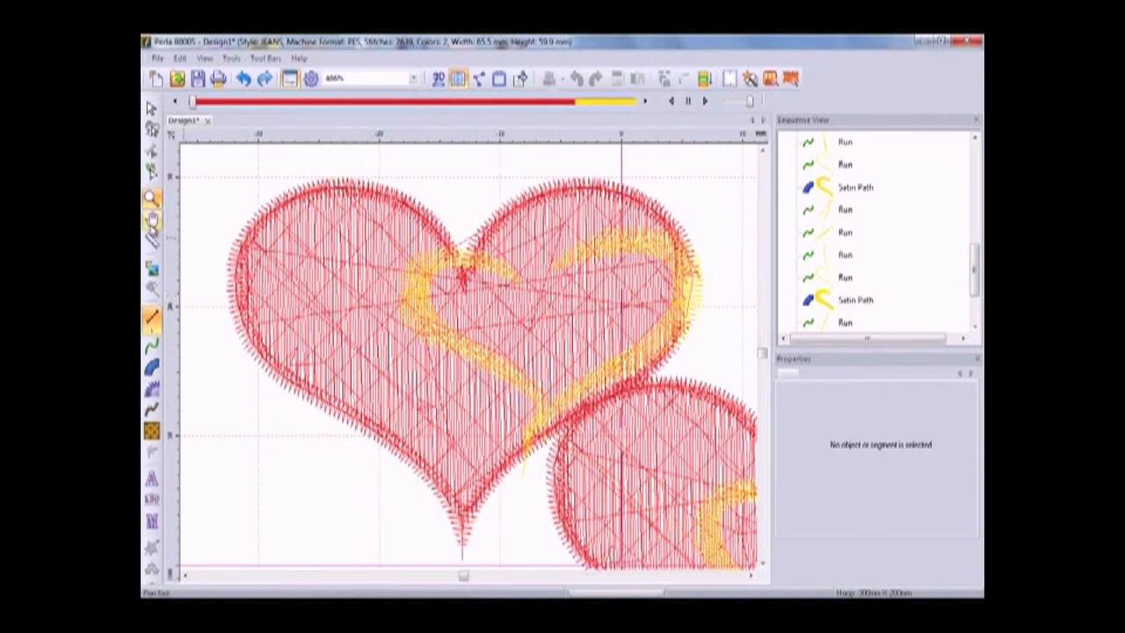
{"action": "left_click", "coordinate": [152, 219]}
{"action": "left_click_drag", "start_coordinate": [553, 360], "coordinate": [296, 239]}
{"action": "left_click_drag", "start_coordinate": [534, 388], "coordinate": [517, 257]}
{"action": "left_click_drag", "start_coordinate": [288, 405], "coordinate": [553, 344]}
{"action": "left_click_drag", "start_coordinate": [466, 442], "coordinate": [471, 335]}
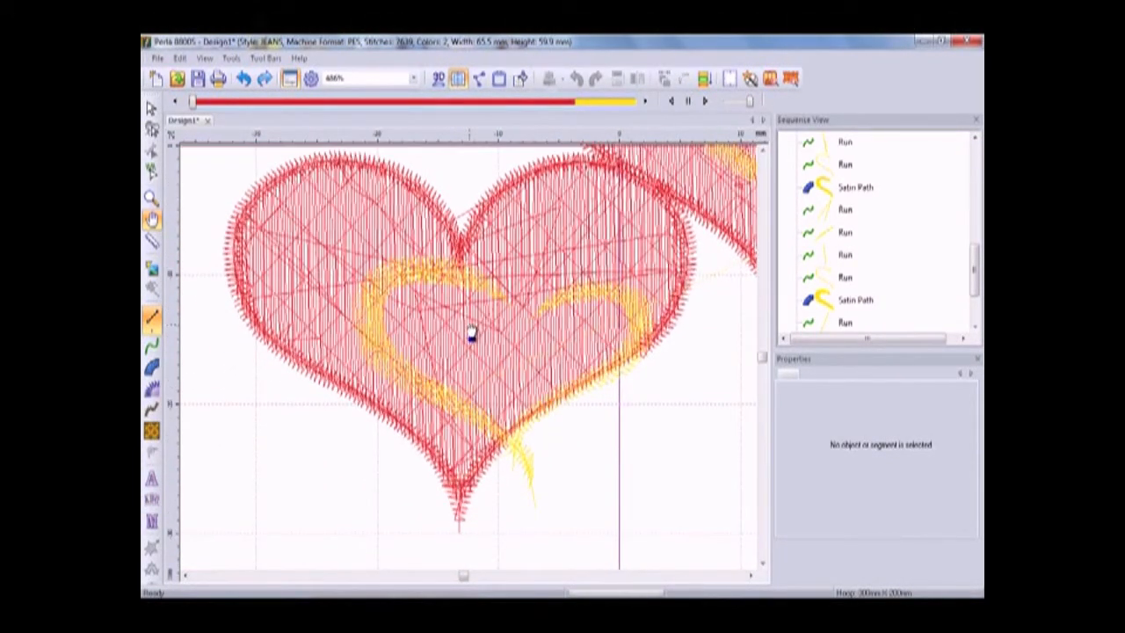
Step: Scroll the enlarged view vertically and horizontally to examine all three hearts, ending on the upper-left heart
{"action": "key", "text": "Up"}
{"action": "key", "text": "Up"}
{"action": "key", "text": "Up"}
{"action": "key", "text": "Up"}
{"action": "key", "text": "Up"}
{"action": "key", "text": "Down"}
{"action": "key", "text": "Down"}
{"action": "key", "text": "Down"}
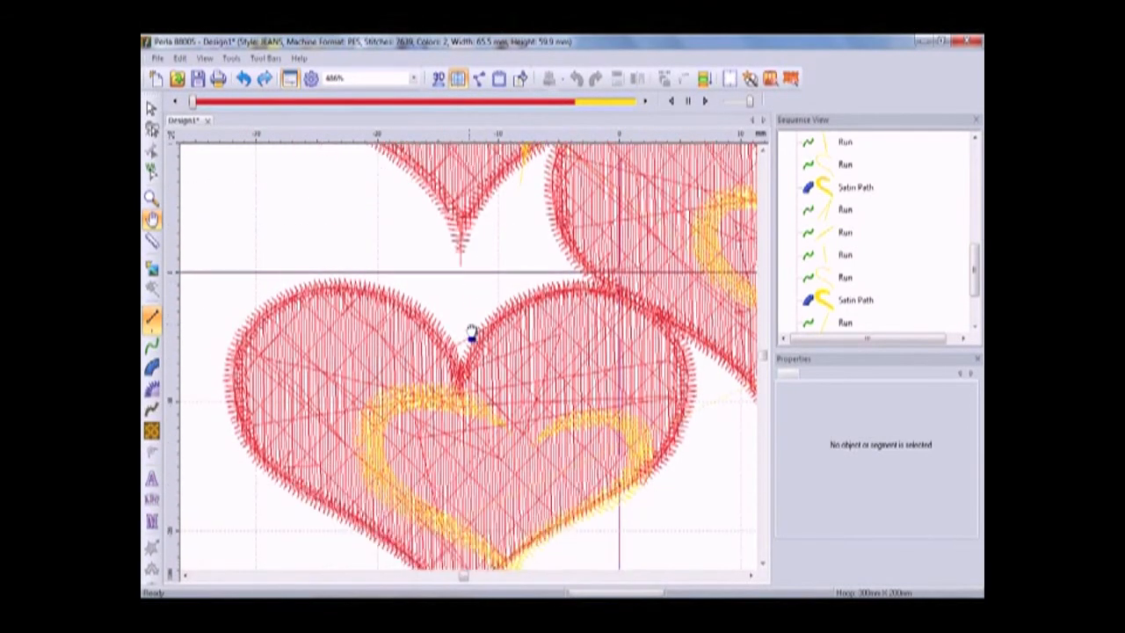
{"action": "key", "text": "Right"}
{"action": "key", "text": "Right"}
{"action": "key", "text": "Right"}
{"action": "key", "text": "Left"}
{"action": "key", "text": "Left"}
{"action": "key", "text": "Left"}
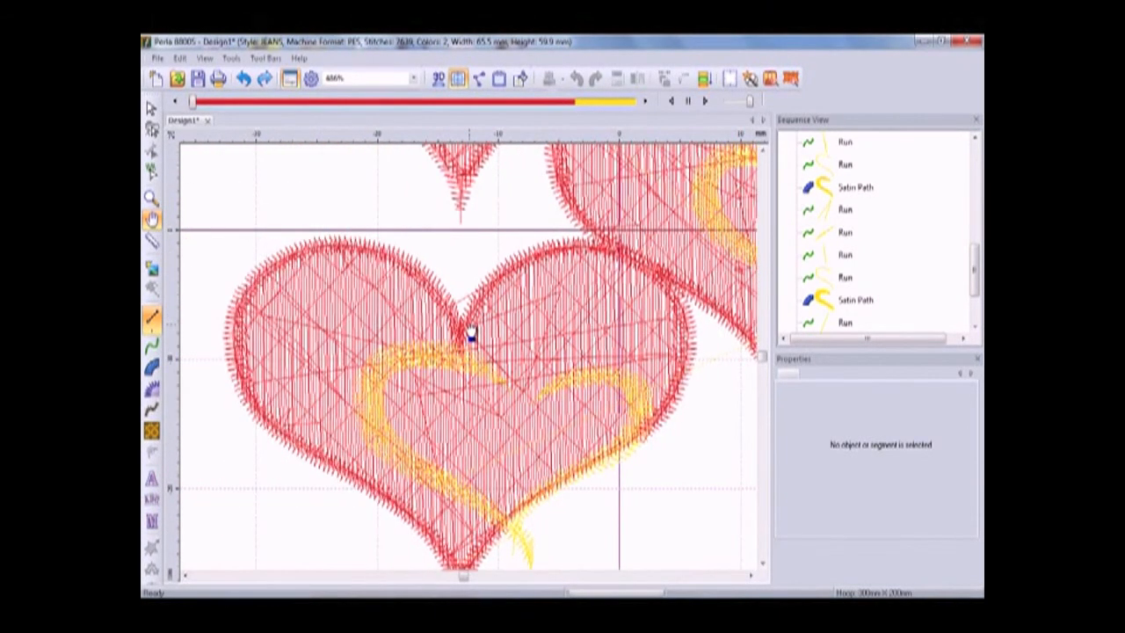
{"action": "key", "text": "Up"}
{"action": "key", "text": "Up"}
{"action": "key", "text": "Up"}
{"action": "key", "text": "Up"}
{"action": "key", "text": "Up"}
{"action": "key", "text": "Up"}
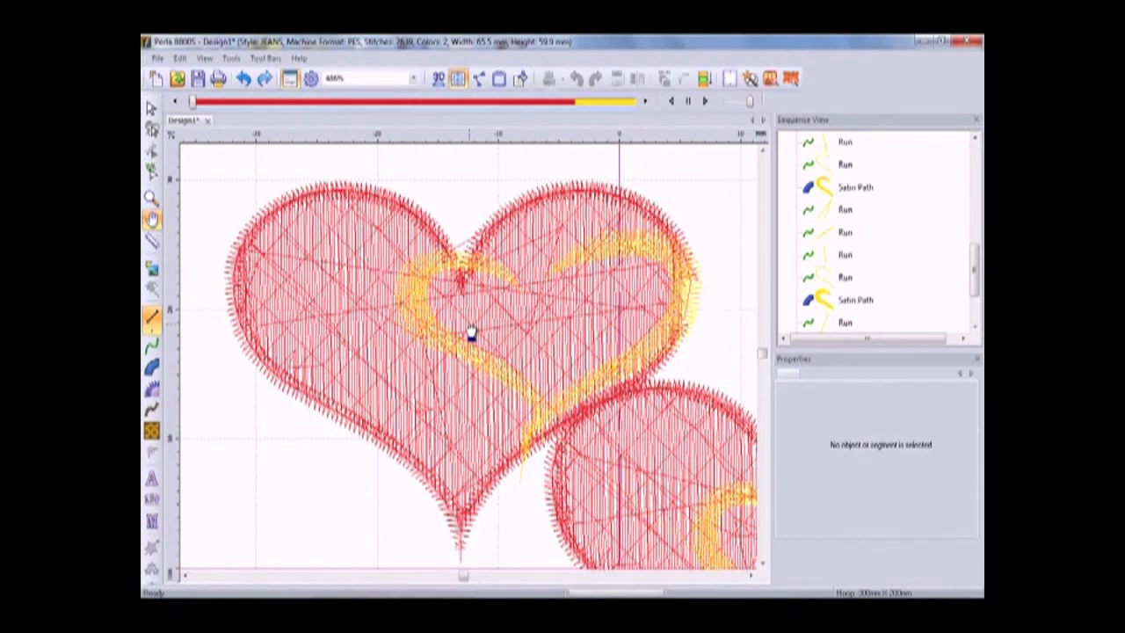
{"action": "key", "text": "Down"}
{"action": "key", "text": "Down"}
{"action": "key", "text": "Down"}
{"action": "key", "text": "Down"}
{"action": "key", "text": "Right"}
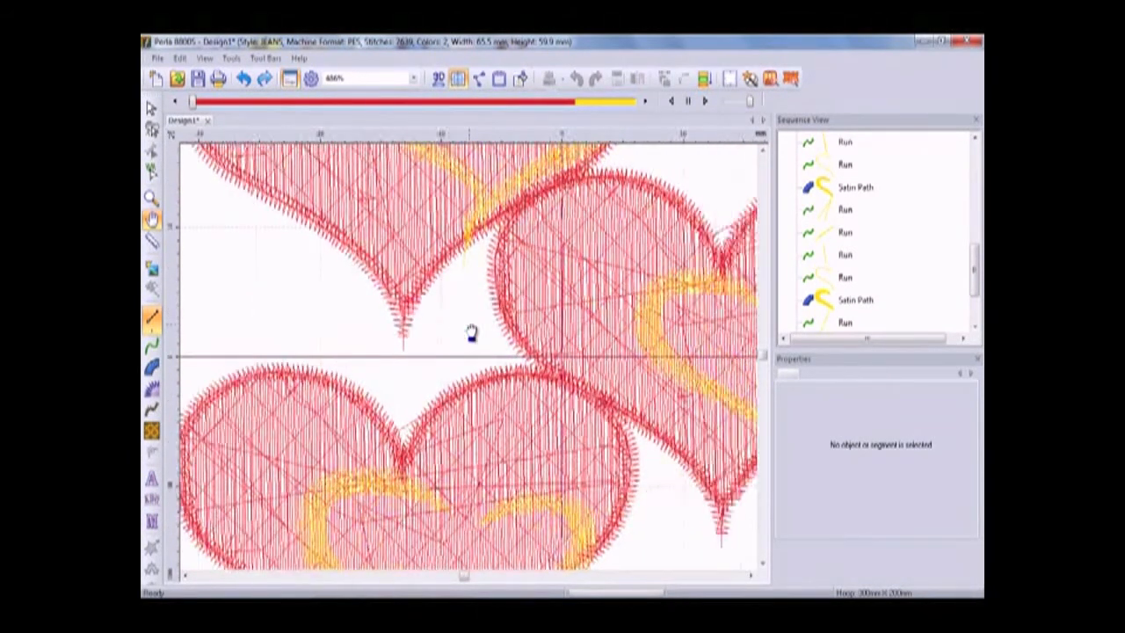
{"action": "key", "text": "Right"}
{"action": "key", "text": "Right"}
{"action": "key", "text": "Right"}
{"action": "key", "text": "Right"}
{"action": "key", "text": "Right"}
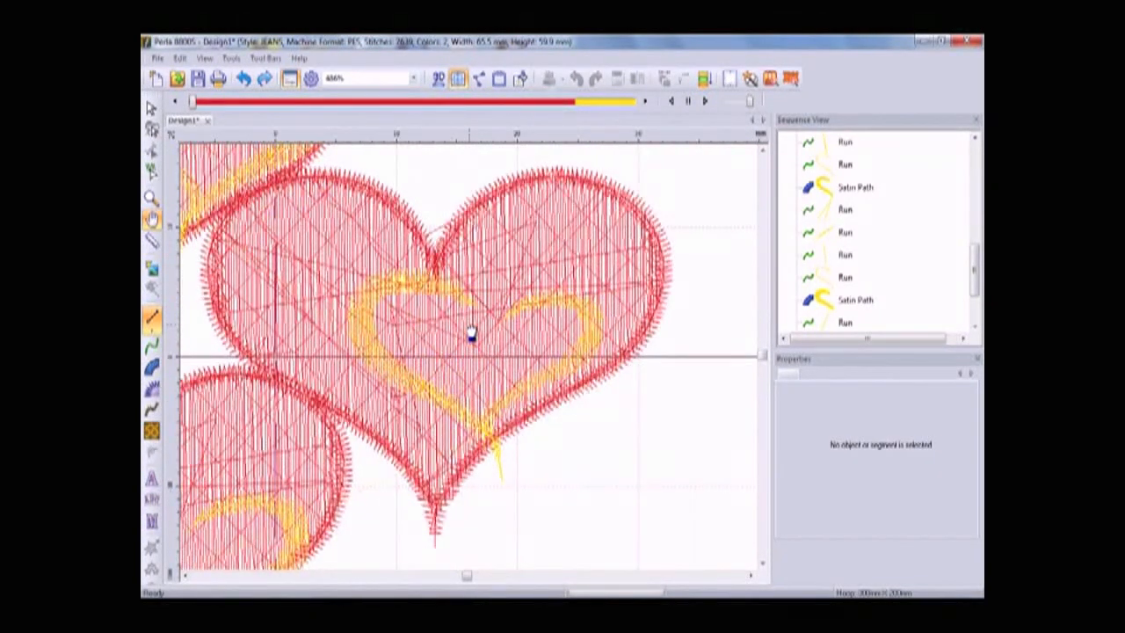
{"action": "key", "text": "Left"}
{"action": "key", "text": "Left"}
{"action": "key", "text": "Left"}
{"action": "key", "text": "Left"}
{"action": "key", "text": "Left"}
{"action": "key", "text": "Left"}
{"action": "key", "text": "Left"}
{"action": "key", "text": "Up"}
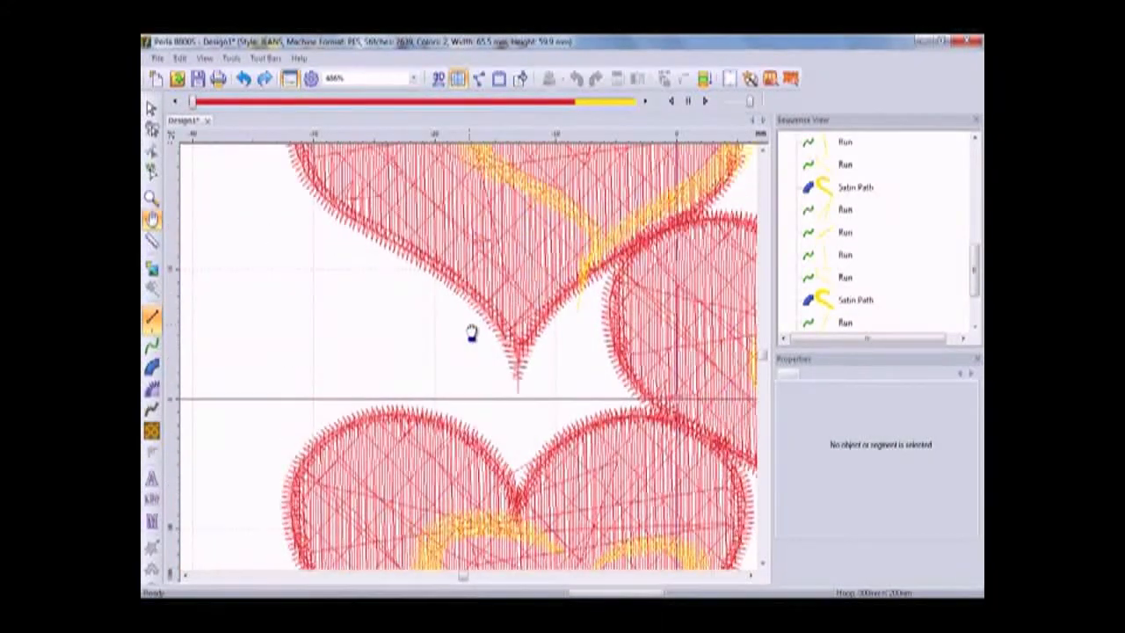
{"action": "key", "text": "Up"}
{"action": "key", "text": "Up"}
{"action": "key", "text": "Up"}
{"action": "key", "text": "Up"}
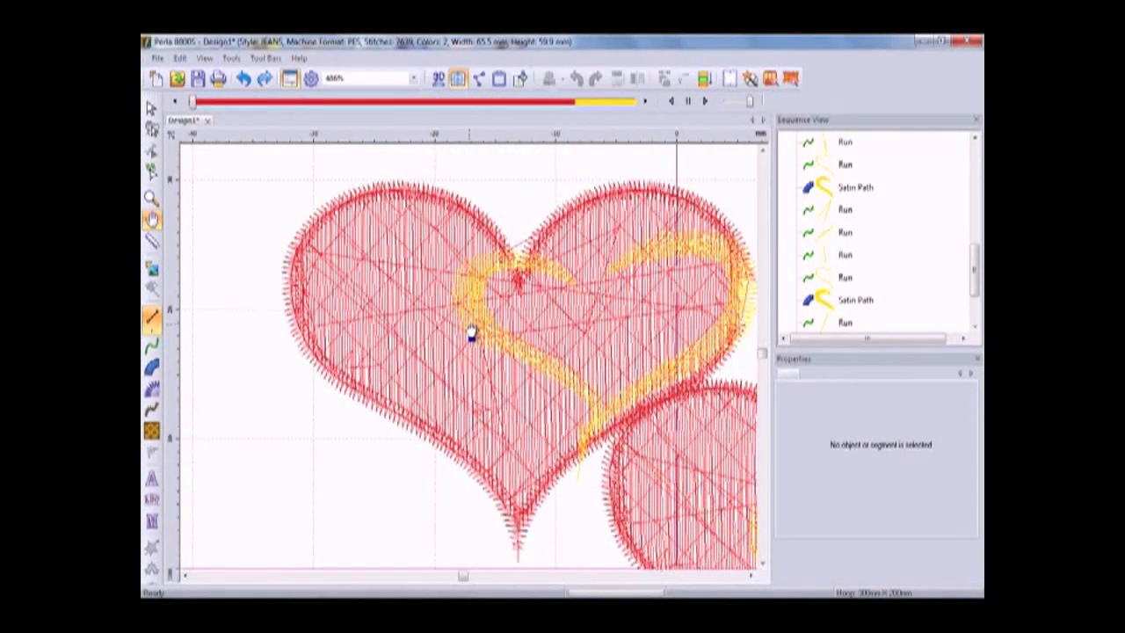
Step: Zoom in on the upper-left heart's left edge and measure the width of its border stitches with the Ruler tool
{"action": "left_click", "coordinate": [151, 196]}
{"action": "left_click_drag", "start_coordinate": [244, 227], "coordinate": [372, 357]}
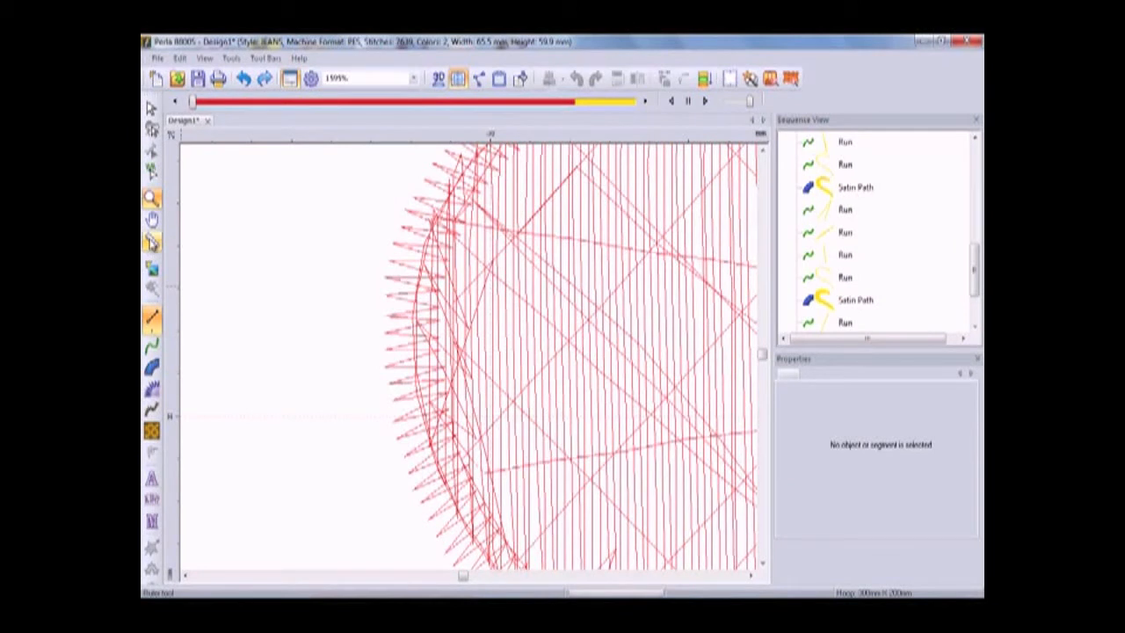
{"action": "left_click", "coordinate": [154, 243]}
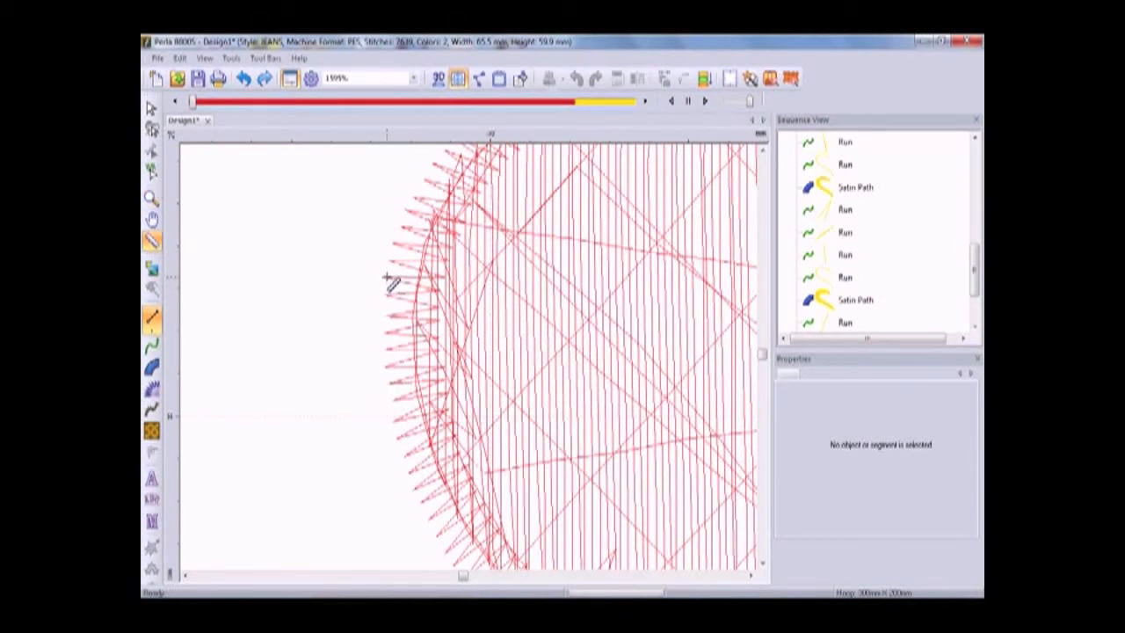
{"action": "left_click_drag", "start_coordinate": [389, 286], "coordinate": [446, 293]}
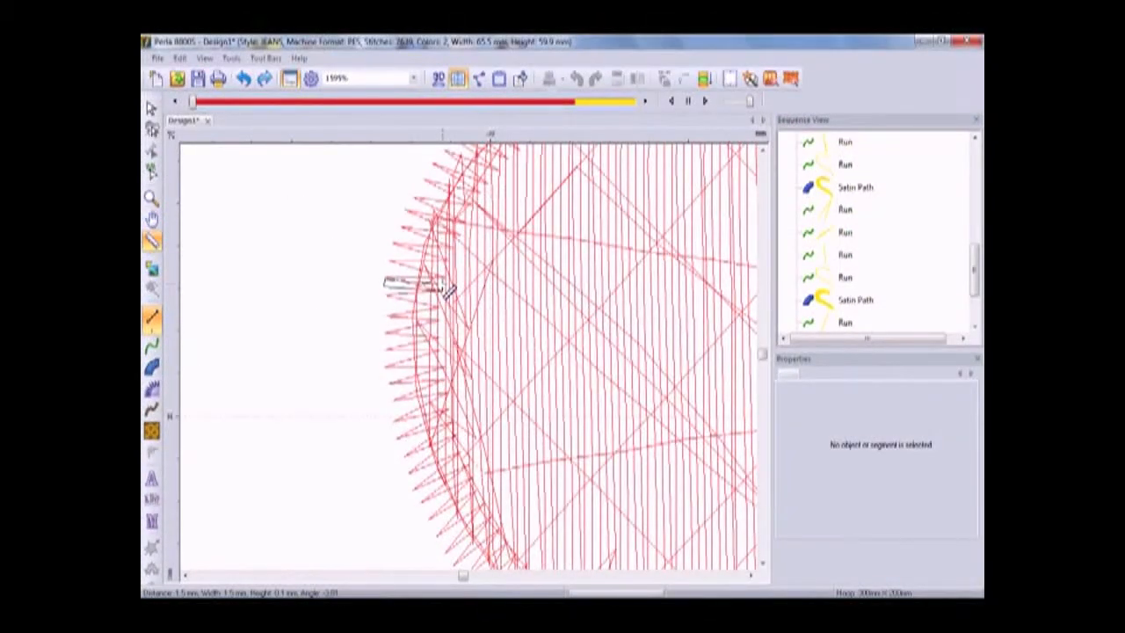
{"action": "left_click_drag", "start_coordinate": [448, 291], "coordinate": [442, 288]}
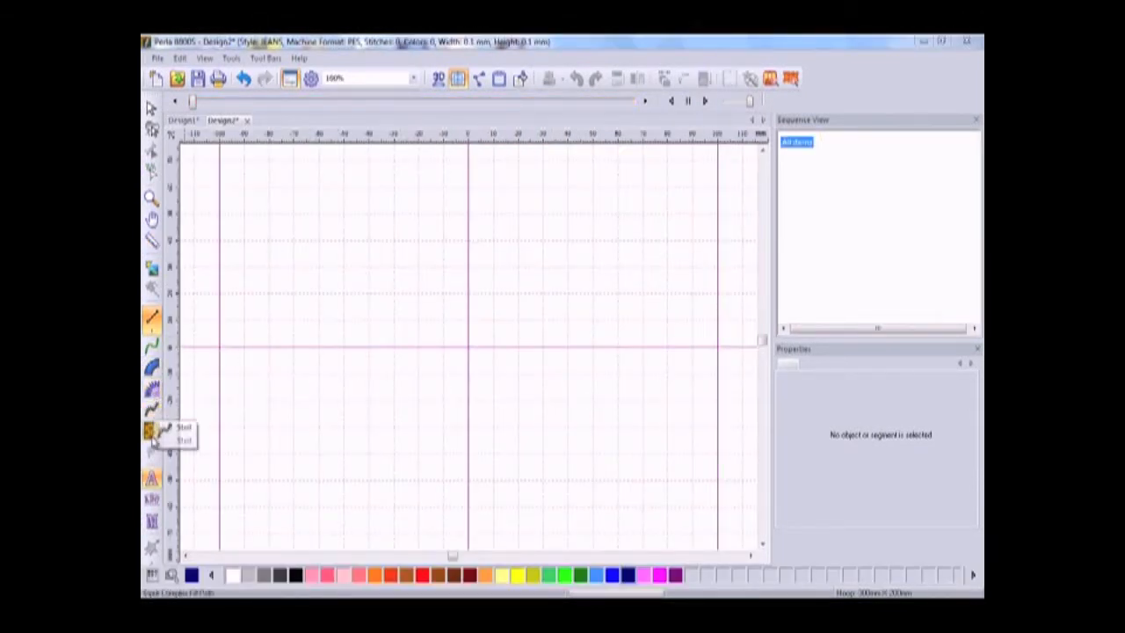
Step: Place the lettering MY TEXT on the horizontal centre line of the empty Design2 canvas
{"action": "left_click", "coordinate": [151, 482]}
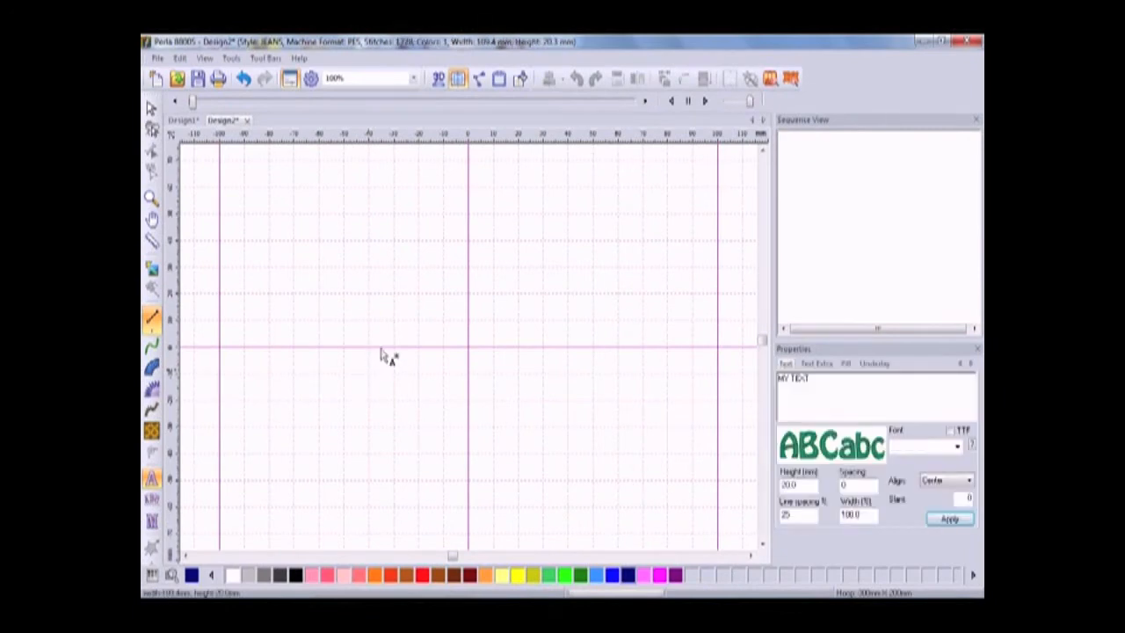
{"action": "left_click", "coordinate": [380, 354]}
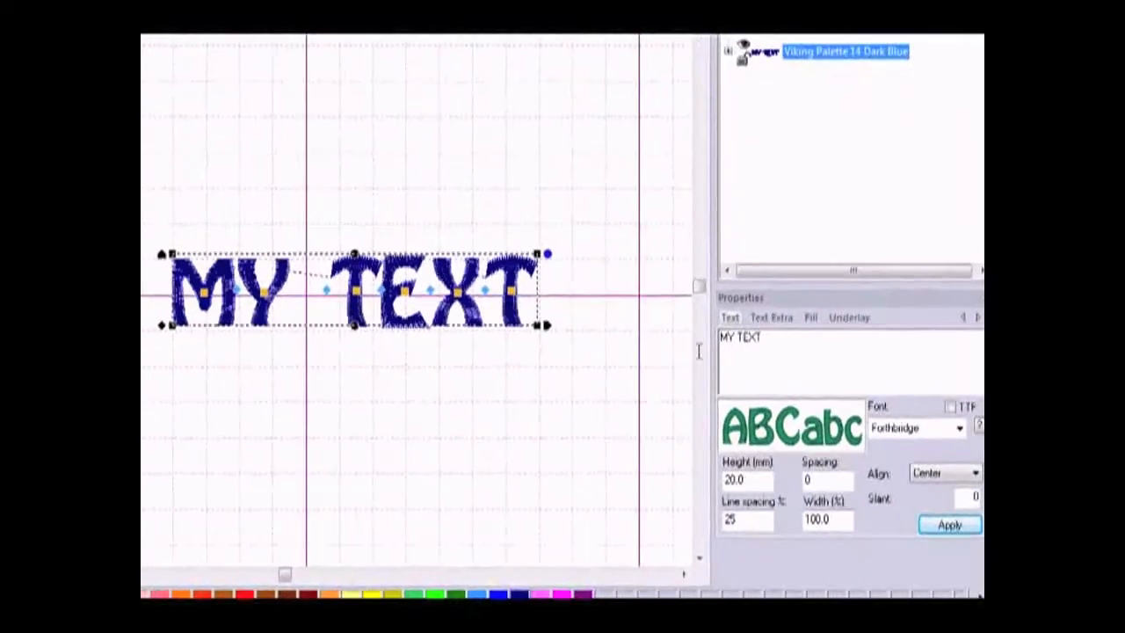
Step: Review the lettering's Fill, Underlay and Text Extra properties, then return to its main text settings
{"action": "left_click_drag", "start_coordinate": [759, 340], "coordinate": [713, 337]}
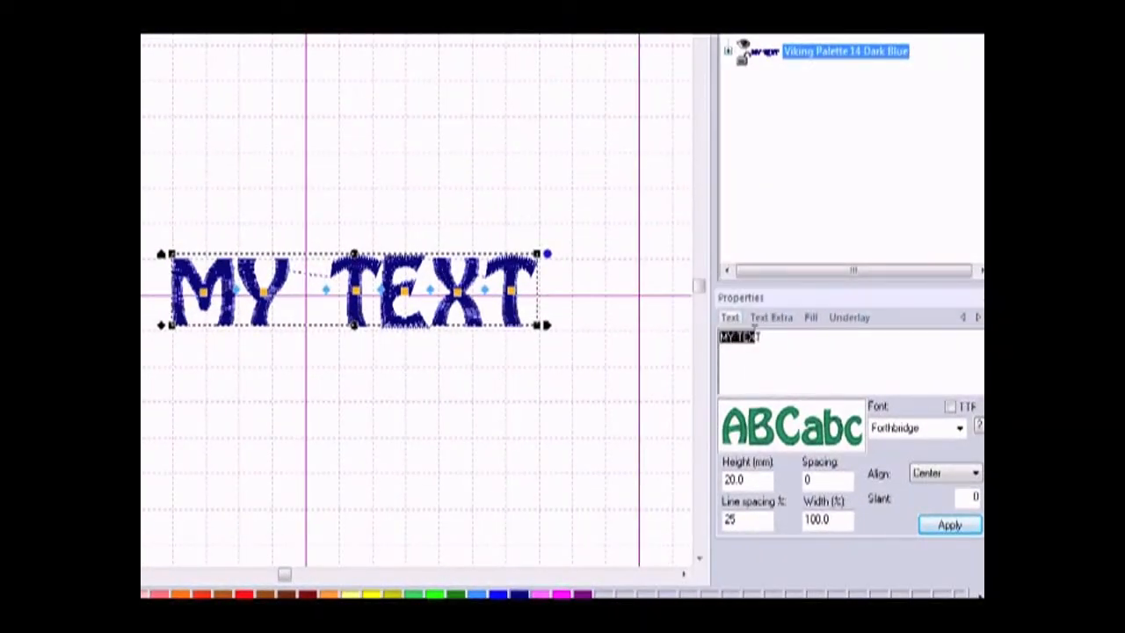
{"action": "left_click", "coordinate": [810, 322]}
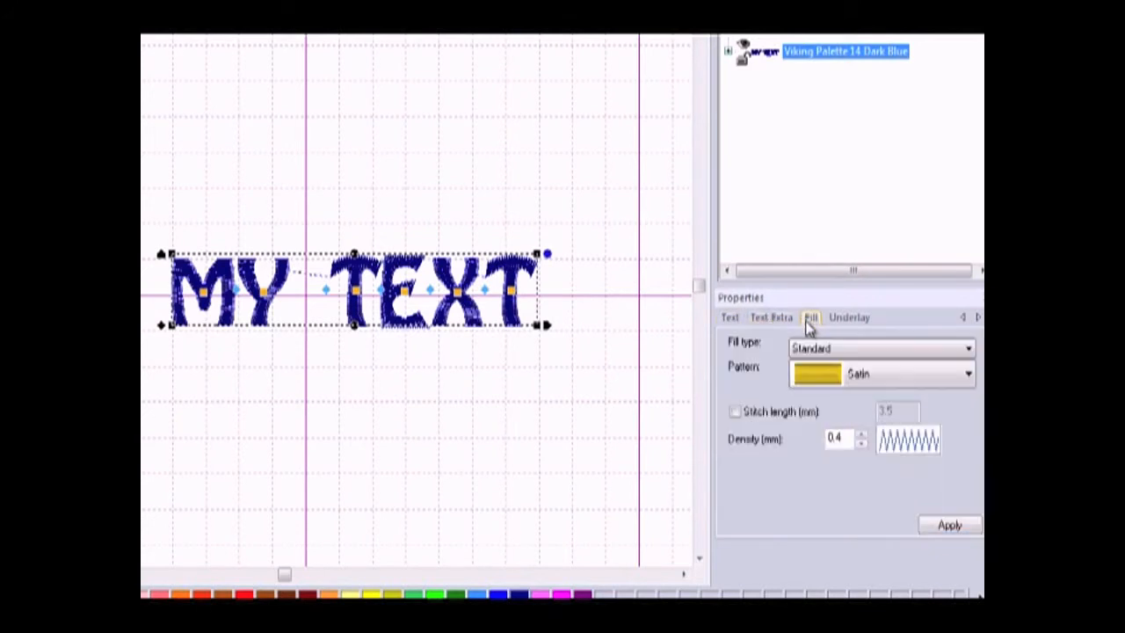
{"action": "left_click", "coordinate": [854, 318]}
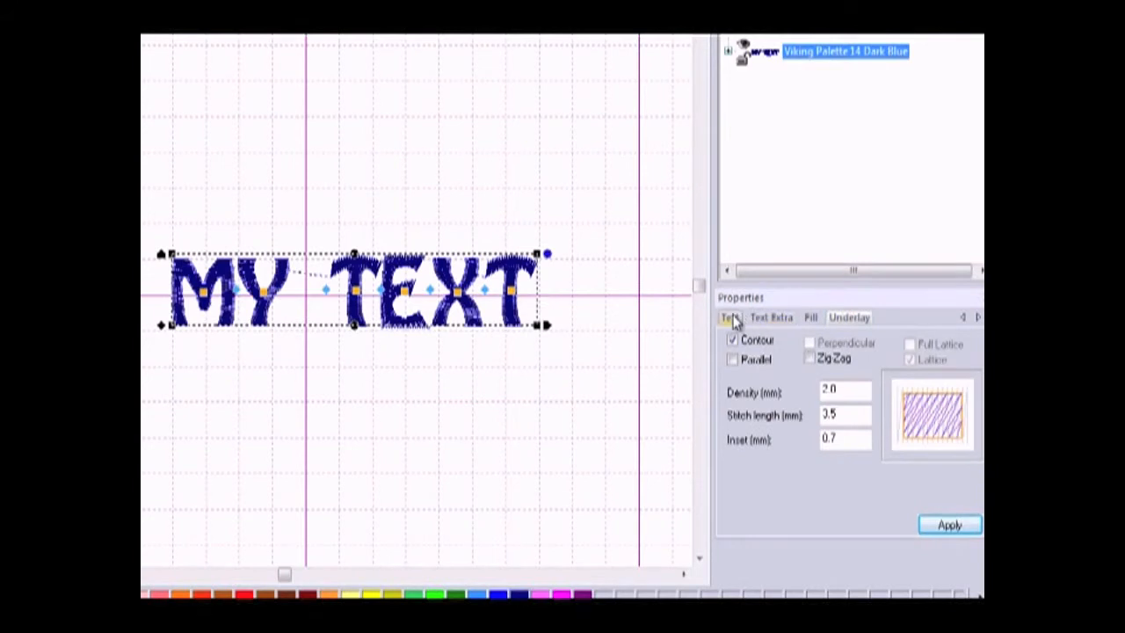
{"action": "left_click", "coordinate": [766, 325]}
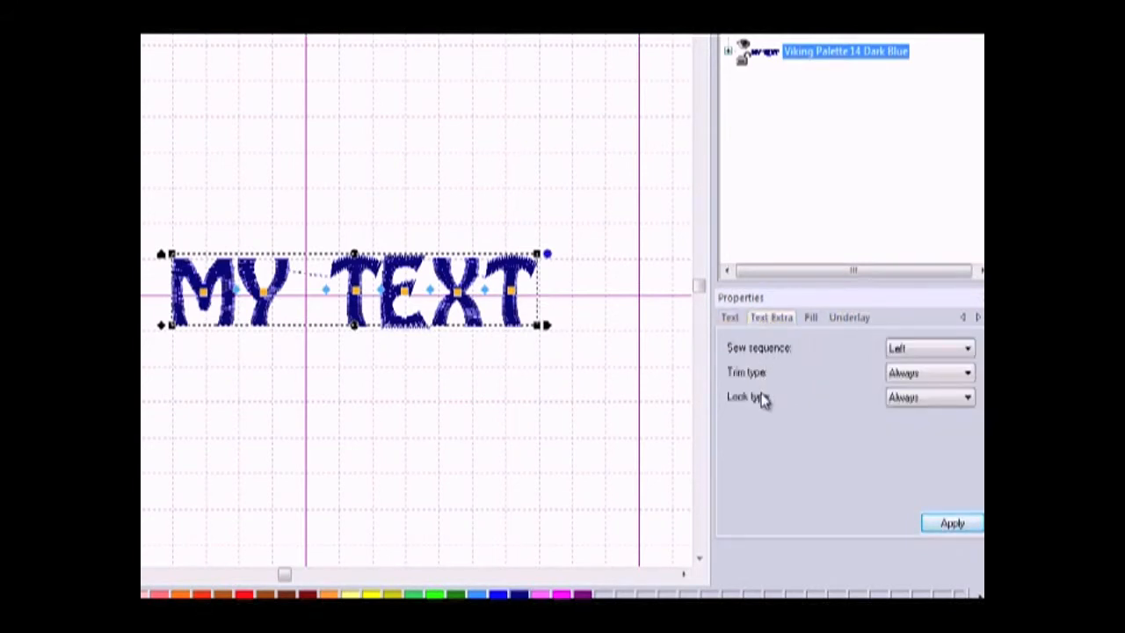
{"action": "left_click", "coordinate": [730, 318]}
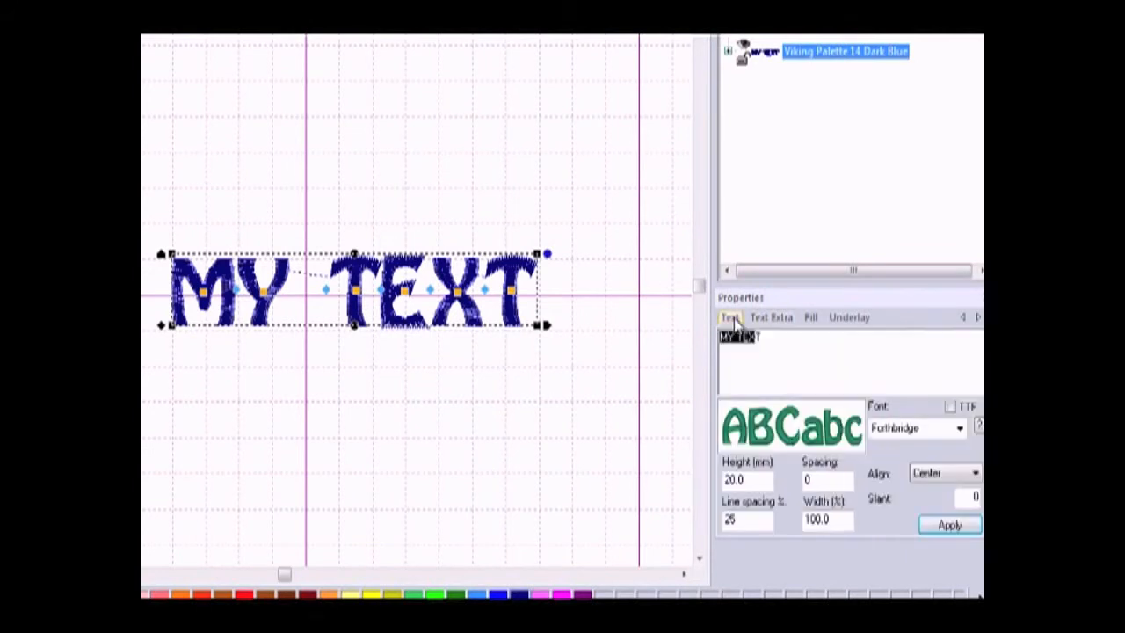
Step: Change the lettering's font to Locksley and apply it
{"action": "left_click", "coordinate": [959, 427]}
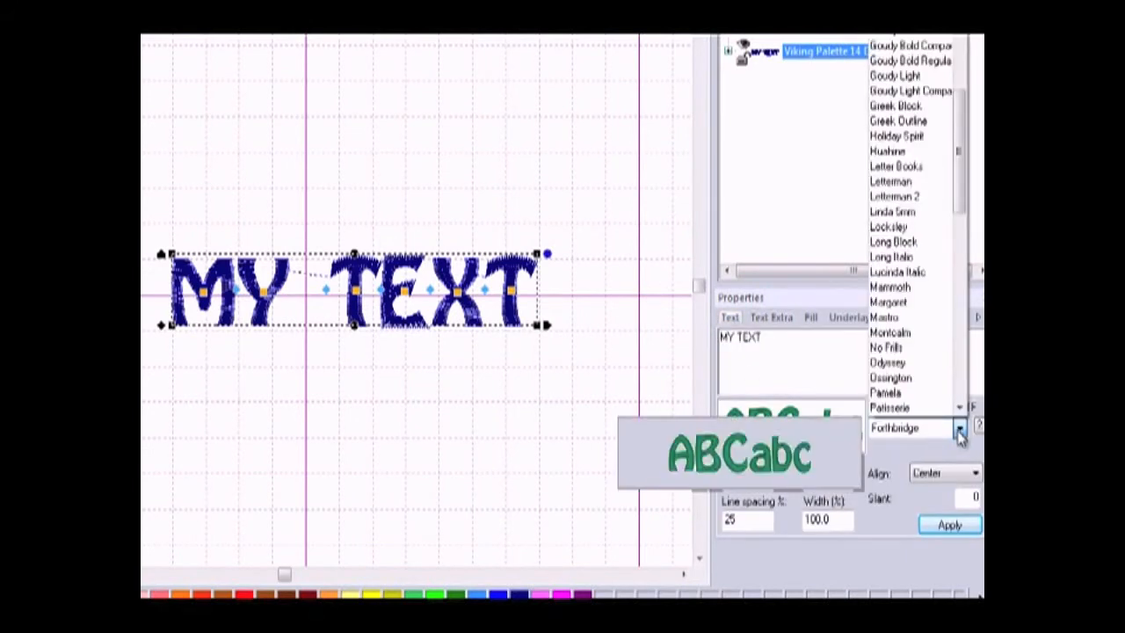
{"action": "left_click", "coordinate": [909, 230]}
{"action": "left_click", "coordinate": [951, 527]}
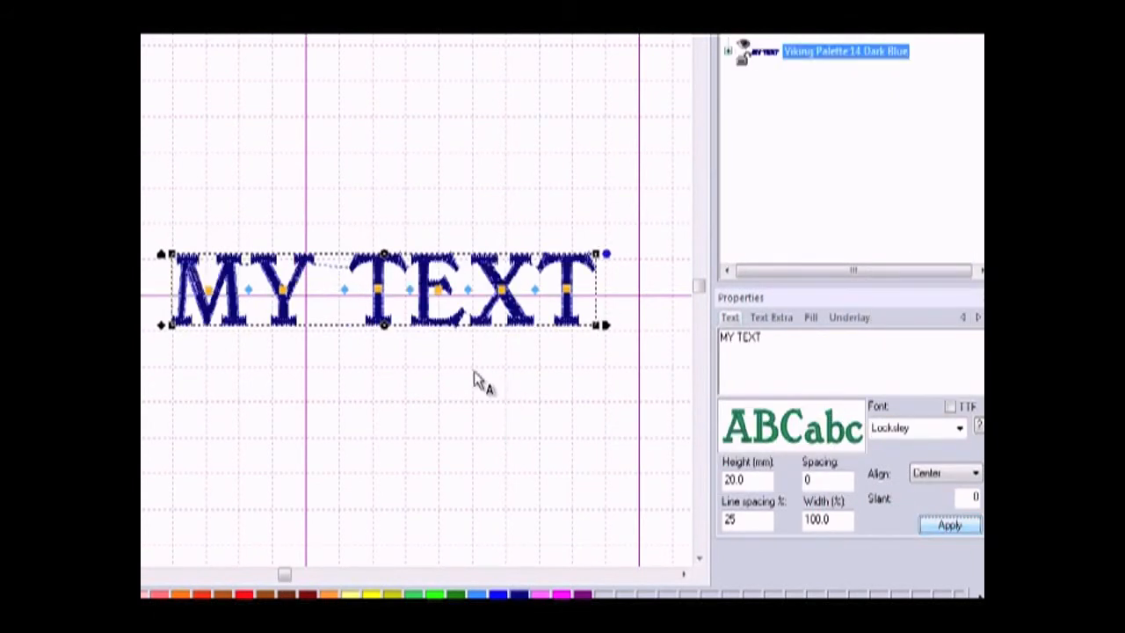
Step: Turn on TrueType fonts for the lettering and switch back to the embroidery fonts
{"action": "mouse_move", "coordinate": [773, 431]}
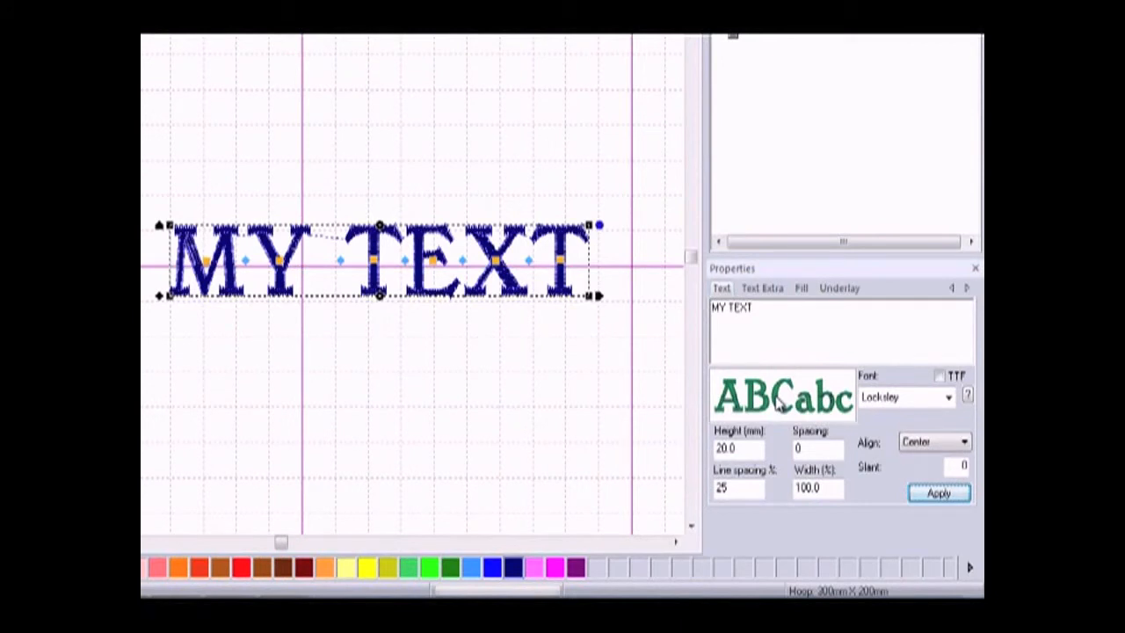
{"action": "left_click", "coordinate": [938, 376]}
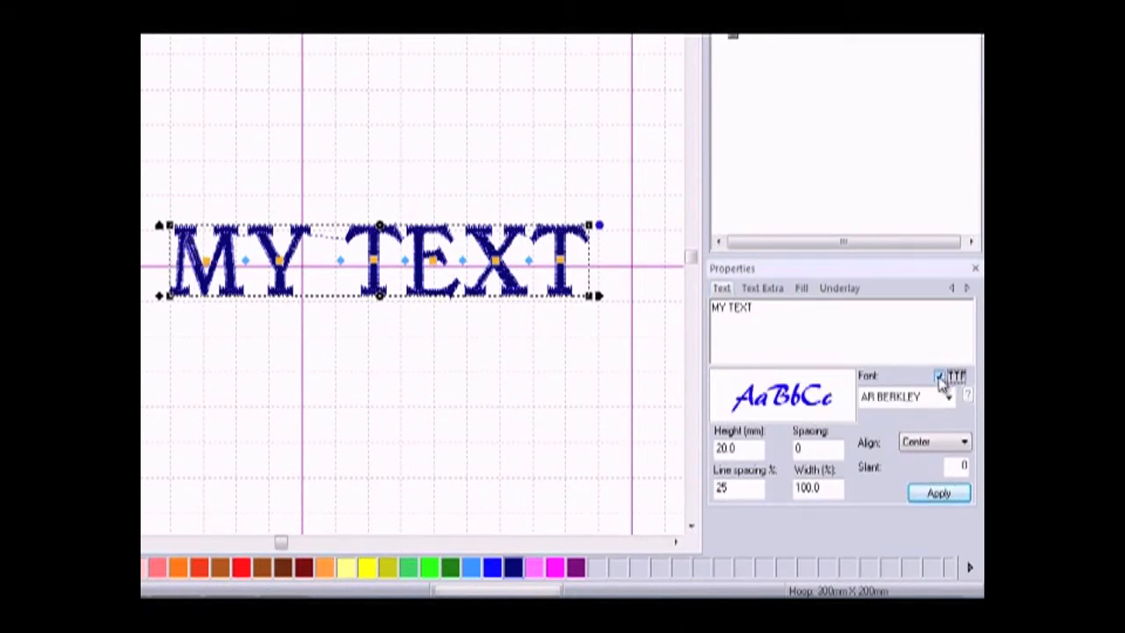
{"action": "left_click", "coordinate": [938, 377]}
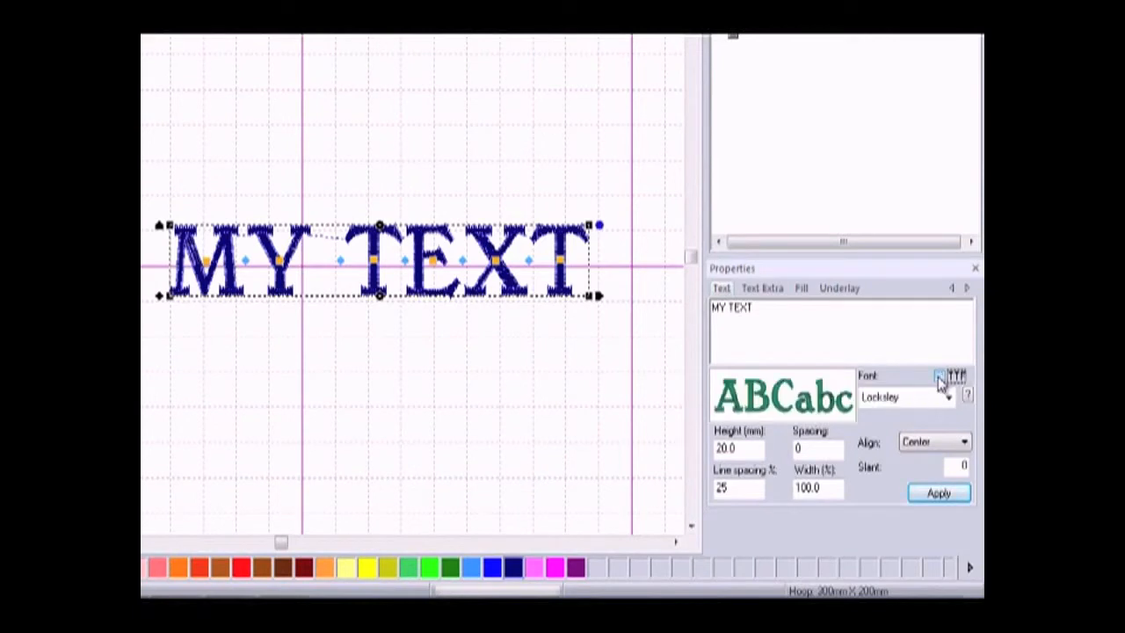
Step: Move the MY TEXT lettering up and slightly left so it sits just above the horizontal centre line
{"action": "mouse_move", "coordinate": [834, 408]}
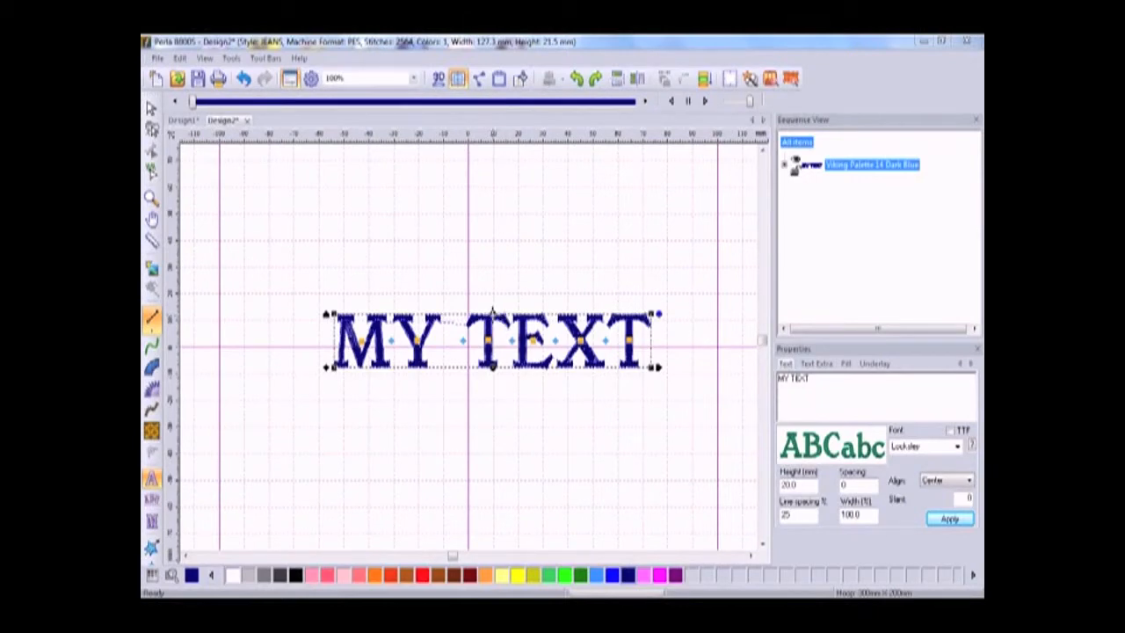
{"action": "left_click_drag", "start_coordinate": [492, 313], "coordinate": [498, 299]}
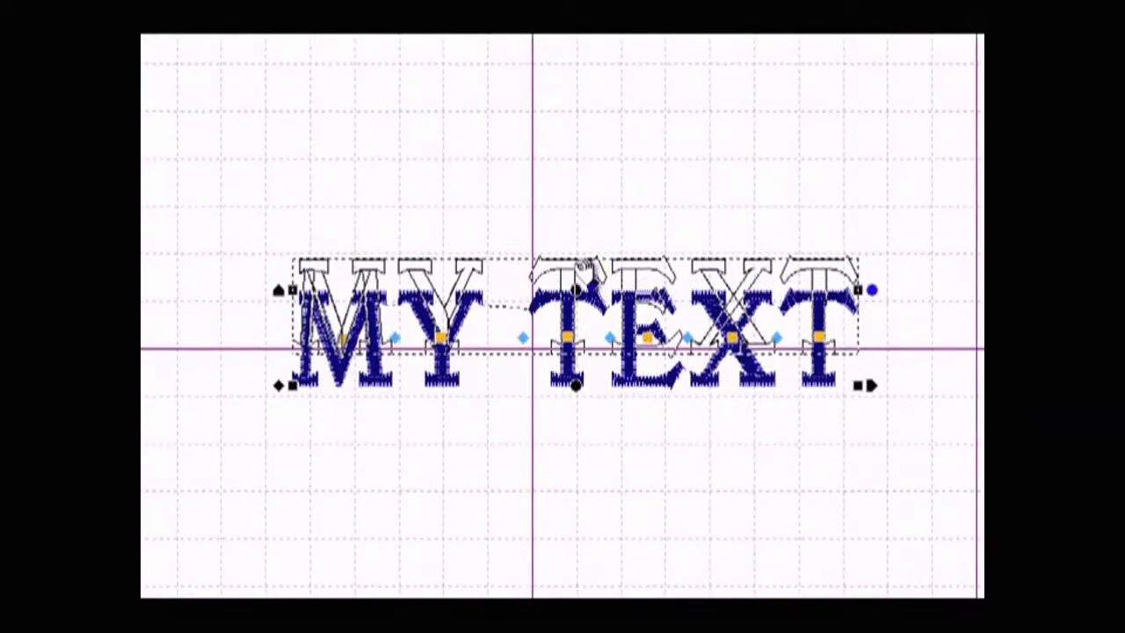
{"action": "left_click_drag", "start_coordinate": [585, 266], "coordinate": [556, 241]}
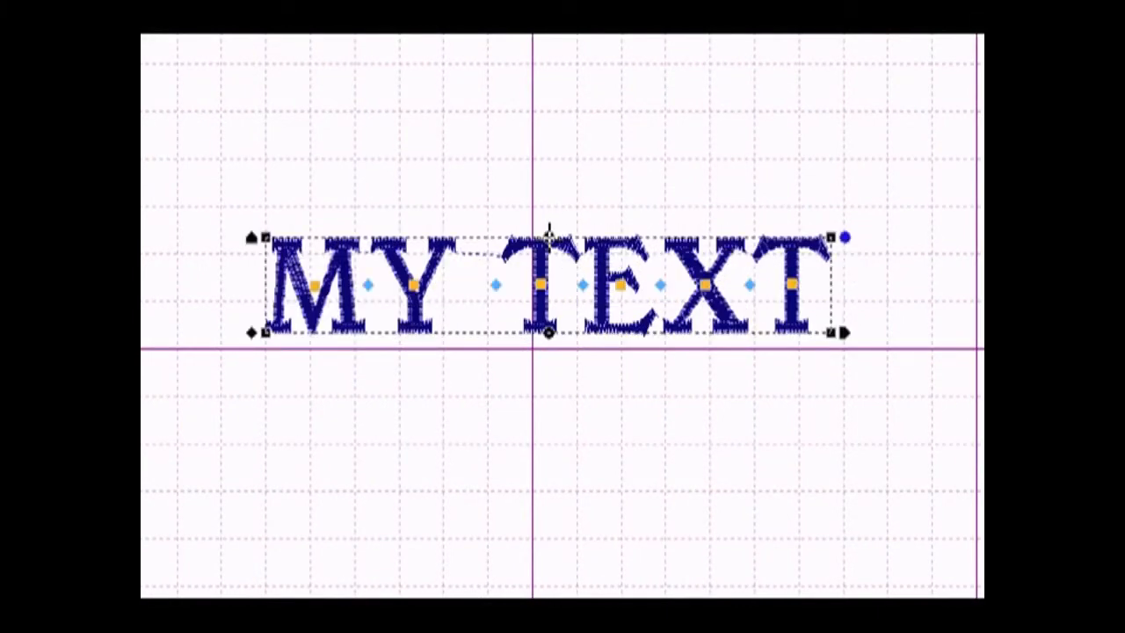
Step: Bow the lettering's top edge upward and its bottom edge downward into a bulging envelope shape
{"action": "left_click_drag", "start_coordinate": [548, 232], "coordinate": [556, 160]}
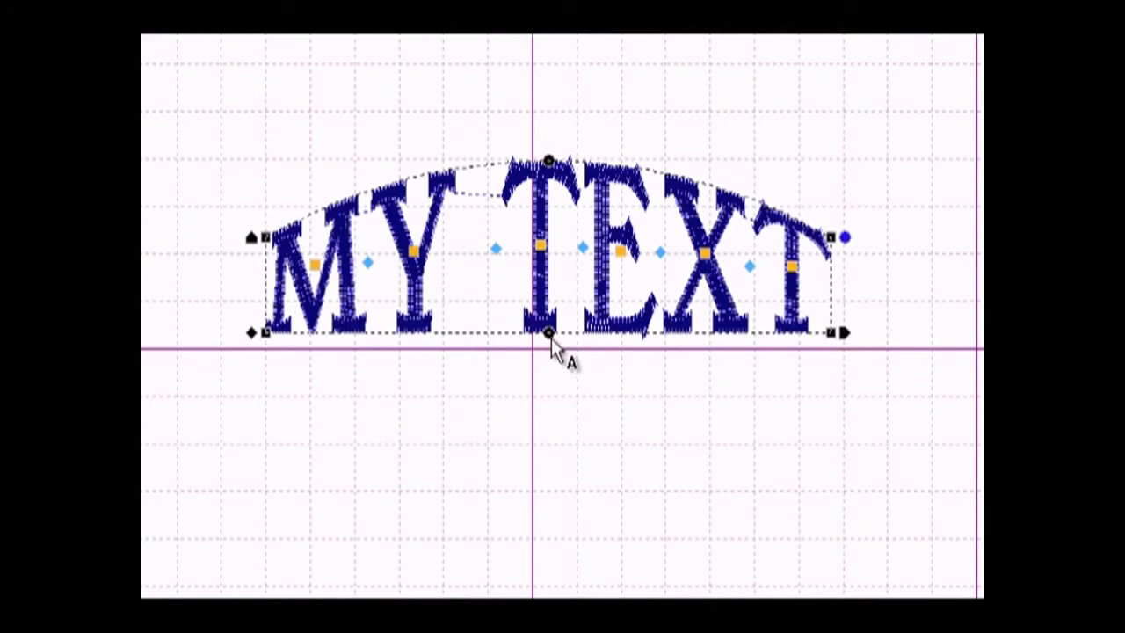
{"action": "left_click_drag", "start_coordinate": [549, 333], "coordinate": [546, 412]}
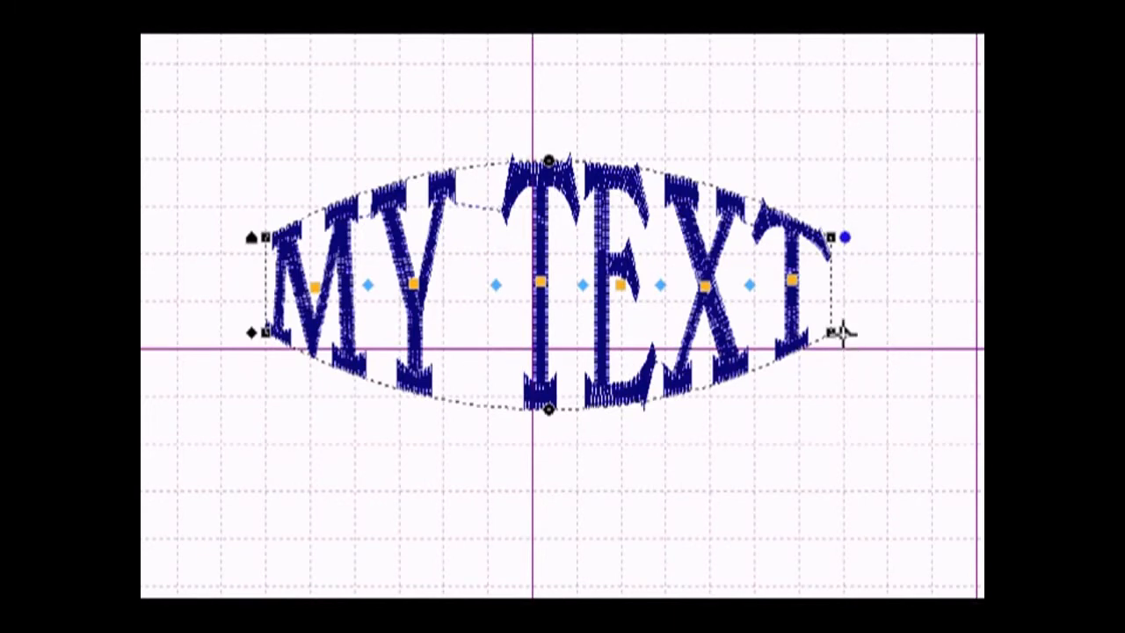
Step: Stretch the MY TEXT lettering wider, shrink it proportionally, and slant its letters slightly forward
{"action": "left_click_drag", "start_coordinate": [841, 333], "coordinate": [903, 354]}
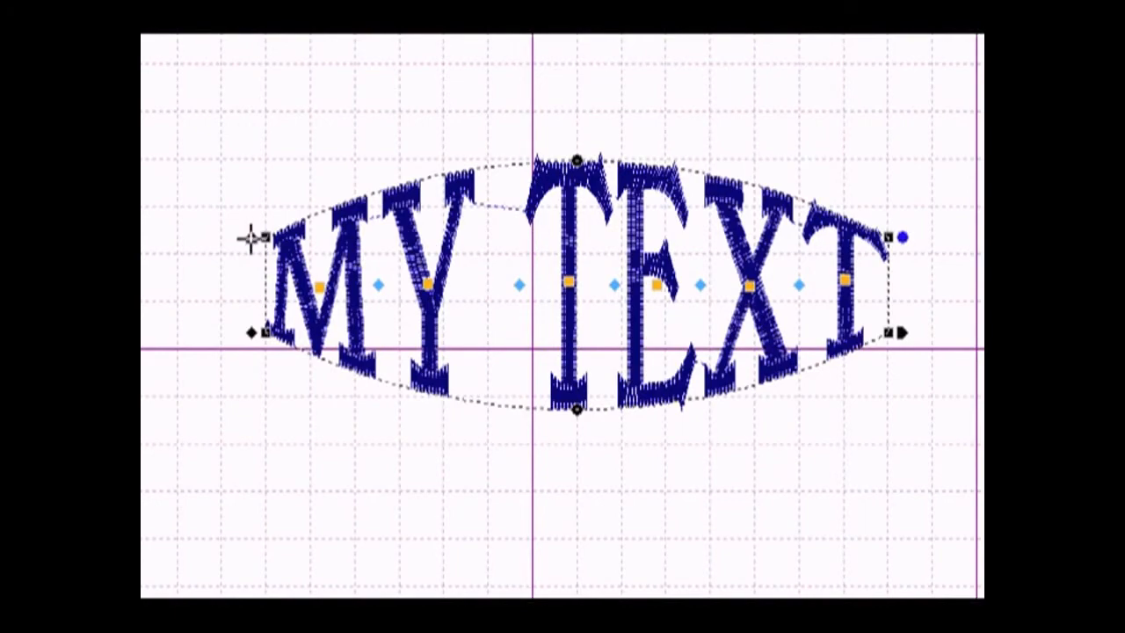
{"action": "mouse_move", "coordinate": [251, 237]}
{"action": "left_mouse_down"}
{"action": "mouse_move", "coordinate": [234, 213]}
{"action": "mouse_move", "coordinate": [234, 253]}
{"action": "mouse_move", "coordinate": [238, 218]}
{"action": "mouse_move", "coordinate": [241, 258]}
{"action": "mouse_move", "coordinate": [244, 243]}
{"action": "mouse_move", "coordinate": [253, 254]}
{"action": "left_mouse_up"}
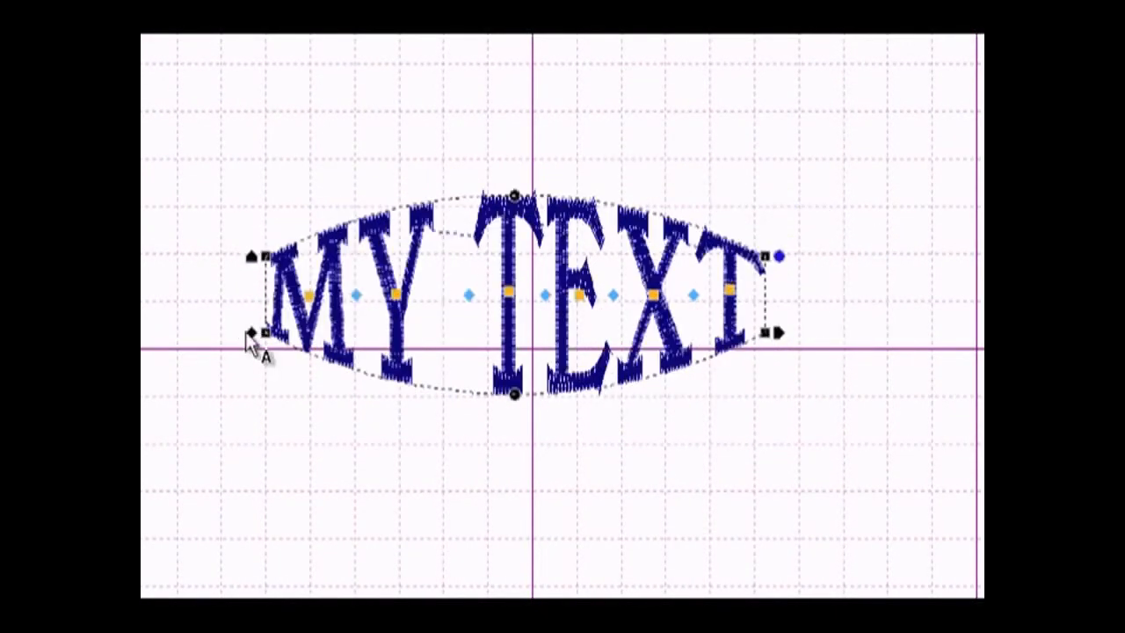
{"action": "mouse_move", "coordinate": [251, 333]}
{"action": "left_mouse_down"}
{"action": "mouse_move", "coordinate": [226, 335]}
{"action": "mouse_move", "coordinate": [294, 327]}
{"action": "mouse_move", "coordinate": [260, 323]}
{"action": "left_mouse_up"}
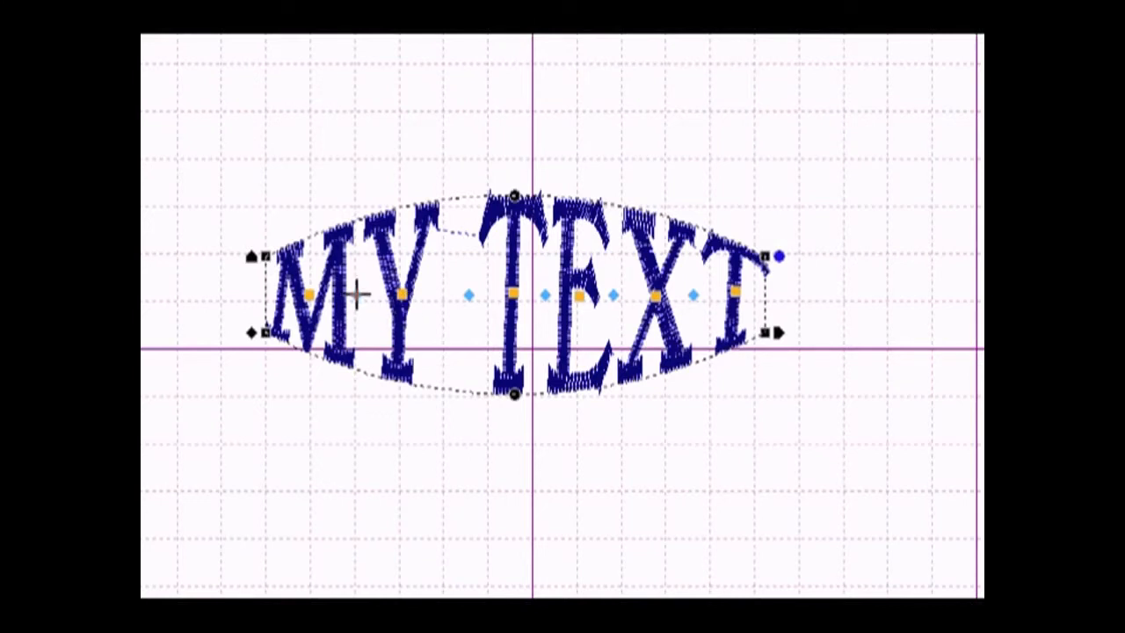
Step: Widen the gap between the letters M and Y, and enlarge the letter Y on its own
{"action": "left_click_drag", "start_coordinate": [357, 296], "coordinate": [419, 306]}
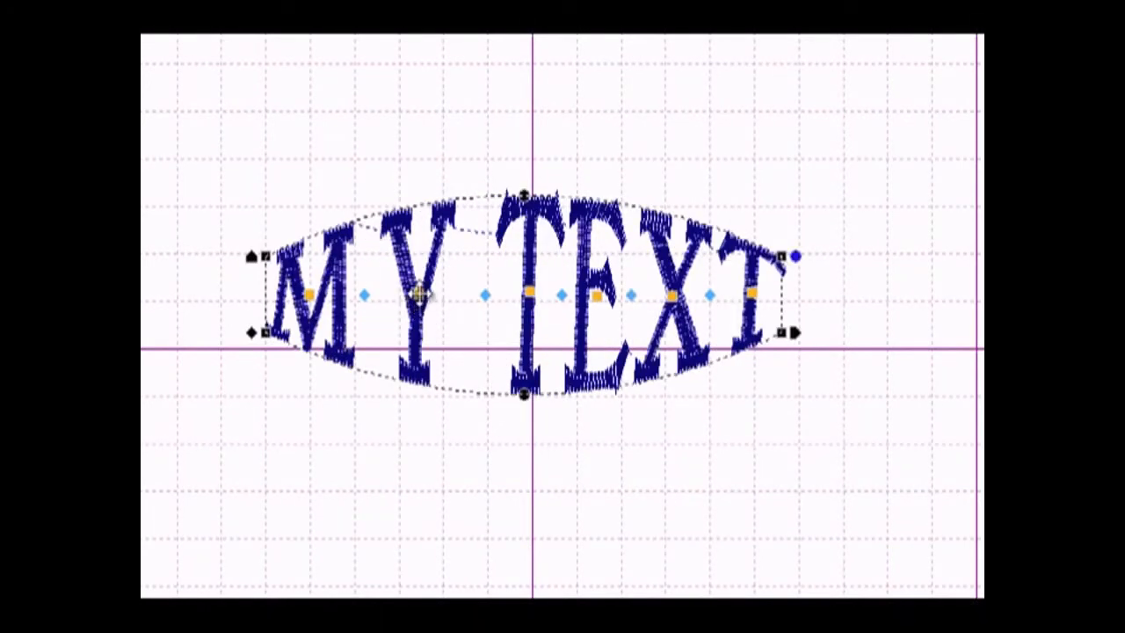
{"action": "left_click", "coordinate": [419, 295]}
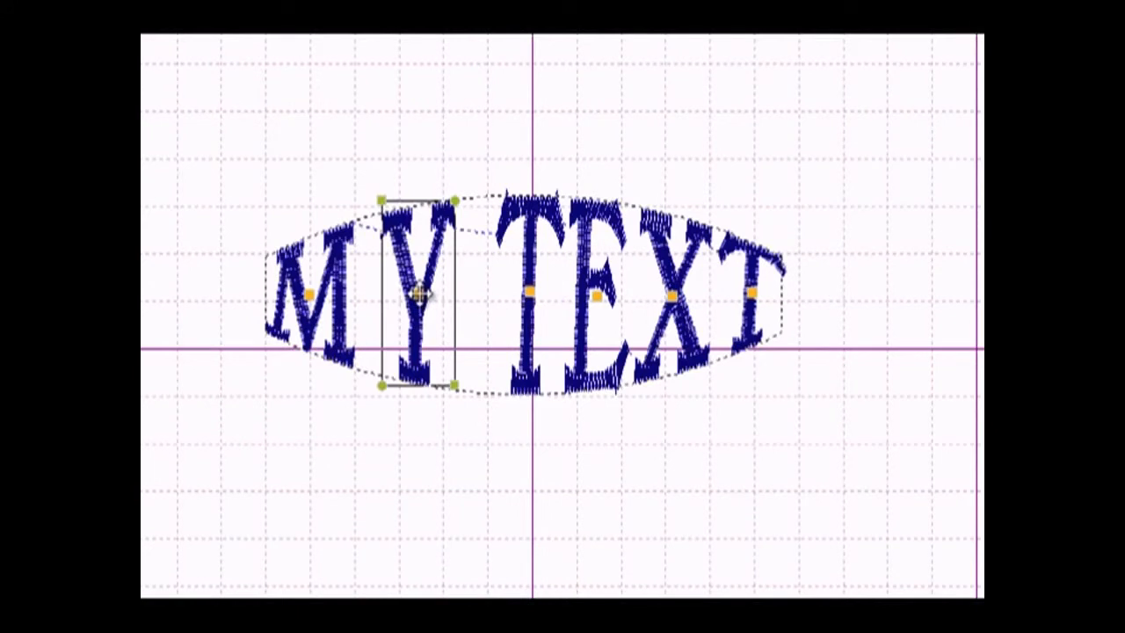
{"action": "left_click_drag", "start_coordinate": [376, 194], "coordinate": [347, 162]}
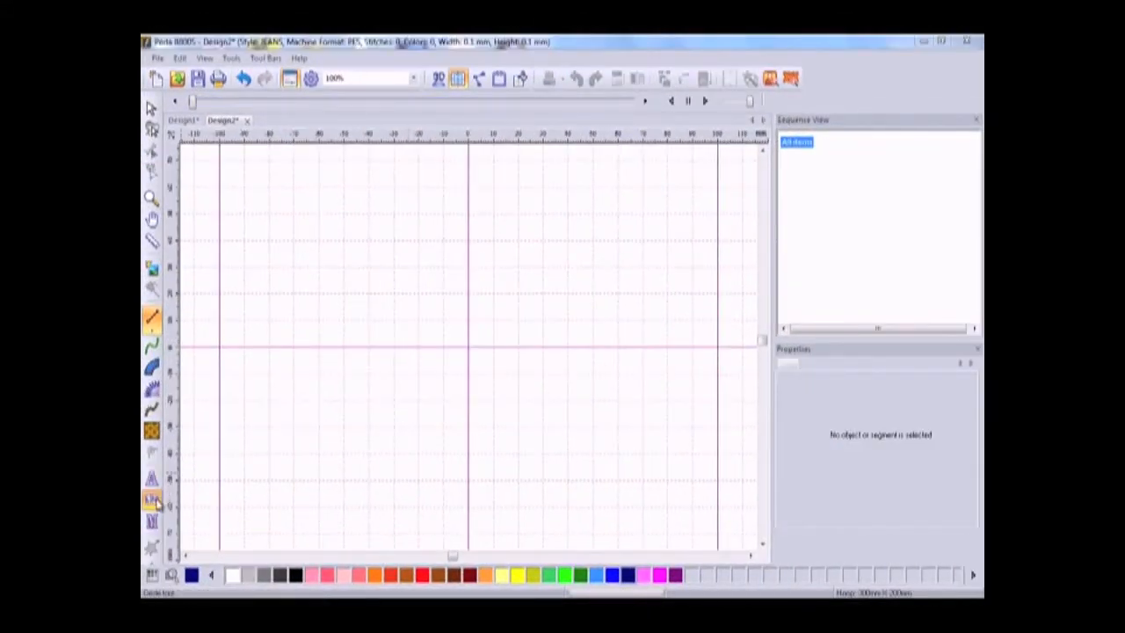
Step: Create circle lettering centred on the hoop's centre, with PERLA 8800S as upper text and EMBROIDERY SOFTWARE as lower text
{"action": "left_click", "coordinate": [152, 501]}
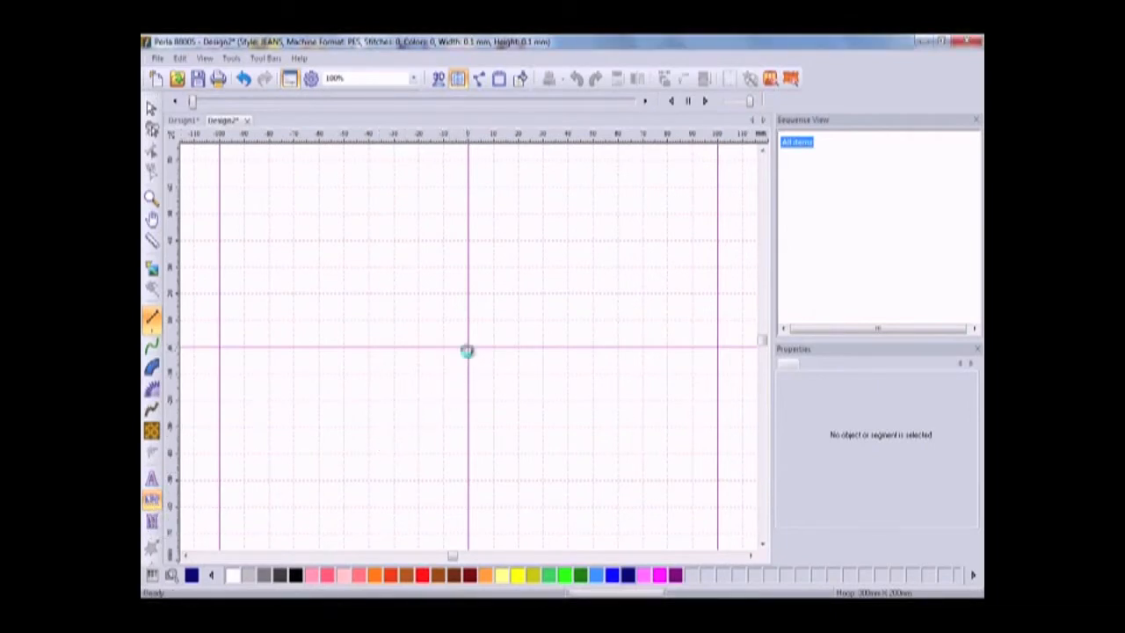
{"action": "left_click", "coordinate": [466, 348]}
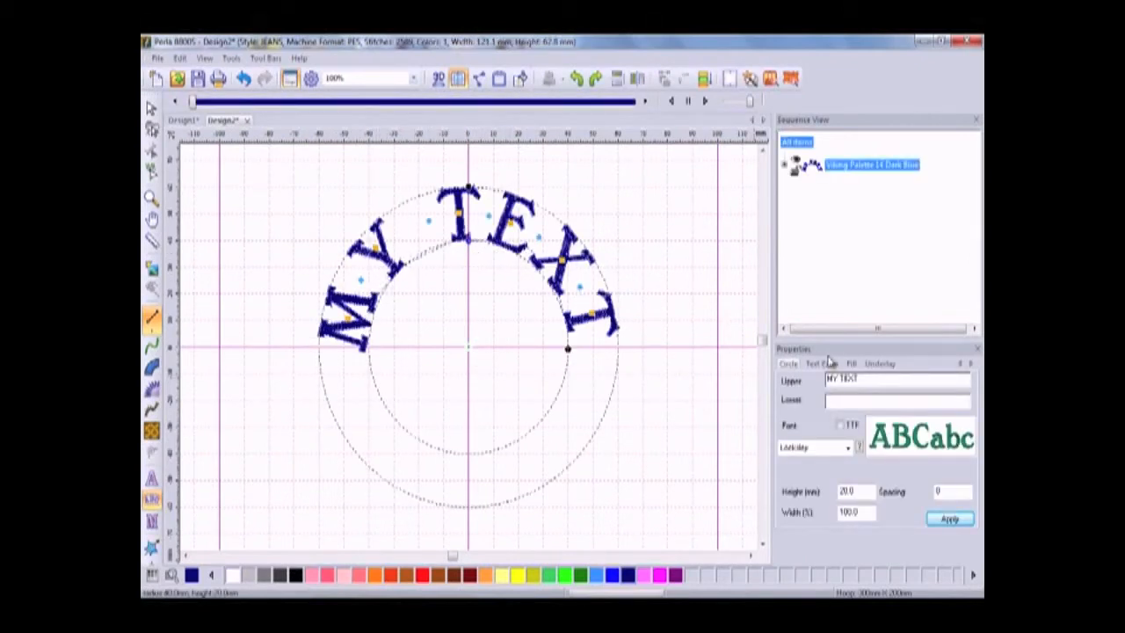
{"action": "left_click_drag", "start_coordinate": [861, 378], "coordinate": [786, 375]}
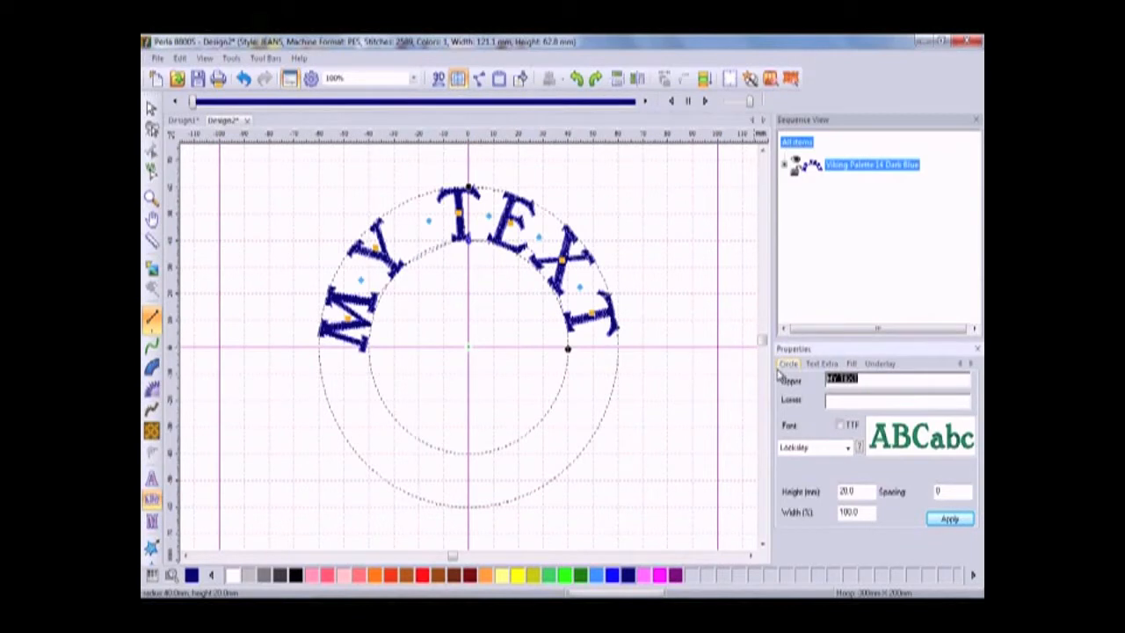
{"action": "type", "text": "H"}
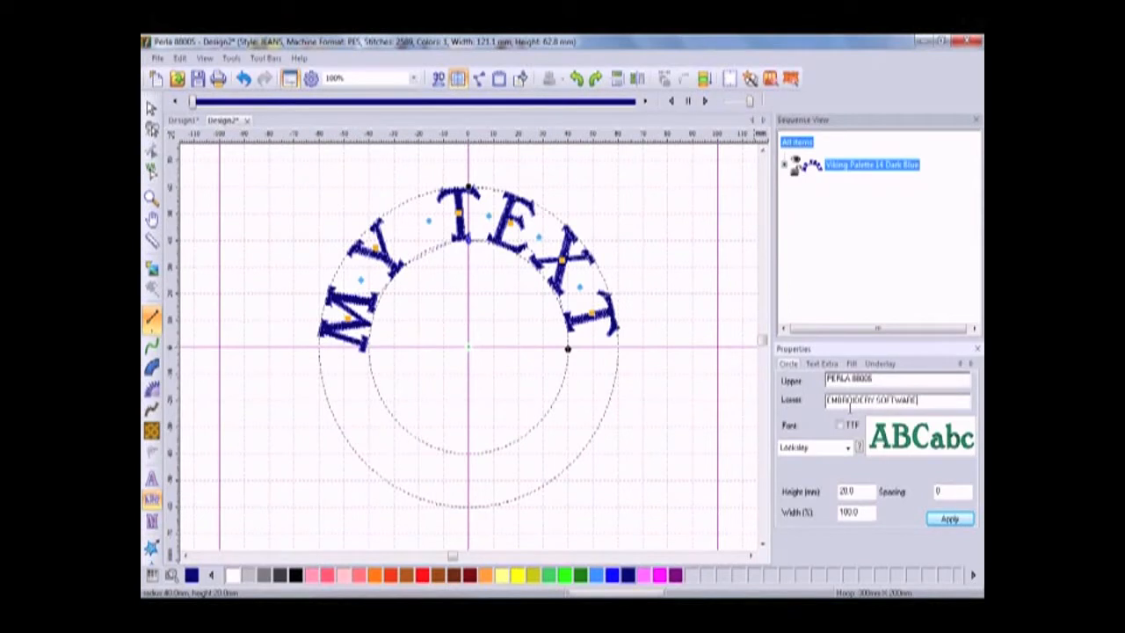
{"action": "left_click", "coordinate": [945, 520]}
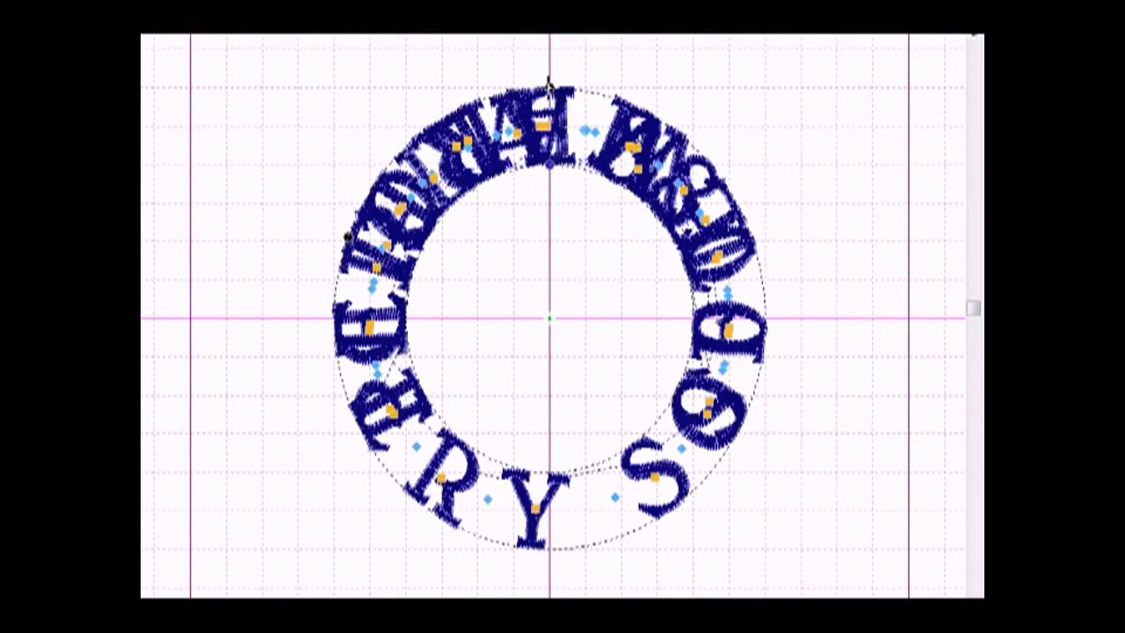
Step: Adjust the circle lettering's letter height and enlarge its radius so the upper and lower texts sit apart
{"action": "left_click_drag", "start_coordinate": [550, 85], "coordinate": [550, 136]}
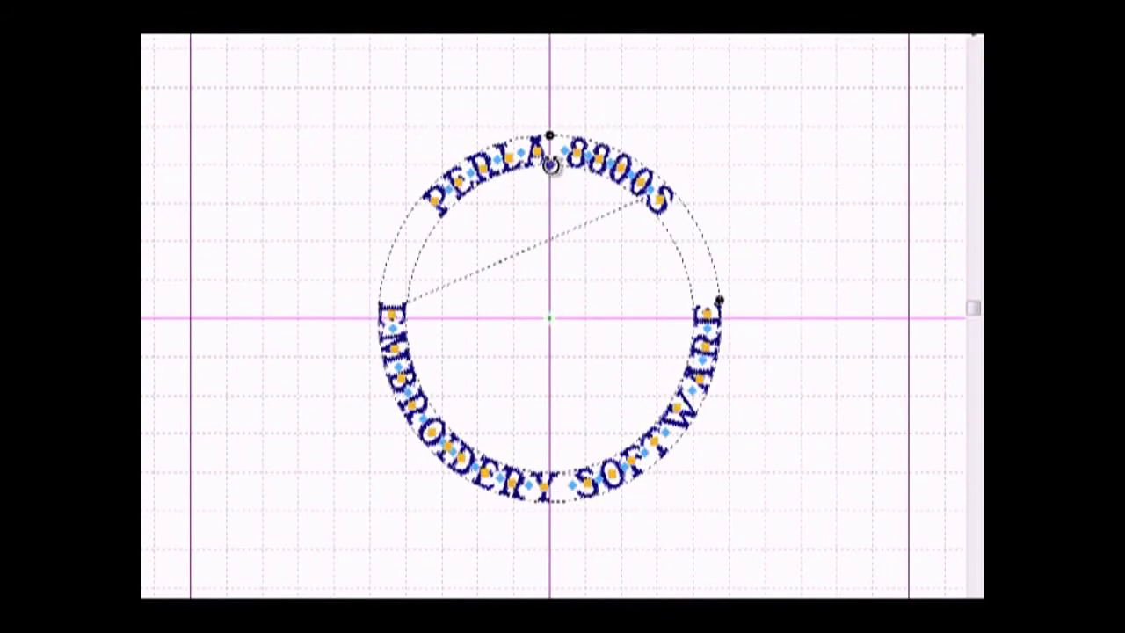
{"action": "left_click_drag", "start_coordinate": [550, 166], "coordinate": [553, 109]}
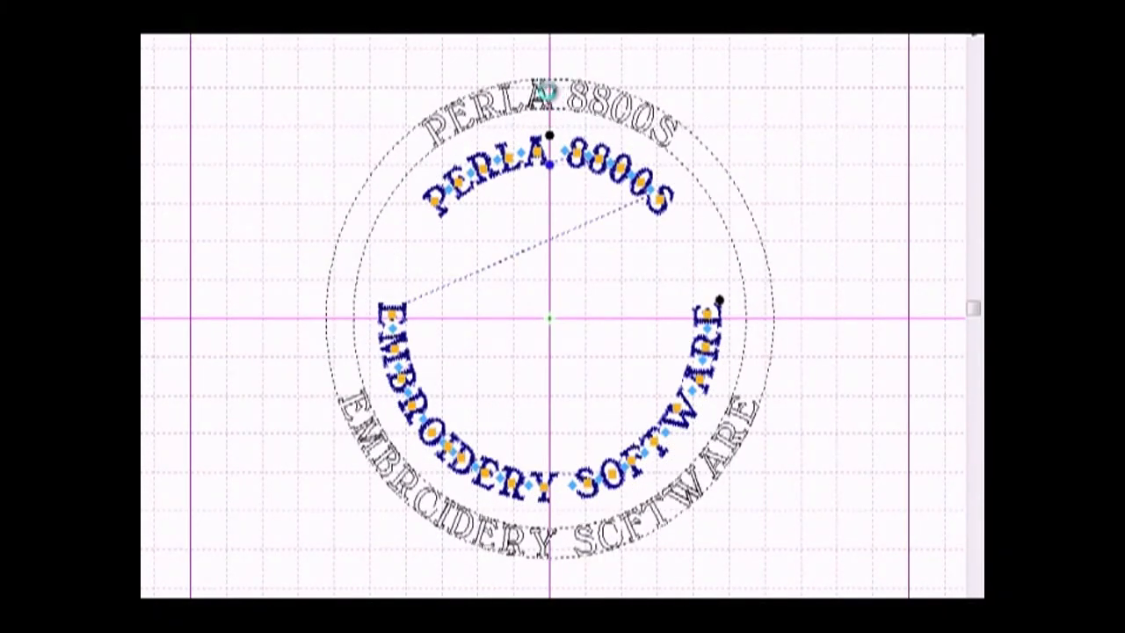
{"action": "left_click_drag", "start_coordinate": [558, 80], "coordinate": [552, 80]}
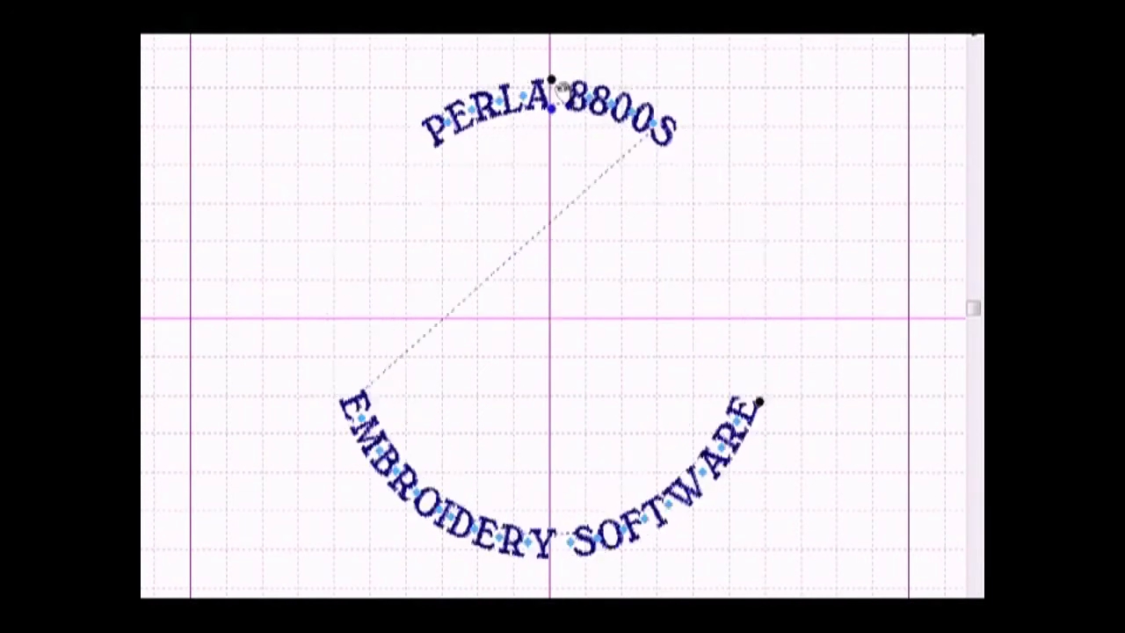
{"action": "mouse_move", "coordinate": [551, 77]}
{"action": "left_mouse_down"}
{"action": "mouse_move", "coordinate": [552, 40]}
{"action": "mouse_move", "coordinate": [552, 59]}
{"action": "left_mouse_up"}
{"action": "left_click_drag", "start_coordinate": [551, 63], "coordinate": [553, 55]}
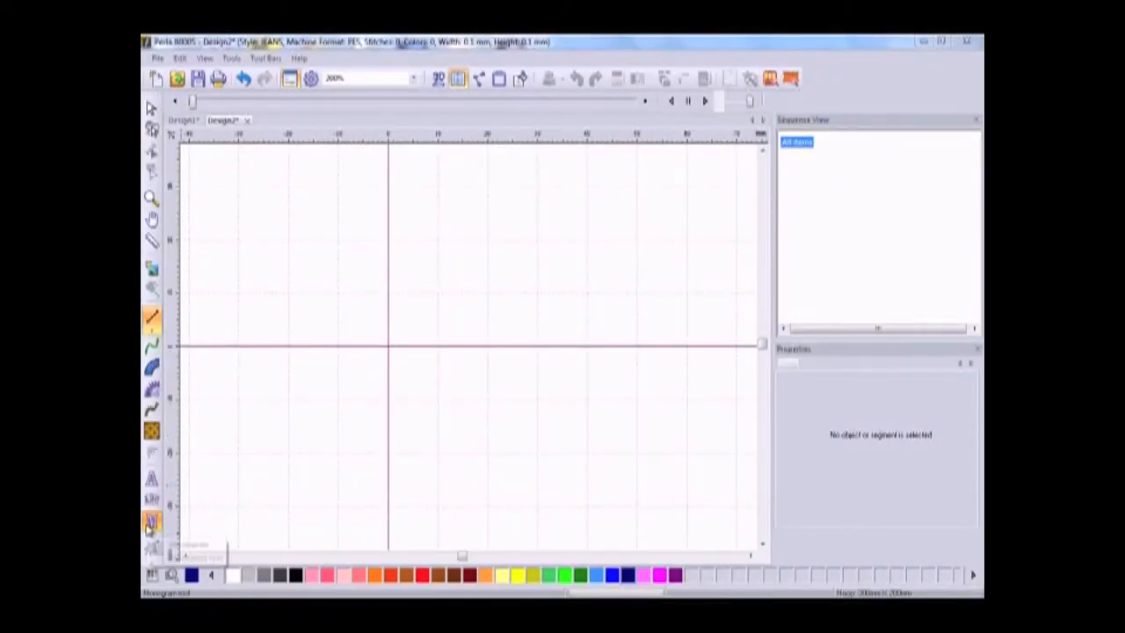
Step: Place an ABC monogram near the intersection of the hoop's centre lines with the Monogram tool
{"action": "left_click", "coordinate": [385, 370]}
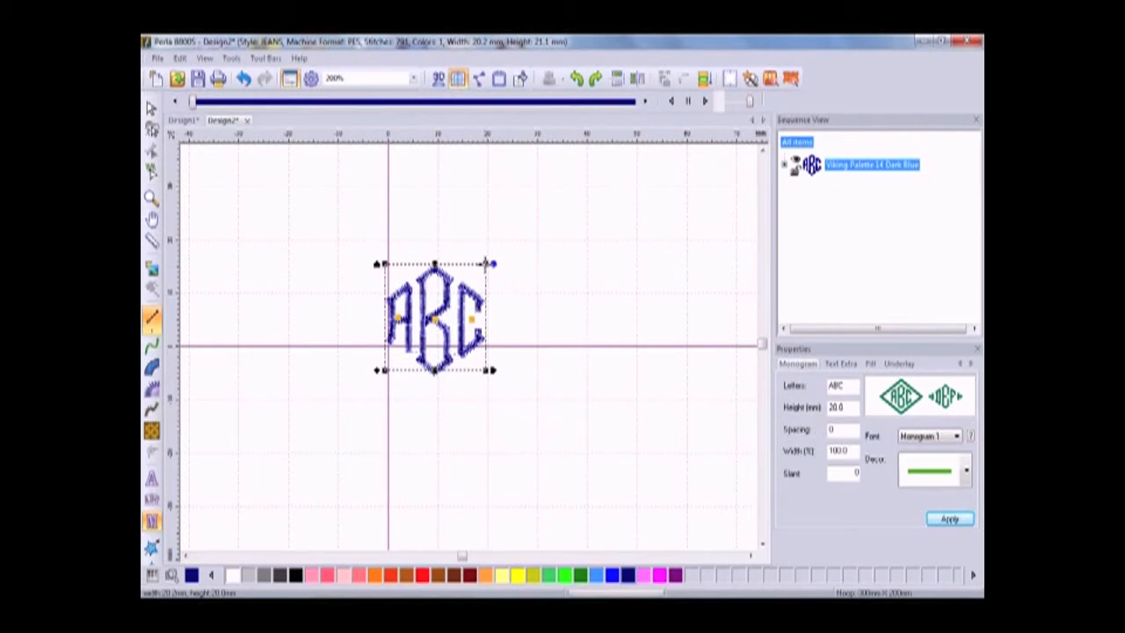
Step: Try other monogram fonts, including Classic, and set the font back to Monogram 1
{"action": "left_click", "coordinate": [958, 437]}
{"action": "left_click", "coordinate": [911, 456]}
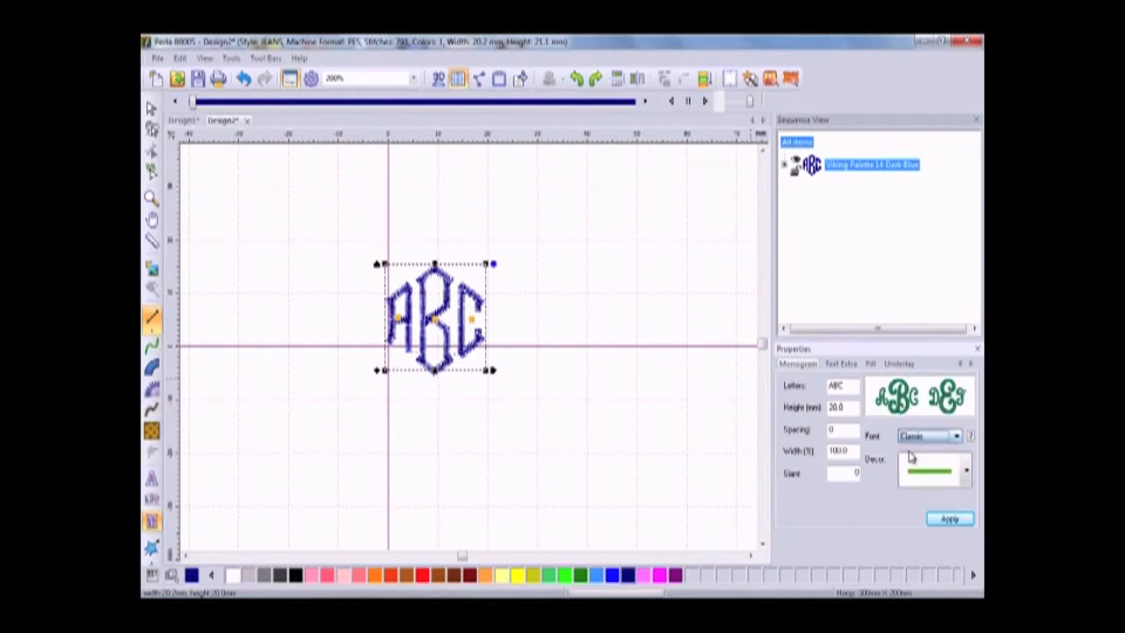
{"action": "left_click", "coordinate": [966, 471]}
{"action": "left_click", "coordinate": [931, 505]}
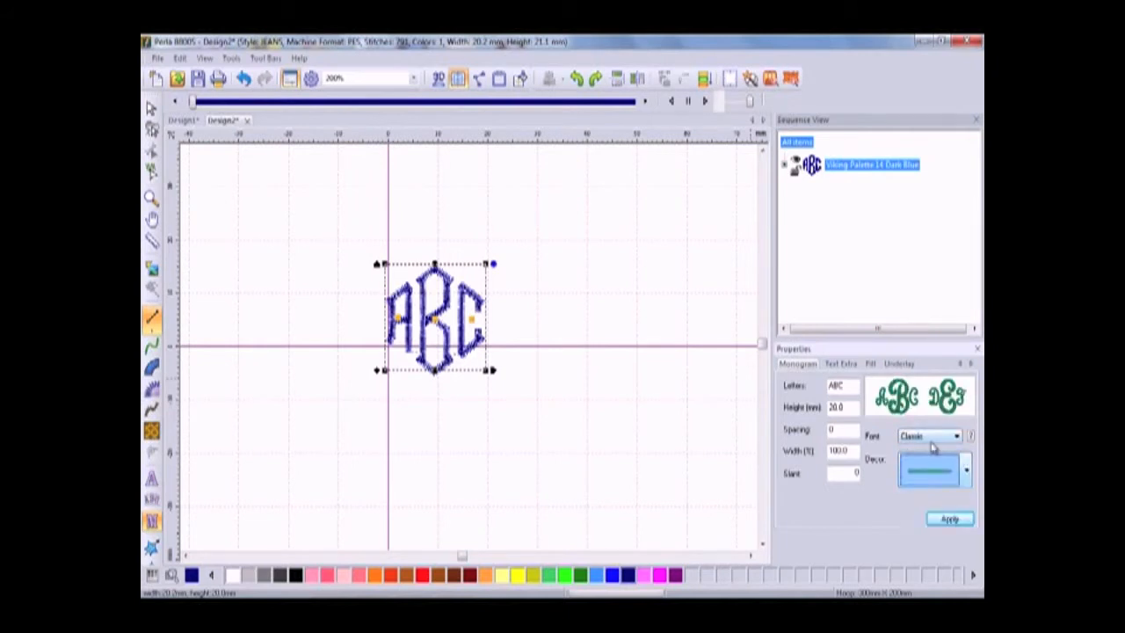
{"action": "left_click", "coordinate": [958, 437]}
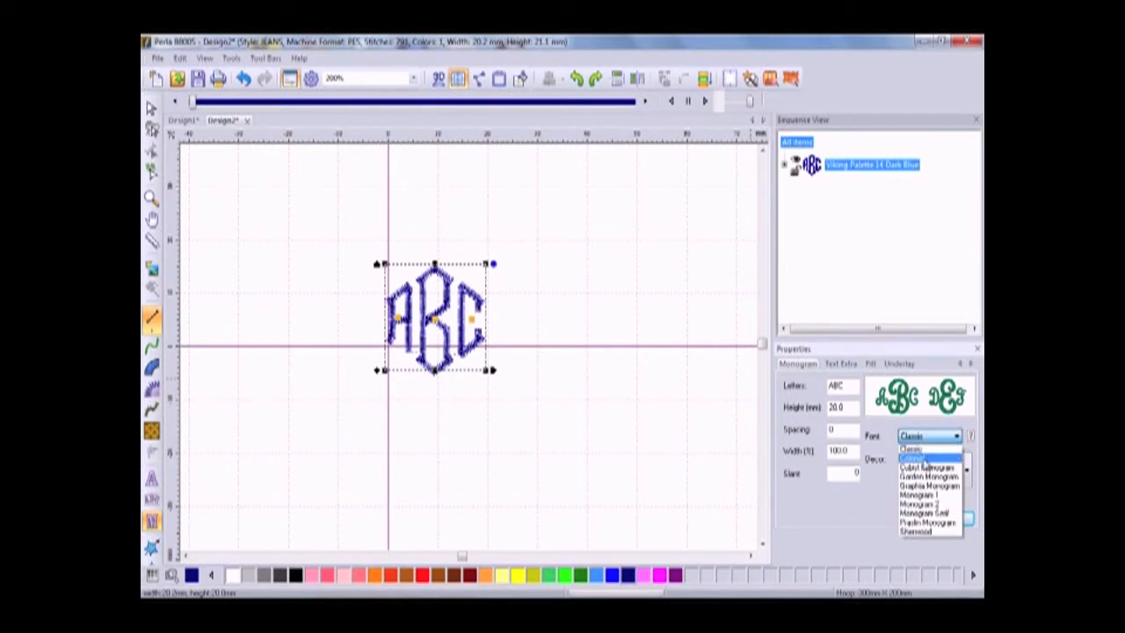
{"action": "left_click", "coordinate": [924, 466]}
{"action": "left_click", "coordinate": [958, 437]}
{"action": "left_click", "coordinate": [937, 497]}
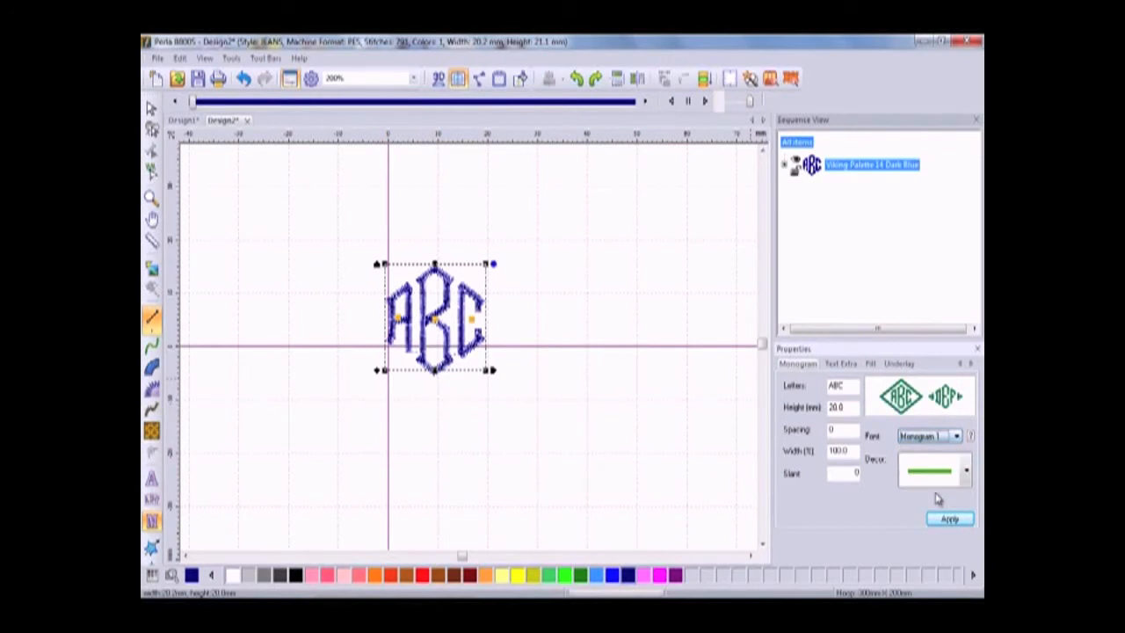
Step: Add the decoration with a solid triangle on each side to the ABC monogram and apply it
{"action": "left_click", "coordinate": [966, 472]}
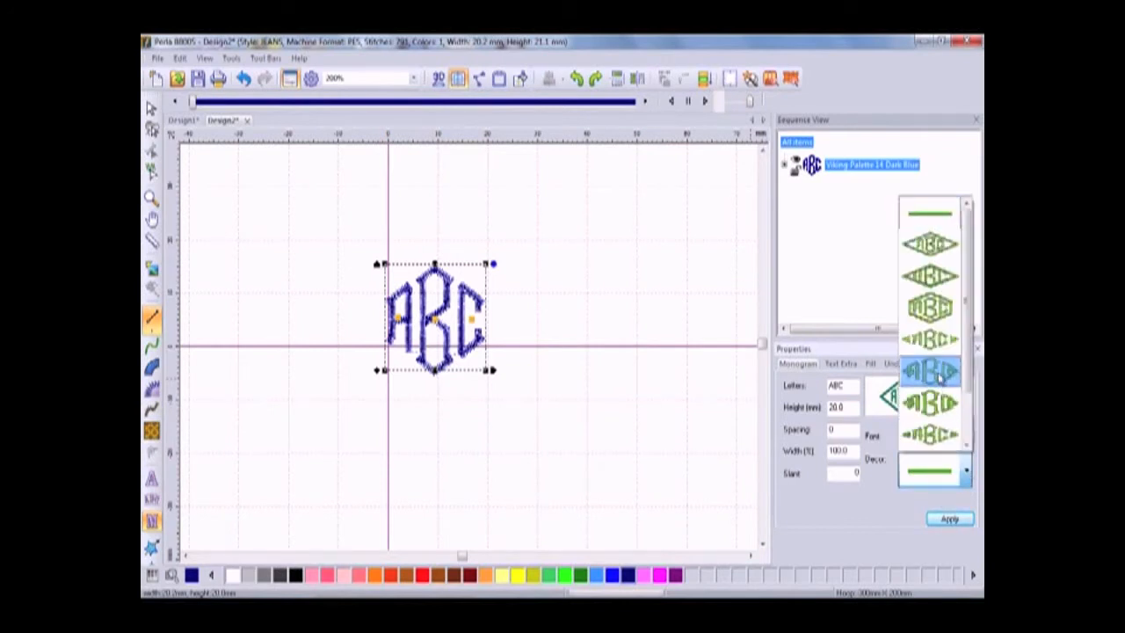
{"action": "left_click", "coordinate": [937, 345]}
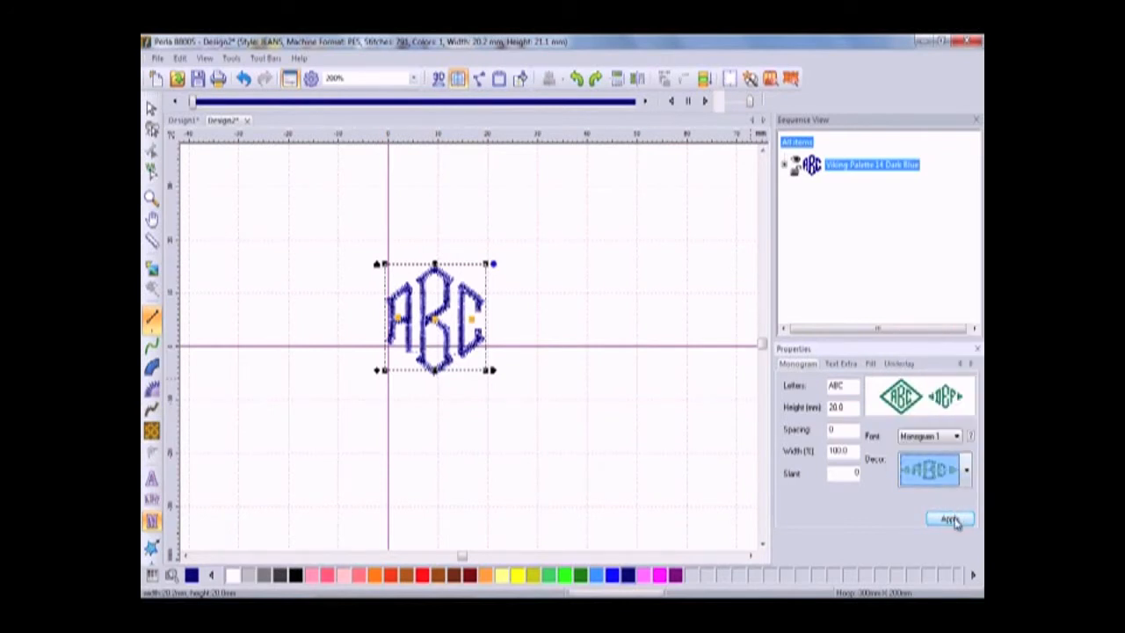
{"action": "left_click", "coordinate": [949, 519]}
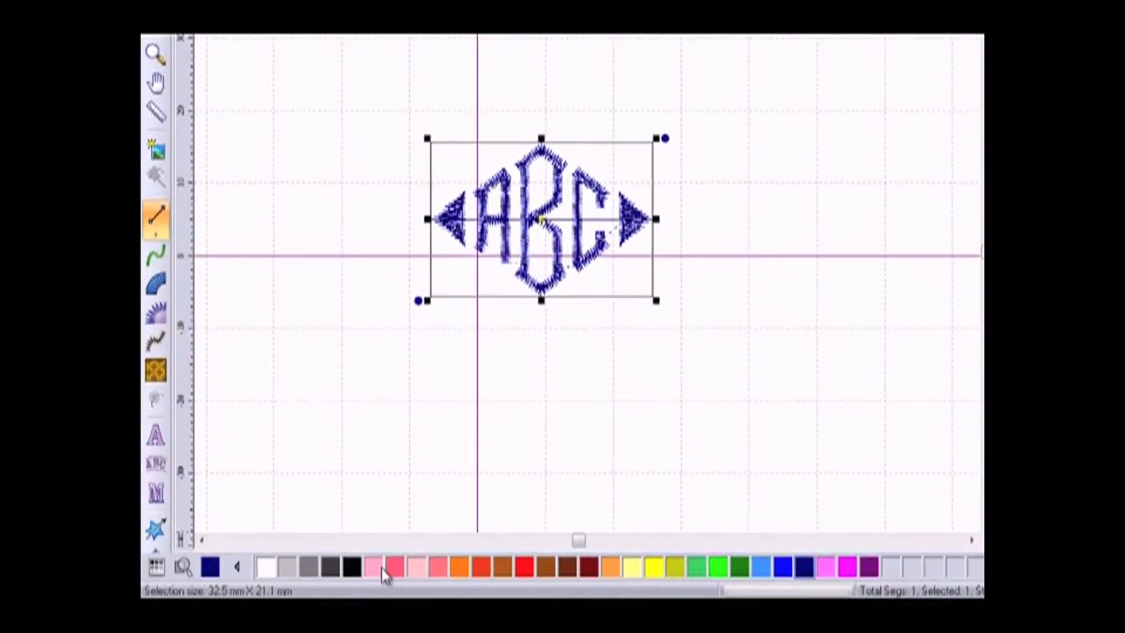
Step: Recolour the selected monogram green and switch the thread palette to Robison Anton Polyester
{"action": "left_click", "coordinate": [526, 568]}
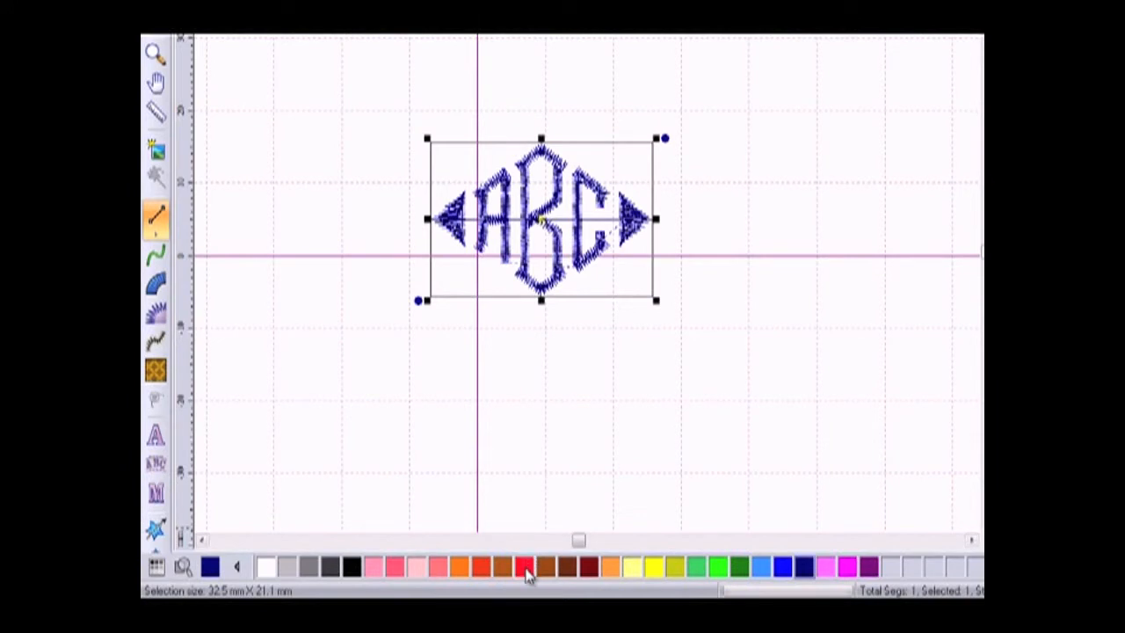
{"action": "left_click", "coordinate": [698, 572]}
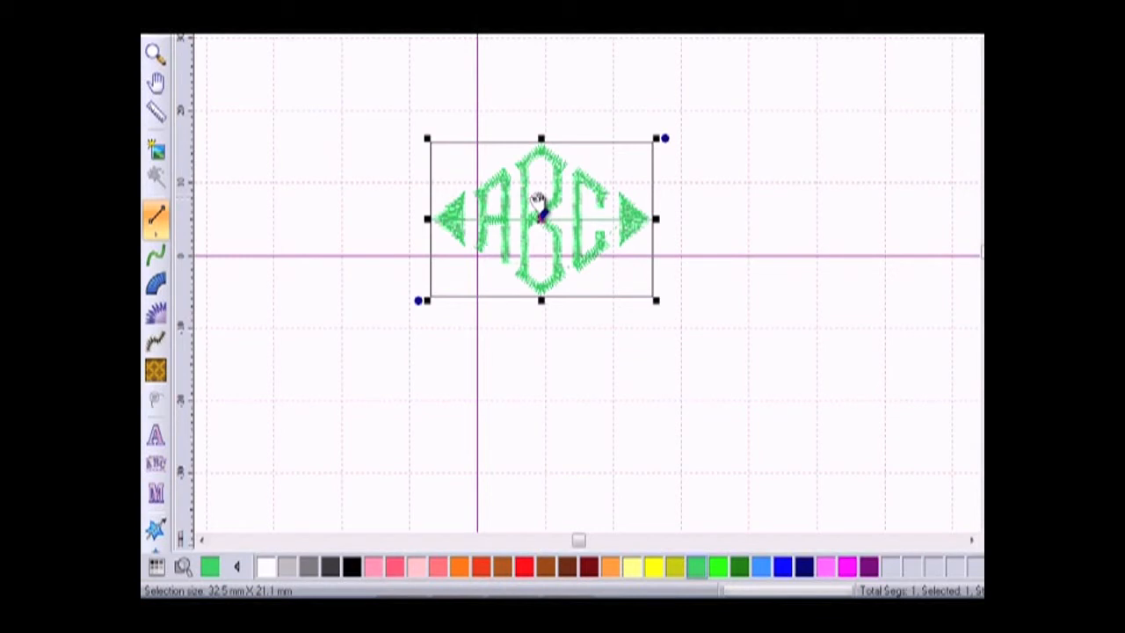
{"action": "left_click", "coordinate": [154, 567]}
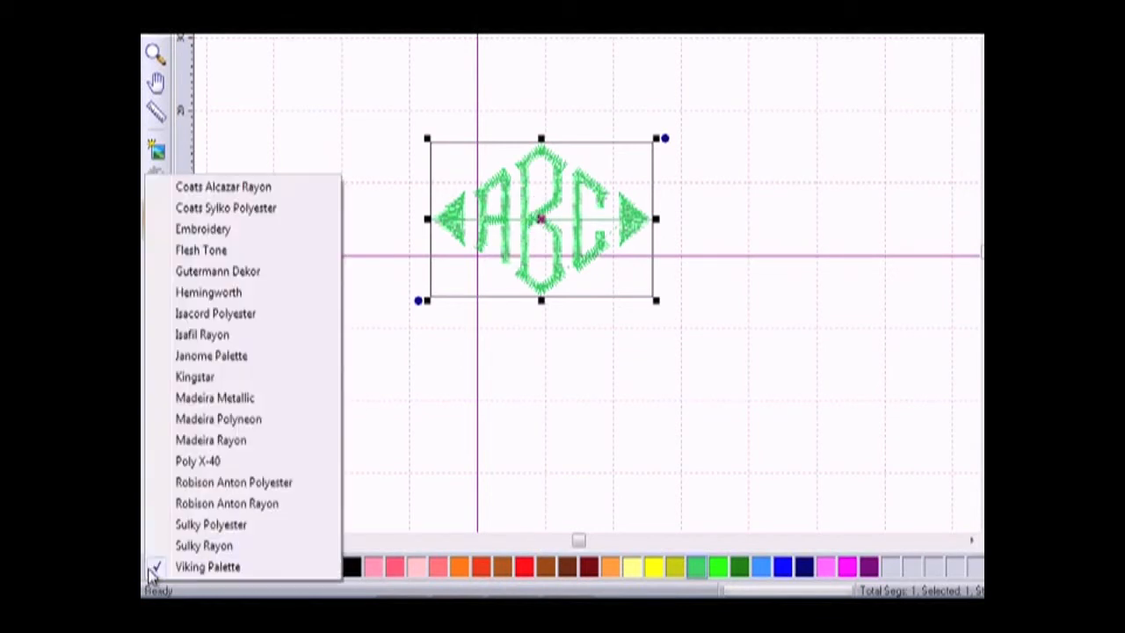
{"action": "left_click", "coordinate": [211, 484]}
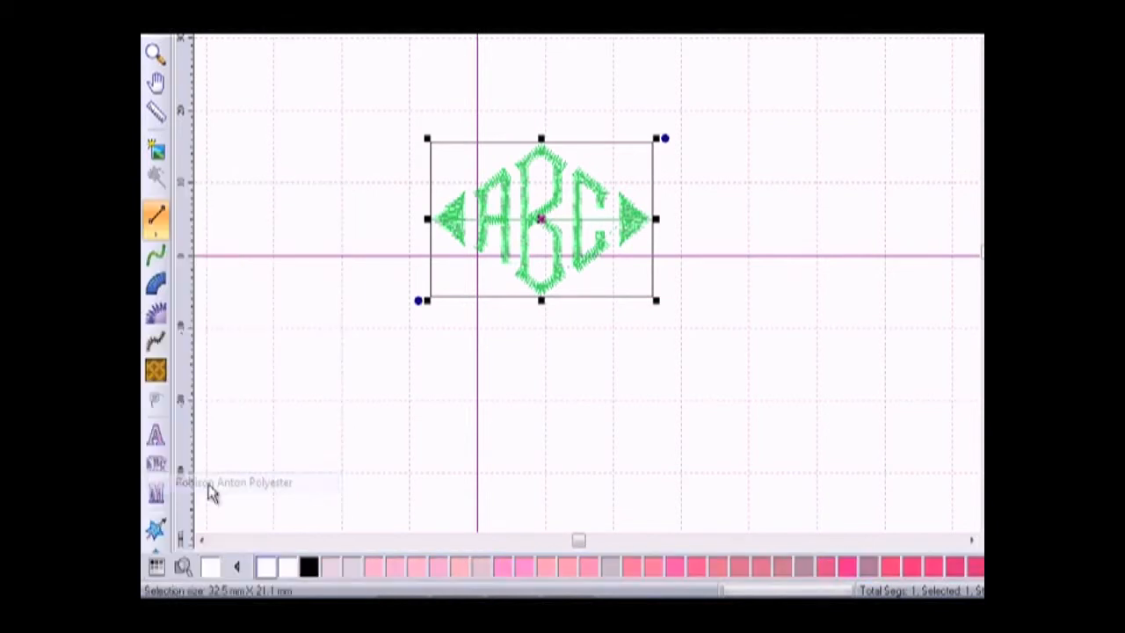
Step: Find the Foxy Red thread colour in the palette and apply it to the monogram
{"action": "left_click", "coordinate": [181, 569]}
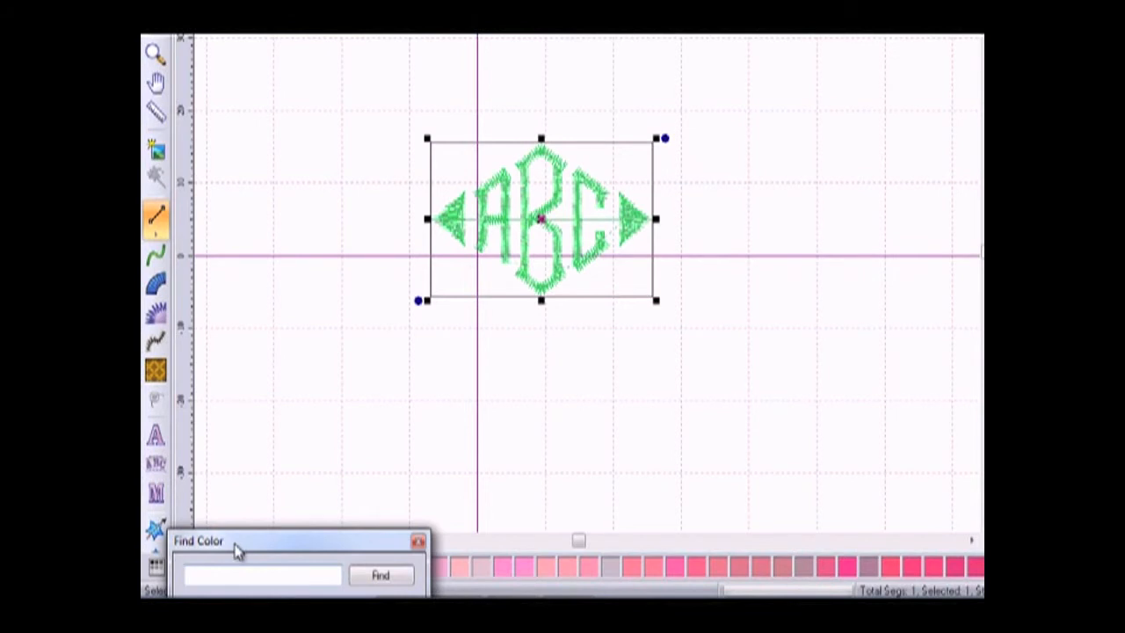
{"action": "type", "text": "fo"}
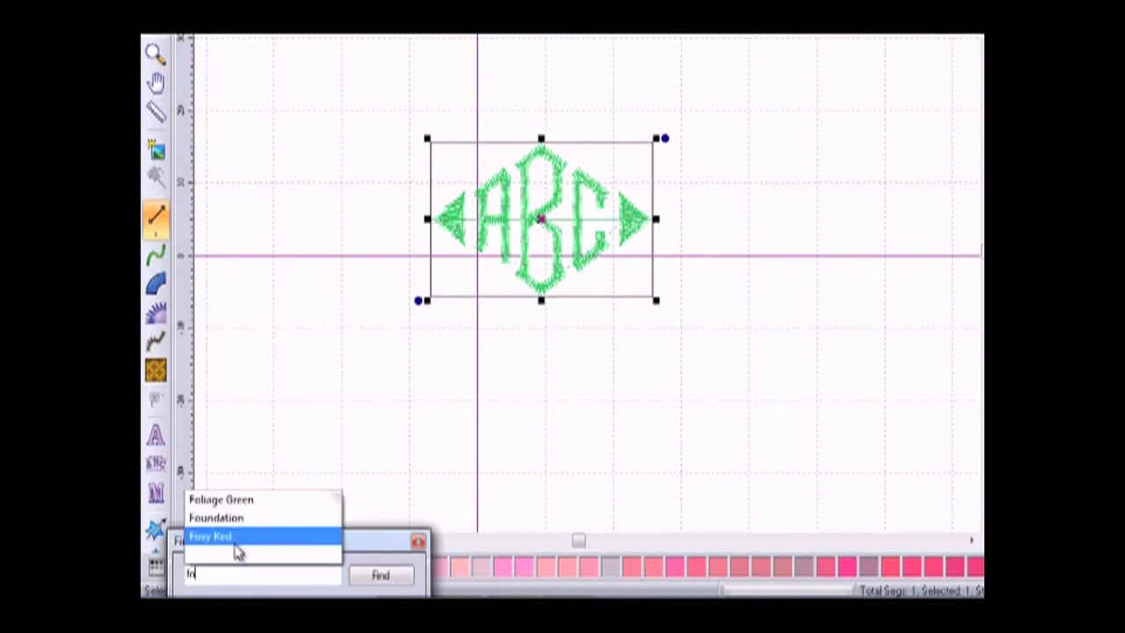
{"action": "left_click", "coordinate": [240, 537]}
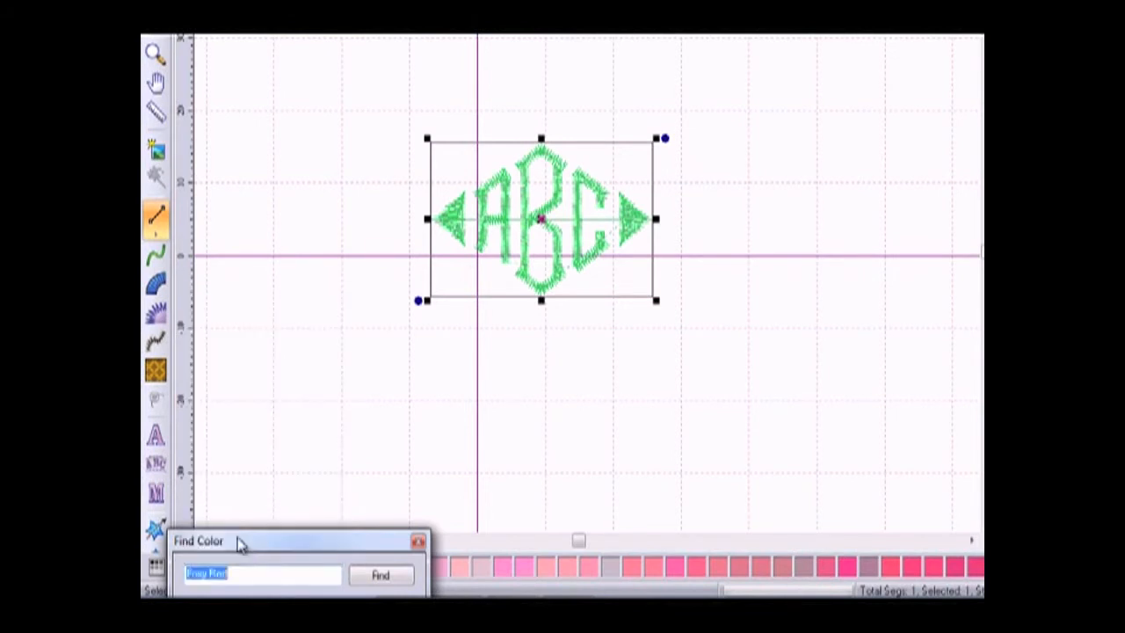
{"action": "left_click", "coordinate": [392, 575]}
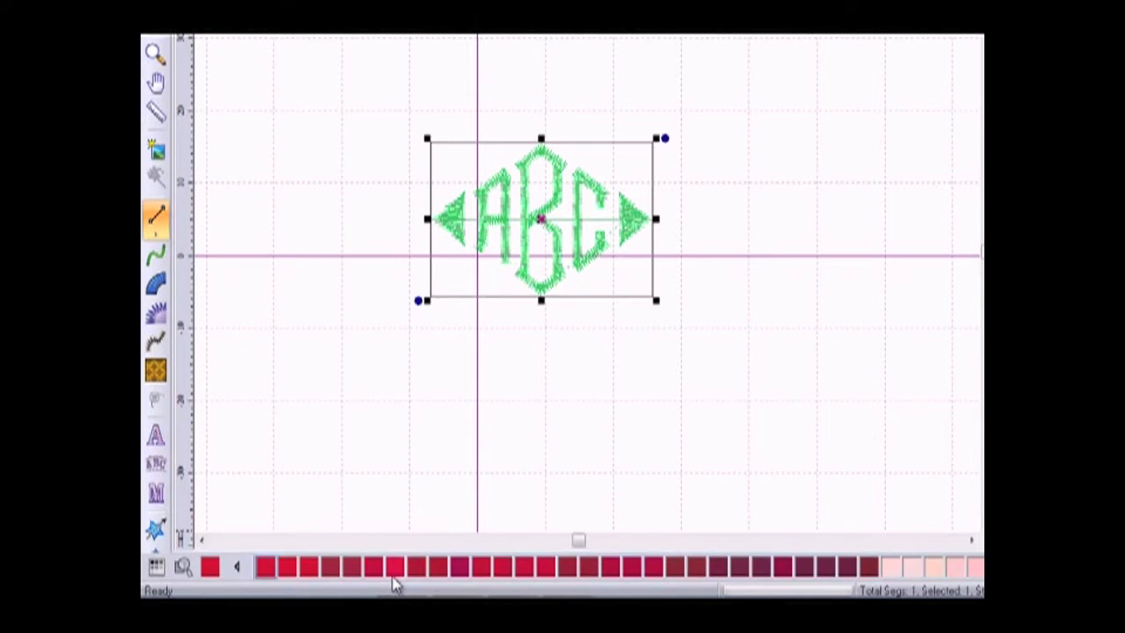
{"action": "left_click", "coordinate": [262, 566]}
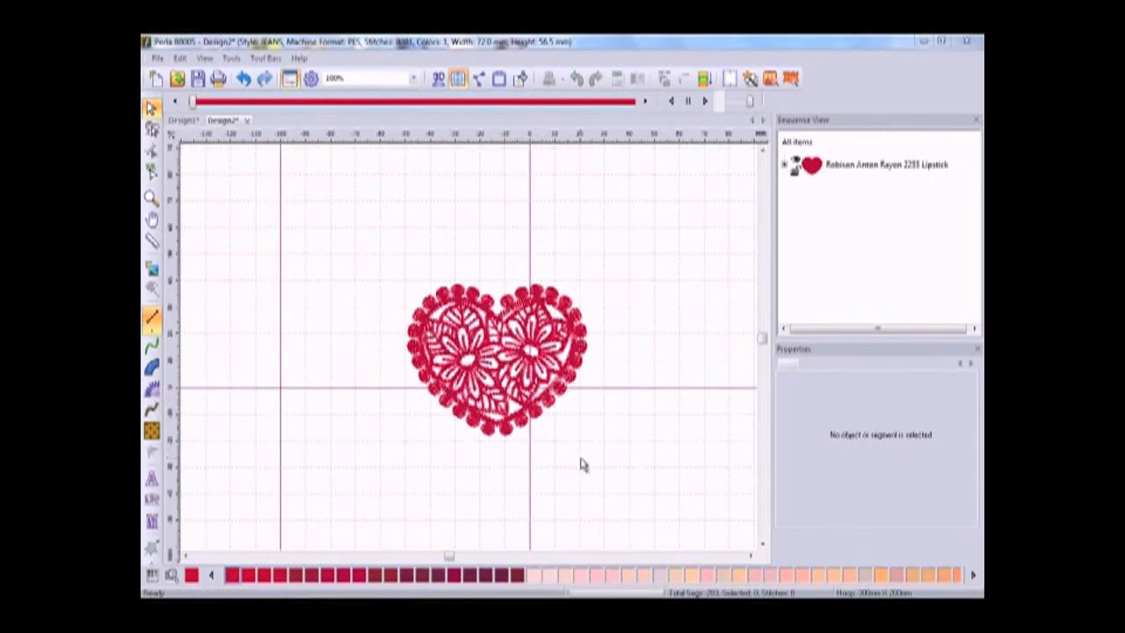
Step: Hide the Color Palette toolbar to make room for more tools, and select the whole heart design
{"action": "left_click", "coordinate": [266, 58]}
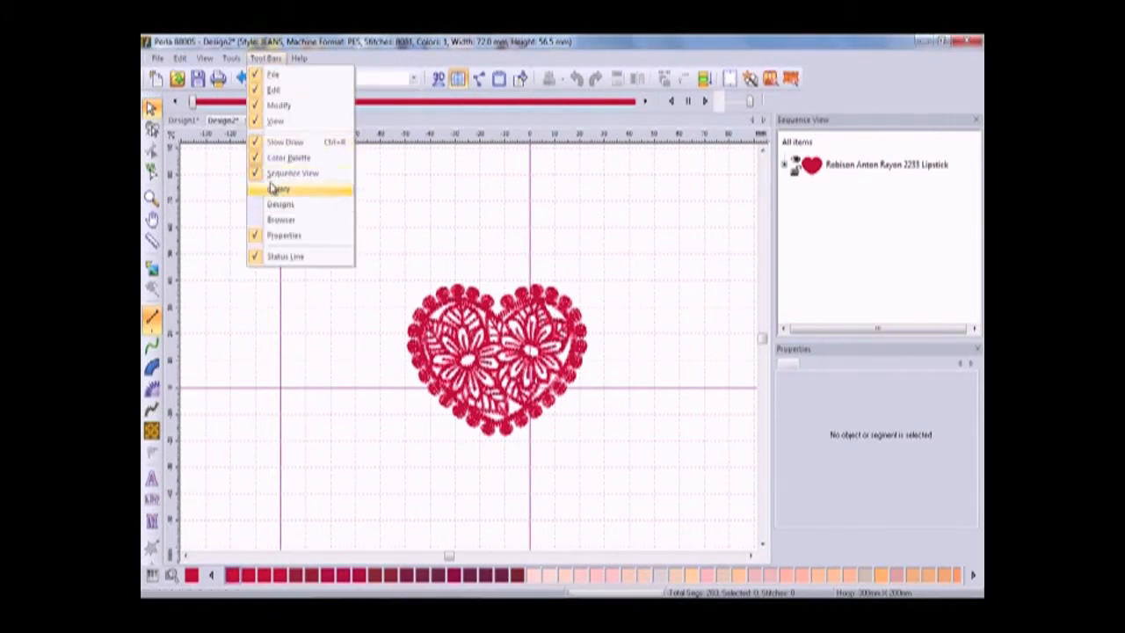
{"action": "left_click", "coordinate": [258, 158]}
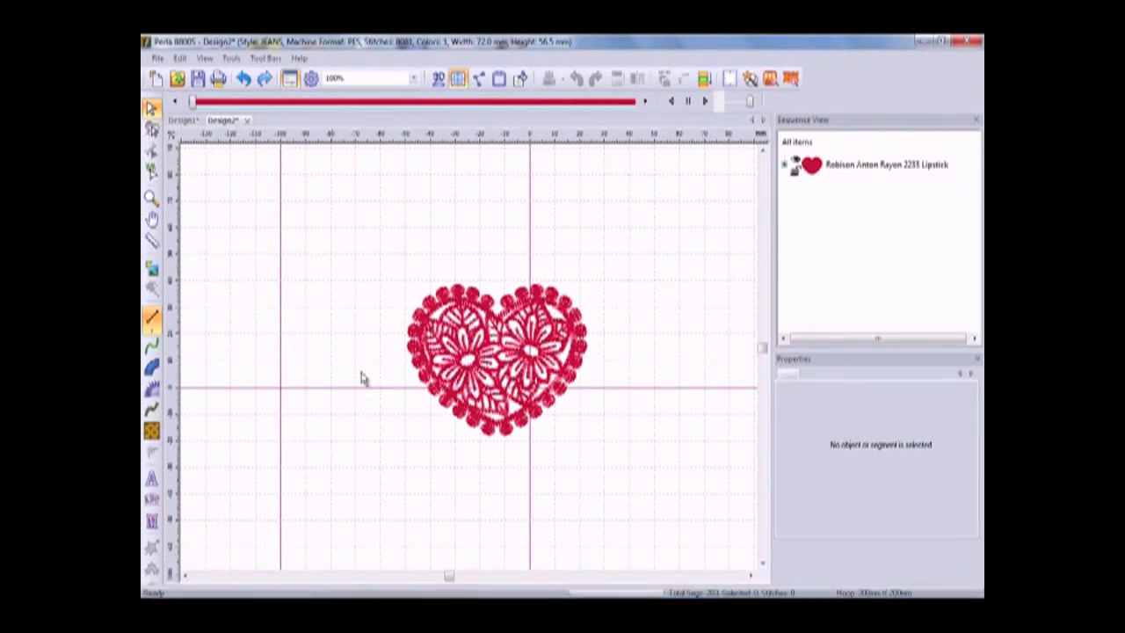
{"action": "left_click", "coordinate": [454, 349]}
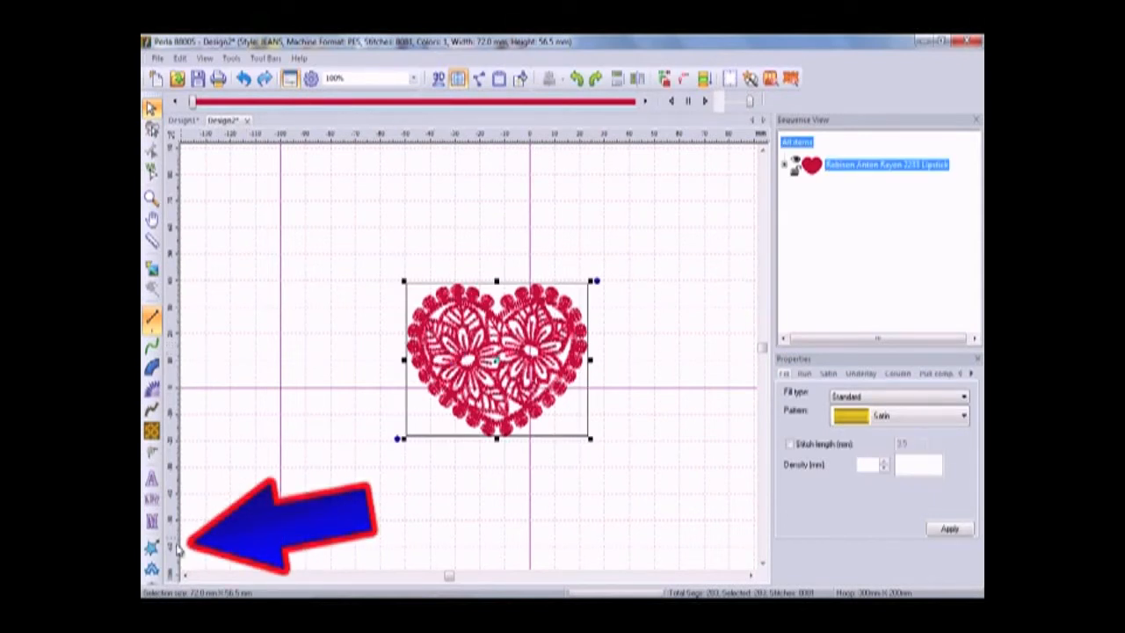
Step: Use Power Paste to place four resized and rotated copies of the heart diagonally around the original
{"action": "left_click", "coordinate": [151, 548]}
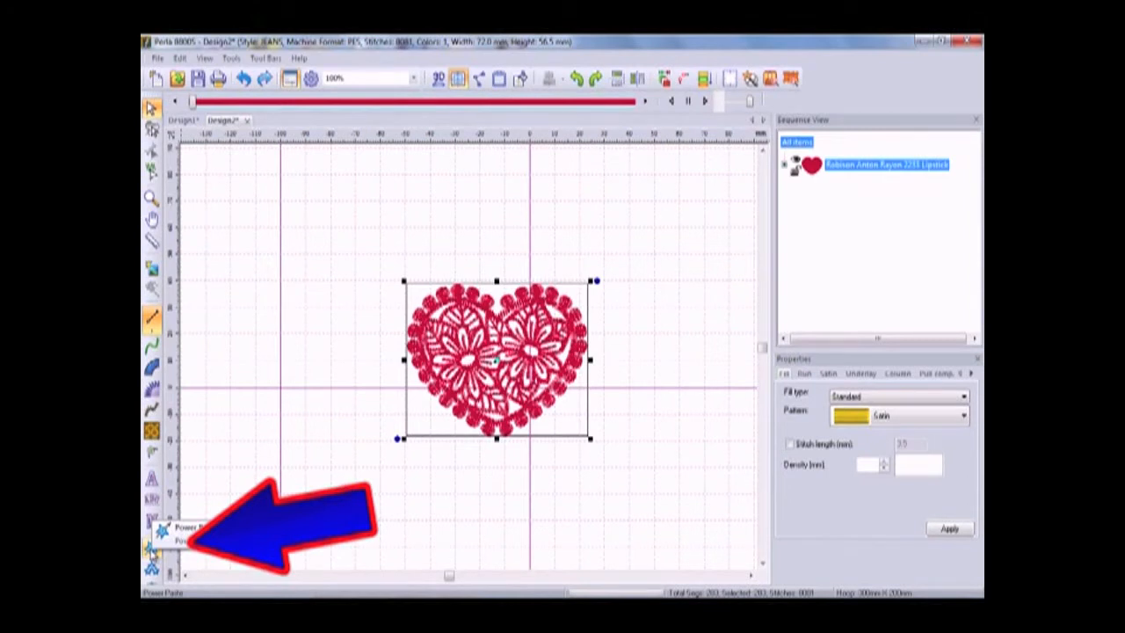
{"action": "left_click", "coordinate": [152, 551]}
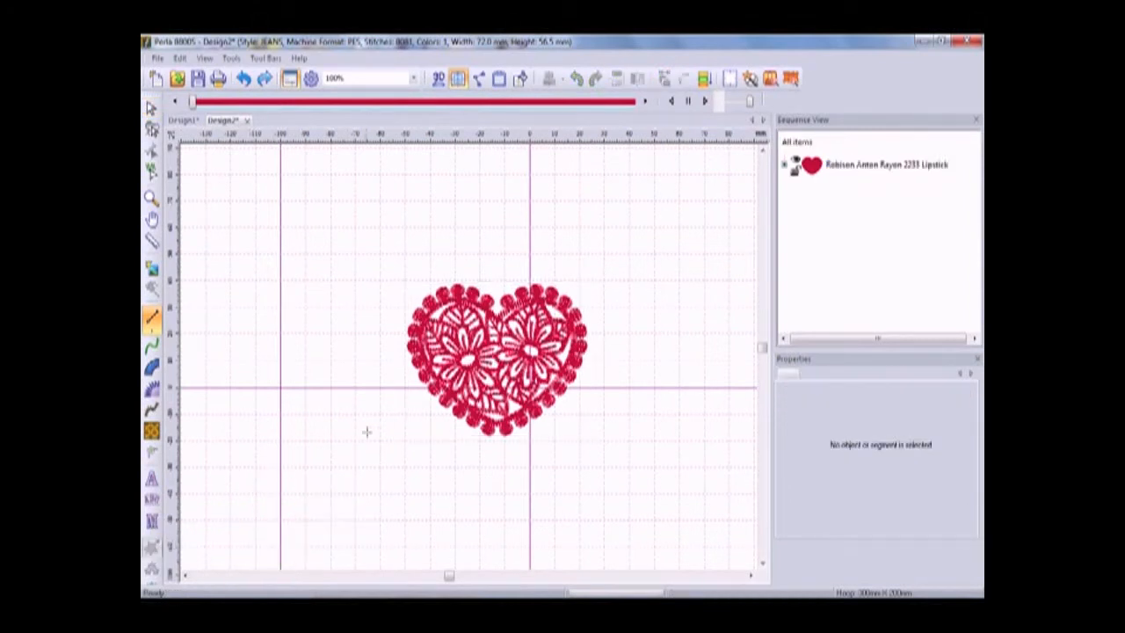
{"action": "left_click_drag", "start_coordinate": [293, 469], "coordinate": [411, 376]}
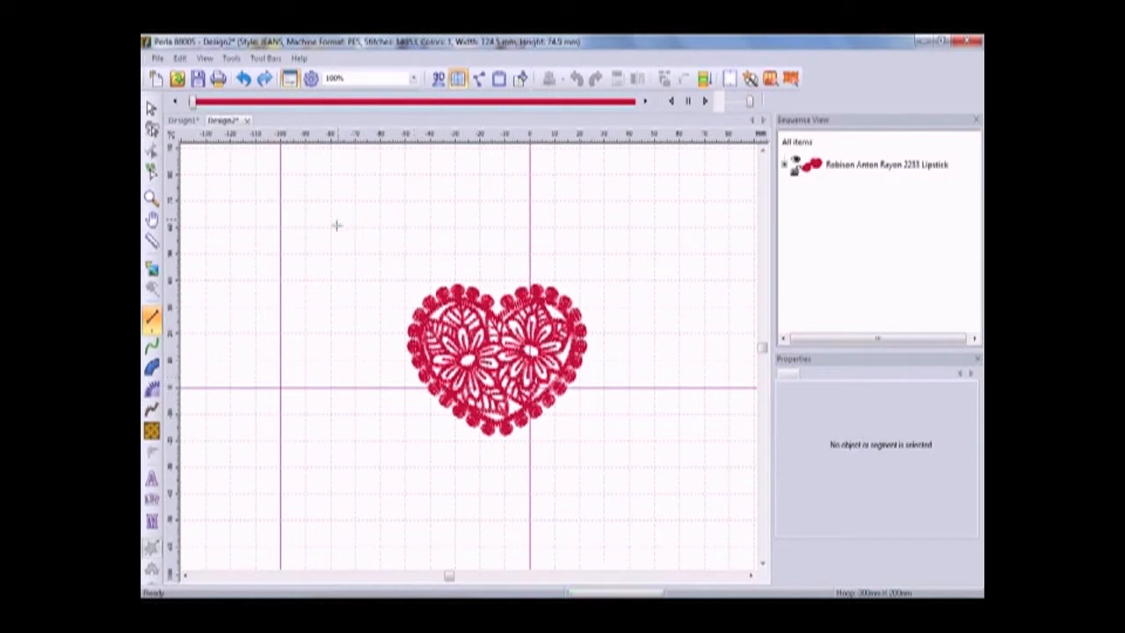
{"action": "left_click_drag", "start_coordinate": [308, 195], "coordinate": [443, 304]}
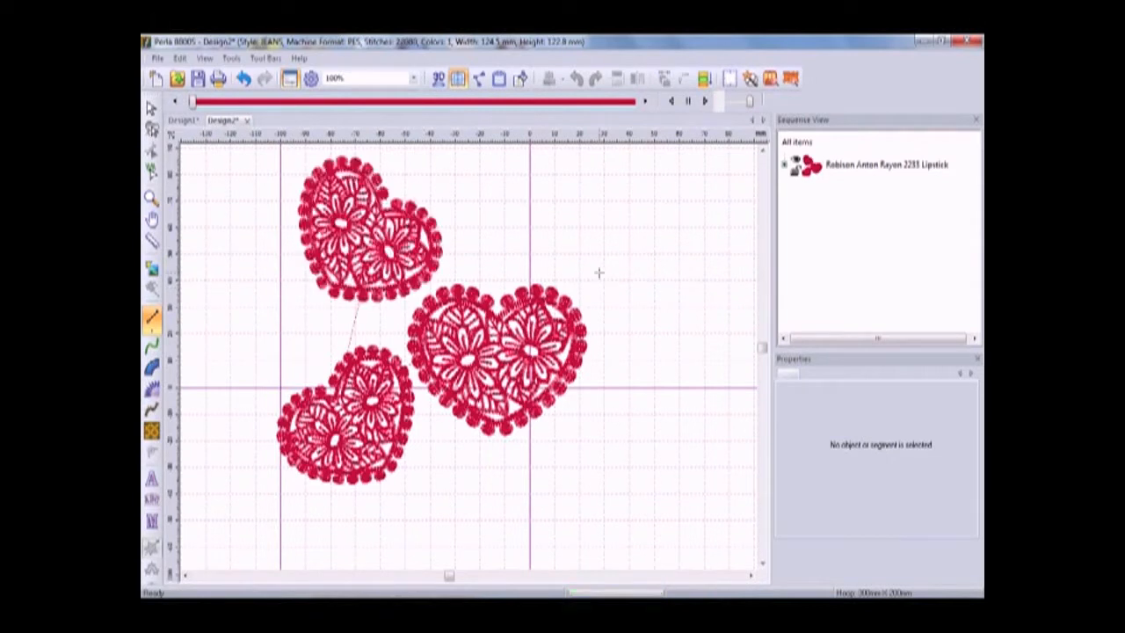
{"action": "left_click_drag", "start_coordinate": [587, 284], "coordinate": [703, 225]}
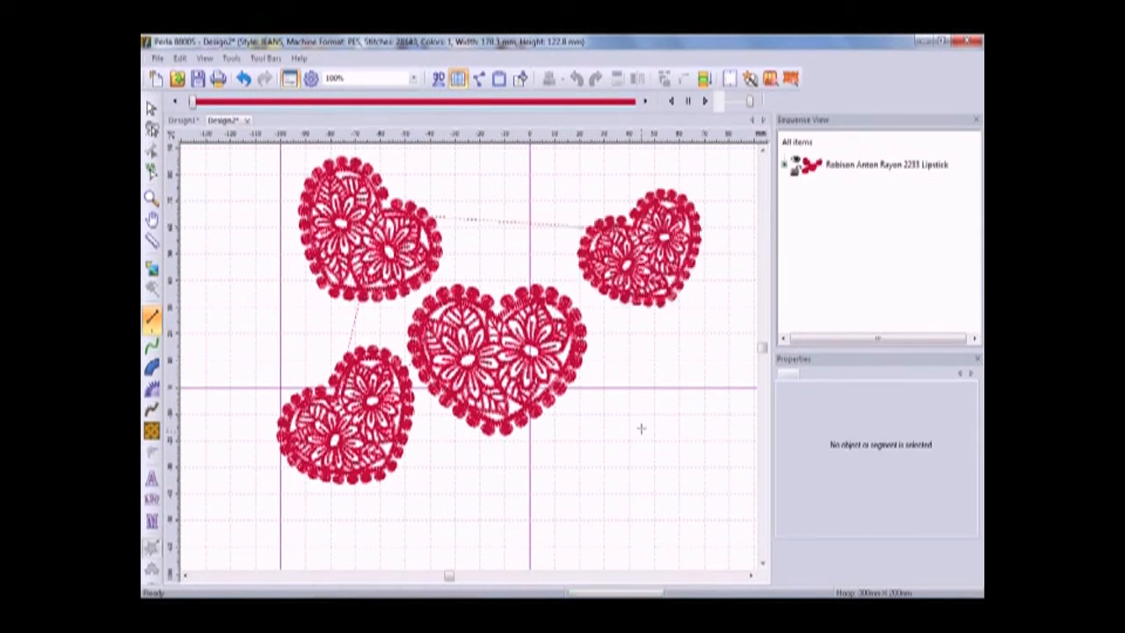
{"action": "left_click_drag", "start_coordinate": [604, 375], "coordinate": [709, 477]}
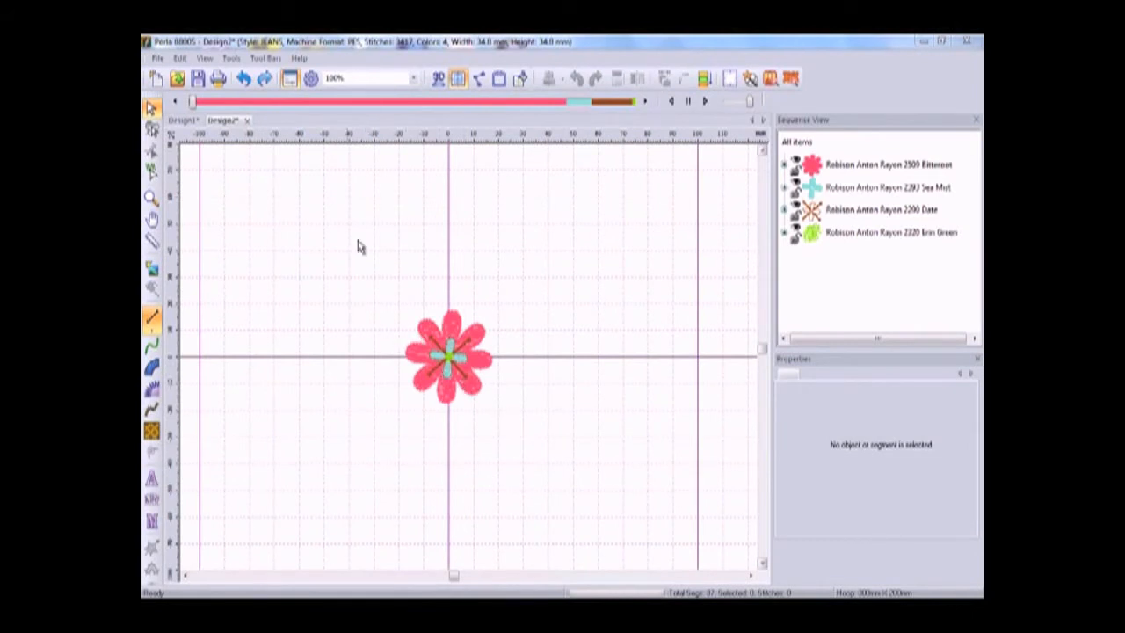
Step: Arrange the flower along Template02, 195 mm wide and 120 mm high, at 125 % scale, and undo the layout
{"action": "left_click", "coordinate": [449, 347]}
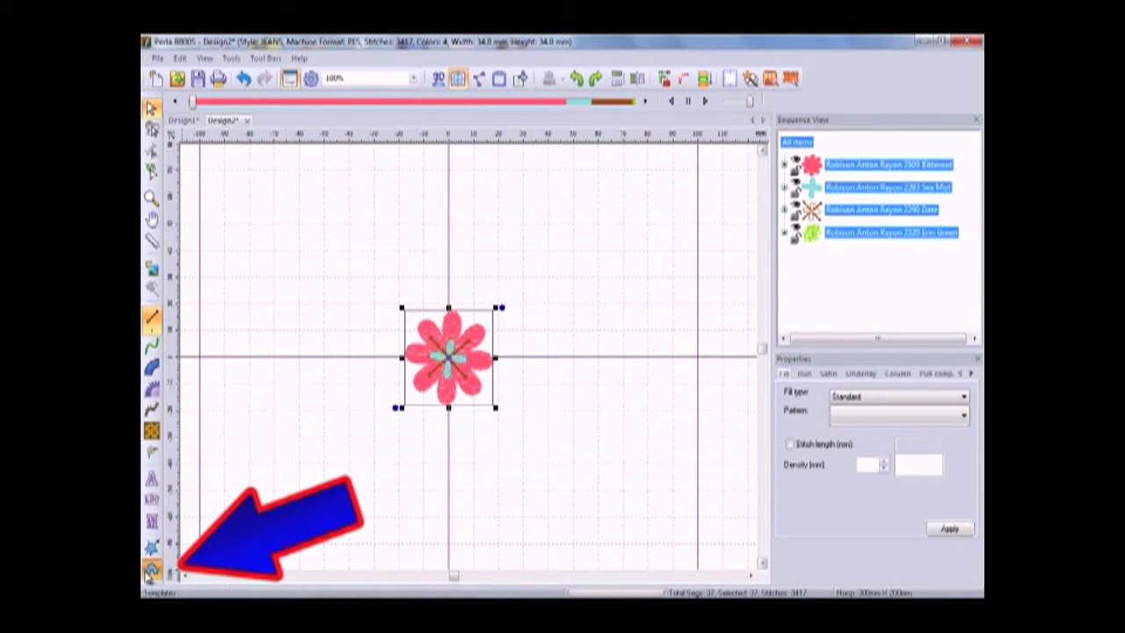
{"action": "left_click", "coordinate": [151, 568]}
{"action": "left_click", "coordinate": [489, 209]}
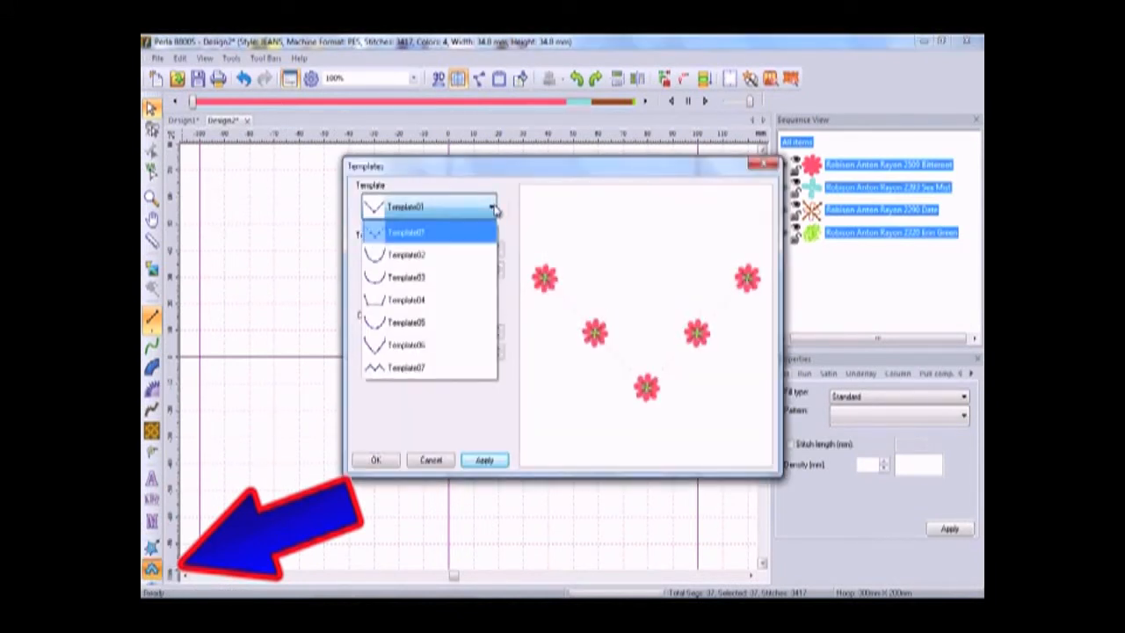
{"action": "left_click", "coordinate": [416, 256]}
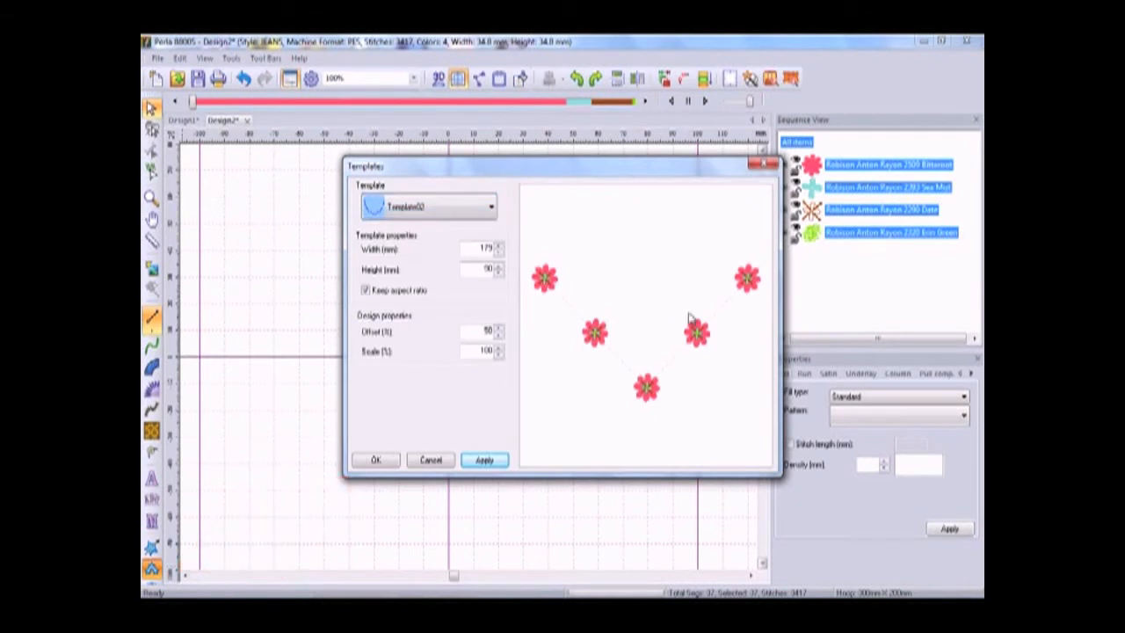
{"action": "left_click", "coordinate": [489, 462]}
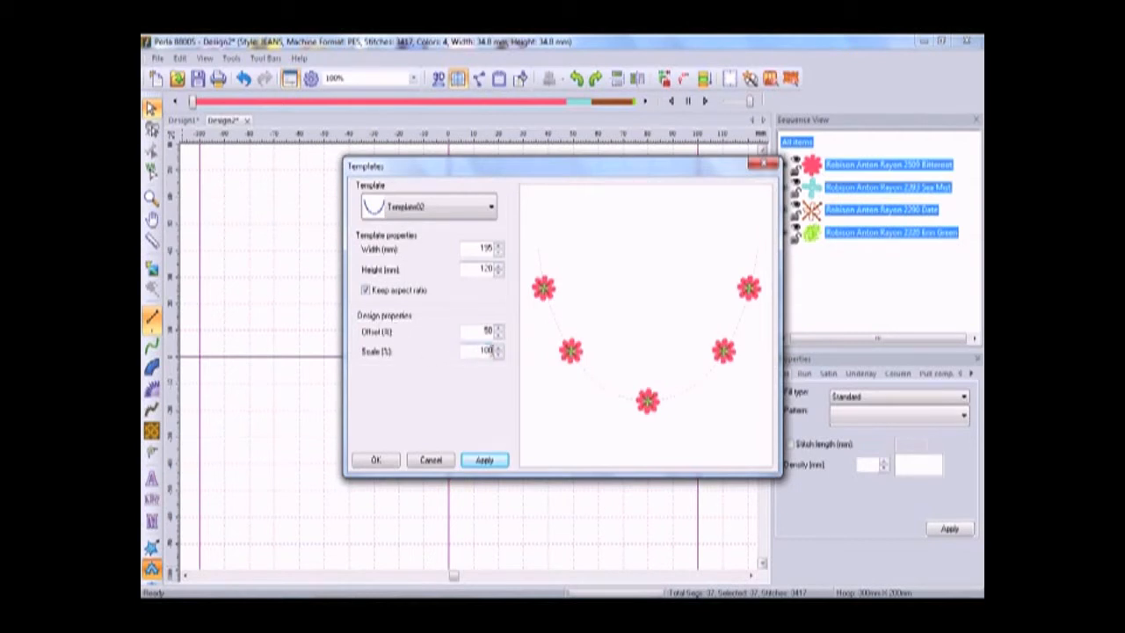
{"action": "type", "text": "125"}
{"action": "left_click", "coordinate": [483, 461]}
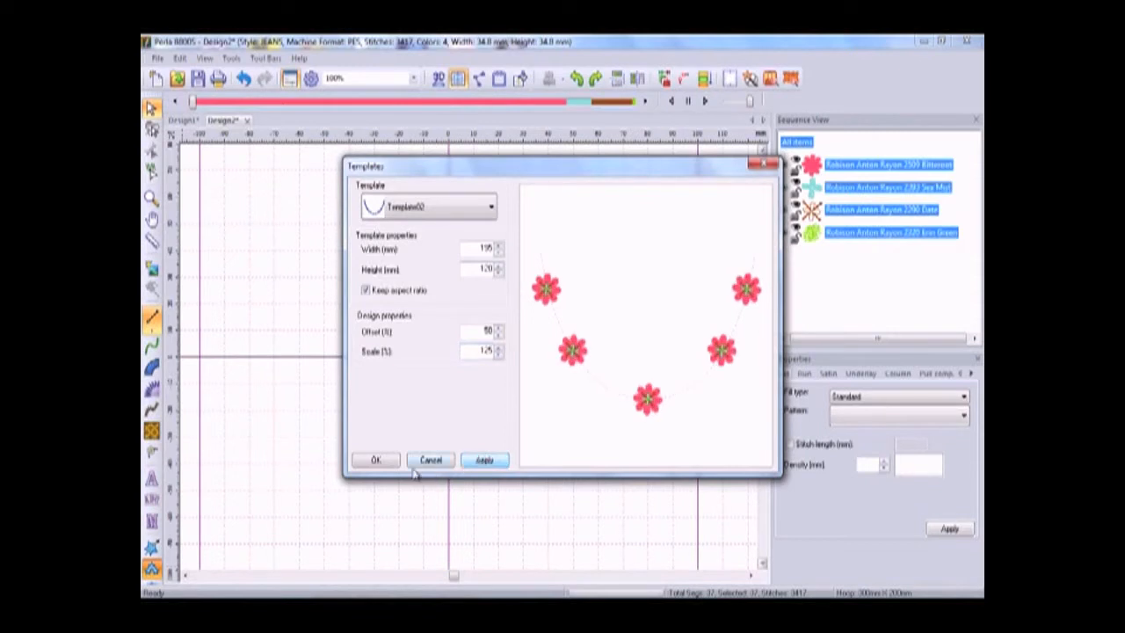
{"action": "left_click", "coordinate": [376, 460]}
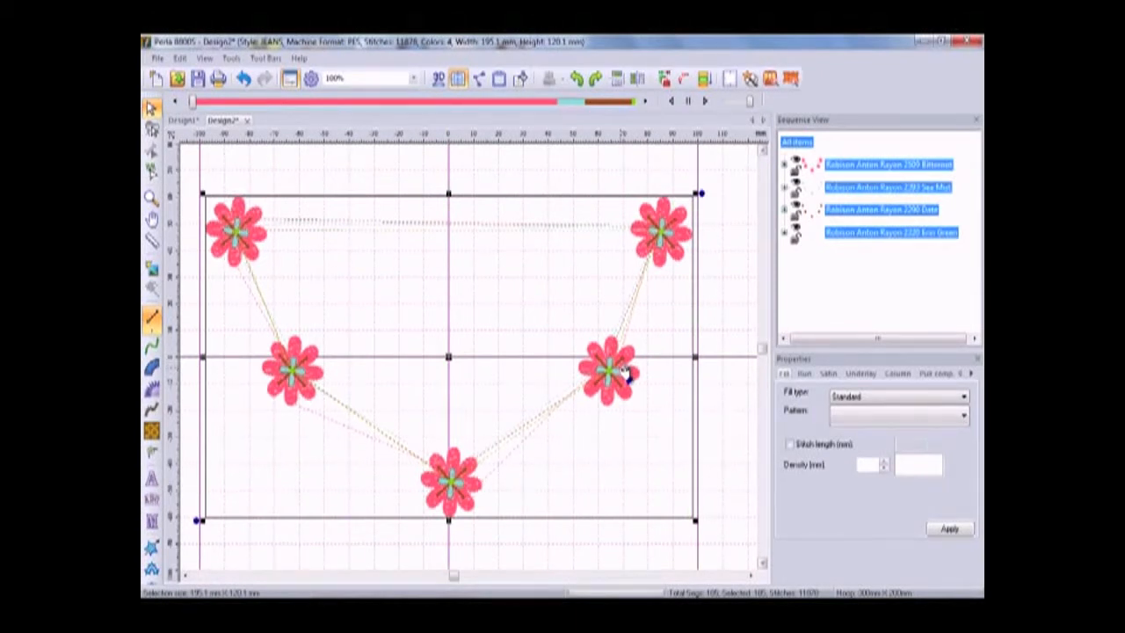
{"action": "key", "text": "ctrl+z"}
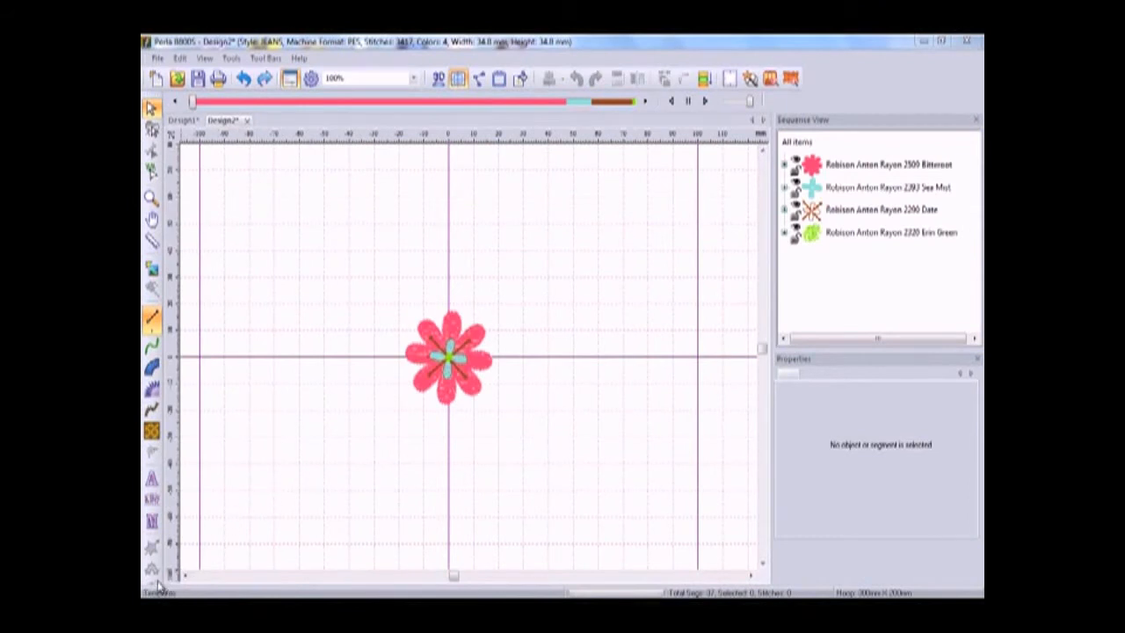
Step: Open the circle template for the whole flower and set the object count to 7
{"action": "left_click", "coordinate": [151, 107]}
{"action": "left_click", "coordinate": [432, 347]}
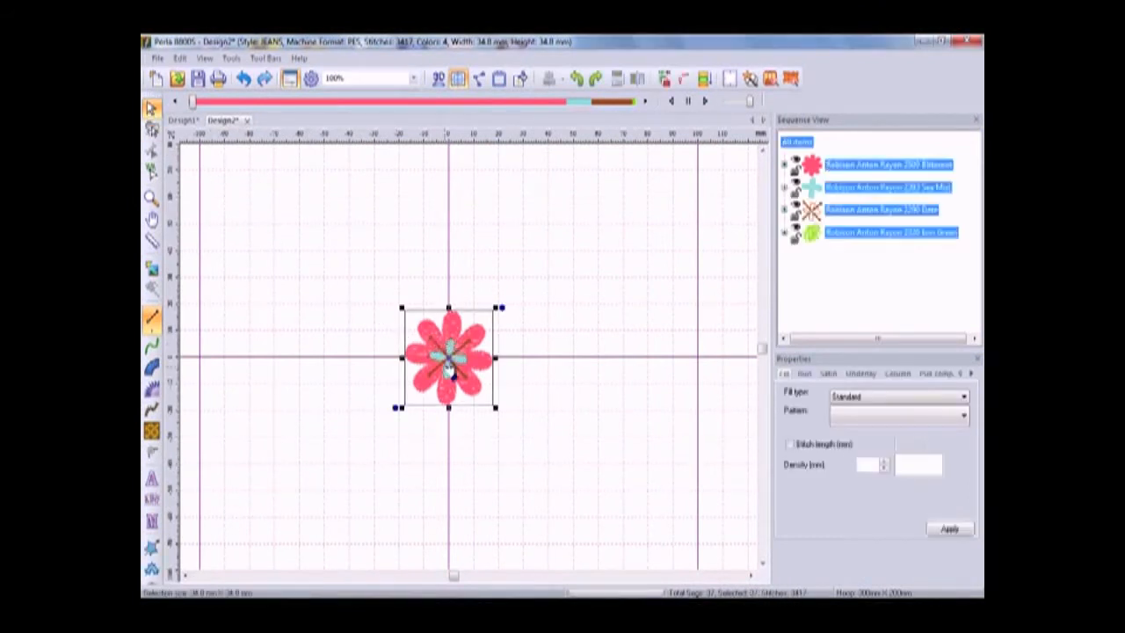
{"action": "left_click", "coordinate": [152, 571]}
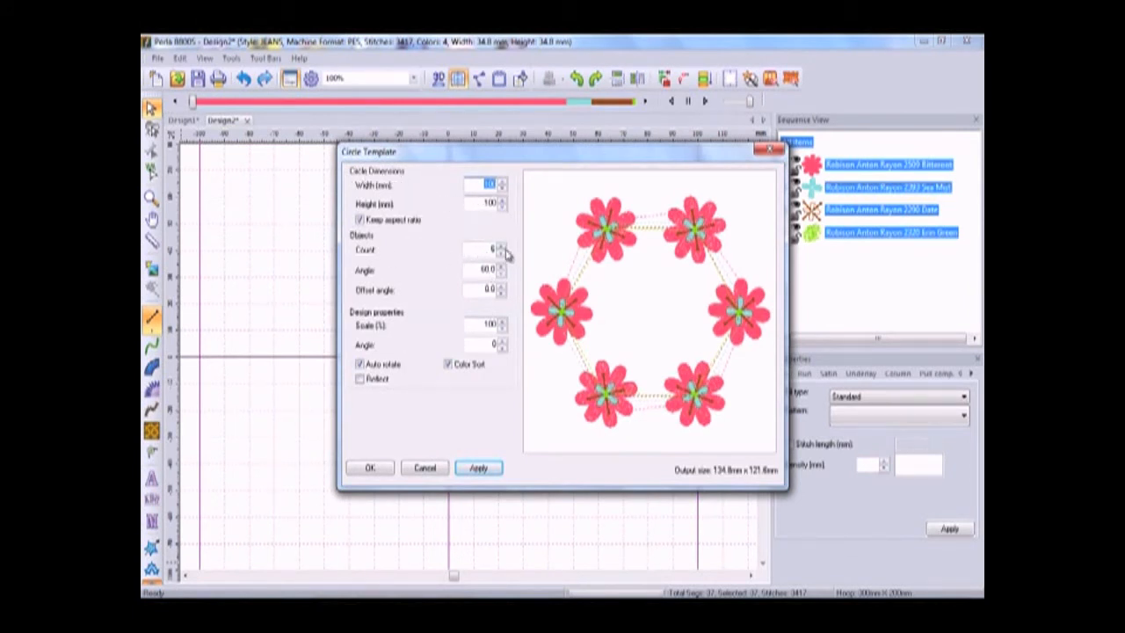
{"action": "left_click", "coordinate": [502, 246]}
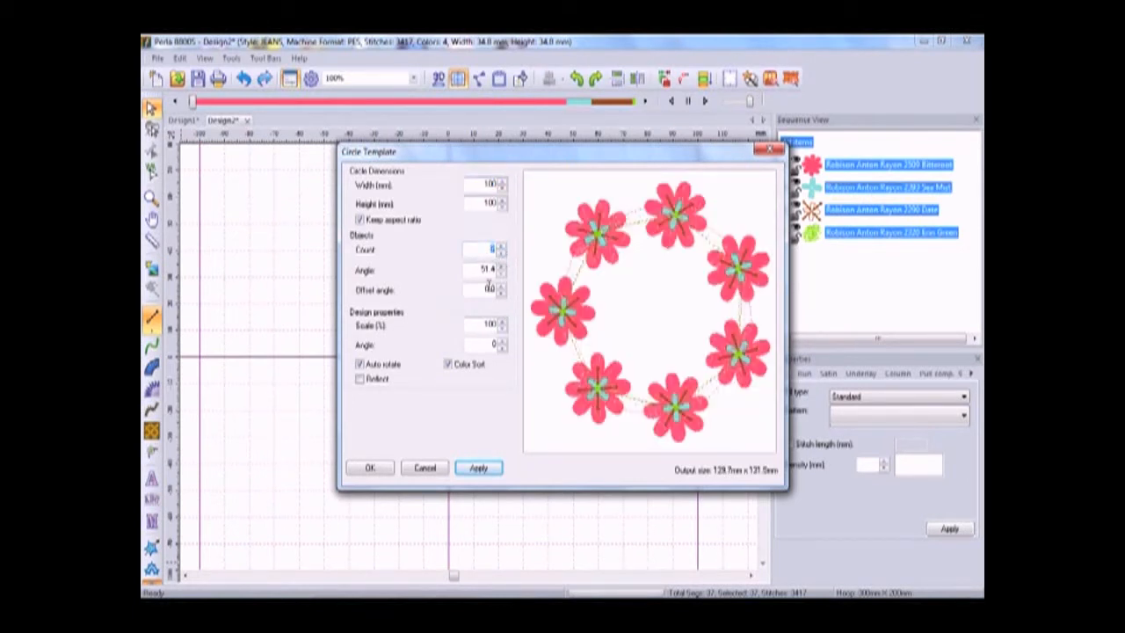
Step: Scale the flowers in the circle template to 90 %, place the arrangement and toggle the 3D stitch view
{"action": "left_click_drag", "start_coordinate": [496, 325], "coordinate": [477, 327]}
{"action": "type", "text": "90"}
{"action": "left_click", "coordinate": [478, 468]}
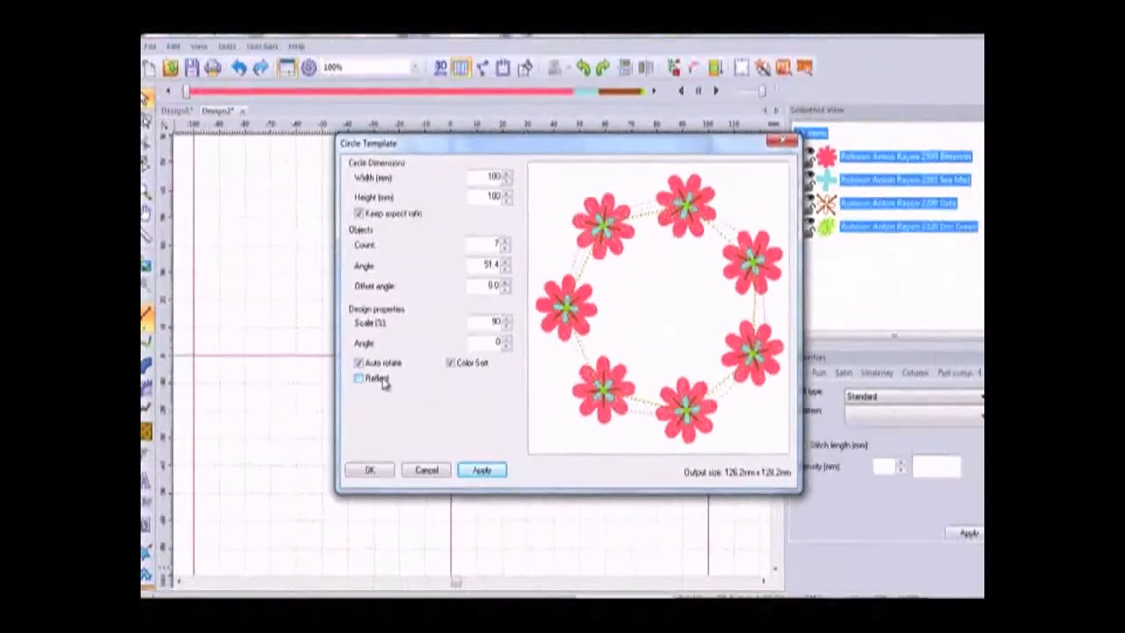
{"action": "left_click", "coordinate": [369, 468]}
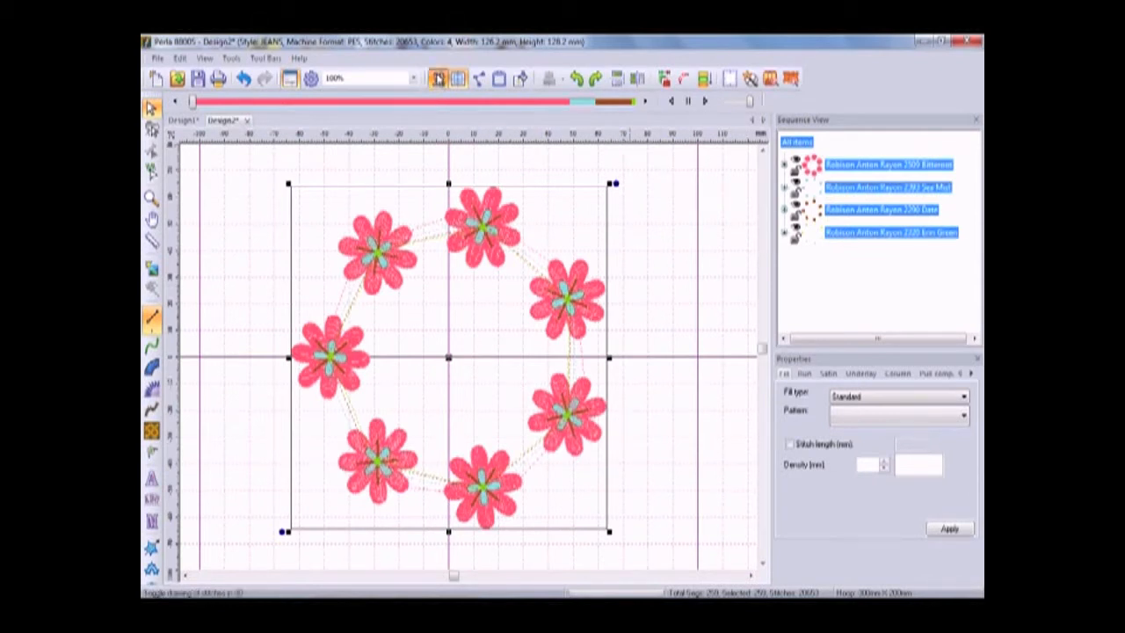
{"action": "left_click", "coordinate": [437, 78]}
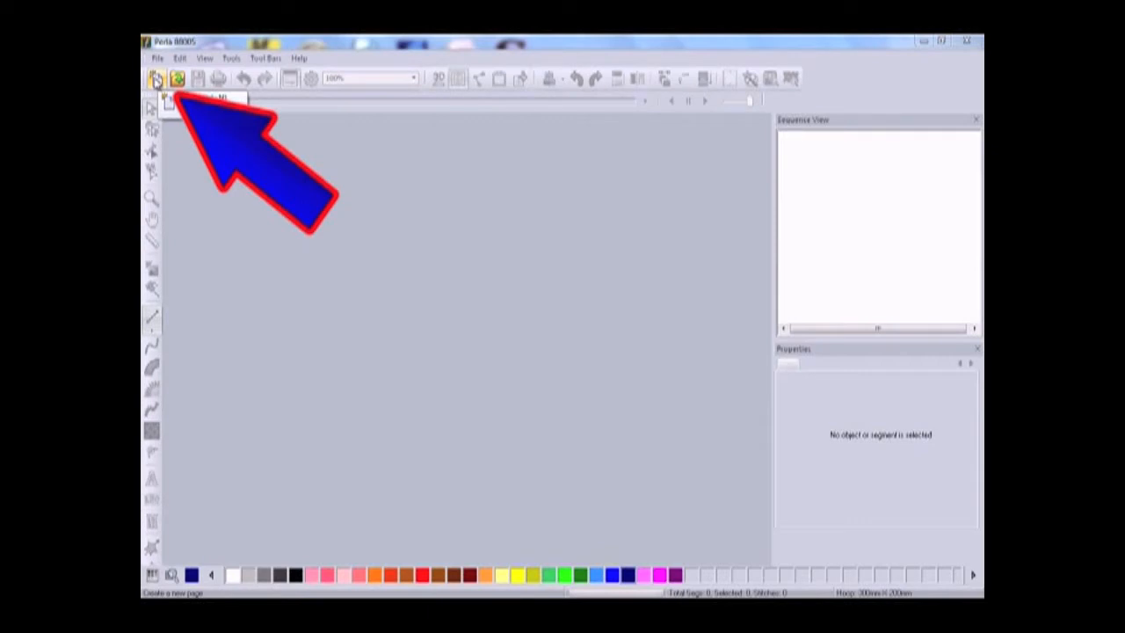
Step: Create a new design and confirm the JEANS recipe with the PES machine format in the program preferences
{"action": "left_click", "coordinate": [155, 80]}
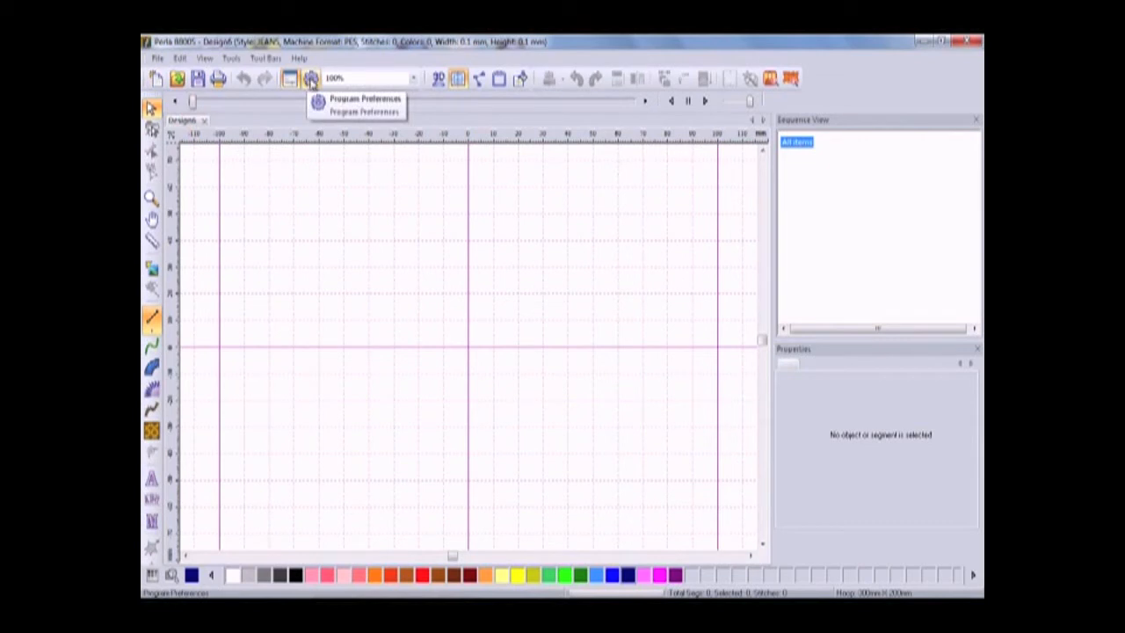
{"action": "left_click", "coordinate": [311, 79]}
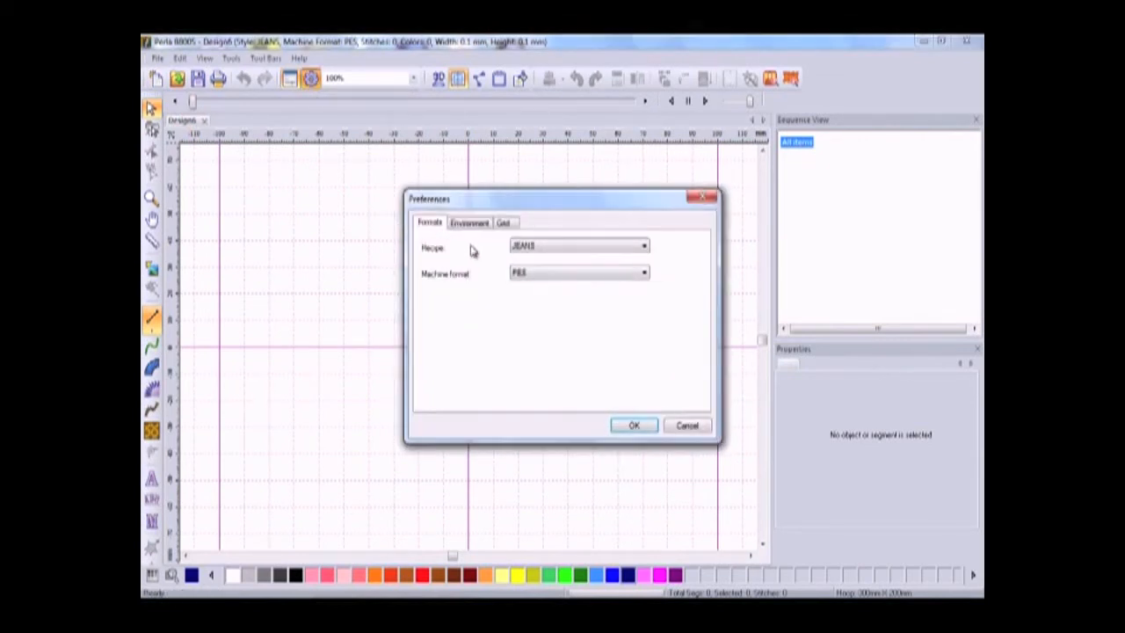
{"action": "left_click", "coordinate": [646, 248]}
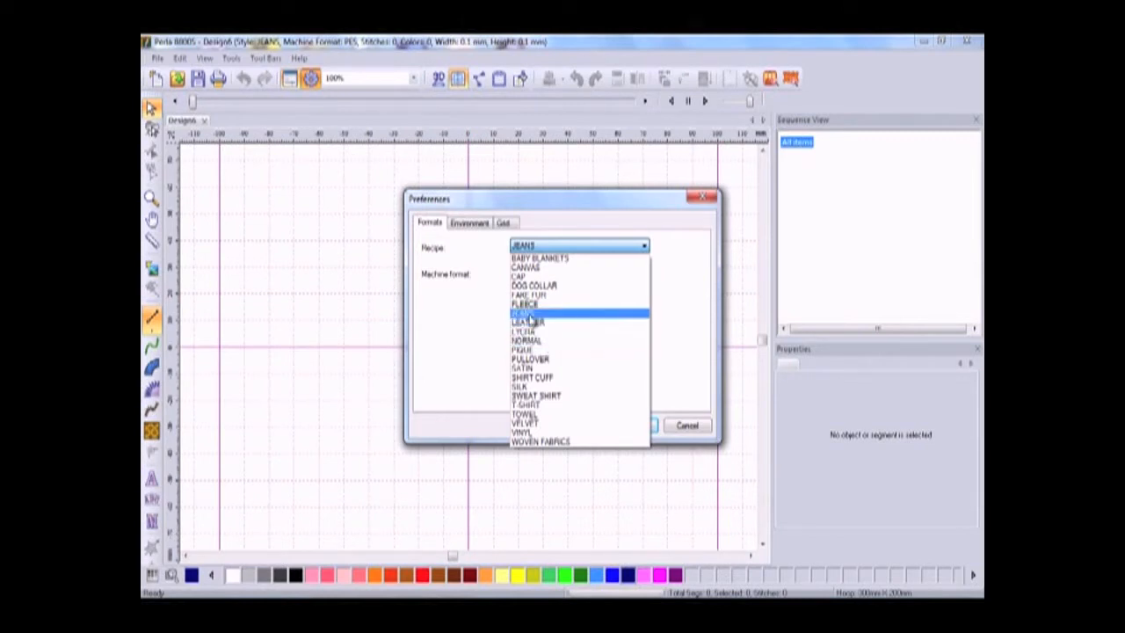
{"action": "left_click", "coordinate": [527, 313]}
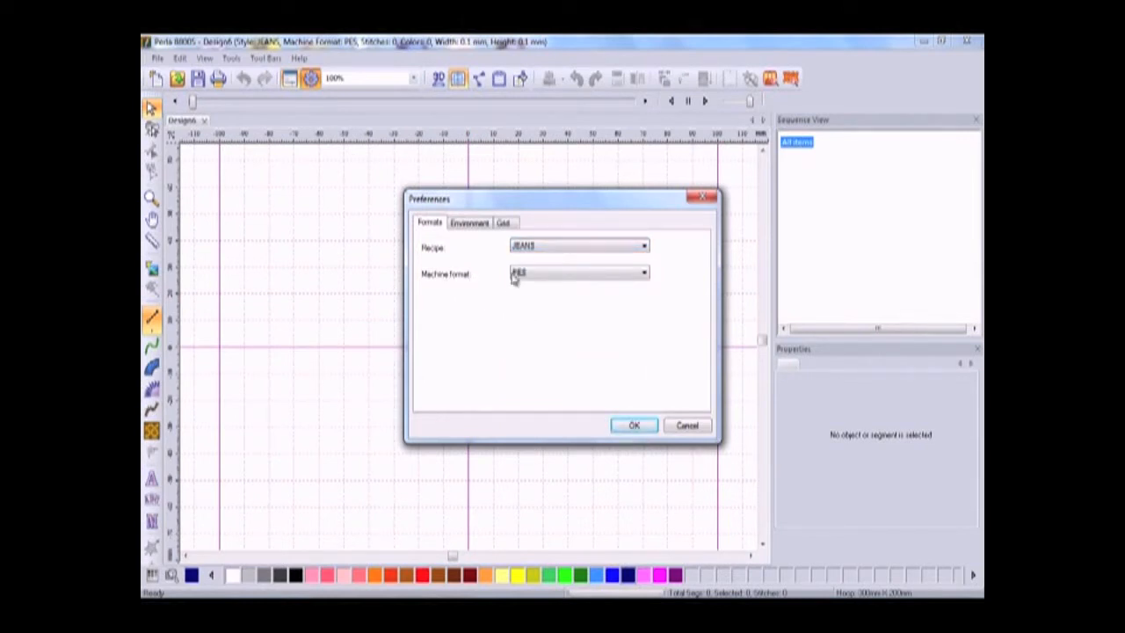
{"action": "left_click", "coordinate": [630, 426]}
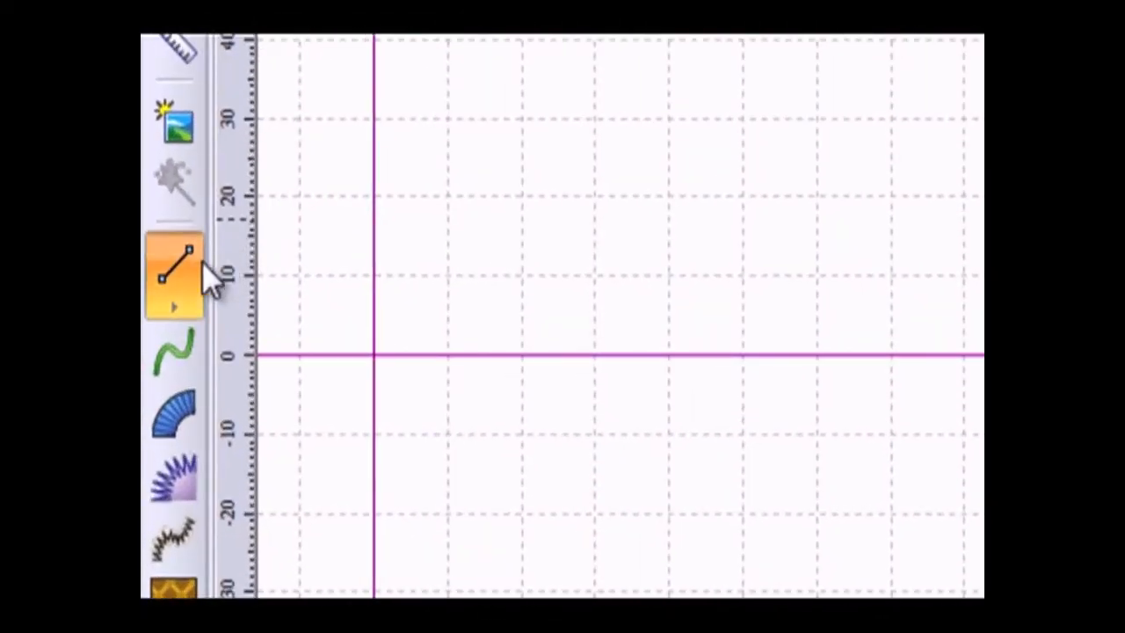
Step: Examine the available path input modes, including Line and Free, and keep Line as the active mode
{"action": "left_click", "coordinate": [178, 309]}
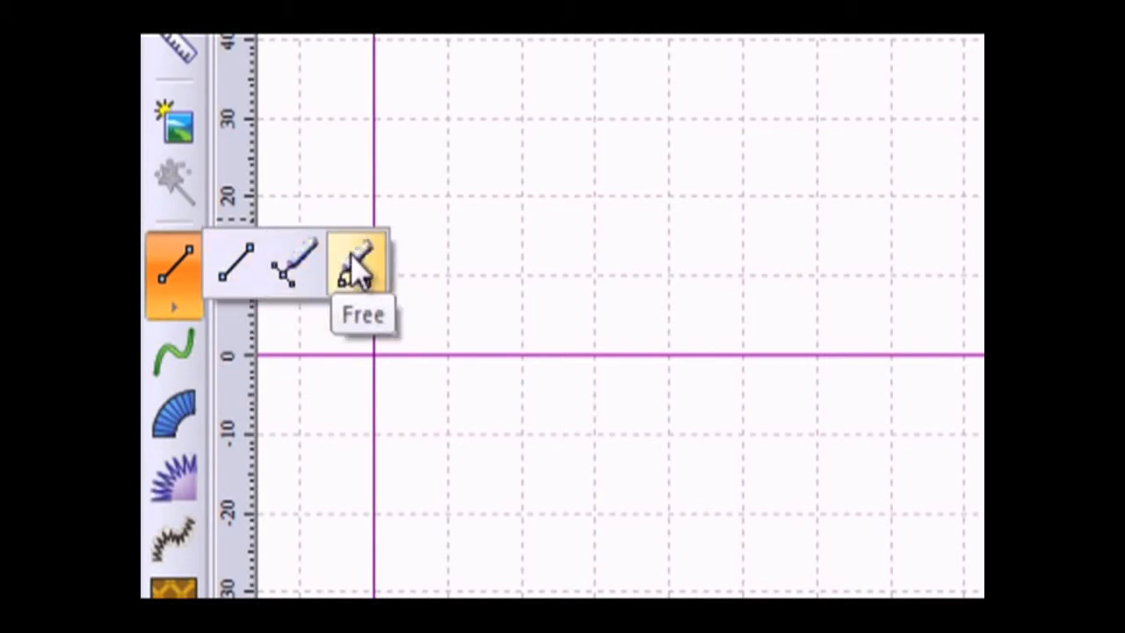
{"action": "left_click", "coordinate": [237, 271]}
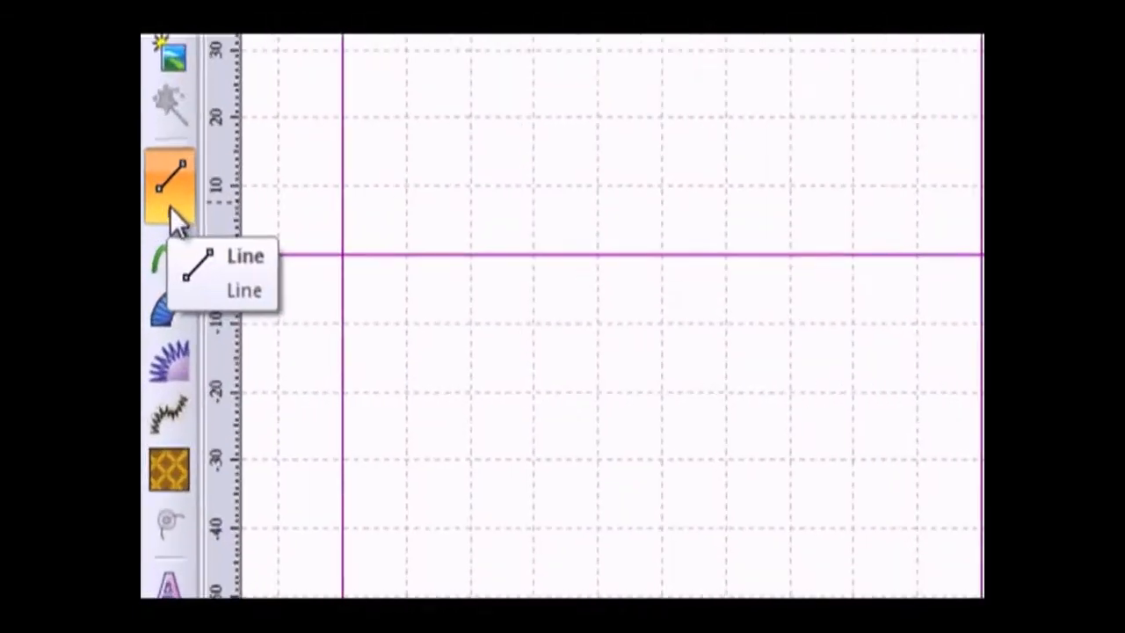
{"action": "left_click", "coordinate": [171, 218]}
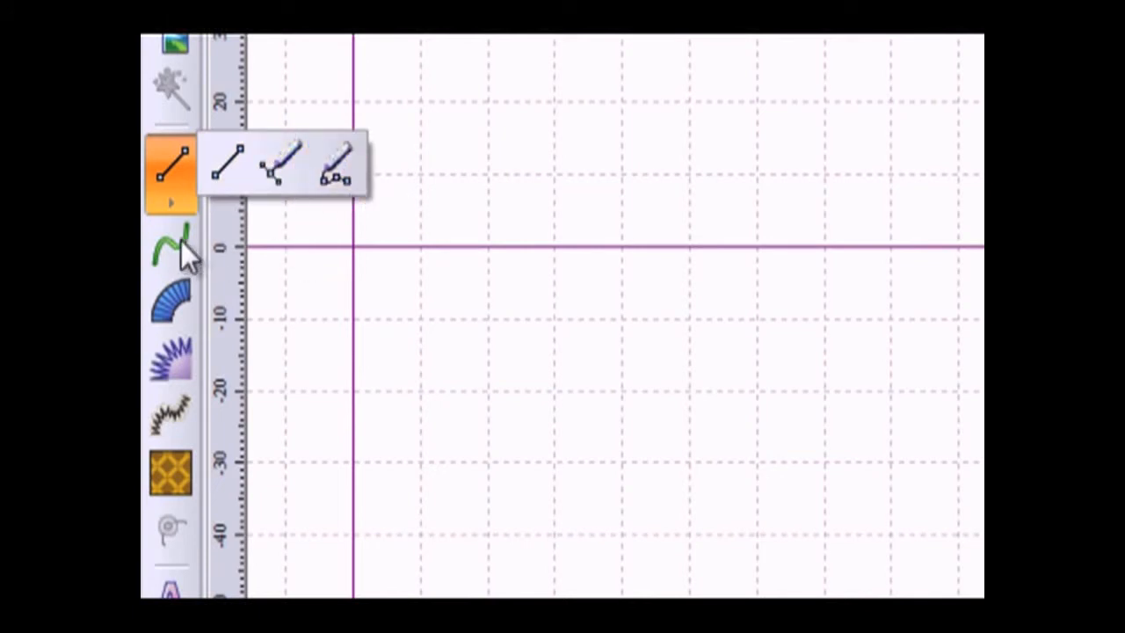
{"action": "left_click", "coordinate": [168, 160]}
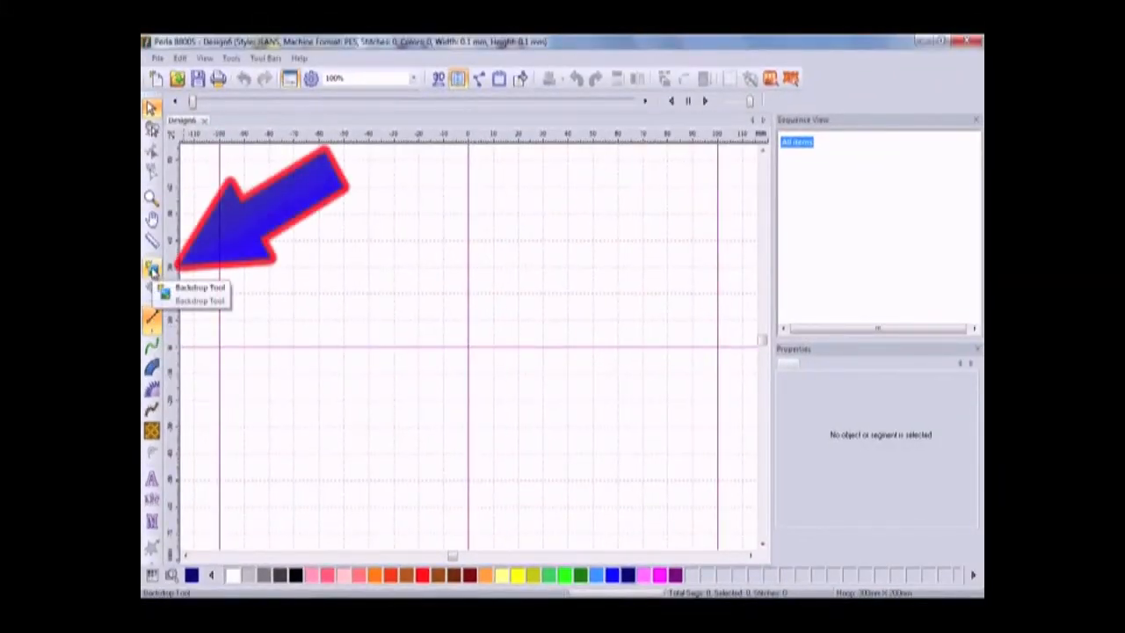
Step: Load the four-leaf clover image as a backdrop and lighten it to a pale green for tracing
{"action": "left_click", "coordinate": [152, 271]}
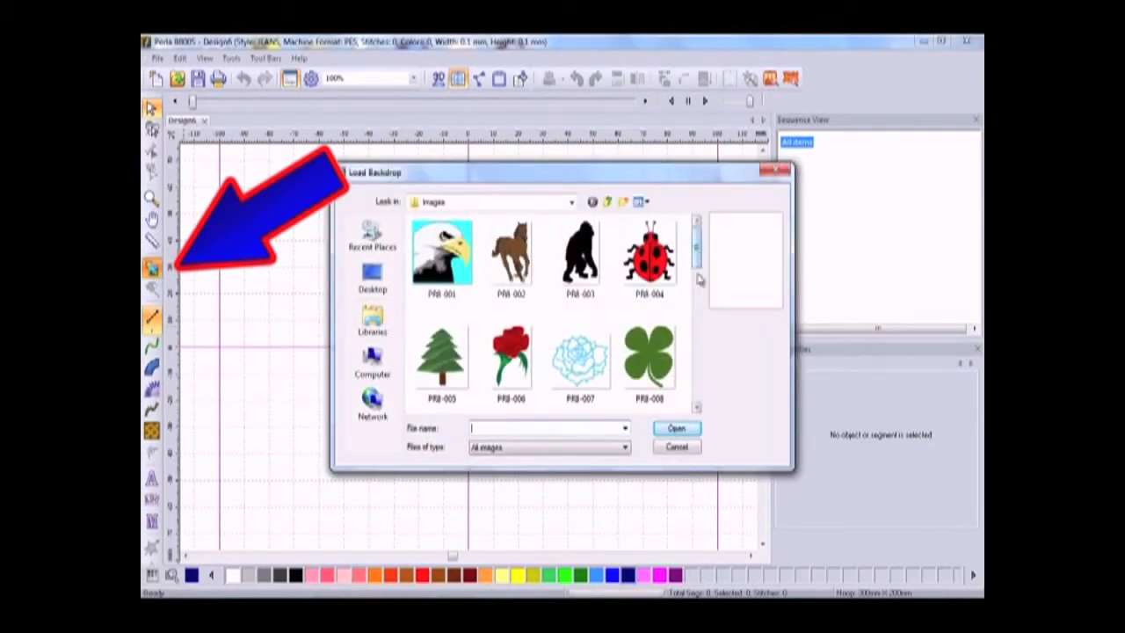
{"action": "left_click", "coordinate": [651, 364]}
{"action": "left_click", "coordinate": [676, 429]}
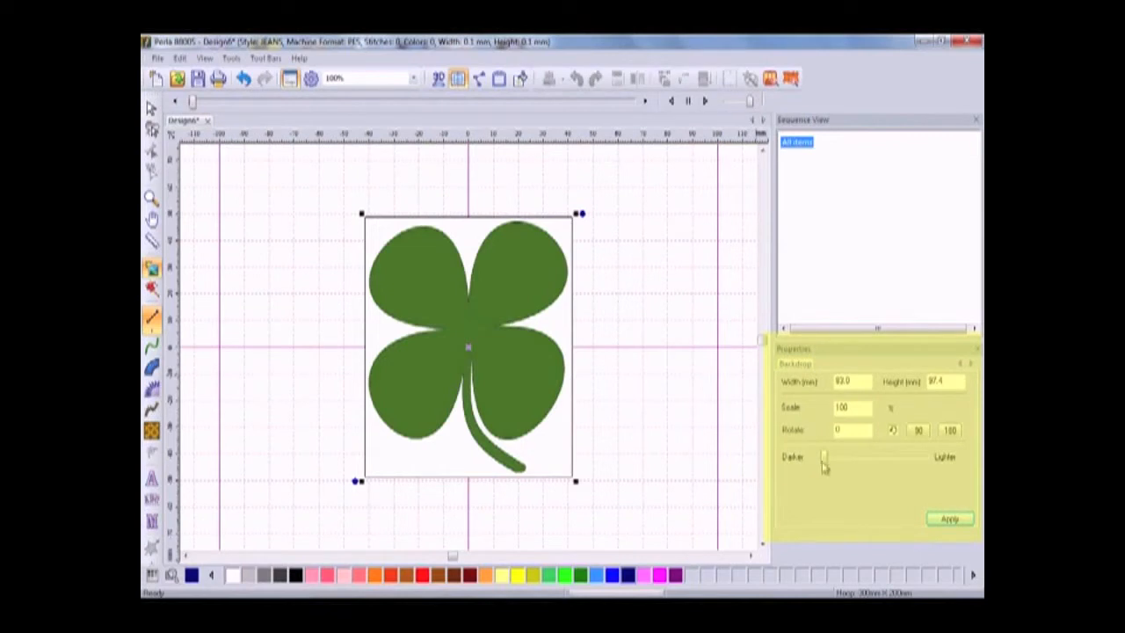
{"action": "left_click_drag", "start_coordinate": [823, 463], "coordinate": [863, 458]}
{"action": "left_click", "coordinate": [950, 521]}
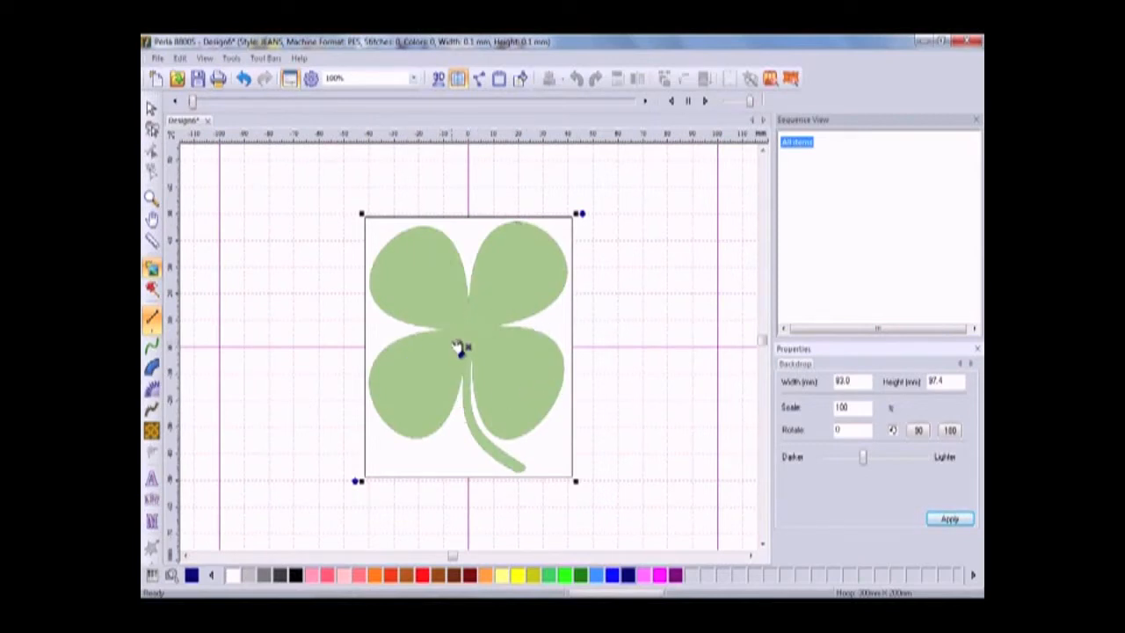
{"action": "left_click", "coordinate": [651, 481]}
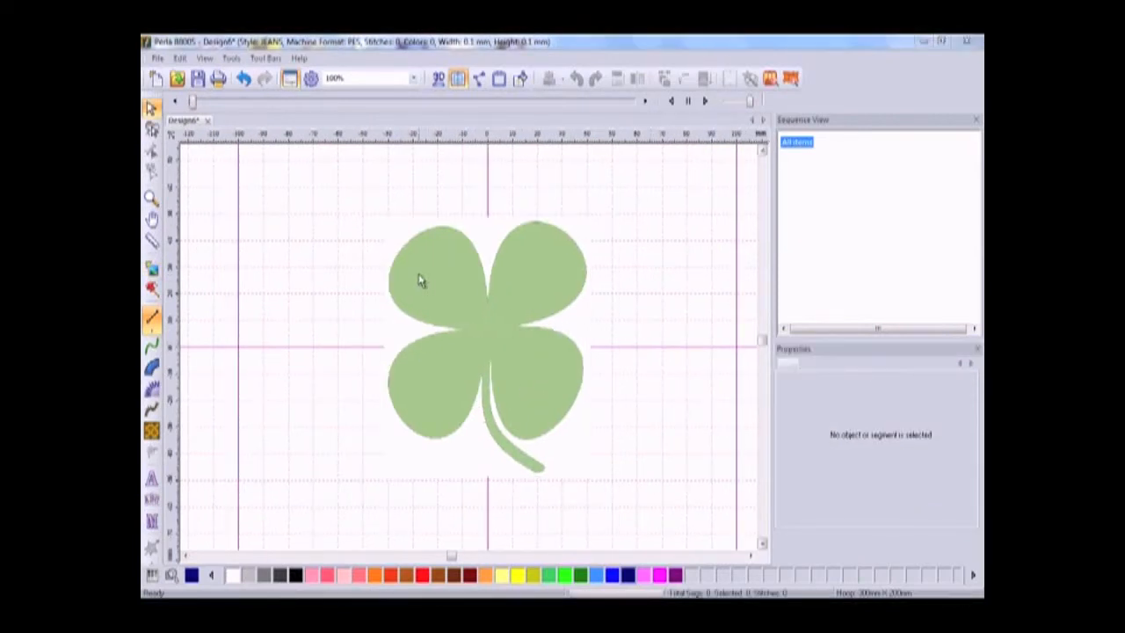
Step: Trace the upper-left clover leaf with a Run path, from the top centre notch around to the left notch, at 300% zoom
{"action": "left_click", "coordinate": [415, 79]}
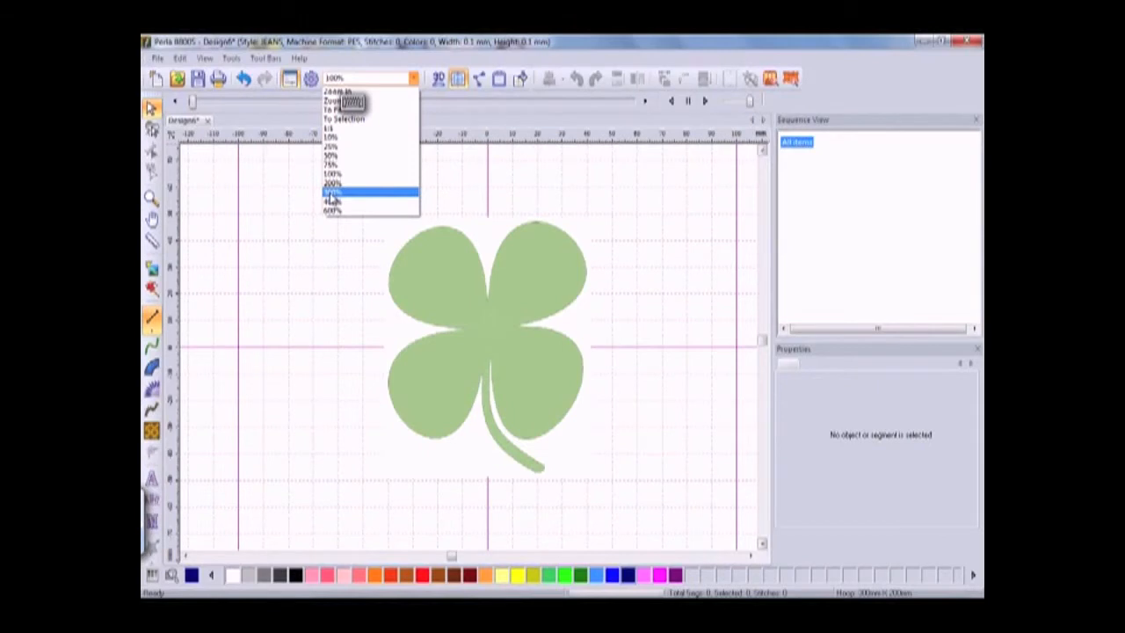
{"action": "left_click", "coordinate": [330, 192]}
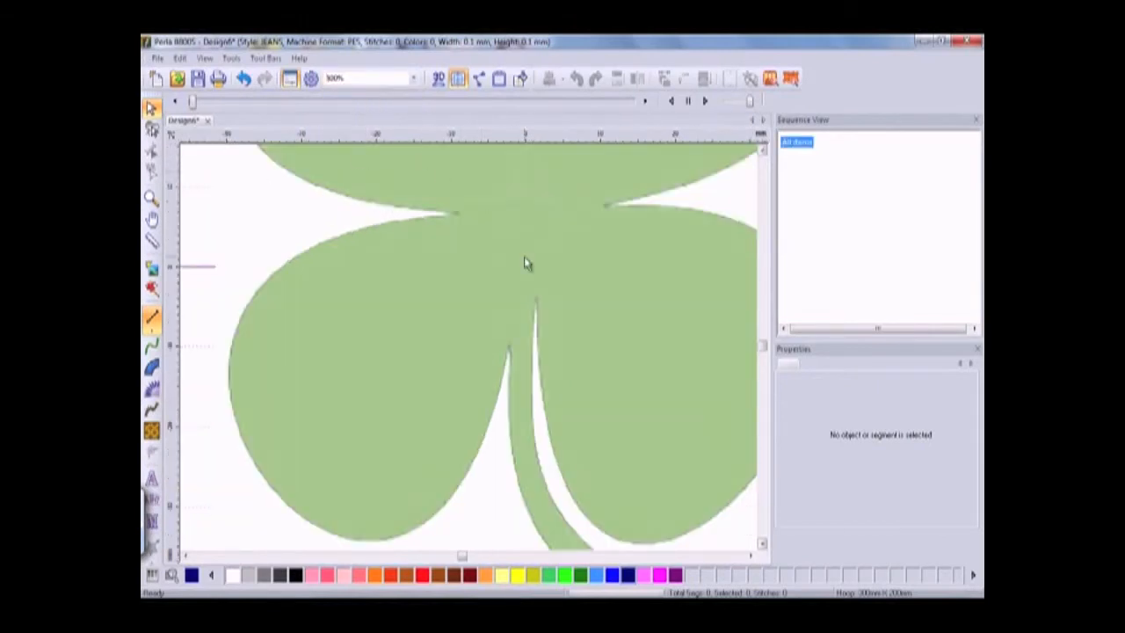
{"action": "scroll", "coordinate": [389, 176], "scroll_direction": "up", "scroll_amount": 10}
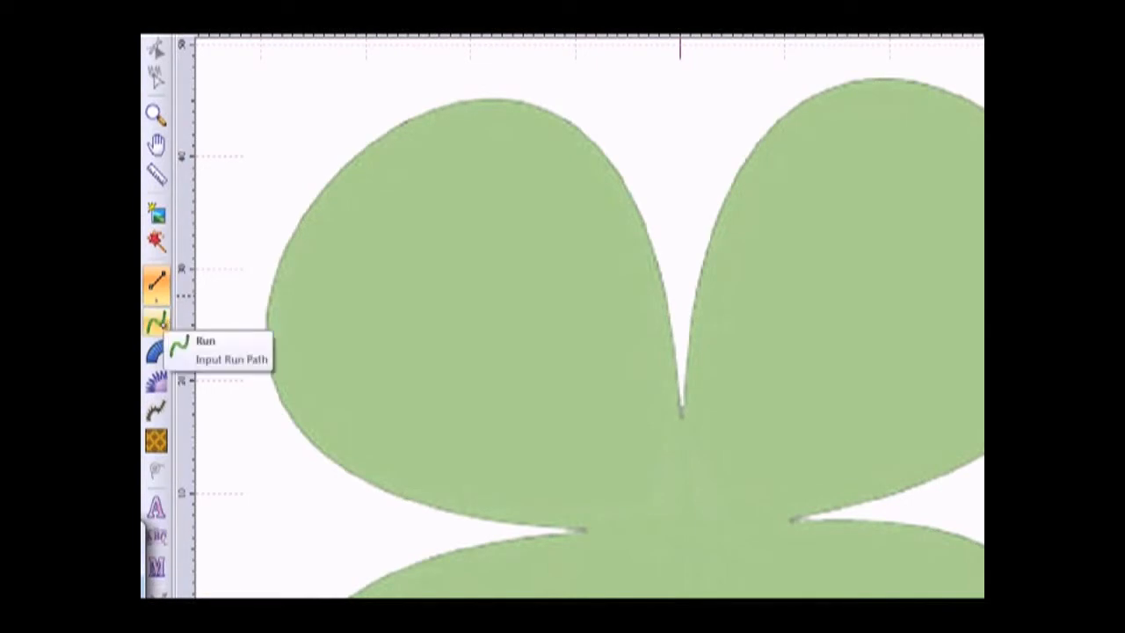
{"action": "left_click", "coordinate": [156, 323]}
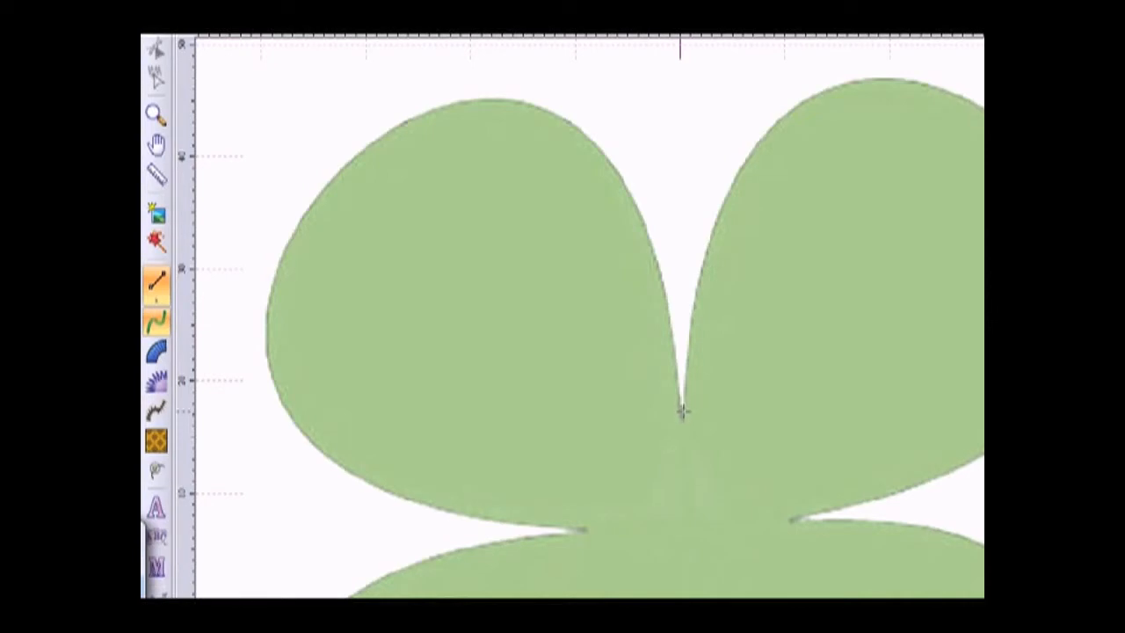
{"action": "left_click", "coordinate": [673, 355]}
{"action": "left_click", "coordinate": [663, 281], "text": "ctrl"}
{"action": "left_click", "coordinate": [627, 186], "text": "ctrl"}
{"action": "left_click", "coordinate": [567, 121], "text": "ctrl"}
{"action": "left_click", "coordinate": [482, 101], "text": "ctrl"}
{"action": "left_click", "coordinate": [390, 128], "text": "ctrl"}
{"action": "left_click", "coordinate": [308, 206], "text": "ctrl"}
{"action": "left_click", "coordinate": [270, 300], "text": "ctrl"}
{"action": "left_click", "coordinate": [279, 382], "text": "ctrl"}
{"action": "left_click", "coordinate": [319, 442], "text": "ctrl"}
{"action": "left_click", "coordinate": [379, 484], "text": "ctrl"}
{"action": "left_click", "coordinate": [452, 511], "text": "ctrl"}
{"action": "left_click", "coordinate": [507, 523], "text": "ctrl"}
{"action": "left_click", "coordinate": [545, 524], "text": "ctrl"}
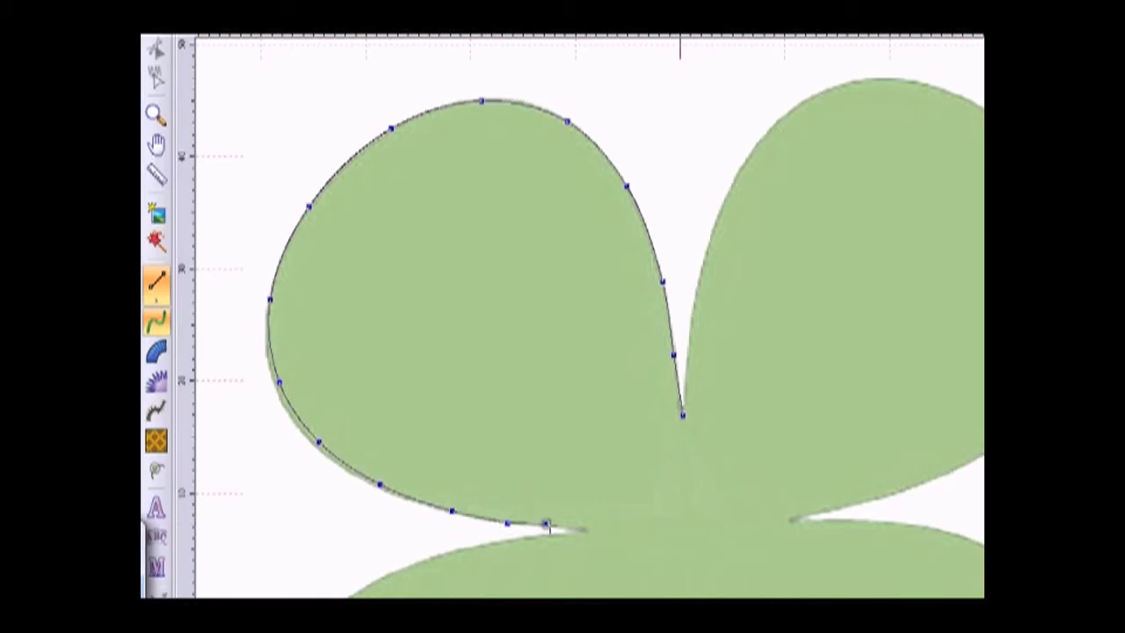
{"action": "left_click", "coordinate": [586, 527]}
Step: Continue the run path with curve points around the lower-left leaf, from the left notch up towards the stem
{"action": "left_click", "coordinate": [531, 537]}
{"action": "left_click", "coordinate": [460, 545], "text": "ctrl"}
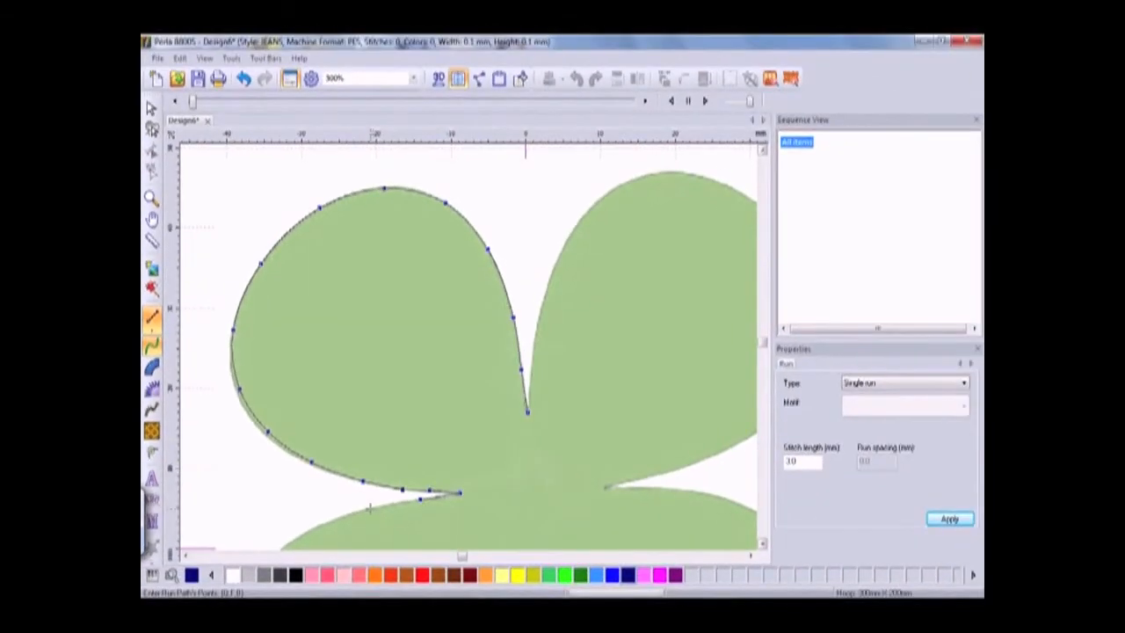
{"action": "left_click", "coordinate": [310, 530]}
{"action": "left_click", "coordinate": [285, 546]}
{"action": "scroll", "coordinate": [284, 551], "scroll_direction": "down", "scroll_amount": 9}
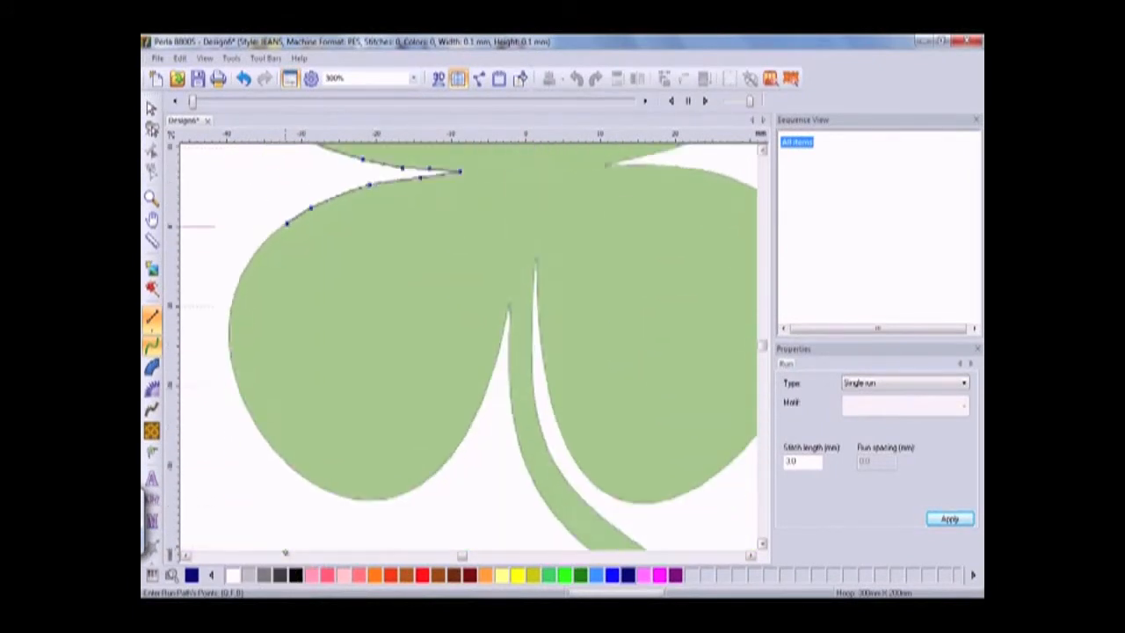
{"action": "left_click", "coordinate": [255, 214], "text": "ctrl"}
{"action": "left_click", "coordinate": [232, 269], "text": "ctrl"}
{"action": "left_click", "coordinate": [234, 335], "text": "ctrl"}
{"action": "left_click", "coordinate": [266, 396], "text": "ctrl"}
{"action": "left_click", "coordinate": [305, 436], "text": "ctrl"}
{"action": "left_click", "coordinate": [361, 459], "text": "ctrl"}
{"action": "left_click", "coordinate": [418, 449], "text": "ctrl"}
{"action": "left_click", "coordinate": [462, 402], "text": "ctrl"}
{"action": "left_click", "coordinate": [491, 340], "text": "ctrl"}
{"action": "left_click", "coordinate": [500, 301], "text": "ctrl"}
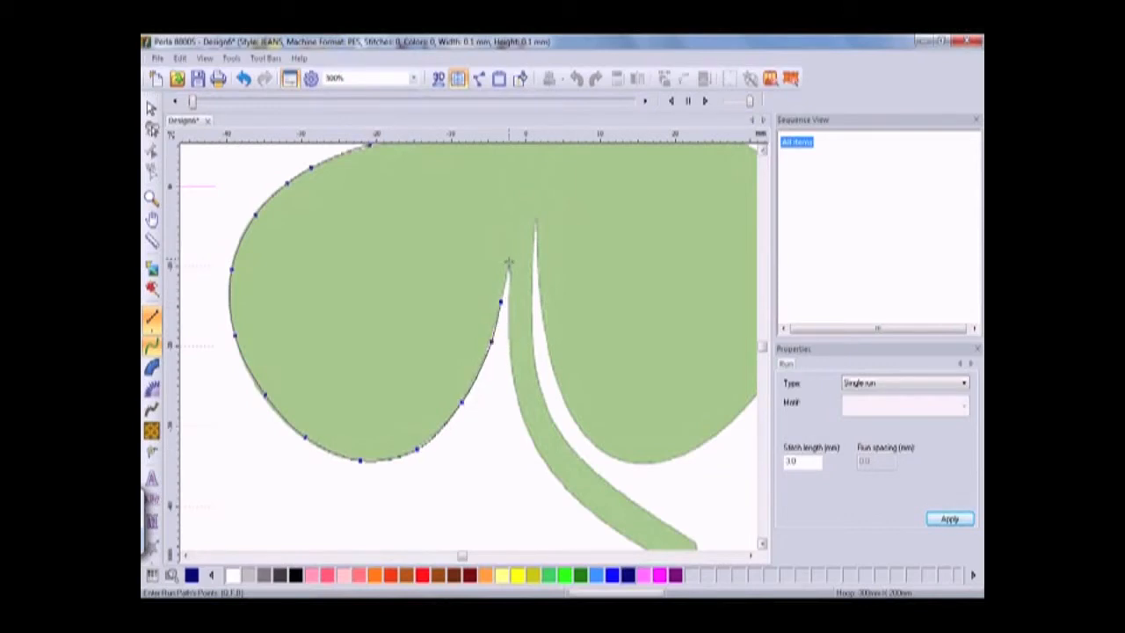
Step: Continue the run path down the stem's left edge, around its rounded end and back up its right edge
{"action": "left_click", "coordinate": [511, 370], "text": "ctrl"}
{"action": "left_click", "coordinate": [524, 428], "text": "ctrl"}
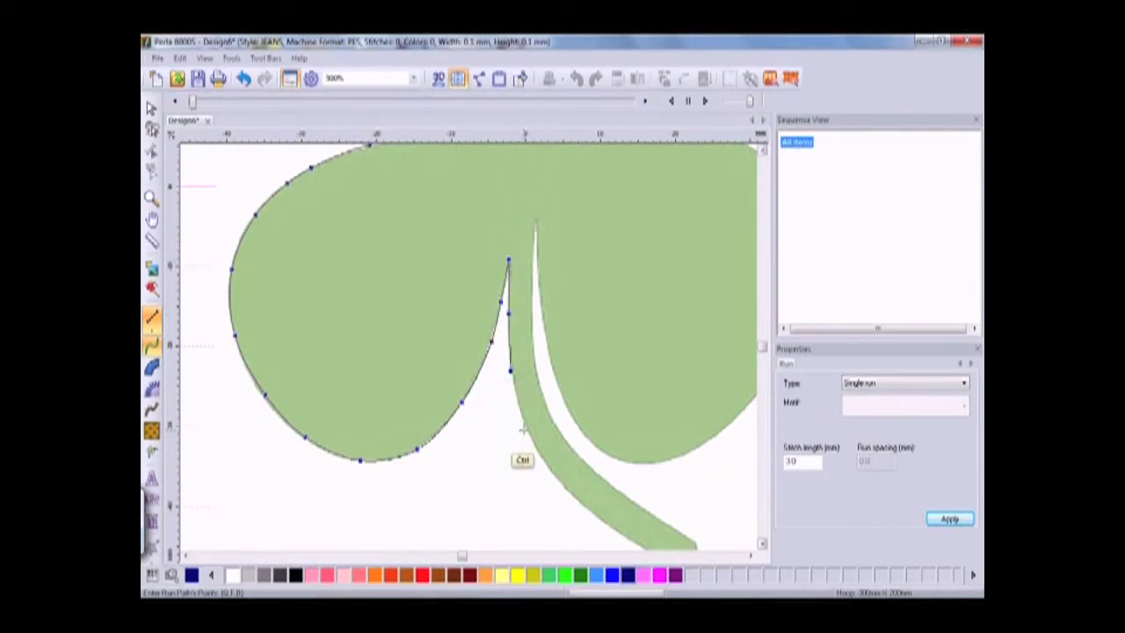
{"action": "left_click", "coordinate": [560, 484], "text": "ctrl"}
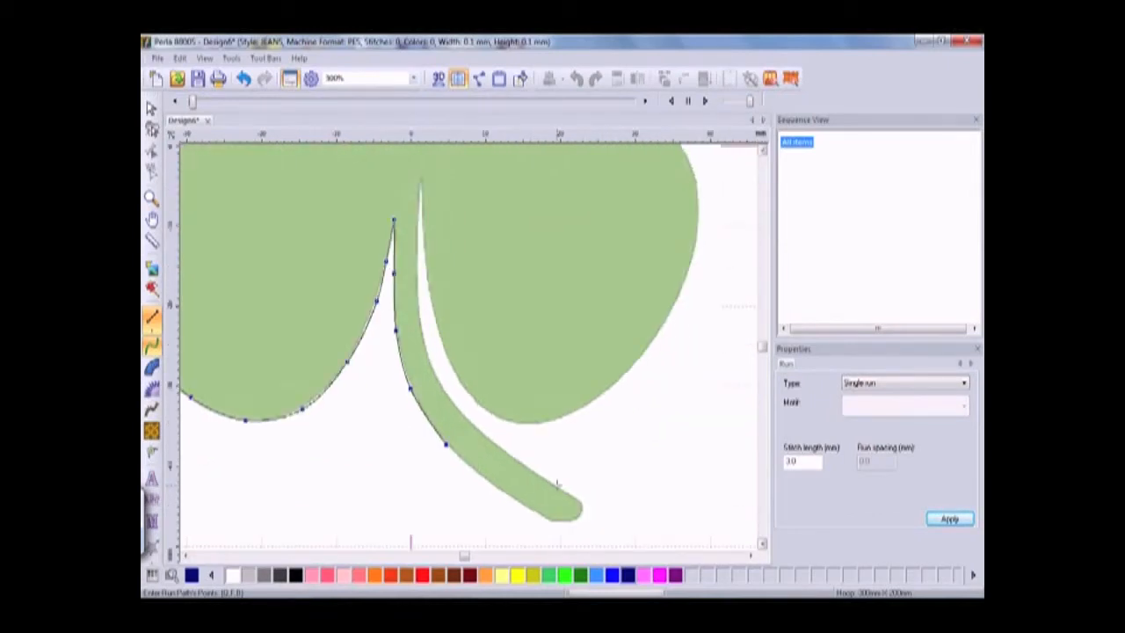
{"action": "left_click", "coordinate": [486, 477], "text": "ctrl"}
{"action": "left_click", "coordinate": [521, 502], "text": "ctrl"}
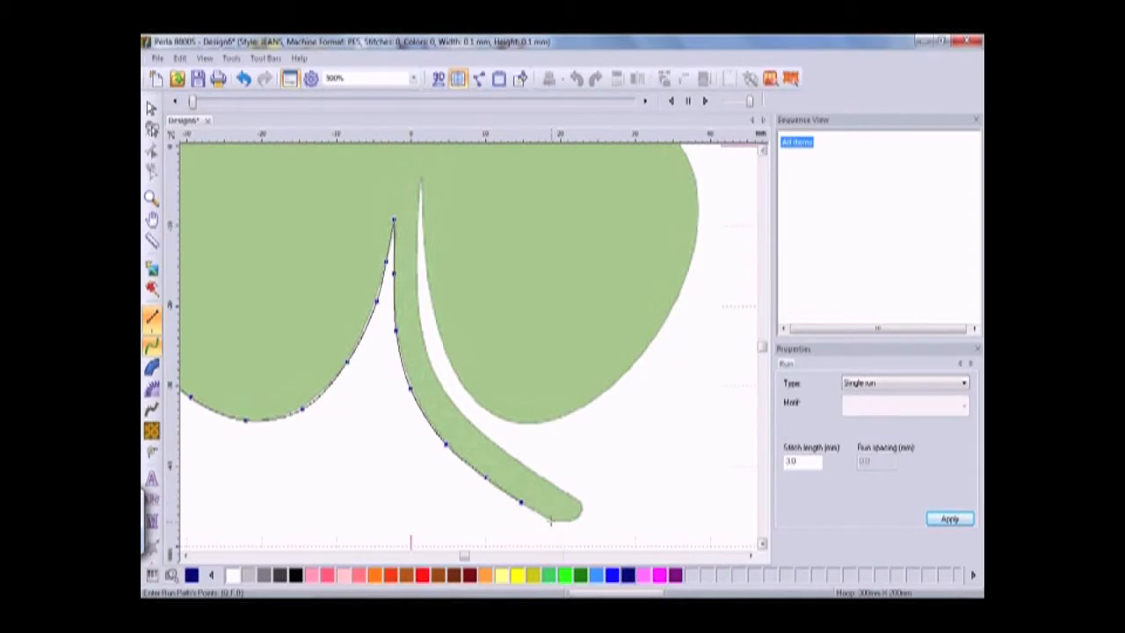
{"action": "left_click", "coordinate": [578, 515], "text": "ctrl"}
{"action": "left_click", "coordinate": [580, 504], "text": "ctrl"}
{"action": "left_click", "coordinate": [558, 489], "text": "ctrl"}
{"action": "left_click", "coordinate": [521, 464], "text": "ctrl"}
{"action": "left_click", "coordinate": [473, 426], "text": "ctrl"}
{"action": "left_click", "coordinate": [437, 380], "text": "ctrl"}
{"action": "left_click", "coordinate": [420, 324], "text": "ctrl"}
{"action": "left_click", "coordinate": [415, 257], "text": "ctrl"}
{"action": "left_click", "coordinate": [417, 216], "text": "ctrl"}
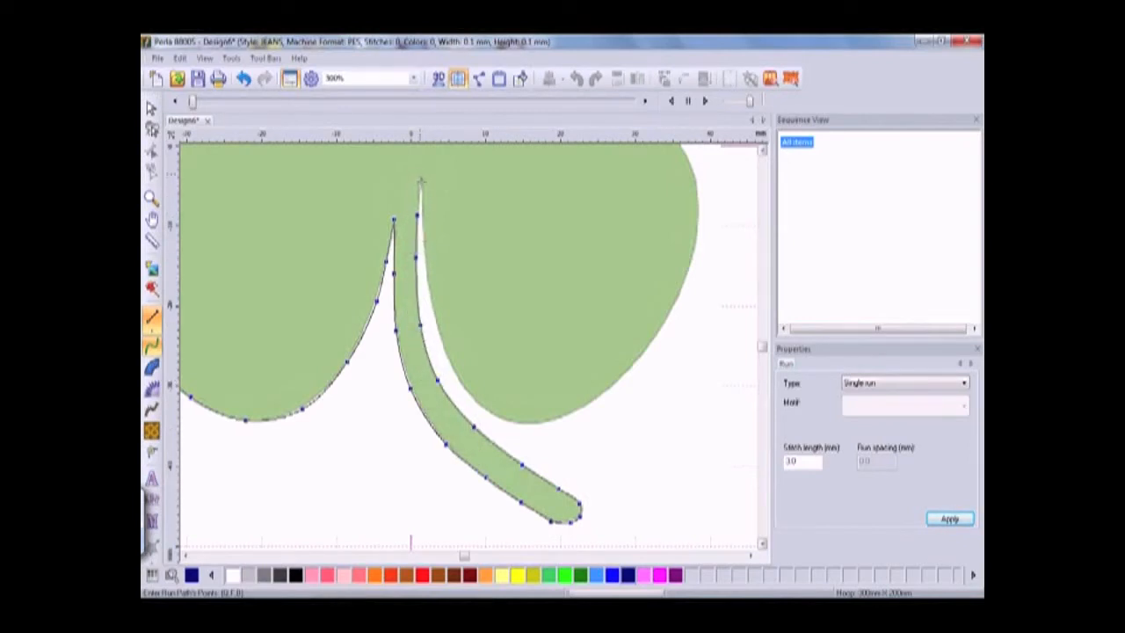
Step: Continue the run path with curve points around the lower-right leaf to the notch between the two right leaves
{"action": "left_click", "coordinate": [430, 298], "text": "ctrl"}
{"action": "left_click", "coordinate": [442, 353], "text": "ctrl"}
{"action": "left_click", "coordinate": [469, 395], "text": "ctrl"}
{"action": "left_click", "coordinate": [515, 422], "text": "ctrl"}
{"action": "left_click", "coordinate": [575, 411], "text": "ctrl"}
{"action": "left_click", "coordinate": [627, 371], "text": "ctrl"}
{"action": "left_click", "coordinate": [668, 313], "text": "ctrl"}
{"action": "left_click", "coordinate": [694, 253], "text": "ctrl"}
{"action": "left_click", "coordinate": [694, 177], "text": "ctrl"}
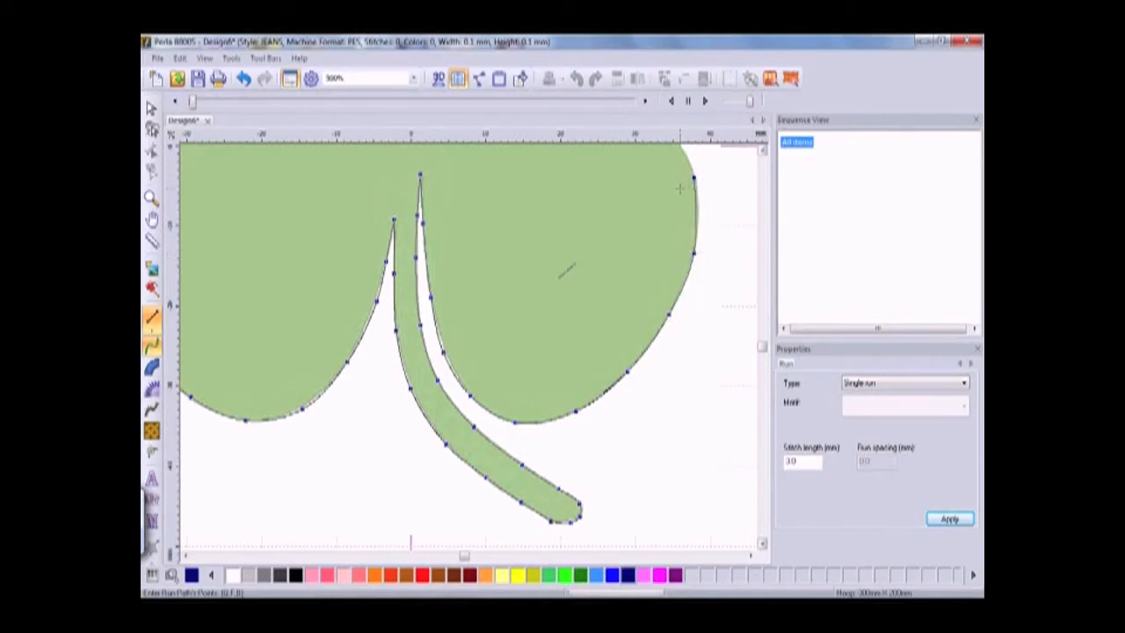
{"action": "scroll", "coordinate": [679, 187], "scroll_direction": "up", "scroll_amount": 8}
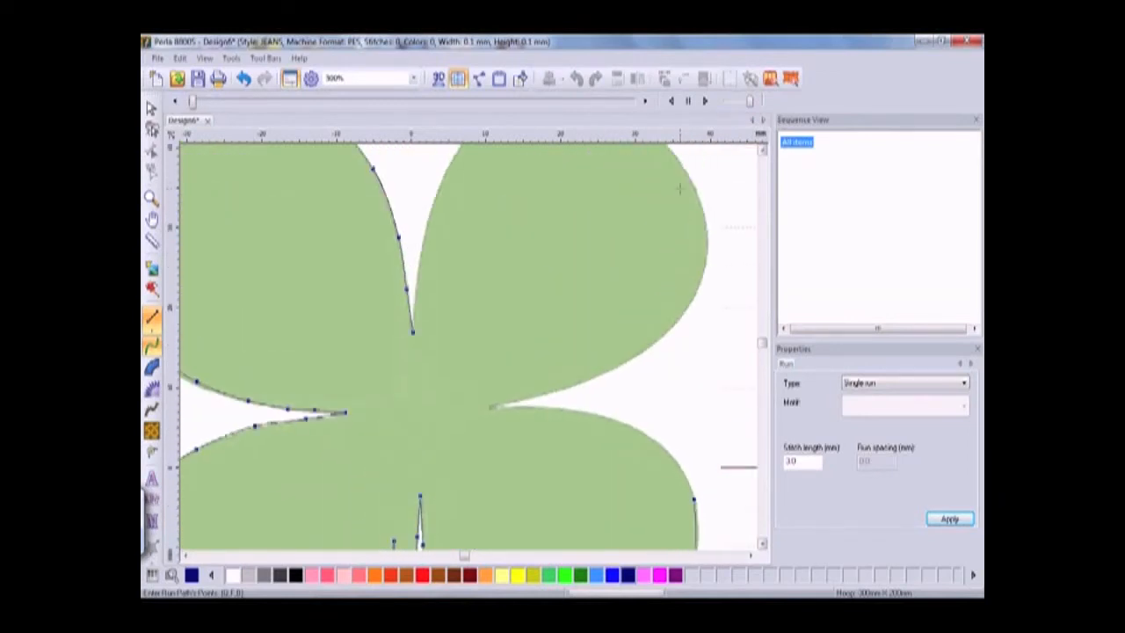
{"action": "scroll", "coordinate": [679, 188], "scroll_direction": "up", "scroll_amount": 1}
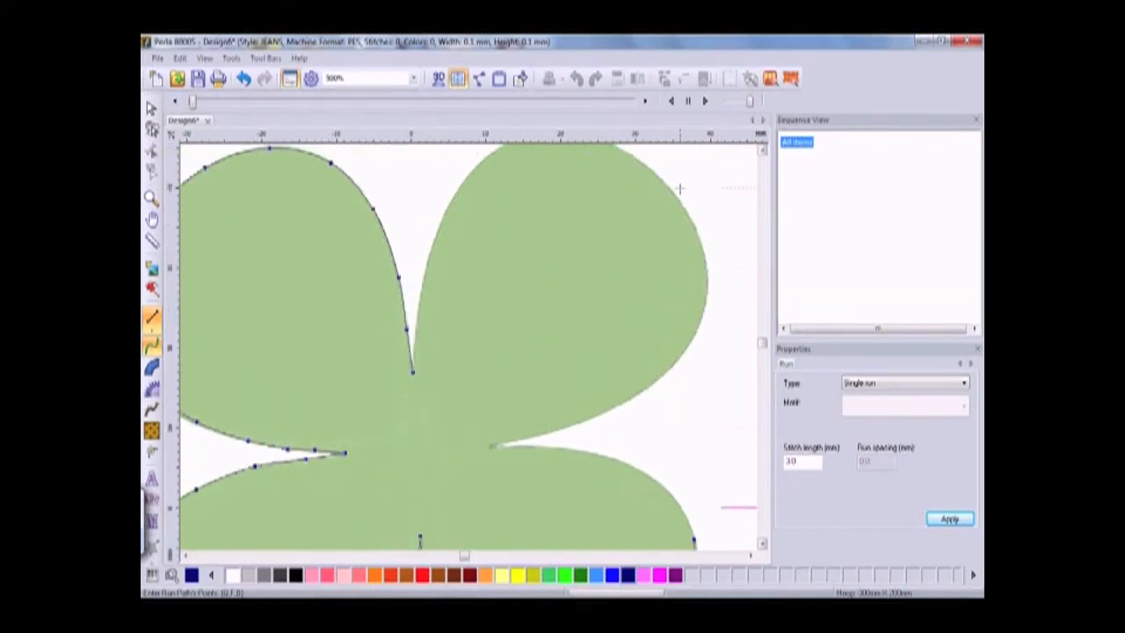
{"action": "left_click", "coordinate": [679, 502], "text": "ctrl"}
{"action": "left_click", "coordinate": [622, 461], "text": "ctrl"}
{"action": "left_click", "coordinate": [565, 448], "text": "ctrl"}
{"action": "left_click", "coordinate": [521, 447], "text": "ctrl"}
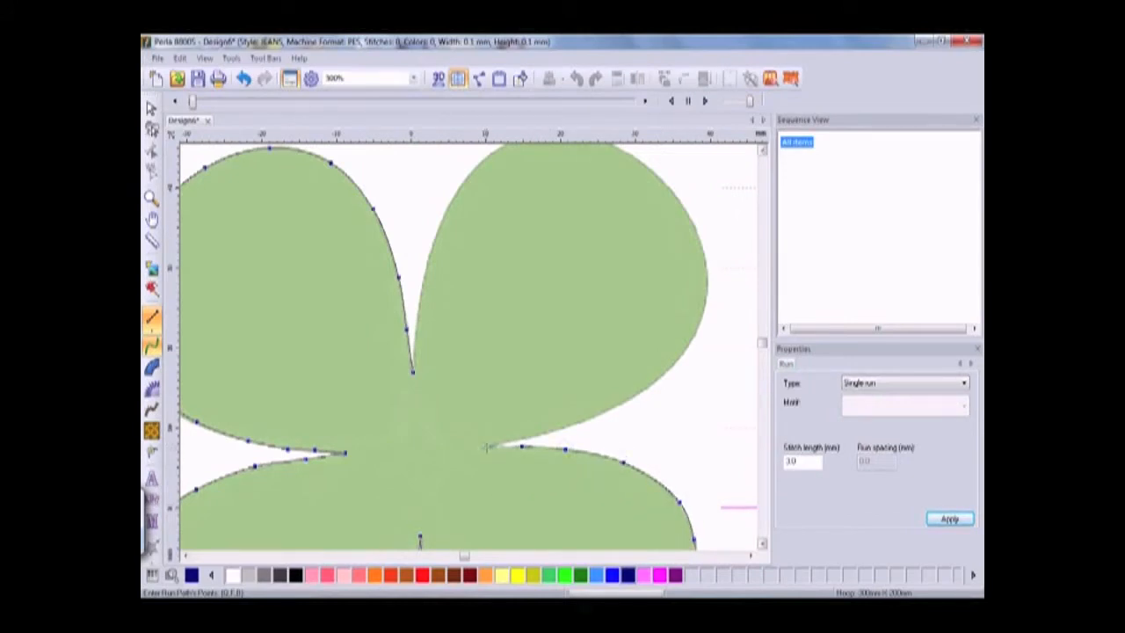
Step: Trace the upper-right leaf back to the top centre notch and close the clover outline with Close Shape
{"action": "left_click", "coordinate": [592, 417], "text": "ctrl"}
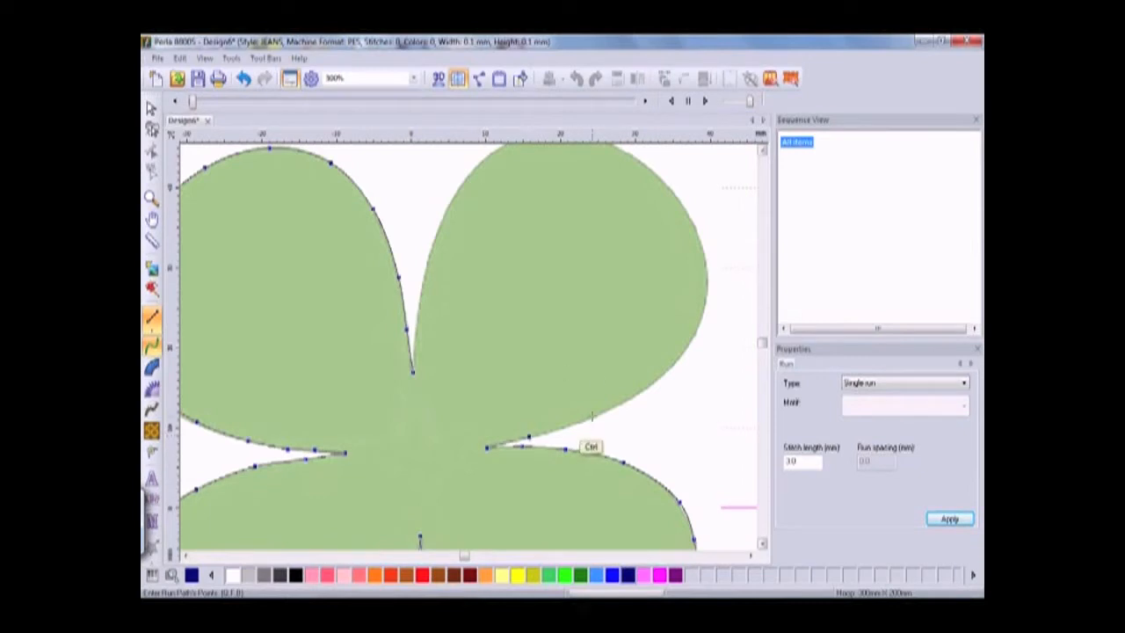
{"action": "left_click", "coordinate": [645, 390], "text": "ctrl"}
{"action": "left_click", "coordinate": [685, 353], "text": "ctrl"}
{"action": "left_click", "coordinate": [706, 282], "text": "ctrl"}
{"action": "left_click", "coordinate": [690, 223], "text": "ctrl"}
{"action": "left_click", "coordinate": [641, 165], "text": "ctrl"}
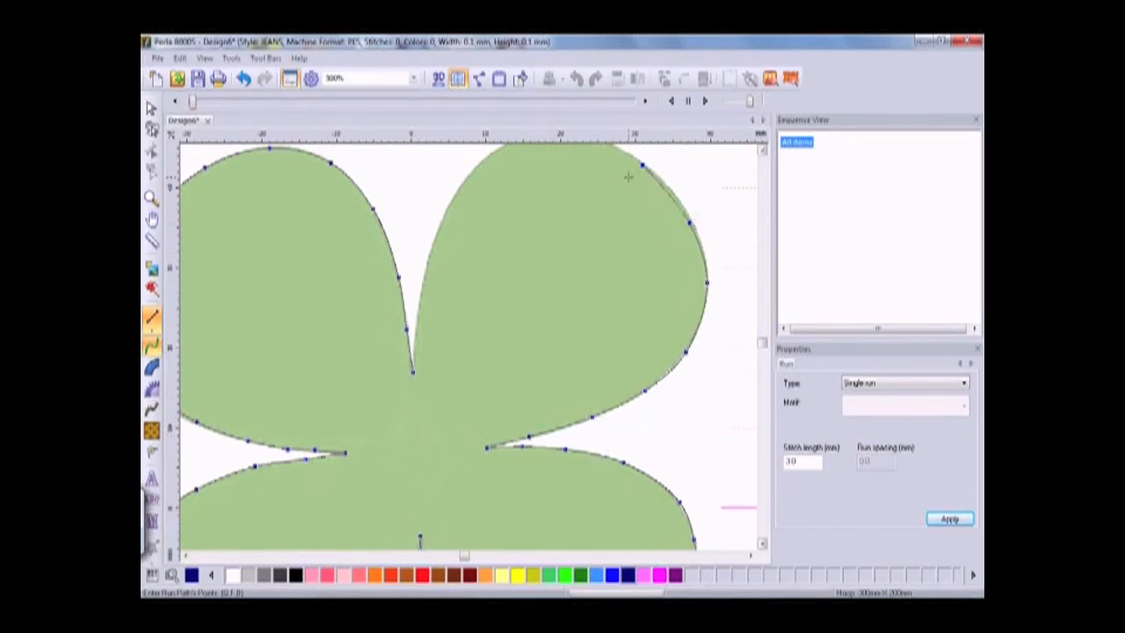
{"action": "scroll", "coordinate": [628, 176], "scroll_direction": "up", "scroll_amount": 3}
{"action": "left_click", "coordinate": [597, 260], "text": "ctrl"}
{"action": "left_click", "coordinate": [534, 255], "text": "ctrl"}
{"action": "left_click", "coordinate": [483, 282], "text": "ctrl"}
{"action": "left_click", "coordinate": [447, 328], "text": "ctrl"}
{"action": "left_click", "coordinate": [427, 382], "text": "ctrl"}
{"action": "left_click", "coordinate": [417, 428], "text": "ctrl"}
{"action": "left_click", "coordinate": [414, 462], "text": "ctrl"}
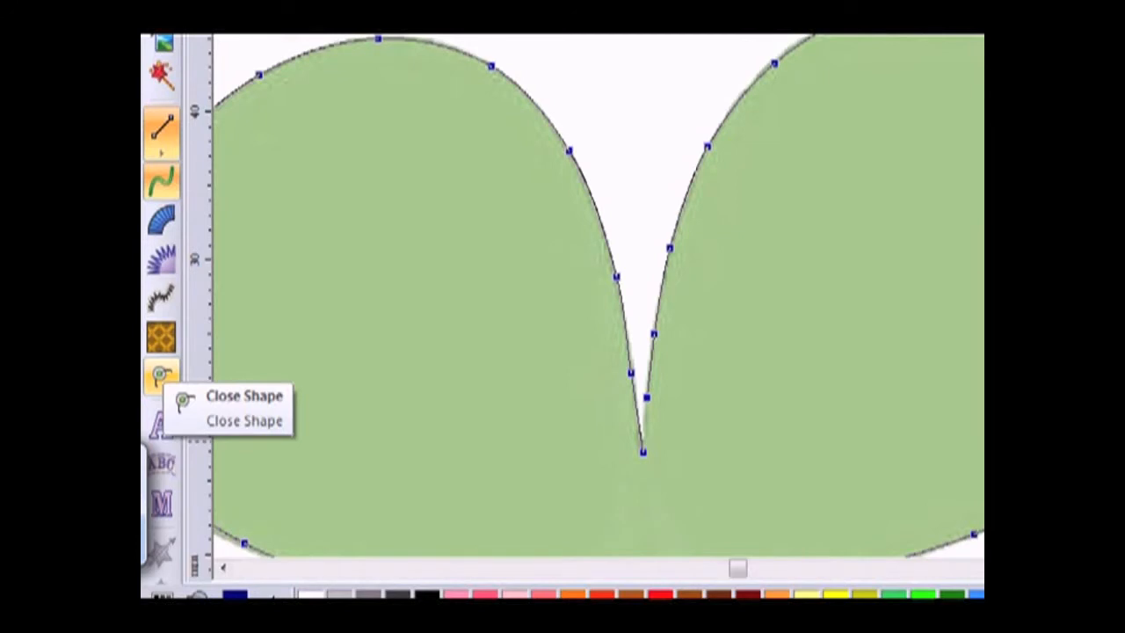
{"action": "left_click", "coordinate": [163, 376]}
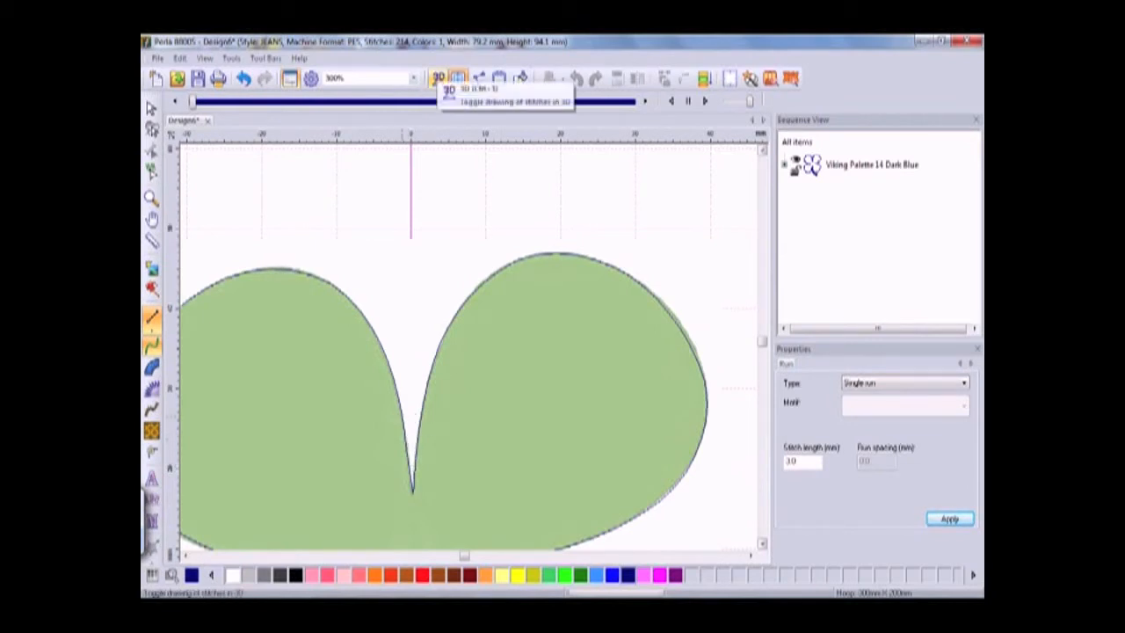
Step: Turn on the 3D stitch view, select the clover outline and recolor it light blue
{"action": "left_click", "coordinate": [438, 78]}
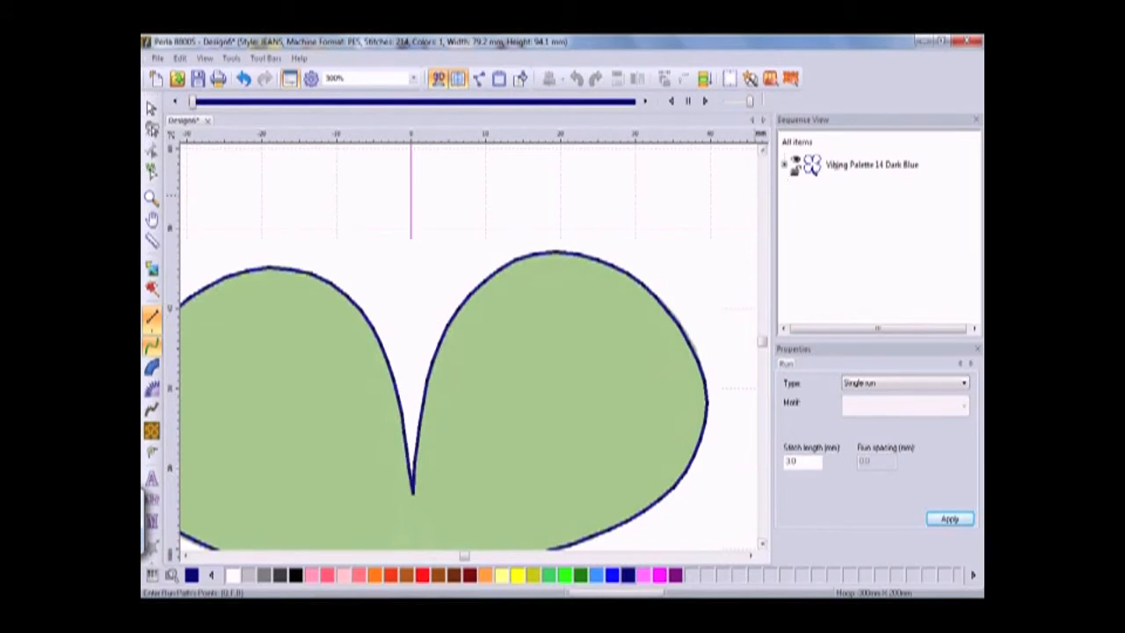
{"action": "left_click", "coordinate": [152, 108]}
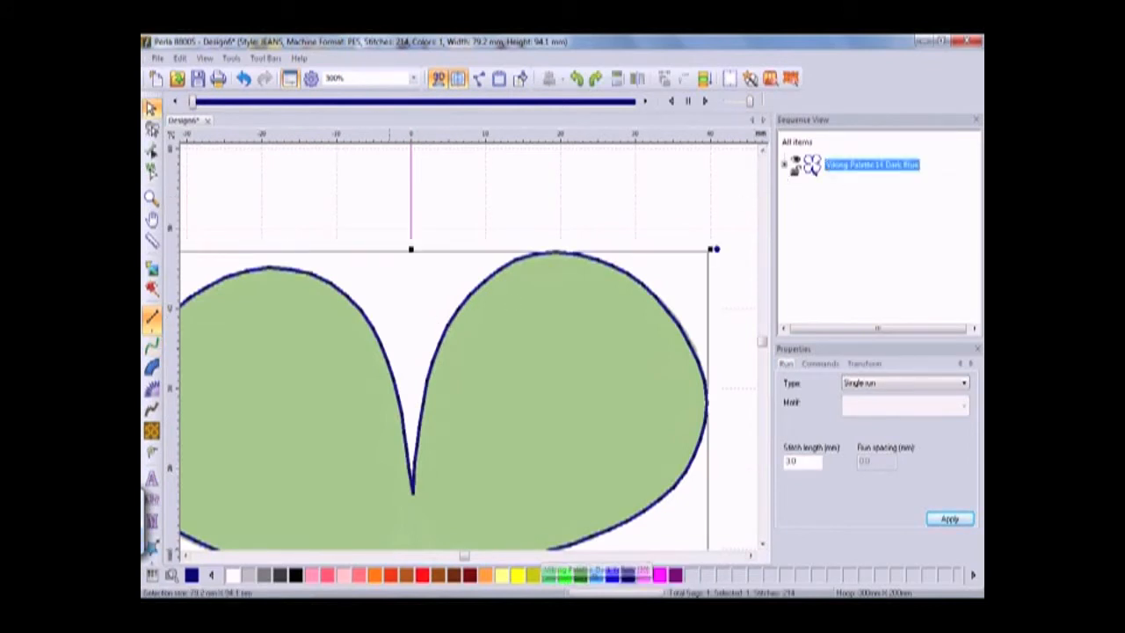
{"action": "left_click", "coordinate": [596, 575]}
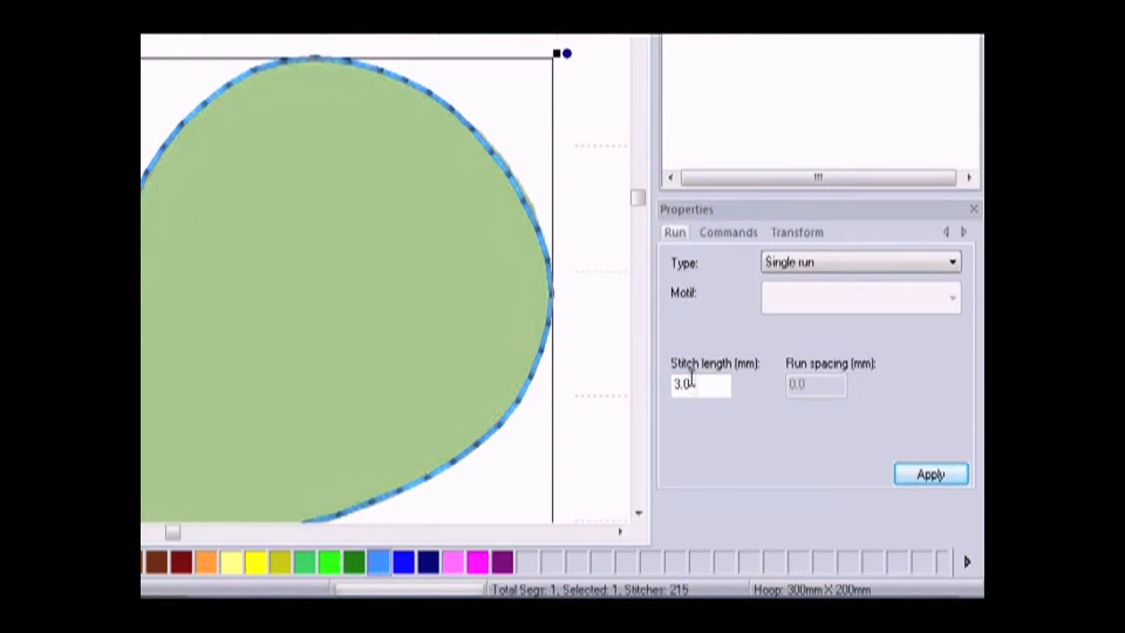
Step: Set the clover outline's stitch length to 5 mm and apply it
{"action": "left_click_drag", "start_coordinate": [690, 376], "coordinate": [668, 383]}
{"action": "type", "text": "5"}
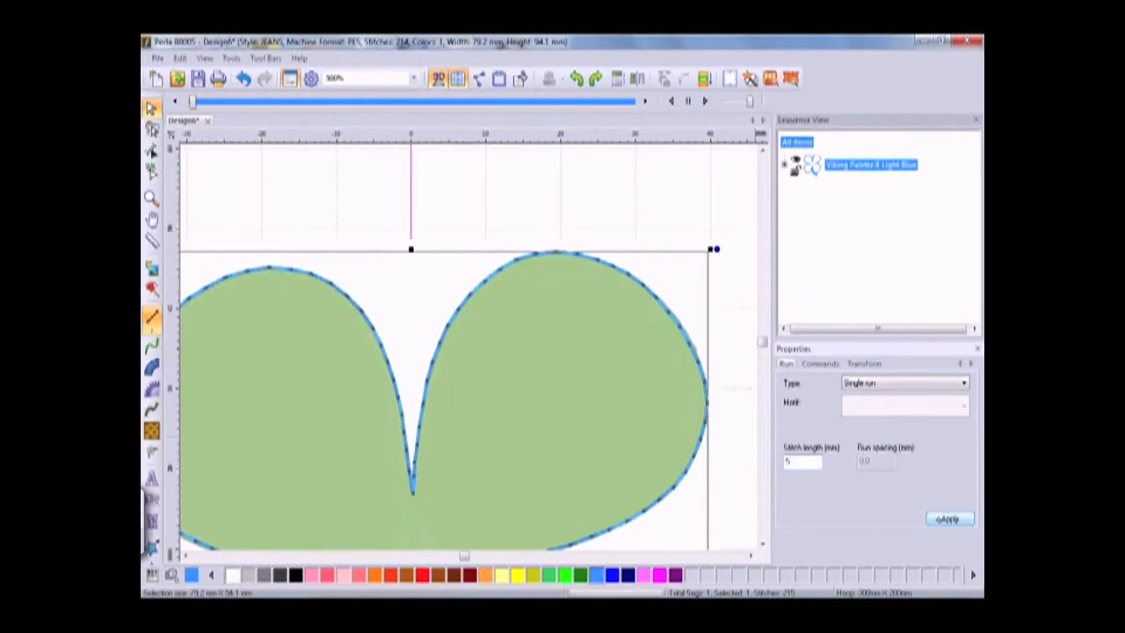
{"action": "left_click", "coordinate": [946, 519]}
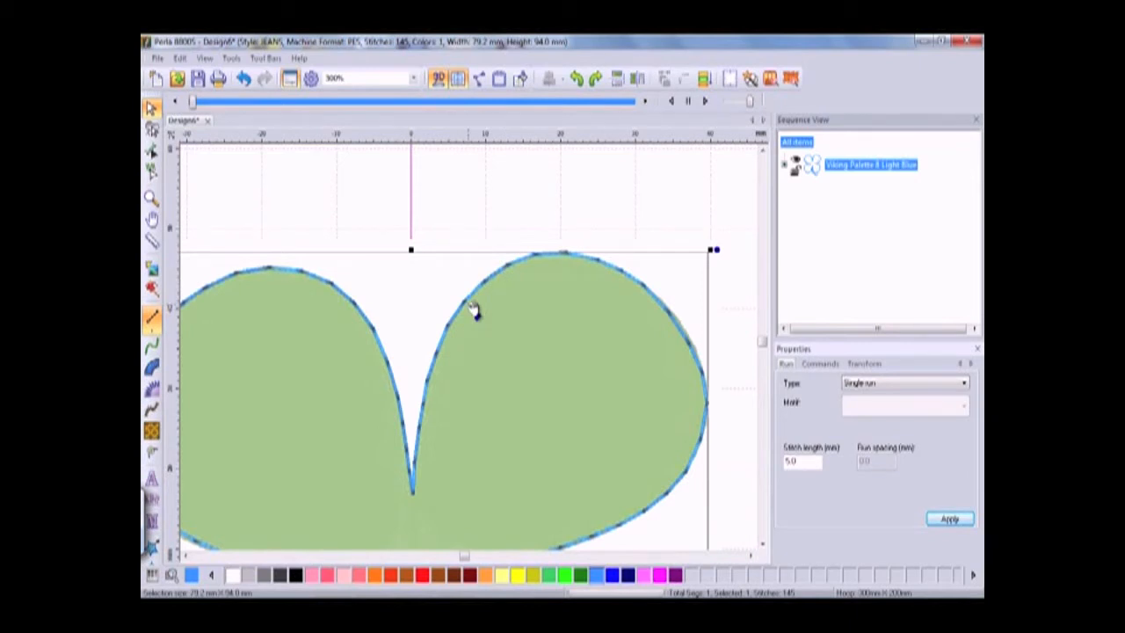
Step: Change the clover outline's run type to Double run and apply it
{"action": "left_click", "coordinate": [413, 78]}
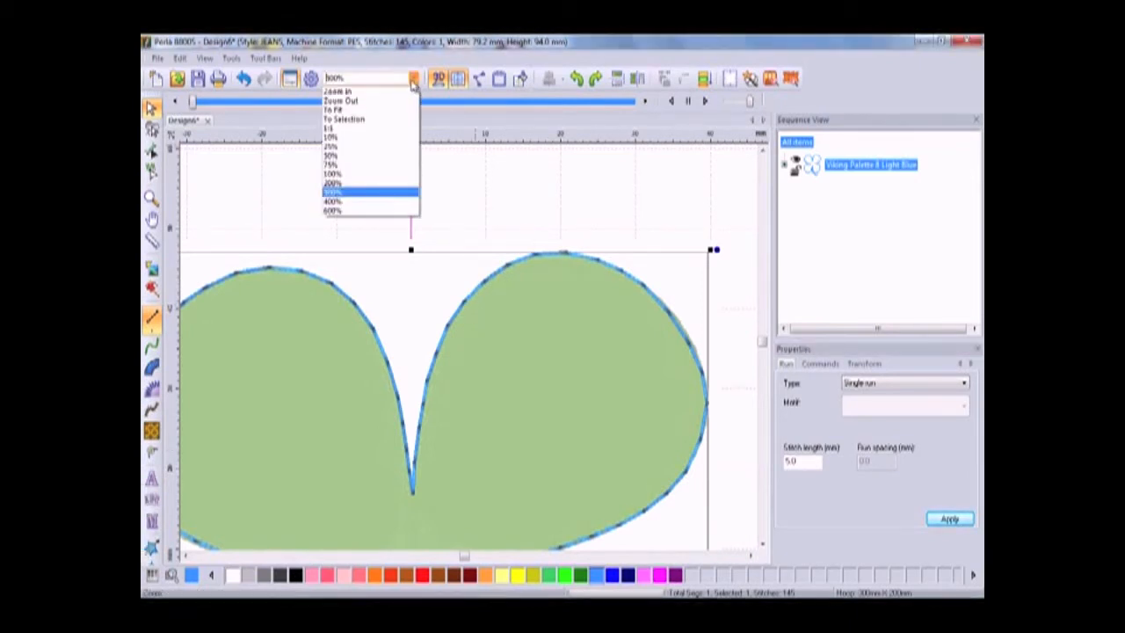
{"action": "left_click", "coordinate": [339, 110]}
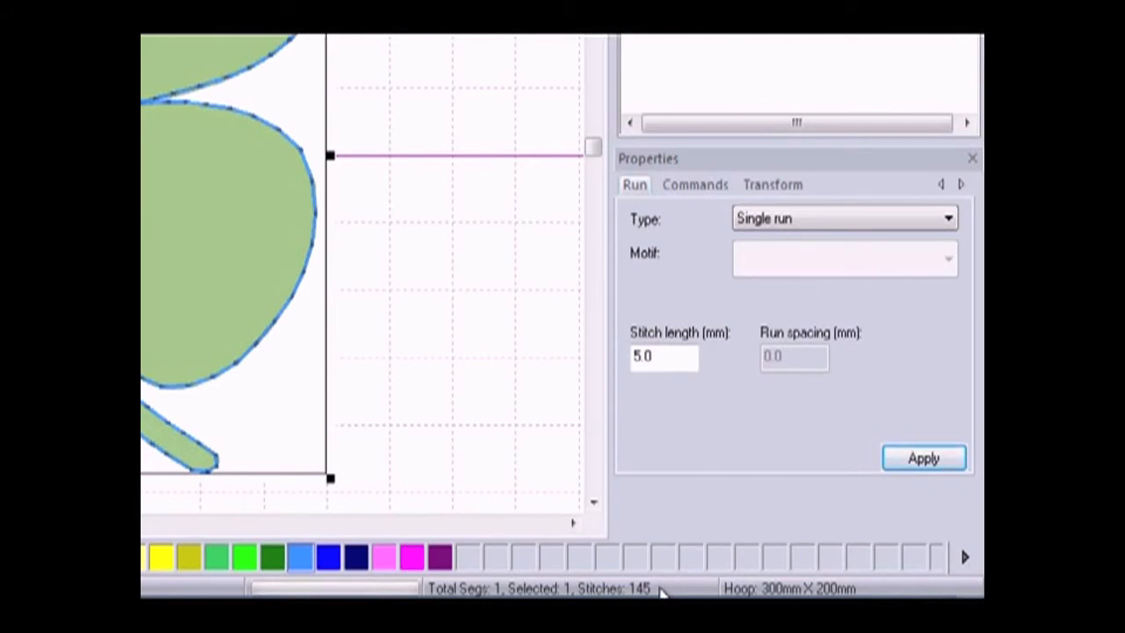
{"action": "left_click", "coordinate": [949, 221]}
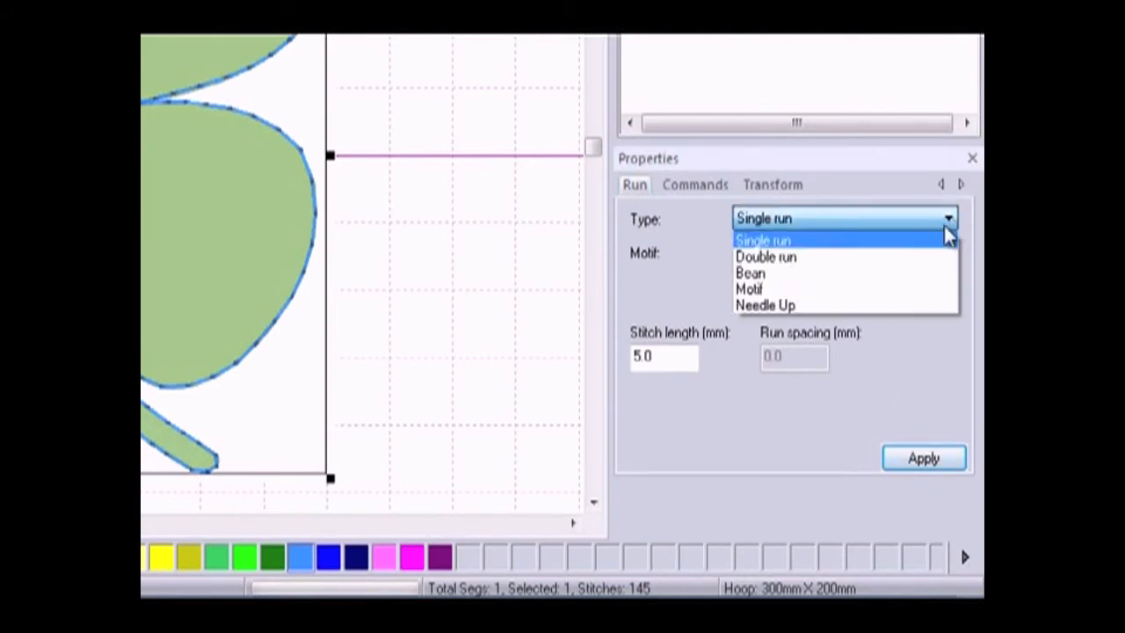
{"action": "left_click", "coordinate": [810, 256]}
{"action": "left_click", "coordinate": [913, 462]}
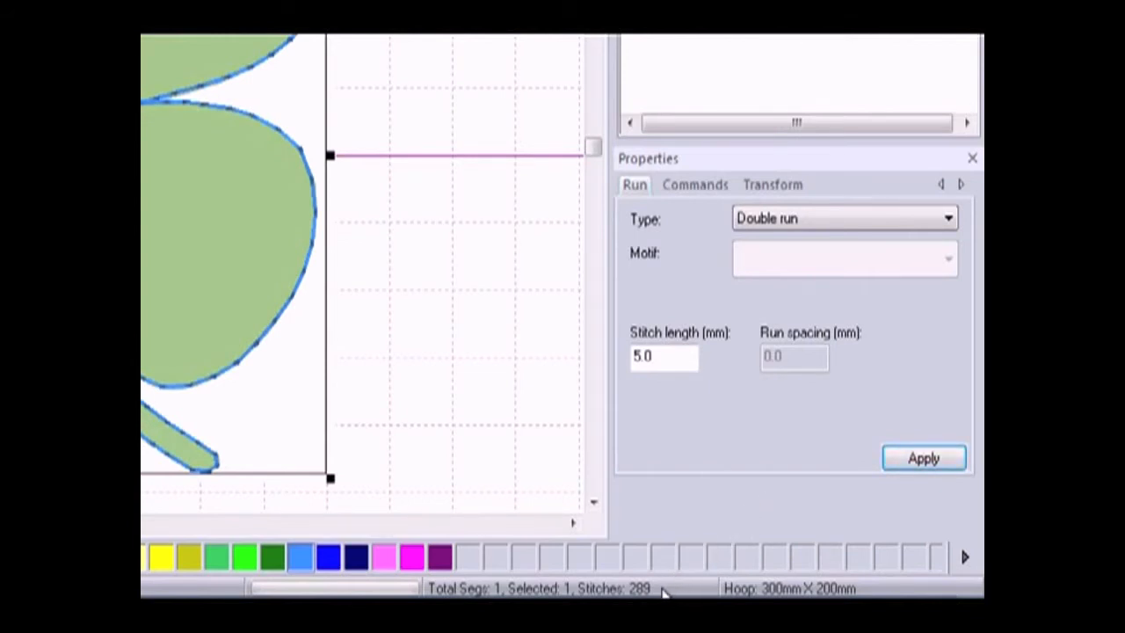
Step: Change the clover outline's run type to Bean and apply it
{"action": "left_click", "coordinate": [950, 220]}
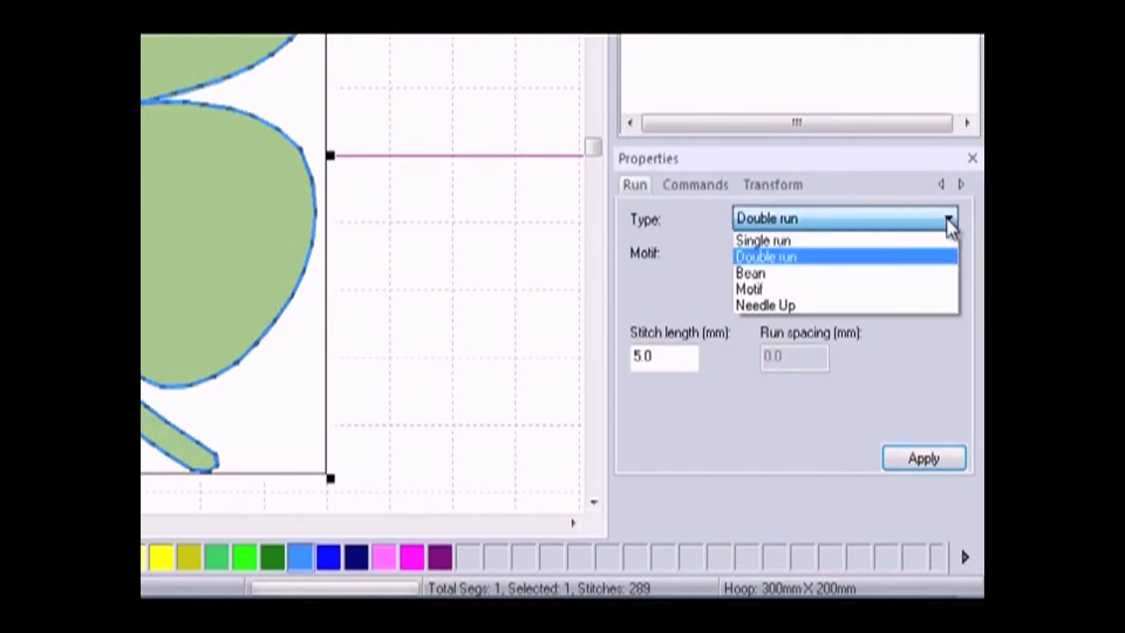
{"action": "left_click", "coordinate": [770, 277]}
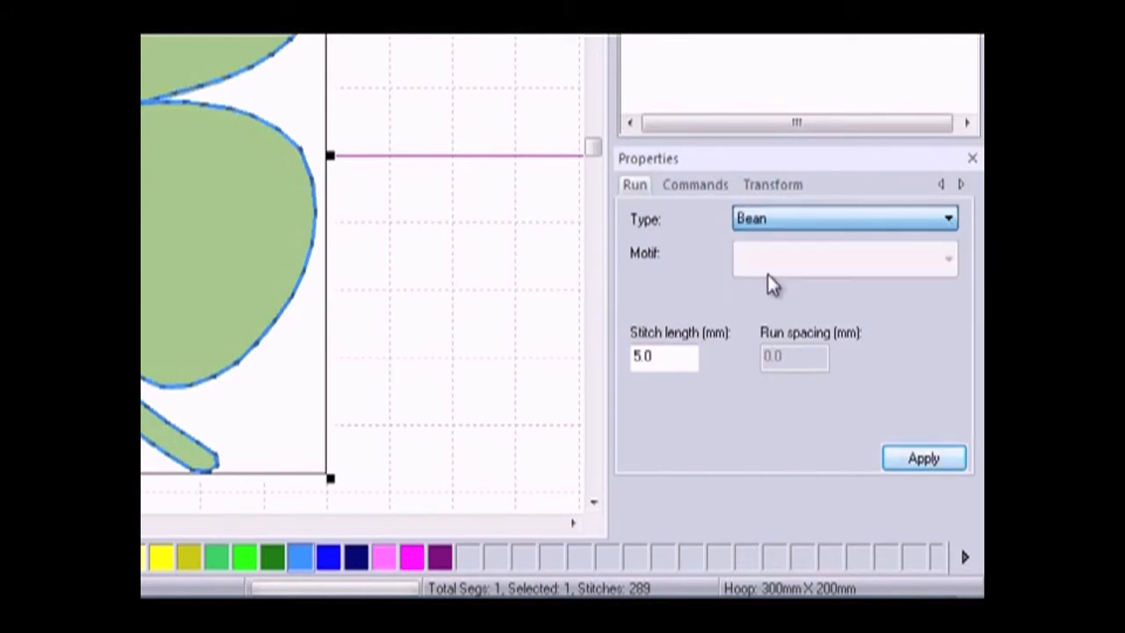
{"action": "left_click", "coordinate": [924, 461]}
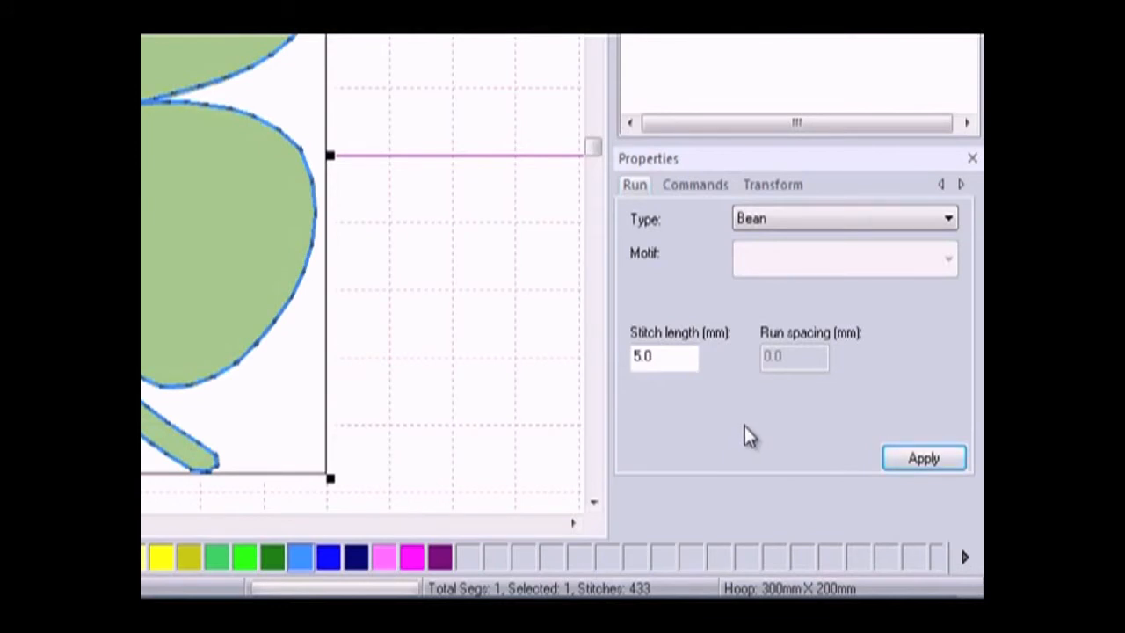
Step: Change the clover outline's run type to Motif using motif 201 and apply it
{"action": "left_click", "coordinate": [949, 222]}
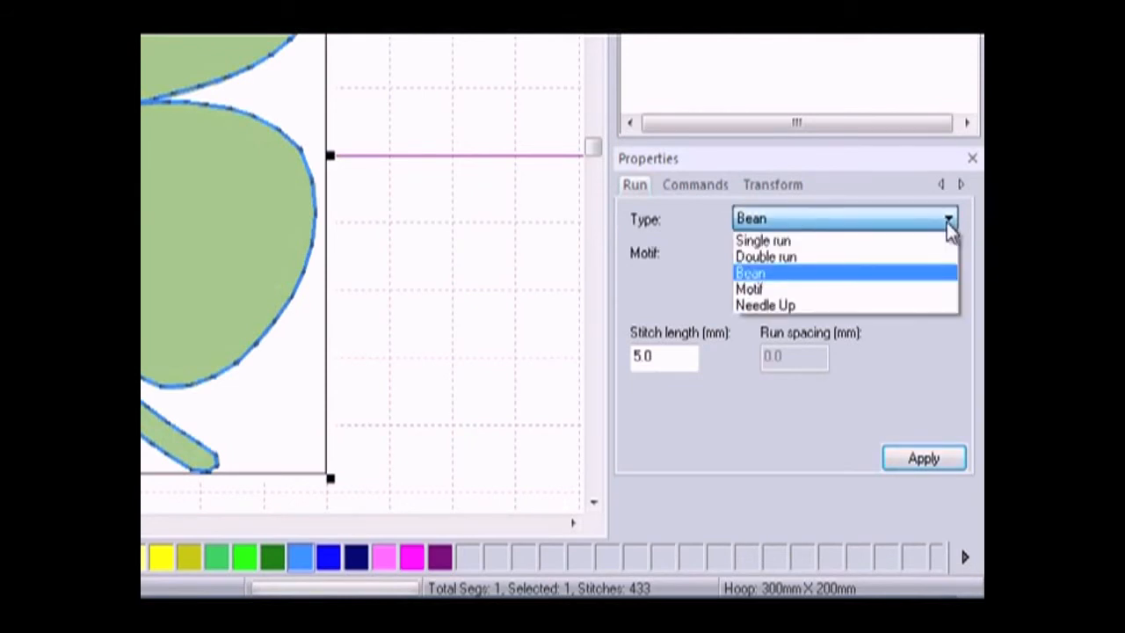
{"action": "left_click", "coordinate": [757, 290]}
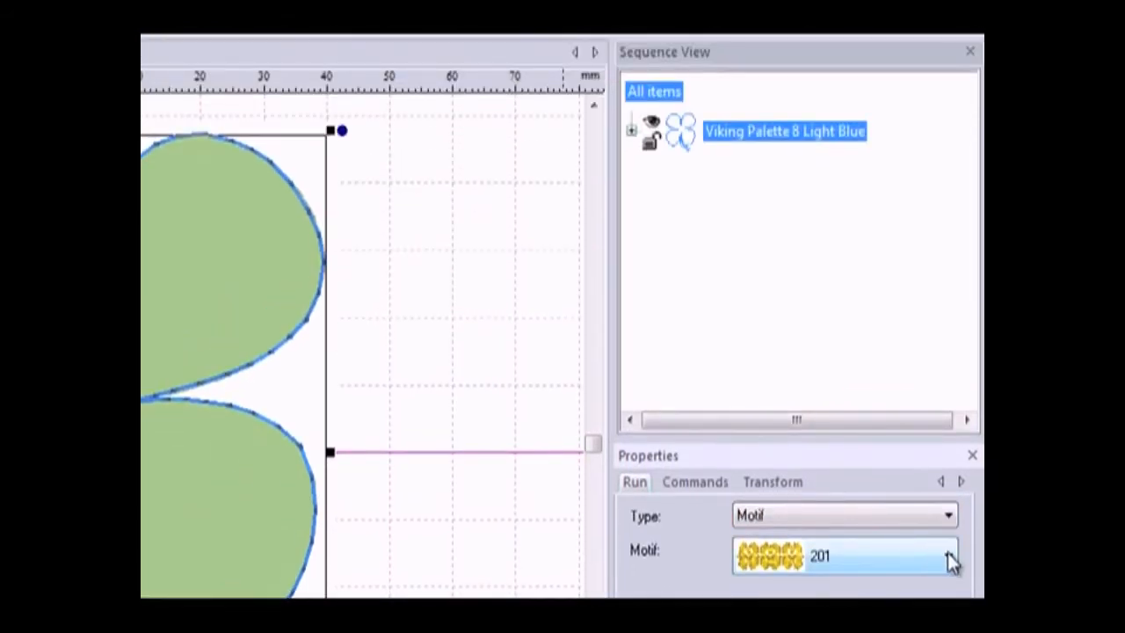
{"action": "left_click", "coordinate": [947, 555]}
{"action": "mouse_move", "coordinate": [951, 179]}
{"action": "left_mouse_down"}
{"action": "mouse_move", "coordinate": [951, 279]}
{"action": "mouse_move", "coordinate": [954, 174]}
{"action": "left_mouse_up"}
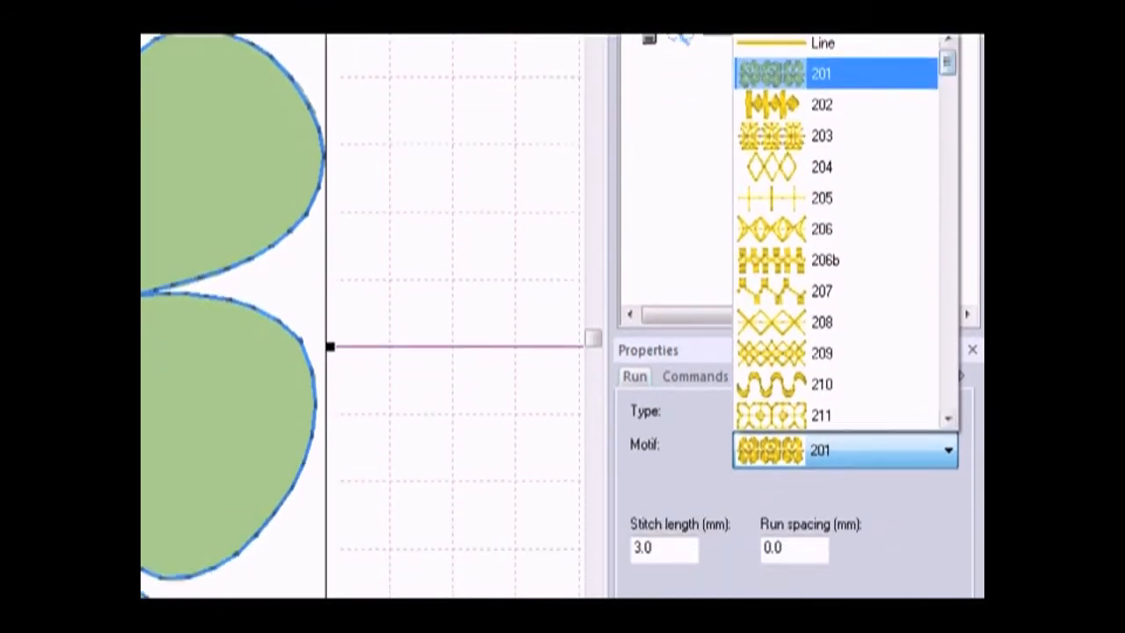
{"action": "left_click", "coordinate": [924, 545]}
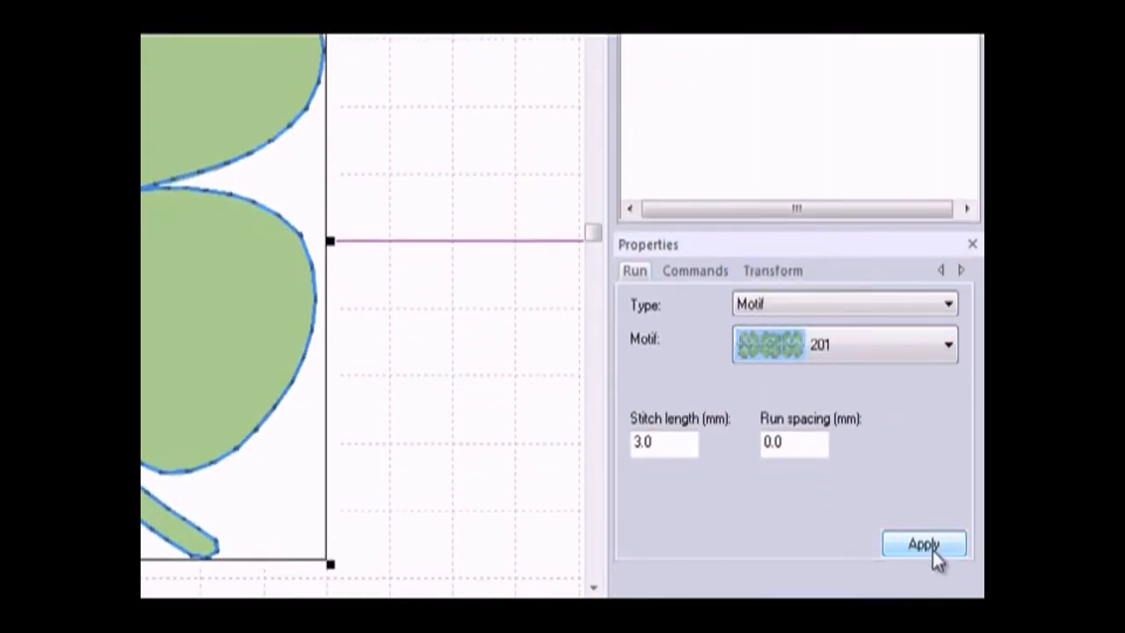
{"action": "left_click", "coordinate": [926, 544]}
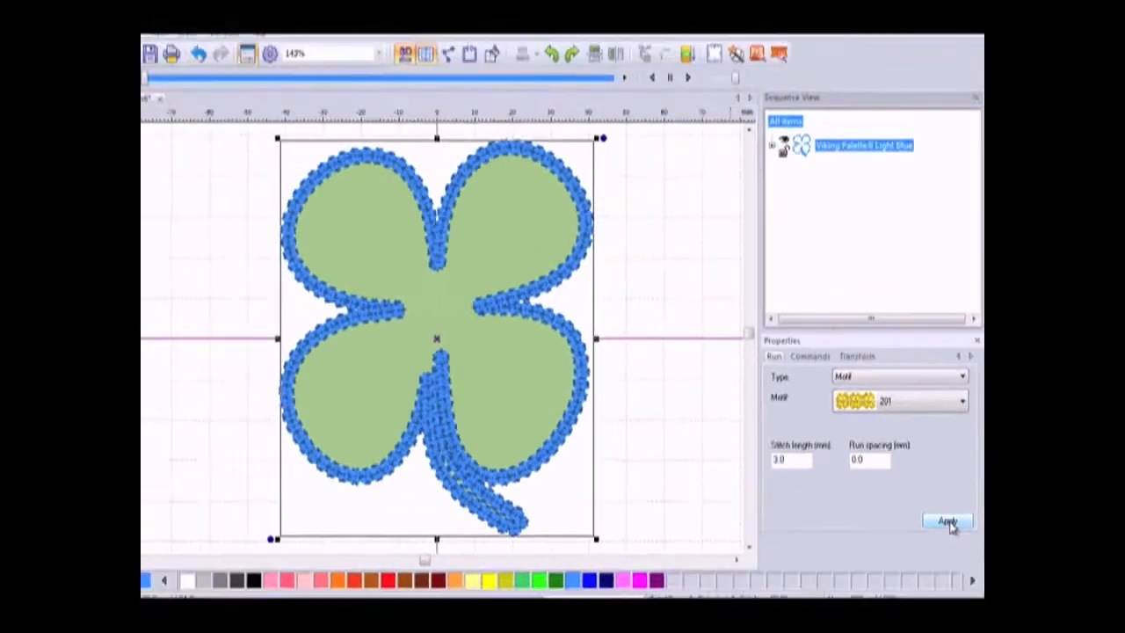
Step: Replace the clover outline's motif with 213 and apply the change
{"action": "left_click", "coordinate": [964, 407]}
{"action": "scroll", "coordinate": [888, 351], "scroll_direction": "down", "scroll_amount": 3}
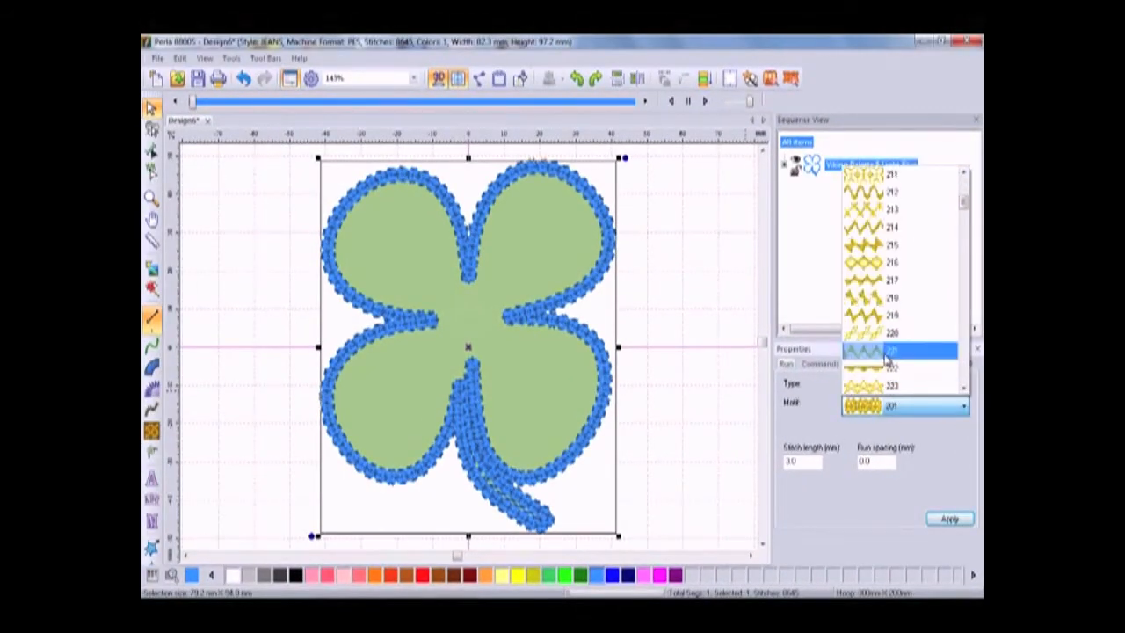
{"action": "left_click", "coordinate": [868, 211]}
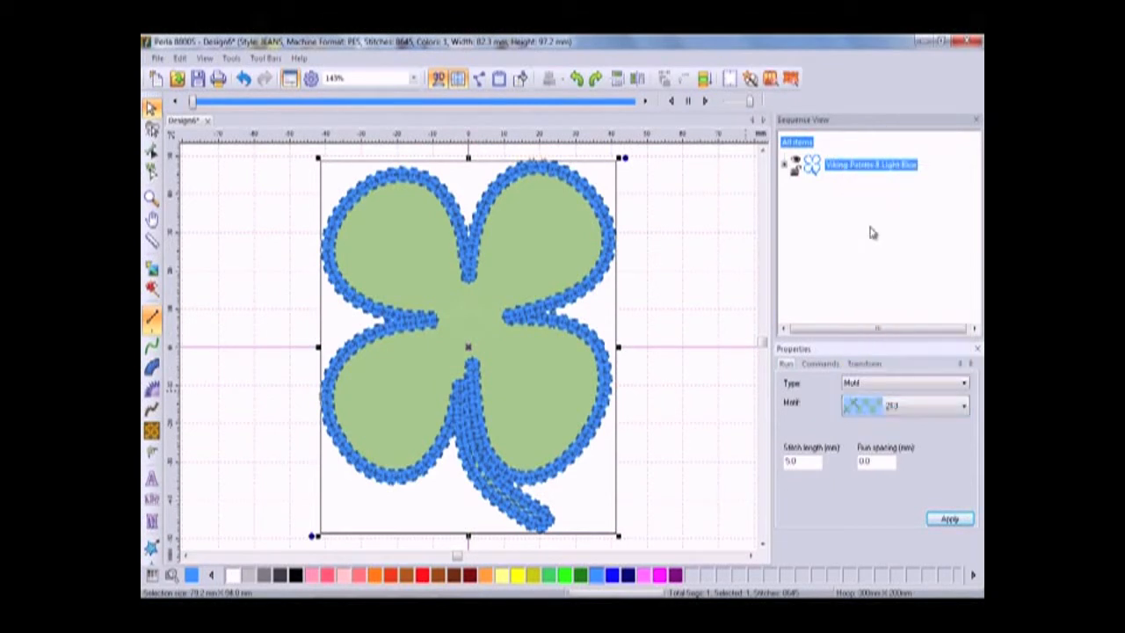
{"action": "left_click", "coordinate": [951, 520]}
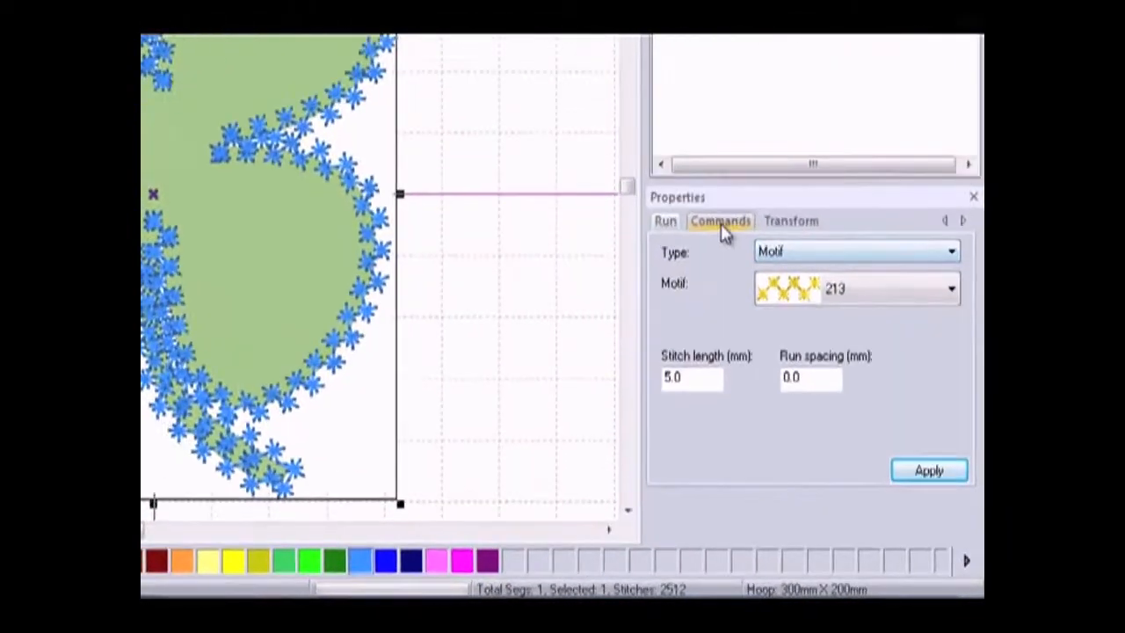
Step: Set both the tie in and the tie off of the clover outline to basic
{"action": "left_click", "coordinate": [819, 363]}
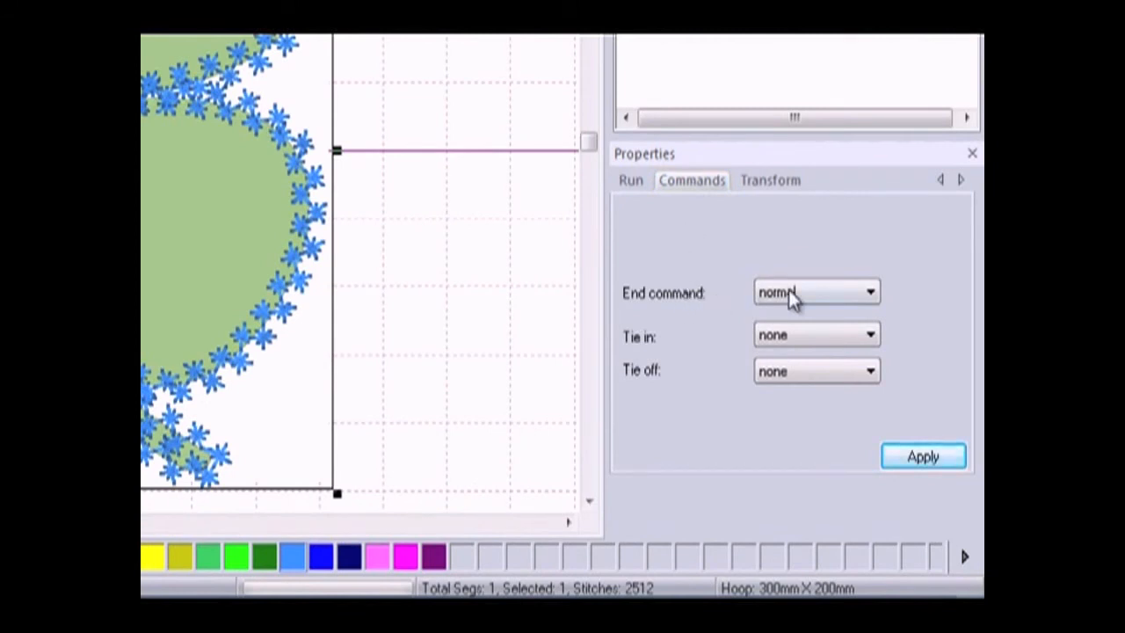
{"action": "left_click", "coordinate": [871, 293]}
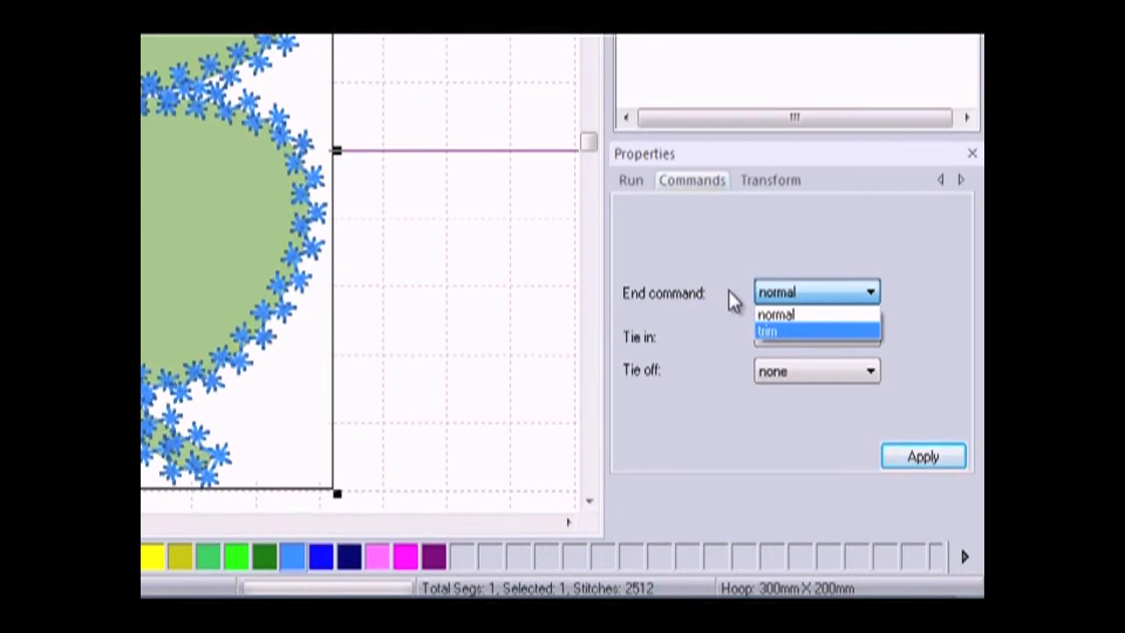
{"action": "left_click", "coordinate": [703, 324]}
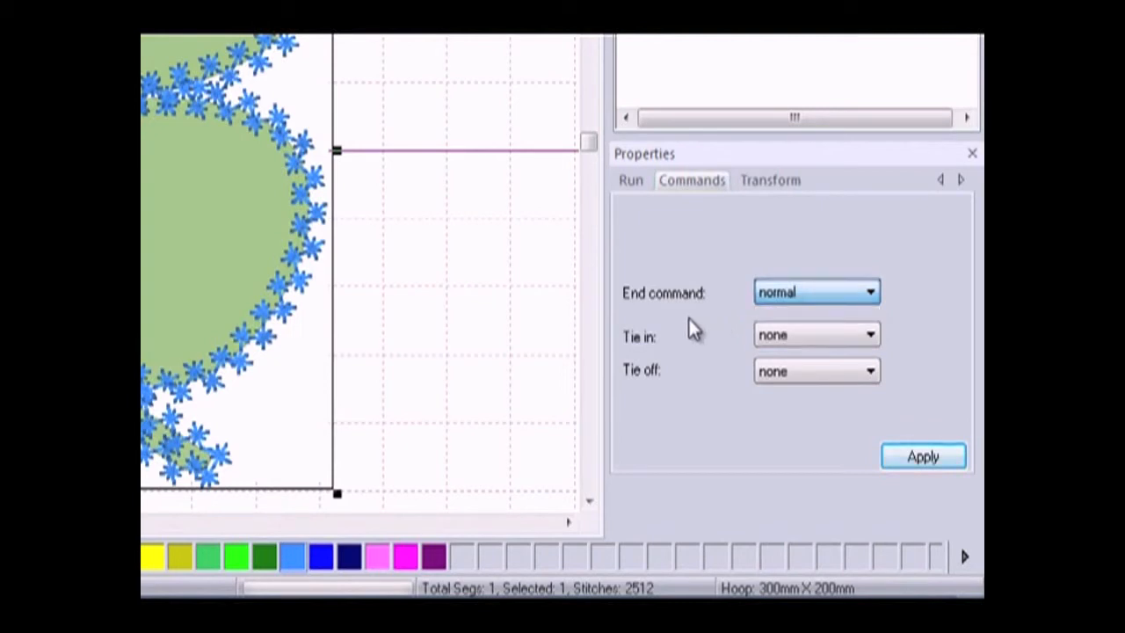
{"action": "left_click", "coordinate": [871, 337]}
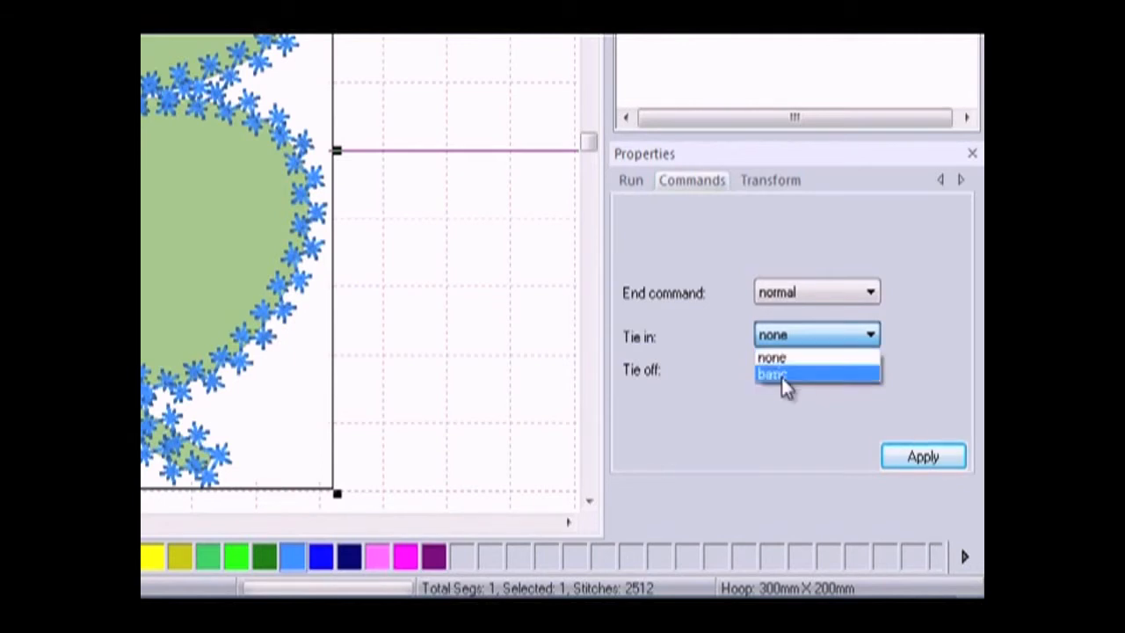
{"action": "left_click", "coordinate": [780, 375]}
{"action": "left_click", "coordinate": [869, 375]}
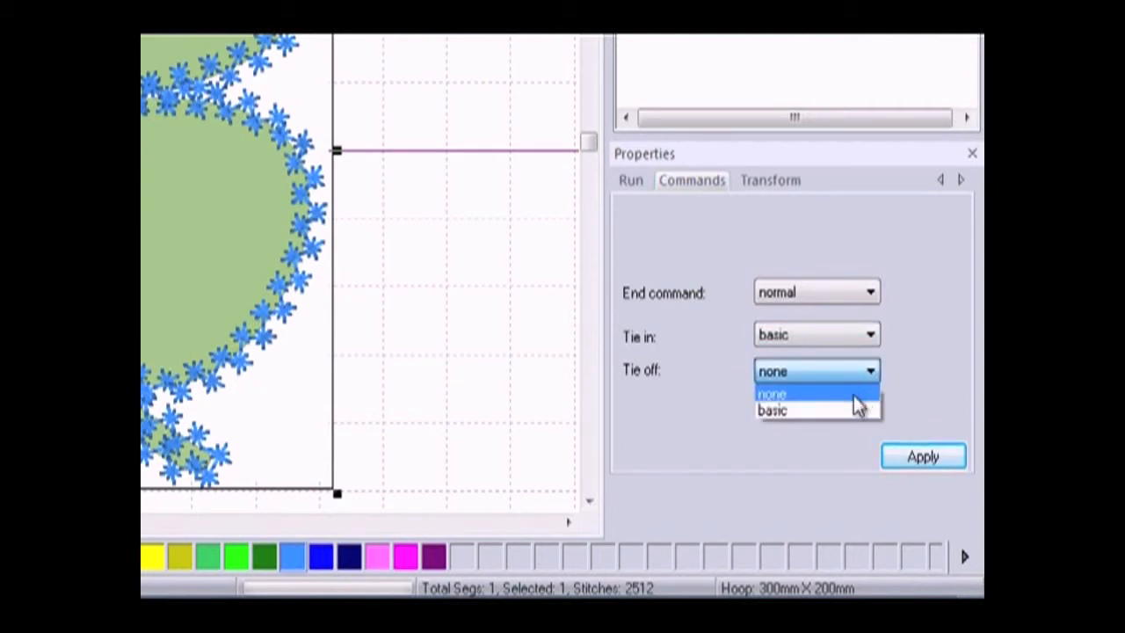
{"action": "left_click", "coordinate": [814, 415]}
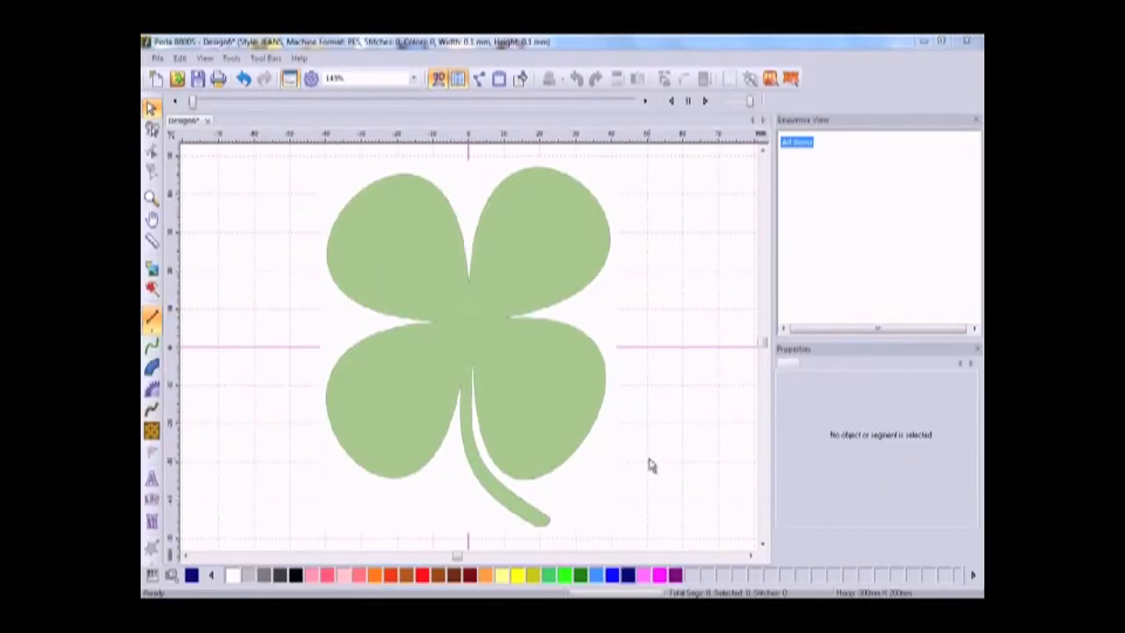
Step: Start a Bezier run path at the notch between the two upper leaves and trace the upper-left leaf's inner side to its top
{"action": "left_click", "coordinate": [413, 78]}
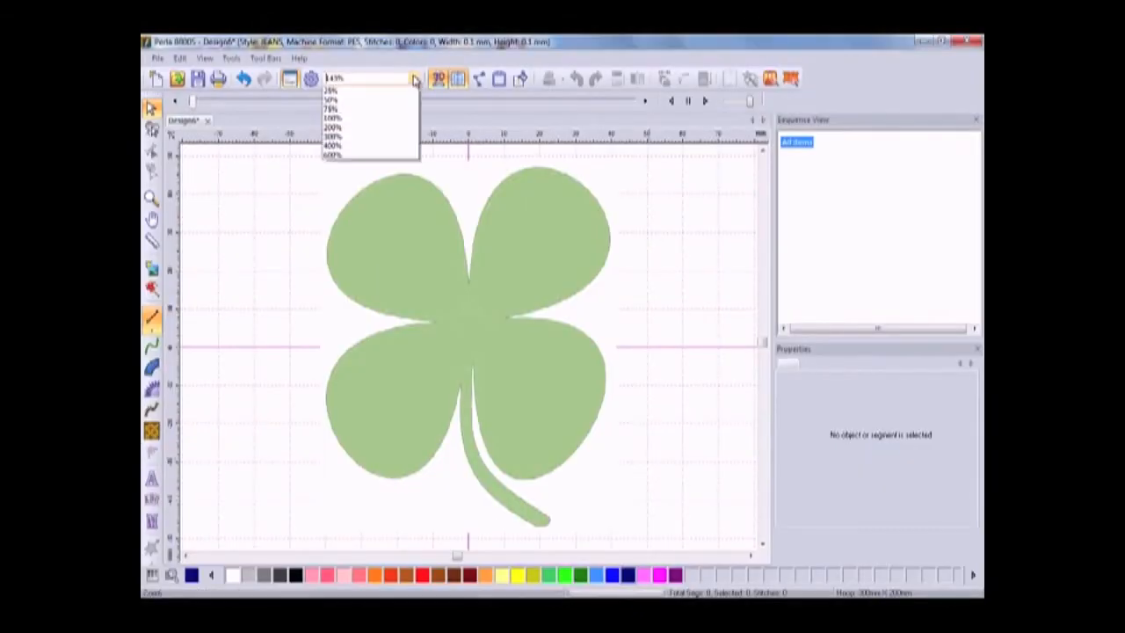
{"action": "left_click", "coordinate": [331, 205]}
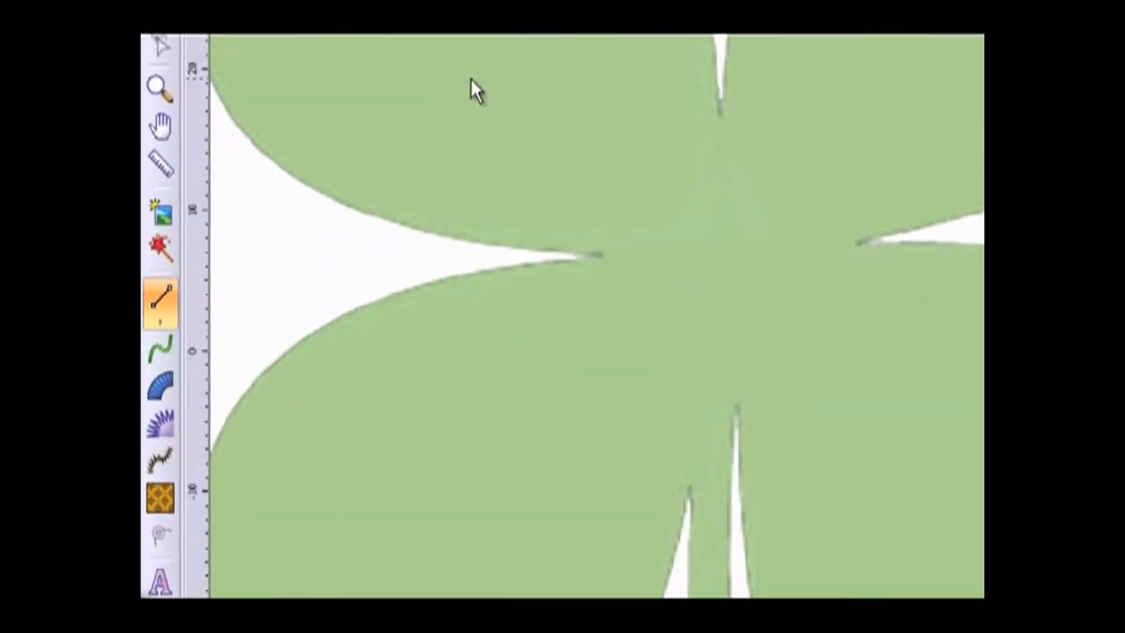
{"action": "key", "text": "Up"}
{"action": "key", "text": "Left"}
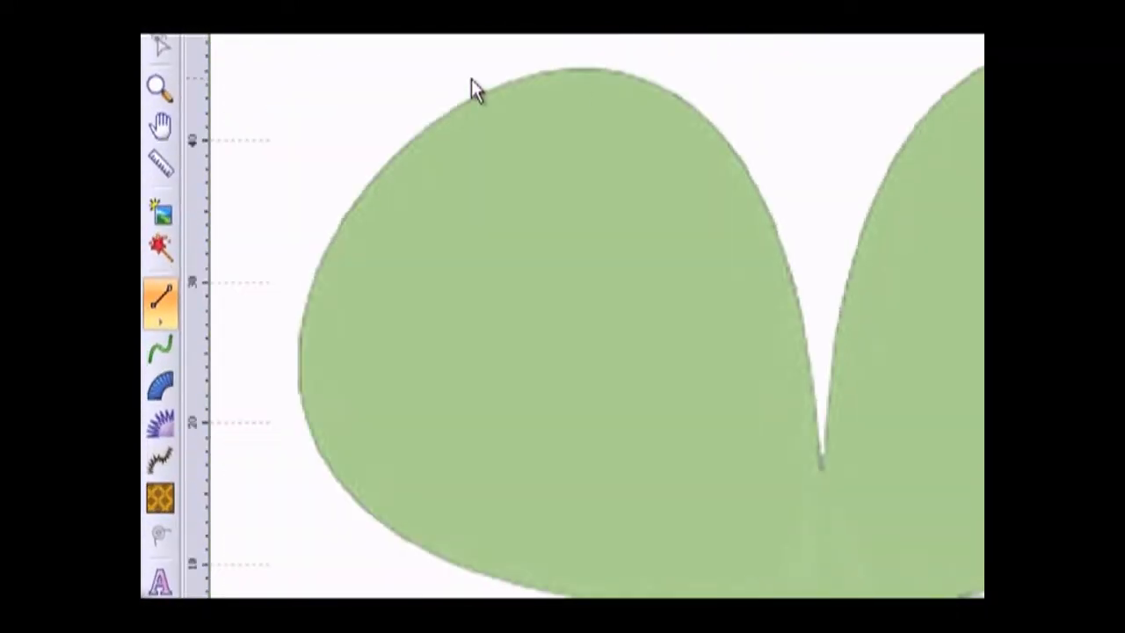
{"action": "left_click", "coordinate": [161, 299]}
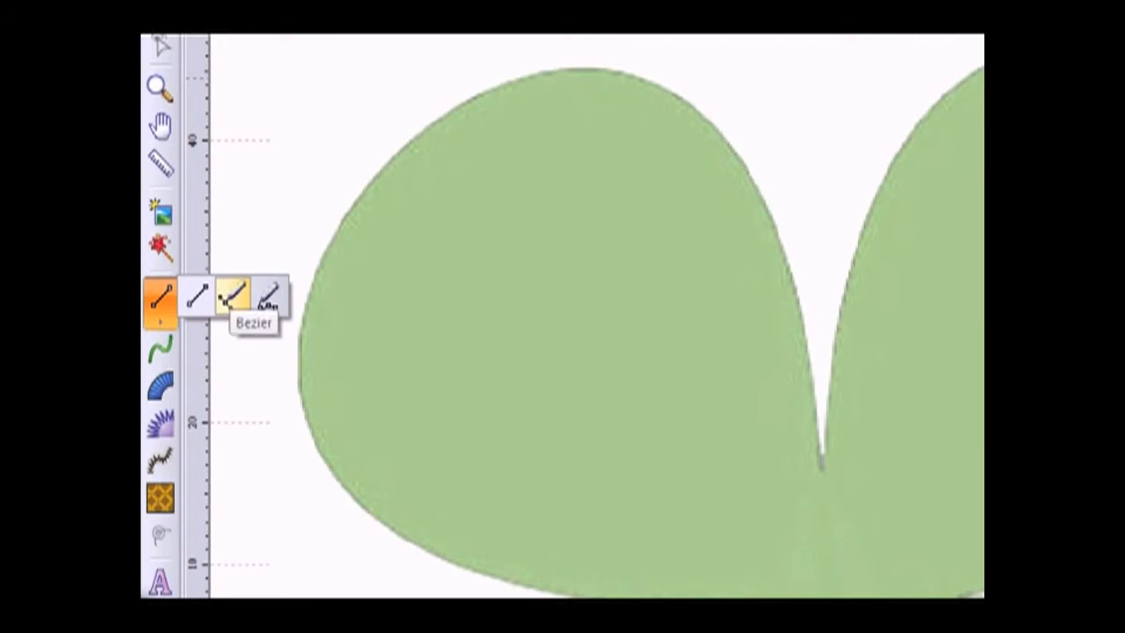
{"action": "left_click", "coordinate": [231, 297]}
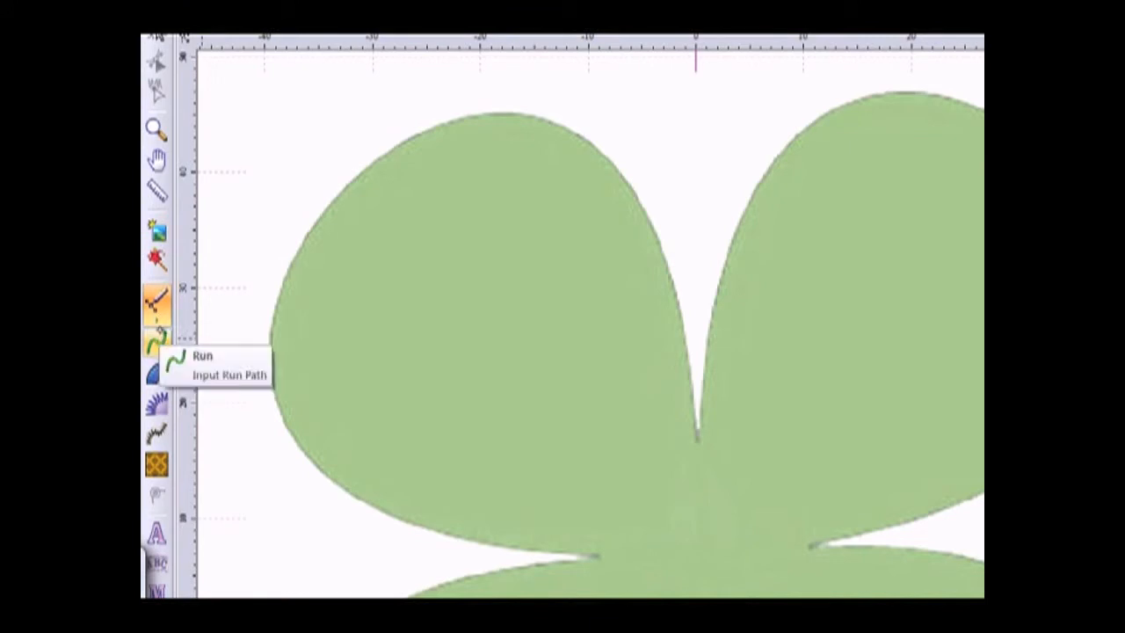
{"action": "left_click", "coordinate": [157, 343]}
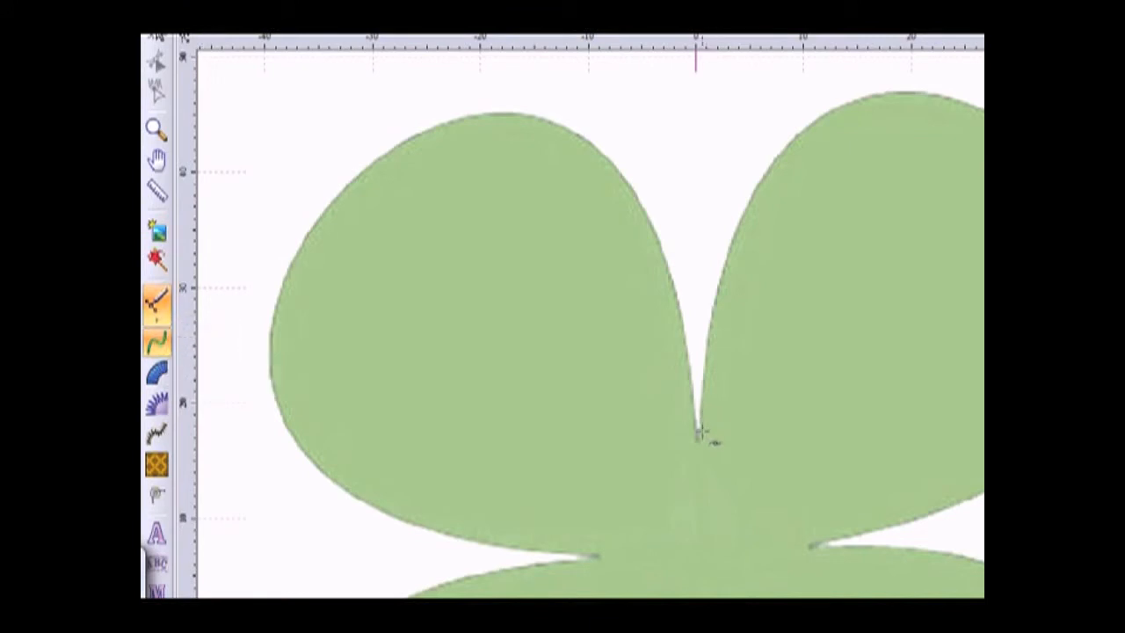
{"action": "left_click", "coordinate": [696, 436]}
{"action": "left_click", "coordinate": [690, 378]}
{"action": "left_click_drag", "start_coordinate": [673, 284], "coordinate": [658, 232]}
{"action": "left_click_drag", "start_coordinate": [623, 180], "coordinate": [605, 155]}
{"action": "left_click_drag", "start_coordinate": [534, 117], "coordinate": [500, 110]}
Step: Continue the Bezier path around the leaf's outer side and underside, onto the lower-left leaf's upper edge, and finish the path
{"action": "left_click_drag", "start_coordinate": [393, 145], "coordinate": [351, 179]}
{"action": "left_click_drag", "start_coordinate": [284, 274], "coordinate": [270, 326]}
{"action": "left_click_drag", "start_coordinate": [277, 398], "coordinate": [293, 443]}
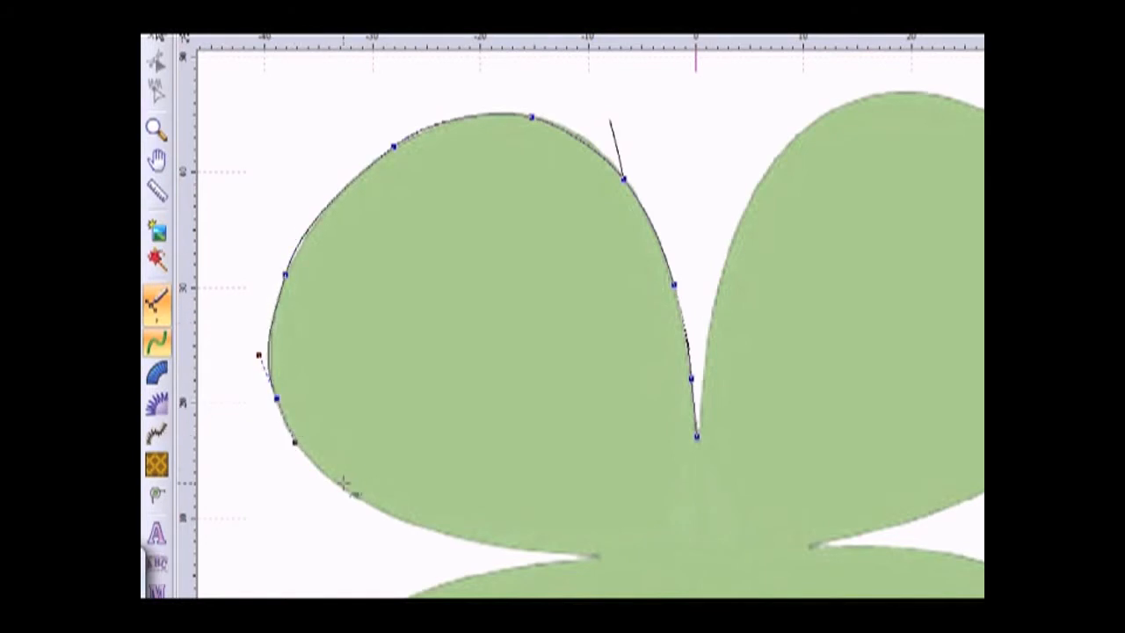
{"action": "left_click_drag", "start_coordinate": [343, 492], "coordinate": [448, 528]}
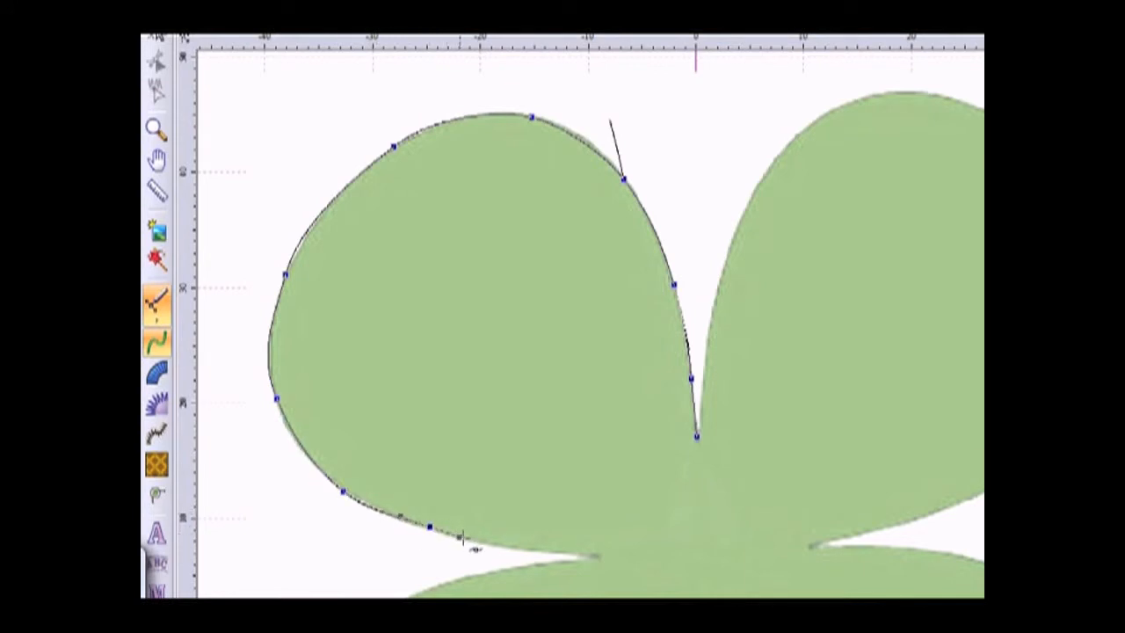
{"action": "left_click_drag", "start_coordinate": [522, 548], "coordinate": [543, 552]}
{"action": "left_click", "coordinate": [597, 554]}
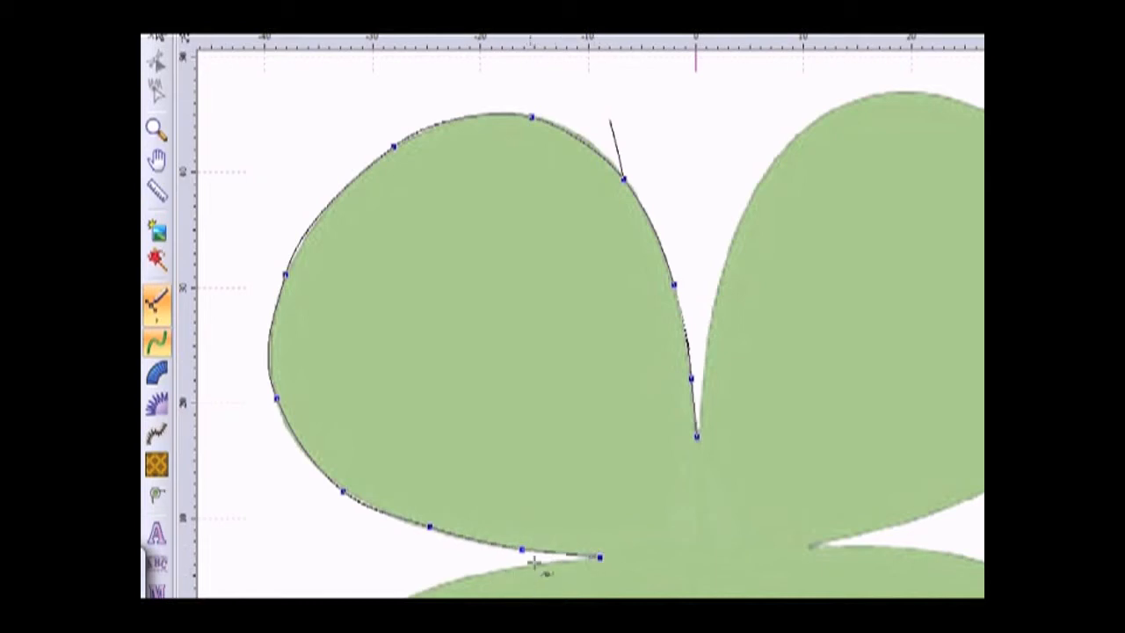
{"action": "left_click", "coordinate": [522, 558]}
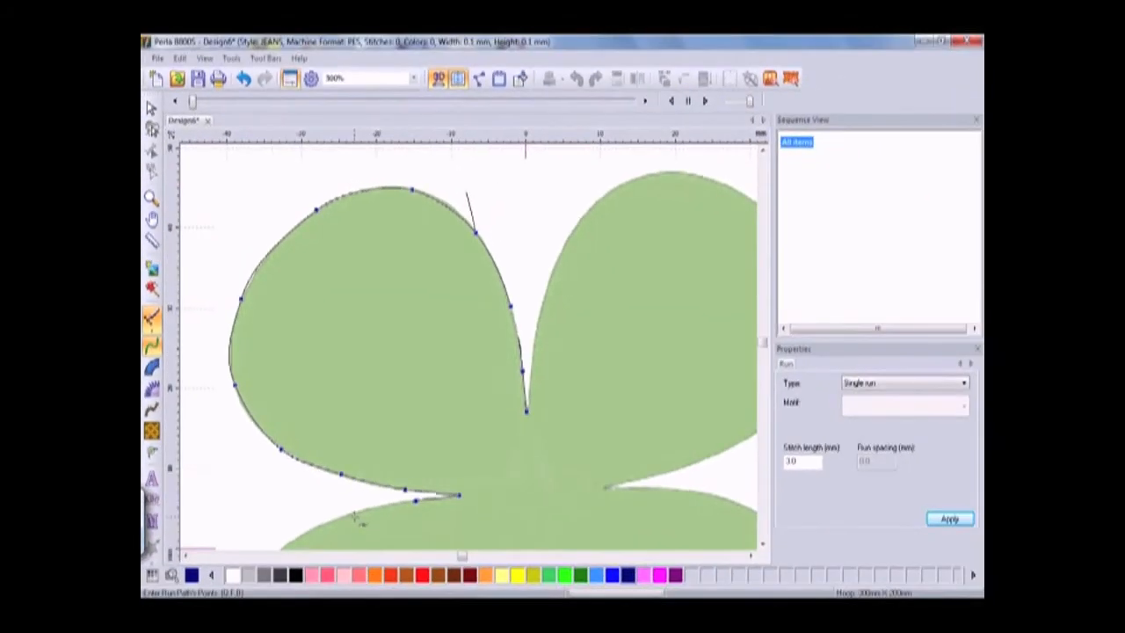
{"action": "left_click_drag", "start_coordinate": [352, 512], "coordinate": [331, 518]}
{"action": "key", "text": "Return"}
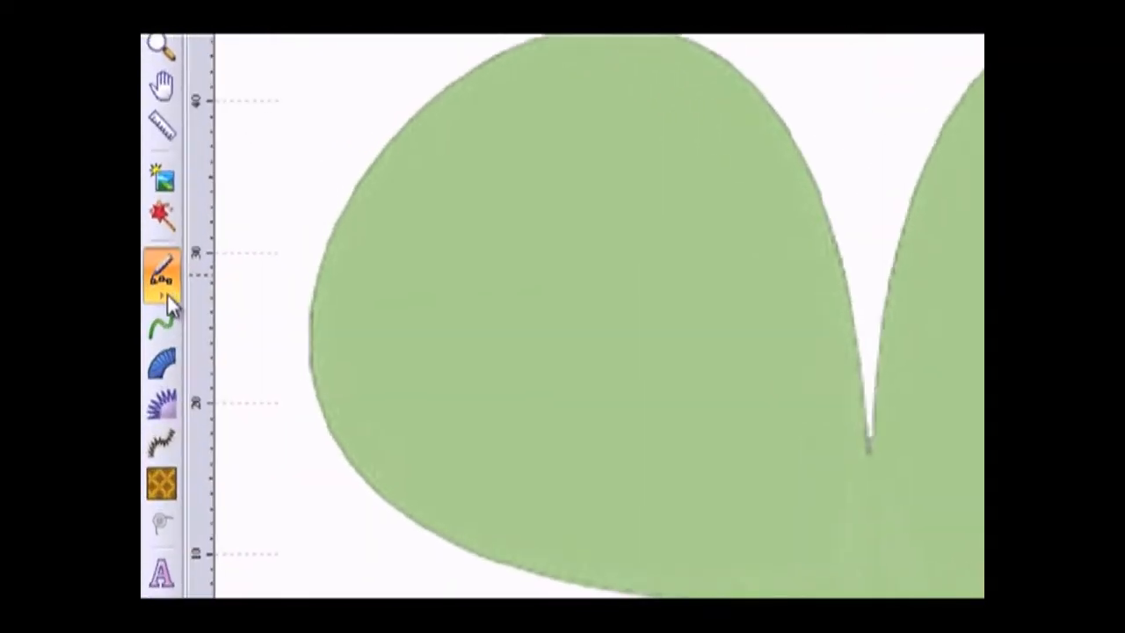
Step: Trace the upper-left leaf's outline with a Free mode run path, and add freehand zigzag strokes fanning out from the leaf's base
{"action": "left_click", "coordinate": [153, 332]}
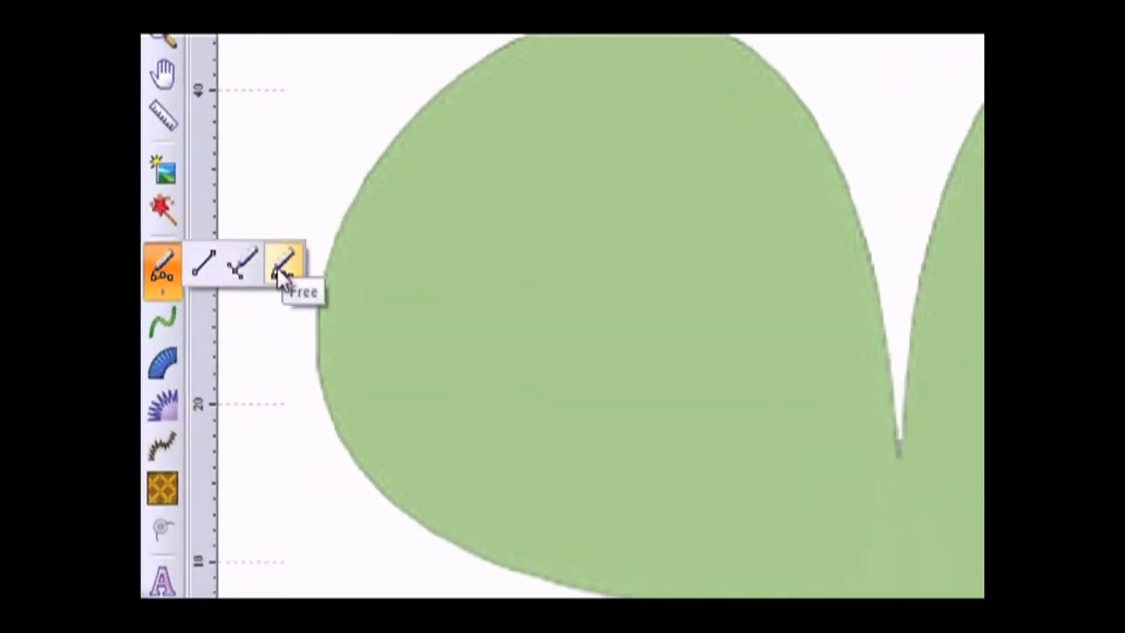
{"action": "left_click", "coordinate": [281, 268]}
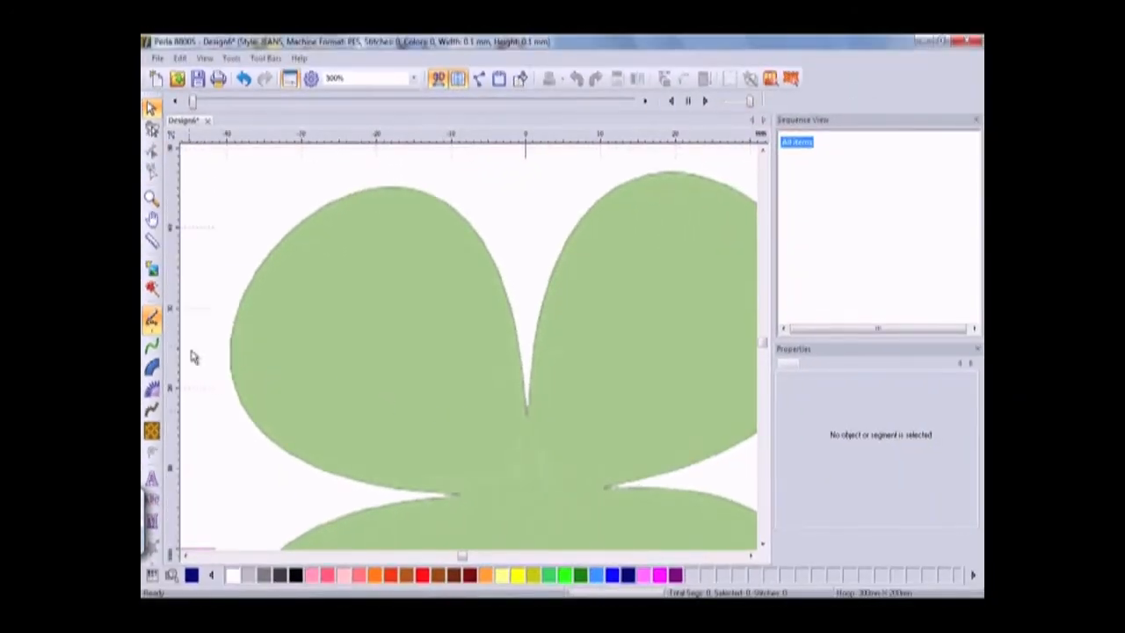
{"action": "left_click", "coordinate": [154, 344]}
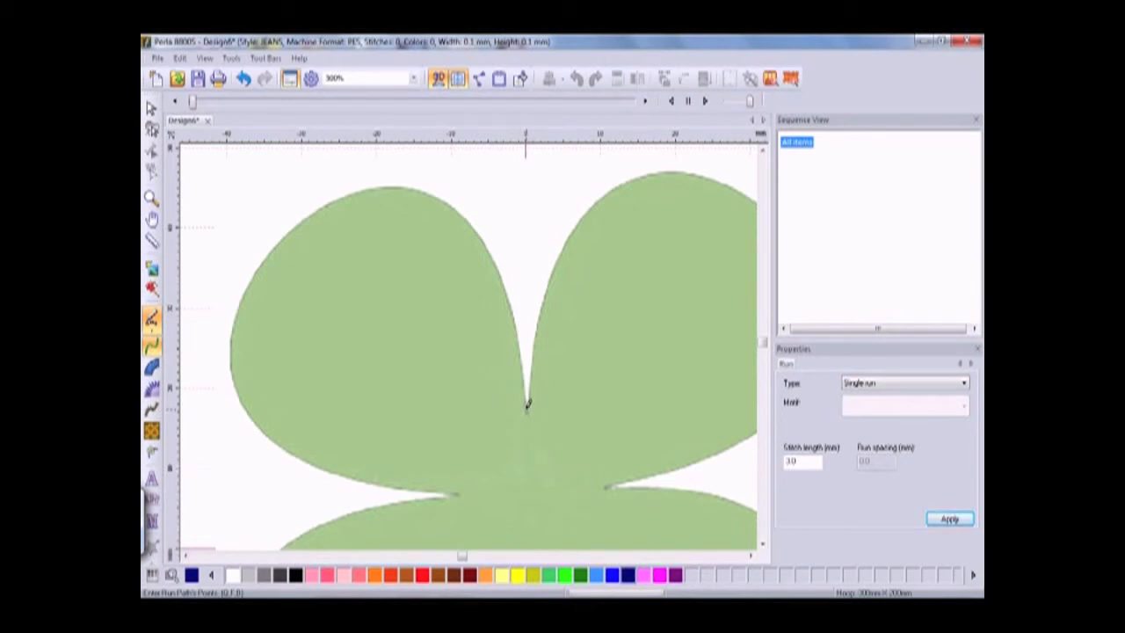
{"action": "left_click", "coordinate": [527, 410]}
{"action": "mouse_move", "coordinate": [518, 332]}
{"action": "left_mouse_down"}
{"action": "mouse_move", "coordinate": [471, 231]}
{"action": "mouse_move", "coordinate": [407, 182]}
{"action": "mouse_move", "coordinate": [356, 183]}
{"action": "mouse_move", "coordinate": [312, 204]}
{"action": "mouse_move", "coordinate": [276, 244]}
{"action": "left_mouse_up"}
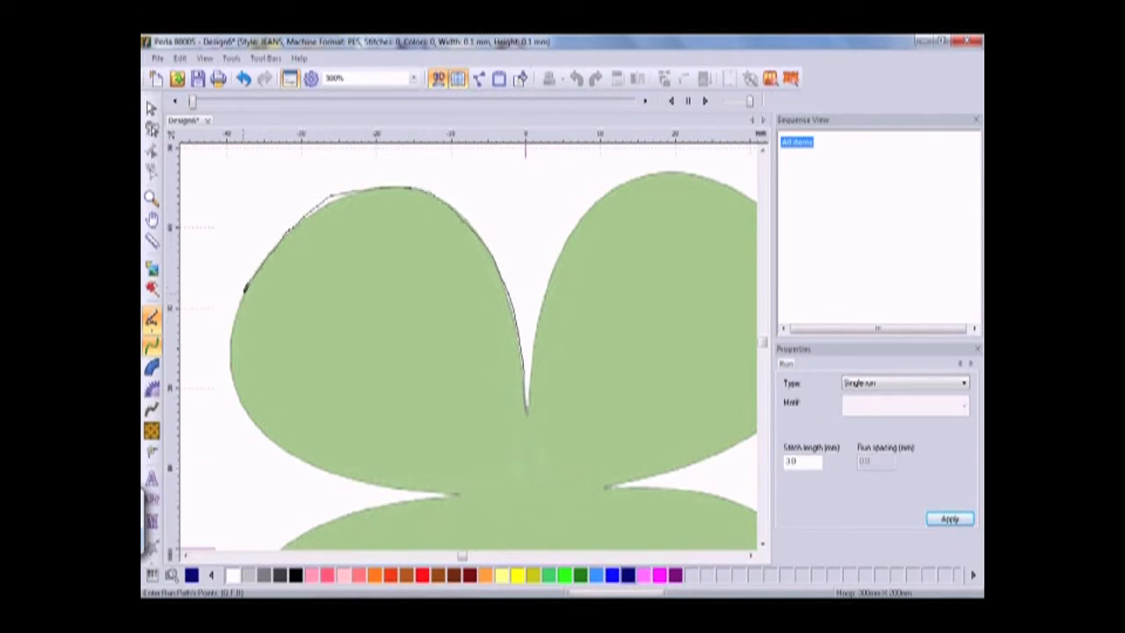
{"action": "left_click_drag", "start_coordinate": [235, 321], "coordinate": [237, 367]}
{"action": "left_click_drag", "start_coordinate": [292, 442], "coordinate": [443, 492]}
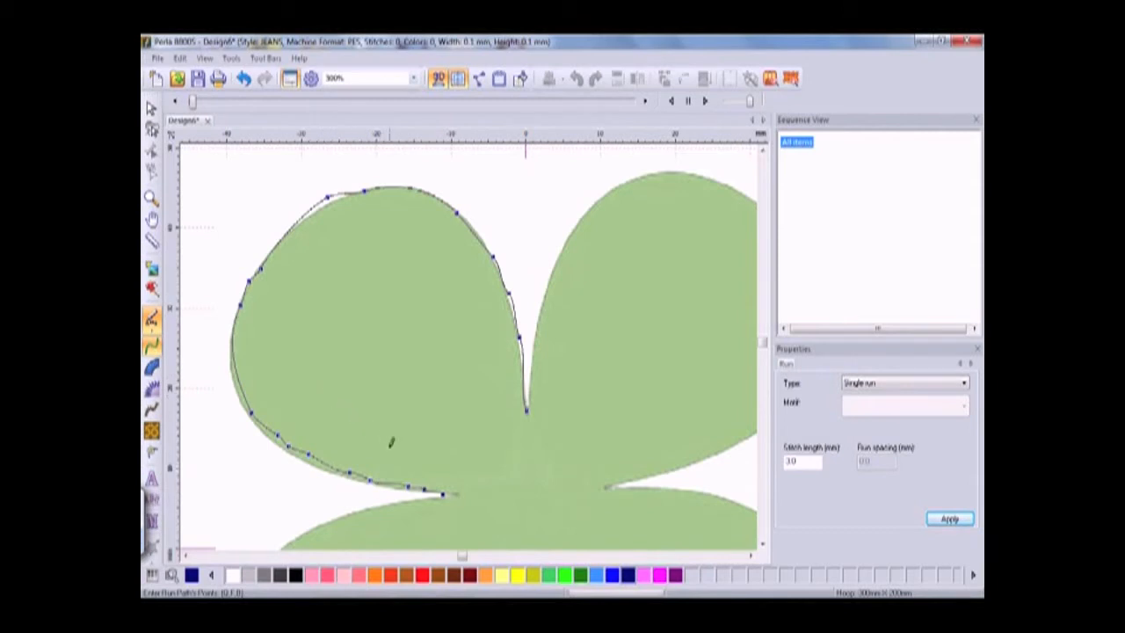
{"action": "key", "text": "Return"}
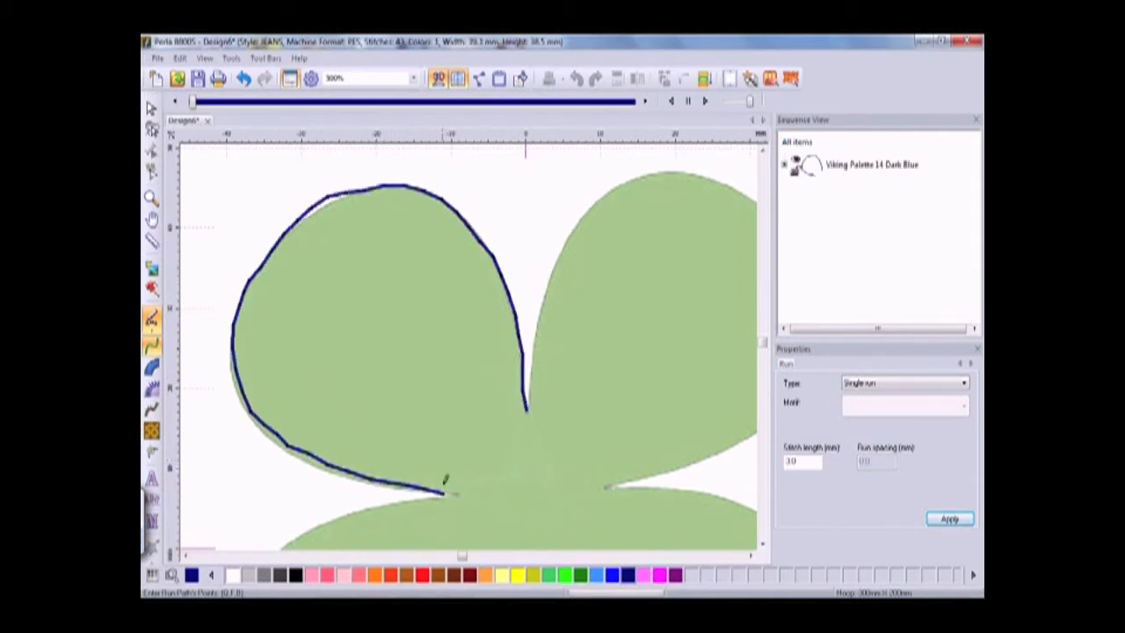
{"action": "mouse_move", "coordinate": [446, 480]}
{"action": "left_mouse_down"}
{"action": "mouse_move", "coordinate": [412, 460]}
{"action": "mouse_move", "coordinate": [450, 478]}
{"action": "mouse_move", "coordinate": [399, 409]}
{"action": "mouse_move", "coordinate": [454, 472]}
{"action": "mouse_move", "coordinate": [433, 429]}
{"action": "mouse_move", "coordinate": [455, 446]}
{"action": "mouse_move", "coordinate": [421, 381]}
{"action": "mouse_move", "coordinate": [479, 458]}
{"action": "mouse_move", "coordinate": [439, 353]}
{"action": "mouse_move", "coordinate": [475, 434]}
{"action": "mouse_move", "coordinate": [470, 395]}
{"action": "mouse_move", "coordinate": [492, 443]}
{"action": "mouse_move", "coordinate": [459, 345]}
{"action": "mouse_move", "coordinate": [506, 437]}
{"action": "mouse_move", "coordinate": [491, 365]}
{"action": "mouse_move", "coordinate": [515, 447]}
{"action": "mouse_move", "coordinate": [478, 304]}
{"action": "mouse_move", "coordinate": [523, 432]}
{"action": "mouse_move", "coordinate": [511, 371]}
{"action": "mouse_move", "coordinate": [531, 432]}
{"action": "left_mouse_up"}
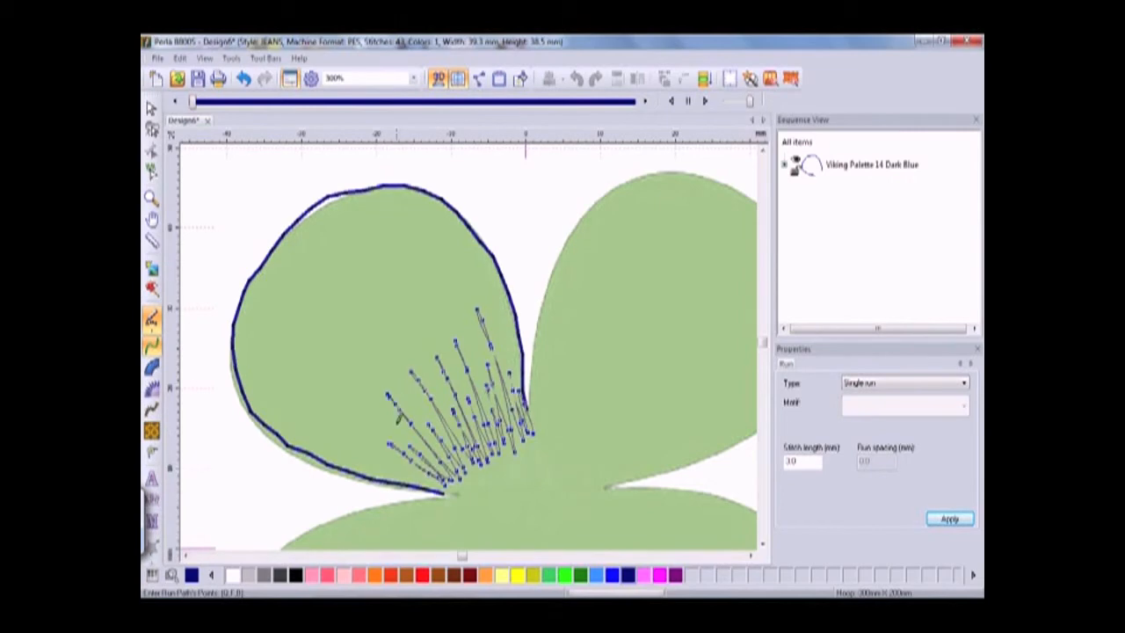
{"action": "right_click", "coordinate": [403, 432]}
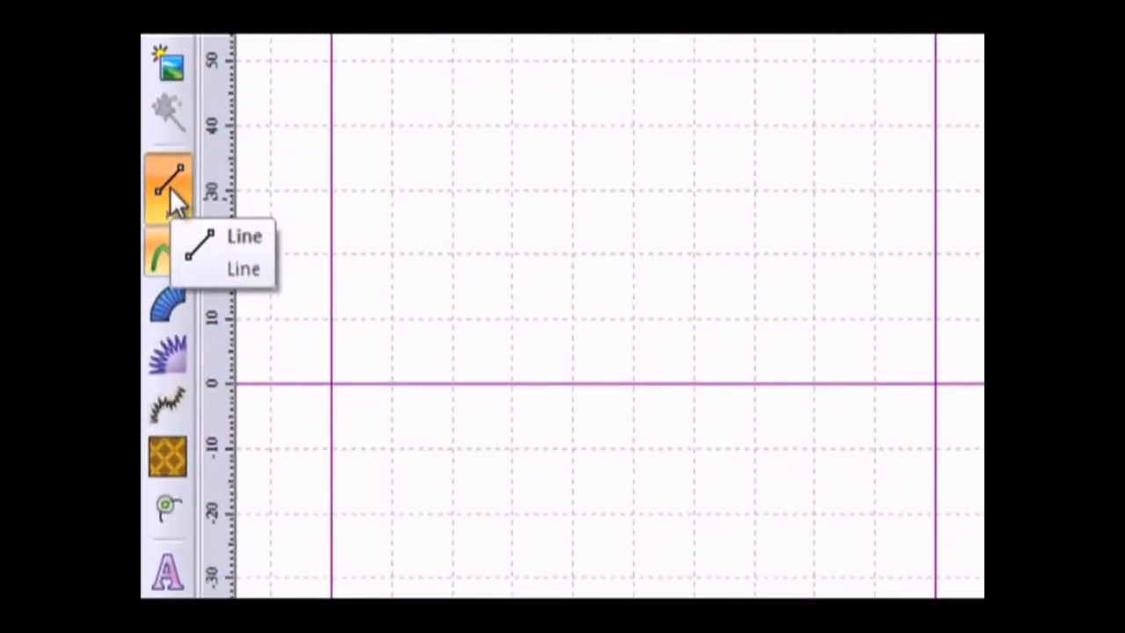
Step: Load the globe image PRB-030 as the backdrop of the new design
{"action": "left_click", "coordinate": [167, 211]}
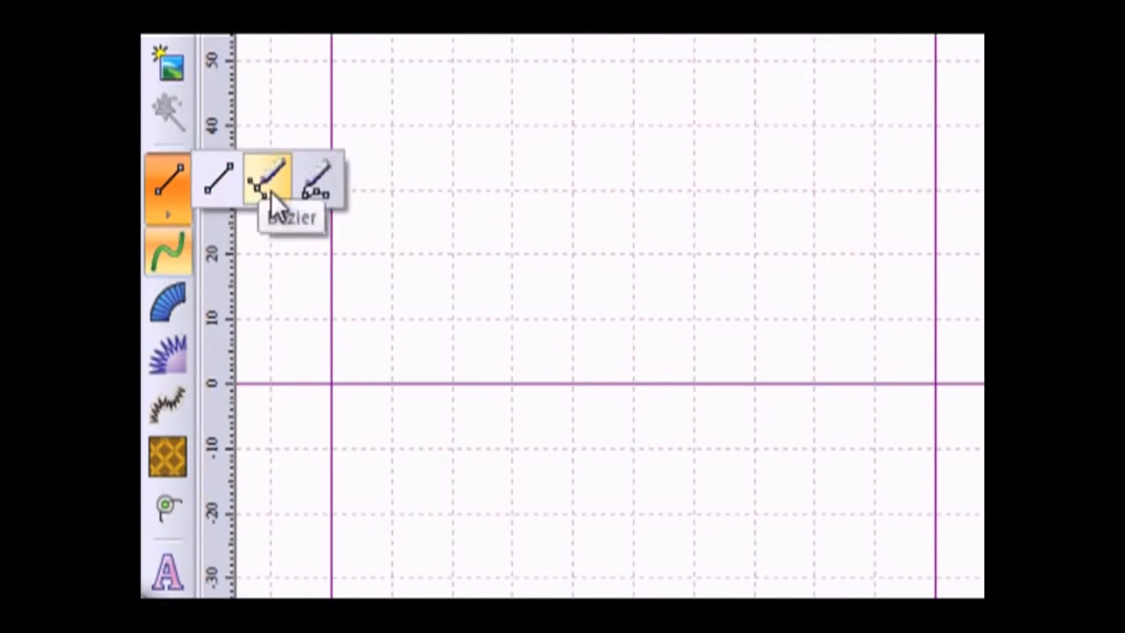
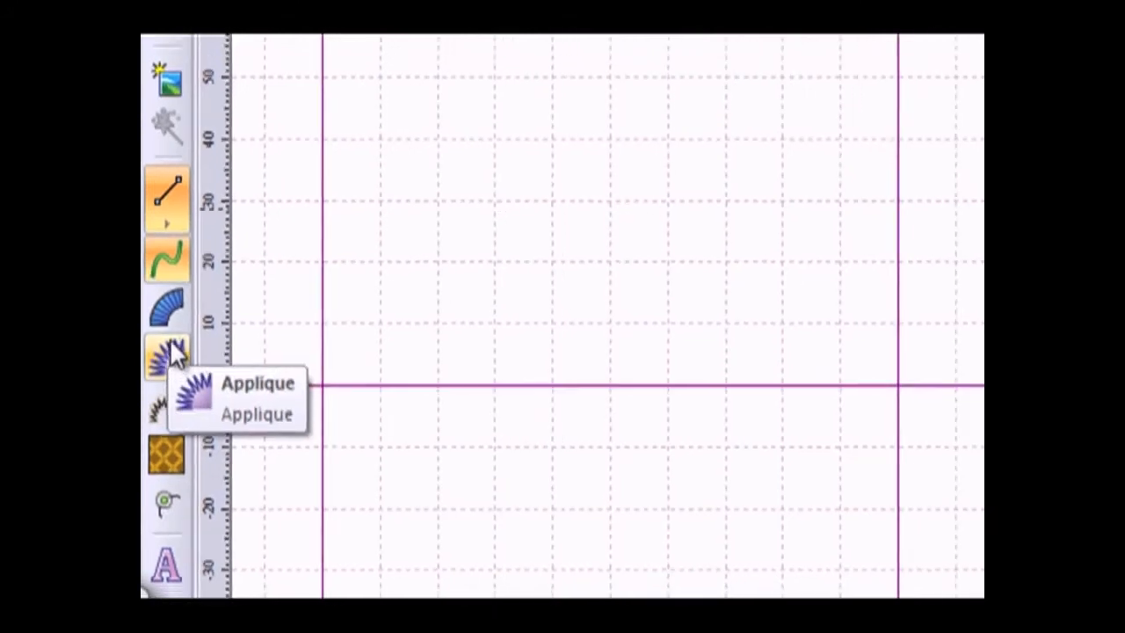
{"action": "left_click", "coordinate": [169, 83]}
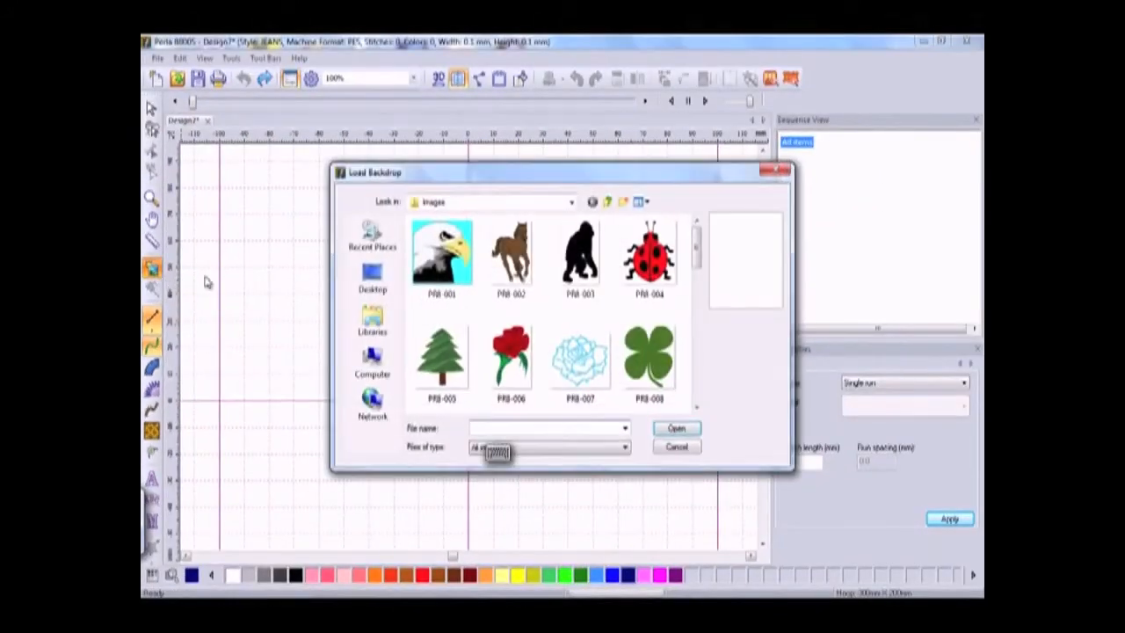
{"action": "left_click_drag", "start_coordinate": [692, 270], "coordinate": [690, 369]}
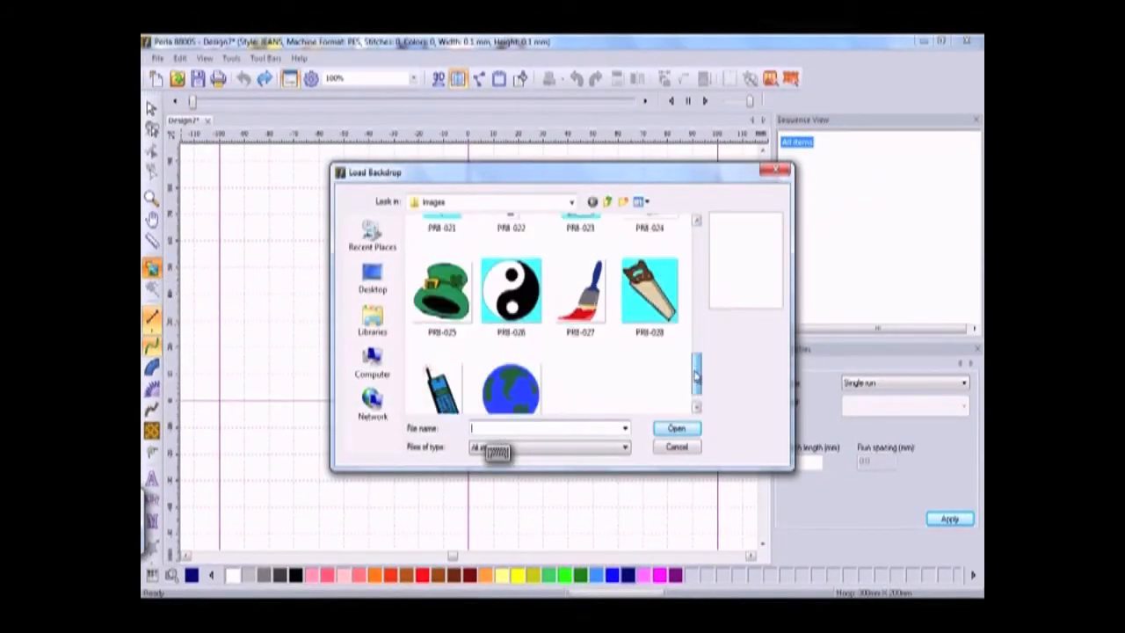
{"action": "left_click", "coordinate": [511, 369]}
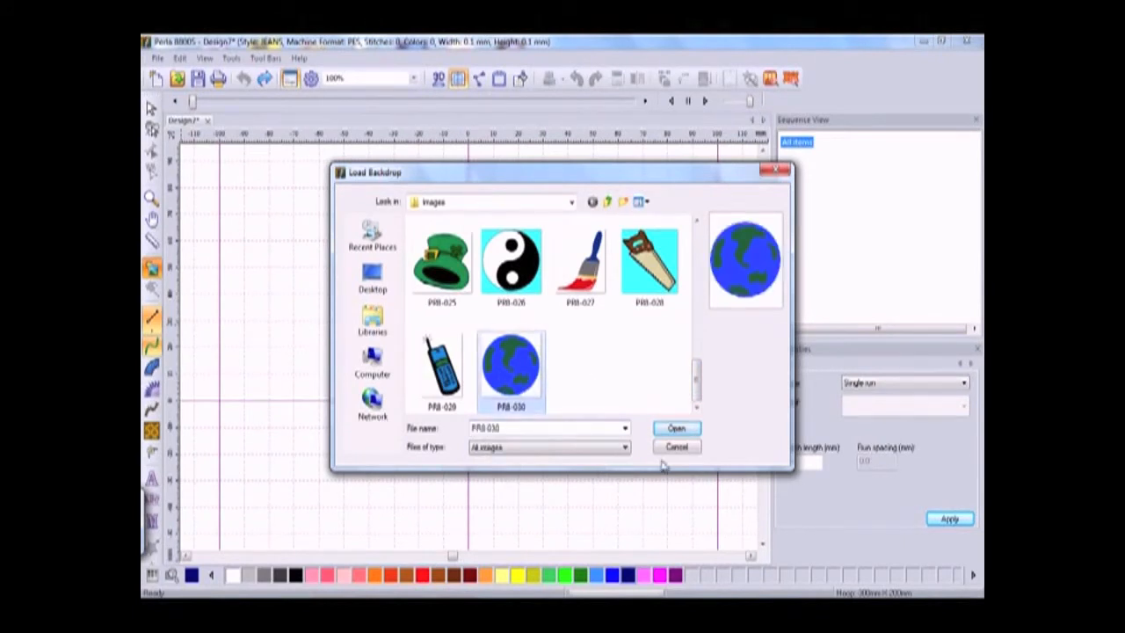
Step: Load the globe image PR8-030 as the backdrop of the empty design
{"action": "left_click", "coordinate": [676, 429]}
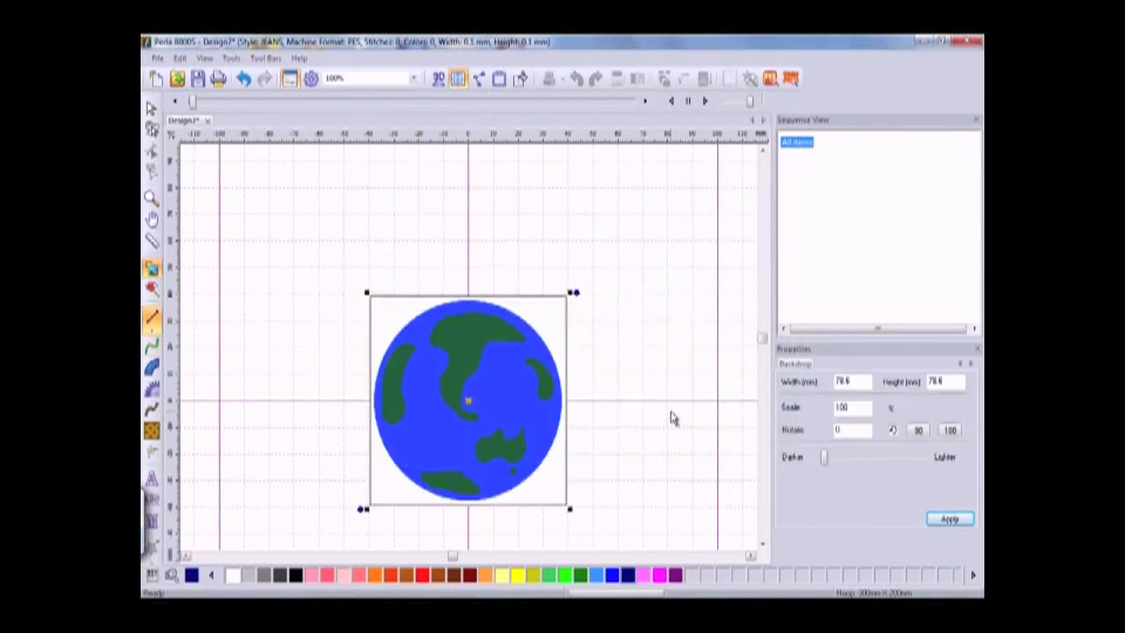
{"action": "left_click", "coordinate": [413, 78]}
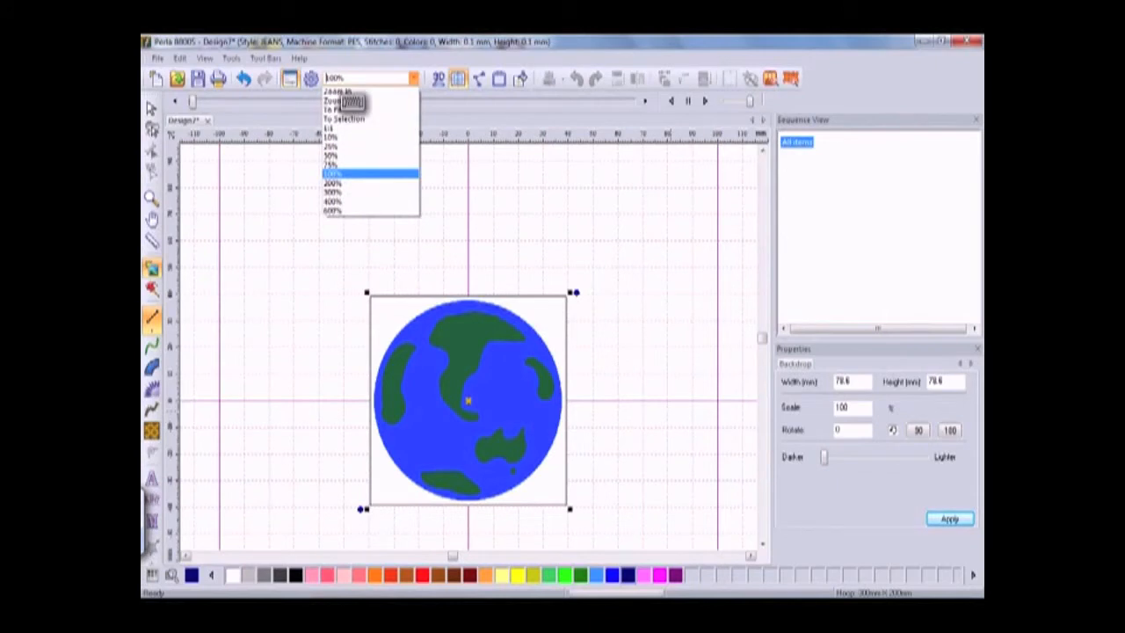
{"action": "left_click", "coordinate": [323, 192]}
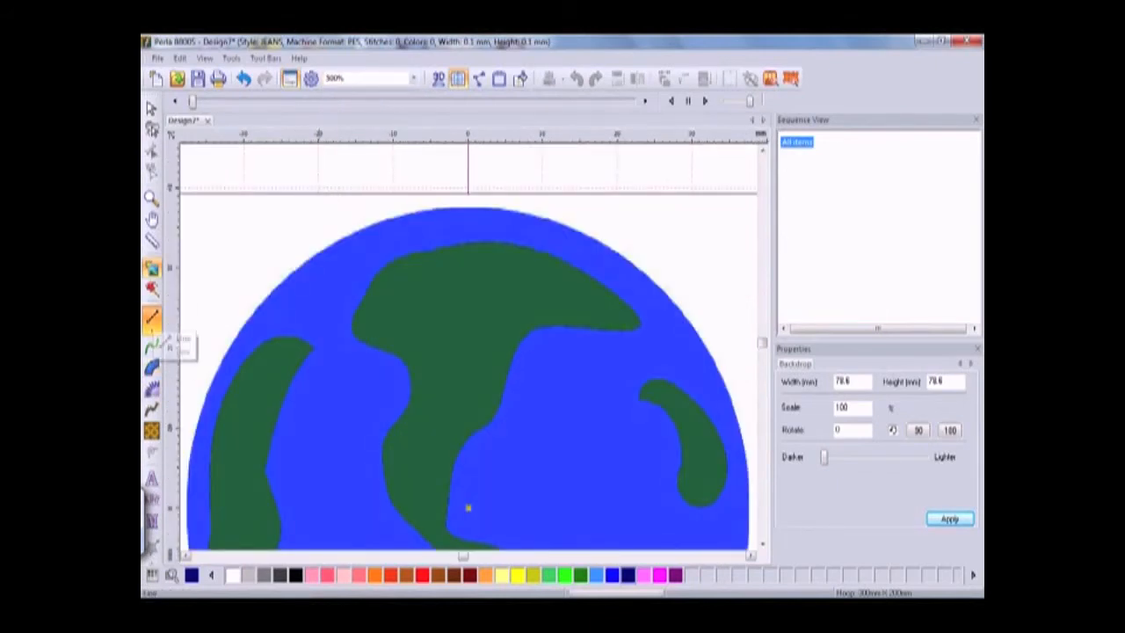
Step: Start an Applique path at the top of the globe and trace its upper-left edge with curve points
{"action": "left_click", "coordinate": [153, 387]}
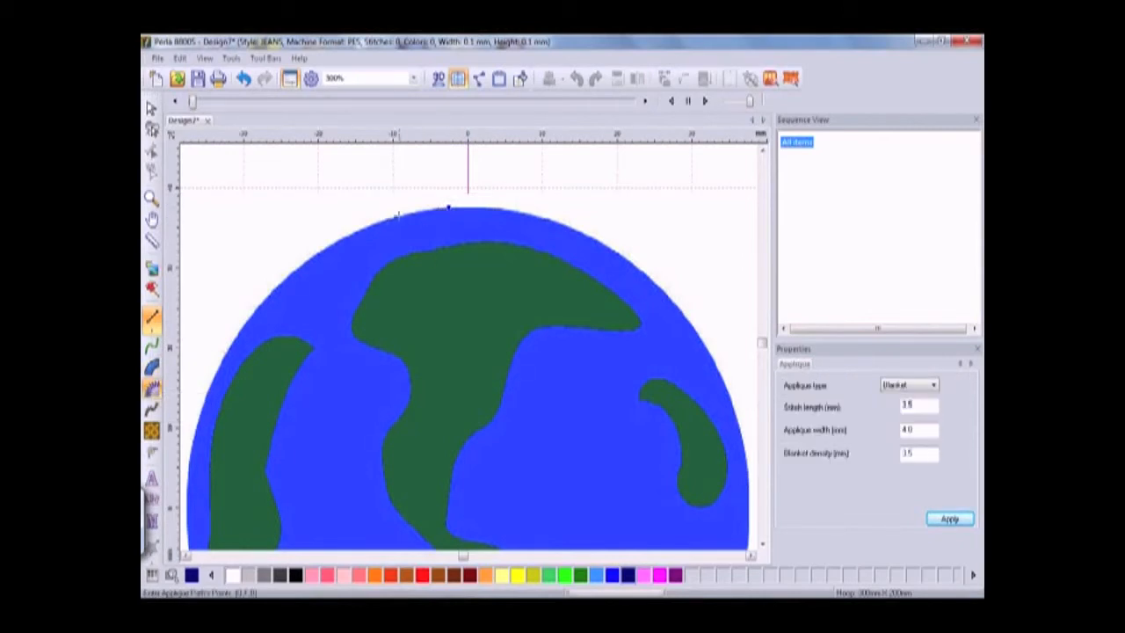
{"action": "left_click", "coordinate": [402, 216]}
{"action": "left_click", "coordinate": [350, 235]}
{"action": "left_click", "coordinate": [287, 278]}
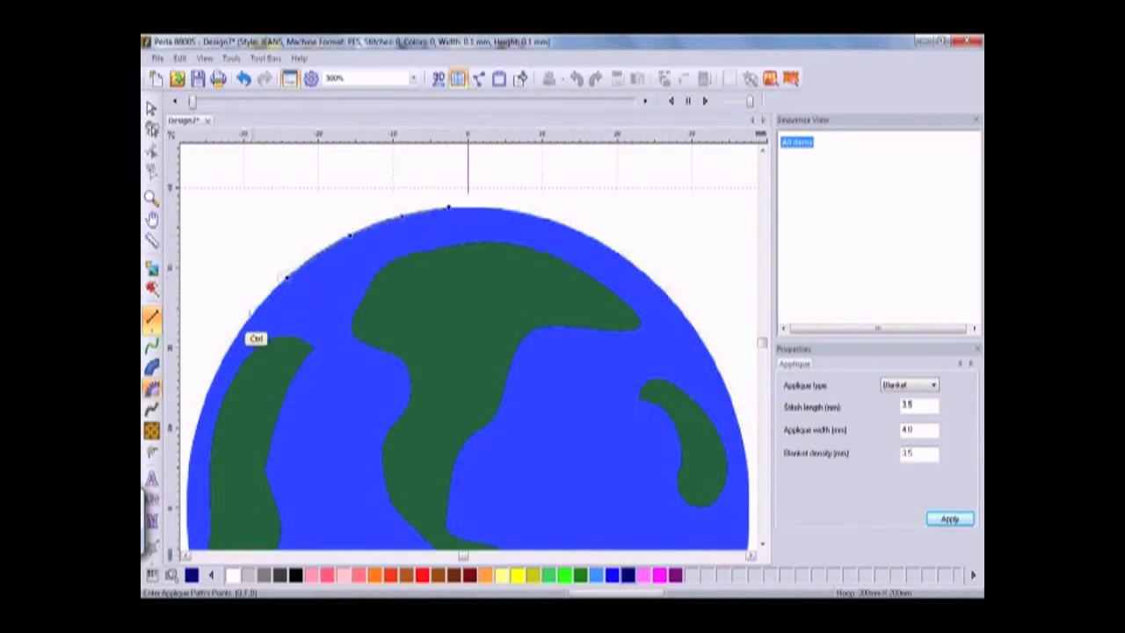
{"action": "left_click", "coordinate": [237, 336]}
{"action": "left_click", "coordinate": [208, 394]}
{"action": "left_click", "coordinate": [188, 463]}
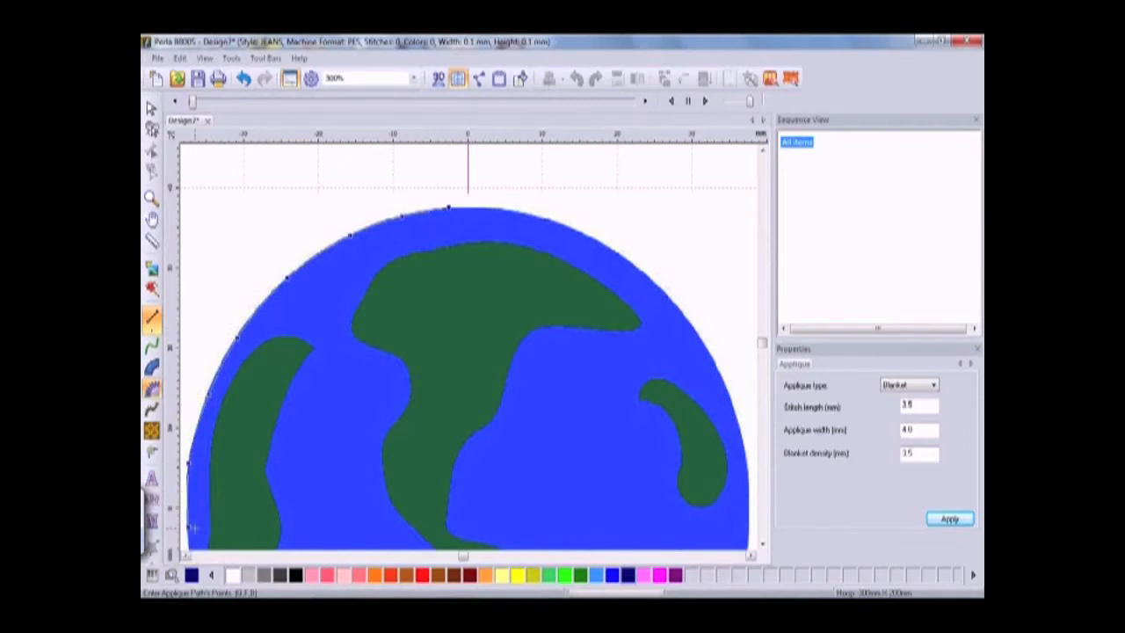
Step: Continue the applique path with curve points along the globe's lower-left edge, almost to its lowest point
{"action": "scroll", "coordinate": [193, 527], "scroll_direction": "down", "scroll_amount": 5}
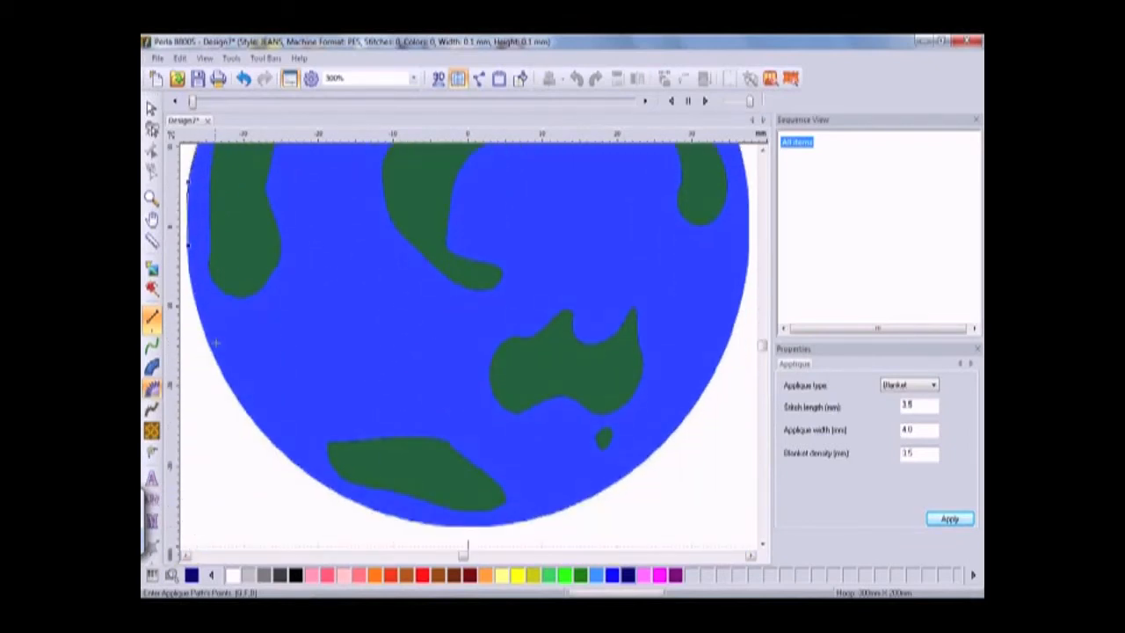
{"action": "left_click", "coordinate": [200, 317], "text": "ctrl"}
{"action": "left_click", "coordinate": [226, 379], "text": "ctrl"}
{"action": "left_click", "coordinate": [261, 431], "text": "ctrl"}
{"action": "left_click", "coordinate": [306, 470], "text": "ctrl"}
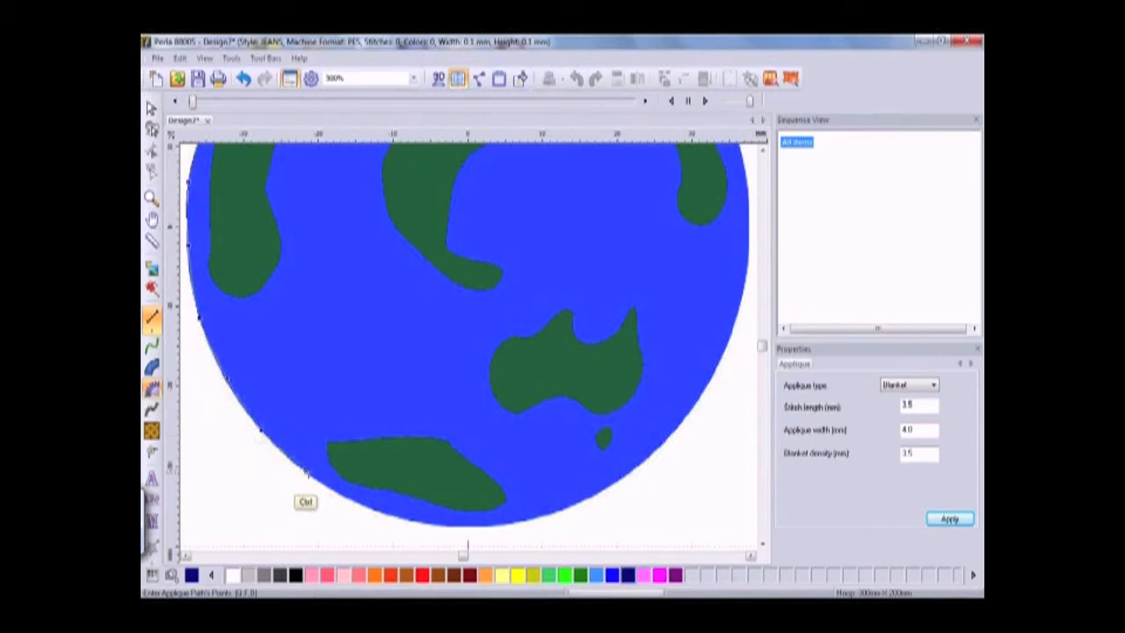
{"action": "left_click", "coordinate": [364, 509], "text": "ctrl"}
{"action": "left_click", "coordinate": [423, 525], "text": "ctrl"}
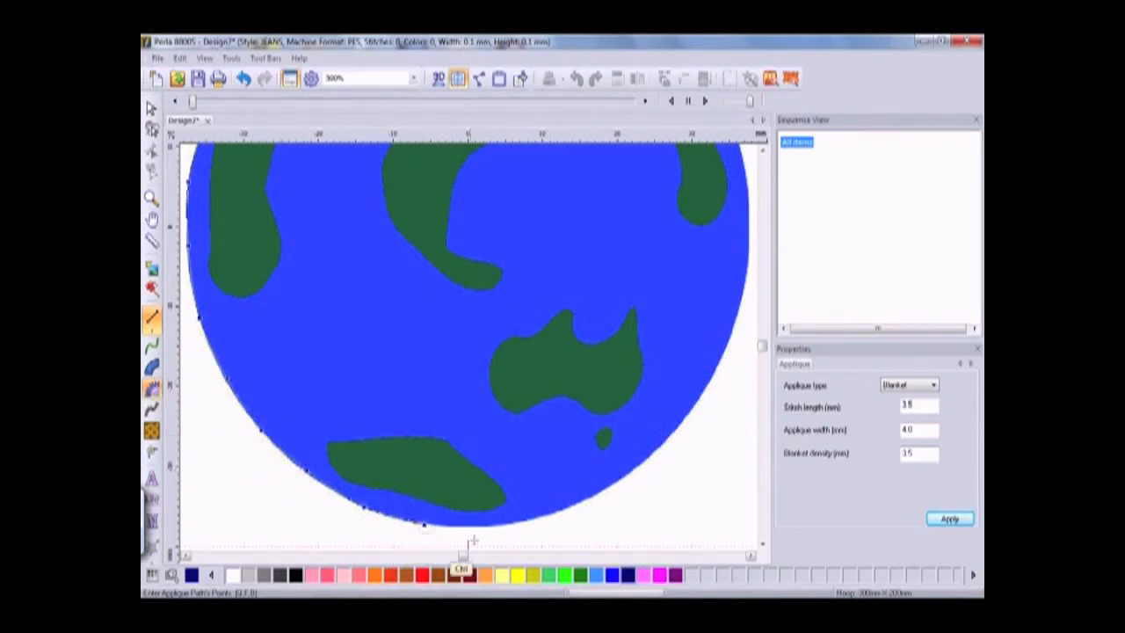
Step: Extend the applique path from the globe's lowest point up along its lower-right edge, past mid-height
{"action": "left_click", "coordinate": [496, 524], "text": "ctrl"}
{"action": "left_click", "coordinate": [573, 504], "text": "ctrl"}
{"action": "left_click", "coordinate": [634, 469], "text": "ctrl"}
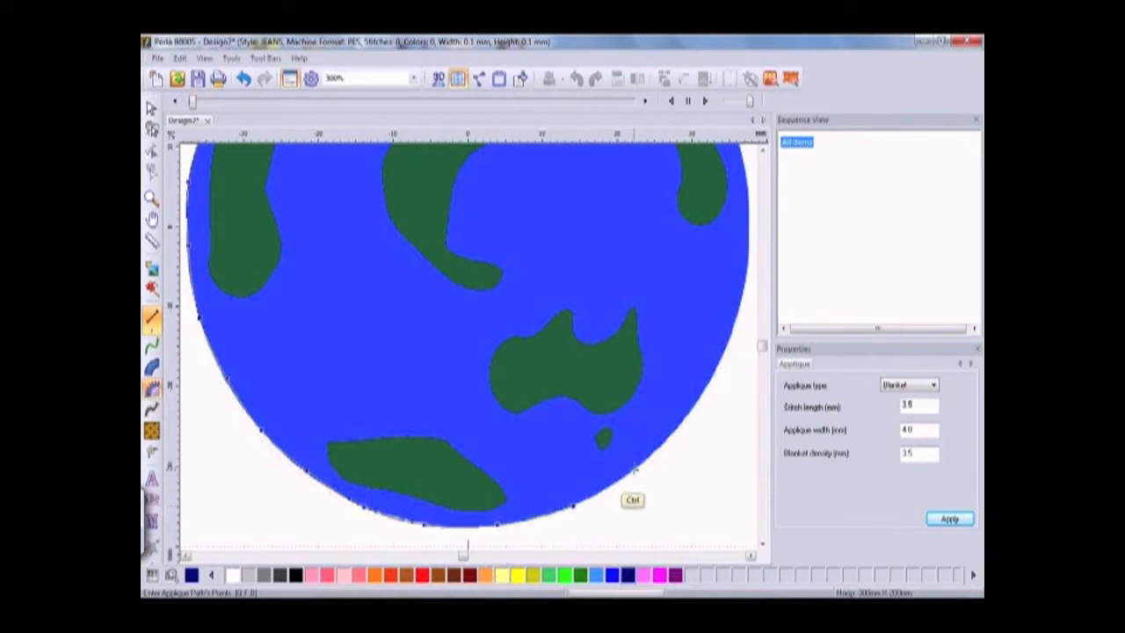
{"action": "left_click", "coordinate": [692, 411], "text": "ctrl"}
{"action": "left_click", "coordinate": [727, 336], "text": "ctrl"}
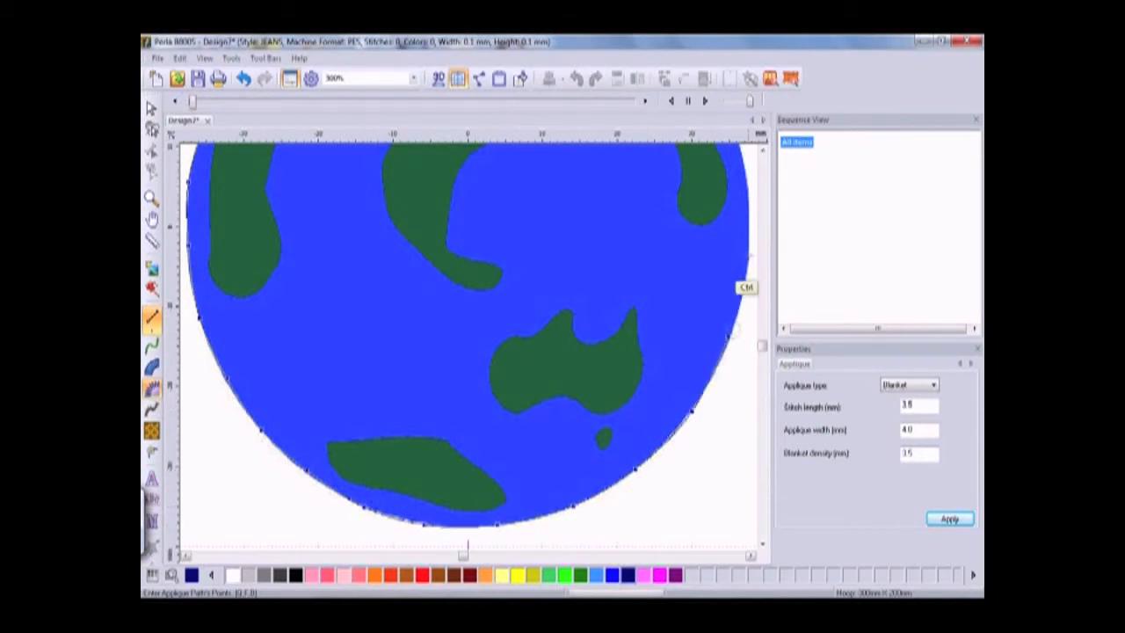
{"action": "left_click", "coordinate": [747, 252], "text": "ctrl"}
{"action": "left_click", "coordinate": [746, 173], "text": "ctrl"}
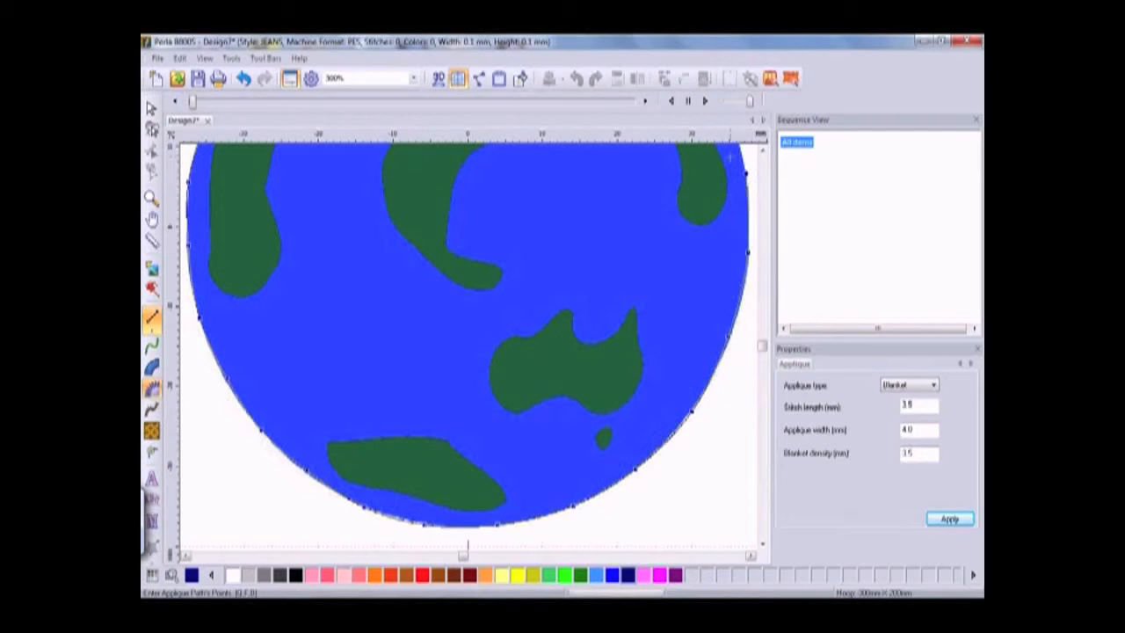
Step: Trace the globe's upper-right edge back to the path's starting point and close the applique shape
{"action": "scroll", "coordinate": [730, 156], "scroll_direction": "up", "scroll_amount": 1}
{"action": "scroll", "coordinate": [729, 157], "scroll_direction": "up", "scroll_amount": 4}
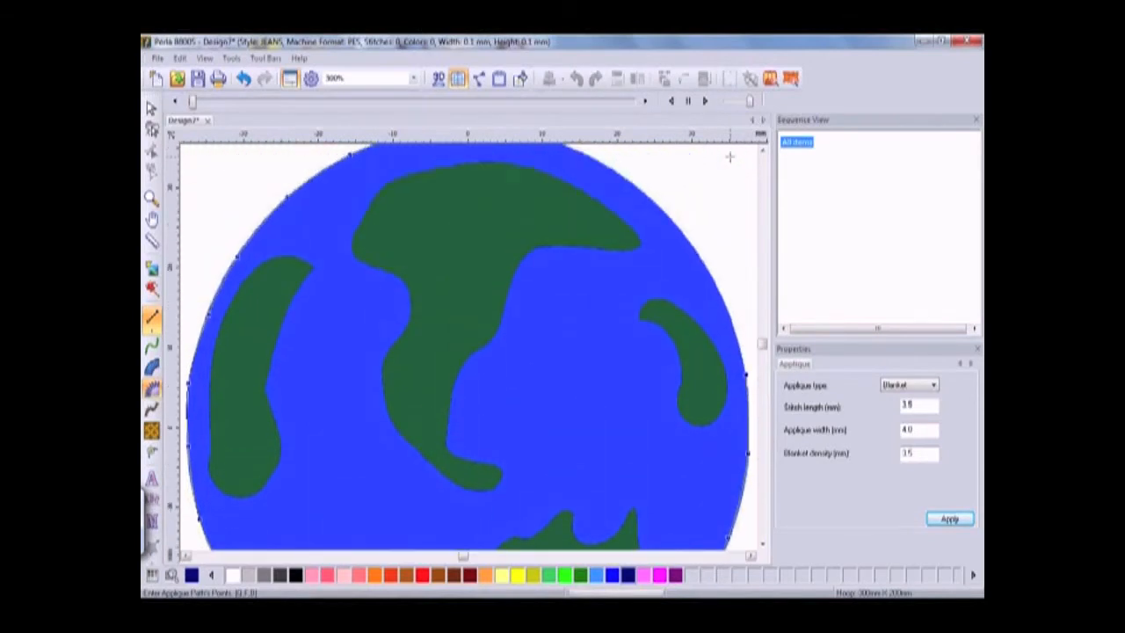
{"action": "left_click", "coordinate": [721, 295], "text": "ctrl"}
{"action": "left_click", "coordinate": [666, 213], "text": "ctrl"}
{"action": "left_click", "coordinate": [621, 177], "text": "ctrl"}
{"action": "left_click", "coordinate": [594, 159], "text": "ctrl"}
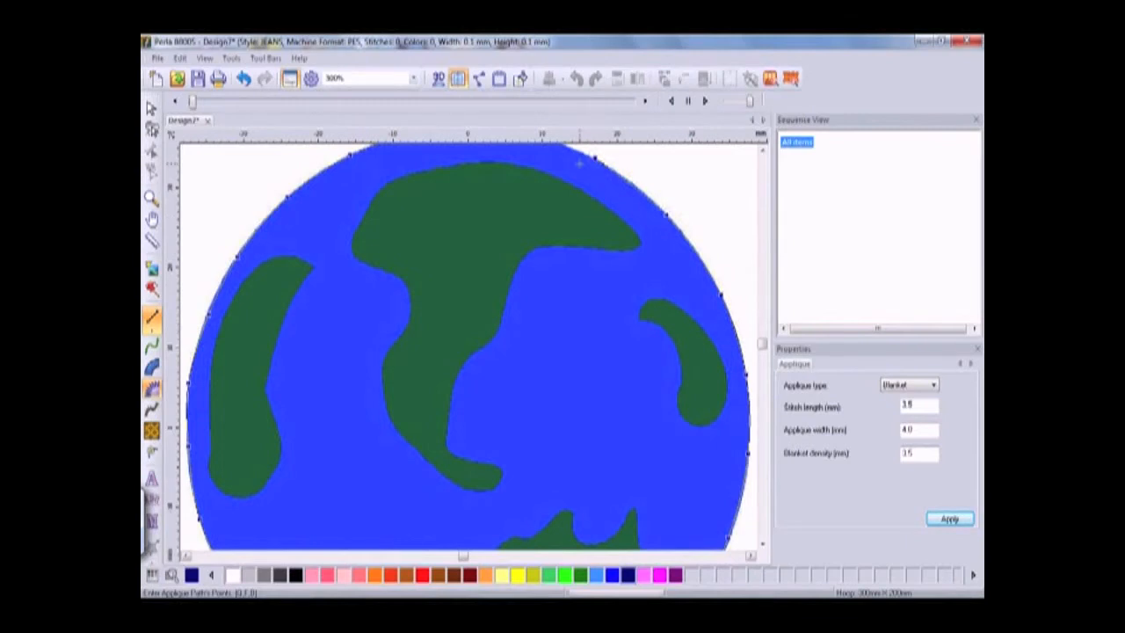
{"action": "scroll", "coordinate": [579, 163], "scroll_direction": "up", "scroll_amount": 3}
{"action": "left_click", "coordinate": [529, 251], "text": "ctrl"}
{"action": "left_click", "coordinate": [474, 246], "text": "ctrl"}
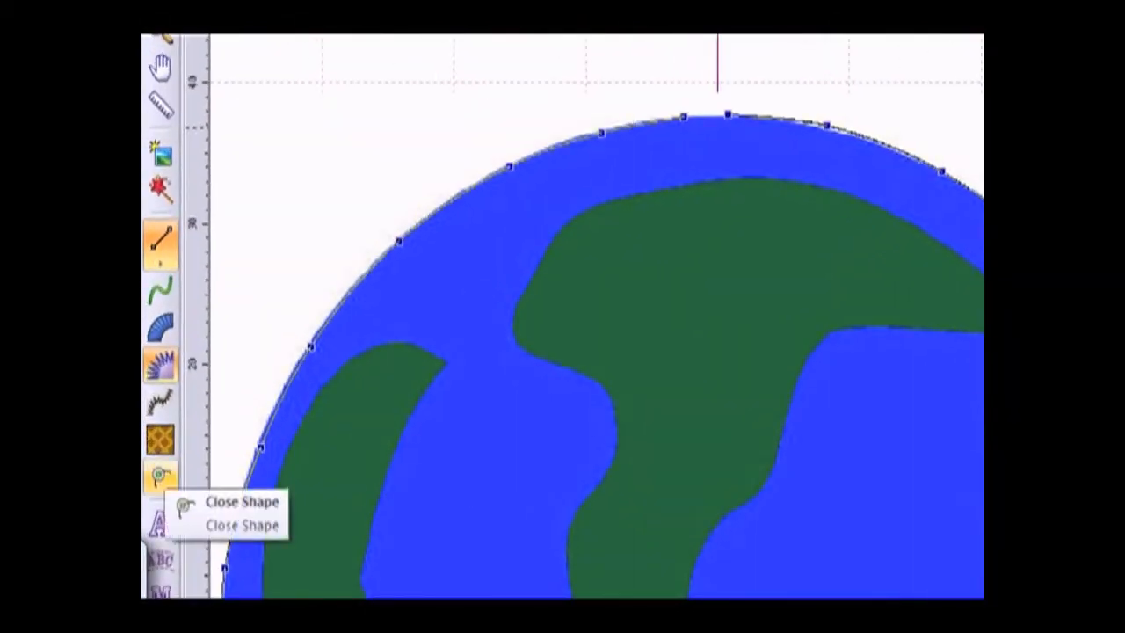
{"action": "left_click", "coordinate": [161, 475]}
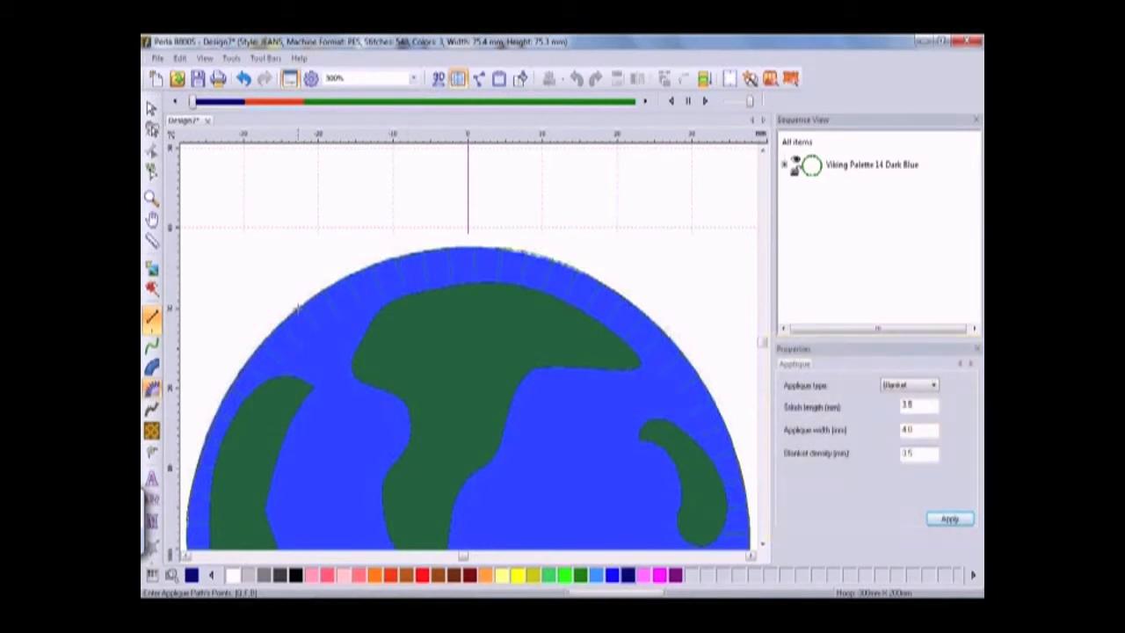
Step: Display the stitches in 3D and change the globe outline's applique type to Satin
{"action": "left_click", "coordinate": [438, 78]}
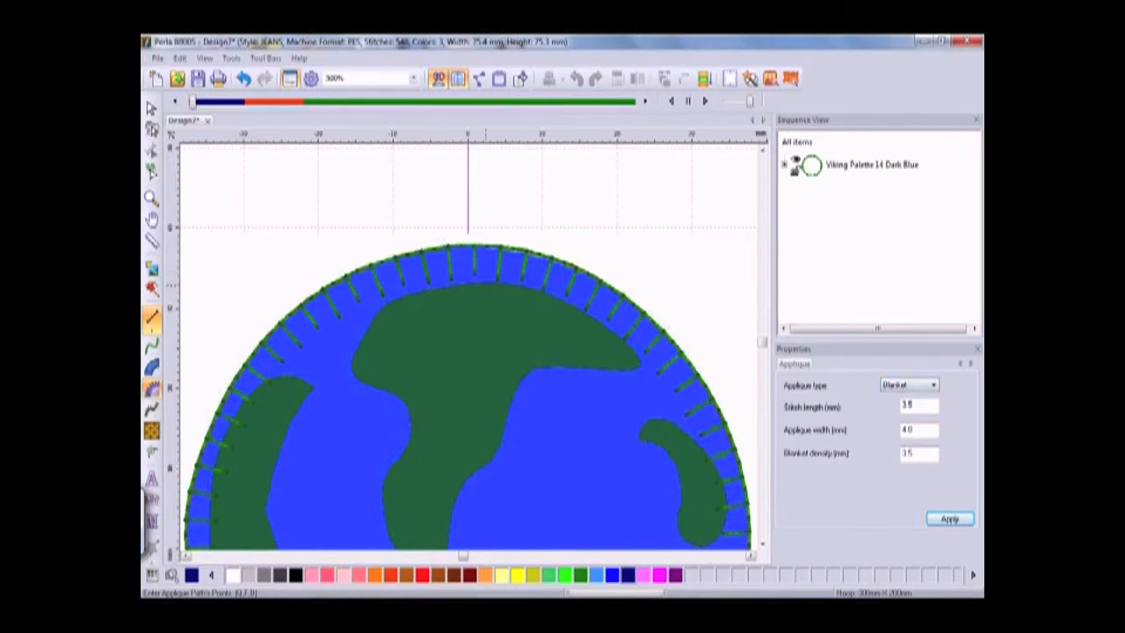
{"action": "left_click", "coordinate": [823, 159]}
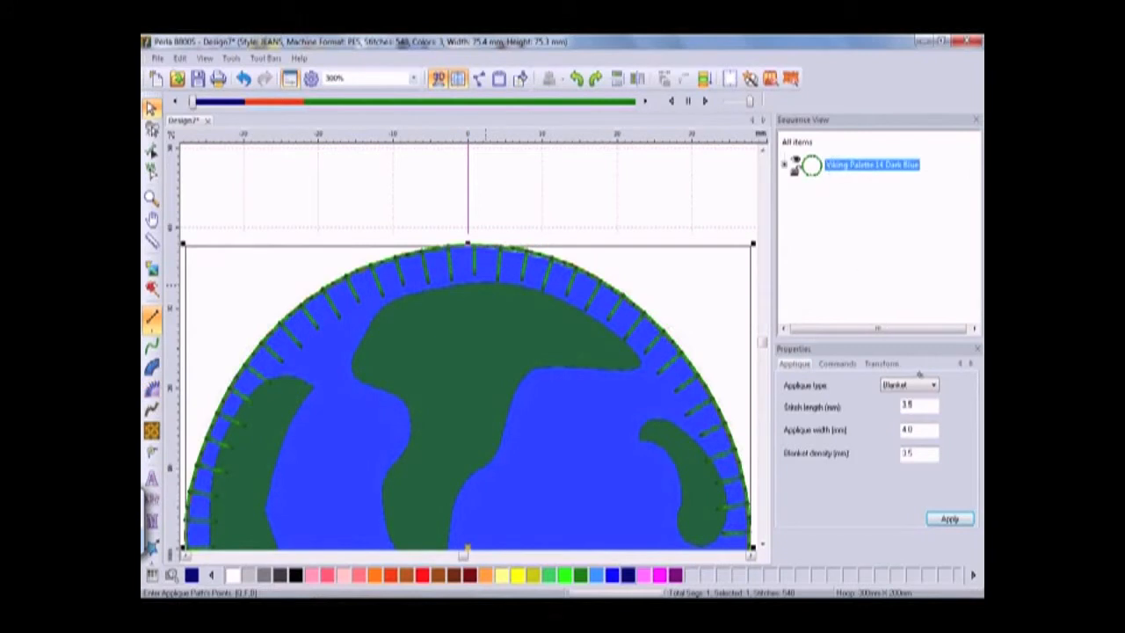
{"action": "left_click", "coordinate": [933, 385]}
{"action": "left_click", "coordinate": [896, 401]}
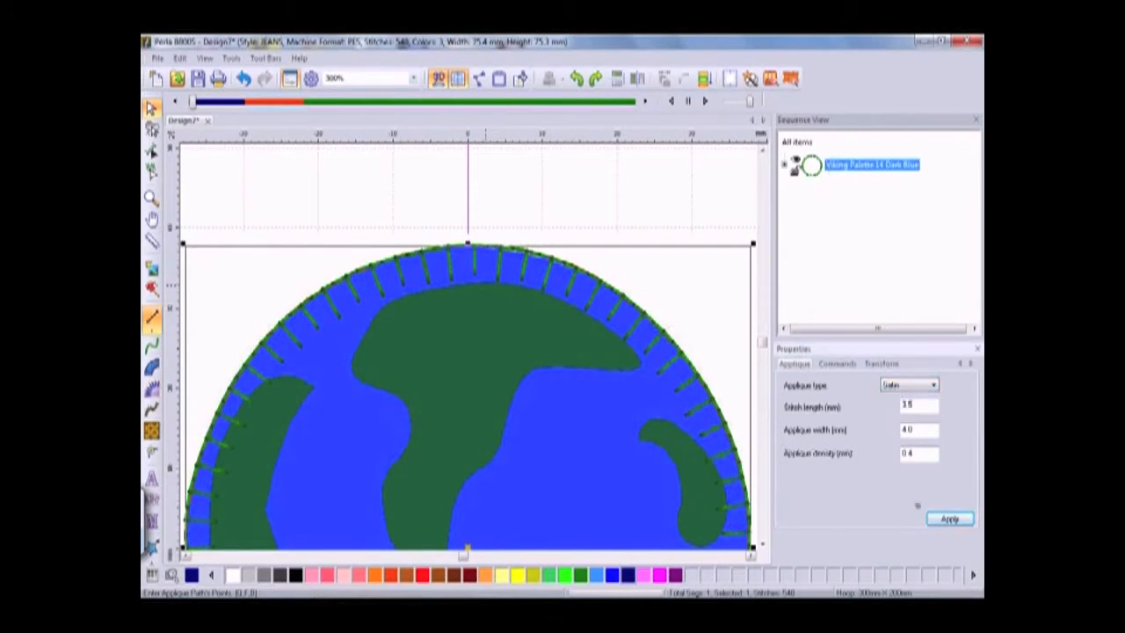
{"action": "left_click", "coordinate": [949, 520]}
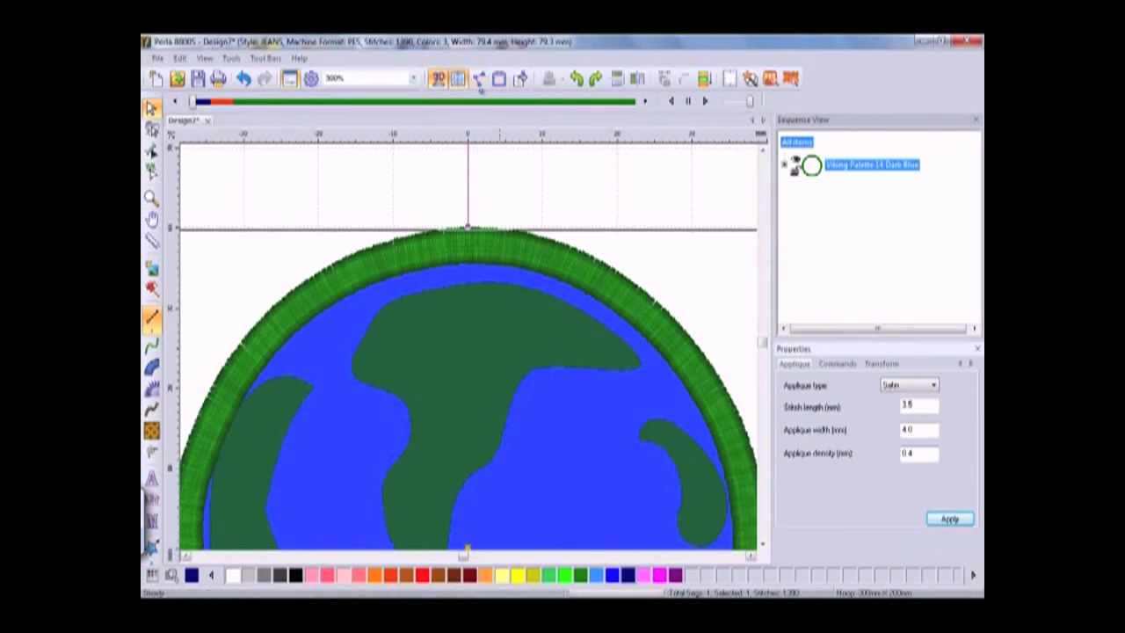
Step: Turn off the 3D display and change the globe outline's applique type to Motif
{"action": "left_click", "coordinate": [437, 78]}
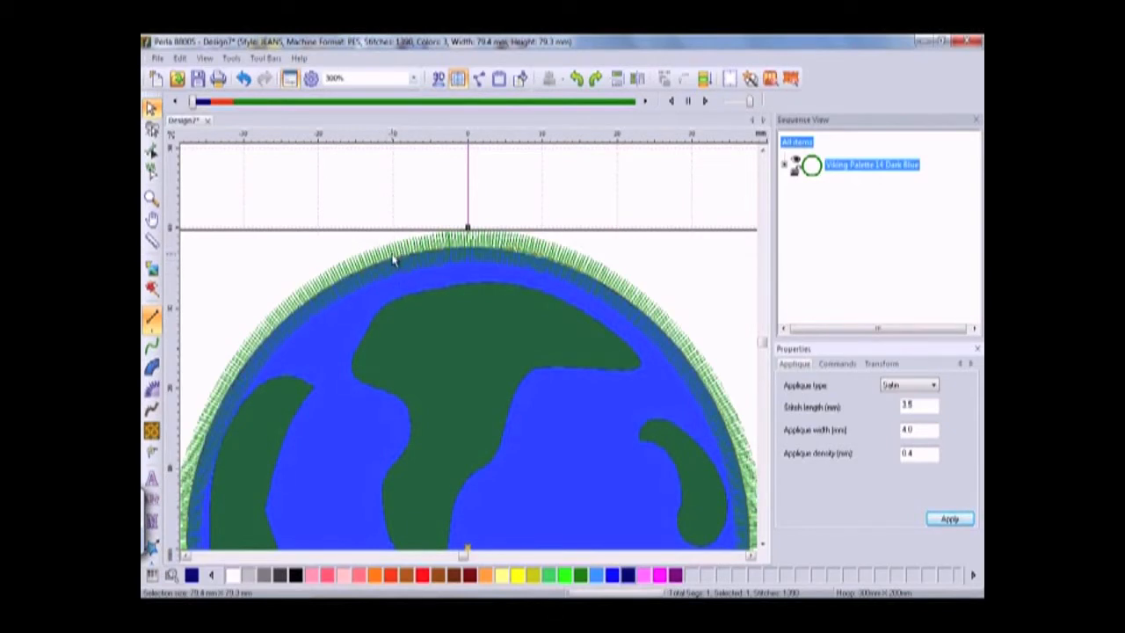
{"action": "left_click", "coordinate": [933, 385]}
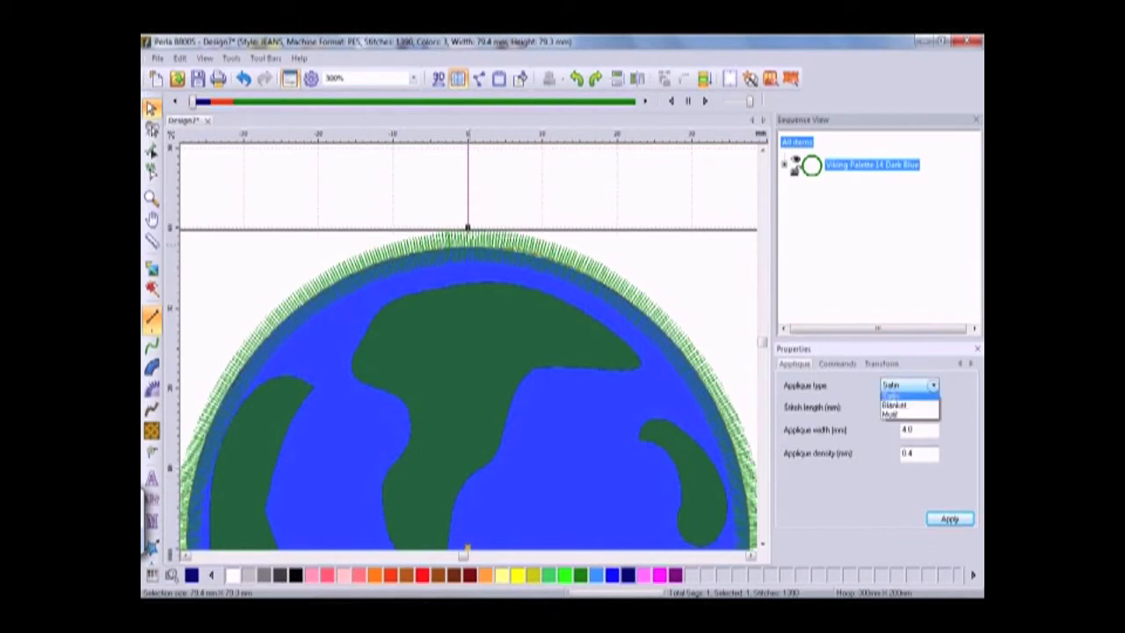
{"action": "left_click", "coordinate": [889, 415]}
{"action": "left_click", "coordinate": [949, 518]}
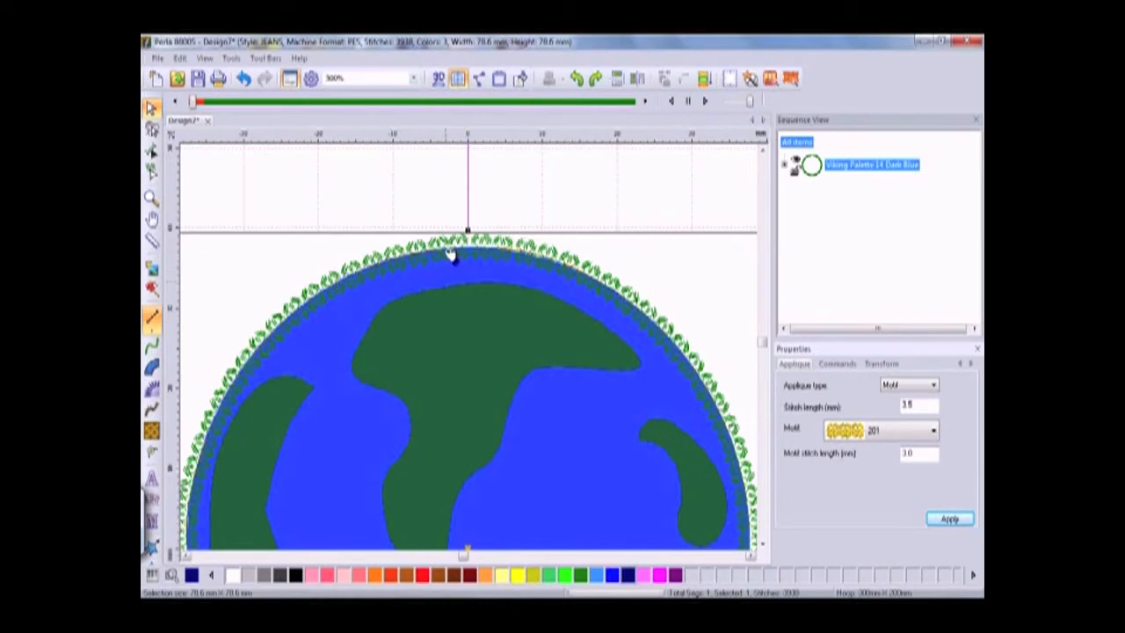
Step: Apply motif 203 to the globe's applique outline and display the stitches in 3D
{"action": "left_click", "coordinate": [932, 431]}
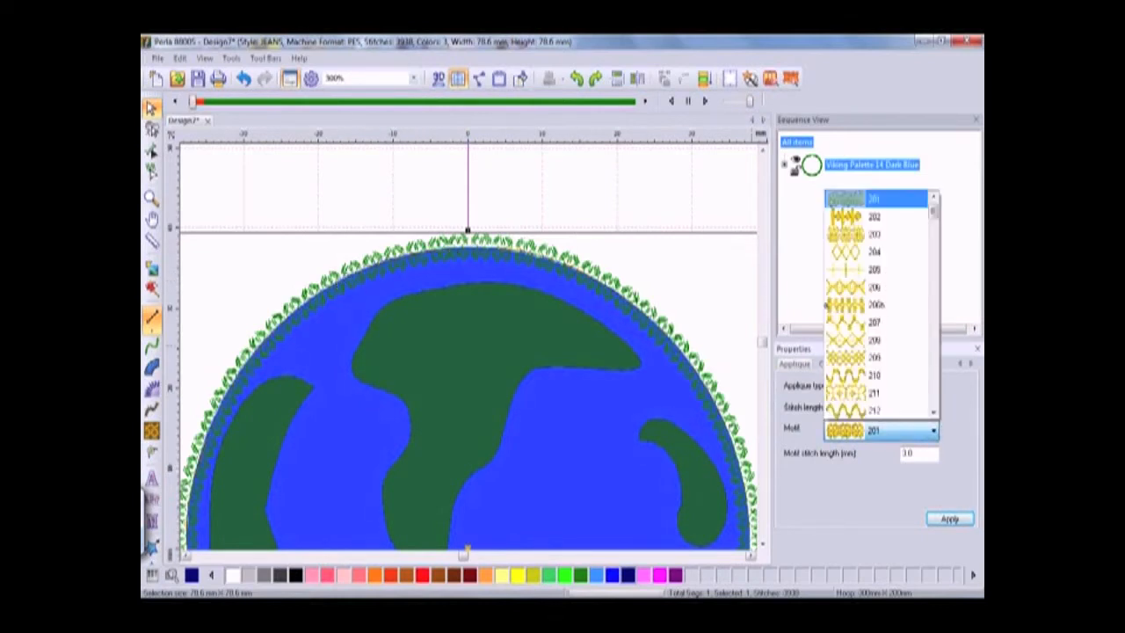
{"action": "left_click", "coordinate": [834, 234]}
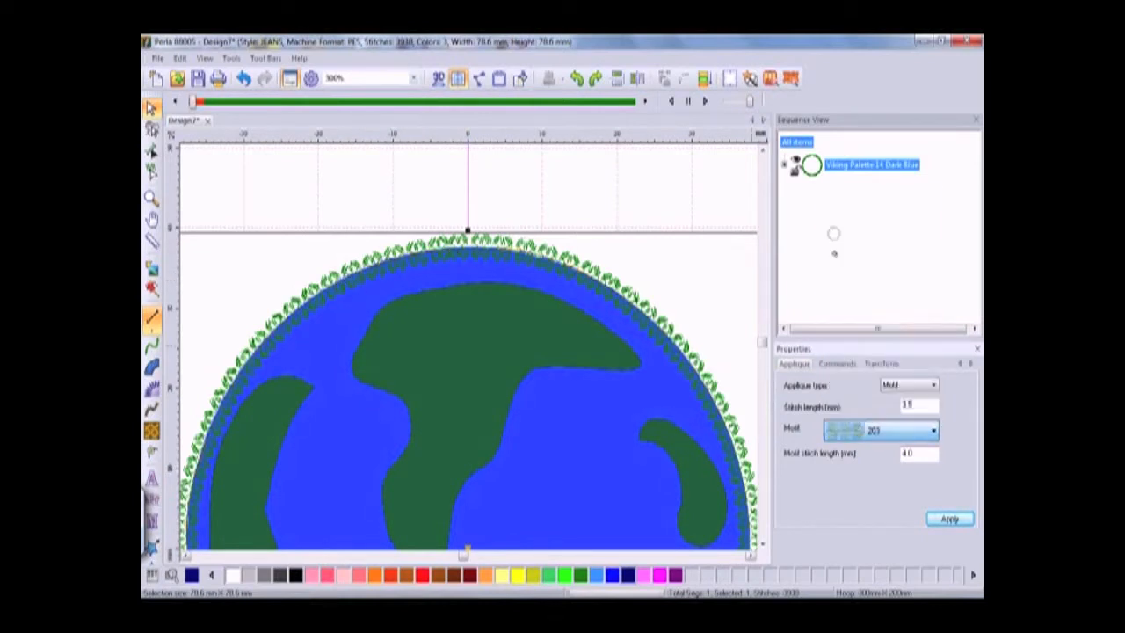
{"action": "left_click", "coordinate": [949, 518]}
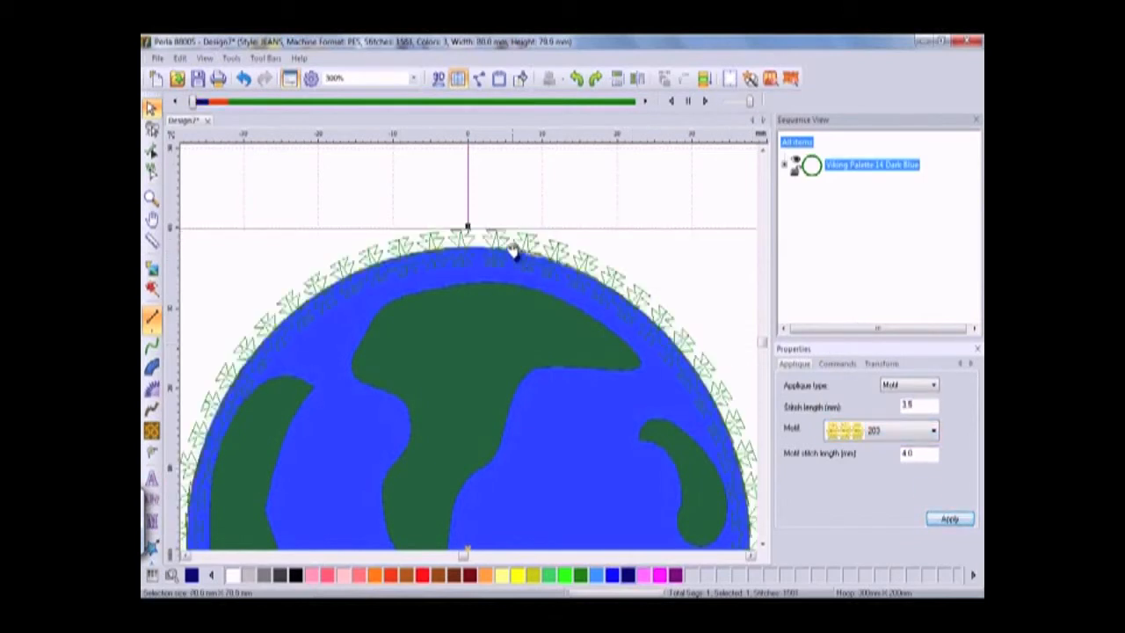
{"action": "left_click", "coordinate": [438, 78]}
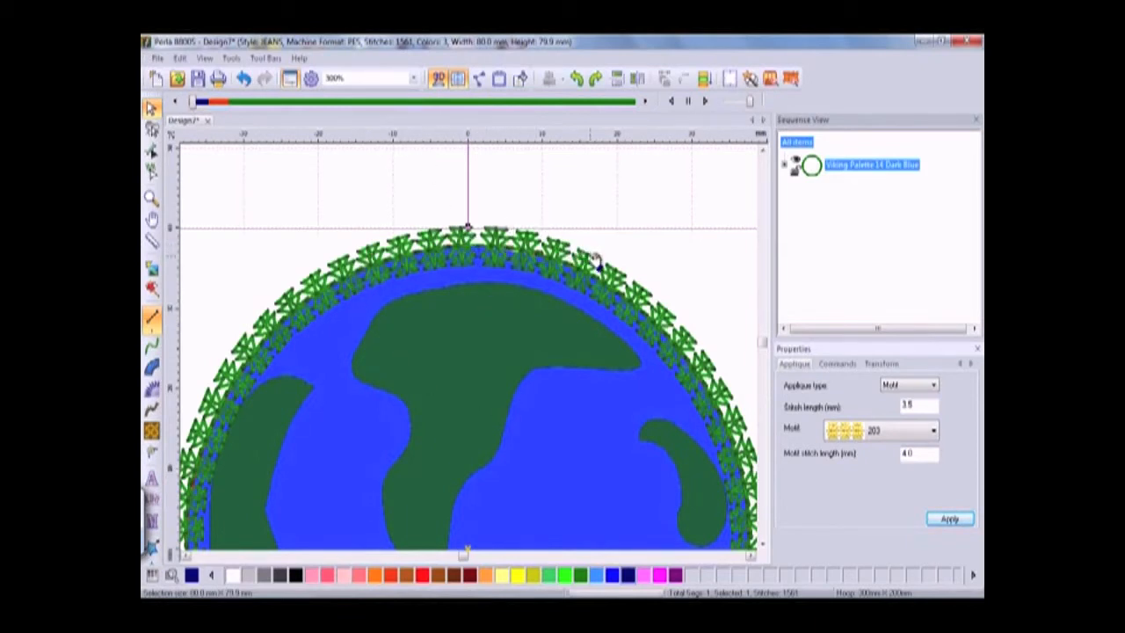
Step: Delete the applique outline around the globe, keeping the backdrop image
{"action": "key", "text": "Delete"}
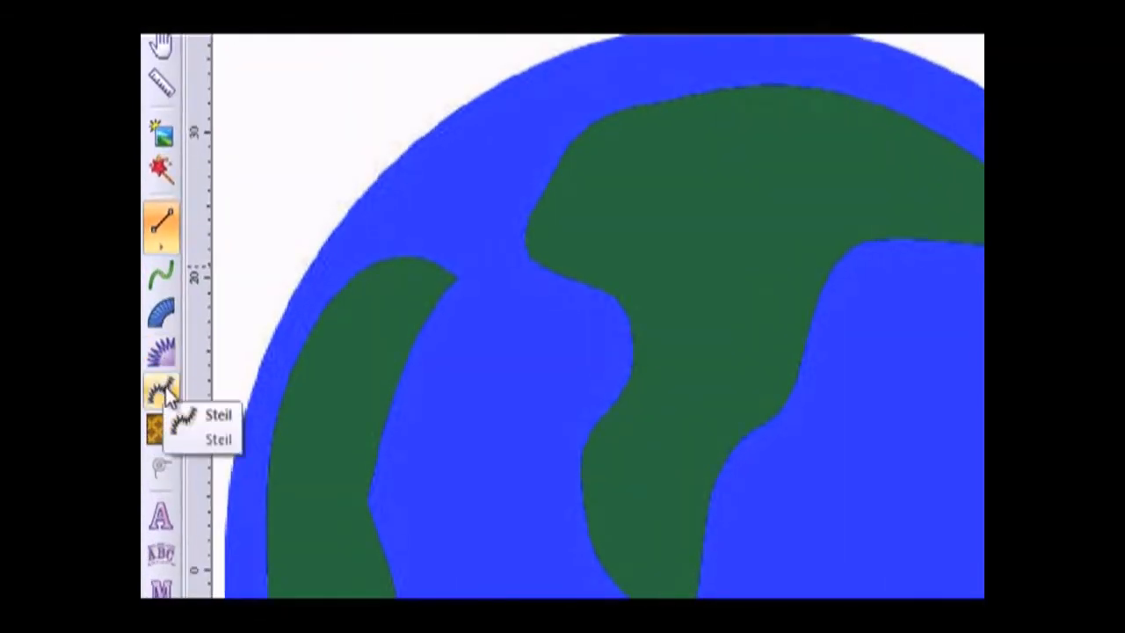
Step: Start a Steil path at the top of the globe and trace its upper-left edge with curve points
{"action": "left_click", "coordinate": [155, 220]}
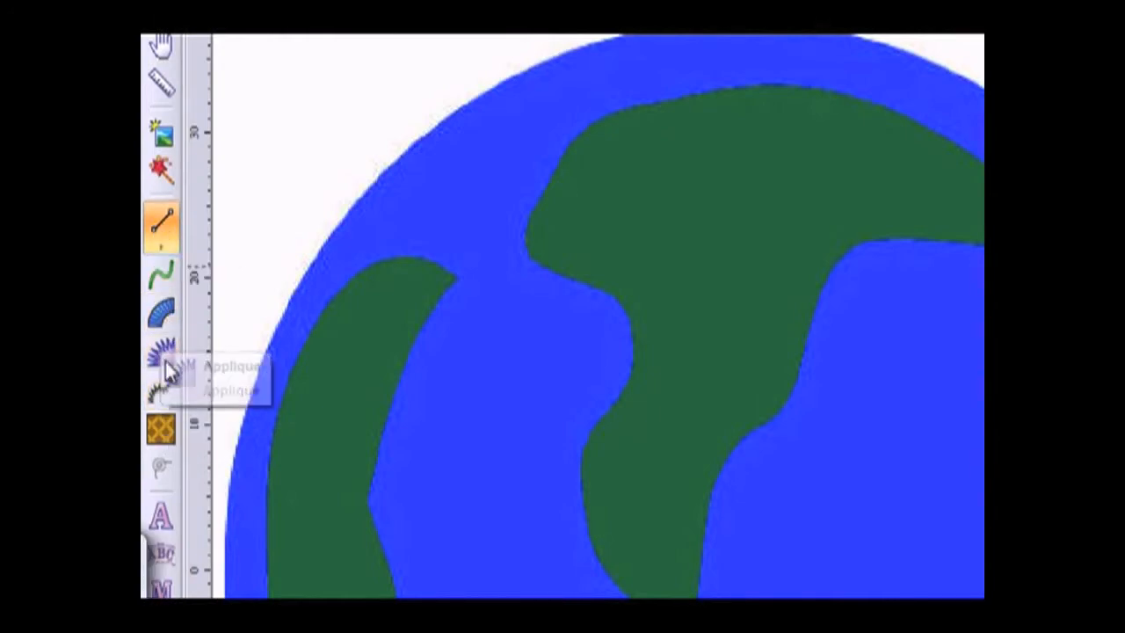
{"action": "left_click", "coordinate": [158, 400]}
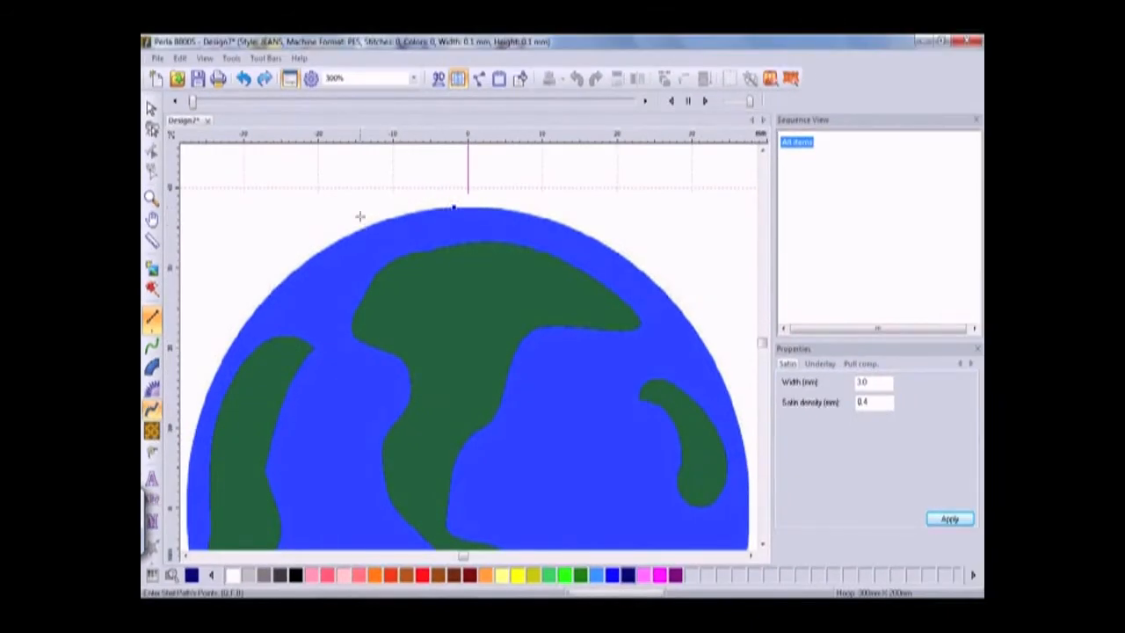
{"action": "left_click", "coordinate": [405, 214], "text": "ctrl"}
{"action": "left_click", "coordinate": [334, 241], "text": "ctrl"}
{"action": "left_click", "coordinate": [268, 296], "text": "ctrl"}
{"action": "left_click", "coordinate": [223, 359], "text": "ctrl"}
{"action": "left_click", "coordinate": [194, 429], "text": "ctrl"}
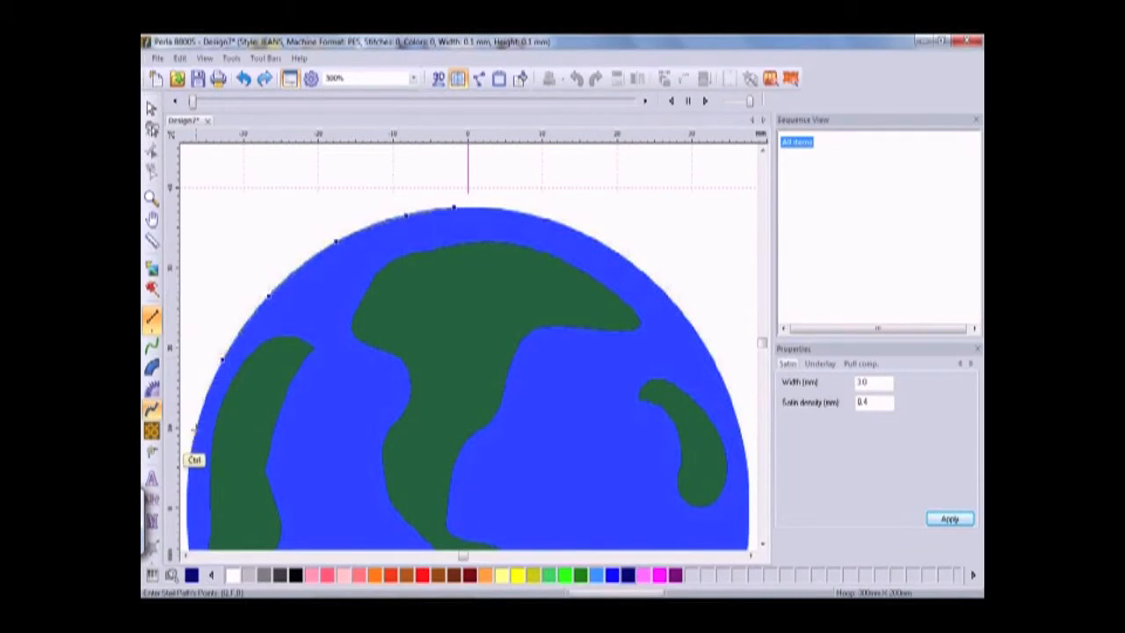
{"action": "left_click", "coordinate": [187, 496], "text": "ctrl"}
{"action": "left_click", "coordinate": [185, 540], "text": "ctrl"}
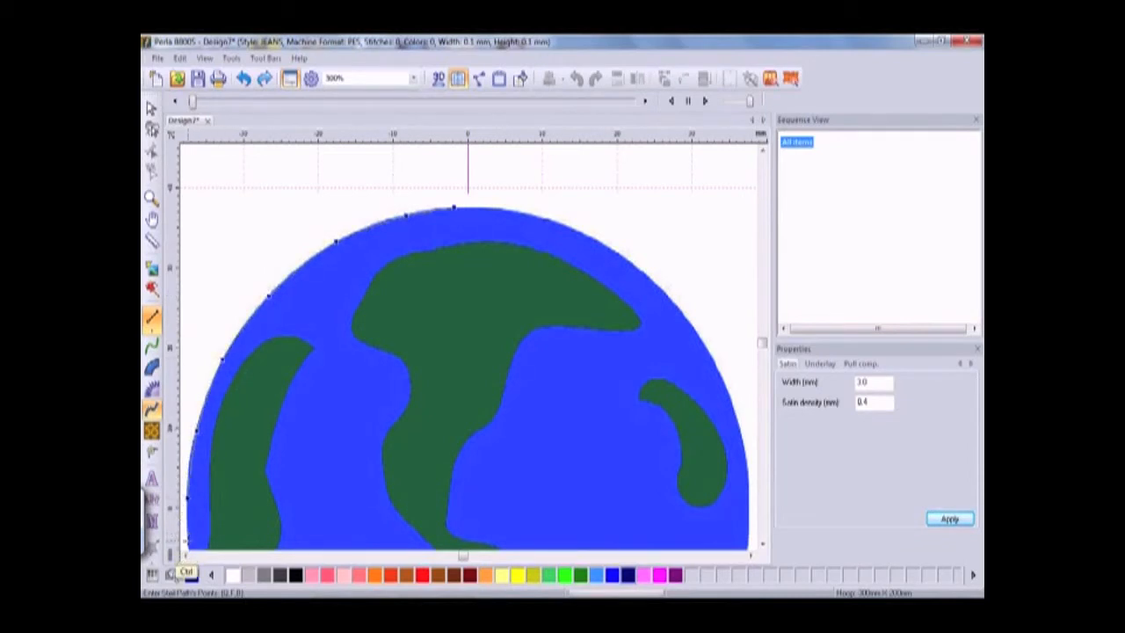
Step: Continue the Steil path with curve points down the globe's lower-left edge and along its bottom
{"action": "scroll", "coordinate": [191, 545], "scroll_direction": "down", "scroll_amount": 8}
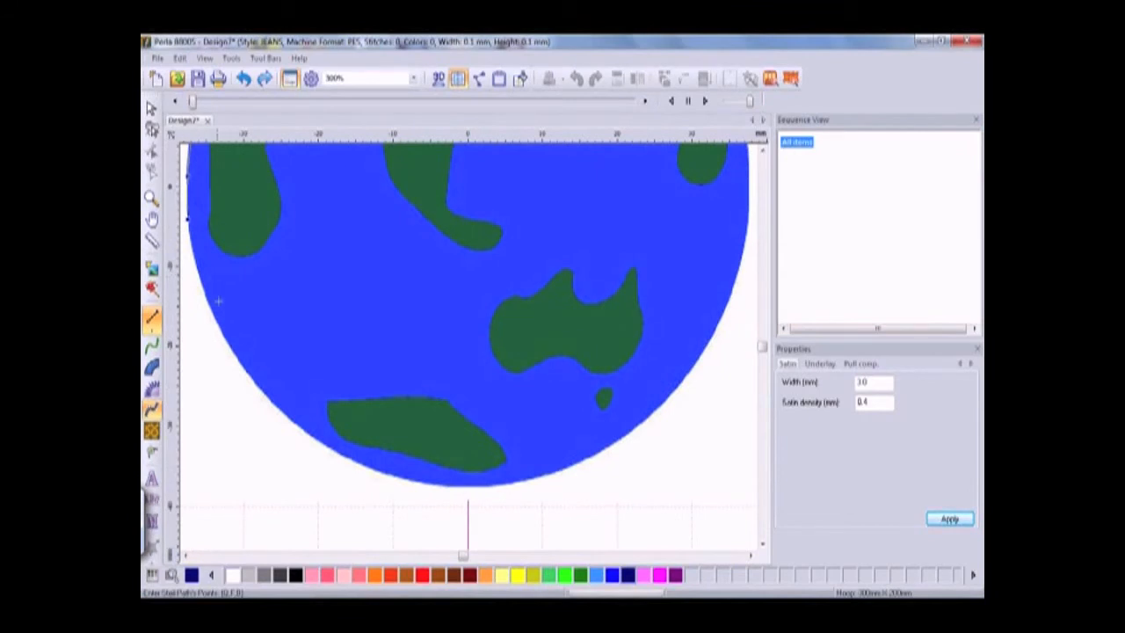
{"action": "left_click", "coordinate": [198, 270], "text": "ctrl"}
{"action": "left_click", "coordinate": [234, 357], "text": "ctrl"}
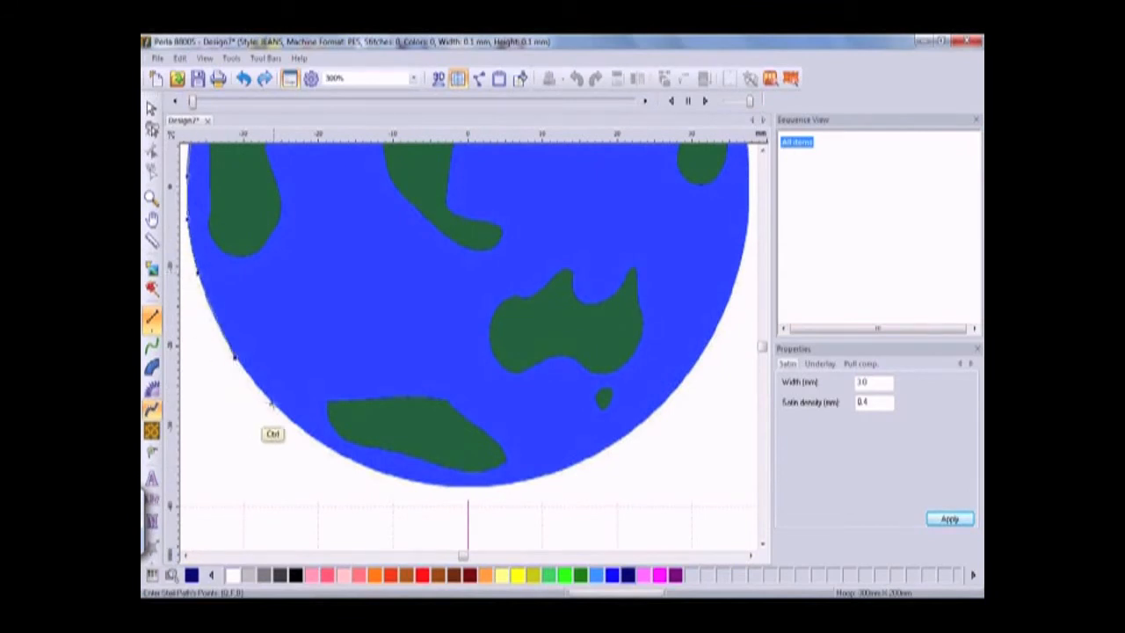
{"action": "left_click", "coordinate": [287, 413], "text": "ctrl"}
{"action": "left_click", "coordinate": [361, 462], "text": "ctrl"}
{"action": "left_click", "coordinate": [445, 485], "text": "ctrl"}
{"action": "left_click", "coordinate": [534, 478], "text": "ctrl"}
{"action": "left_click", "coordinate": [612, 446], "text": "ctrl"}
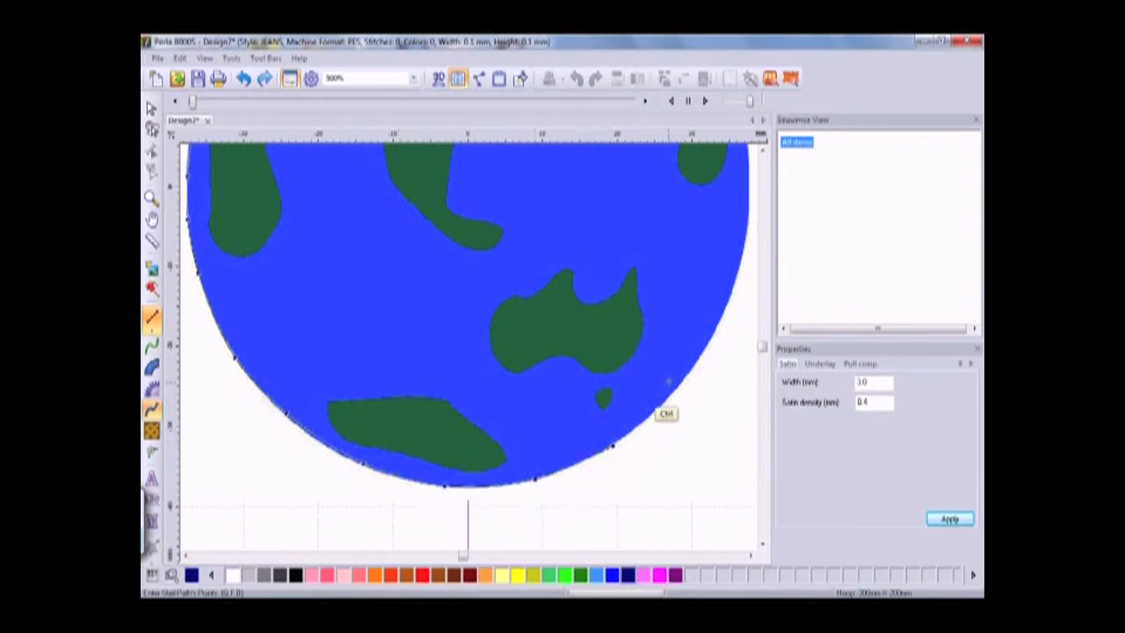
Step: Trace the globe's right edge with curve points back up to the top and generate the Steil border stitches
{"action": "left_click", "coordinate": [682, 382], "text": "ctrl"}
{"action": "left_click", "coordinate": [726, 308], "text": "ctrl"}
{"action": "left_click", "coordinate": [746, 227], "text": "ctrl"}
{"action": "scroll", "coordinate": [735, 201], "scroll_direction": "up", "scroll_amount": 3}
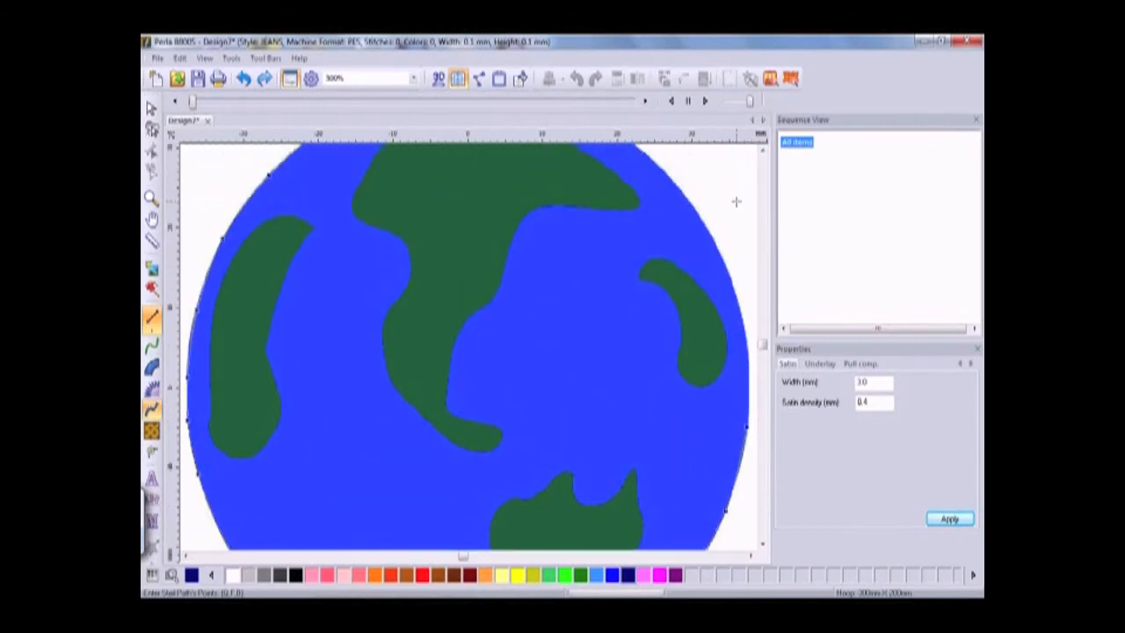
{"action": "left_click", "coordinate": [746, 340], "text": "ctrl"}
{"action": "left_click", "coordinate": [715, 243], "text": "ctrl"}
{"action": "left_click", "coordinate": [658, 165], "text": "ctrl"}
{"action": "scroll", "coordinate": [641, 167], "scroll_direction": "up", "scroll_amount": 3}
{"action": "left_click", "coordinate": [599, 241], "text": "ctrl"}
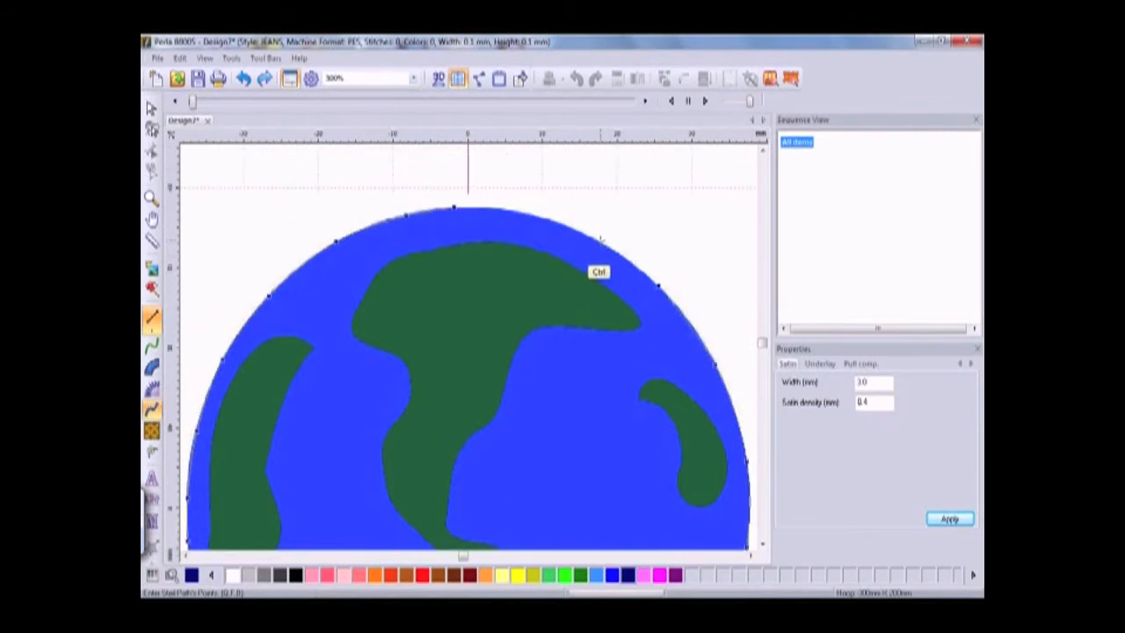
{"action": "left_click", "coordinate": [510, 208], "text": "ctrl"}
{"action": "left_click", "coordinate": [475, 208], "text": "ctrl"}
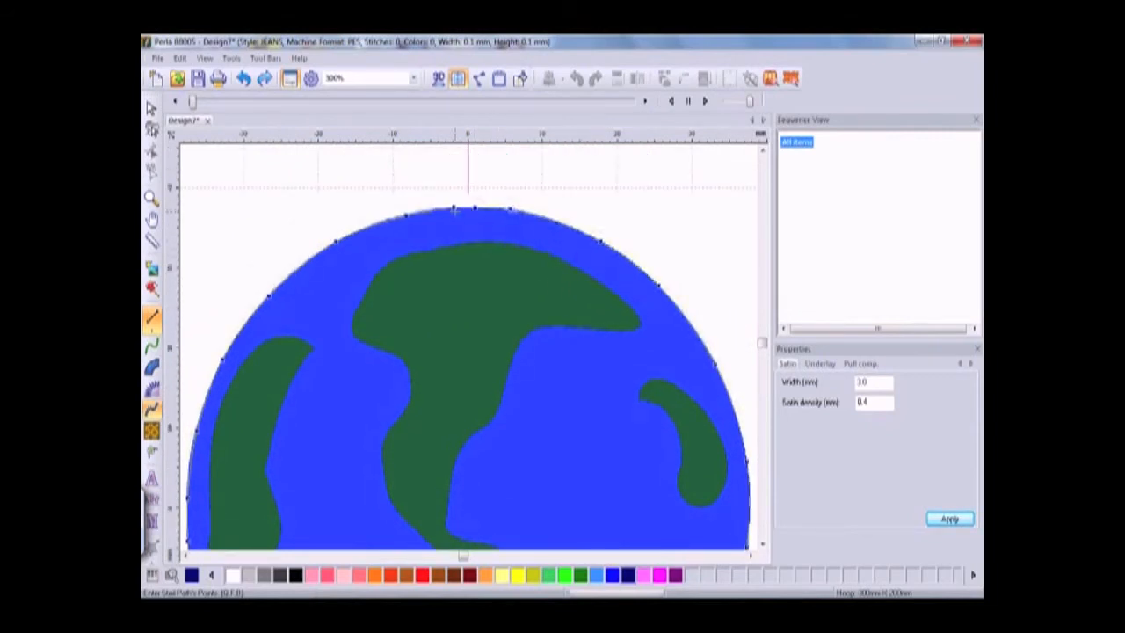
{"action": "left_click", "coordinate": [152, 451]}
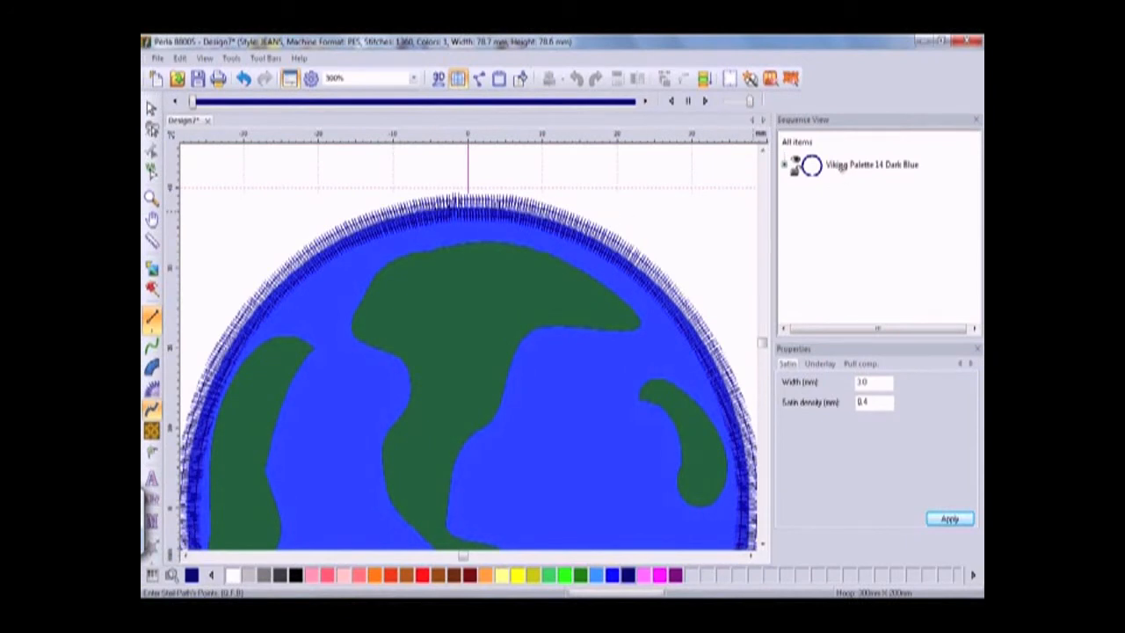
Step: Set the Steil border's width to 2.0 mm and its satin density to 0.4 mm
{"action": "right_click", "coordinate": [494, 204]}
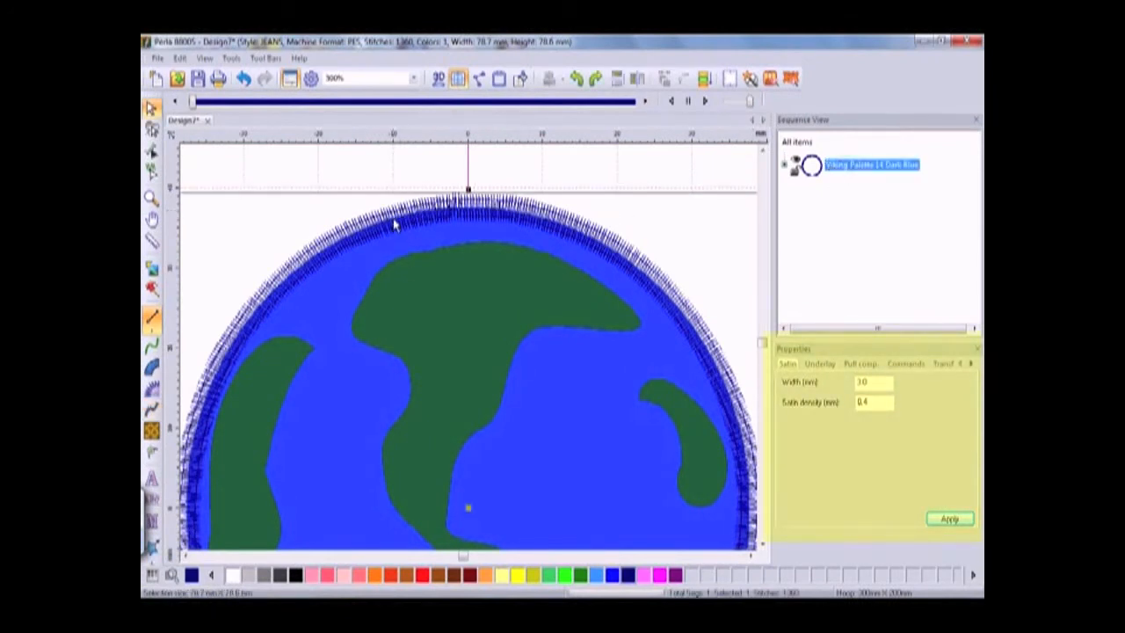
{"action": "double_click", "coordinate": [871, 382]}
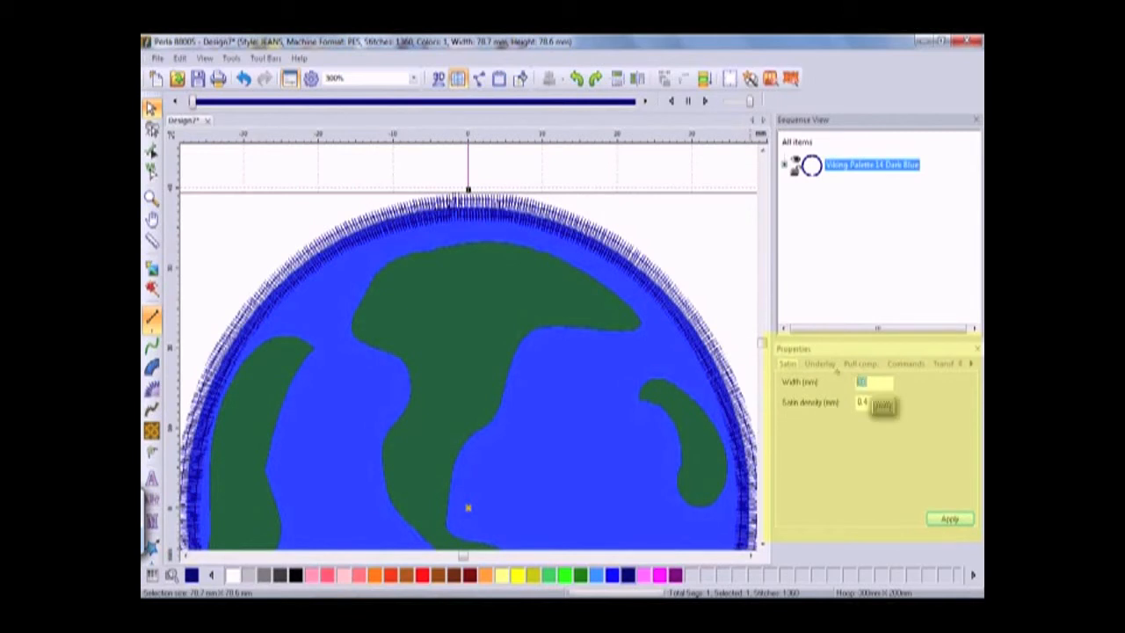
{"action": "type", "text": "2.0"}
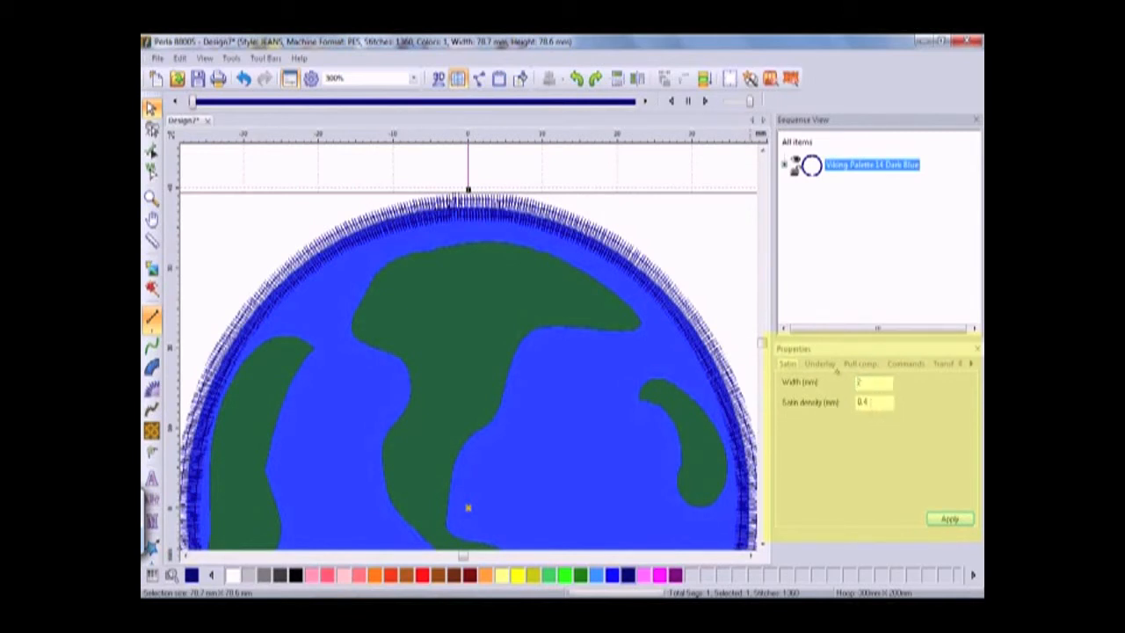
{"action": "key", "text": "Return"}
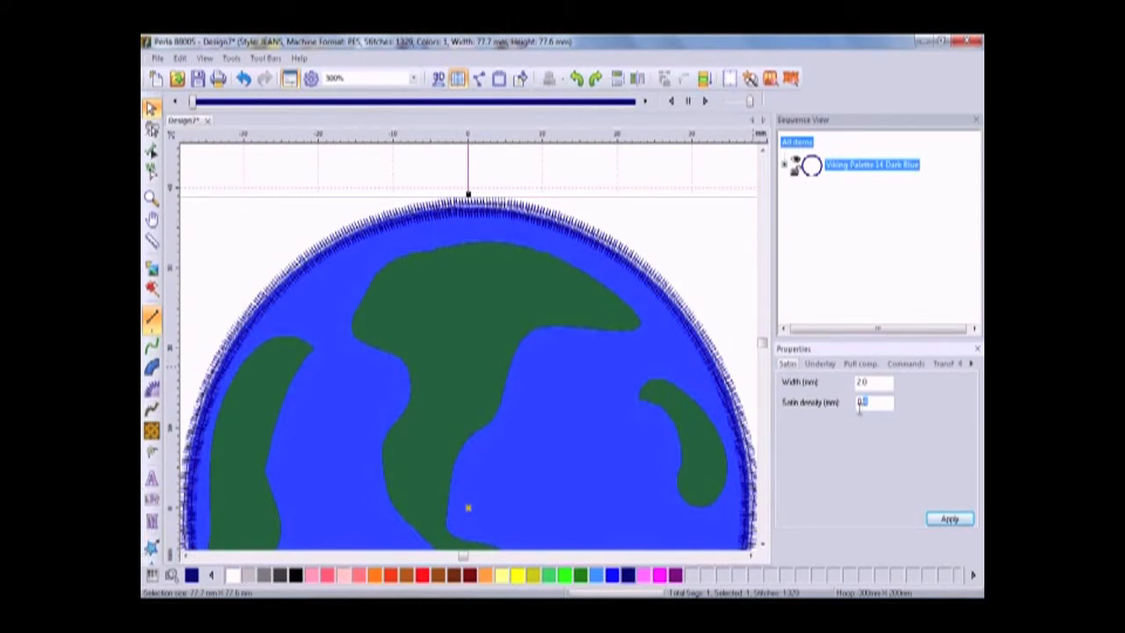
{"action": "type", "text": "4"}
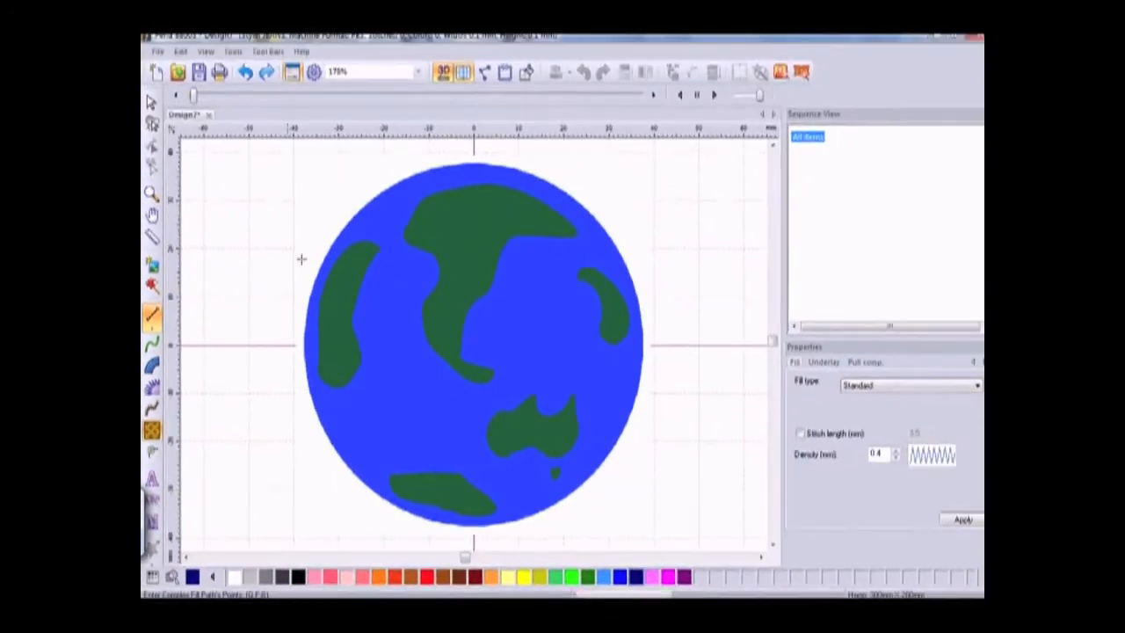
Step: Start a Complex Fill path at the top of the globe and trace its upper-left edge with curve points
{"action": "left_click", "coordinate": [413, 79]}
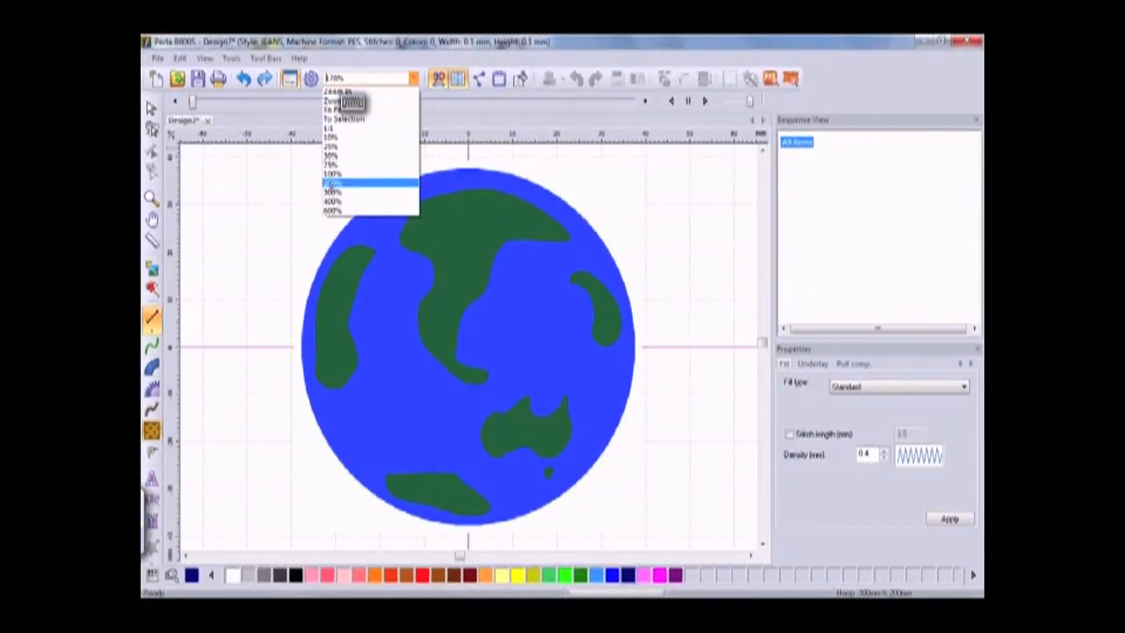
{"action": "left_click", "coordinate": [332, 191]}
{"action": "scroll", "coordinate": [314, 187], "scroll_direction": "up", "scroll_amount": 3}
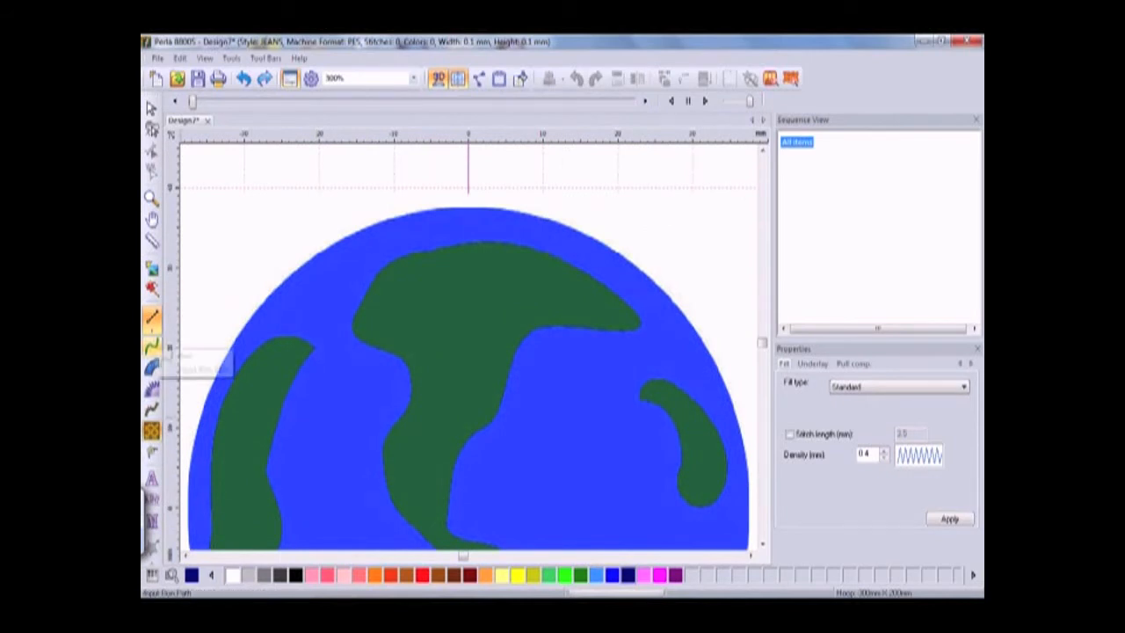
{"action": "left_click", "coordinate": [379, 222]}
{"action": "left_click", "coordinate": [298, 269]}
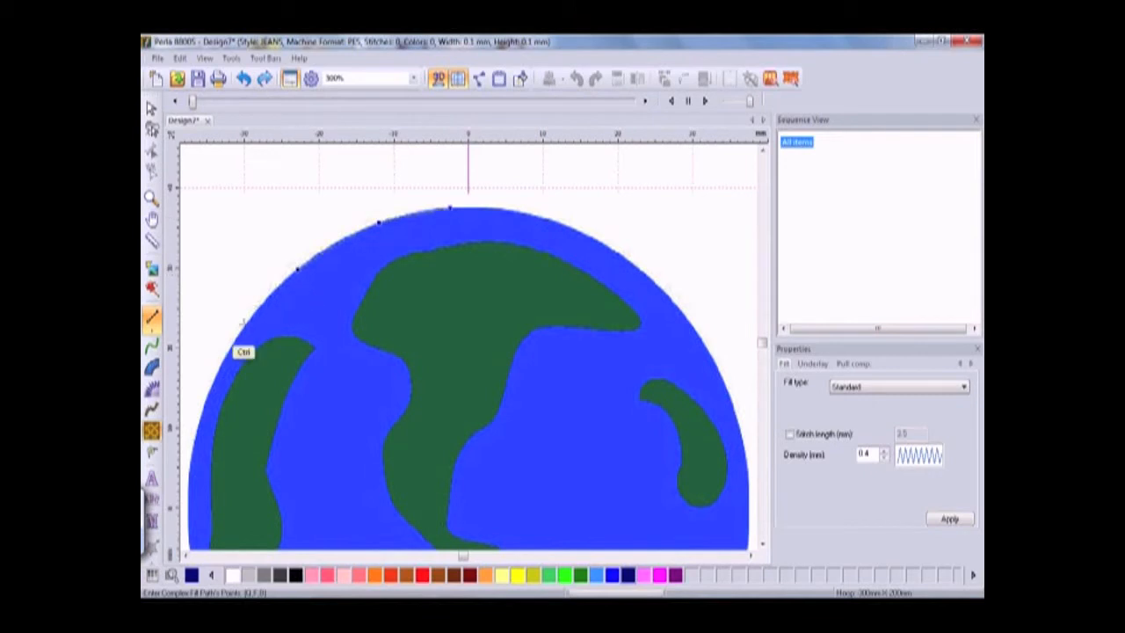
{"action": "left_click", "coordinate": [226, 357]}
{"action": "left_click", "coordinate": [194, 442]}
{"action": "left_click", "coordinate": [188, 521]}
Step: Continue the Complex Fill path with curve points around the globe's lower-left edge and bottom
{"action": "scroll", "coordinate": [198, 537], "scroll_direction": "down", "scroll_amount": 7}
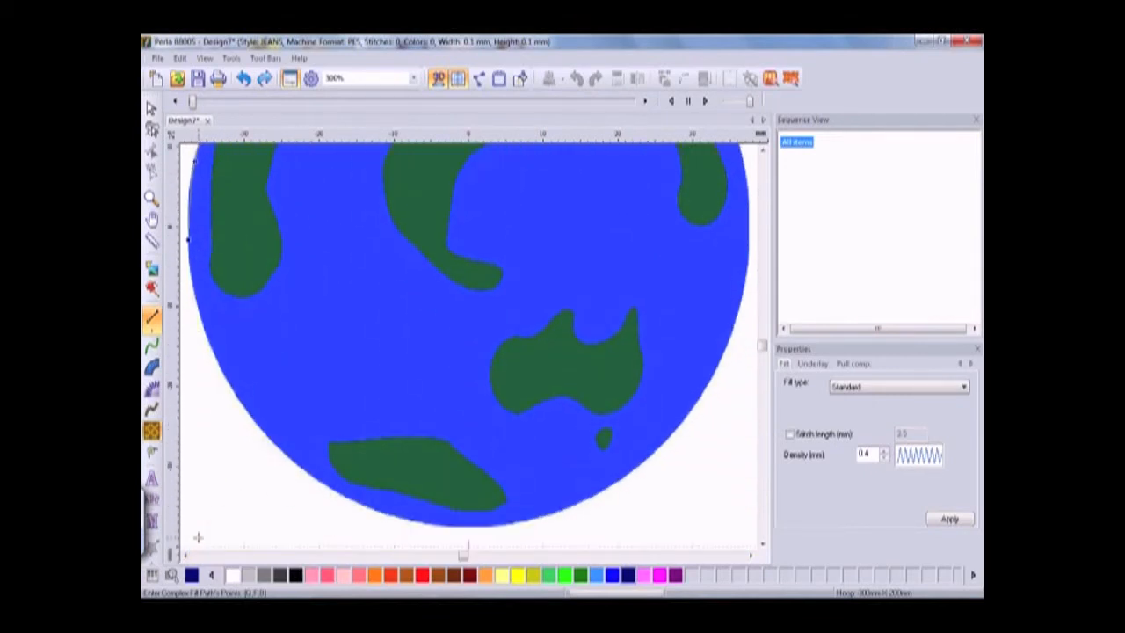
{"action": "scroll", "coordinate": [197, 536], "scroll_direction": "down", "scroll_amount": 2}
{"action": "left_click", "coordinate": [204, 248]}
{"action": "left_click", "coordinate": [249, 334]}
{"action": "left_click", "coordinate": [324, 402]}
{"action": "left_click", "coordinate": [402, 437]}
{"action": "left_click", "coordinate": [587, 419]}
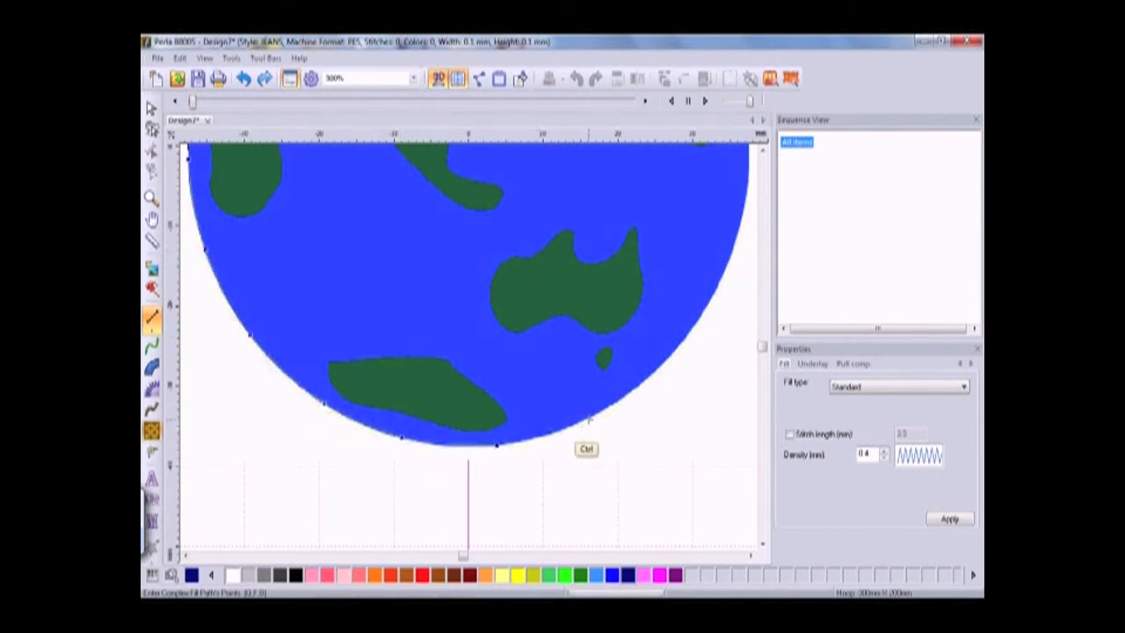
Step: Trace the globe's right edge with curve points back to the top and finish the Complex Fill outline
{"action": "left_click", "coordinate": [673, 358]}
{"action": "left_click", "coordinate": [719, 282]}
{"action": "left_click", "coordinate": [745, 209]}
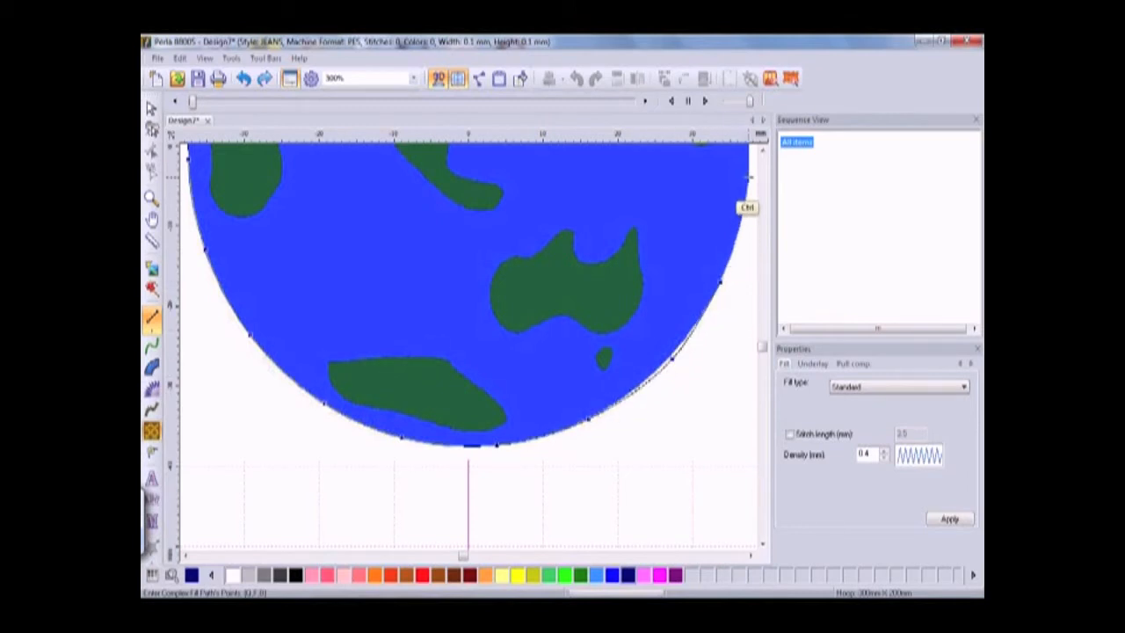
{"action": "scroll", "coordinate": [733, 166], "scroll_direction": "up", "scroll_amount": 3}
{"action": "scroll", "coordinate": [731, 165], "scroll_direction": "up", "scroll_amount": 3}
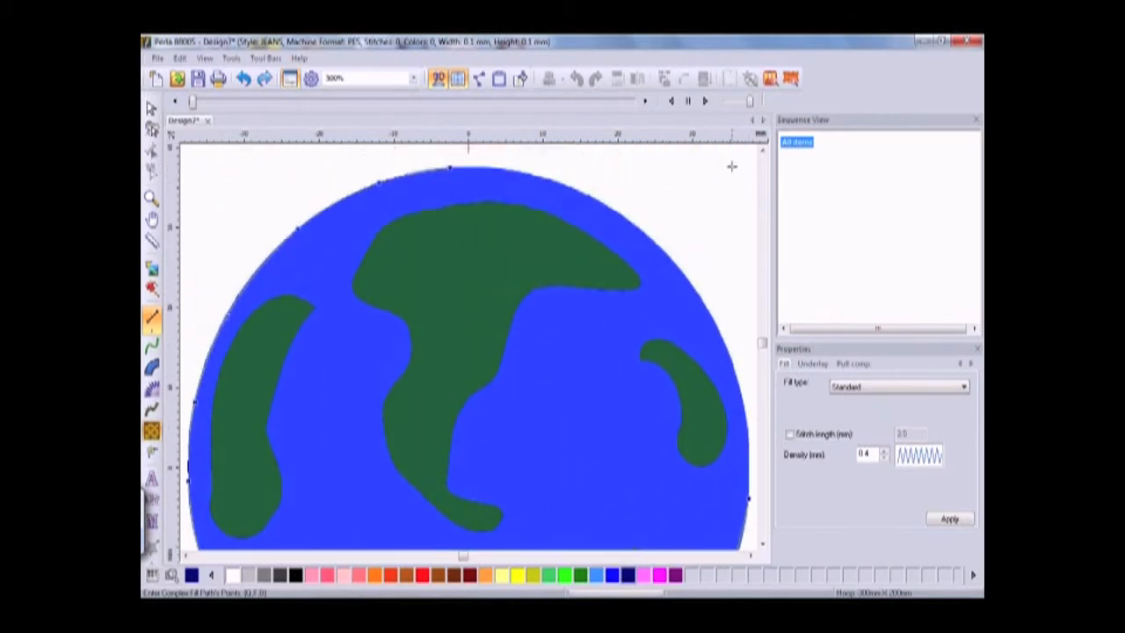
{"action": "left_click", "coordinate": [741, 390]}
{"action": "left_click", "coordinate": [681, 268]}
{"action": "left_click", "coordinate": [590, 195]}
{"action": "left_click", "coordinate": [479, 167]}
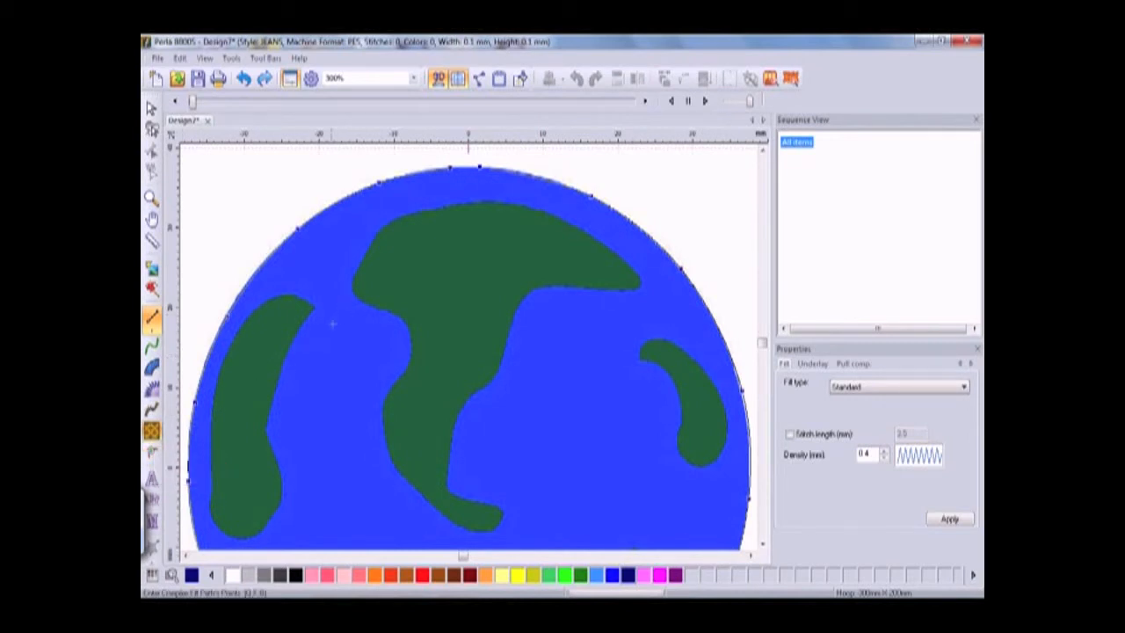
{"action": "key", "text": "Return"}
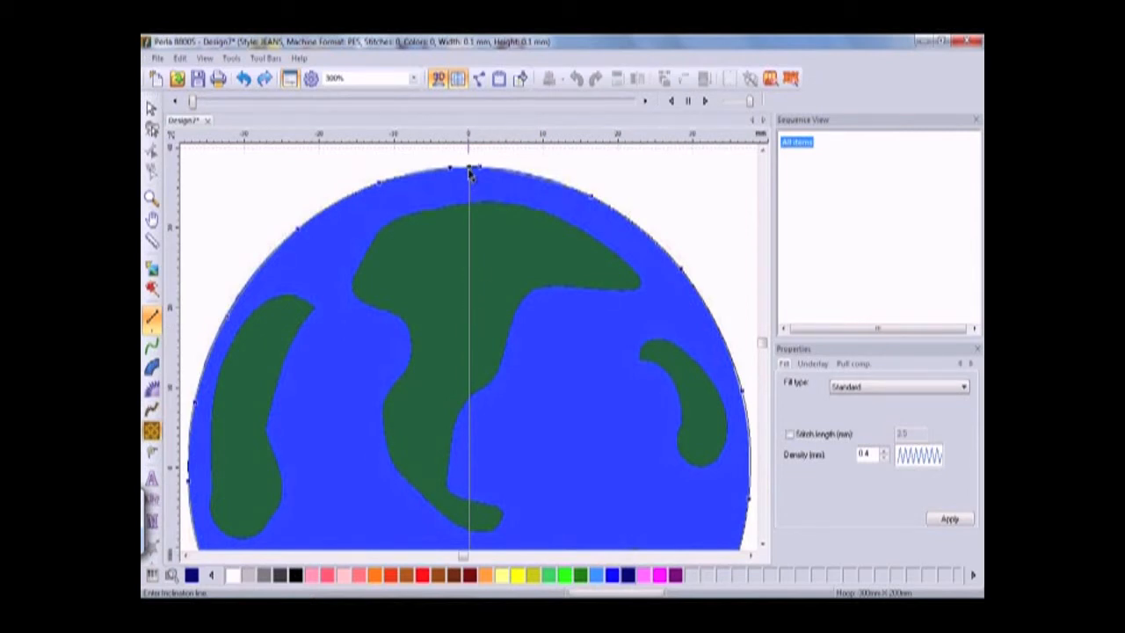
Step: Draw a horizontal inclination line across the globe, place the exit point at its bottom and generate the fill
{"action": "left_click", "coordinate": [413, 78]}
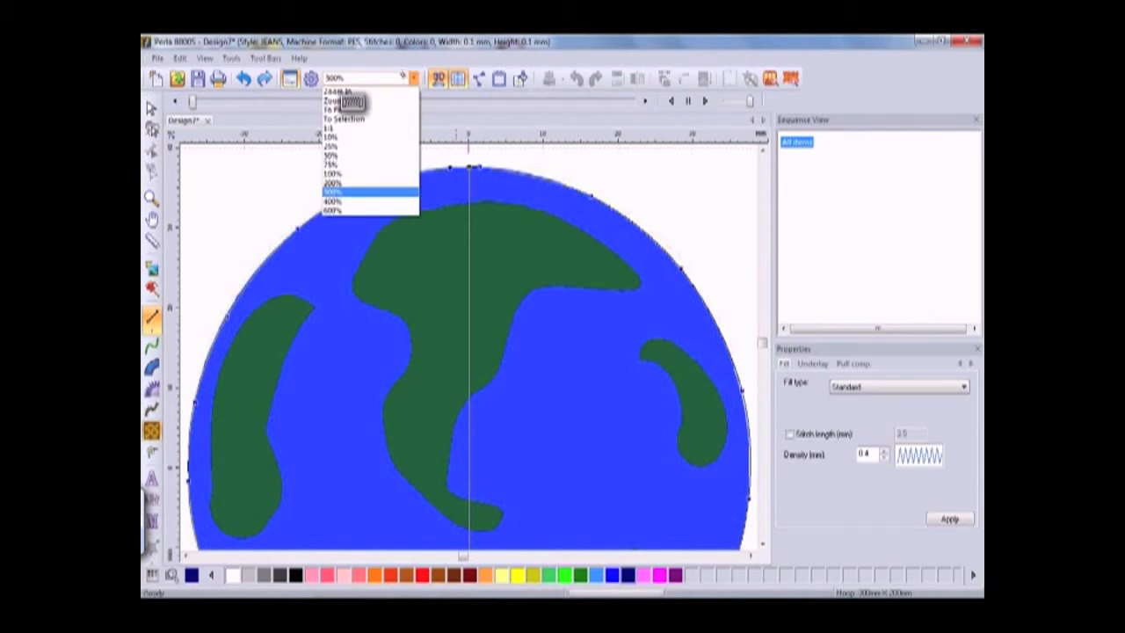
{"action": "left_click", "coordinate": [345, 110]}
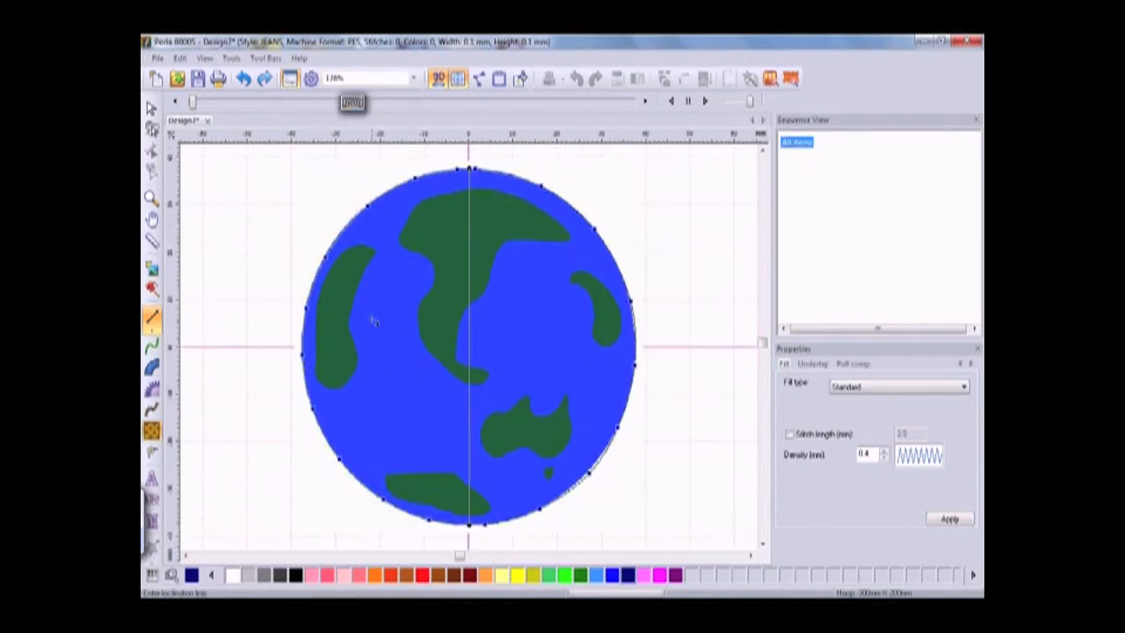
{"action": "left_click", "coordinate": [304, 311]}
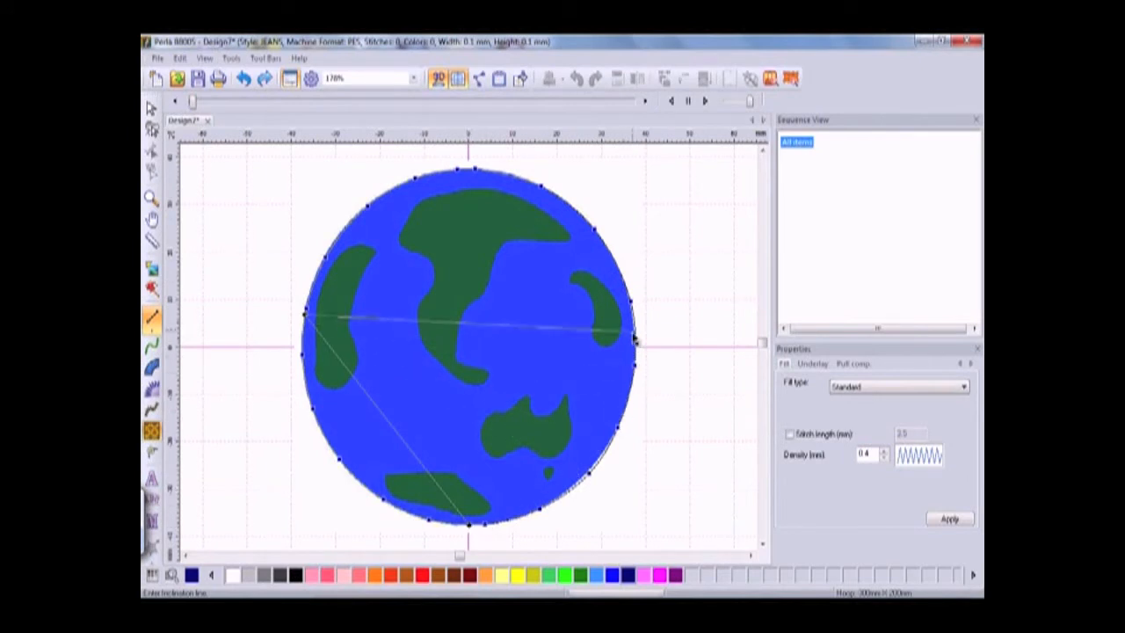
{"action": "left_click", "coordinate": [633, 312]}
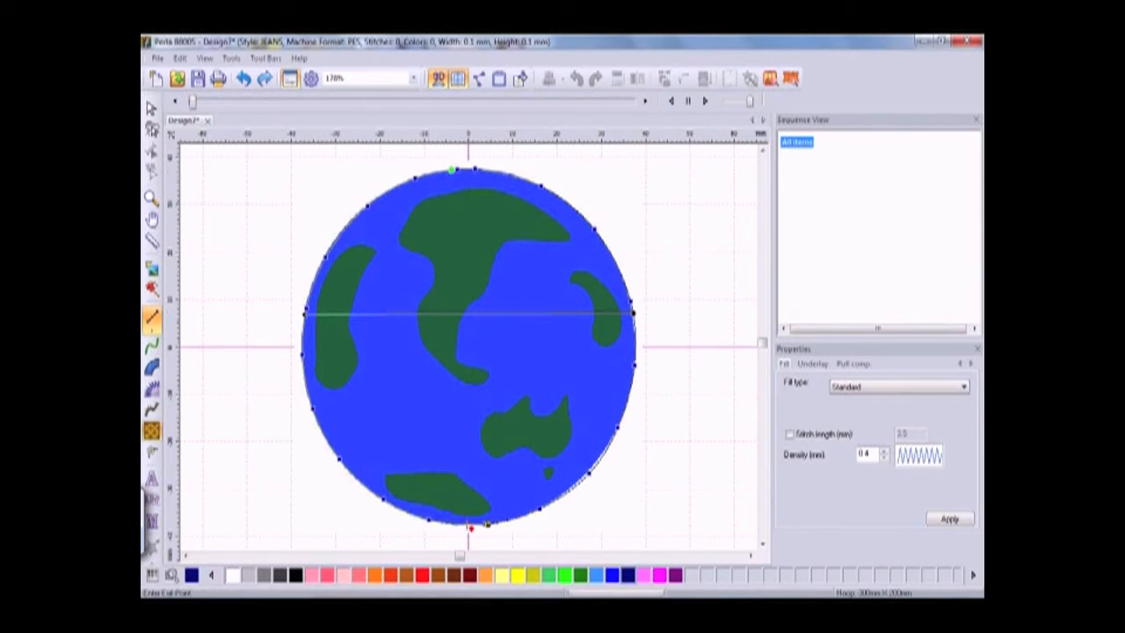
{"action": "left_click", "coordinate": [479, 528]}
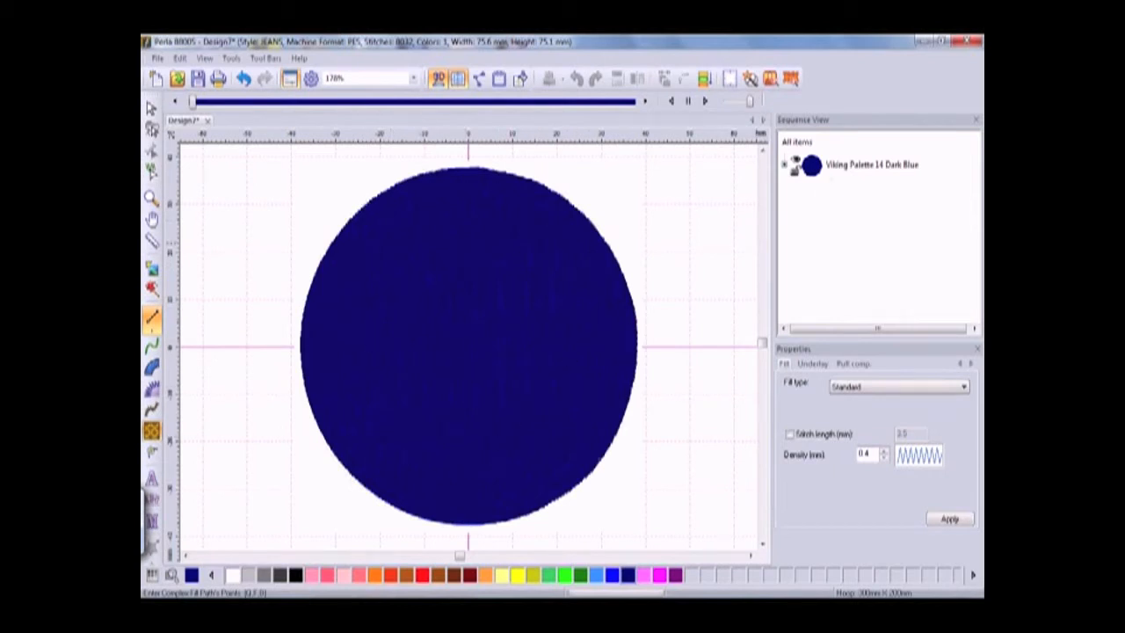
Step: Recolor the globe fill to Viking Palette 8 Light Blue and apply the Snake Skin pattern
{"action": "left_click", "coordinate": [832, 166]}
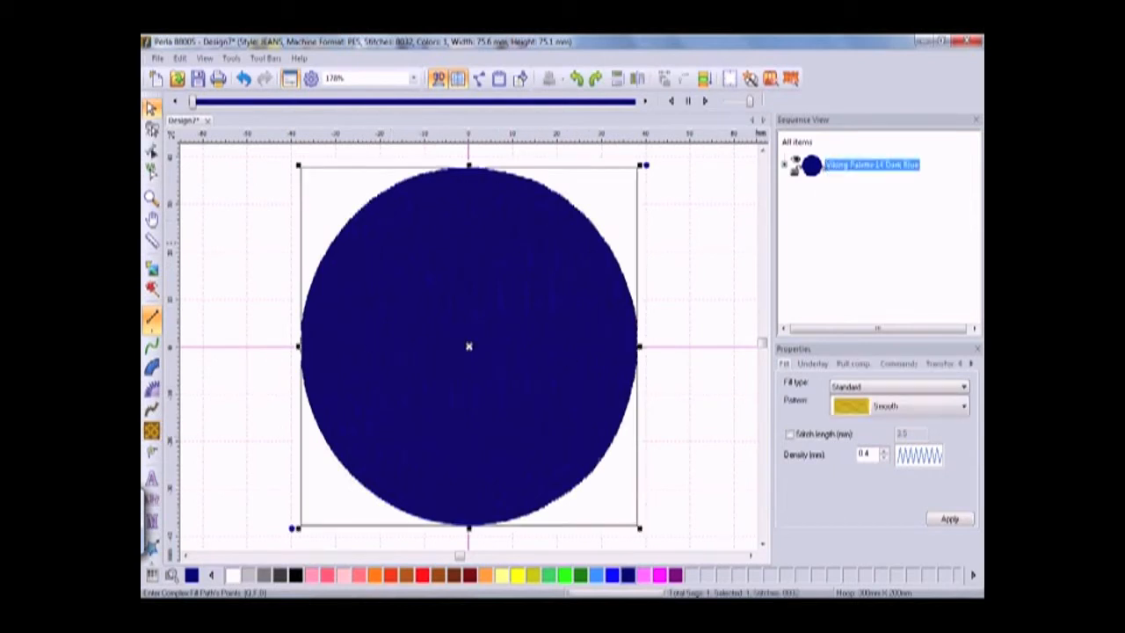
{"action": "left_click", "coordinate": [598, 575]}
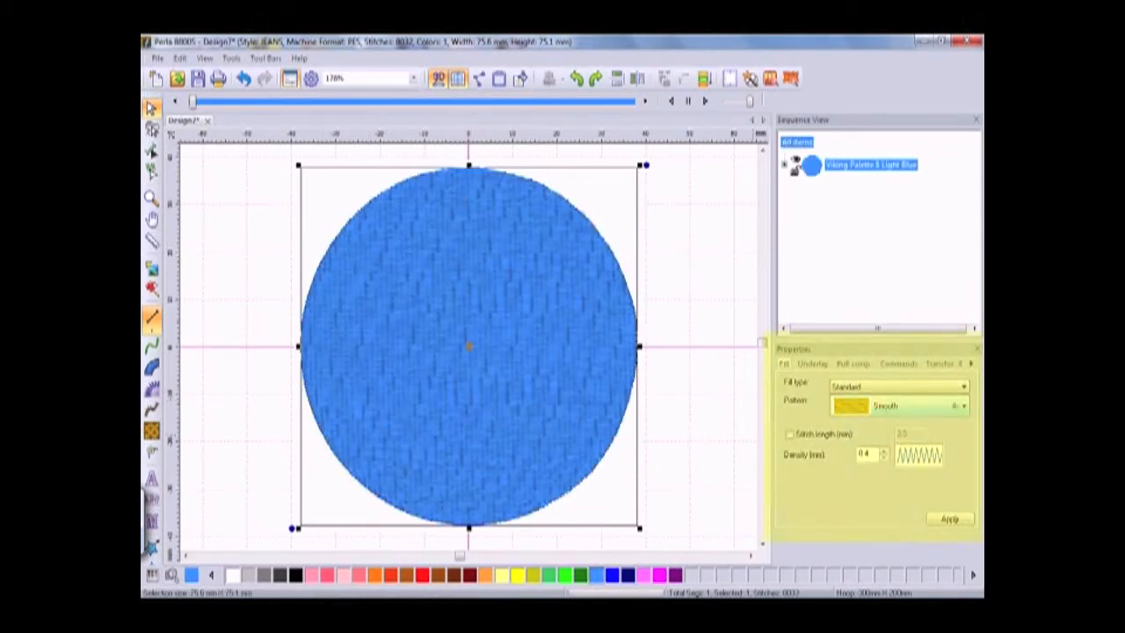
{"action": "left_click", "coordinate": [963, 406]}
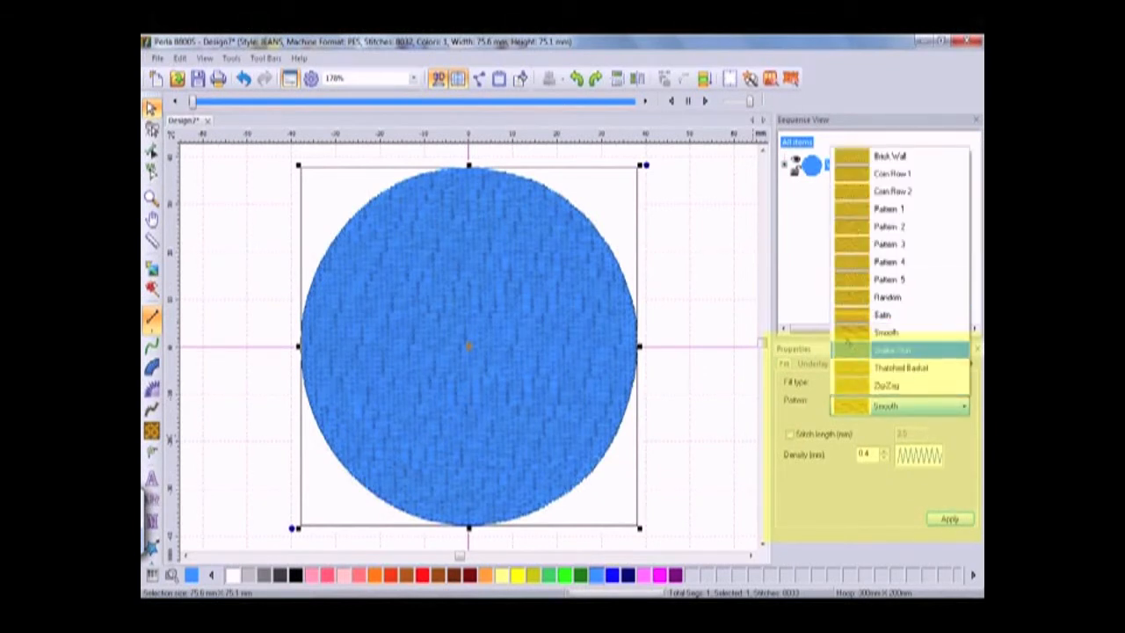
{"action": "left_click", "coordinate": [845, 350]}
{"action": "left_click", "coordinate": [946, 519]}
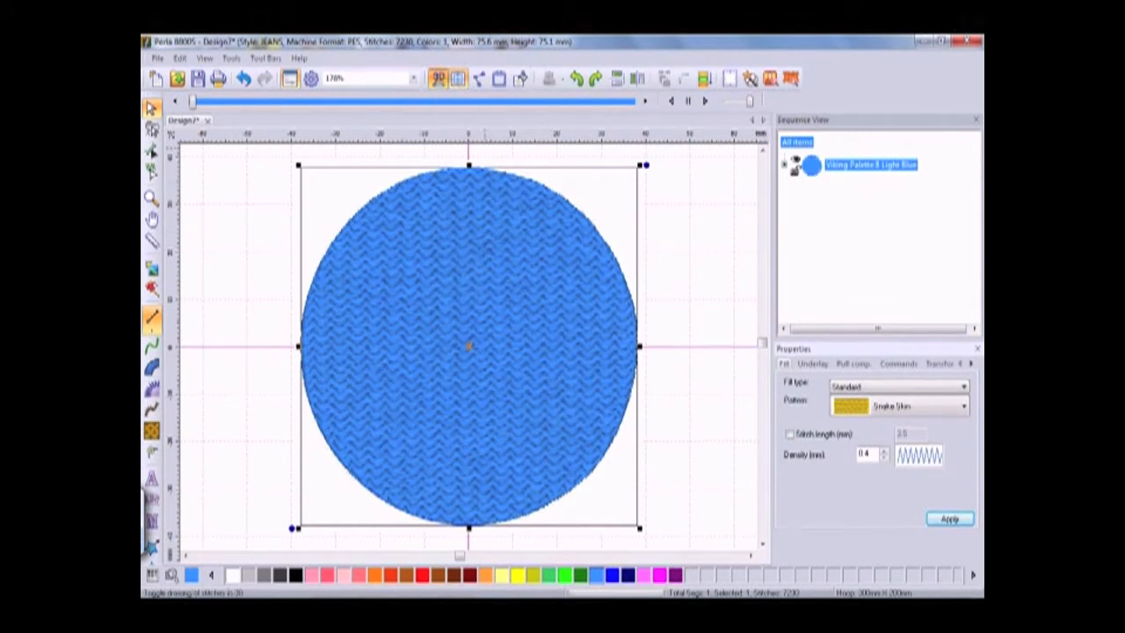
Step: Turn off the 3D display and create a smaller fill shape inside the top continent, with its entry point at the top and exit point at the bottom
{"action": "left_click", "coordinate": [438, 78]}
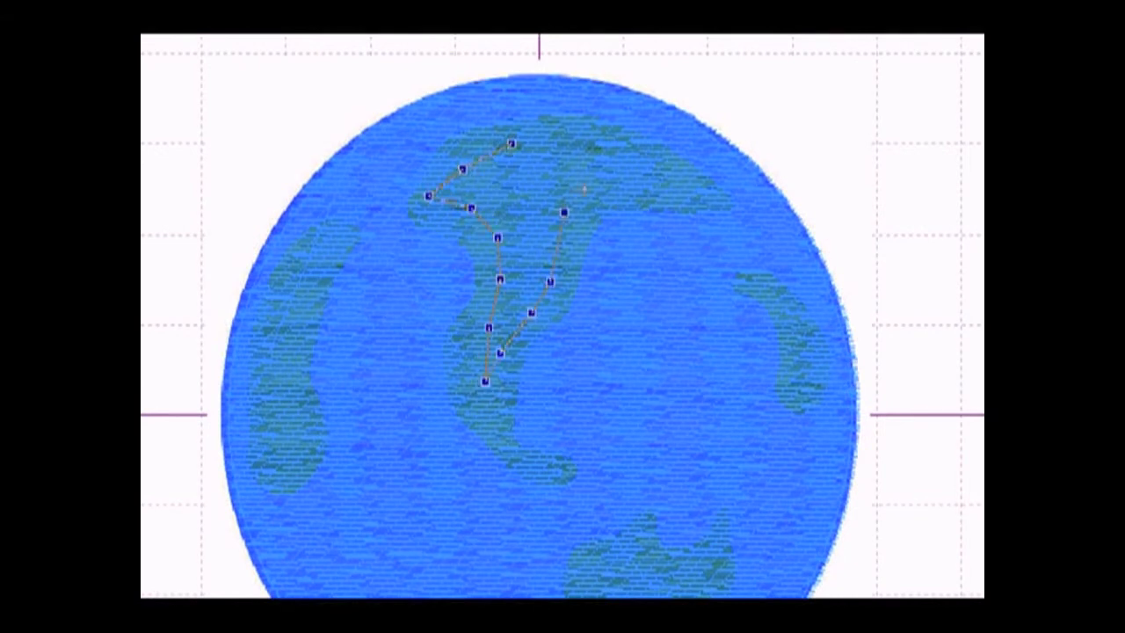
{"action": "left_click", "coordinate": [605, 154]}
{"action": "left_click", "coordinate": [540, 152]}
{"action": "key", "text": "Return"}
{"action": "left_click", "coordinate": [520, 141]}
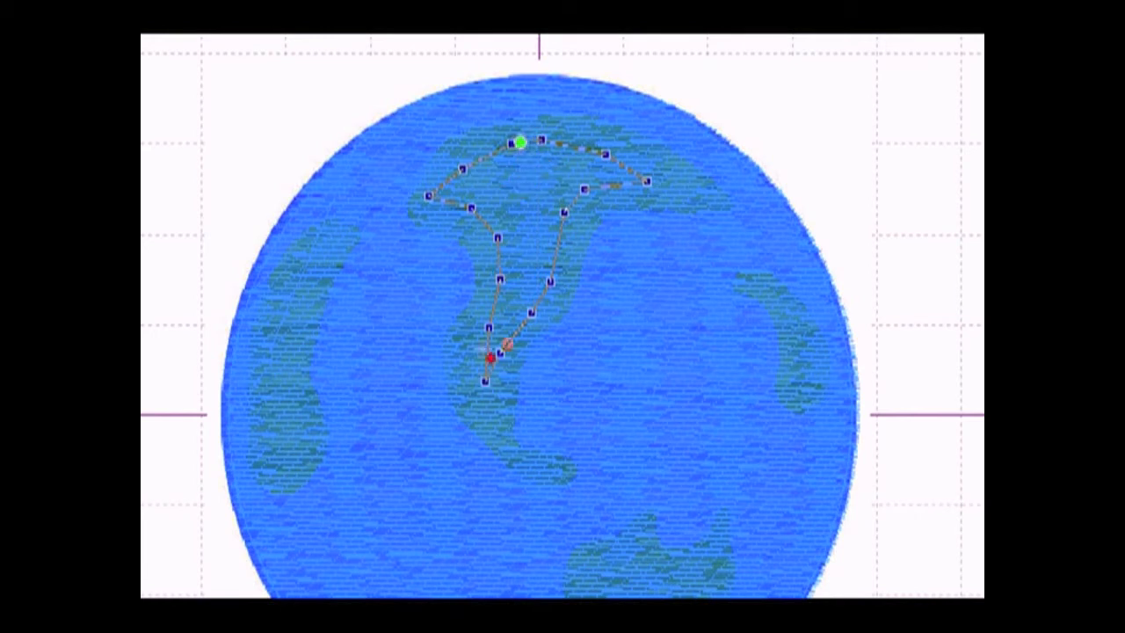
{"action": "left_click", "coordinate": [488, 388]}
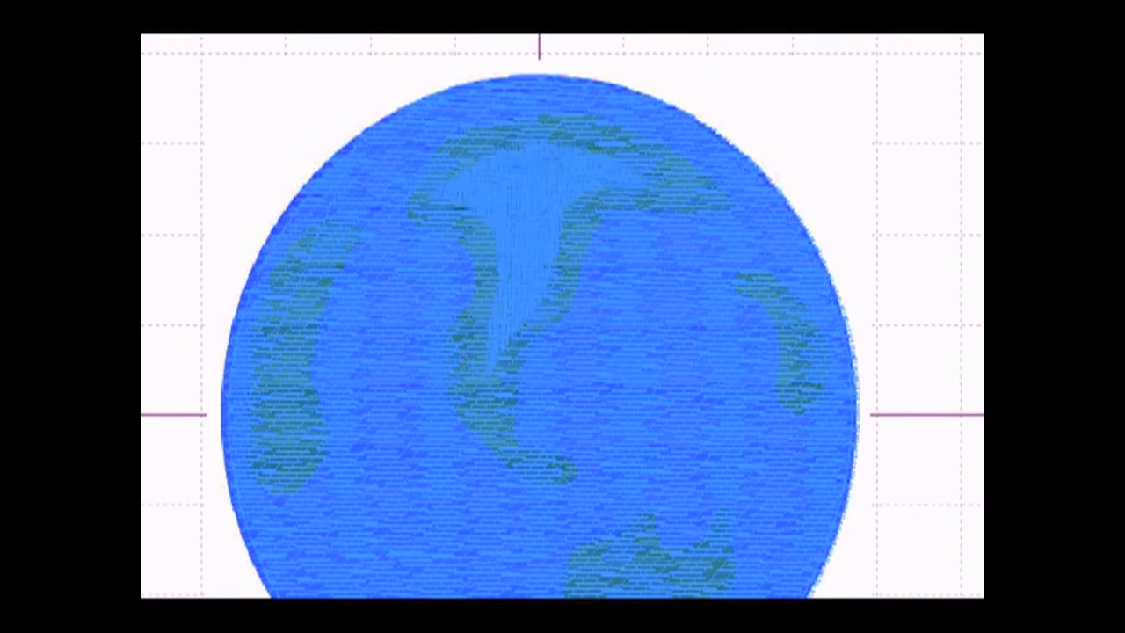
Step: Turn on the 3D display and combine the light blue globe fill and the inner continent shape into one object
{"action": "key", "text": "t"}
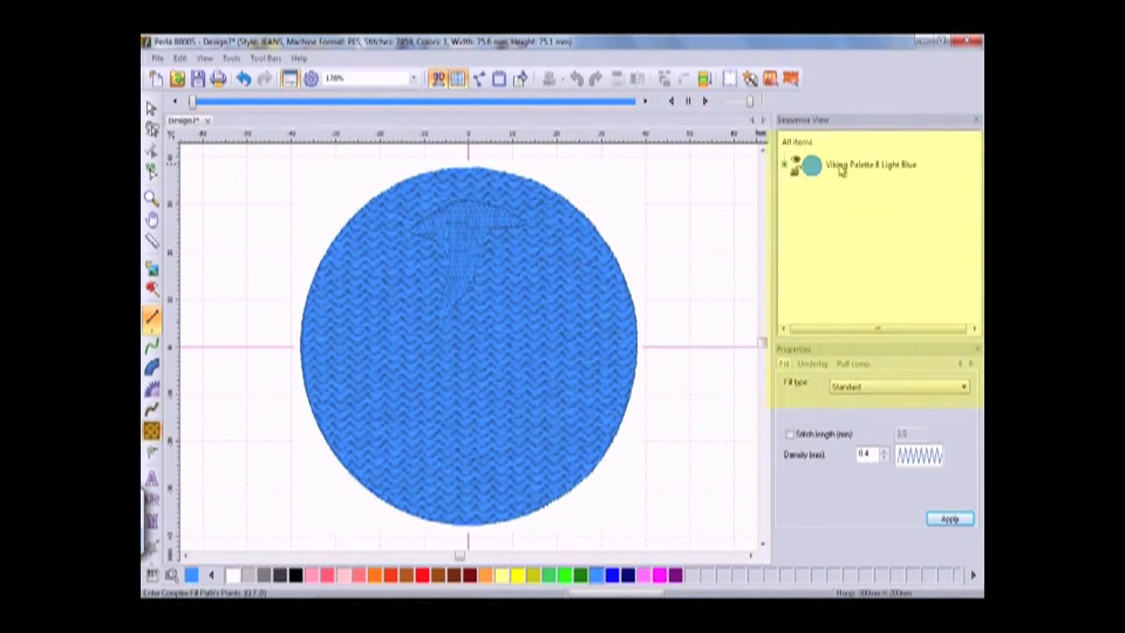
{"action": "right_click", "coordinate": [840, 169]}
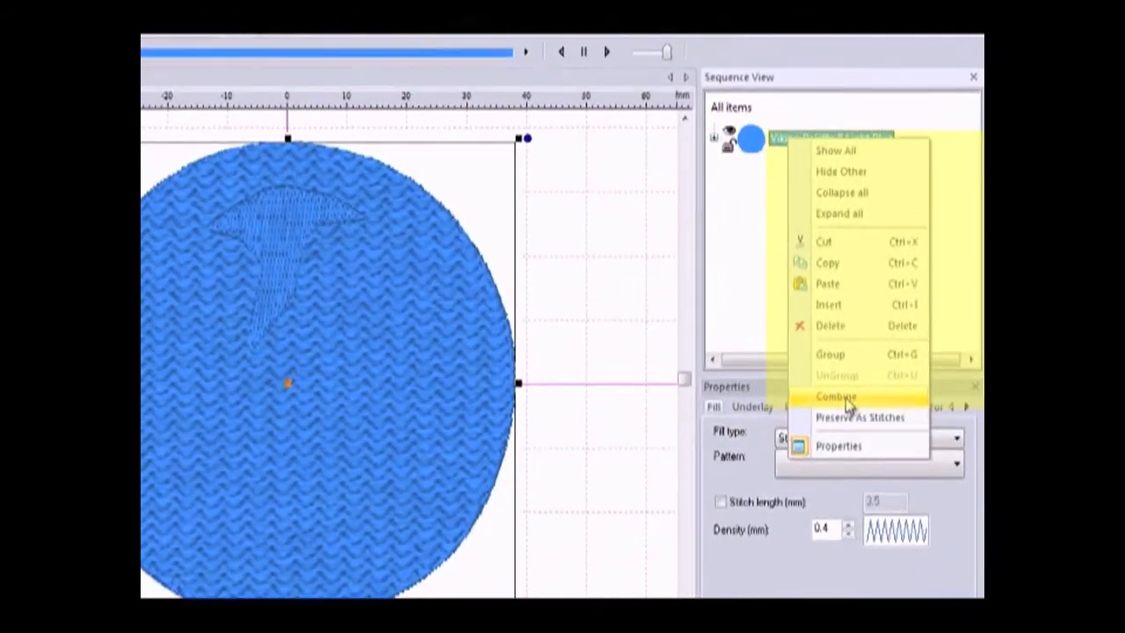
{"action": "left_click", "coordinate": [839, 400]}
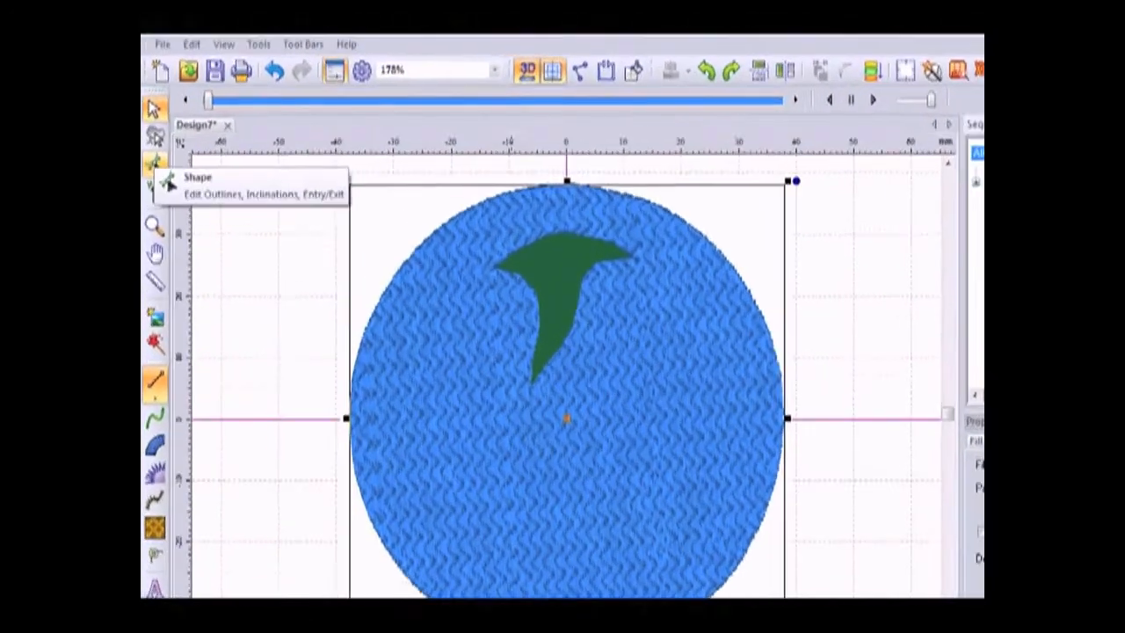
Step: Edit the combined fill so its inclination line runs horizontally across the globe, shifting the exit point right along the top edge
{"action": "left_click", "coordinate": [156, 157]}
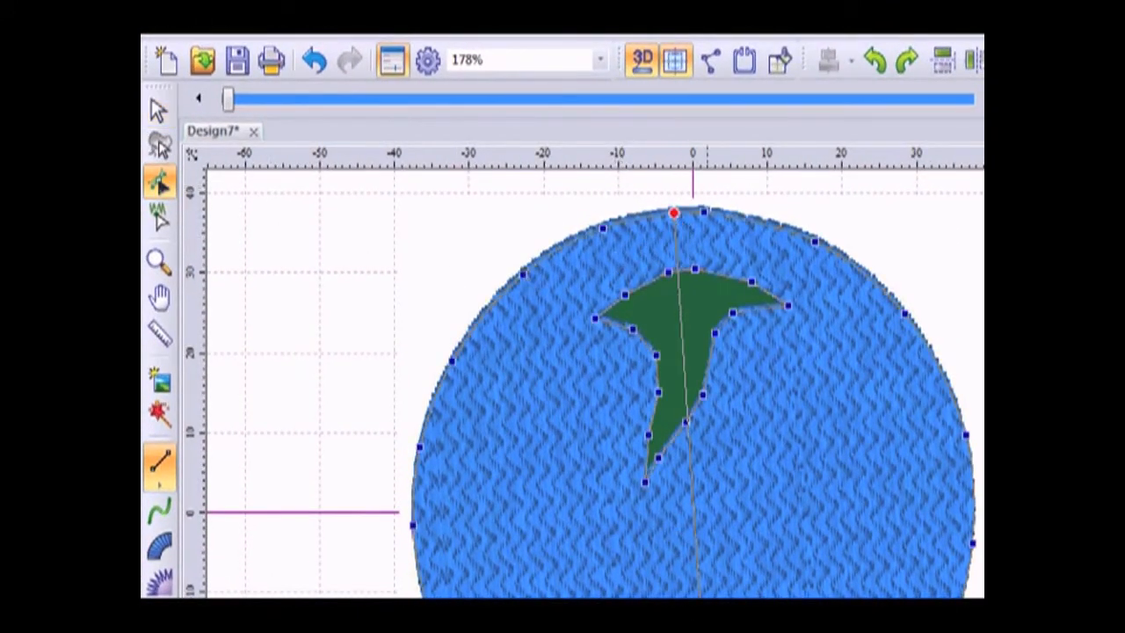
{"action": "mouse_move", "coordinate": [714, 632]}
{"action": "left_mouse_down"}
{"action": "mouse_move", "coordinate": [975, 575]}
{"action": "mouse_move", "coordinate": [972, 553]}
{"action": "left_mouse_up"}
{"action": "left_click_drag", "start_coordinate": [676, 216], "coordinate": [715, 216]}
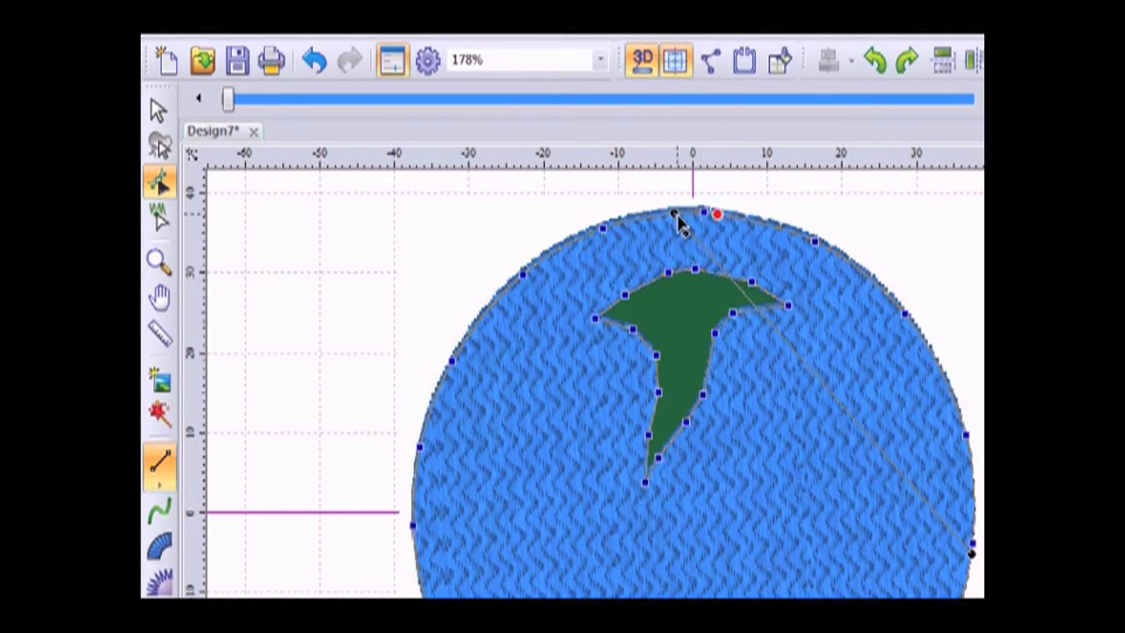
{"action": "mouse_move", "coordinate": [447, 527]}
{"action": "left_mouse_down"}
{"action": "mouse_move", "coordinate": [439, 572]}
{"action": "mouse_move", "coordinate": [432, 568]}
{"action": "left_mouse_up"}
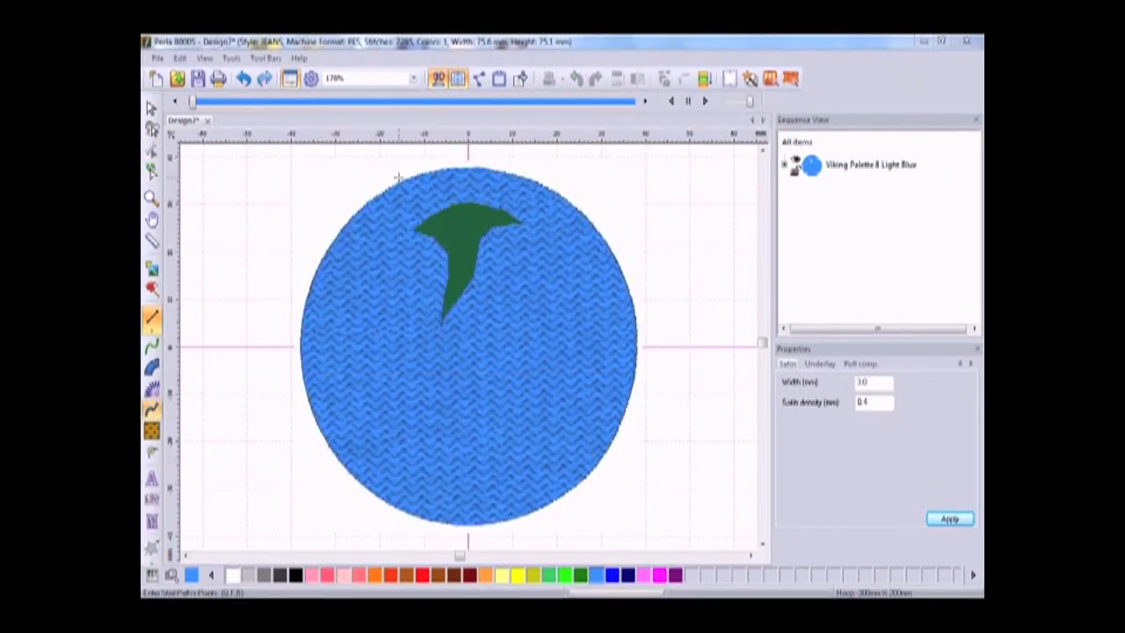
Step: Turn off the 3D display and start a Steil path at the globe's top, tracing the upper left edge with curve points at 300% zoom
{"action": "left_click", "coordinate": [438, 78]}
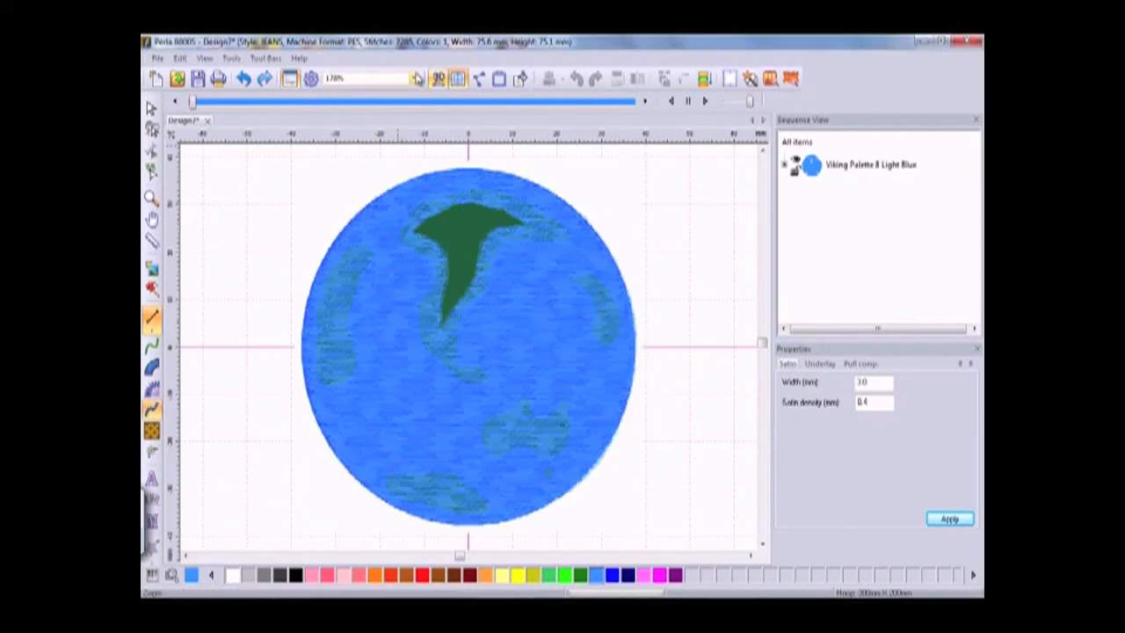
{"action": "left_click", "coordinate": [413, 79]}
{"action": "left_click", "coordinate": [327, 190]}
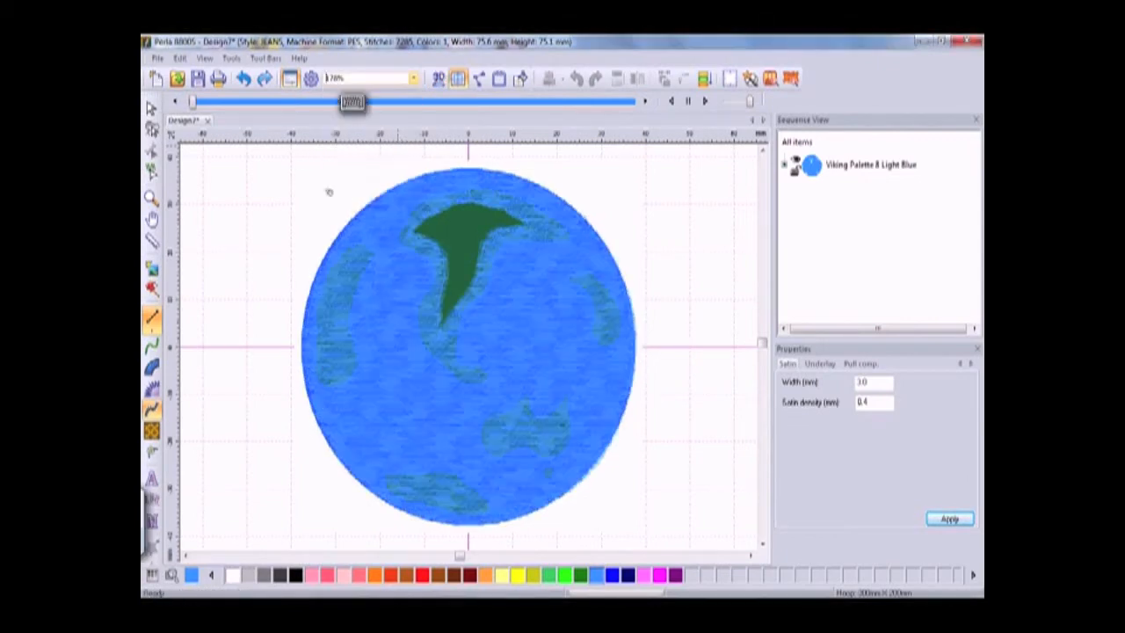
{"action": "scroll", "coordinate": [312, 180], "scroll_direction": "up", "scroll_amount": 4}
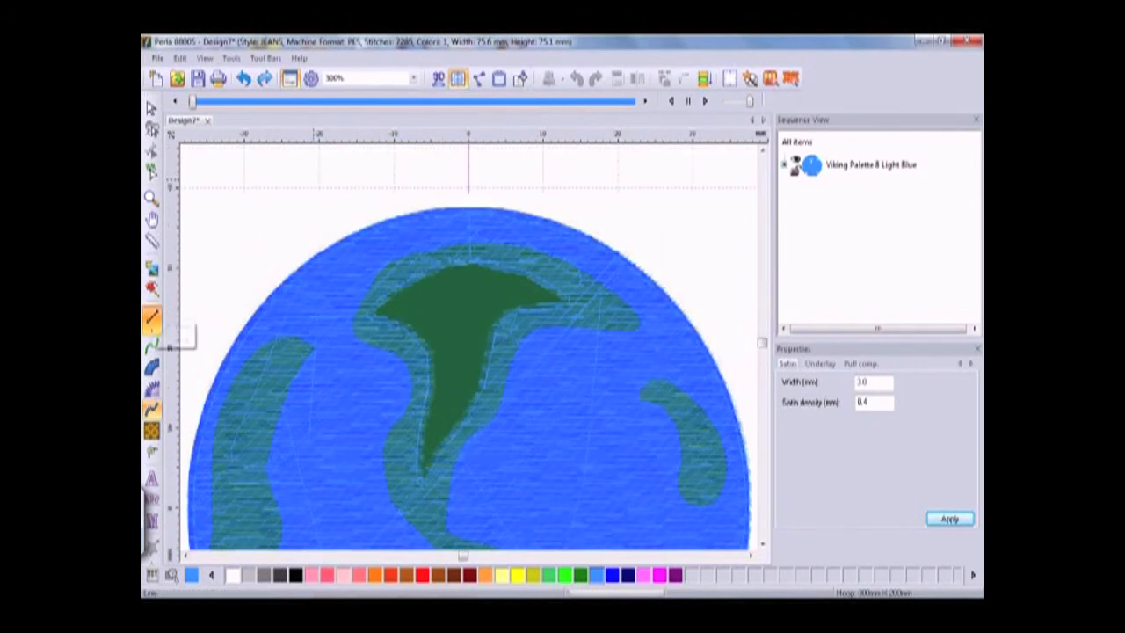
{"action": "left_click", "coordinate": [151, 409]}
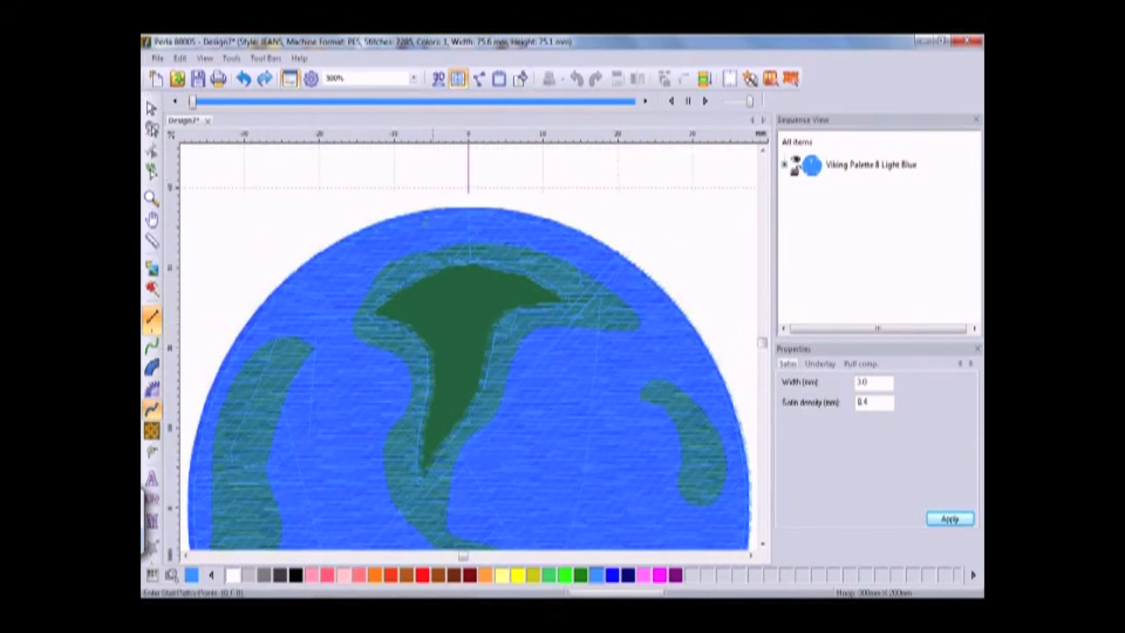
{"action": "left_click", "coordinate": [391, 219]}
{"action": "left_click", "coordinate": [308, 261]}
{"action": "left_click", "coordinate": [235, 340]}
{"action": "left_click", "coordinate": [202, 411]}
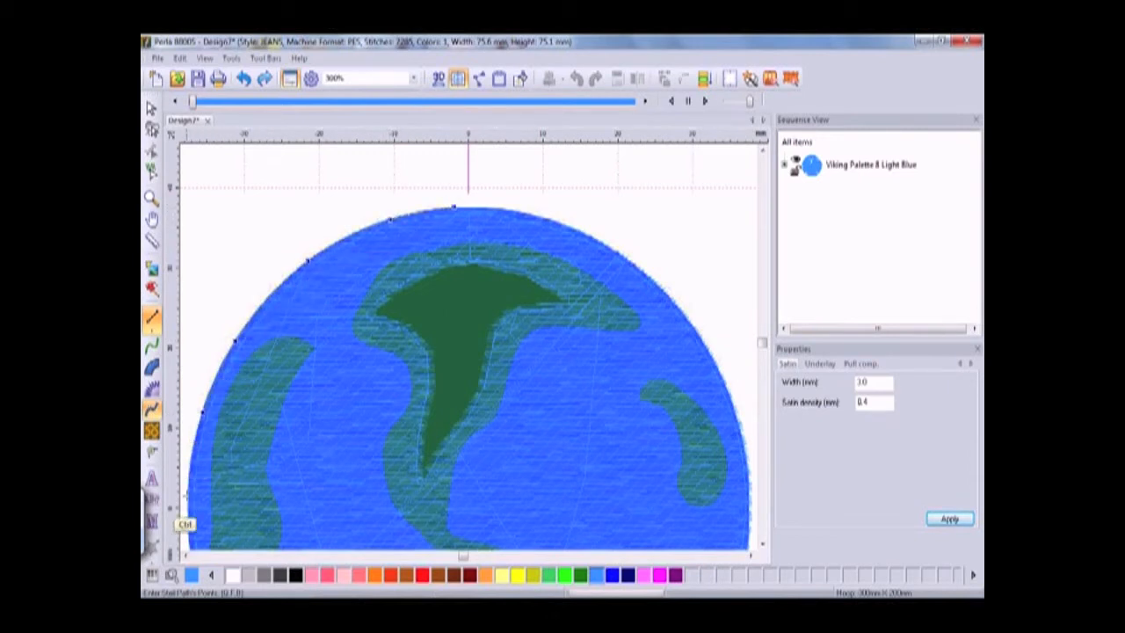
Step: Continue the Steil path with curve points around the globe's lower half, from the left edge to the right edge
{"action": "scroll", "coordinate": [188, 520], "scroll_direction": "down", "scroll_amount": 5}
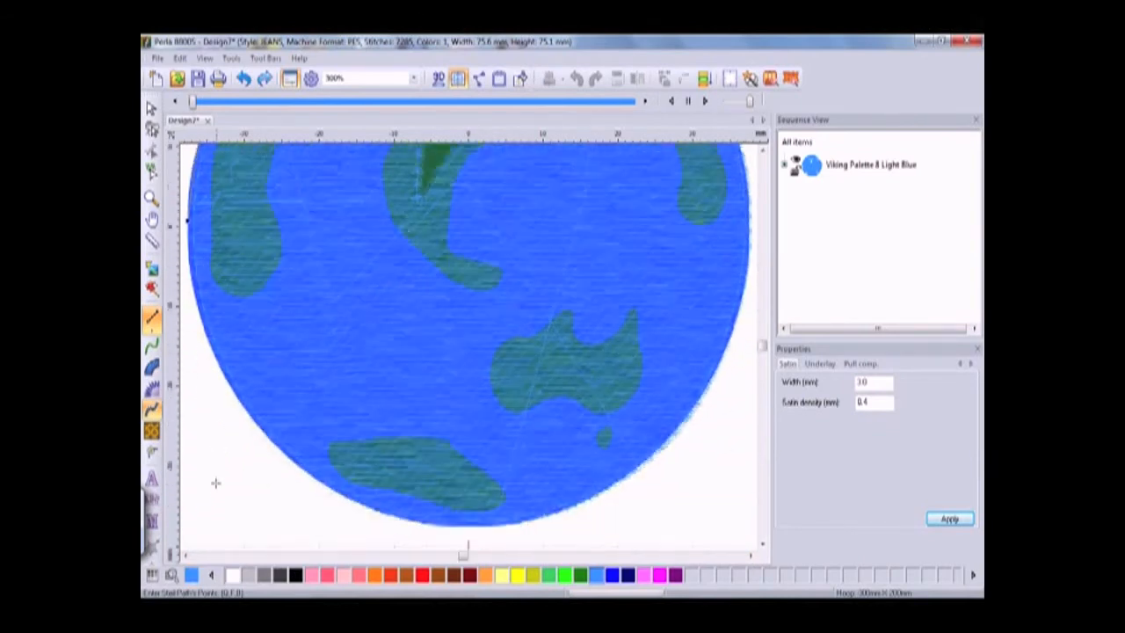
{"action": "left_click", "coordinate": [195, 263], "text": "ctrl"}
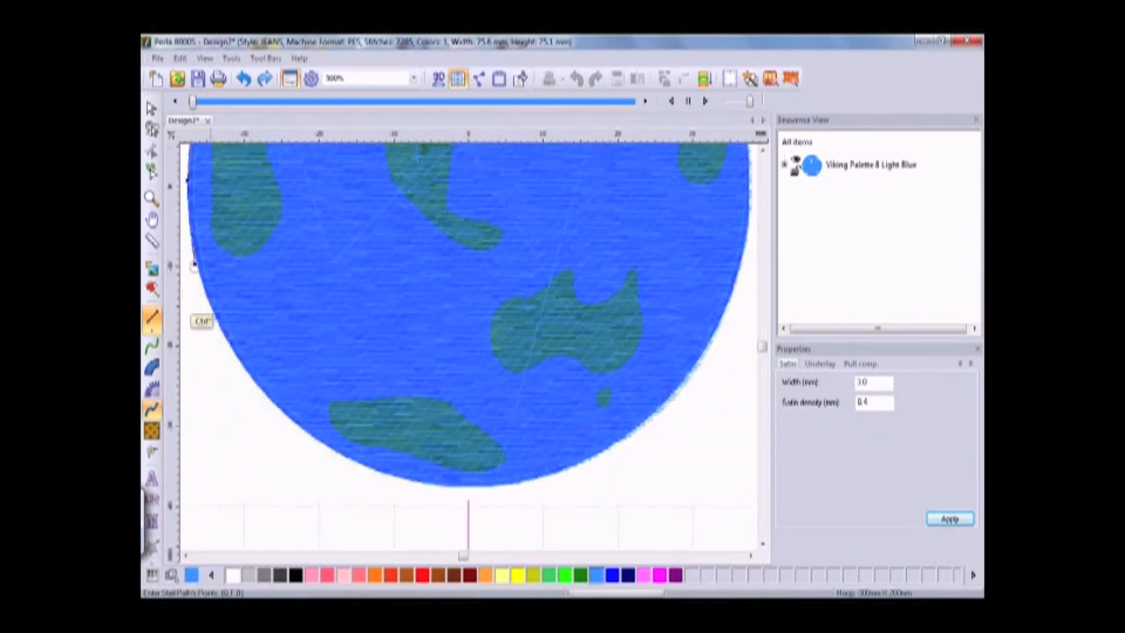
{"action": "left_click", "coordinate": [242, 367], "text": "ctrl"}
{"action": "left_click", "coordinate": [311, 433], "text": "ctrl"}
{"action": "left_click", "coordinate": [388, 472], "text": "ctrl"}
{"action": "left_click", "coordinate": [472, 486], "text": "ctrl"}
{"action": "left_click", "coordinate": [571, 467], "text": "ctrl"}
{"action": "left_click", "coordinate": [660, 408], "text": "ctrl"}
{"action": "left_click", "coordinate": [712, 336], "text": "ctrl"}
{"action": "left_click", "coordinate": [746, 235], "text": "ctrl"}
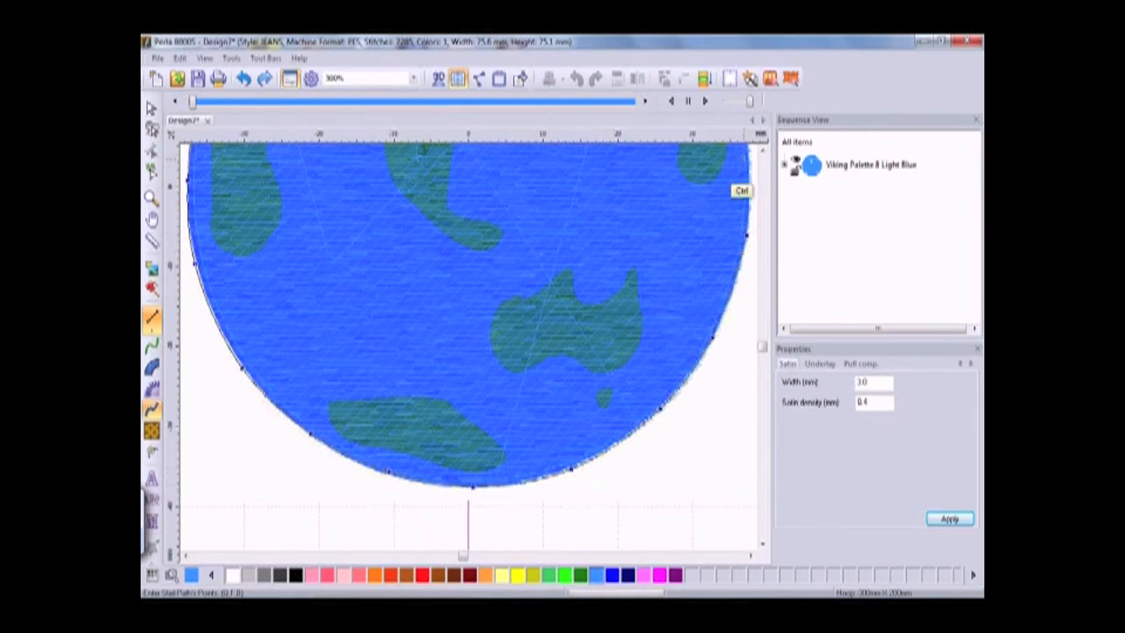
Step: Trace the globe's upper right edge back to the top, generate the closed Steil border and turn on the 3D display
{"action": "left_click", "coordinate": [749, 155], "text": "ctrl"}
{"action": "scroll", "coordinate": [742, 152], "scroll_direction": "up", "scroll_amount": 7}
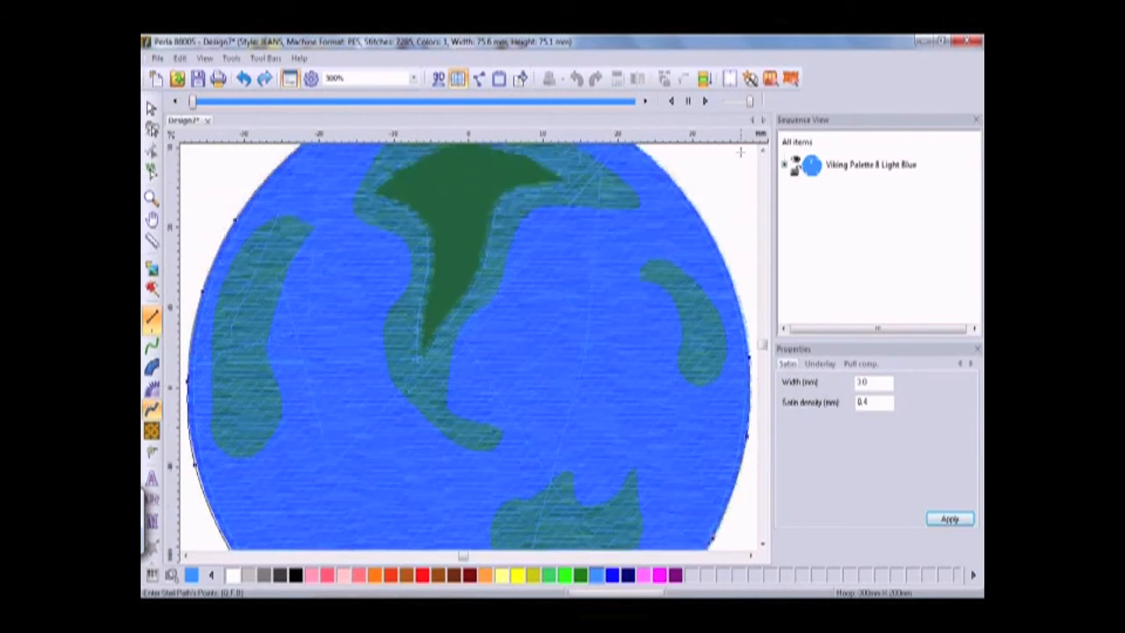
{"action": "left_click", "coordinate": [730, 353], "text": "ctrl"}
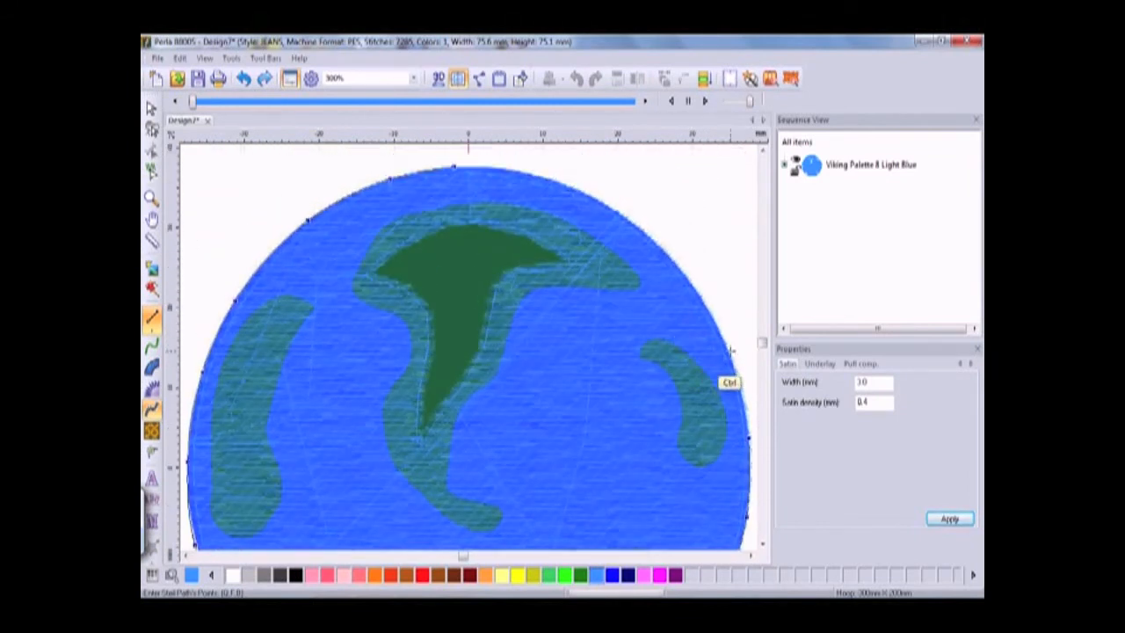
{"action": "left_click", "coordinate": [666, 249], "text": "ctrl"}
{"action": "left_click", "coordinate": [587, 192], "text": "ctrl"}
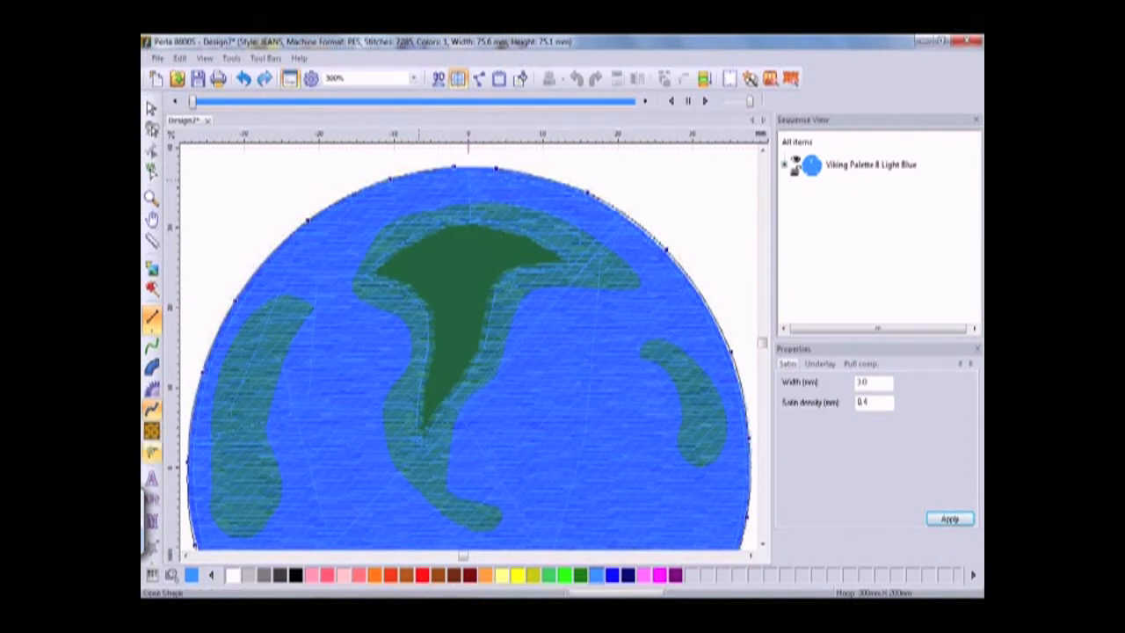
{"action": "left_click", "coordinate": [151, 452]}
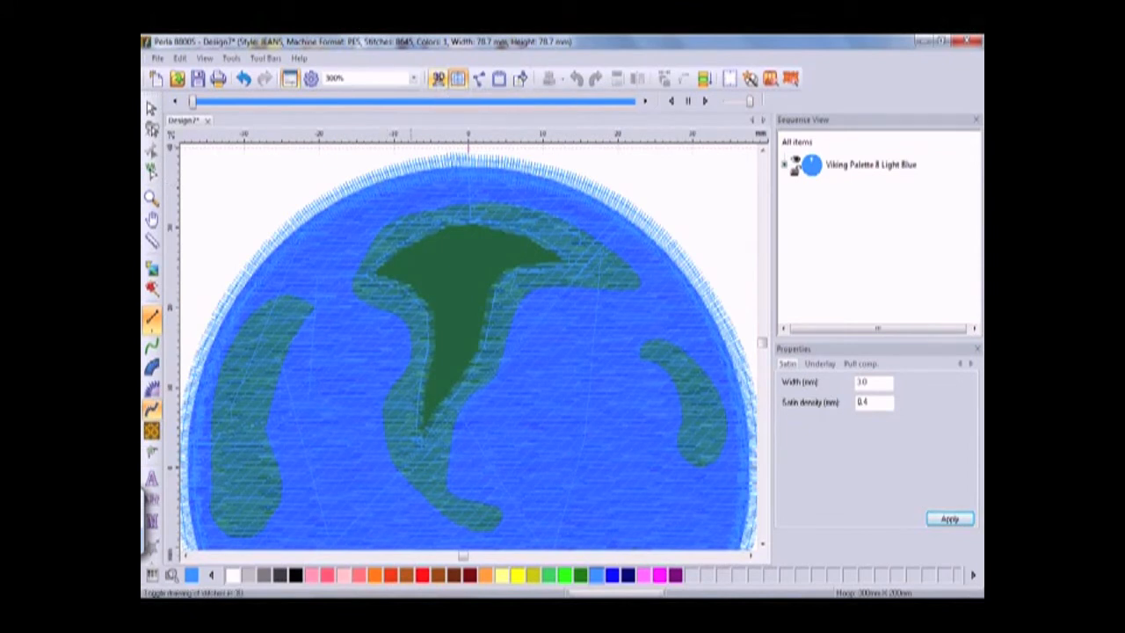
{"action": "left_click", "coordinate": [439, 78]}
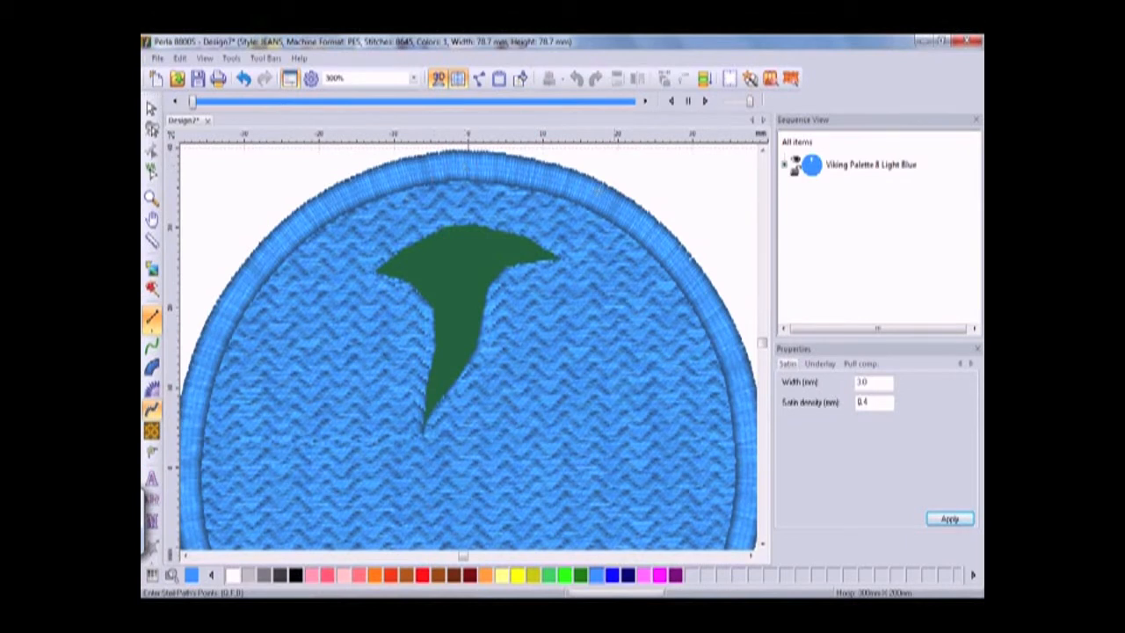
Step: Select the Steil border in the light blue color group and set its width to 2 mm
{"action": "left_click", "coordinate": [784, 164]}
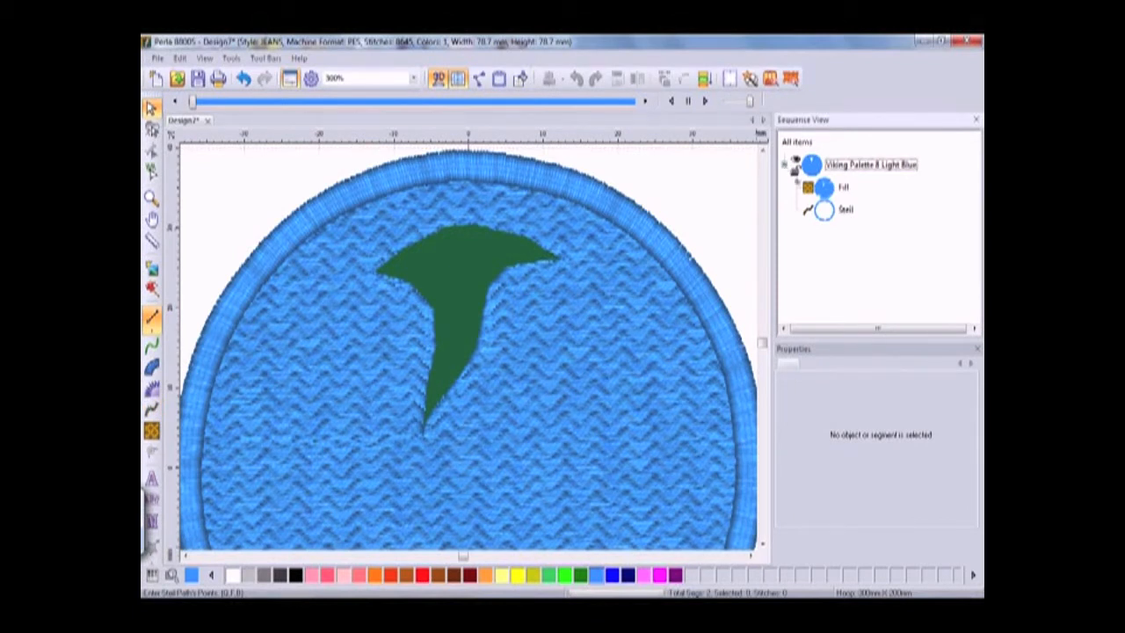
{"action": "left_click", "coordinate": [845, 209]}
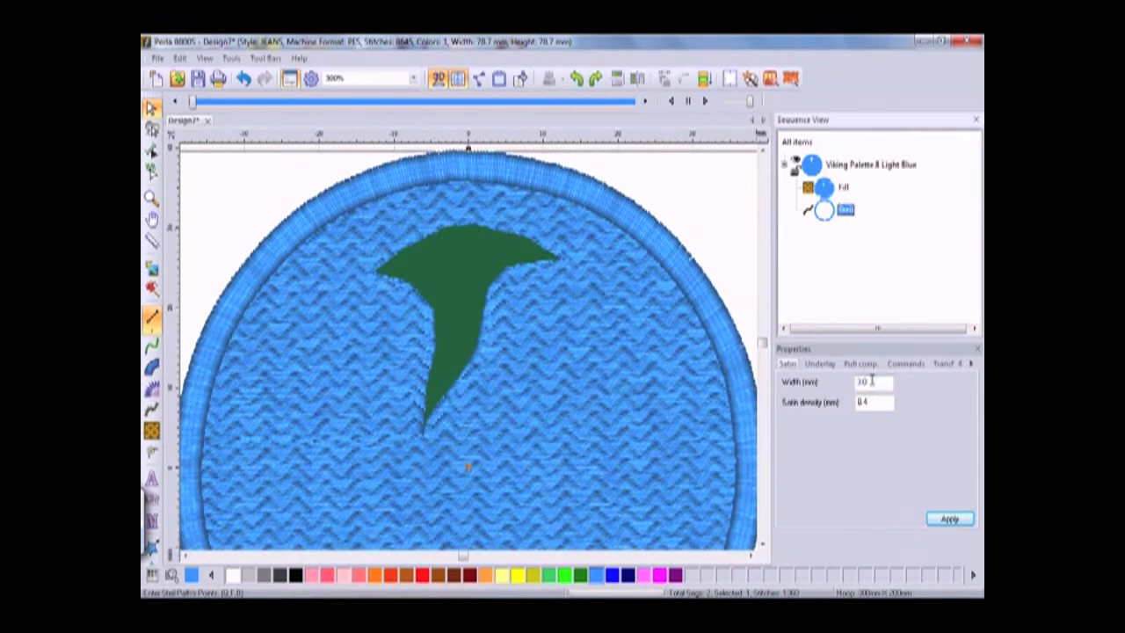
{"action": "double_click", "coordinate": [870, 380]}
{"action": "type", "text": "2"}
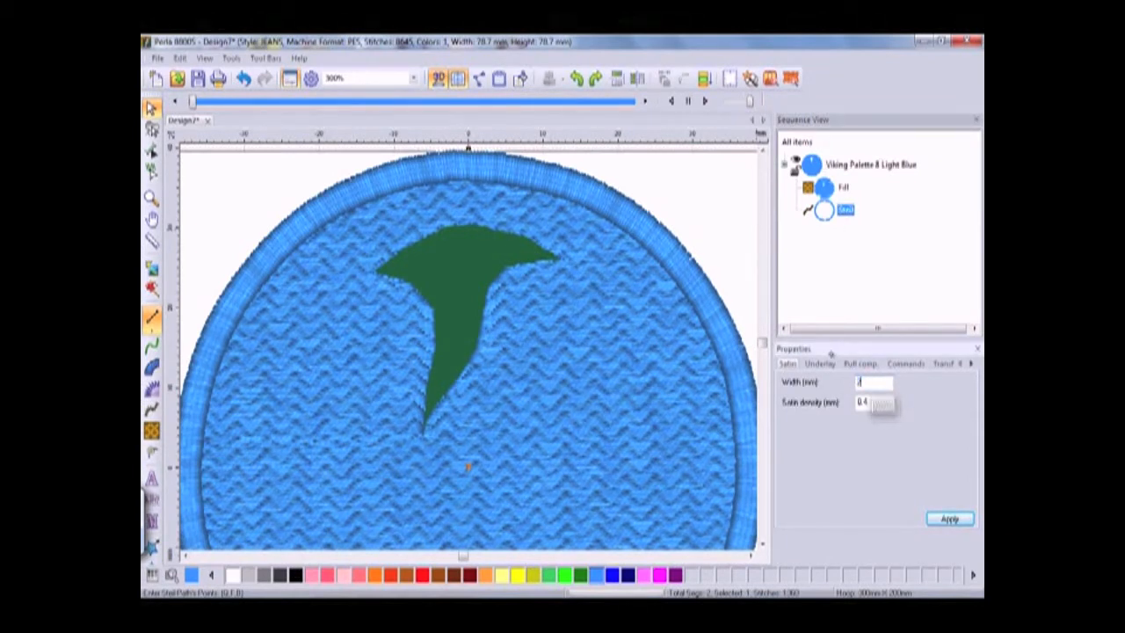
{"action": "left_click", "coordinate": [948, 519]}
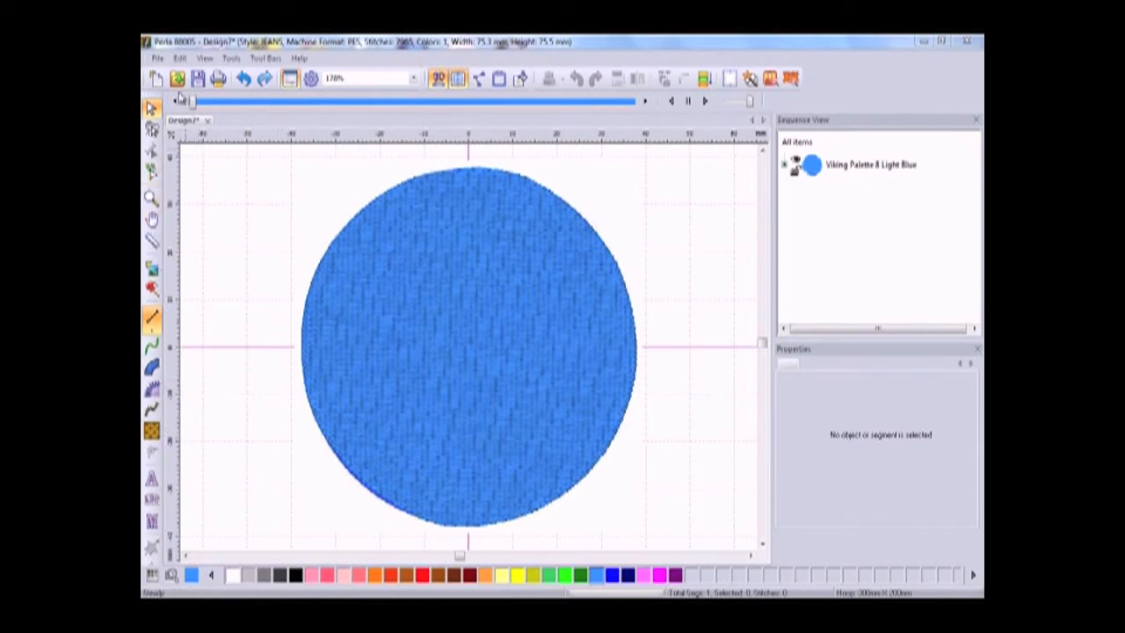
Step: Select the plain globe fill and apply the Random pattern to it
{"action": "left_click", "coordinate": [376, 222]}
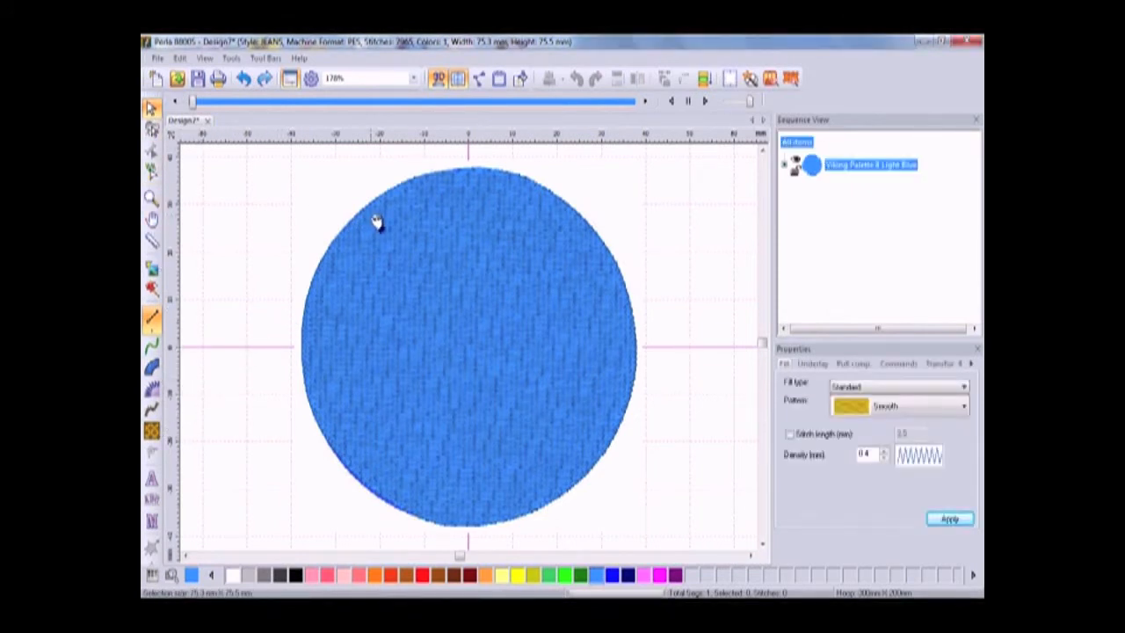
{"action": "left_click", "coordinate": [966, 405]}
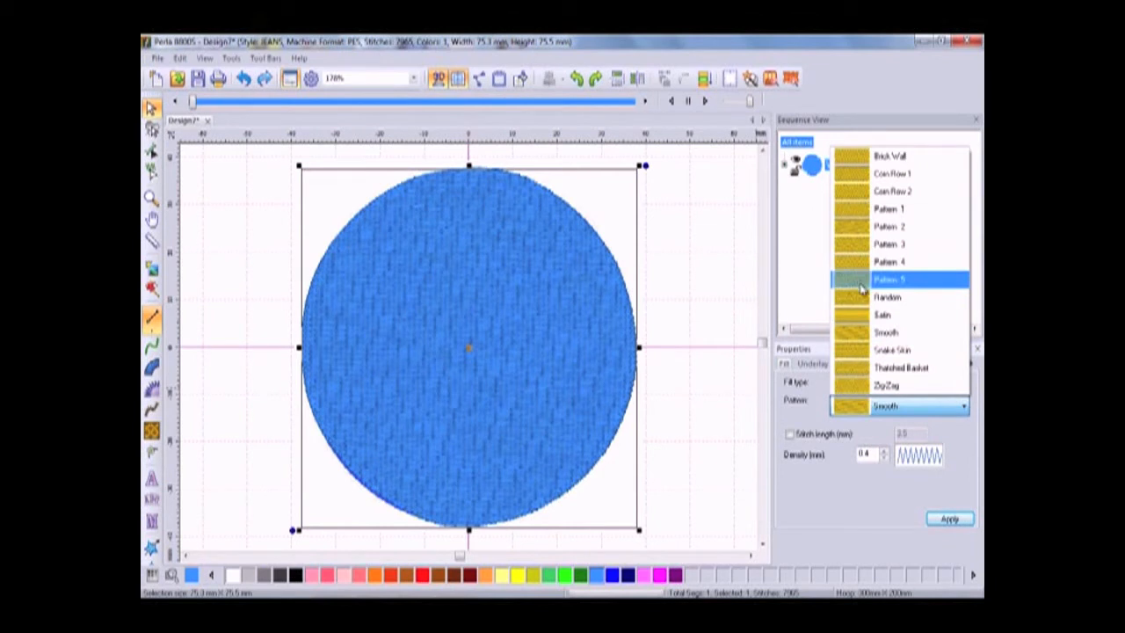
{"action": "left_click", "coordinate": [870, 297]}
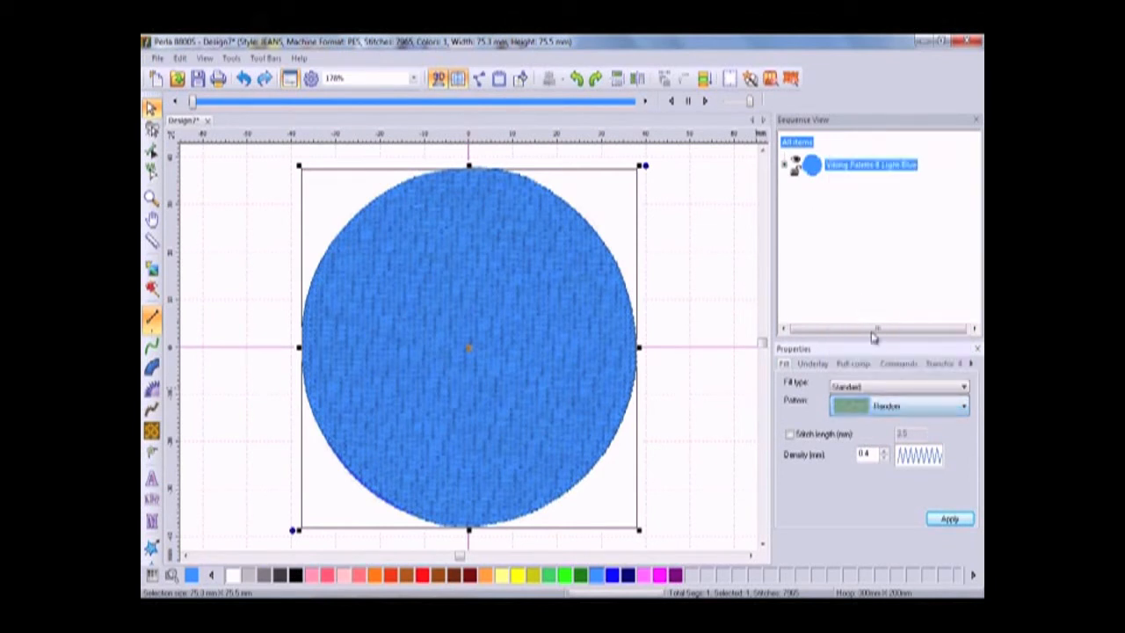
{"action": "left_click", "coordinate": [956, 519]}
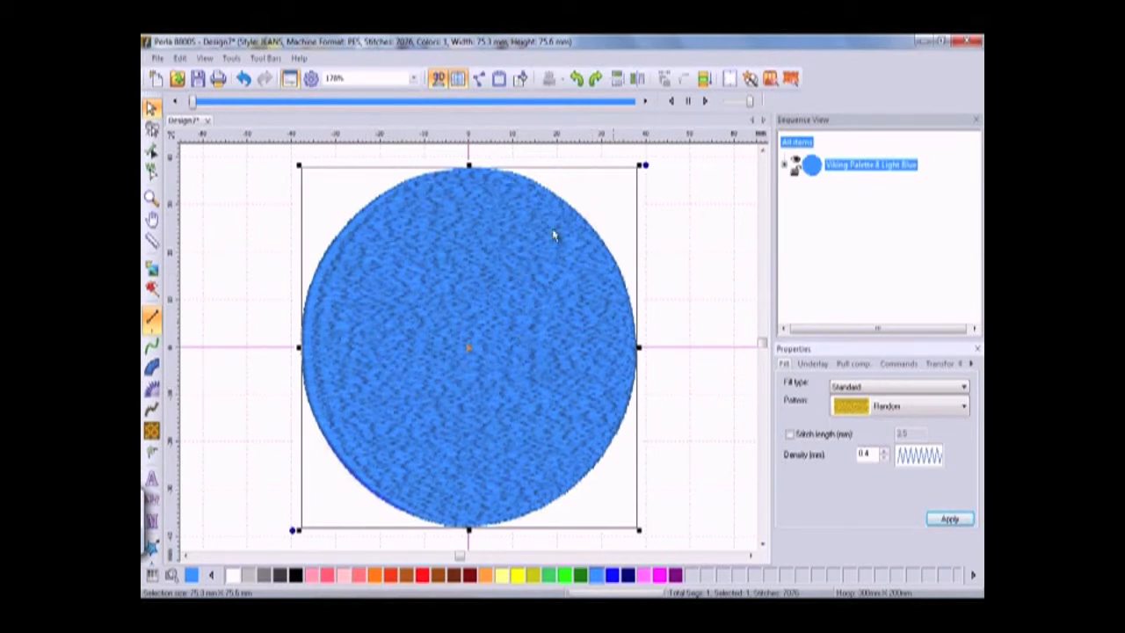
{"action": "left_click", "coordinate": [963, 412]}
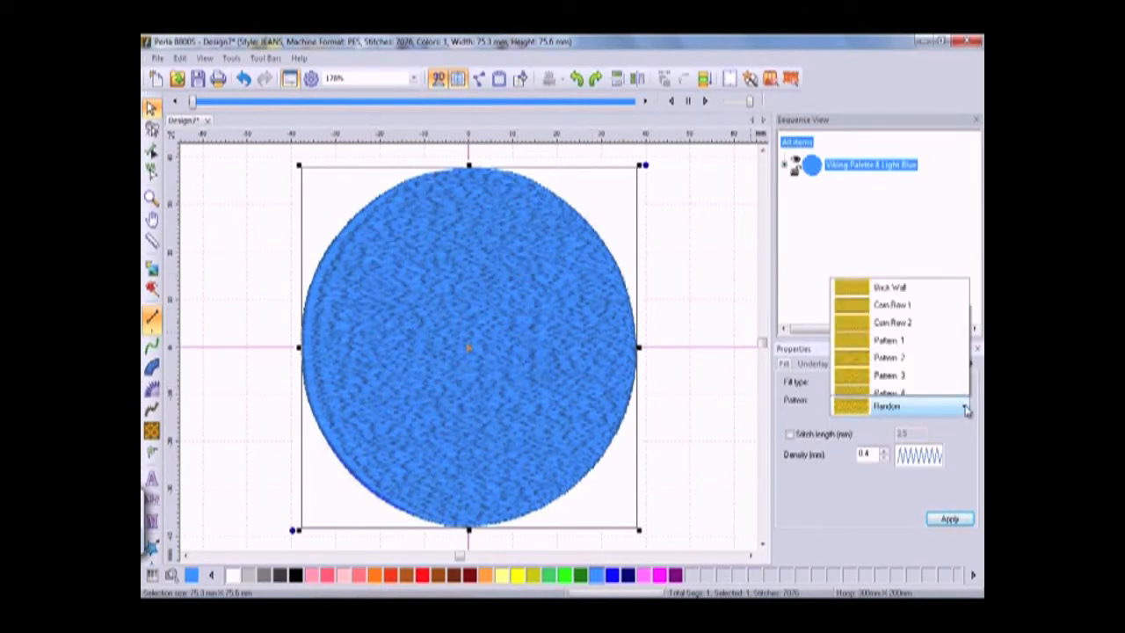
{"action": "left_click", "coordinate": [865, 428]}
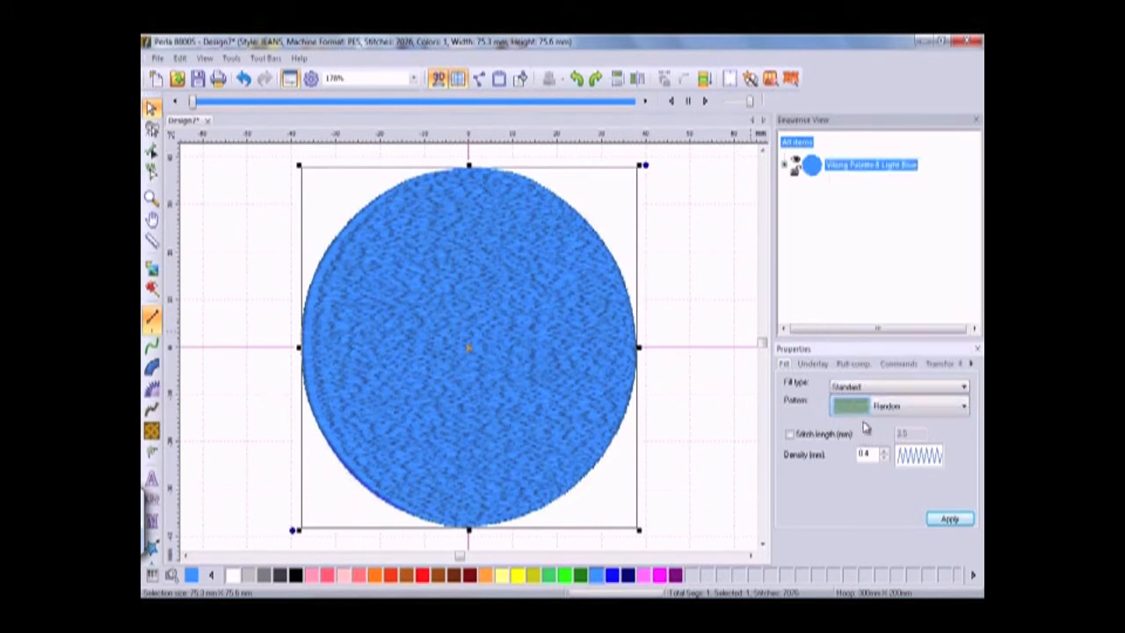
Step: Change the globe's fill type to Fancy and apply Pattern 14
{"action": "left_click", "coordinate": [963, 387]}
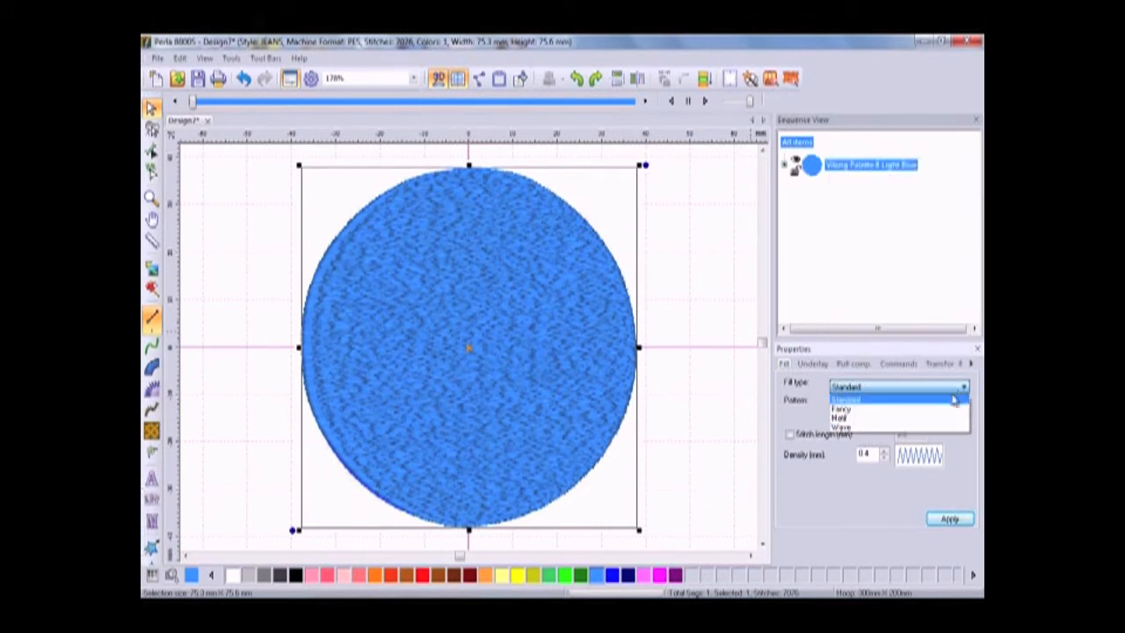
{"action": "left_click", "coordinate": [865, 411]}
{"action": "left_click", "coordinate": [949, 519]}
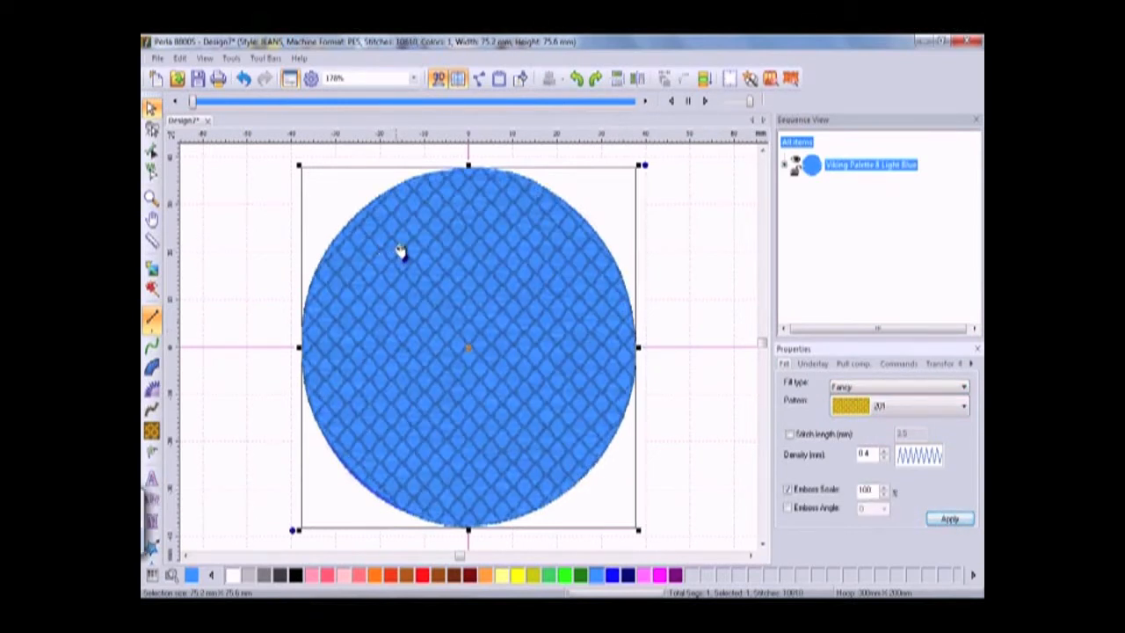
{"action": "left_click", "coordinate": [966, 411]}
{"action": "left_click_drag", "start_coordinate": [962, 123], "coordinate": [980, 322]}
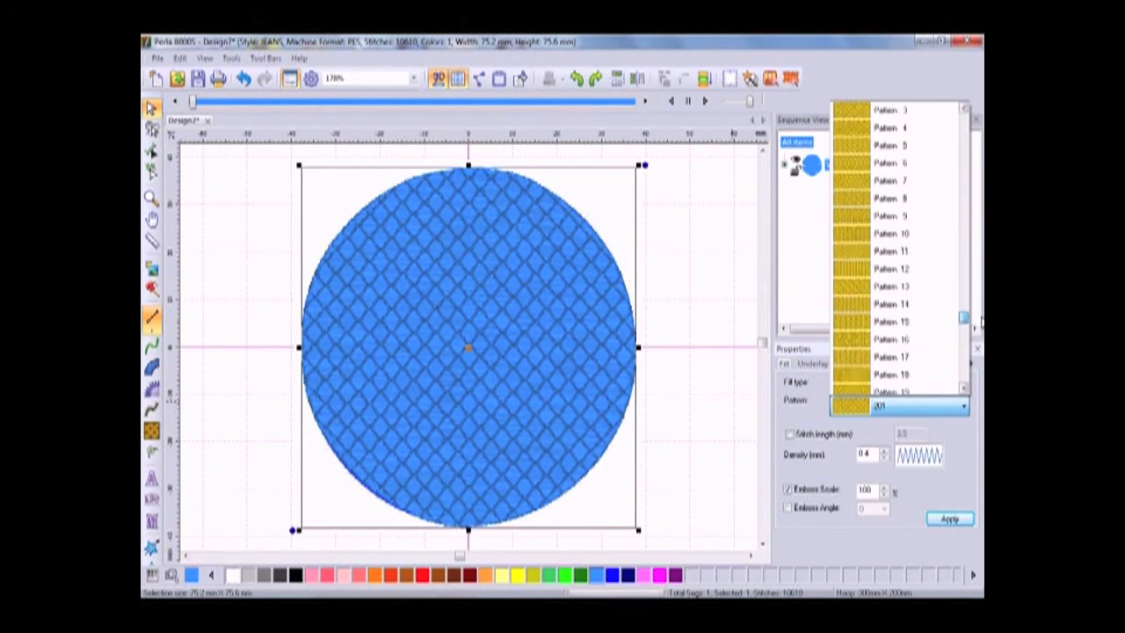
{"action": "left_click", "coordinate": [847, 307]}
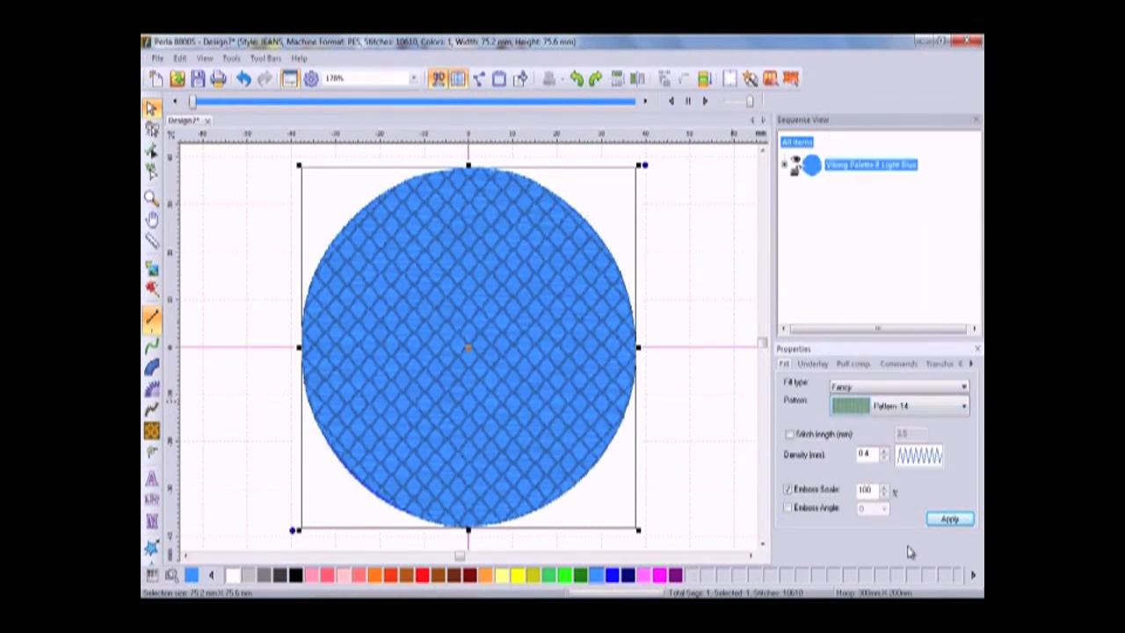
{"action": "left_click", "coordinate": [946, 520]}
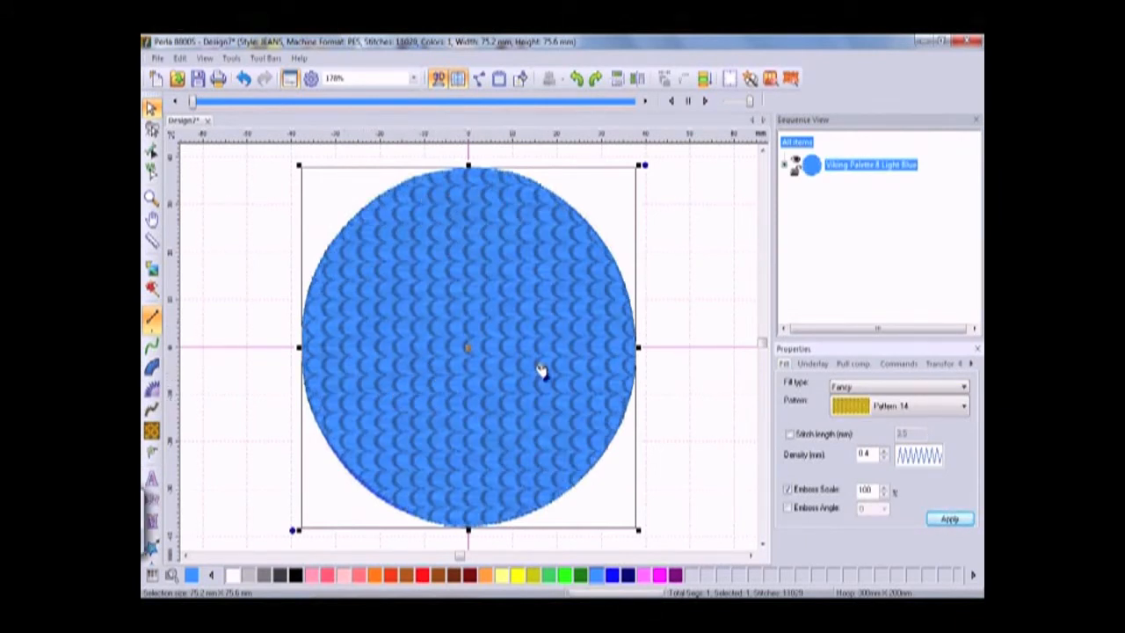
Step: Change the globe's fill type to Motif, apply it and turn off the 3D display
{"action": "left_click", "coordinate": [963, 389]}
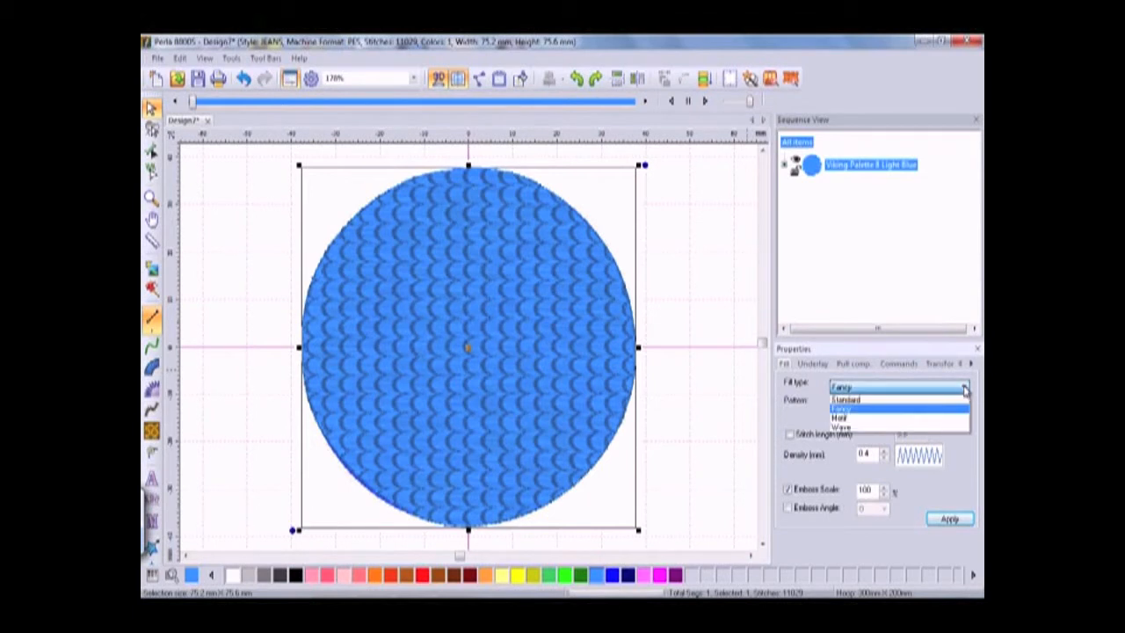
{"action": "left_click", "coordinate": [898, 419]}
{"action": "left_click", "coordinate": [950, 520]}
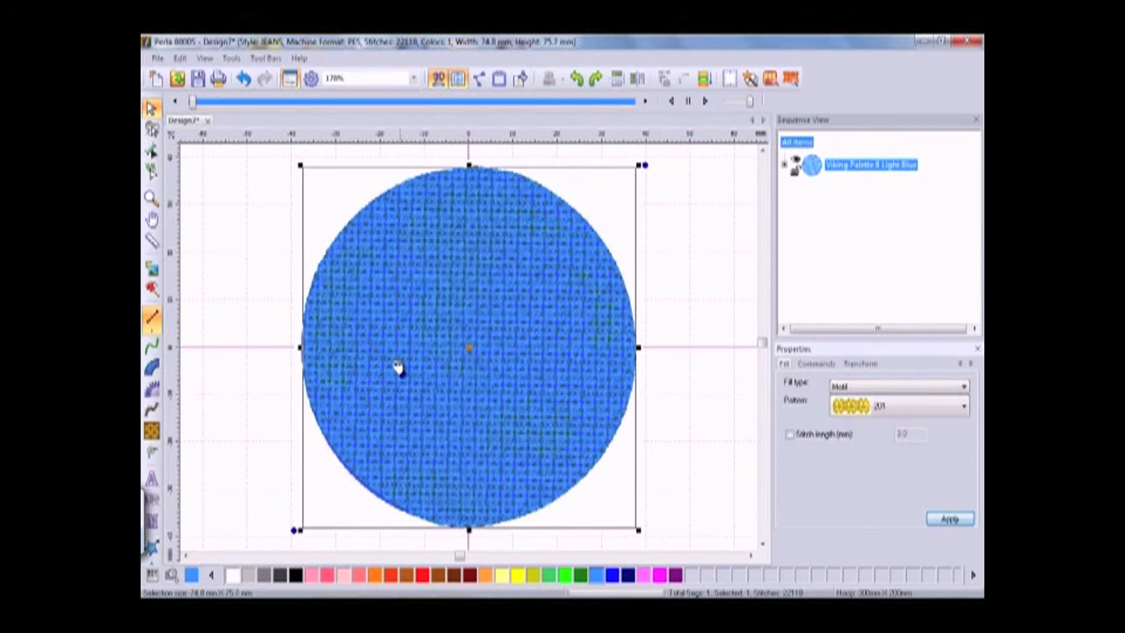
{"action": "left_click", "coordinate": [439, 78]}
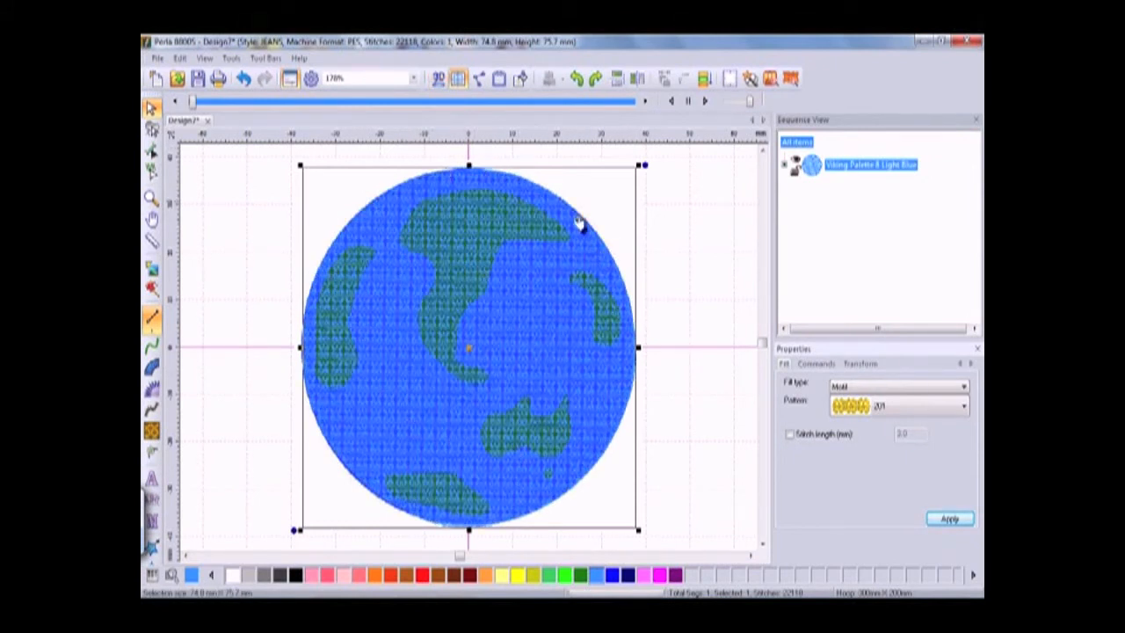
Step: Apply motif pattern f085 to the globe fill
{"action": "left_click", "coordinate": [964, 407]}
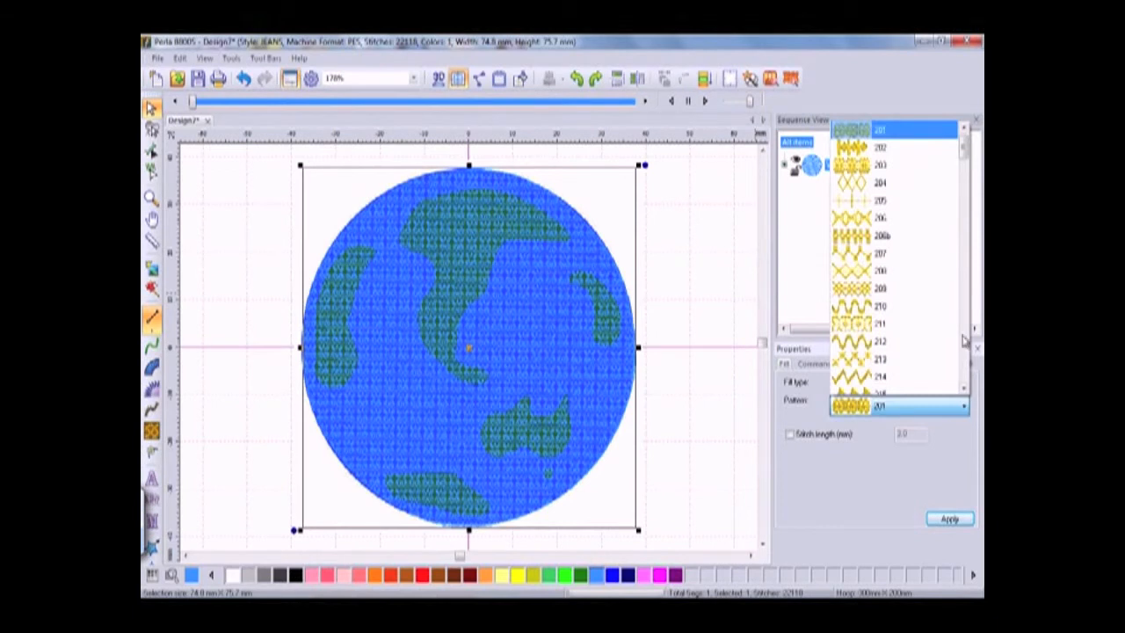
{"action": "left_click_drag", "start_coordinate": [964, 152], "coordinate": [965, 347]}
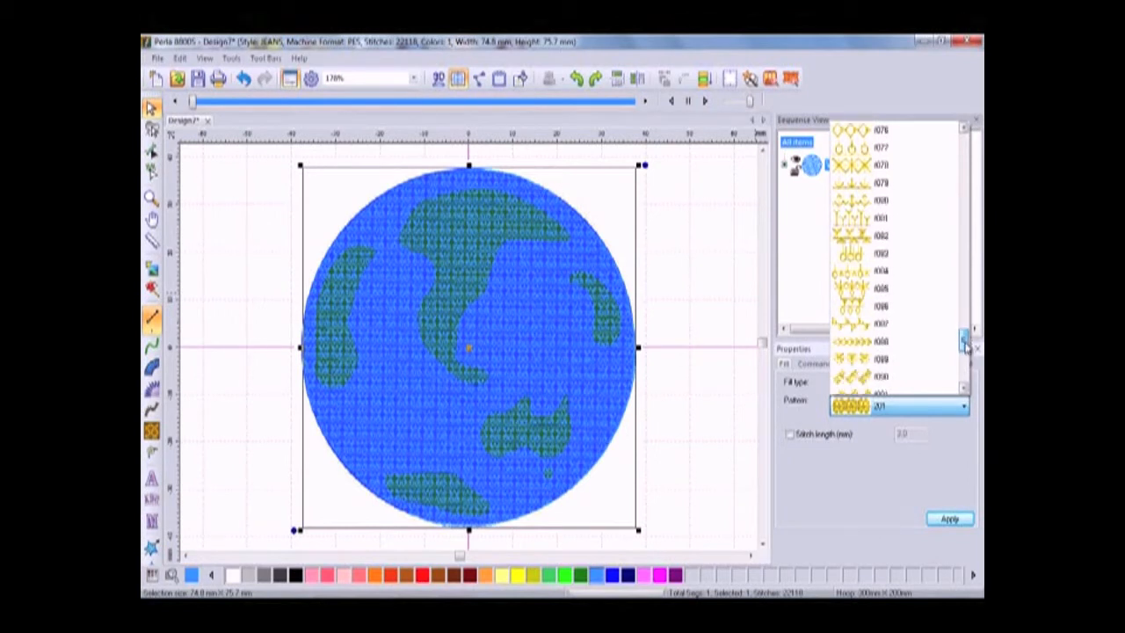
{"action": "left_click", "coordinate": [858, 292]}
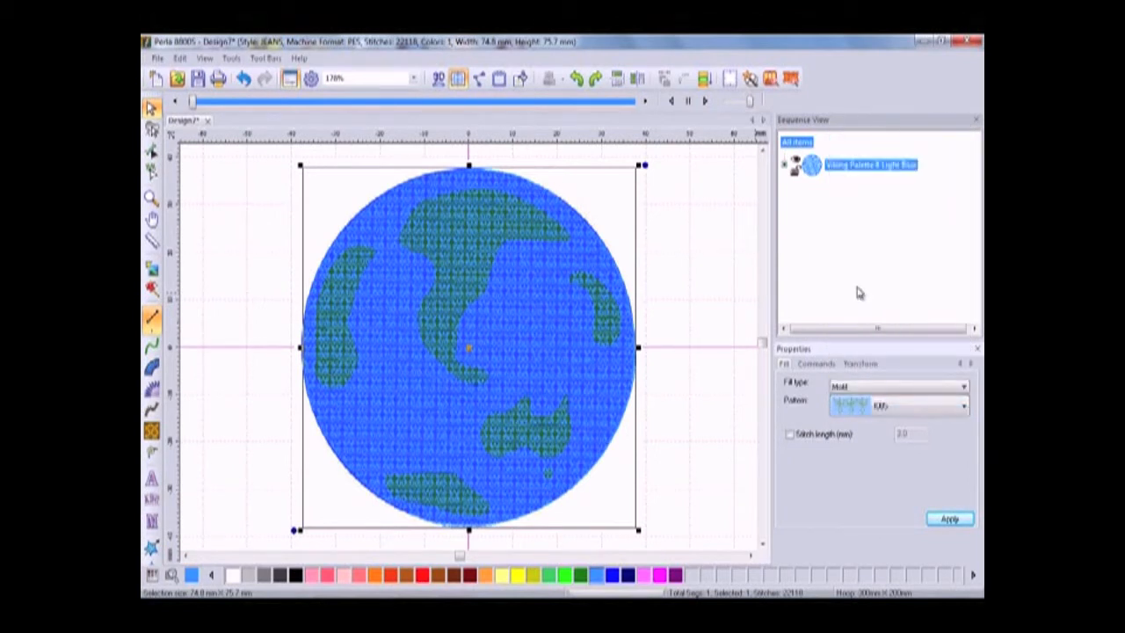
{"action": "left_click", "coordinate": [956, 522]}
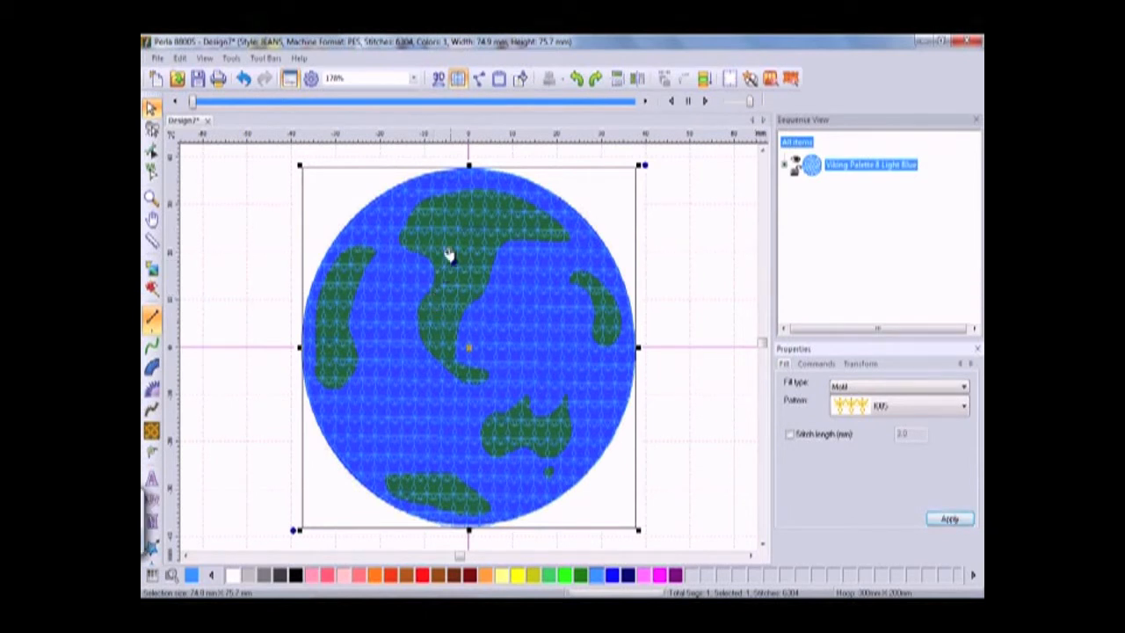
Step: Change the globe's fill type to Wave, apply it and reshape the wave guide line by moving its upper crest node higher
{"action": "left_click", "coordinate": [962, 387]}
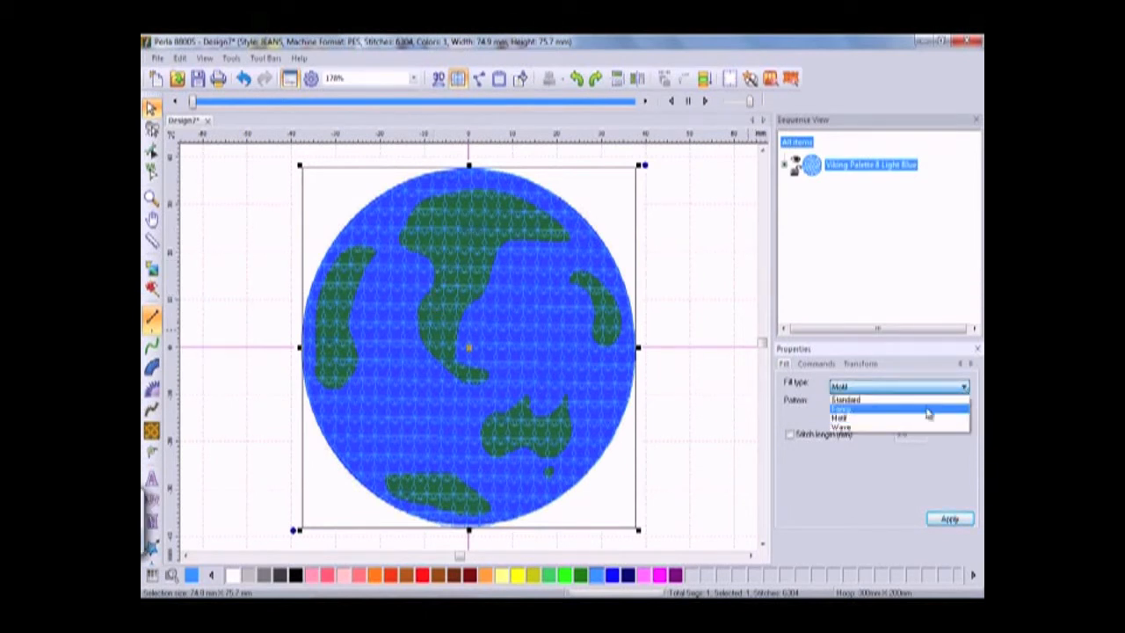
{"action": "left_click", "coordinate": [873, 432]}
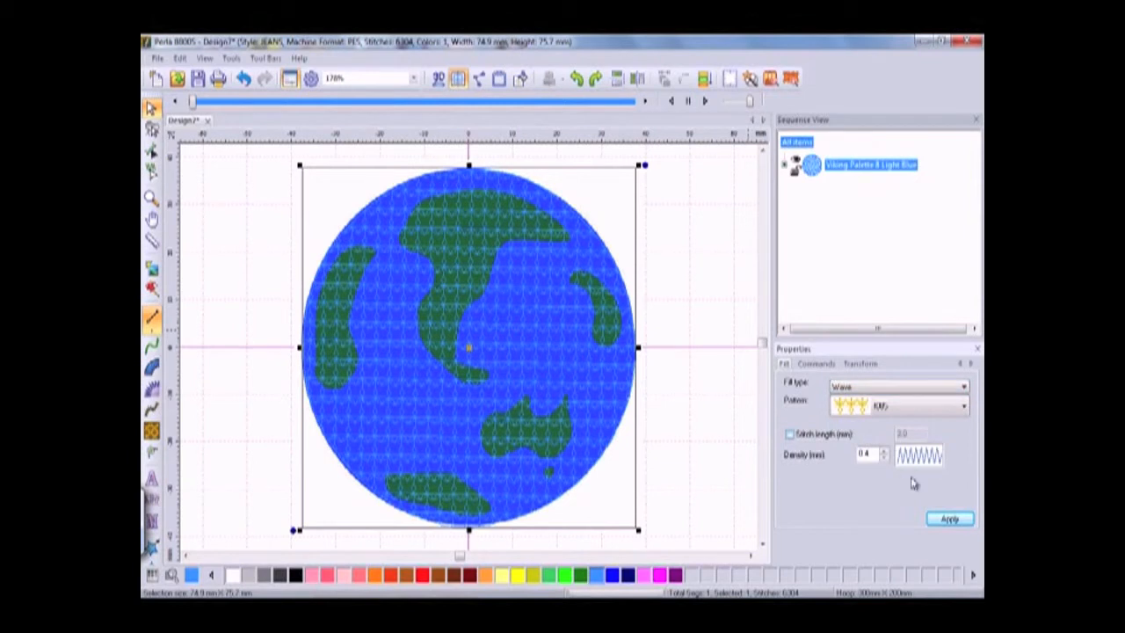
{"action": "left_click", "coordinate": [957, 522]}
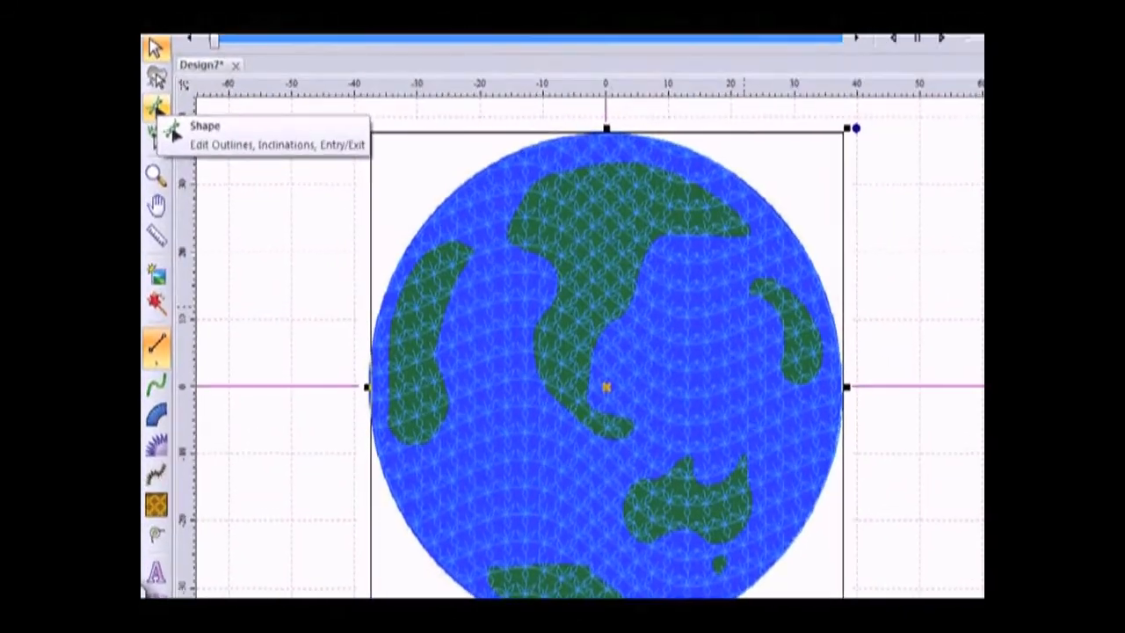
{"action": "left_click", "coordinate": [156, 109]}
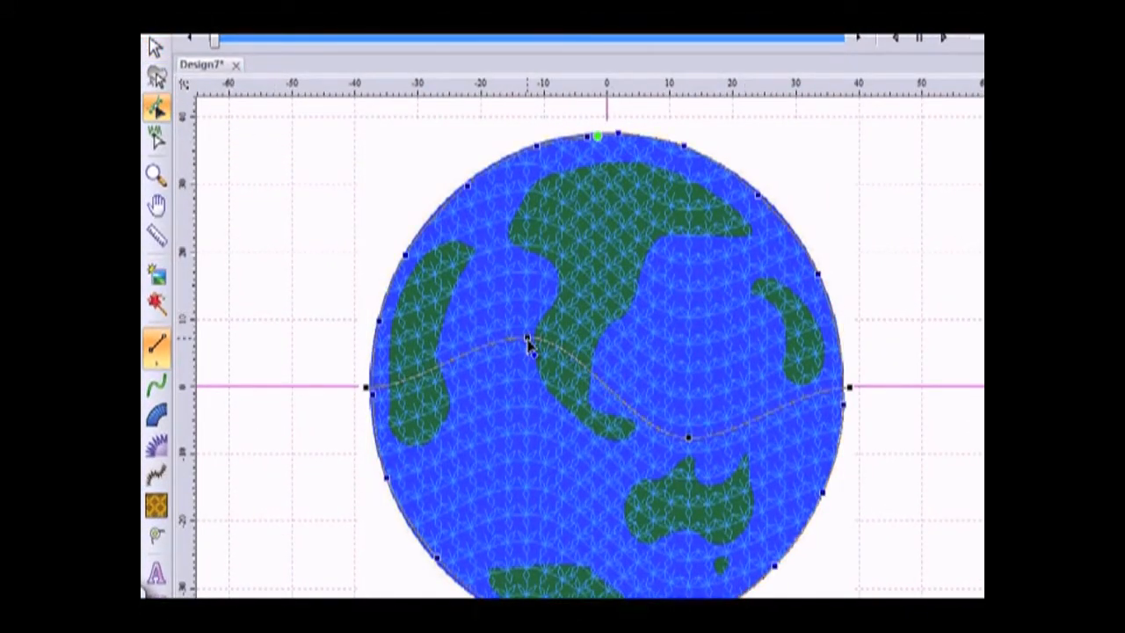
{"action": "left_click_drag", "start_coordinate": [528, 340], "coordinate": [521, 301]}
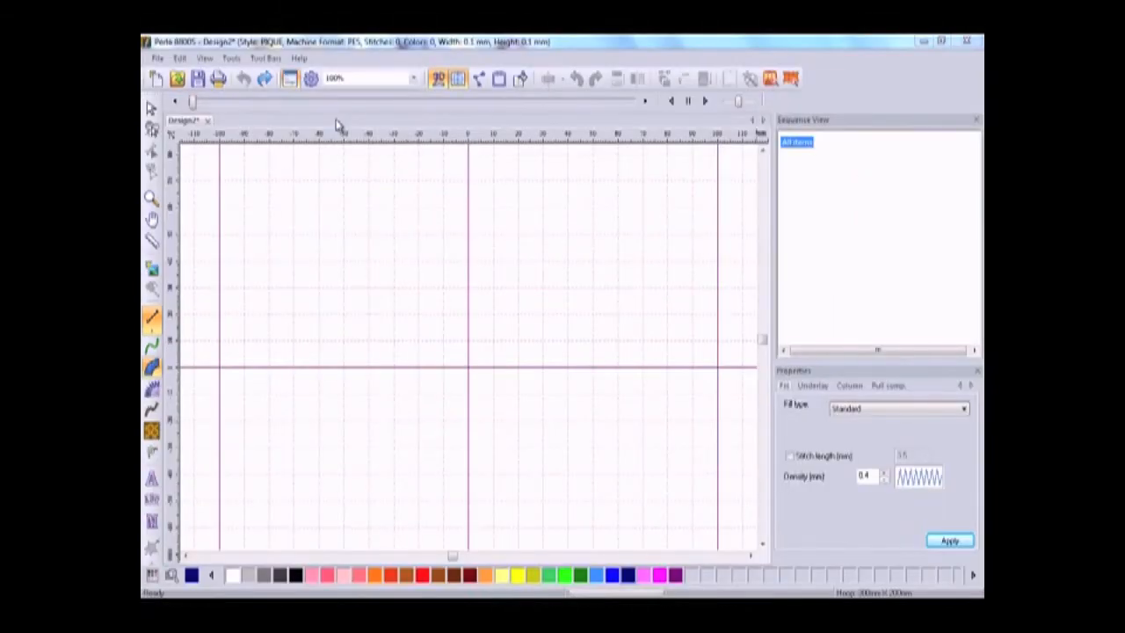
Step: Zoom the empty design to 600% and draw the satin path's right side as a downward zigzag of straight segments
{"action": "left_click", "coordinate": [413, 78]}
{"action": "left_click", "coordinate": [340, 212]}
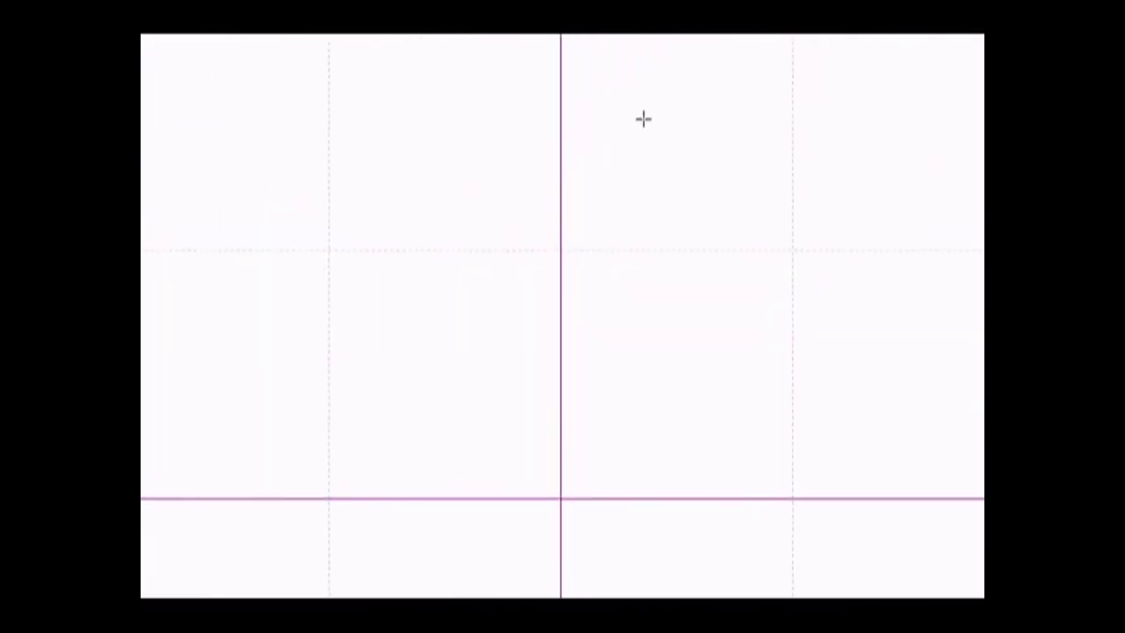
{"action": "left_click", "coordinate": [695, 177]}
{"action": "left_click", "coordinate": [643, 237]}
{"action": "left_click", "coordinate": [710, 322]}
{"action": "left_click", "coordinate": [644, 385]}
{"action": "left_click", "coordinate": [716, 436]}
{"action": "left_click", "coordinate": [644, 510]}
{"action": "left_click", "coordinate": [713, 555]}
Step: Draw the satin path's left side from the bottom up to the top as a smooth wavy curve
{"action": "left_click", "coordinate": [508, 573]}
{"action": "left_click", "coordinate": [496, 538]}
{"action": "key", "text": "ctrl"}
{"action": "left_click", "coordinate": [484, 477], "text": "ctrl"}
{"action": "left_click", "coordinate": [503, 437], "text": "ctrl"}
{"action": "left_click", "coordinate": [525, 402], "text": "ctrl"}
{"action": "left_click", "coordinate": [534, 372], "text": "ctrl"}
{"action": "left_click", "coordinate": [527, 337], "text": "ctrl"}
{"action": "left_click", "coordinate": [509, 292], "text": "ctrl"}
{"action": "left_click", "coordinate": [489, 261], "text": "ctrl"}
{"action": "left_click", "coordinate": [480, 231], "text": "ctrl"}
{"action": "left_click", "coordinate": [477, 181], "text": "ctrl"}
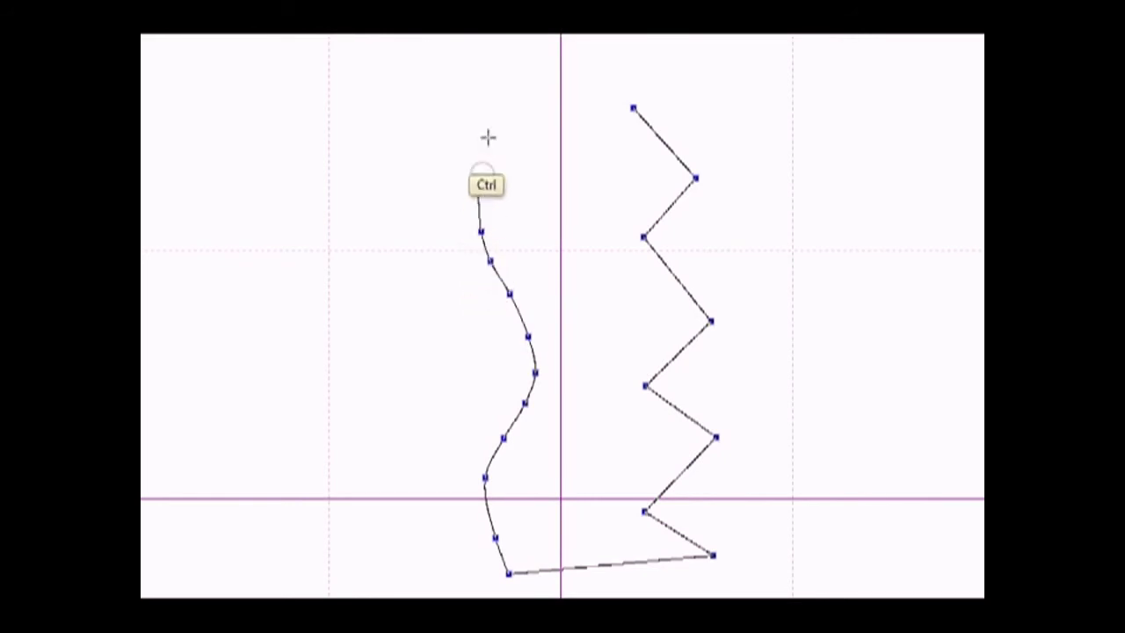
{"action": "left_click", "coordinate": [498, 120], "text": "ctrl"}
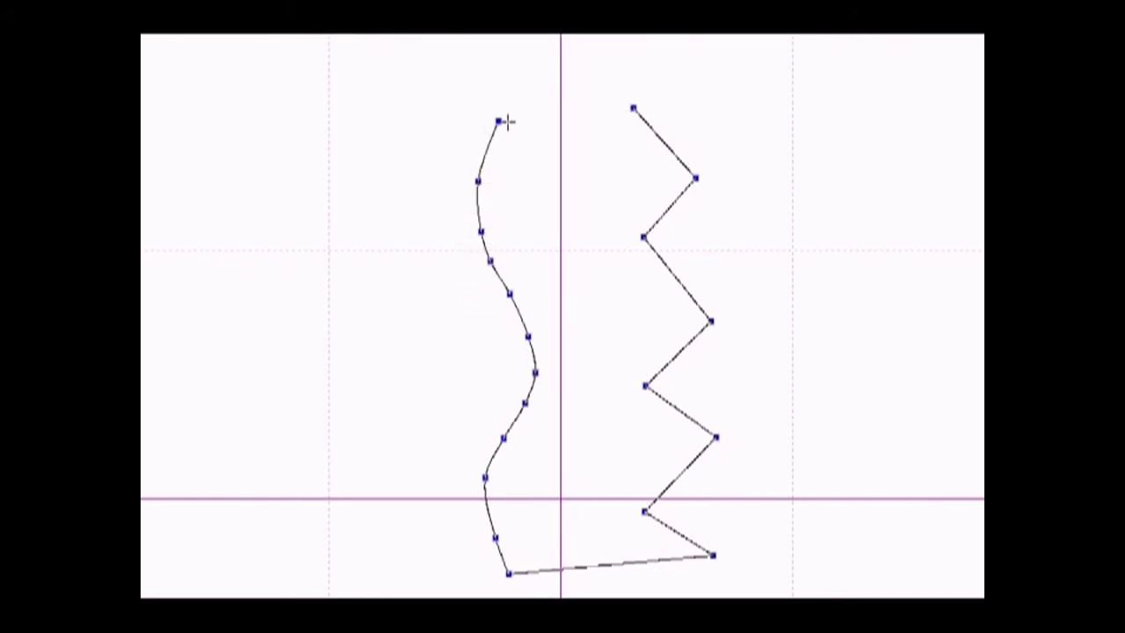
Step: Add three inclination lines across the satin path, near its top, upper middle and lower part
{"action": "left_click", "coordinate": [648, 127]}
{"action": "left_click", "coordinate": [490, 140]}
{"action": "left_click", "coordinate": [673, 276]}
{"action": "left_click", "coordinate": [509, 292]}
{"action": "left_click", "coordinate": [712, 434]}
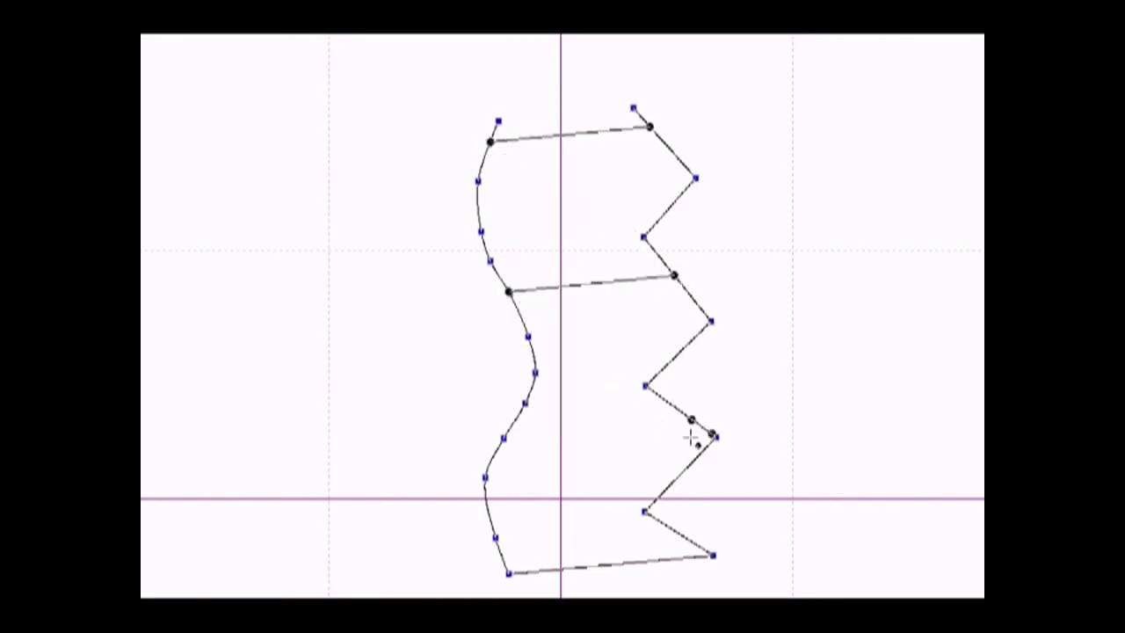
{"action": "left_click", "coordinate": [494, 456]}
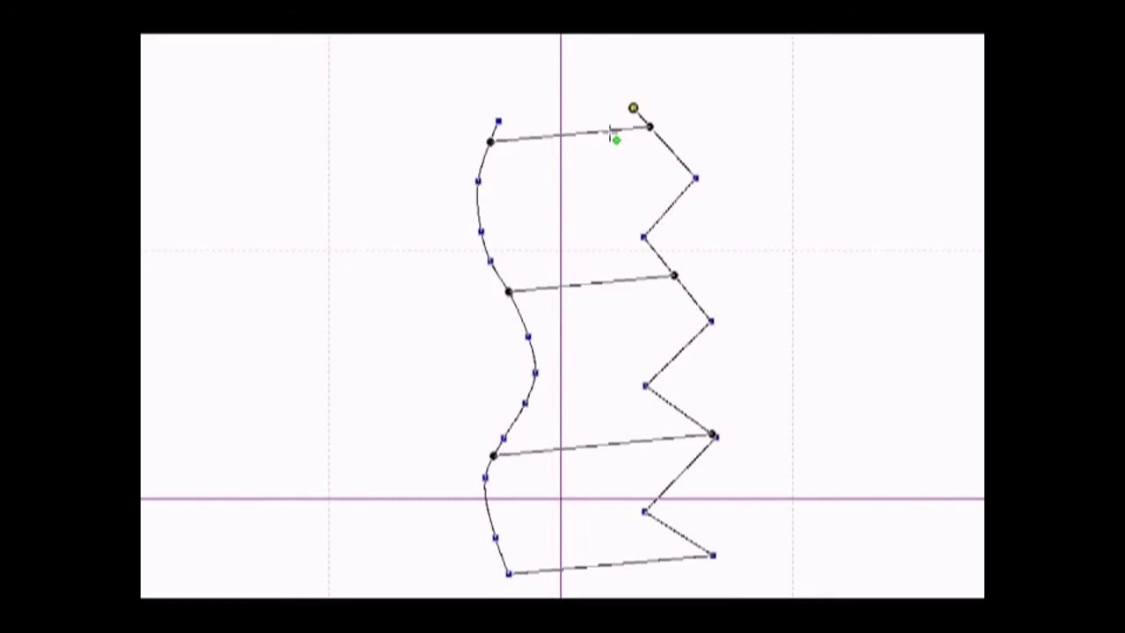
Step: Set the satin path's entry at its upper right corner and exit at its lower left corner to generate the stitches
{"action": "left_click", "coordinate": [633, 109]}
{"action": "left_click", "coordinate": [508, 575]}
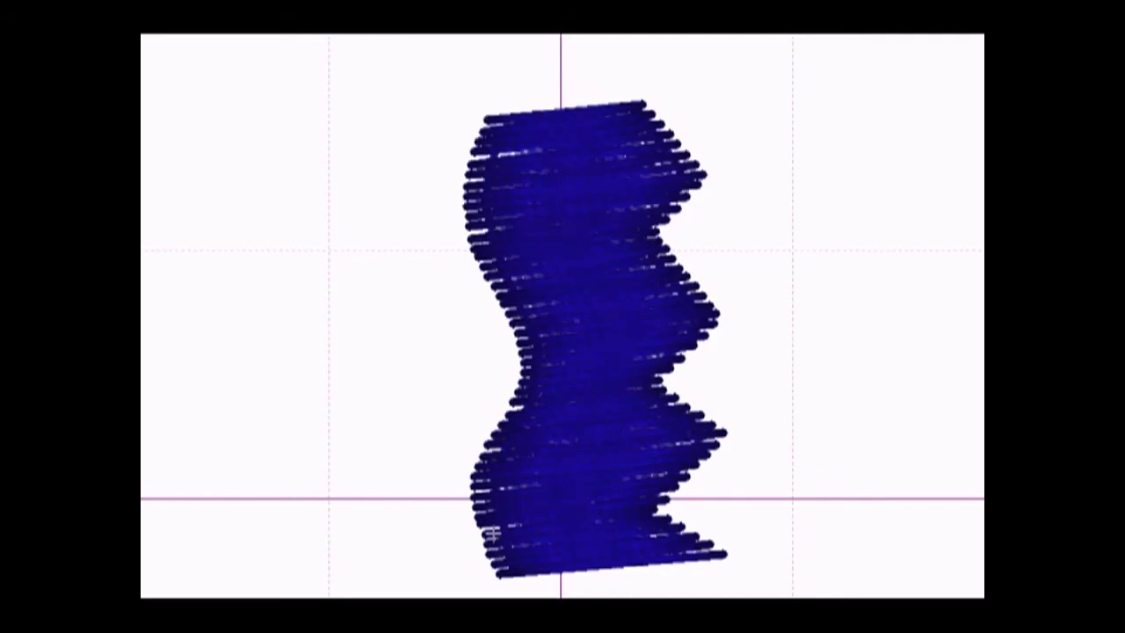
{"action": "key", "text": "Escape"}
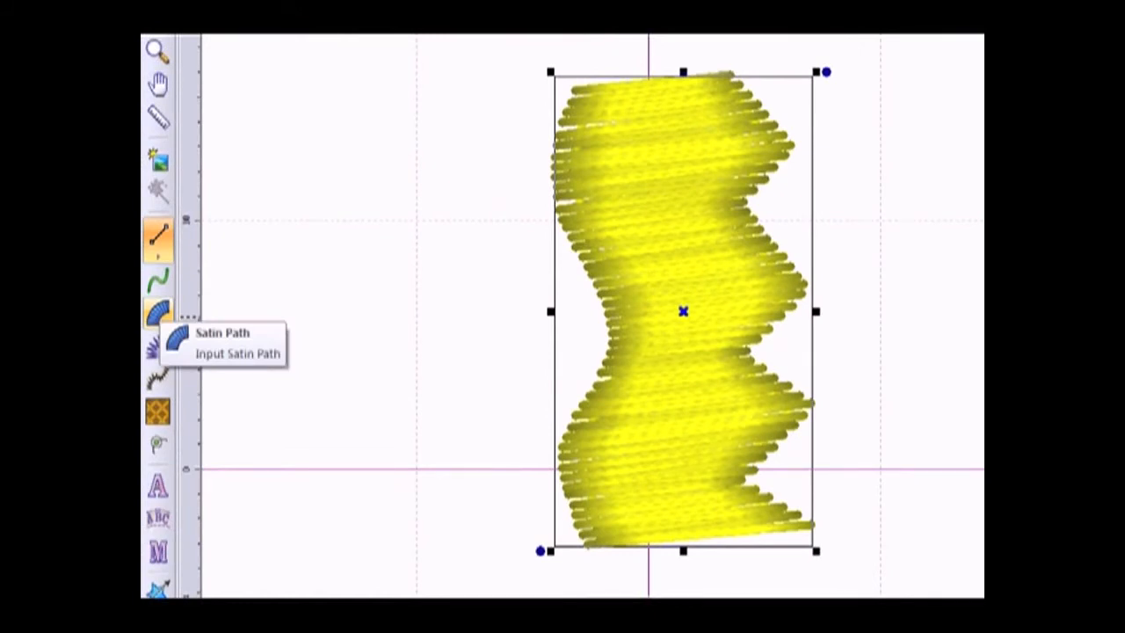
Step: Start a second satin path beside the yellow shape and draw a petal's curved right side down to a bottom tip
{"action": "left_click", "coordinate": [158, 312]}
{"action": "left_click", "coordinate": [408, 71]}
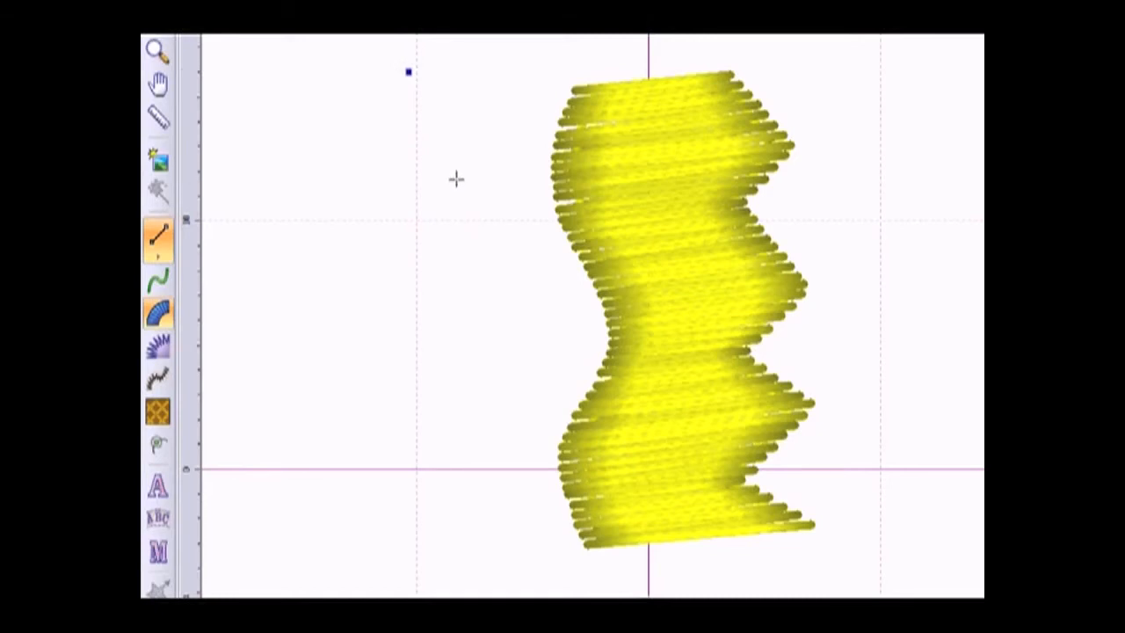
{"action": "left_click", "coordinate": [454, 178], "text": "ctrl"}
{"action": "left_click", "coordinate": [463, 258], "text": "ctrl"}
{"action": "left_click", "coordinate": [454, 332], "text": "ctrl"}
{"action": "left_click", "coordinate": [426, 415], "text": "ctrl"}
{"action": "left_click", "coordinate": [365, 560], "text": "ctrl"}
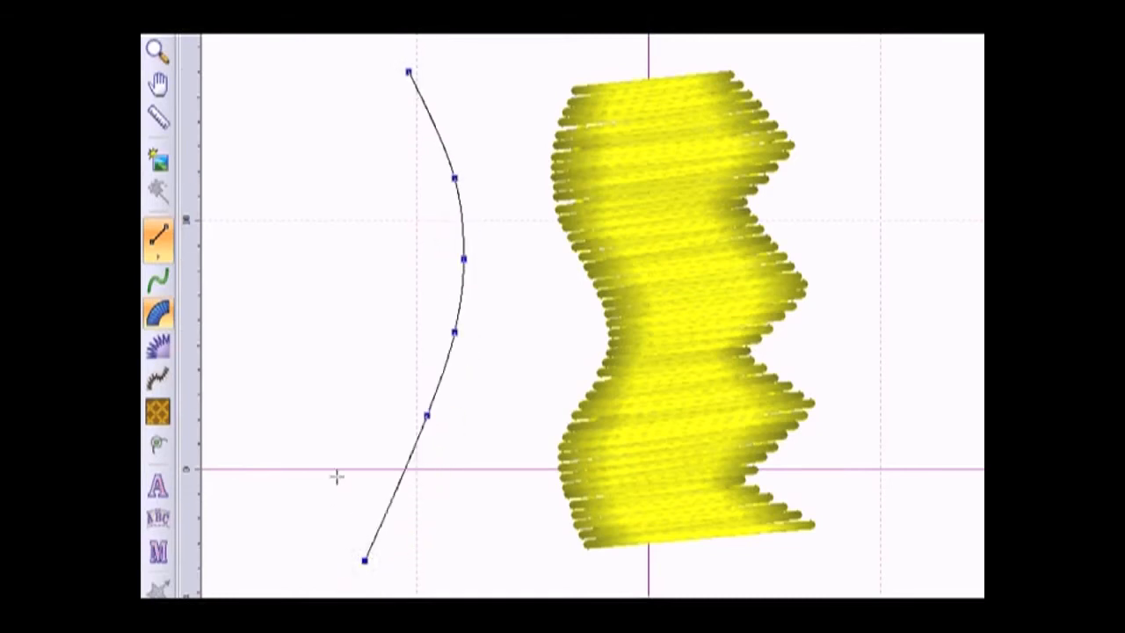
Step: Draw the petal's curved left side up from the tip and close its outline across the top
{"action": "left_click", "coordinate": [338, 490]}
{"action": "left_click", "coordinate": [308, 393], "text": "ctrl"}
{"action": "left_click", "coordinate": [298, 317], "text": "ctrl"}
{"action": "left_click", "coordinate": [298, 223], "text": "ctrl"}
{"action": "left_click", "coordinate": [306, 160], "text": "ctrl"}
{"action": "left_click", "coordinate": [334, 77], "text": "ctrl"}
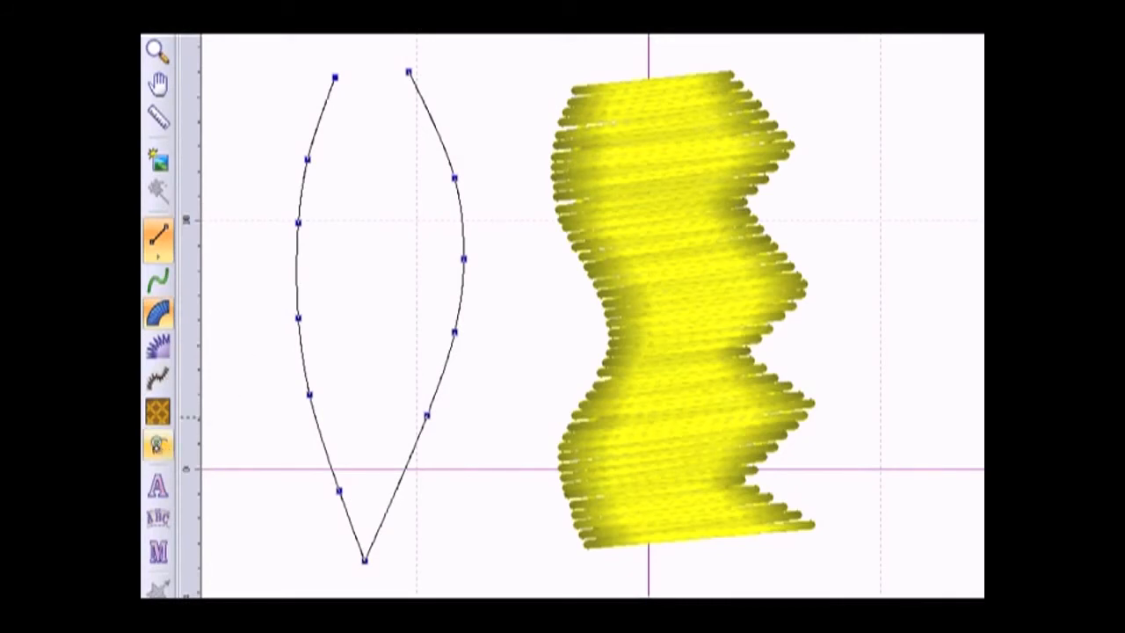
{"action": "left_click", "coordinate": [159, 444]}
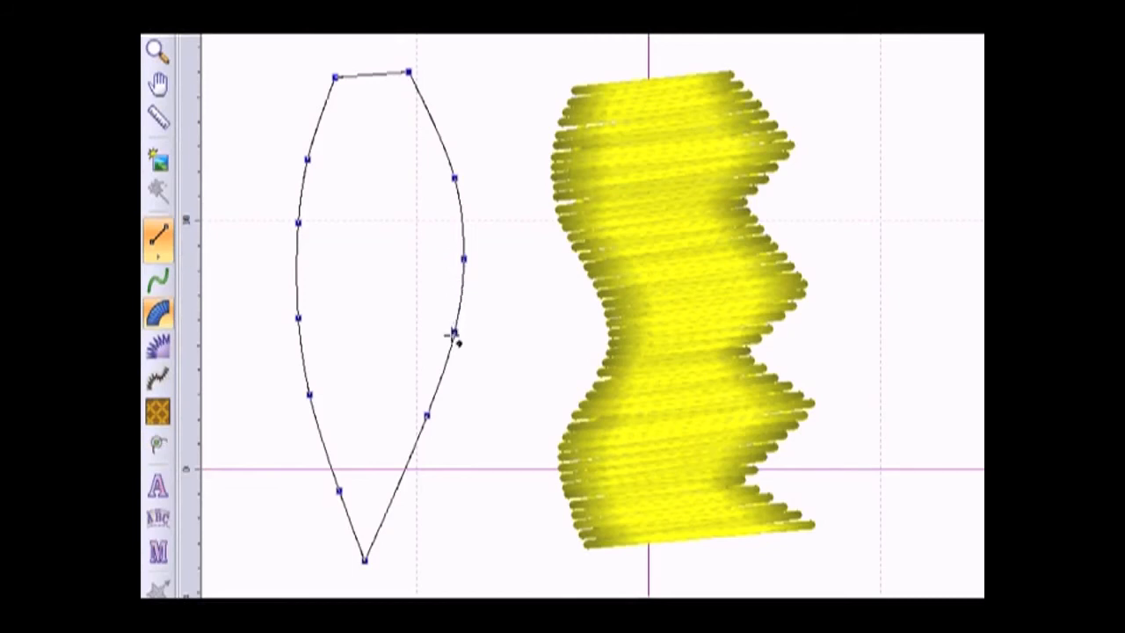
Step: Add three inclination lines fanning from the petal's top edge, then set entry and exit points on its upper right and left sides
{"action": "left_click", "coordinate": [451, 342]}
{"action": "left_click", "coordinate": [403, 73]}
{"action": "left_click", "coordinate": [364, 559]}
{"action": "left_click", "coordinate": [375, 74]}
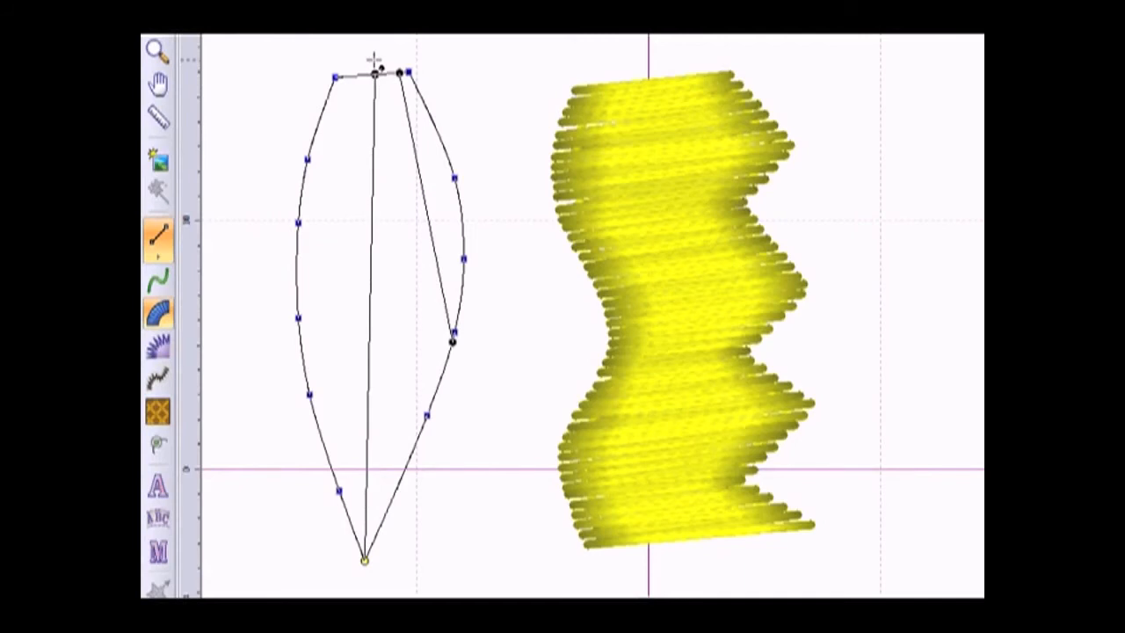
{"action": "left_click", "coordinate": [297, 306]}
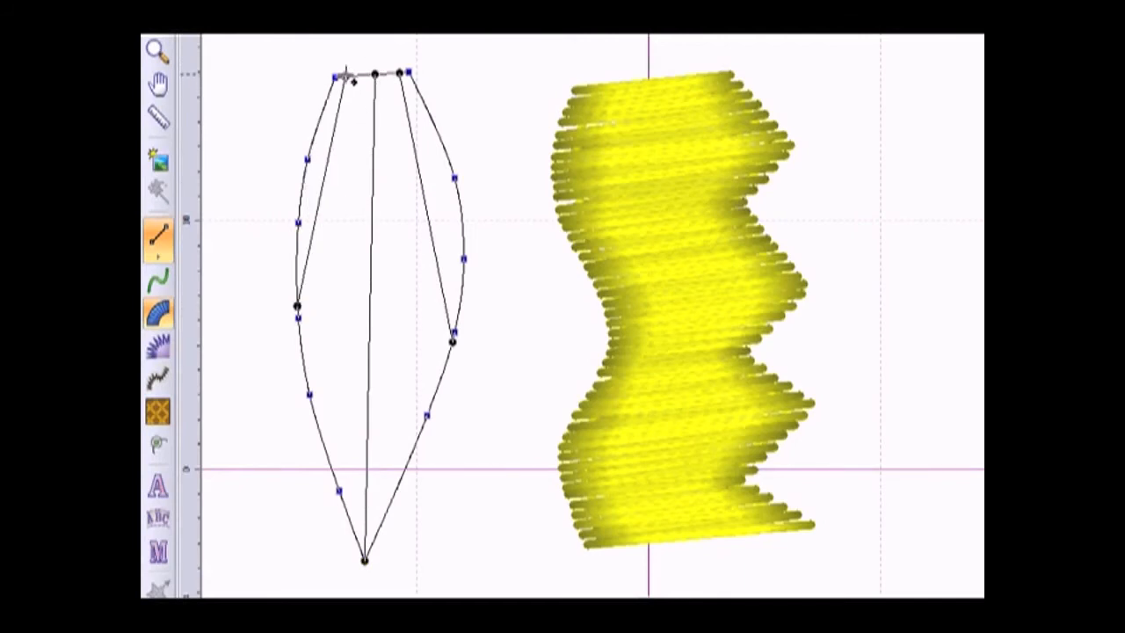
{"action": "left_click", "coordinate": [347, 75]}
{"action": "right_click", "coordinate": [367, 162]}
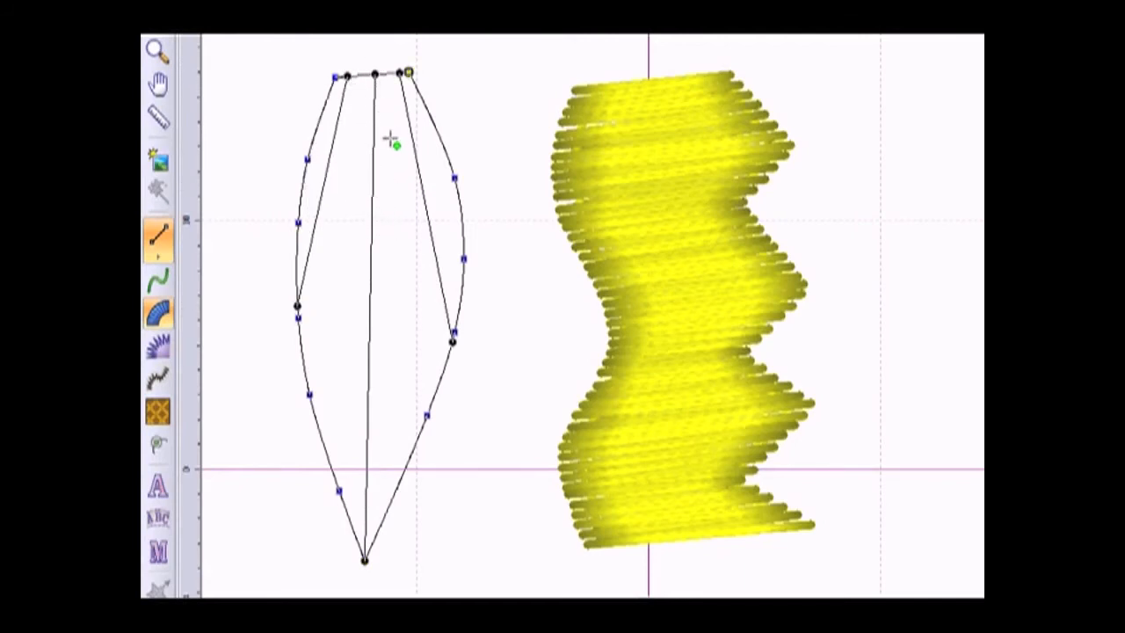
{"action": "left_click", "coordinate": [453, 171]}
{"action": "left_click", "coordinate": [309, 155]}
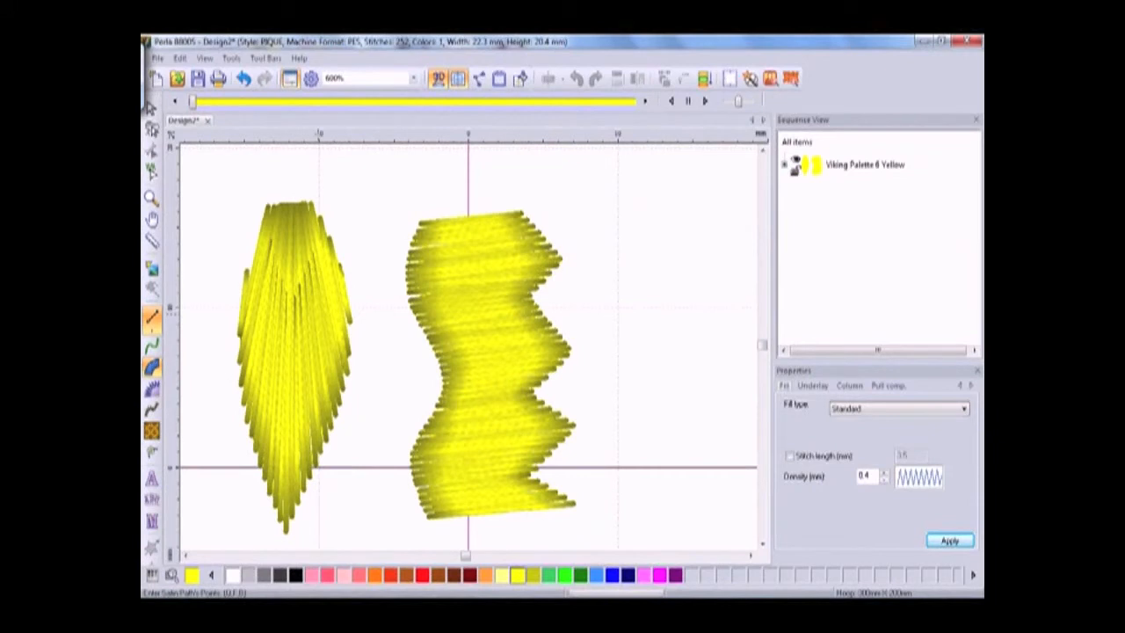
Step: Select the petal's satin path within the yellow color group and apply the Random pattern to it
{"action": "left_click", "coordinate": [784, 164]}
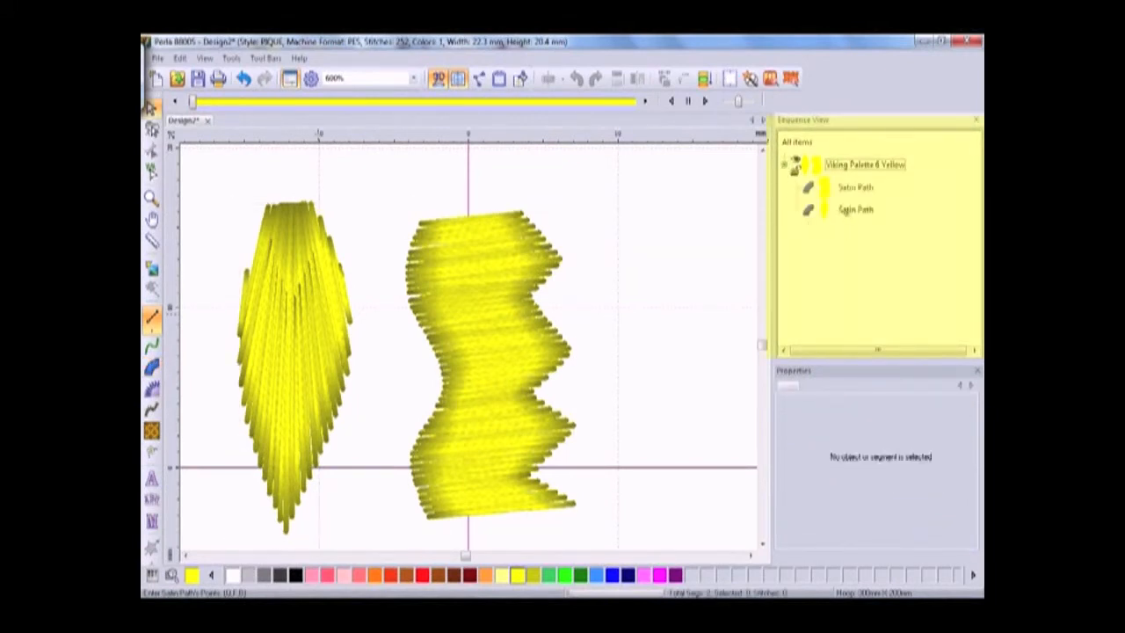
{"action": "left_click", "coordinate": [856, 209]}
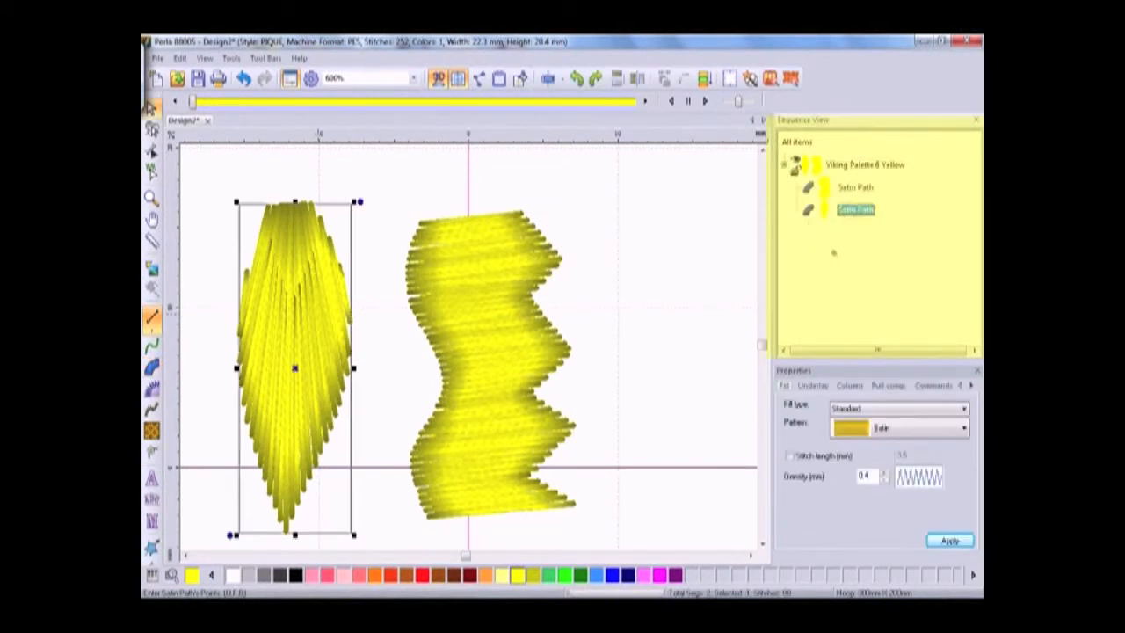
{"action": "left_click", "coordinate": [938, 423]}
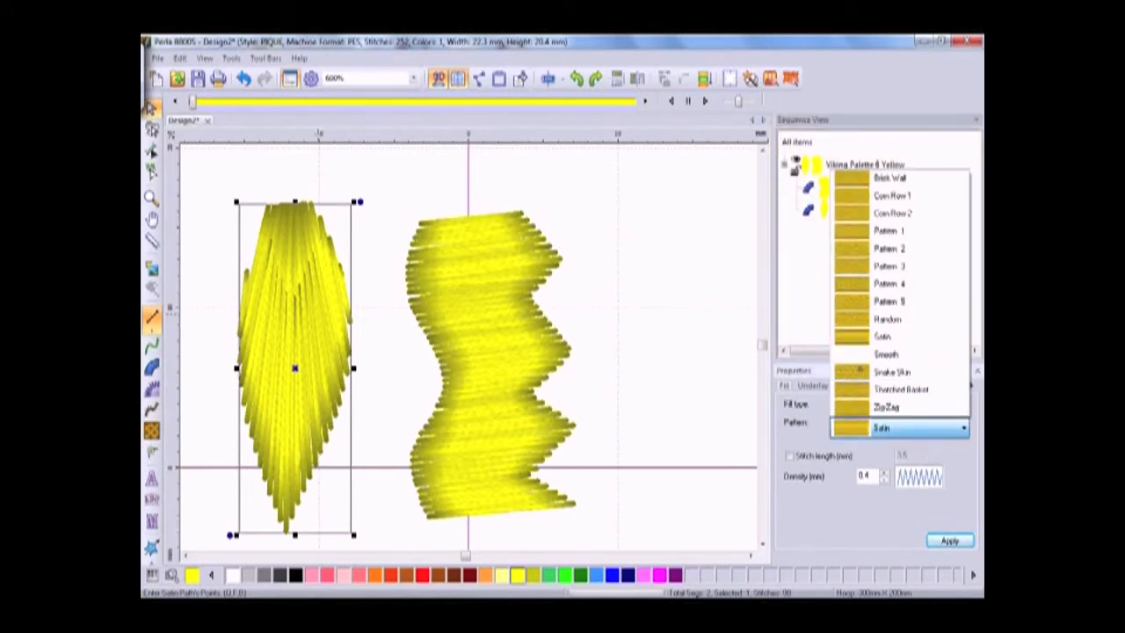
{"action": "left_click", "coordinate": [849, 320]}
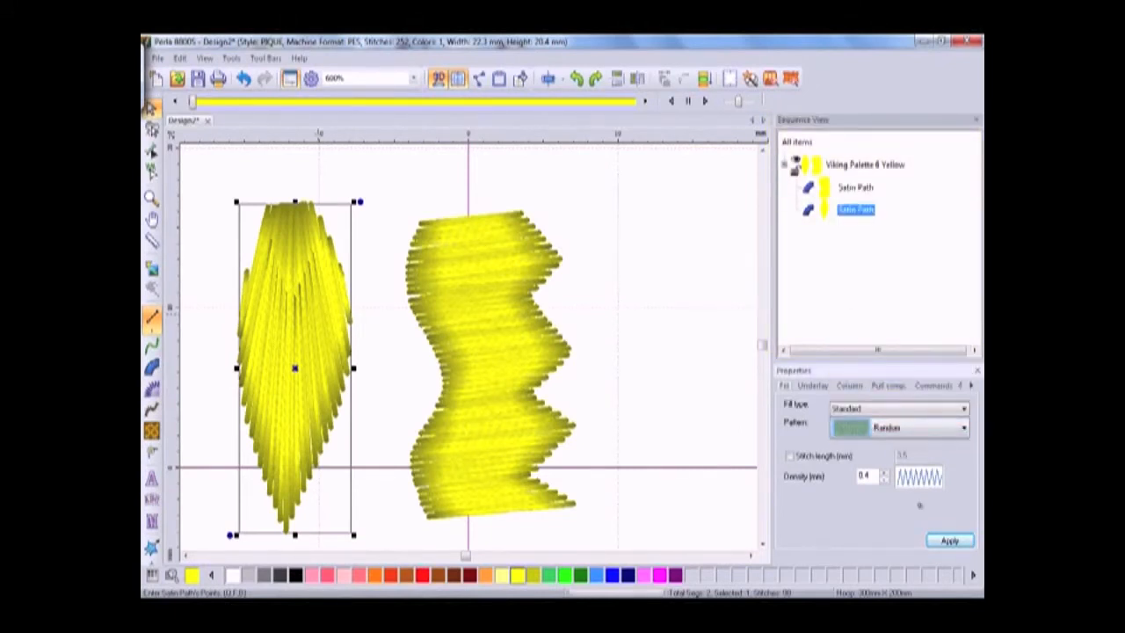
{"action": "left_click", "coordinate": [949, 540]}
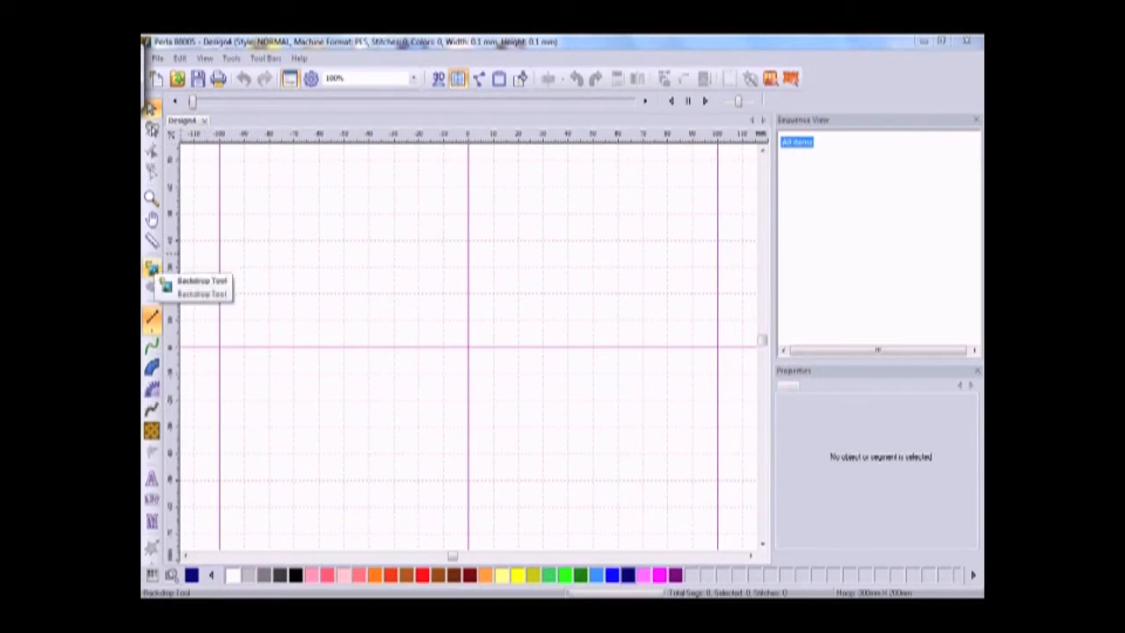
Step: Load the music notes image PR8-020 as the backdrop and lighten it to about the middle of the brightness range
{"action": "left_click", "coordinate": [152, 268]}
{"action": "scroll", "coordinate": [496, 451], "scroll_direction": "down", "scroll_amount": 4}
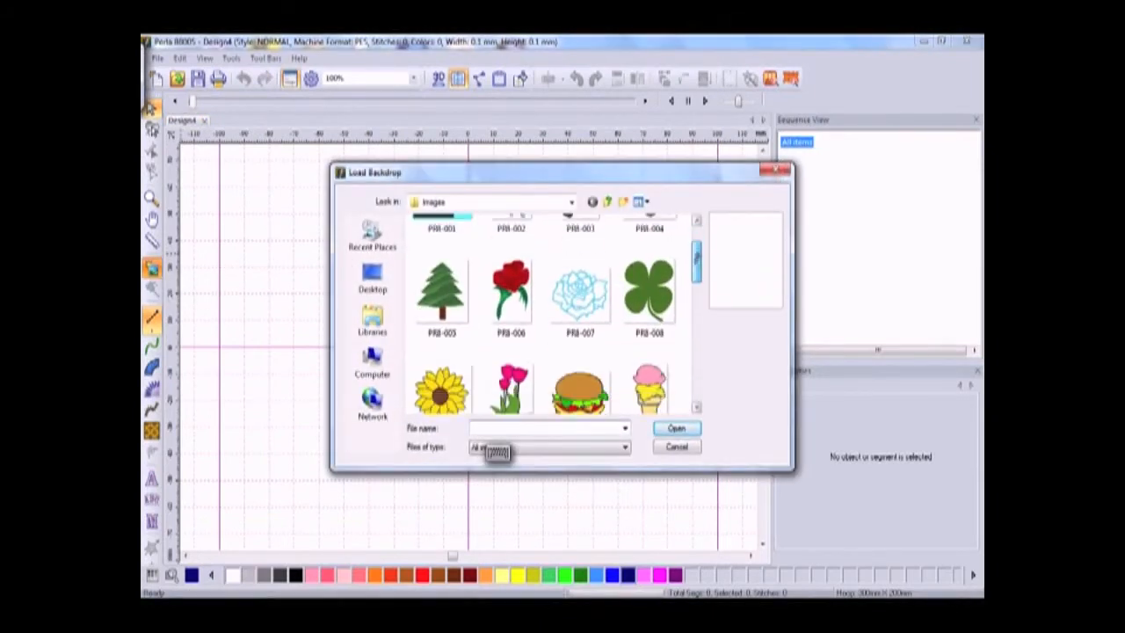
{"action": "scroll", "coordinate": [497, 451], "scroll_direction": "down", "scroll_amount": 3}
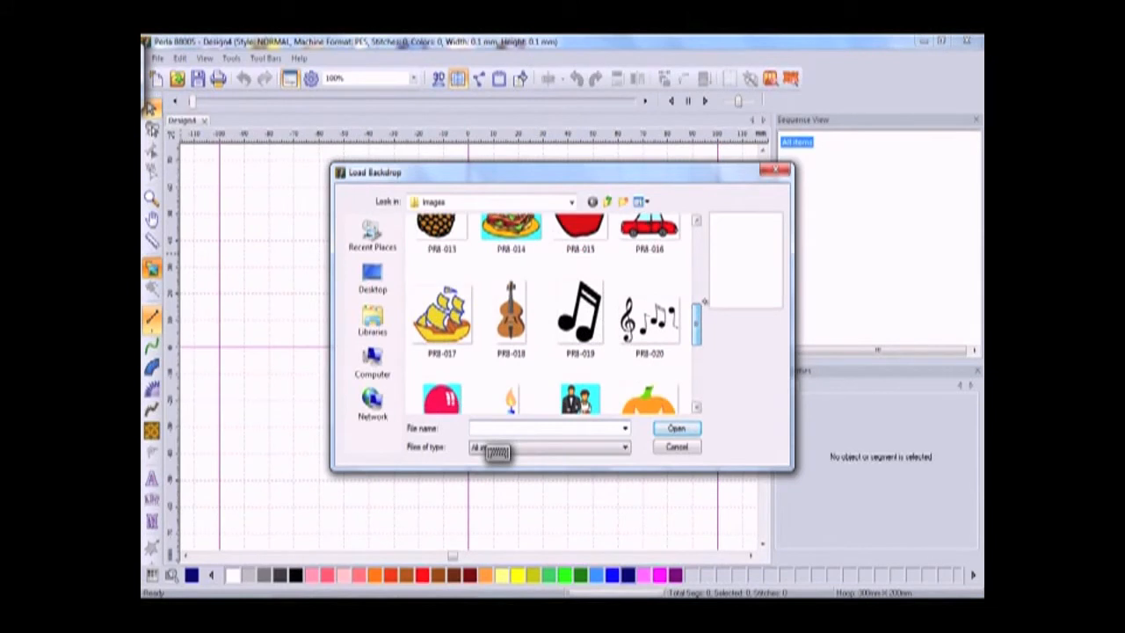
{"action": "left_click", "coordinate": [650, 317]}
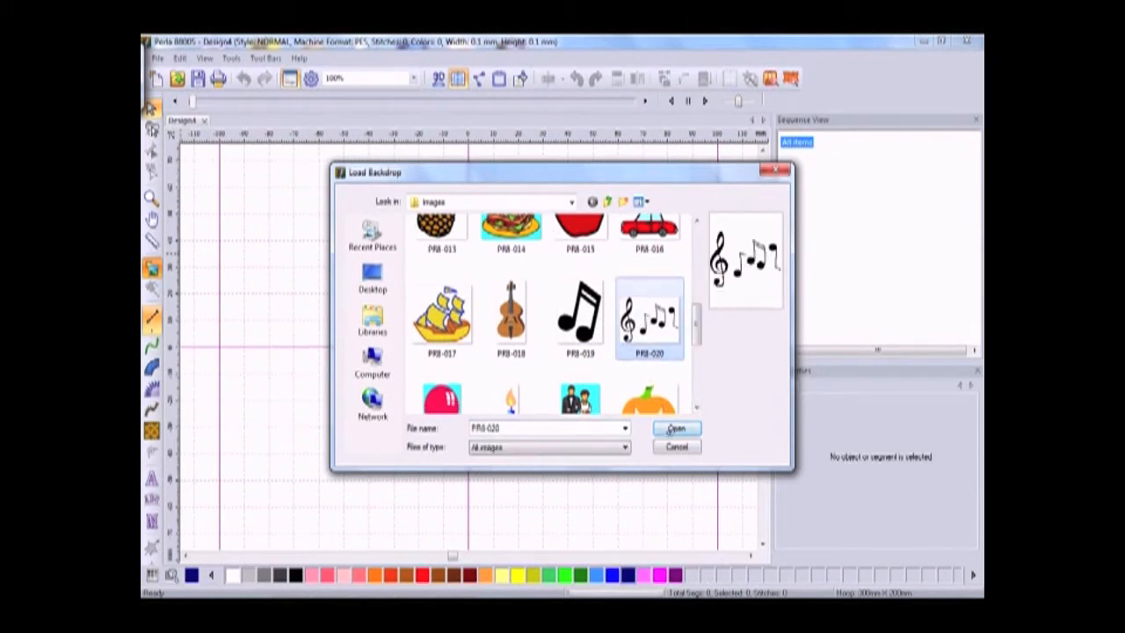
{"action": "left_click", "coordinate": [676, 427]}
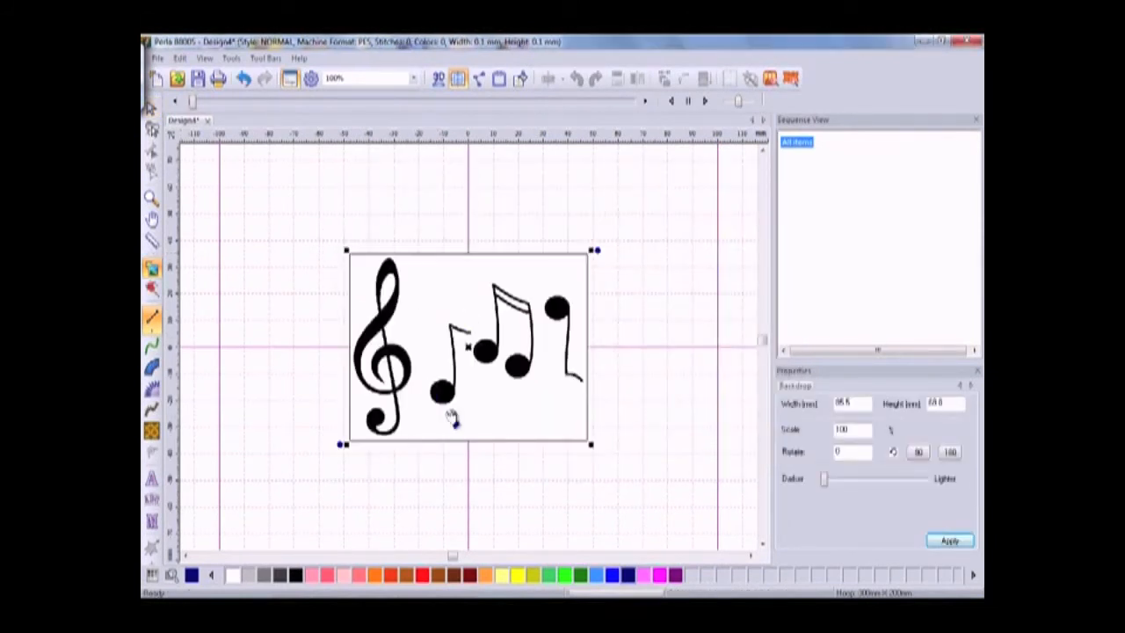
{"action": "left_click_drag", "start_coordinate": [824, 479], "coordinate": [869, 479]}
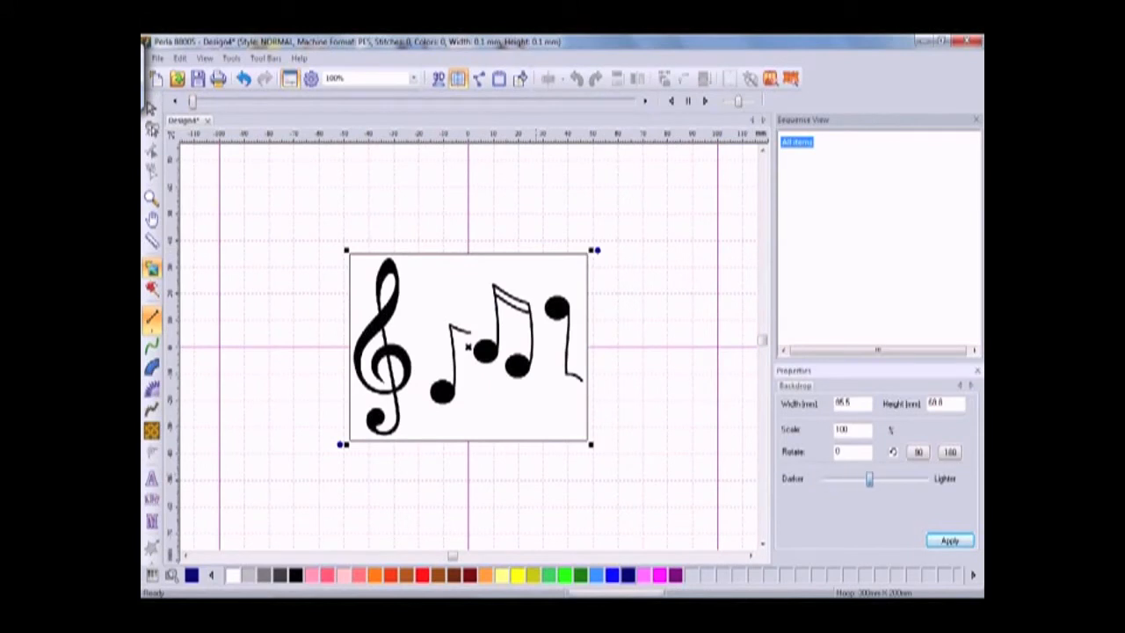
{"action": "left_click", "coordinate": [948, 539]}
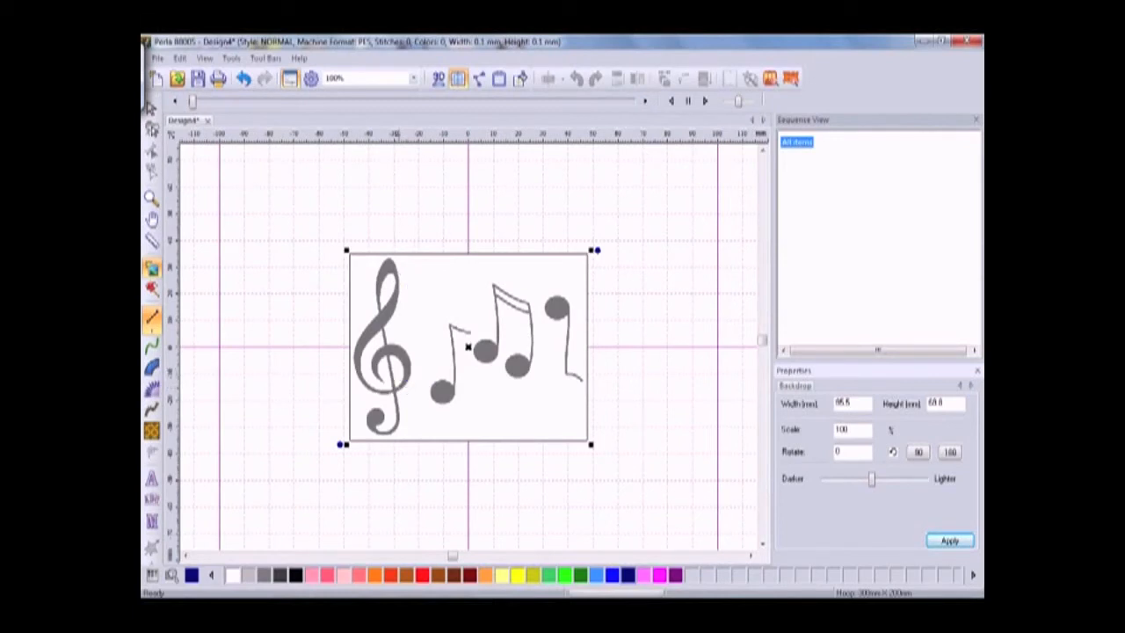
Step: Change the design's recipe to PIQUE in the program preferences
{"action": "left_click", "coordinate": [411, 79]}
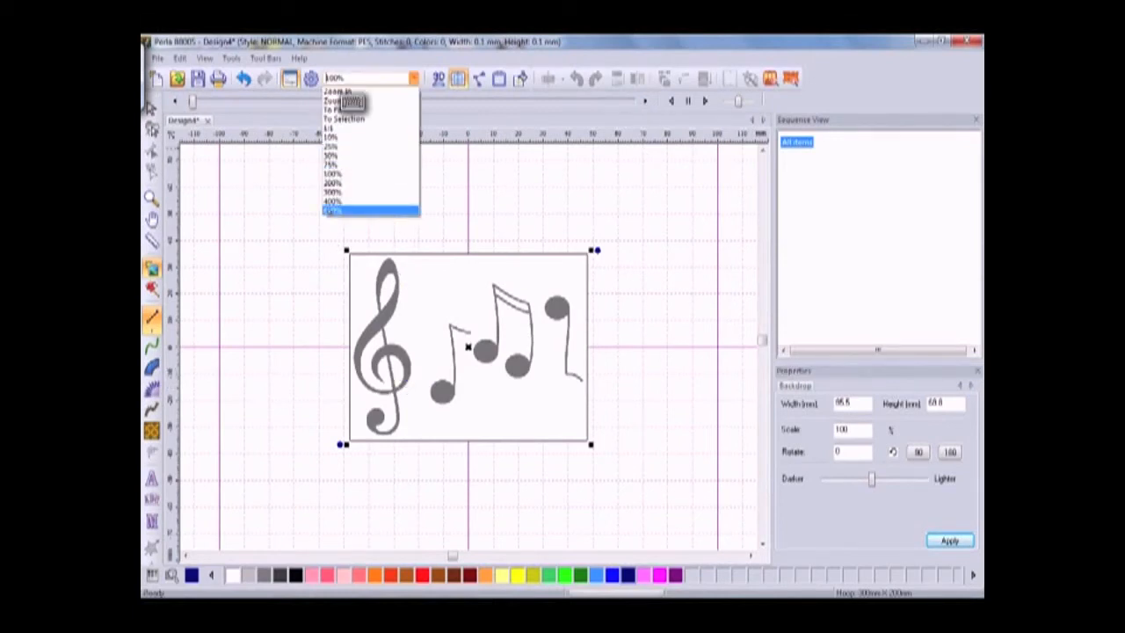
{"action": "left_click", "coordinate": [334, 211]}
{"action": "scroll", "coordinate": [334, 219], "scroll_direction": "left", "scroll_amount": 5}
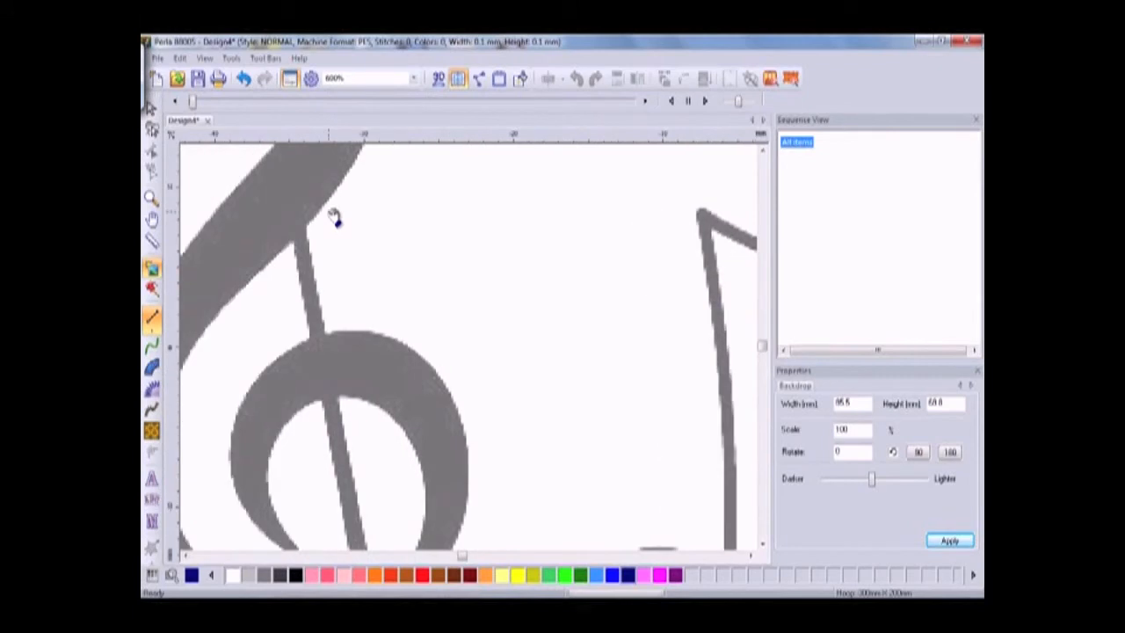
{"action": "scroll", "coordinate": [334, 219], "scroll_direction": "left", "scroll_amount": 2}
{"action": "scroll", "coordinate": [334, 218], "scroll_direction": "down", "scroll_amount": 5}
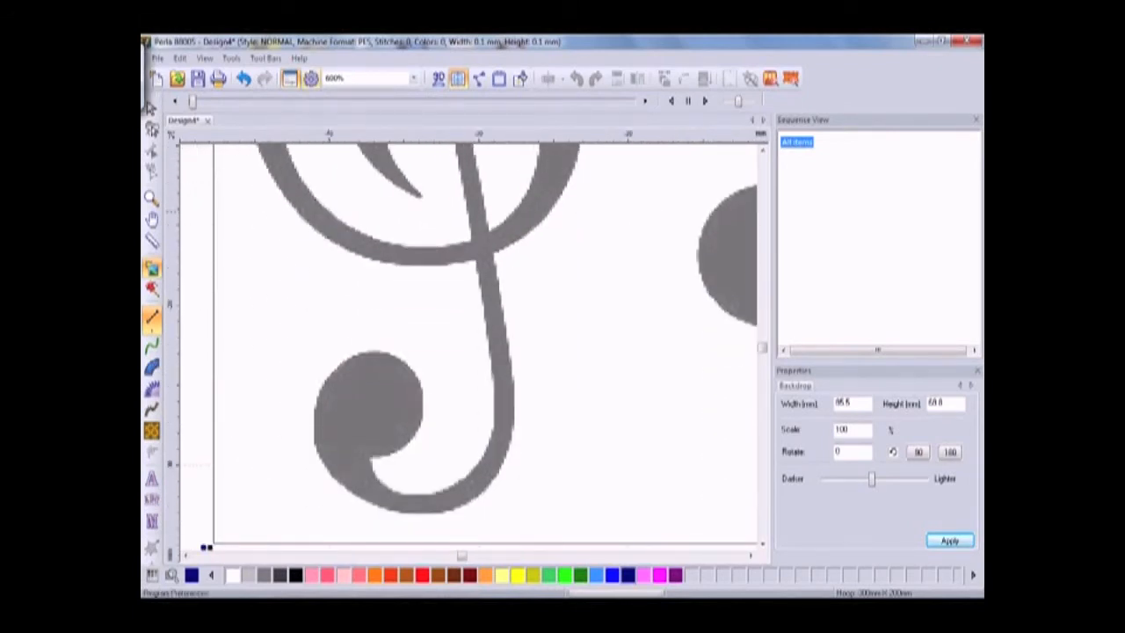
{"action": "left_click", "coordinate": [310, 79]}
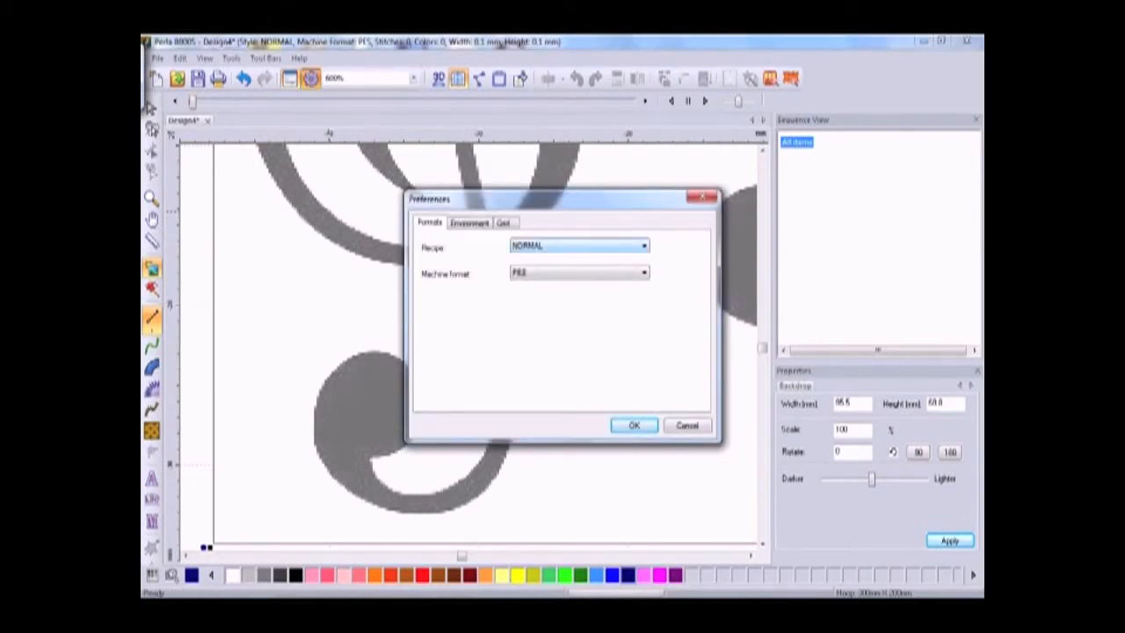
{"action": "left_click", "coordinate": [643, 247]}
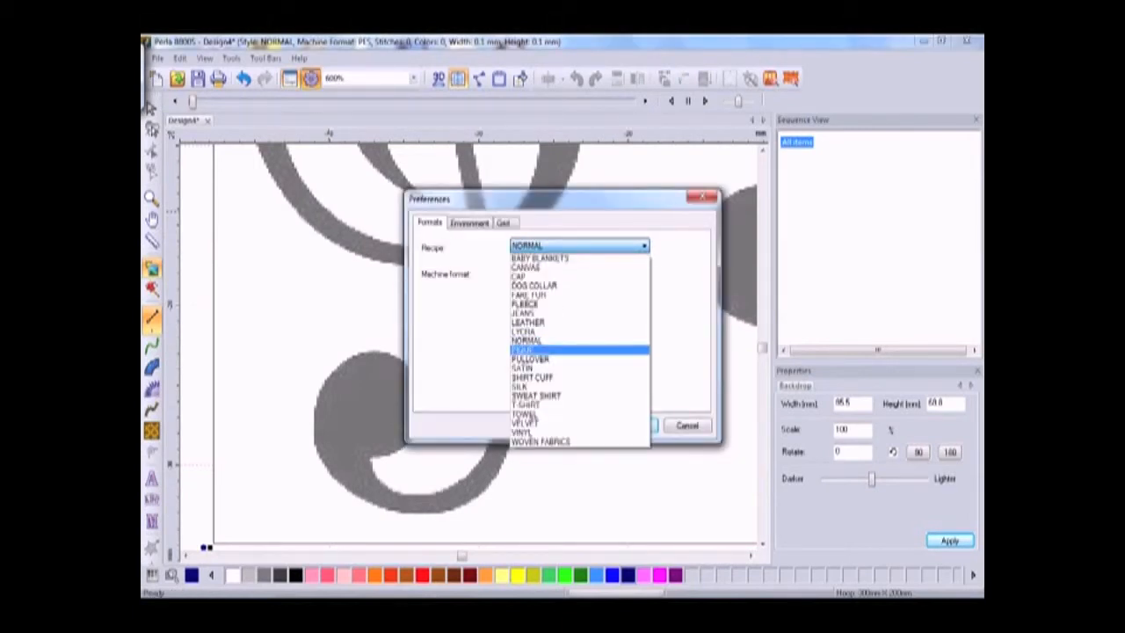
{"action": "left_click", "coordinate": [571, 349]}
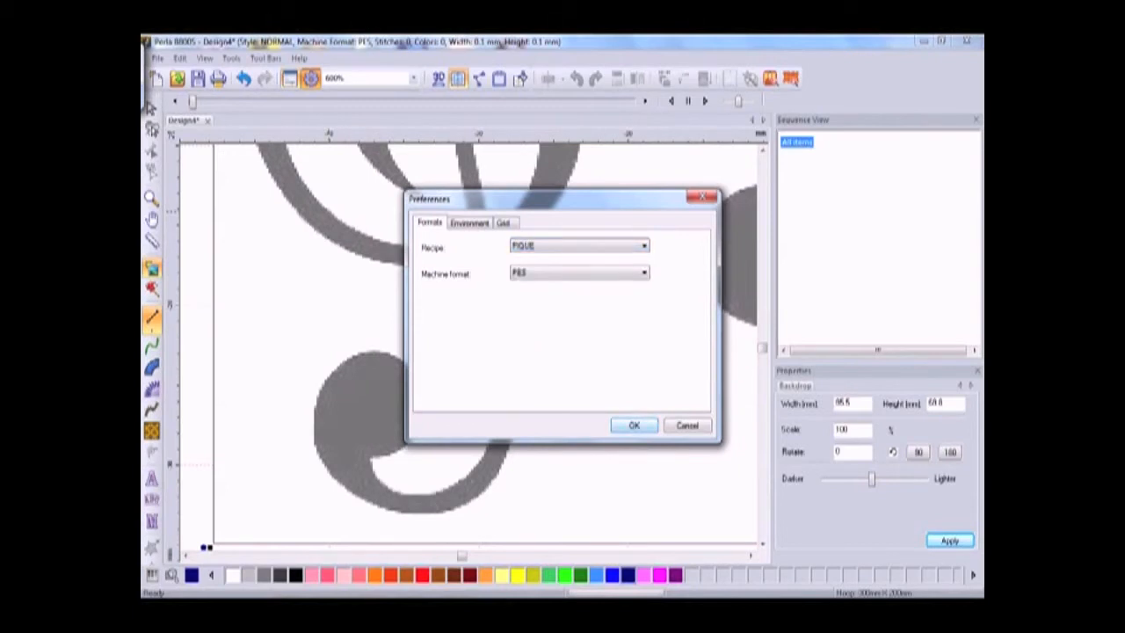
{"action": "left_click", "coordinate": [633, 426]}
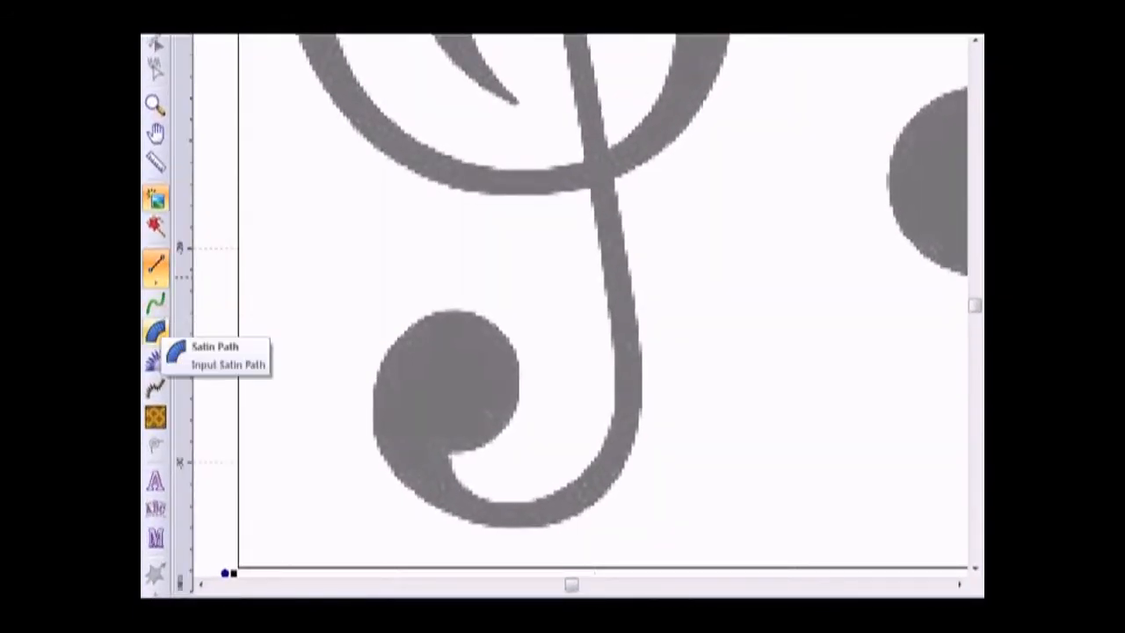
Step: Start a satin path on the treble clef's bottom ball and trace curved points over its top and down its left side
{"action": "left_click", "coordinate": [156, 331]}
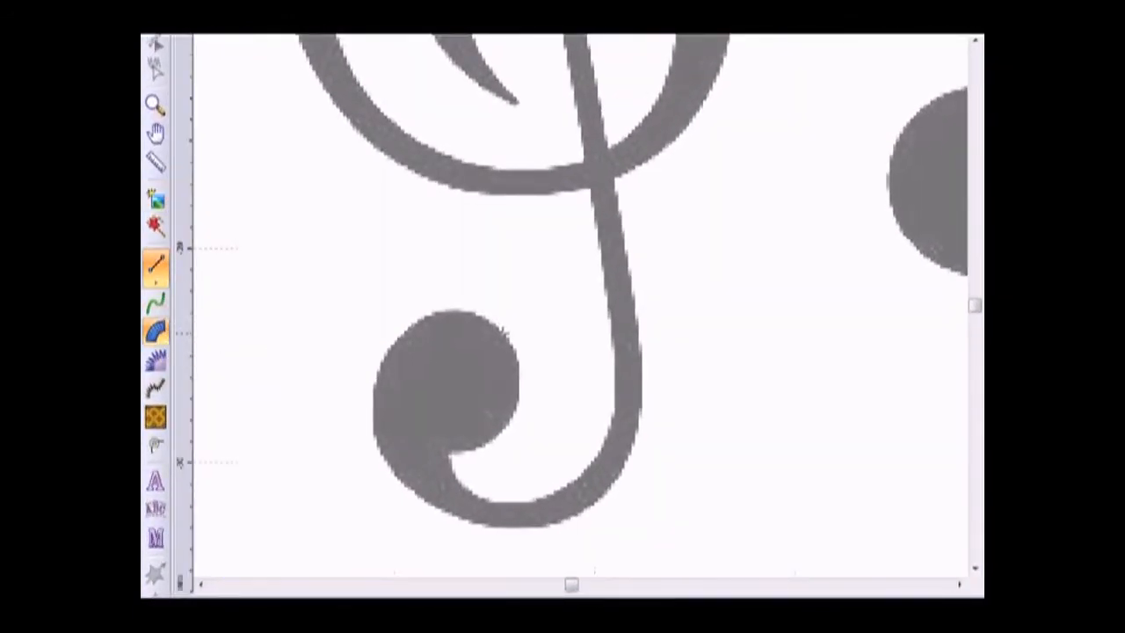
{"action": "key", "text": "ctrl"}
{"action": "left_click", "coordinate": [465, 311], "text": "ctrl"}
{"action": "left_click", "coordinate": [411, 326], "text": "ctrl"}
{"action": "left_click", "coordinate": [377, 372], "text": "ctrl"}
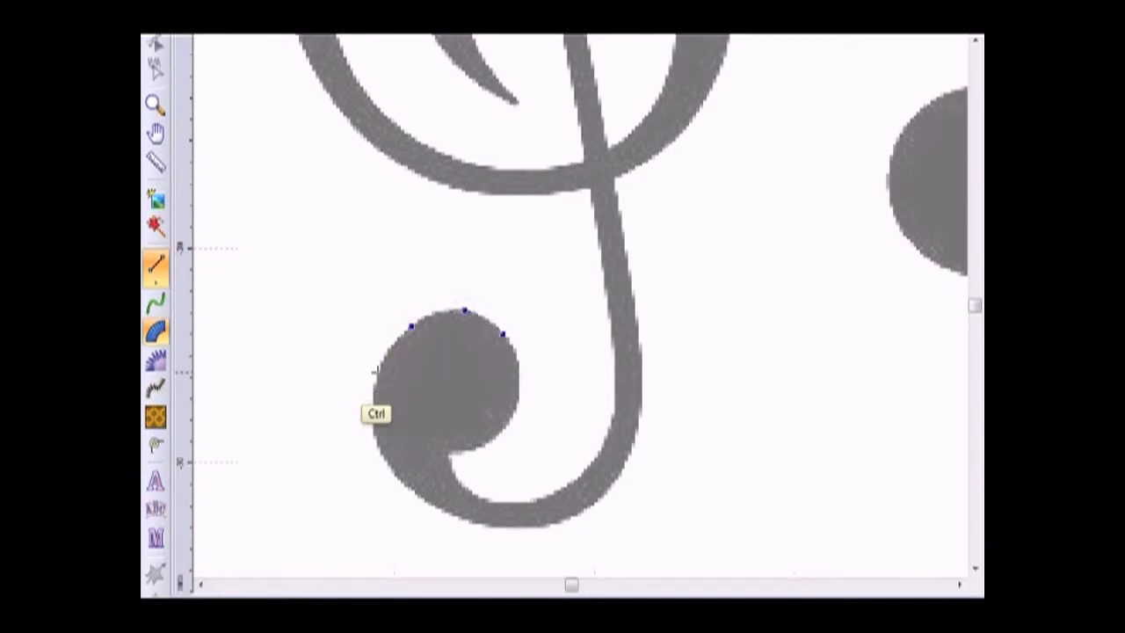
{"action": "left_click", "coordinate": [377, 449], "text": "ctrl"}
{"action": "left_click", "coordinate": [427, 506], "text": "ctrl"}
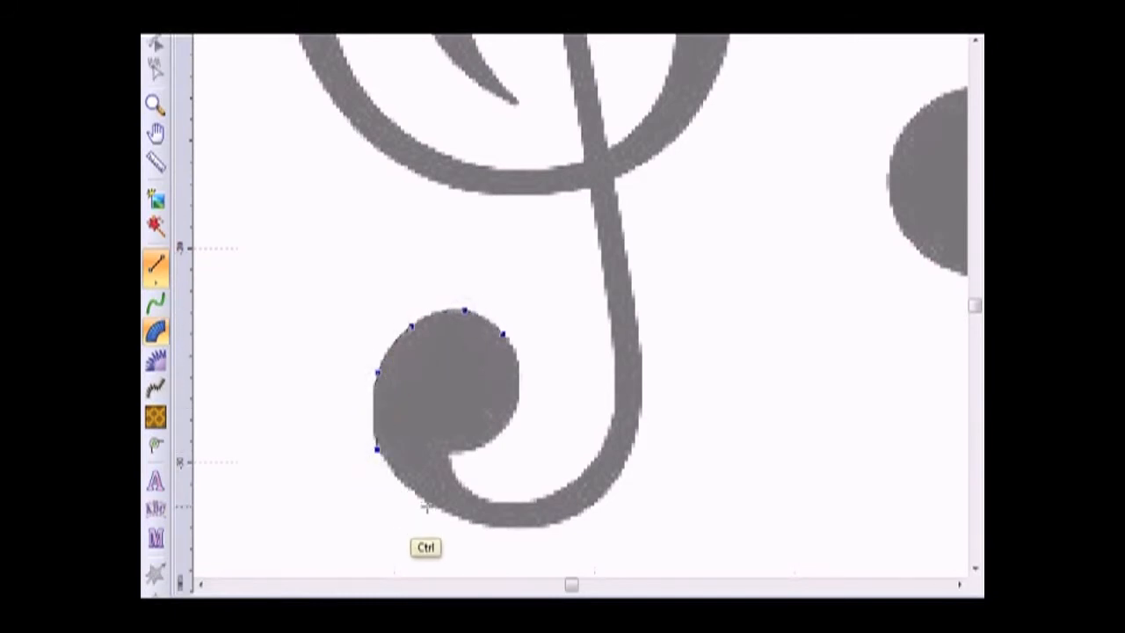
Step: Continue the curved outline under the clef's hook and up the stem's right side to the loop crossing
{"action": "left_click", "coordinate": [507, 529], "text": "ctrl"}
{"action": "left_click", "coordinate": [583, 514], "text": "ctrl"}
{"action": "left_click", "coordinate": [630, 459], "text": "ctrl"}
{"action": "left_click", "coordinate": [645, 376], "text": "ctrl"}
{"action": "left_click", "coordinate": [633, 273], "text": "ctrl"}
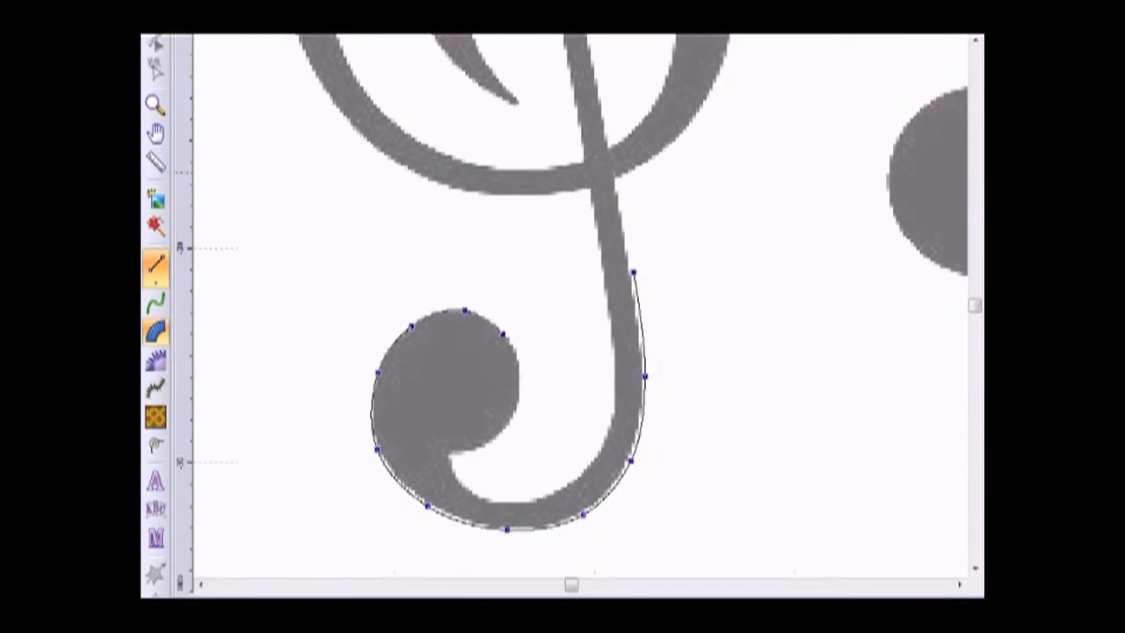
{"action": "left_click", "coordinate": [615, 176], "text": "ctrl"}
Step: Trace the satin path's inner edge down the stem's left side and around the inside of the hook with curved points
{"action": "left_click", "coordinate": [591, 220], "text": "ctrl"}
{"action": "left_click", "coordinate": [601, 273], "text": "ctrl"}
{"action": "left_click", "coordinate": [611, 337], "text": "ctrl"}
{"action": "left_click", "coordinate": [613, 403], "text": "ctrl"}
{"action": "left_click", "coordinate": [593, 462], "text": "ctrl"}
{"action": "left_click", "coordinate": [559, 487], "text": "ctrl"}
{"action": "left_click", "coordinate": [512, 501], "text": "ctrl"}
{"action": "left_click", "coordinate": [472, 492], "text": "ctrl"}
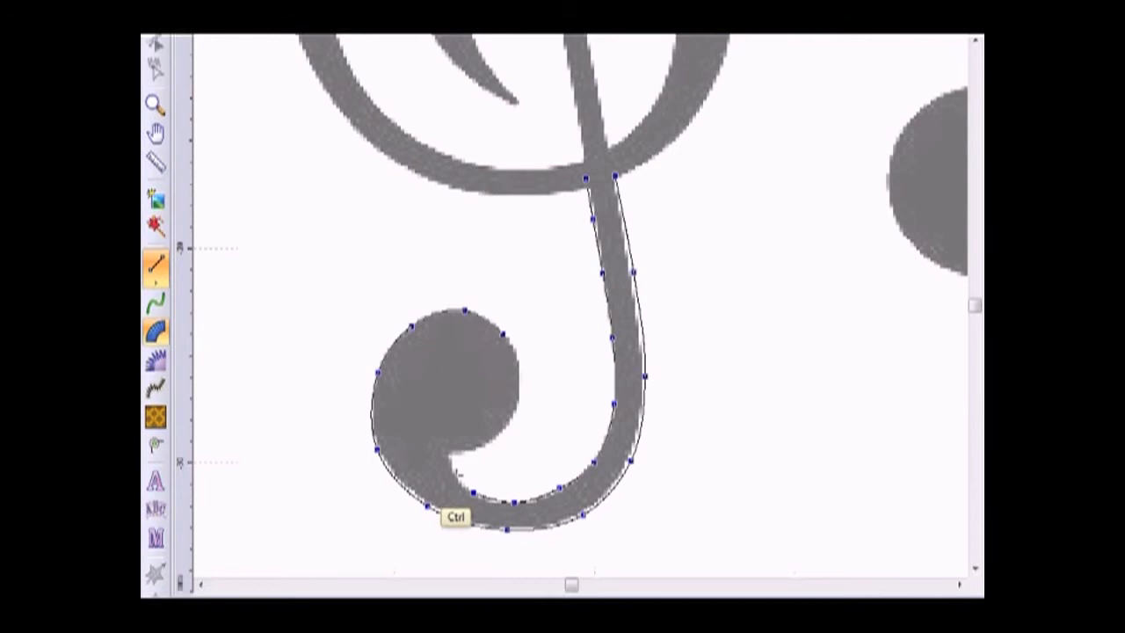
{"action": "left_click", "coordinate": [455, 476], "text": "ctrl"}
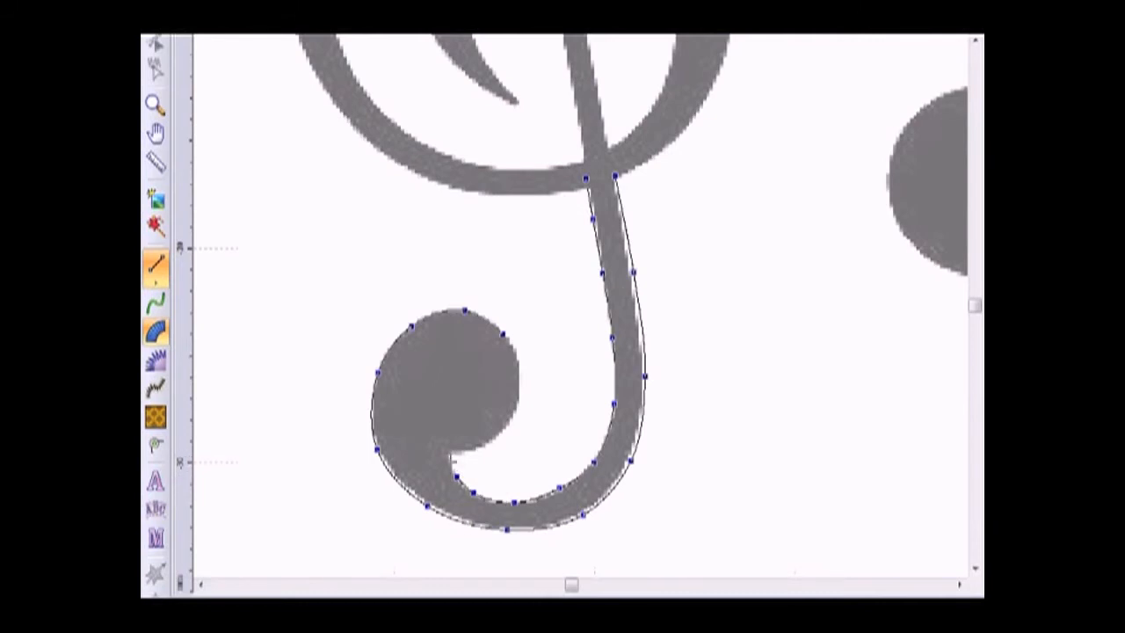
Step: Add a corner where the hook meets the ball and trace the ball's right side to complete the outline
{"action": "left_click", "coordinate": [448, 451]}
{"action": "left_click", "coordinate": [470, 451]}
{"action": "left_click", "coordinate": [494, 438], "text": "ctrl"}
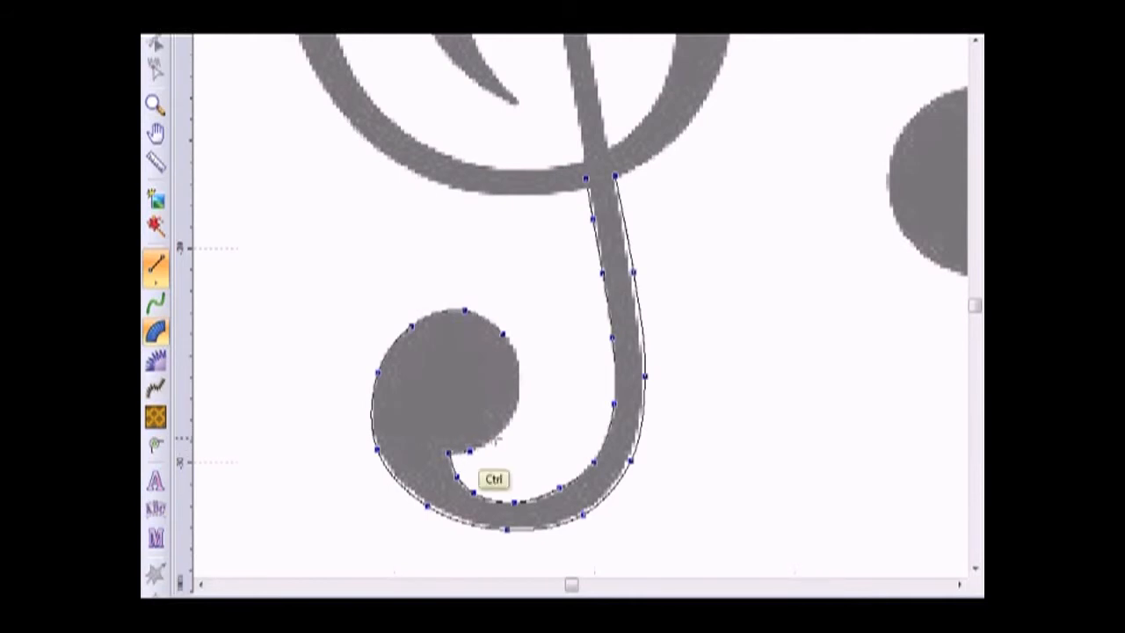
{"action": "left_click", "coordinate": [517, 411], "text": "ctrl"}
{"action": "left_click", "coordinate": [519, 381], "text": "ctrl"}
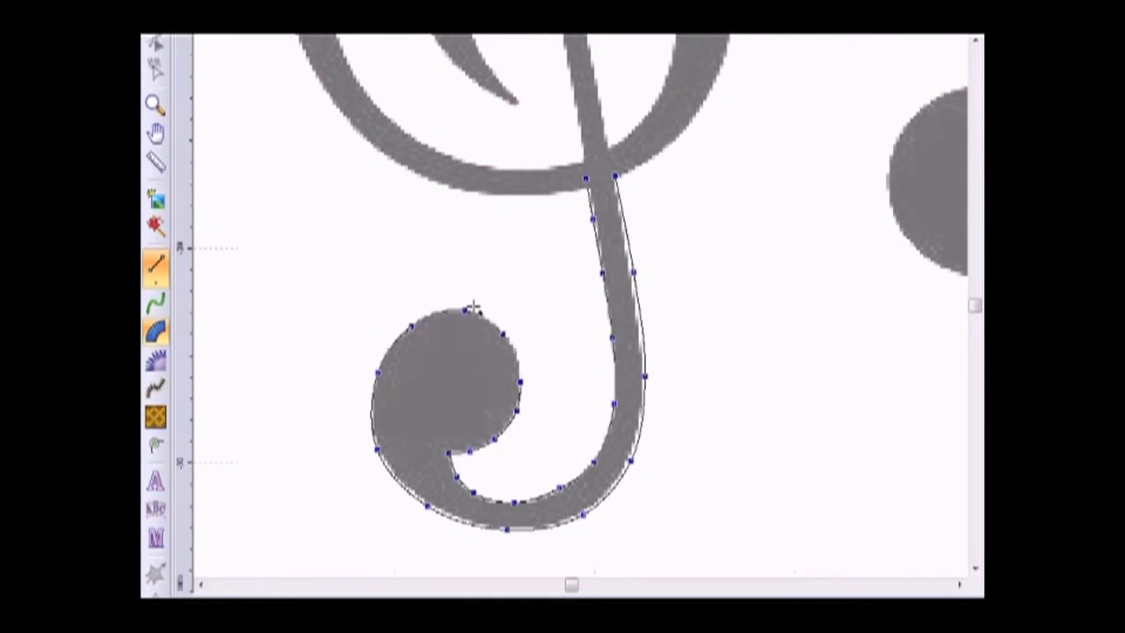
Step: Add inclination lines across the clef's bottom ball and its narrow junction with the hook
{"action": "left_click", "coordinate": [520, 406]}
{"action": "left_click", "coordinate": [470, 311]}
{"action": "left_click", "coordinate": [405, 331]}
{"action": "left_click", "coordinate": [449, 453]}
{"action": "left_click", "coordinate": [373, 435]}
{"action": "left_click", "coordinate": [461, 479]}
{"action": "left_click", "coordinate": [413, 498]}
Step: Add three inclination lines across the curved bottom of the clef's hook
{"action": "left_click", "coordinate": [492, 501]}
{"action": "left_click", "coordinate": [475, 525]}
{"action": "left_click", "coordinate": [546, 527]}
{"action": "left_click", "coordinate": [545, 494]}
{"action": "left_click", "coordinate": [599, 454]}
{"action": "left_click", "coordinate": [621, 477]}
Step: Add three inclination lines up the lower stem, set the exit point at its top, and generate the satin stitches
{"action": "left_click", "coordinate": [614, 364]}
{"action": "left_click", "coordinate": [644, 370]}
{"action": "left_click", "coordinate": [601, 270]}
{"action": "left_click", "coordinate": [632, 261]}
{"action": "left_click", "coordinate": [589, 199]}
{"action": "left_click", "coordinate": [618, 192]}
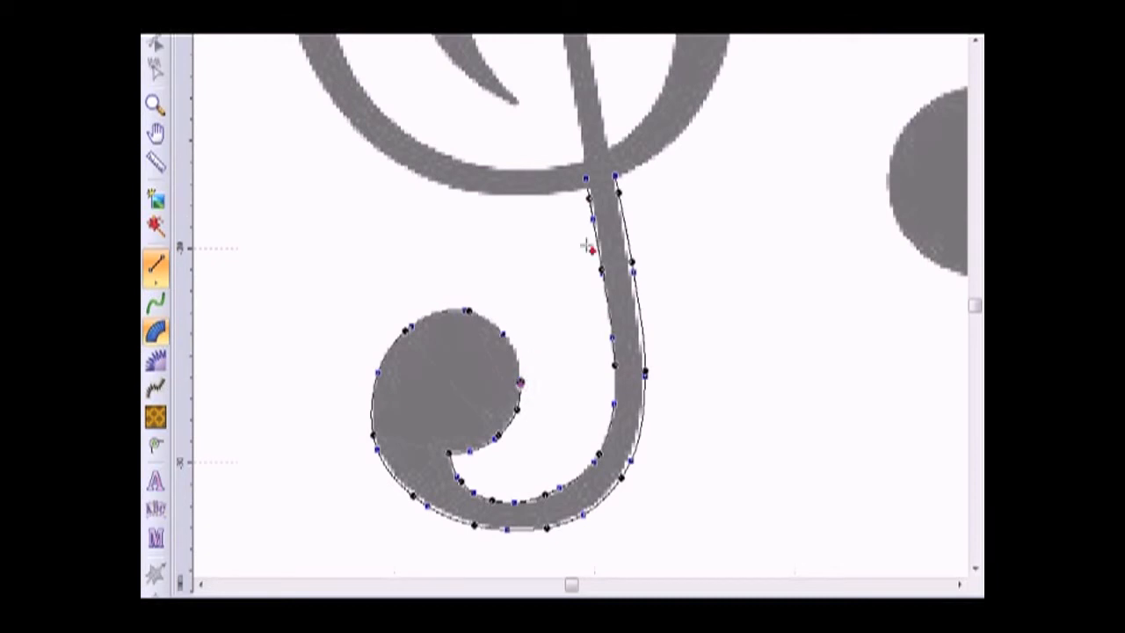
{"action": "left_click", "coordinate": [615, 180]}
{"action": "key", "text": "Return"}
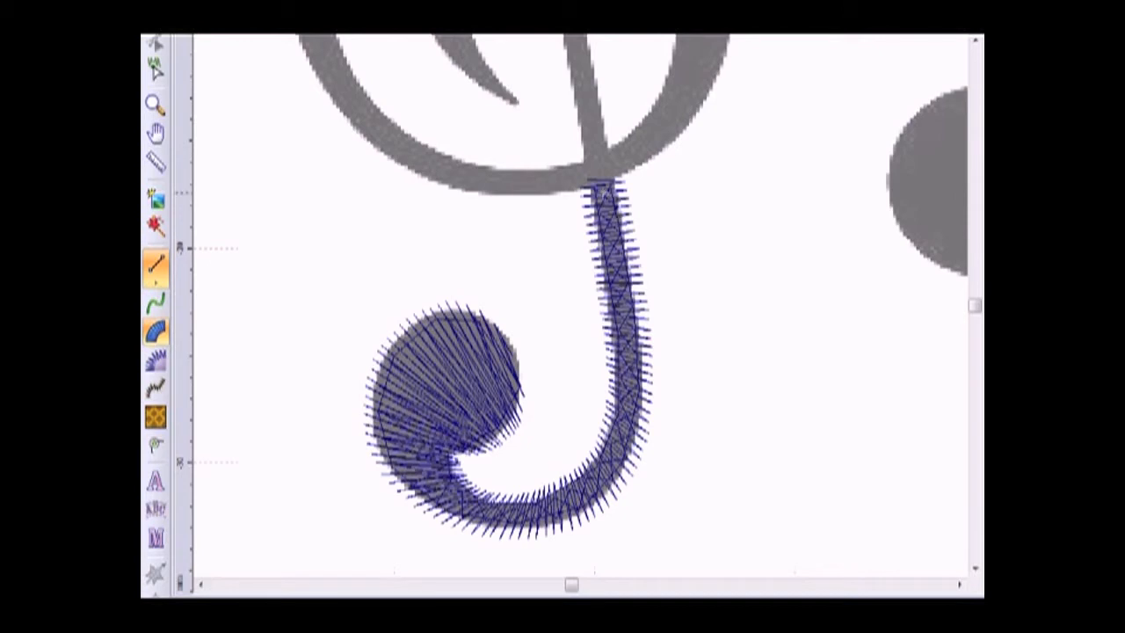
Step: Outline a straight-sided satin path over the stem section inside the clef's round loop
{"action": "scroll", "coordinate": [605, 175], "scroll_direction": "up", "scroll_amount": 5}
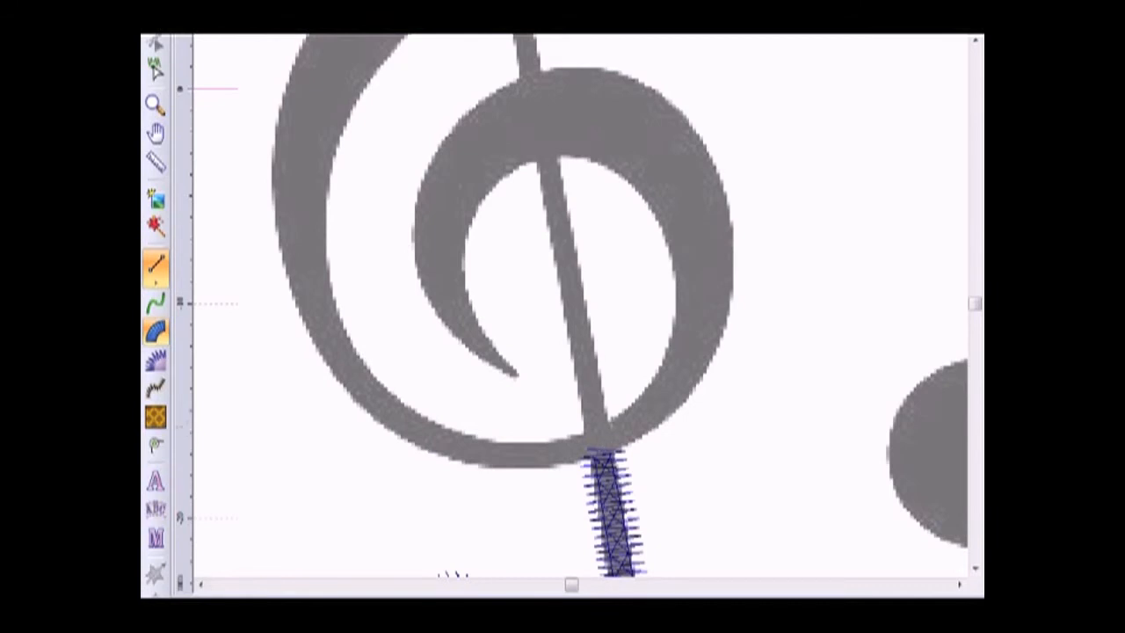
{"action": "left_click", "coordinate": [560, 151]}
{"action": "left_click", "coordinate": [533, 156]}
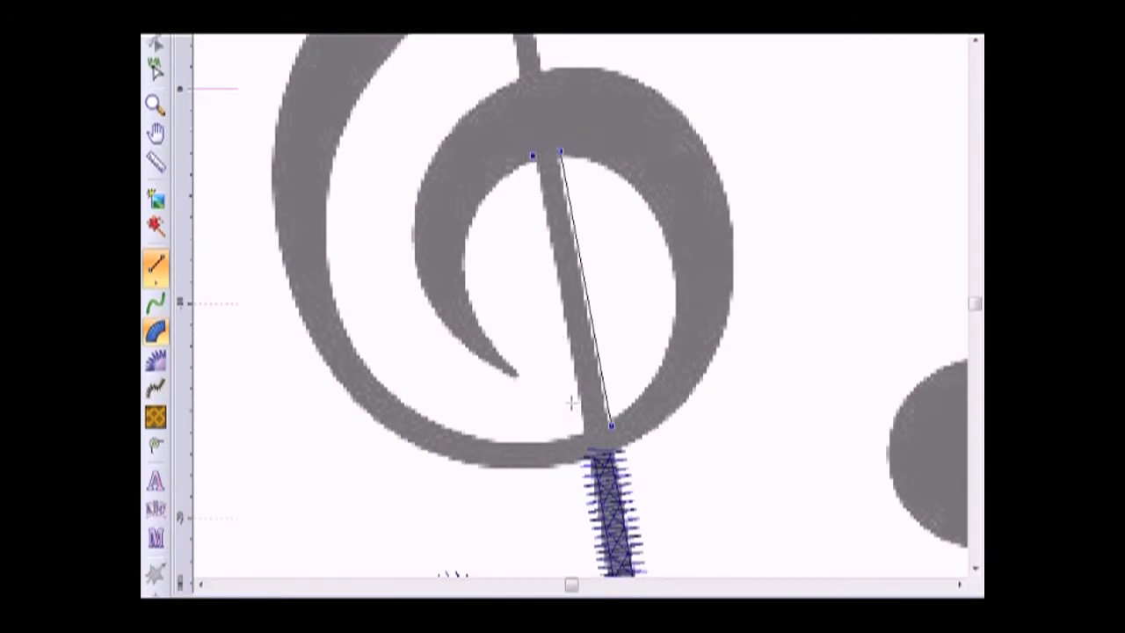
{"action": "left_click", "coordinate": [583, 433]}
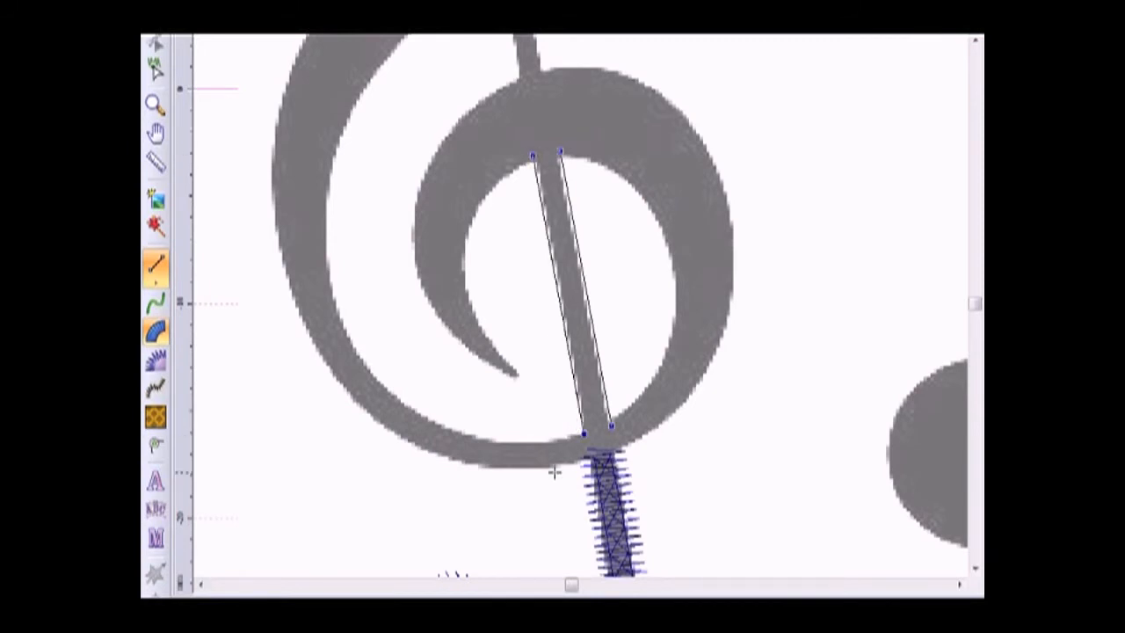
Step: Add inclination lines near both ends of the middle stem section, with its entry point at the bottom and exit at the top
{"action": "left_click", "coordinate": [608, 409]}
{"action": "left_click", "coordinate": [579, 417]}
{"action": "left_click", "coordinate": [562, 162]}
{"action": "left_click", "coordinate": [534, 169]}
{"action": "left_click", "coordinate": [613, 426]}
{"action": "left_click", "coordinate": [532, 156]}
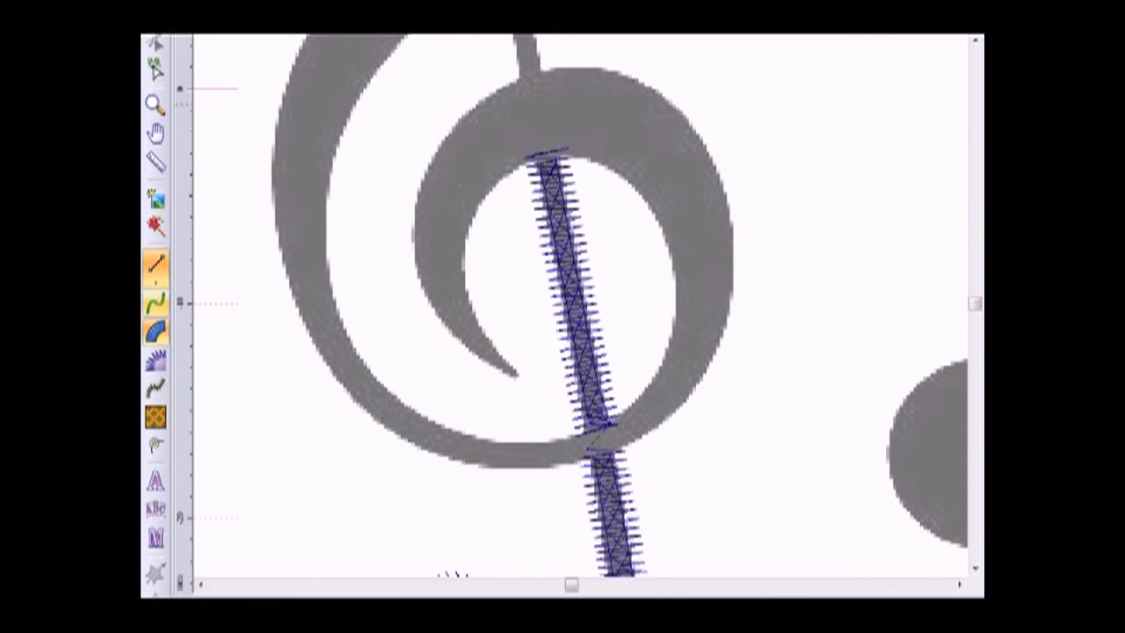
Step: Draw a short connecting stitch line from the middle stem's top through the thick band of the clef's loop
{"action": "left_click", "coordinate": [156, 303]}
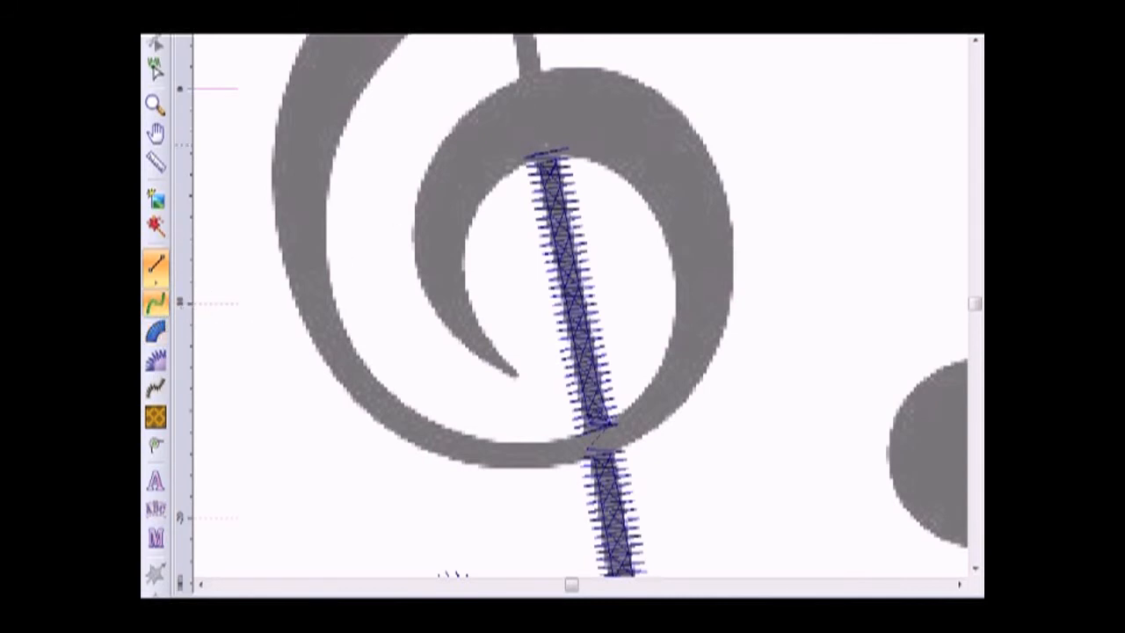
{"action": "left_click", "coordinate": [544, 142]}
{"action": "right_click", "coordinate": [541, 108]}
Step: Outline a straight-sided satin path over the stem section between the loop and the clef's diagonal band
{"action": "scroll", "coordinate": [497, 196], "scroll_direction": "up", "scroll_amount": 3}
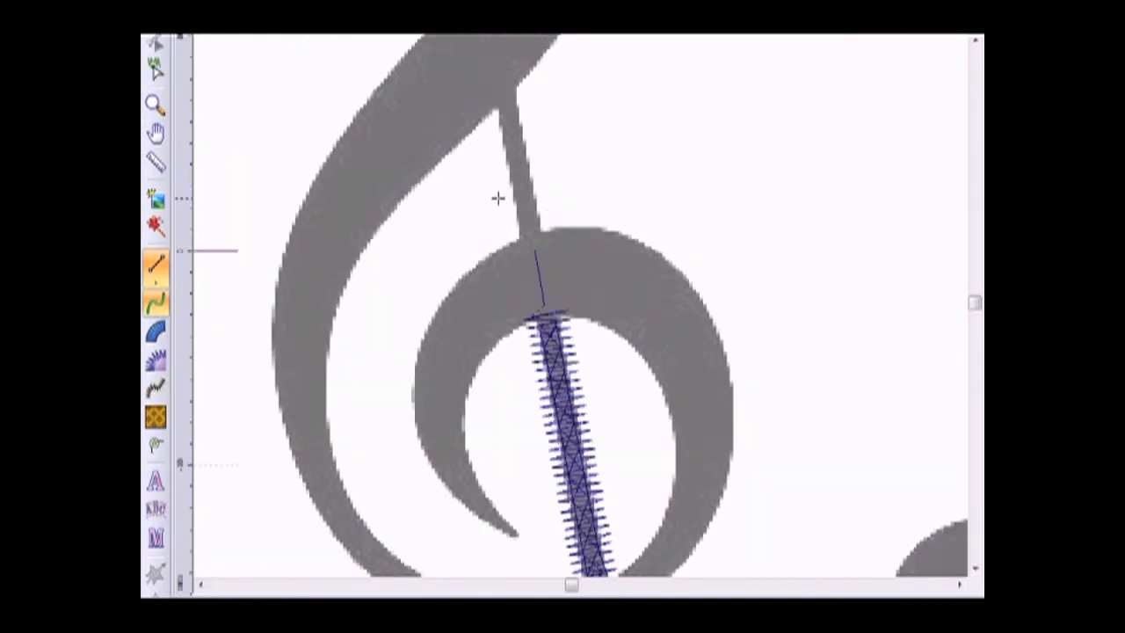
{"action": "scroll", "coordinate": [498, 197], "scroll_direction": "up", "scroll_amount": 1}
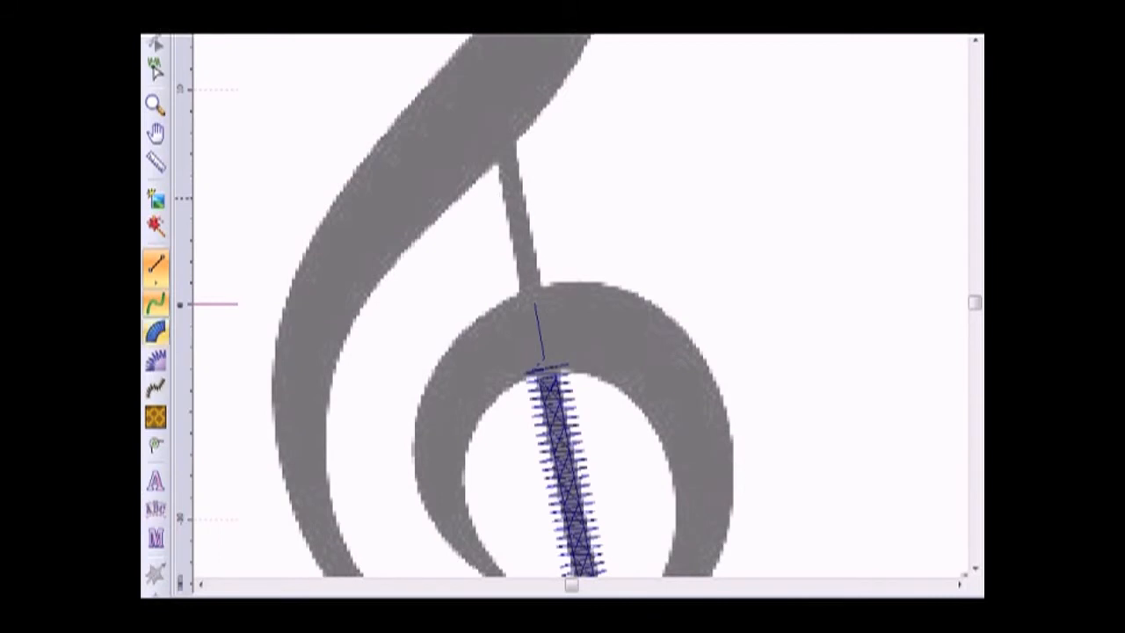
{"action": "left_click", "coordinate": [156, 330]}
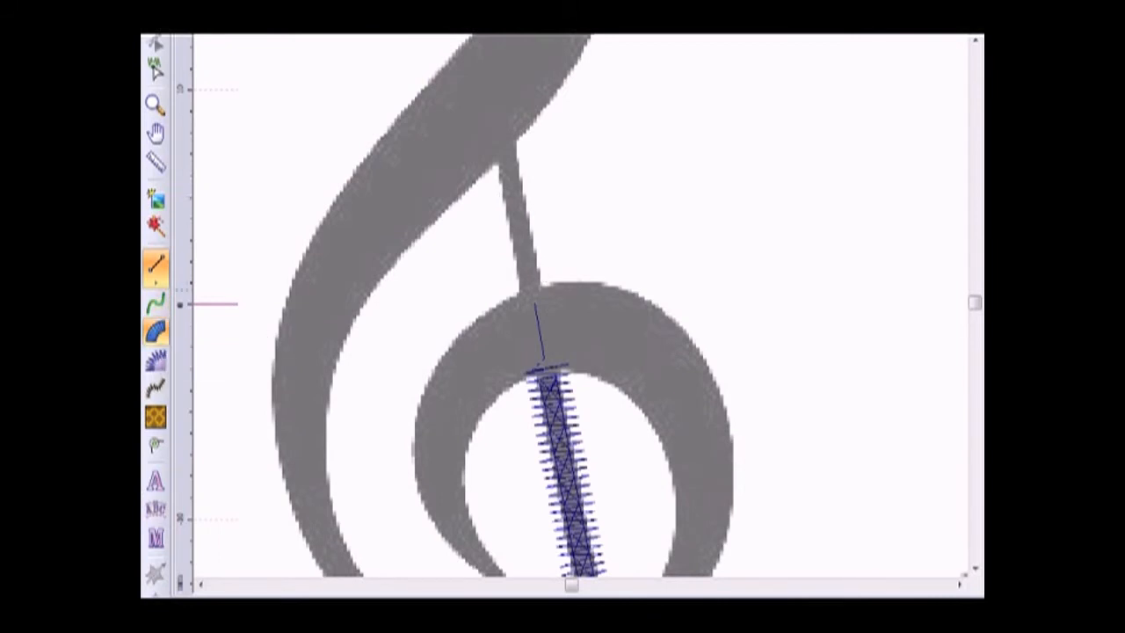
{"action": "left_click", "coordinate": [543, 289]}
{"action": "left_click", "coordinate": [516, 138]}
{"action": "left_click", "coordinate": [490, 145]}
{"action": "left_click", "coordinate": [517, 296]}
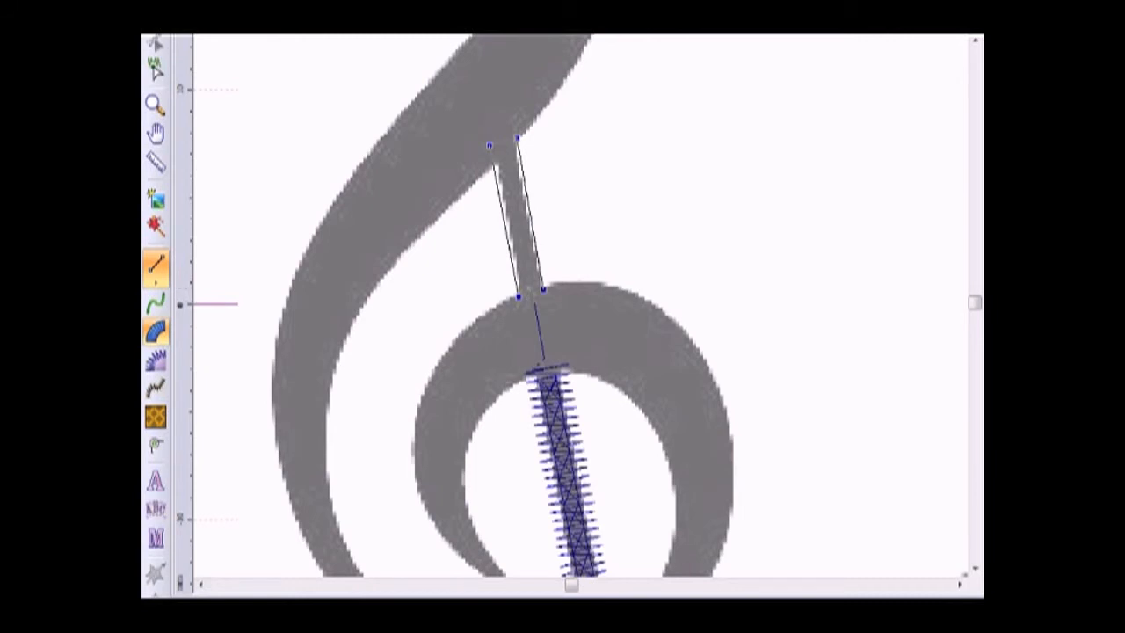
Step: Add inclination lines near both ends of the upper stem section, set its exit at the top, and generate the stitches
{"action": "left_click", "coordinate": [542, 269]}
{"action": "left_click", "coordinate": [509, 276]}
{"action": "left_click", "coordinate": [492, 162]}
{"action": "left_click", "coordinate": [493, 159]}
{"action": "key", "text": "Return"}
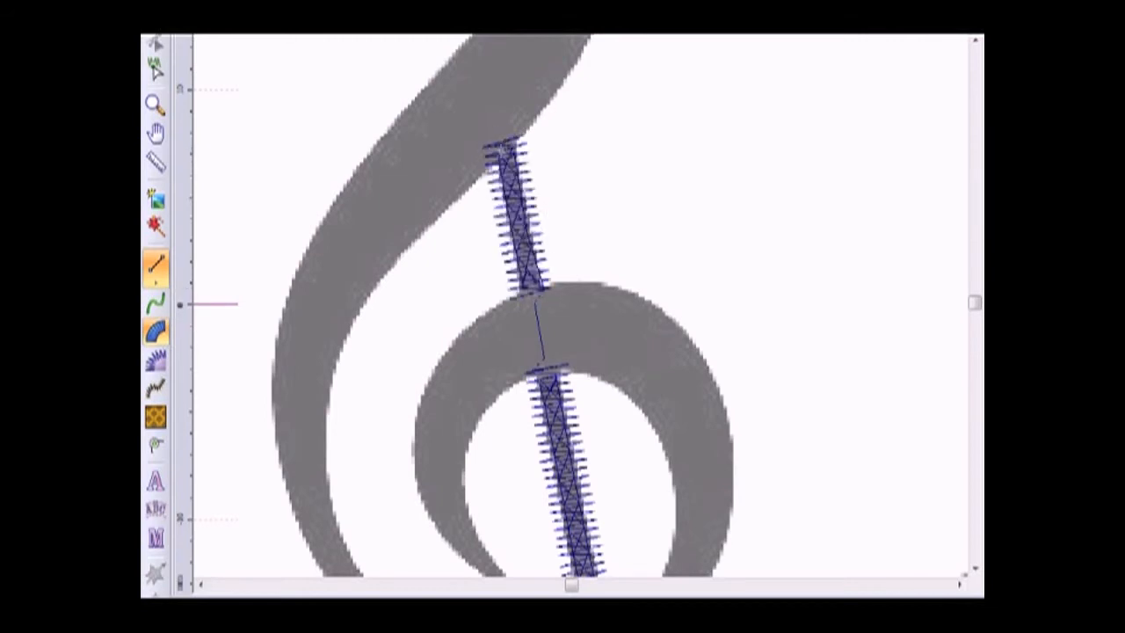
Step: Draw a connecting stitch line from the upper stem's top through the diagonal band to the base of the clef's upper loop
{"action": "scroll", "coordinate": [563, 308], "scroll_direction": "up", "scroll_amount": 5}
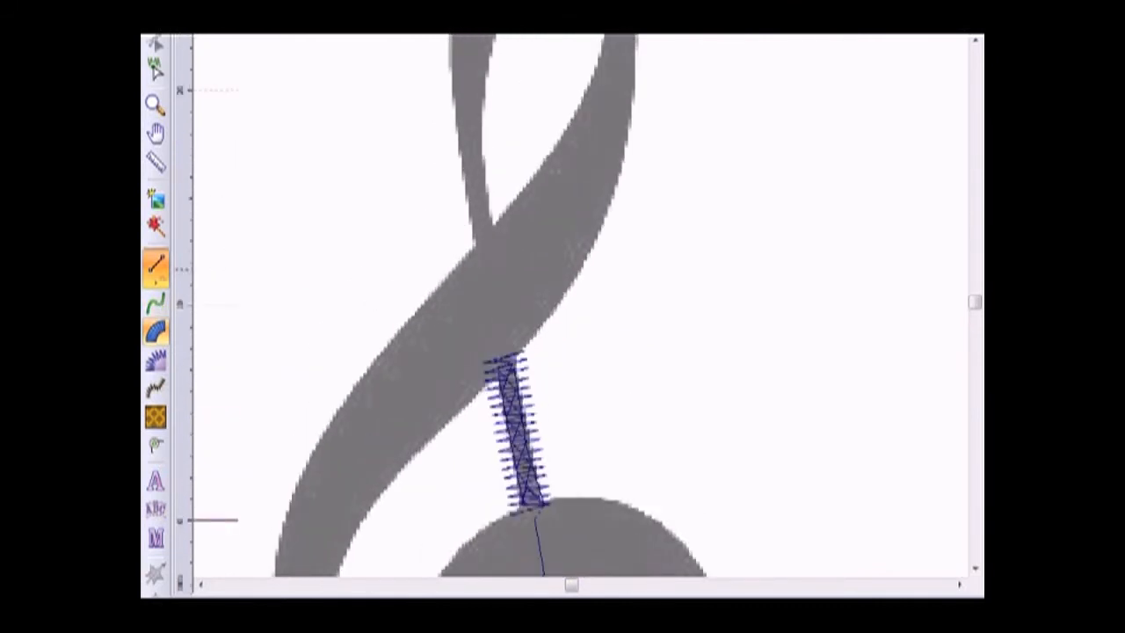
{"action": "left_click", "coordinate": [156, 303]}
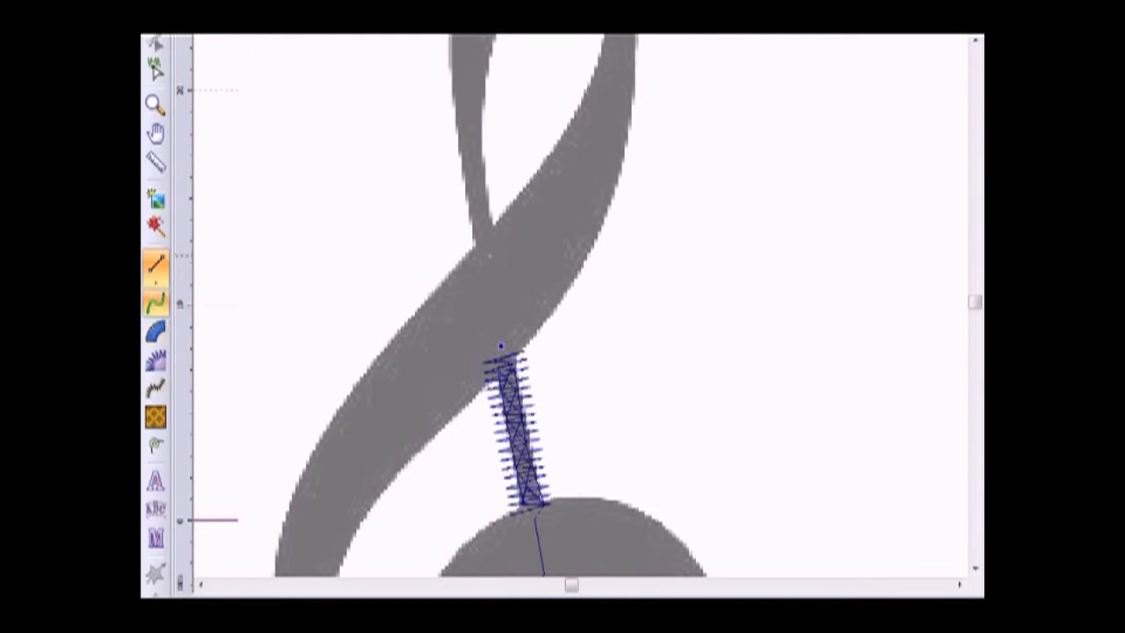
{"action": "key", "text": "Return"}
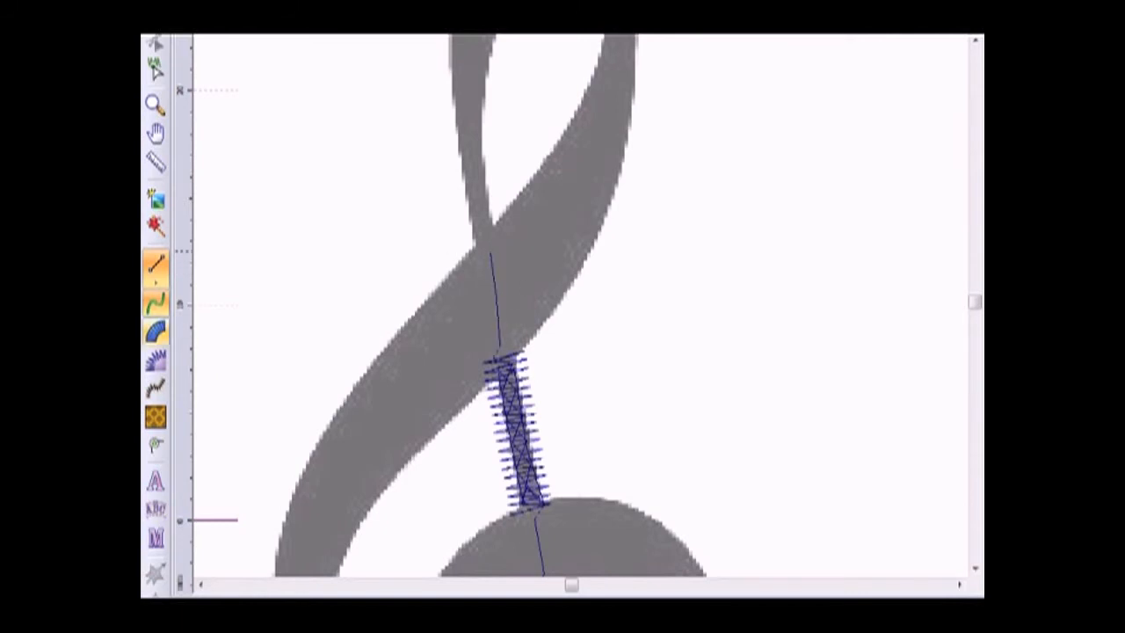
Step: Start a satin path at the upper loop's base and trace around the loop's inner edge with curve points
{"action": "left_click", "coordinate": [155, 332]}
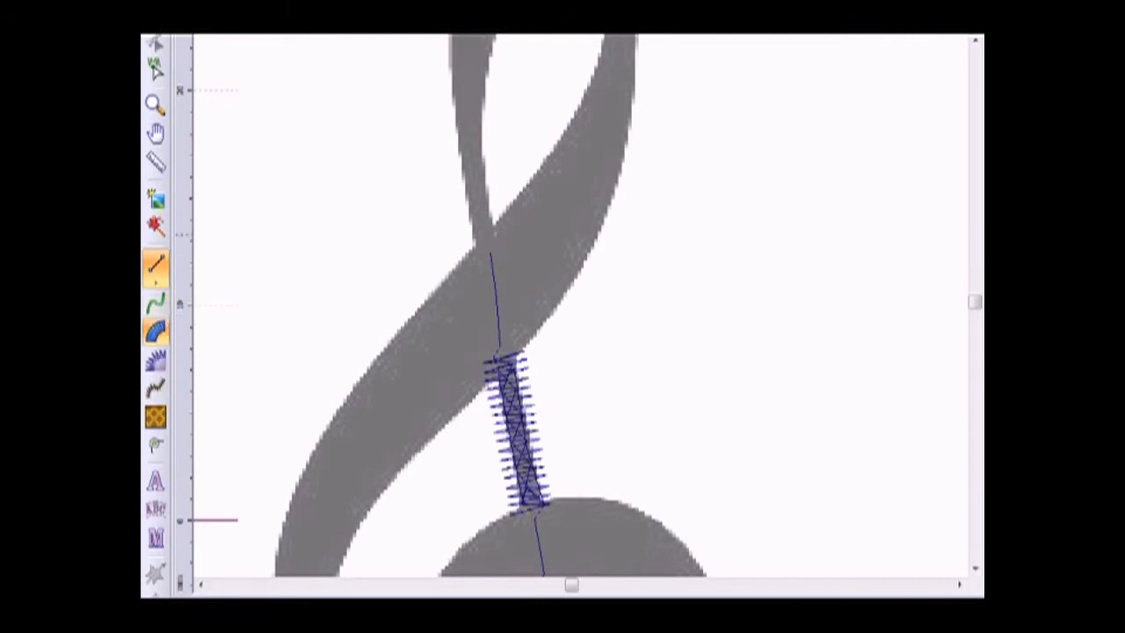
{"action": "left_click", "coordinate": [488, 207]}
{"action": "left_click", "coordinate": [484, 142]}
{"action": "left_click", "coordinate": [489, 56]}
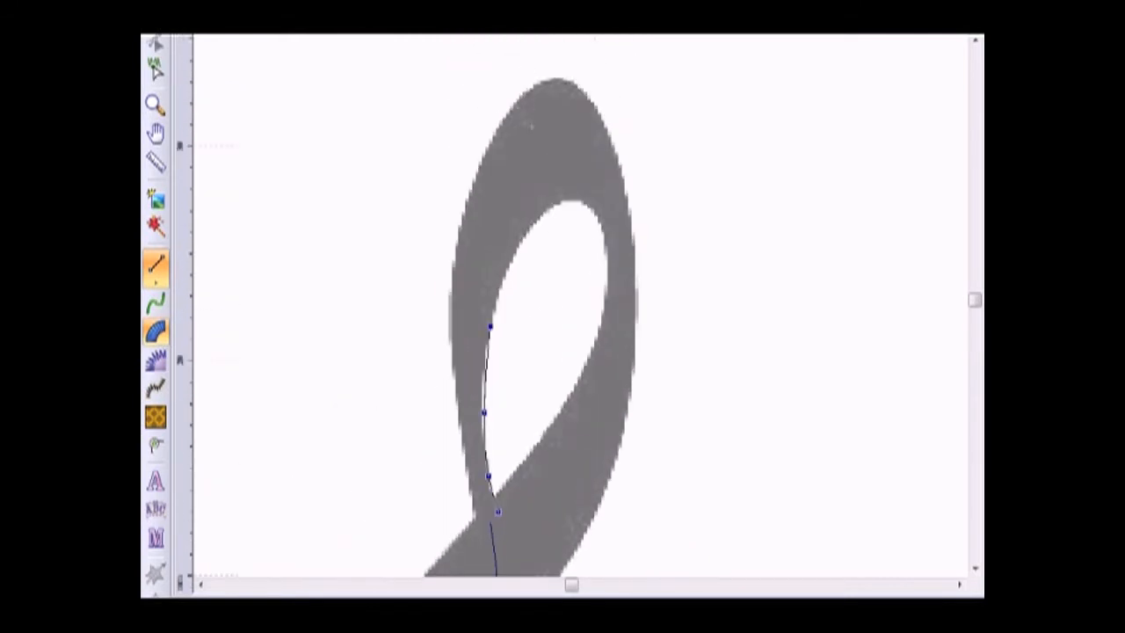
{"action": "left_click", "coordinate": [507, 270]}
{"action": "left_click", "coordinate": [531, 226]}
{"action": "left_click", "coordinate": [561, 203]}
{"action": "left_click", "coordinate": [583, 203]}
{"action": "left_click", "coordinate": [601, 232]}
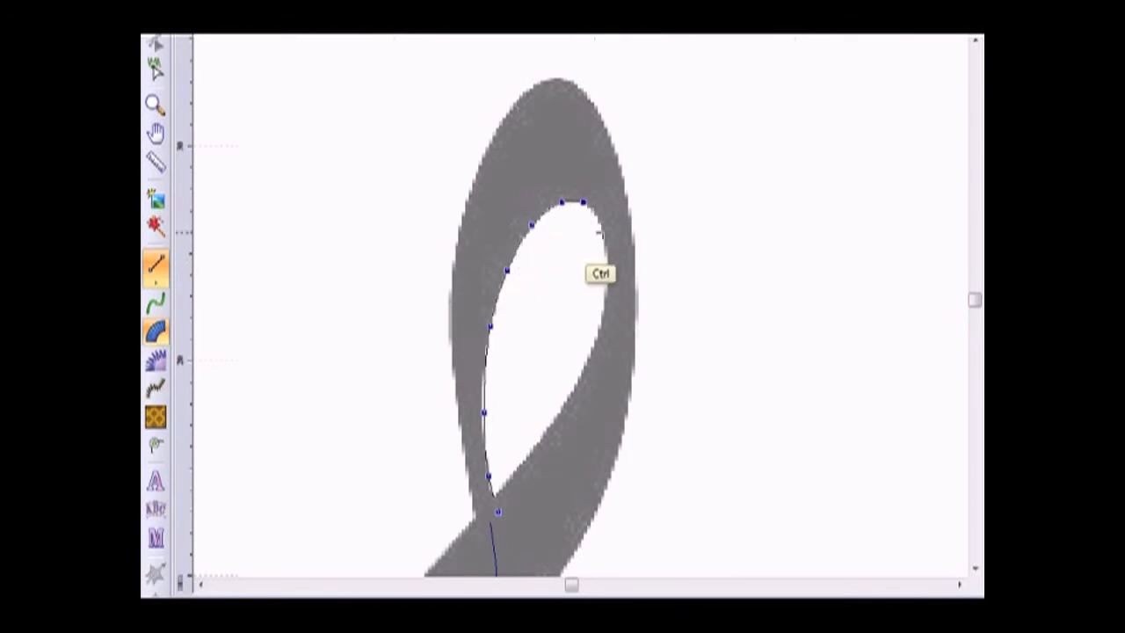
{"action": "left_click", "coordinate": [605, 292]}
{"action": "left_click", "coordinate": [586, 366]}
{"action": "left_click", "coordinate": [533, 445]}
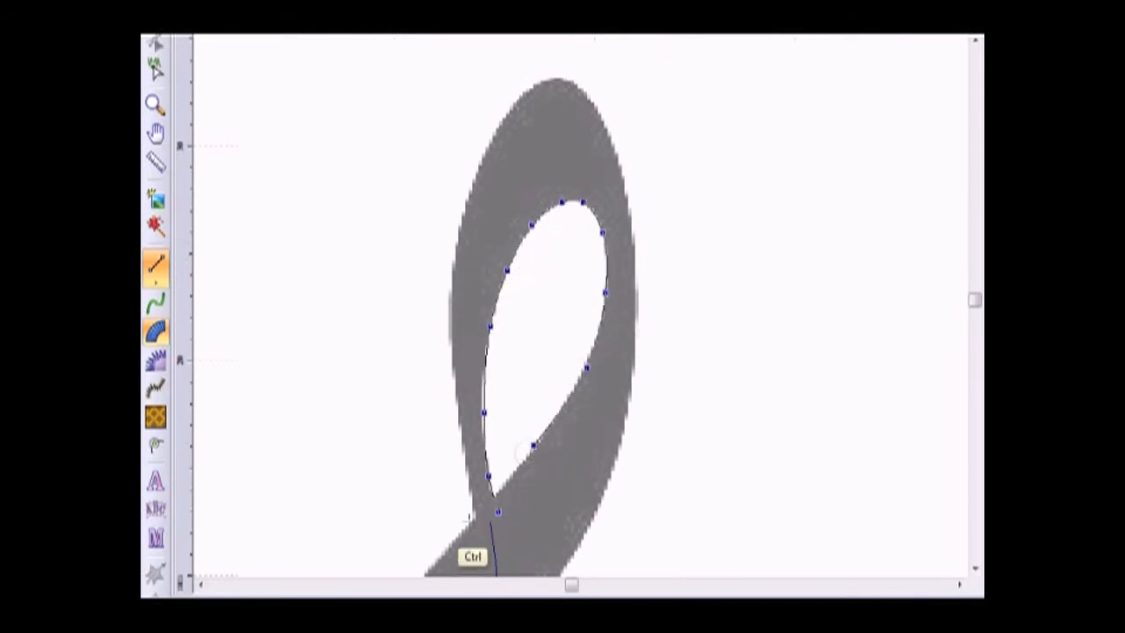
Step: Continue the satin outline down the outer left edge of the diagonal band and under the clef's large curve to the stem
{"action": "left_click", "coordinate": [467, 527]}
{"action": "scroll", "coordinate": [467, 519], "scroll_direction": "down", "scroll_amount": 7}
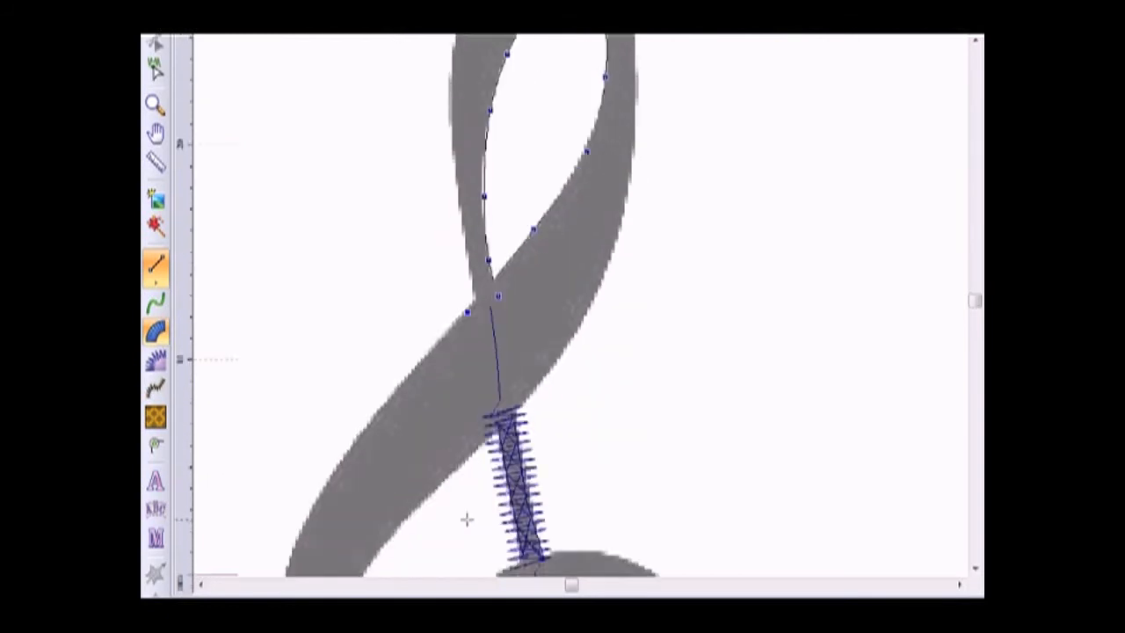
{"action": "scroll", "coordinate": [468, 518], "scroll_direction": "down", "scroll_amount": 1}
{"action": "left_click", "coordinate": [394, 176]}
{"action": "left_click", "coordinate": [324, 270]}
{"action": "left_click", "coordinate": [286, 354]}
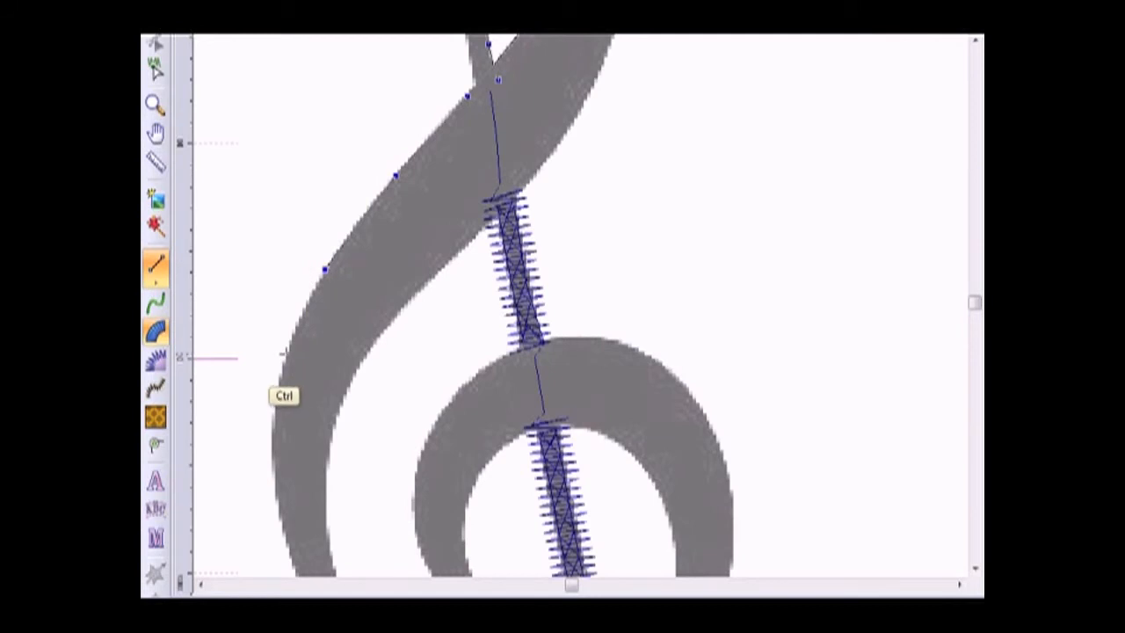
{"action": "left_click", "coordinate": [272, 455]}
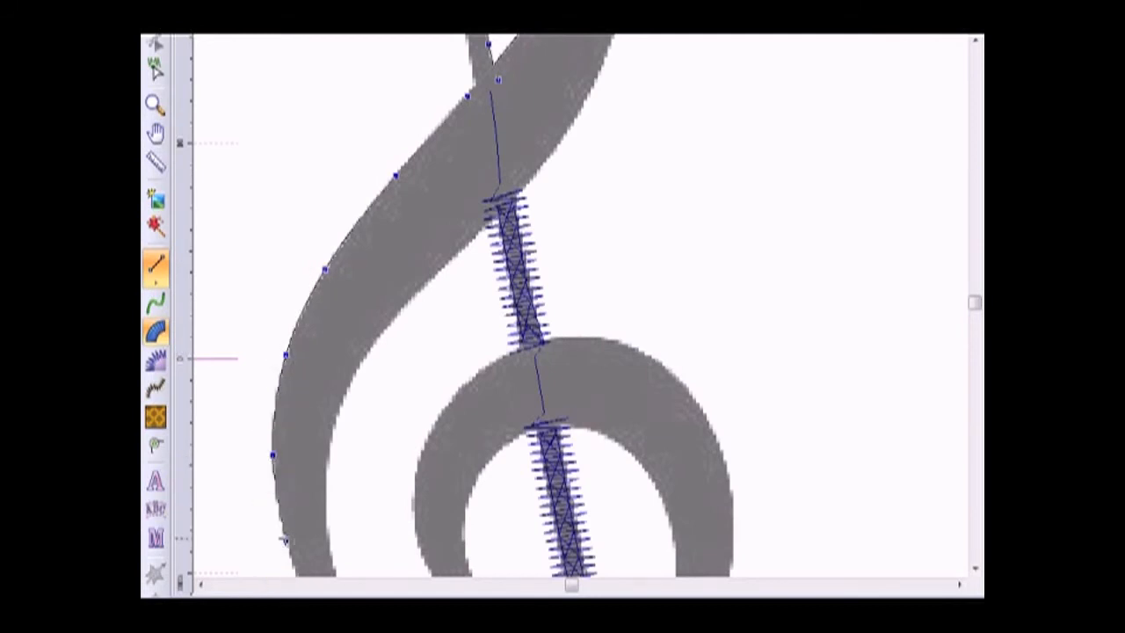
{"action": "scroll", "coordinate": [284, 538], "scroll_direction": "down", "scroll_amount": 5}
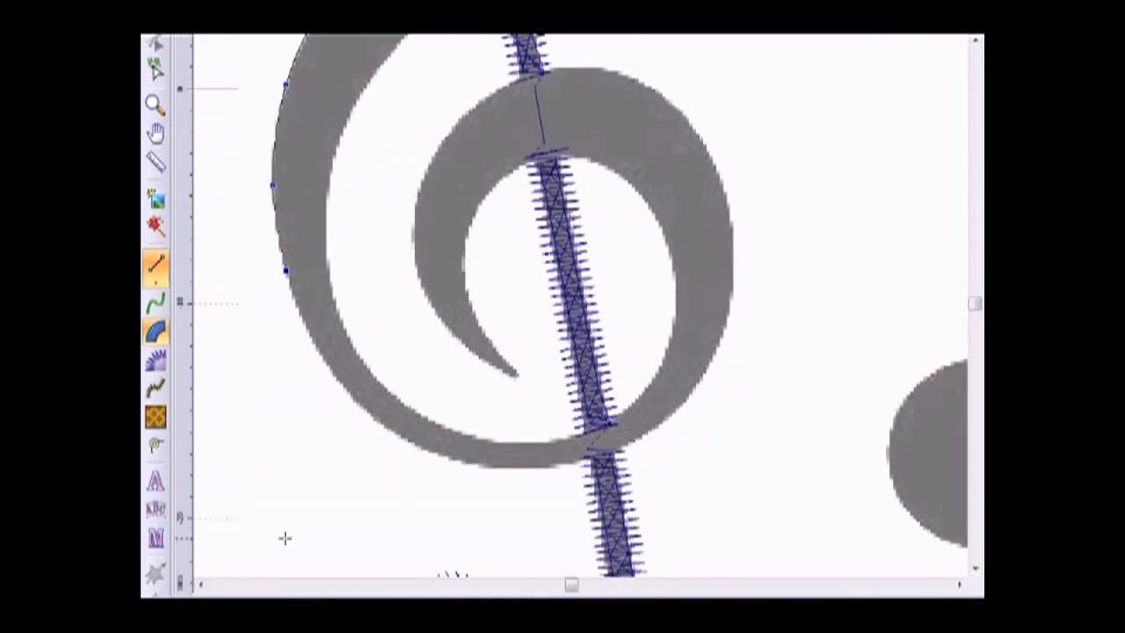
{"action": "left_click", "coordinate": [324, 361]}
{"action": "left_click", "coordinate": [384, 427]}
{"action": "left_click", "coordinate": [470, 462]}
{"action": "left_click", "coordinate": [581, 462]}
Step: Trace the outer edge of the clef's spiral from the bottom stem crossing, over its top, and around to the pointed inner tip
{"action": "left_click", "coordinate": [670, 417]}
{"action": "left_click", "coordinate": [721, 335]}
{"action": "left_click", "coordinate": [730, 227]}
{"action": "left_click", "coordinate": [694, 129]}
{"action": "left_click", "coordinate": [624, 77]}
{"action": "left_click", "coordinate": [547, 68]}
{"action": "left_click", "coordinate": [479, 102]}
{"action": "left_click", "coordinate": [425, 167]}
{"action": "left_click", "coordinate": [411, 248]}
{"action": "left_click", "coordinate": [433, 313]}
{"action": "left_click", "coordinate": [471, 353]}
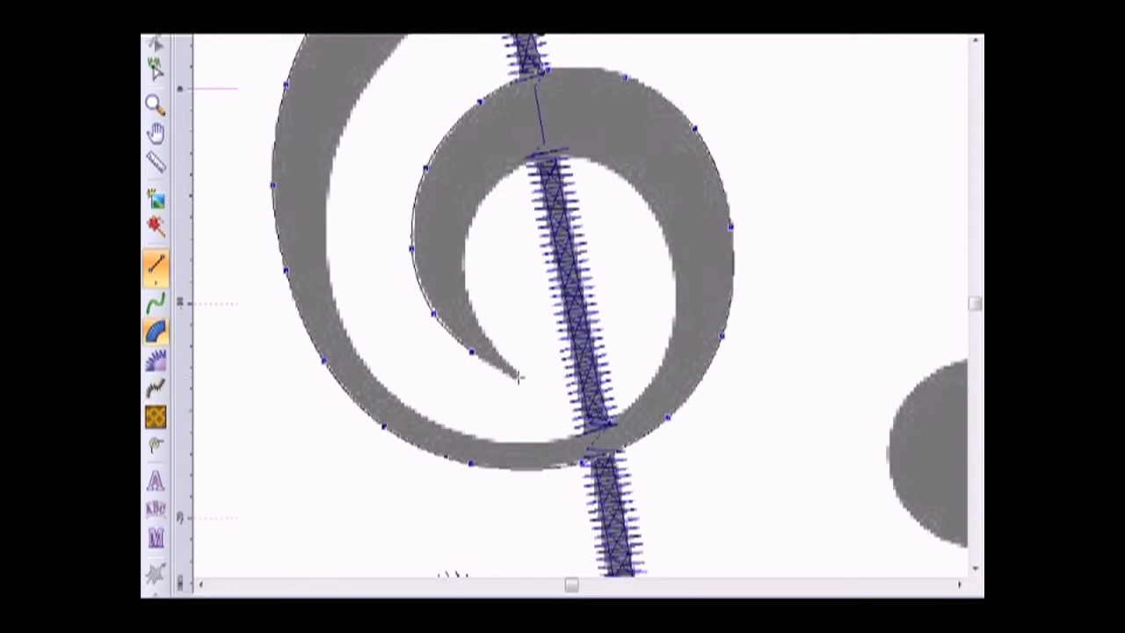
{"action": "left_click", "coordinate": [521, 377]}
Step: Trace the spiral's inner edge with curve points from the pointed tip back around to the bottom stem crossing
{"action": "left_click", "coordinate": [488, 337]}
{"action": "left_click", "coordinate": [464, 281]}
{"action": "left_click", "coordinate": [470, 220]}
{"action": "left_click", "coordinate": [512, 170]}
{"action": "left_click", "coordinate": [569, 160]}
{"action": "left_click", "coordinate": [622, 176]}
{"action": "left_click", "coordinate": [668, 240]}
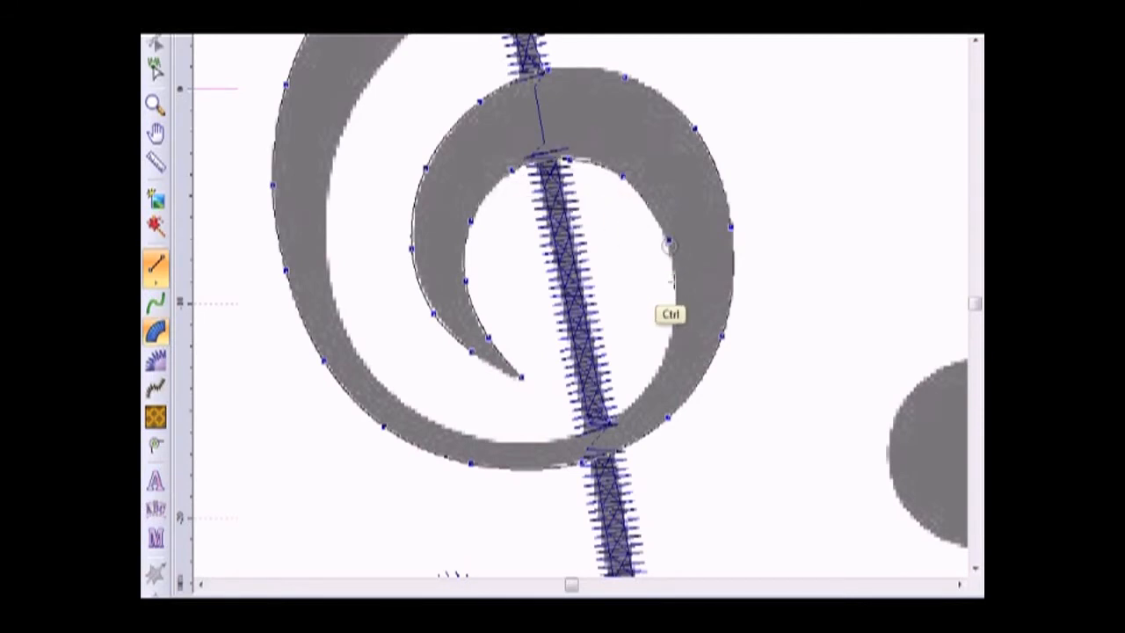
{"action": "left_click", "coordinate": [668, 330]}
{"action": "left_click", "coordinate": [633, 397]}
Step: Continue the outline along the inner edge of the clef's large left curve, up toward the diagonal band's crossing with the stem
{"action": "left_click", "coordinate": [566, 432]}
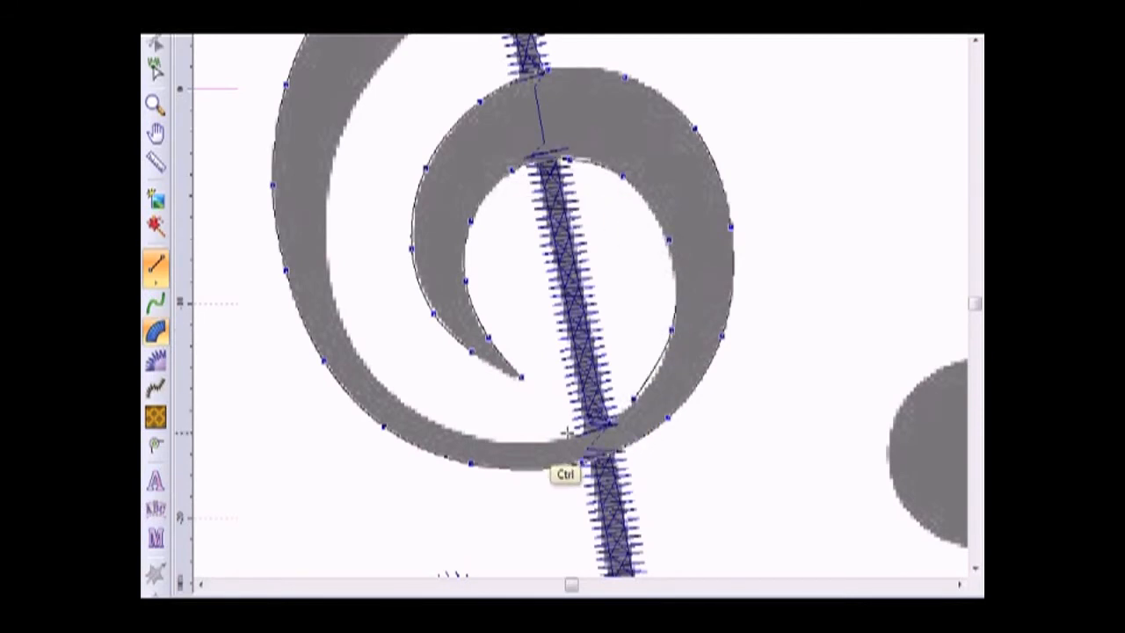
{"action": "left_click", "coordinate": [480, 436]}
{"action": "left_click", "coordinate": [391, 393]}
{"action": "left_click", "coordinate": [334, 303]}
{"action": "left_click", "coordinate": [331, 186]}
{"action": "left_click", "coordinate": [354, 108]}
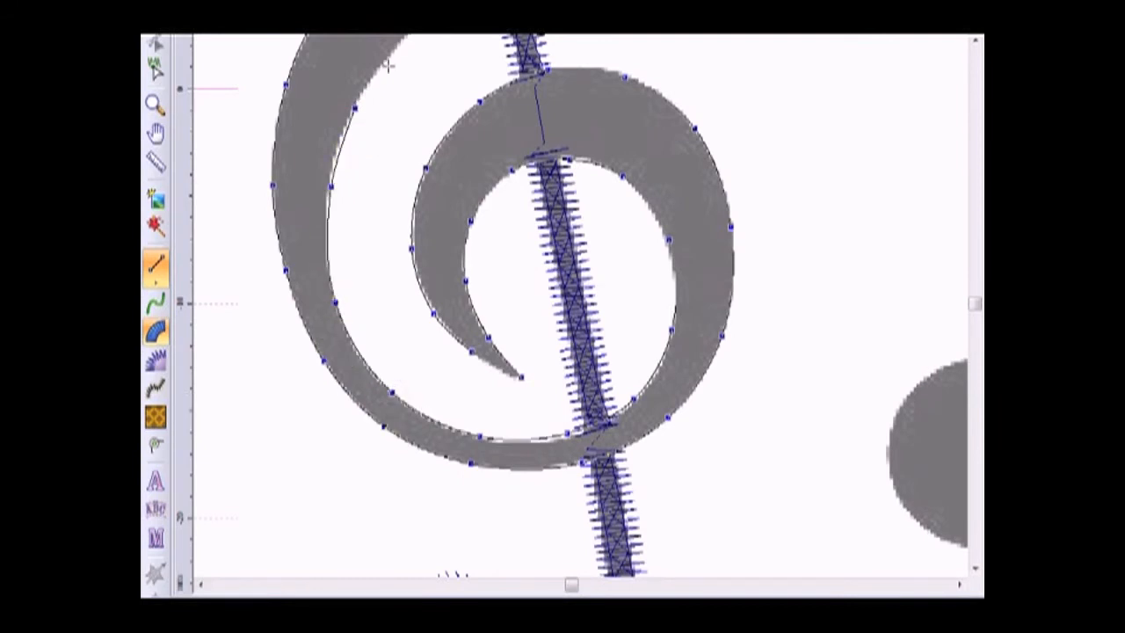
{"action": "scroll", "coordinate": [389, 71], "scroll_direction": "up", "scroll_amount": 5}
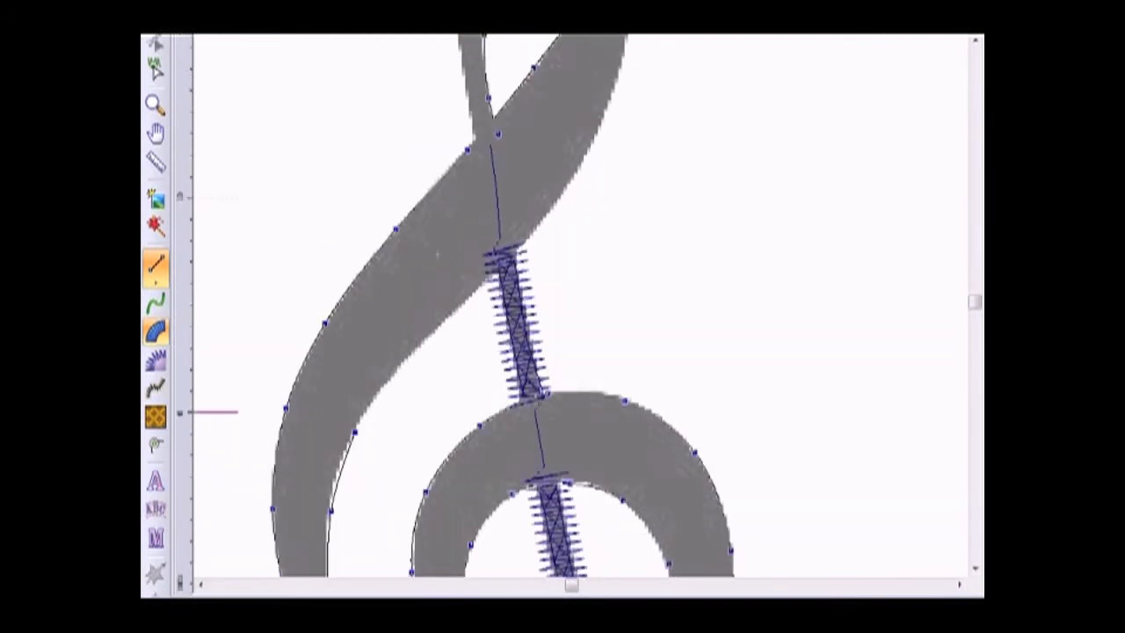
{"action": "left_click", "coordinate": [421, 341]}
Step: Trace the right outer edge of the diagonal band from the stem up along the side of the upper loop
{"action": "left_click", "coordinate": [560, 199]}
{"action": "left_click", "coordinate": [605, 114]}
{"action": "scroll", "coordinate": [604, 114], "scroll_direction": "up", "scroll_amount": 1}
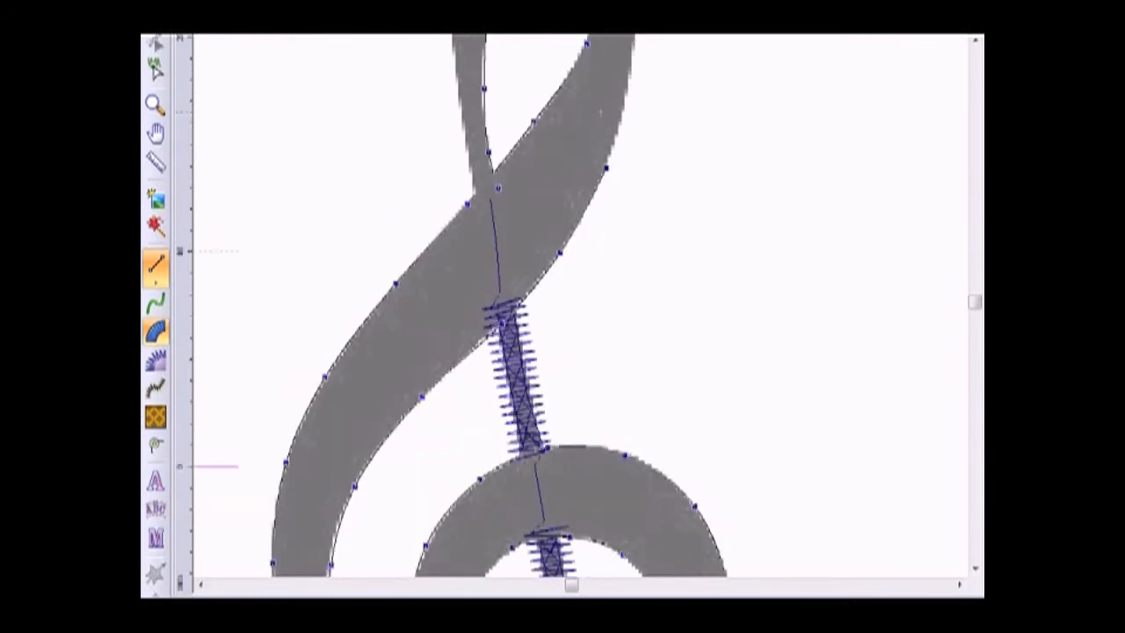
{"action": "scroll", "coordinate": [604, 114], "scroll_direction": "up", "scroll_amount": 4}
{"action": "left_click", "coordinate": [629, 301]}
{"action": "left_click", "coordinate": [634, 204]}
{"action": "left_click", "coordinate": [630, 104]}
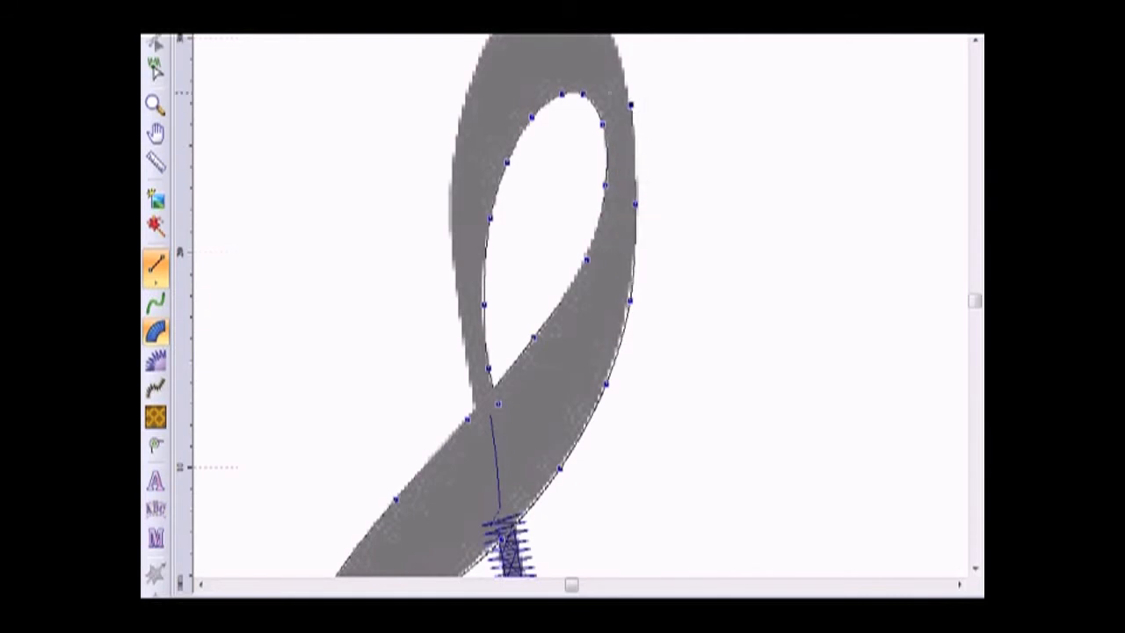
Step: Trace the outer edge over the top of the upper loop and down its left side to finish the outline at its base
{"action": "scroll", "coordinate": [562, 307], "scroll_direction": "up", "scroll_amount": 2}
{"action": "left_click", "coordinate": [616, 156]}
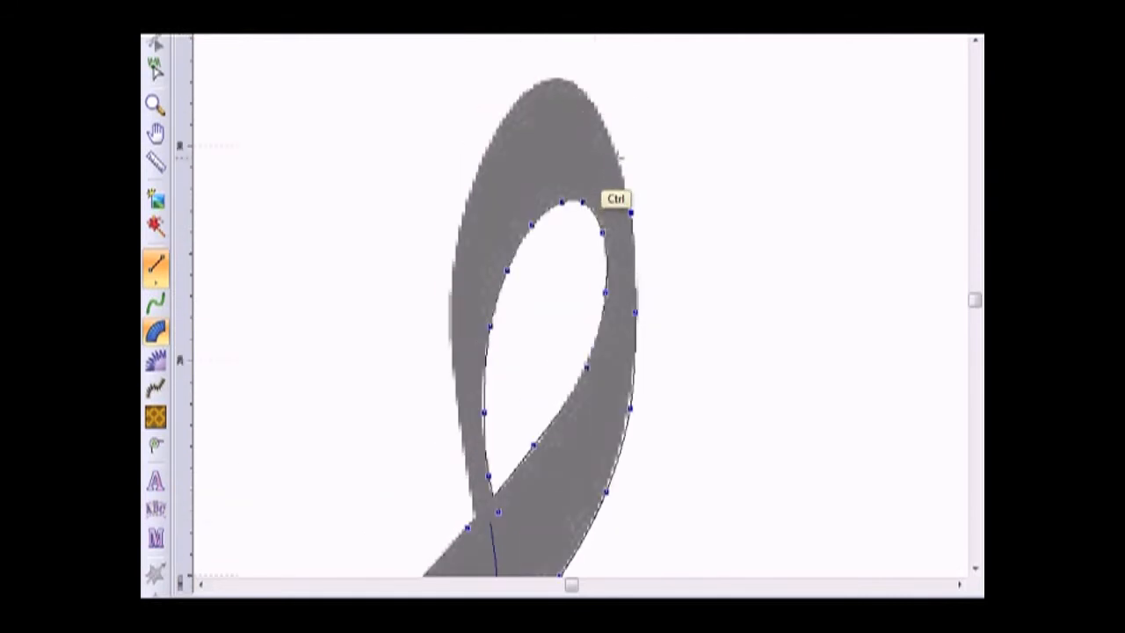
{"action": "left_click", "coordinate": [595, 111]}
{"action": "left_click", "coordinate": [567, 81]}
{"action": "left_click", "coordinate": [537, 85]}
{"action": "left_click", "coordinate": [498, 128]}
{"action": "left_click", "coordinate": [467, 194]}
{"action": "left_click", "coordinate": [450, 274]}
{"action": "left_click", "coordinate": [452, 373]}
{"action": "left_click", "coordinate": [462, 463]}
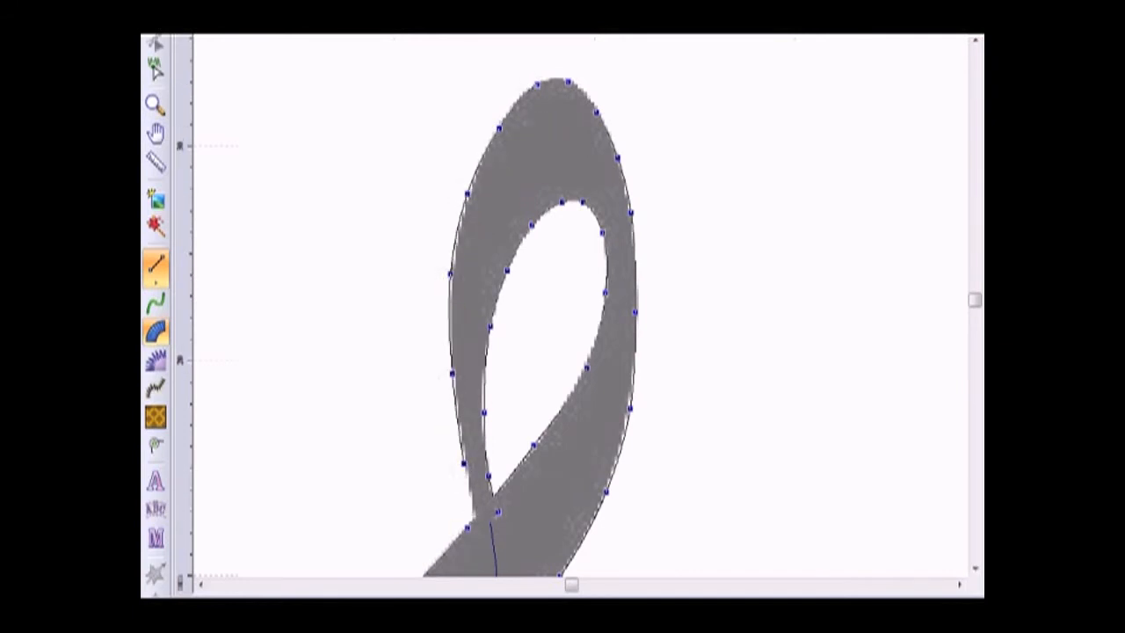
{"action": "left_click", "coordinate": [472, 521]}
Step: Add inclination lines across the upper loop's band, following its curve over the top and down the right side
{"action": "left_click", "coordinate": [451, 270]}
{"action": "left_click", "coordinate": [494, 306]}
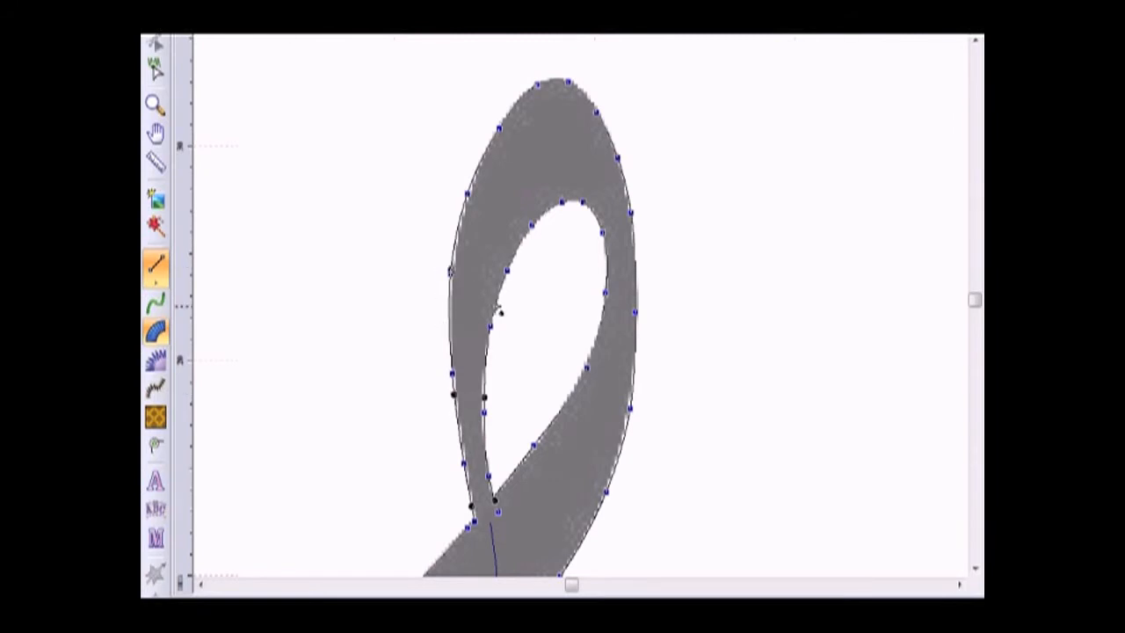
{"action": "left_click", "coordinate": [481, 154]}
{"action": "left_click", "coordinate": [520, 243]}
{"action": "left_click", "coordinate": [538, 83]}
{"action": "left_click", "coordinate": [548, 209]}
{"action": "left_click", "coordinate": [604, 122]}
{"action": "left_click", "coordinate": [576, 201]}
{"action": "left_click", "coordinate": [632, 219]}
{"action": "left_click", "coordinate": [635, 322]}
{"action": "left_click", "coordinate": [601, 315]}
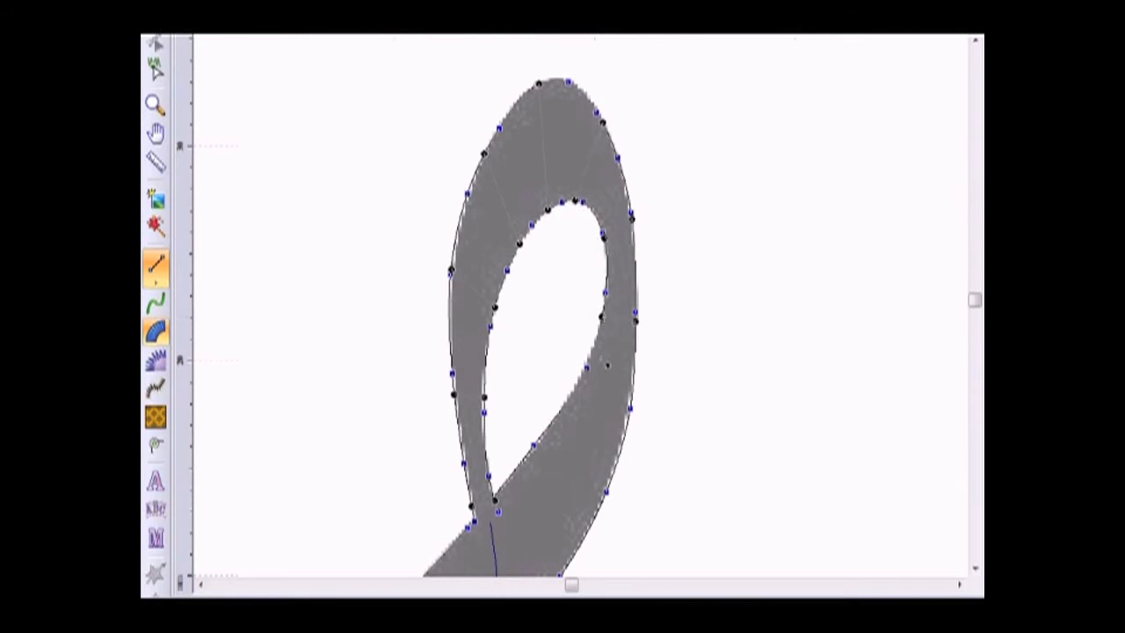
Step: Add inclination lines across the diagonal band and the clef's large left curve
{"action": "scroll", "coordinate": [562, 376], "scroll_direction": "down", "scroll_amount": 5}
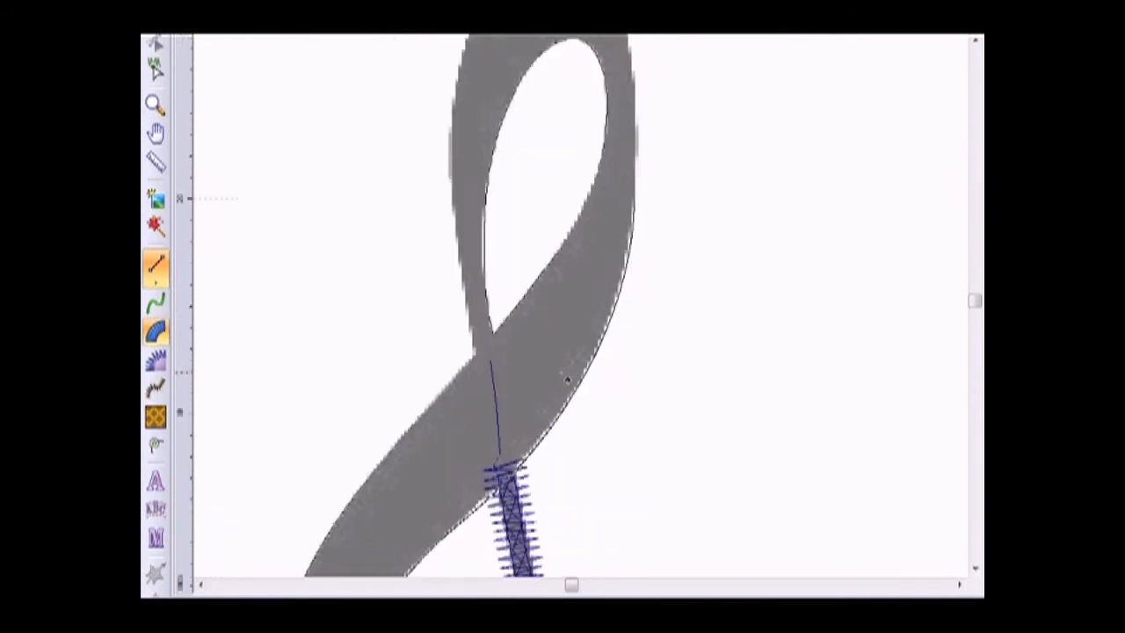
{"action": "left_click", "coordinate": [508, 153]}
{"action": "left_click", "coordinate": [581, 217]}
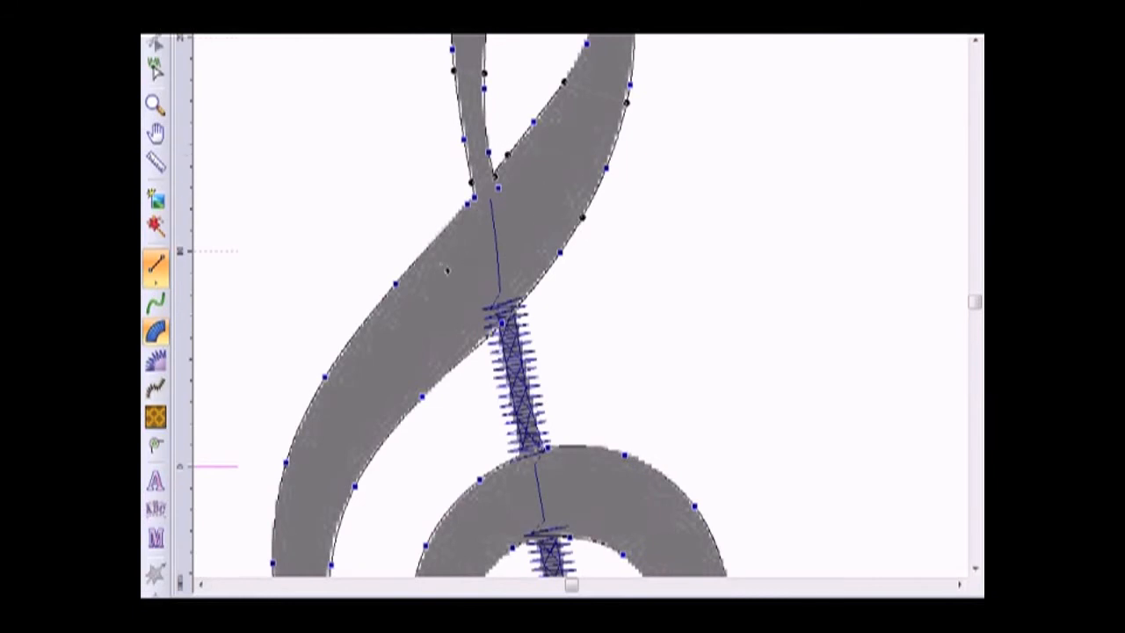
{"action": "scroll", "coordinate": [426, 307], "scroll_direction": "down", "scroll_amount": 3}
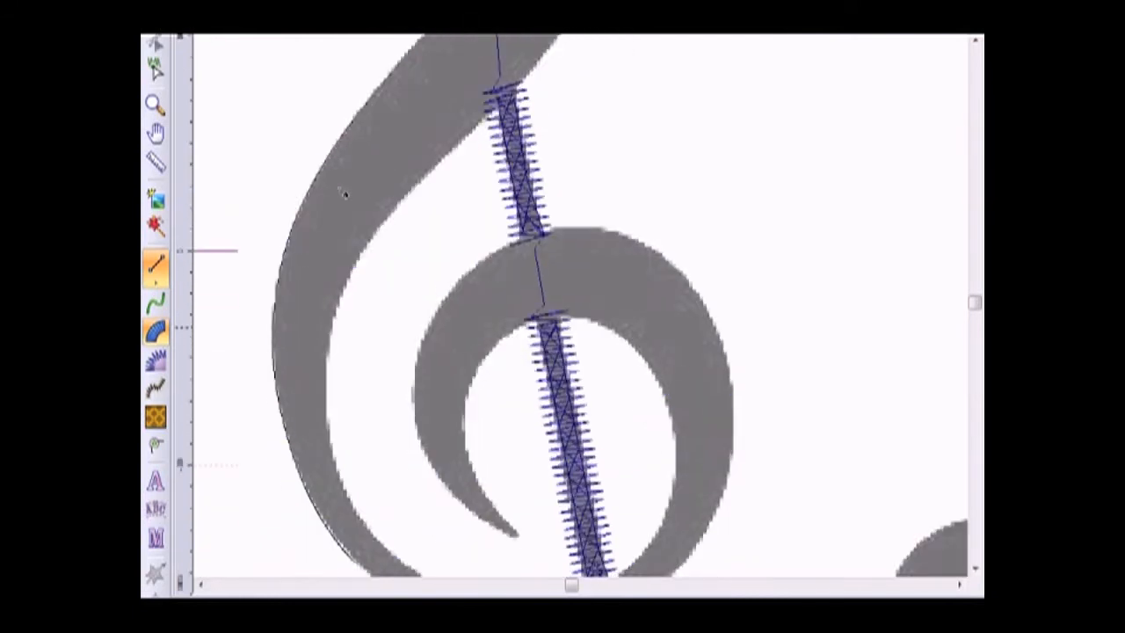
{"action": "left_click", "coordinate": [303, 201]}
{"action": "left_click", "coordinate": [370, 244]}
{"action": "left_click", "coordinate": [274, 380]}
{"action": "left_click", "coordinate": [327, 382]}
Step: Add inclination lines across the bottom of the clef's large curve, from its lower left to just past the stem
{"action": "scroll", "coordinate": [328, 388], "scroll_direction": "down", "scroll_amount": 2}
{"action": "left_click", "coordinate": [337, 438]}
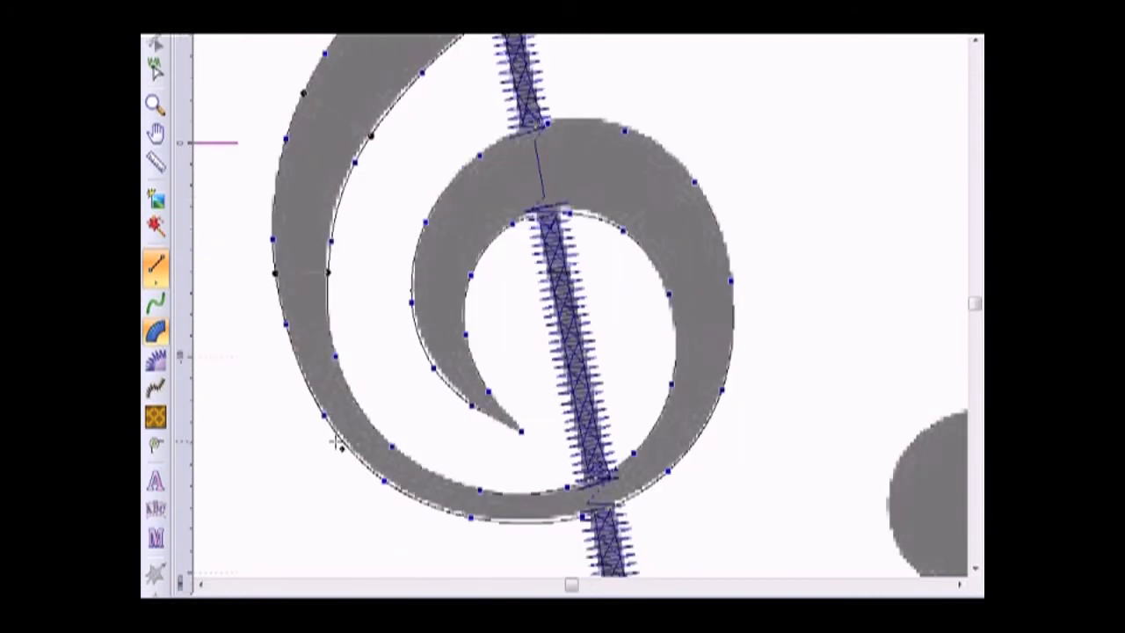
{"action": "left_click", "coordinate": [361, 411]}
{"action": "left_click", "coordinate": [471, 517]}
{"action": "left_click", "coordinate": [476, 490]}
{"action": "left_click", "coordinate": [631, 495]}
{"action": "left_click", "coordinate": [612, 468]}
Step: Add inclination lines across the spiral's band, from its right side over the top and around to the pointed tip
{"action": "left_click", "coordinate": [672, 383]}
{"action": "left_click", "coordinate": [727, 254]}
{"action": "left_click", "coordinate": [662, 277]}
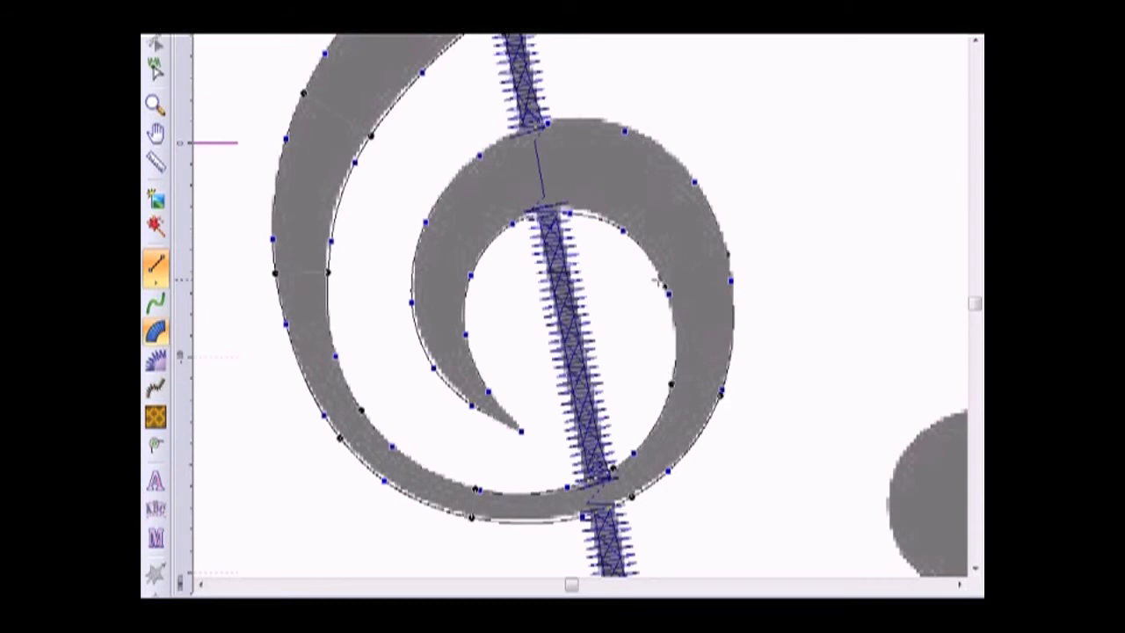
{"action": "left_click", "coordinate": [646, 141]}
{"action": "left_click", "coordinate": [615, 226]}
{"action": "left_click", "coordinate": [528, 143]}
{"action": "left_click", "coordinate": [535, 213]}
{"action": "left_click", "coordinate": [425, 222]}
{"action": "left_click", "coordinate": [481, 257]}
{"action": "left_click", "coordinate": [425, 353]}
{"action": "left_click", "coordinate": [467, 341]}
{"action": "left_click", "coordinate": [496, 418]}
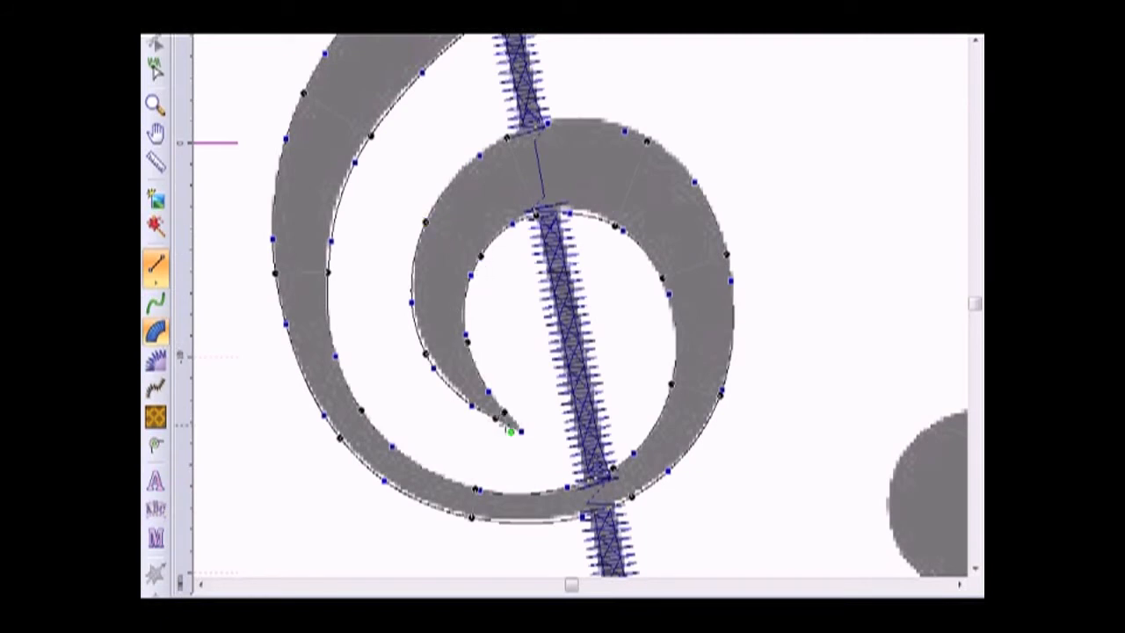
Step: Set the satin's entry point at the upper loop's base and its exit at the spiral's tip, and generate the stitches
{"action": "left_click", "coordinate": [975, 41]}
{"action": "left_click", "coordinate": [975, 41]}
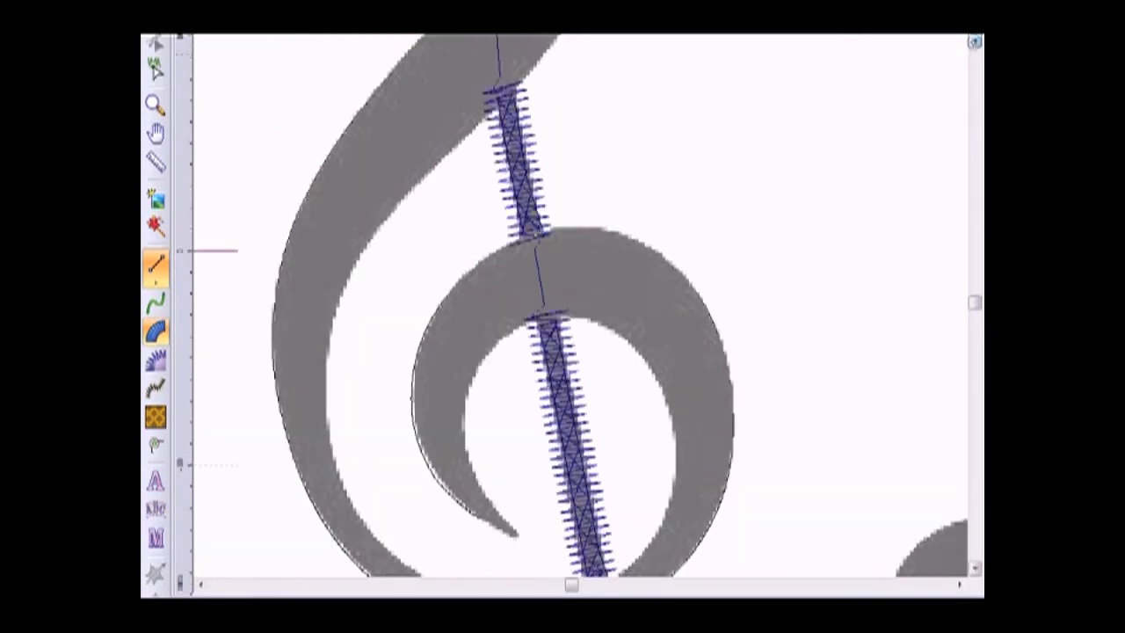
{"action": "left_click", "coordinate": [975, 42]}
{"action": "left_click", "coordinate": [975, 40]}
{"action": "left_click", "coordinate": [975, 41]}
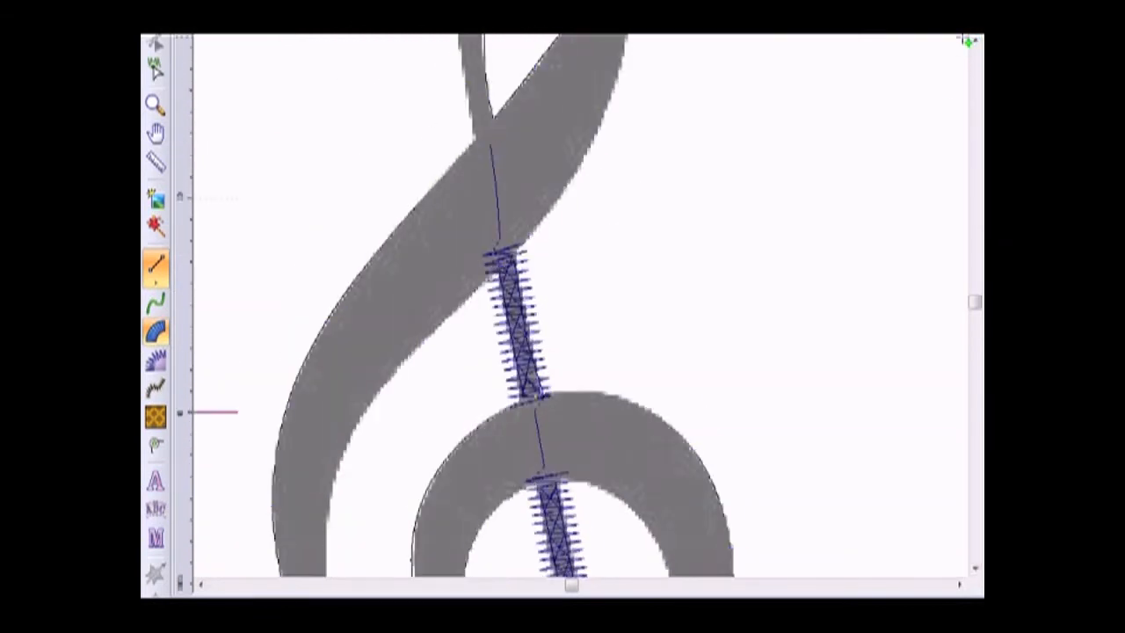
{"action": "left_click", "coordinate": [974, 40]}
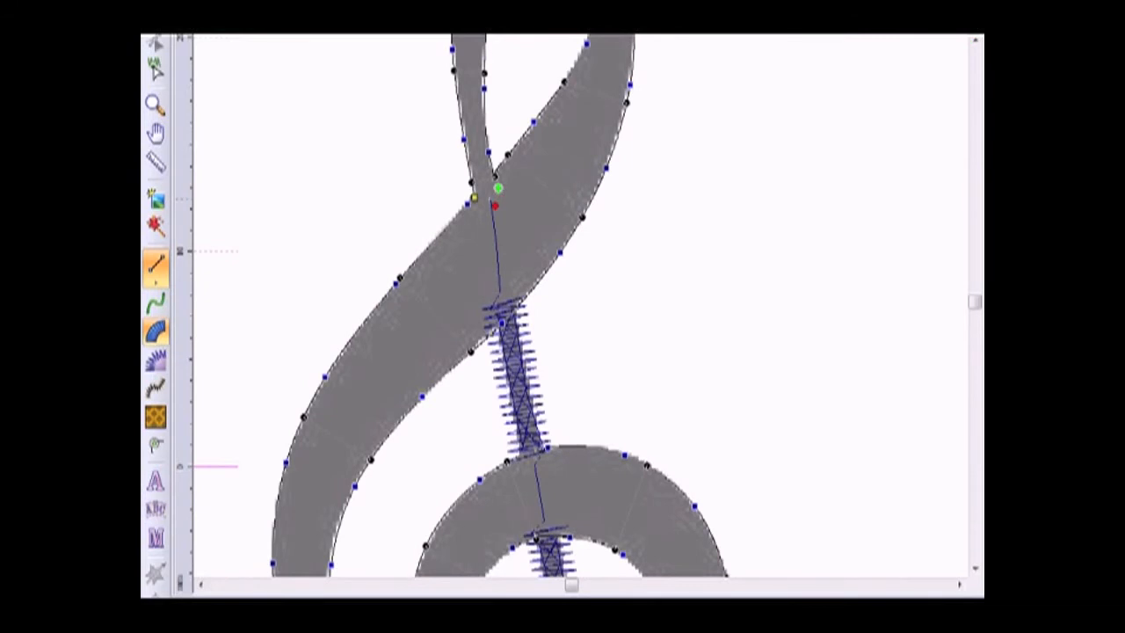
{"action": "scroll", "coordinate": [492, 204], "scroll_direction": "down", "scroll_amount": 5}
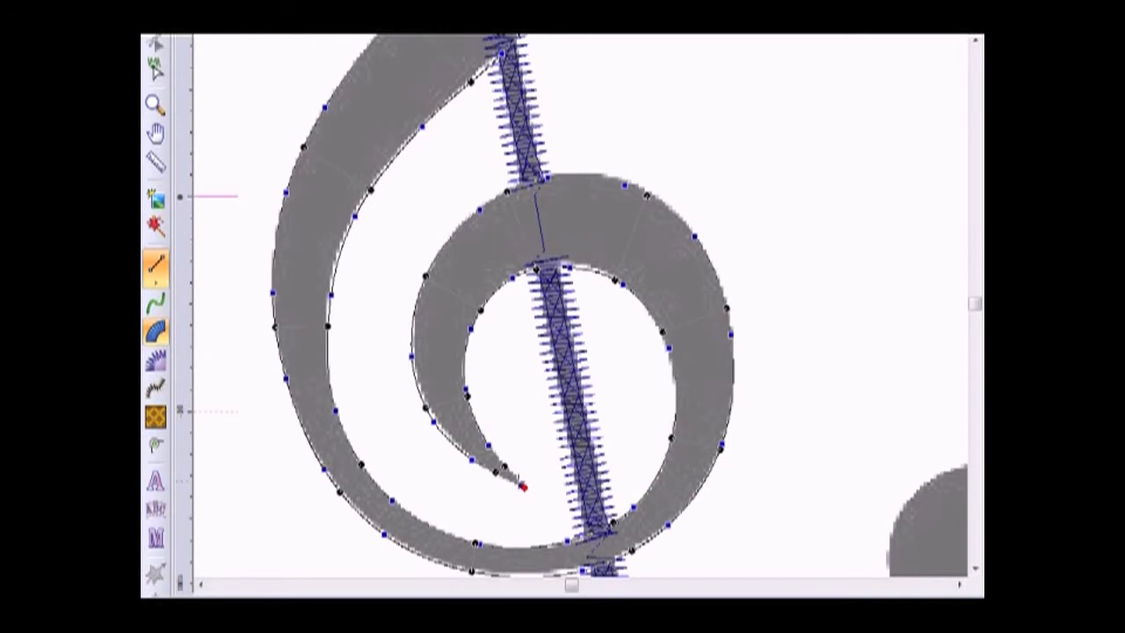
{"action": "key", "text": "Return"}
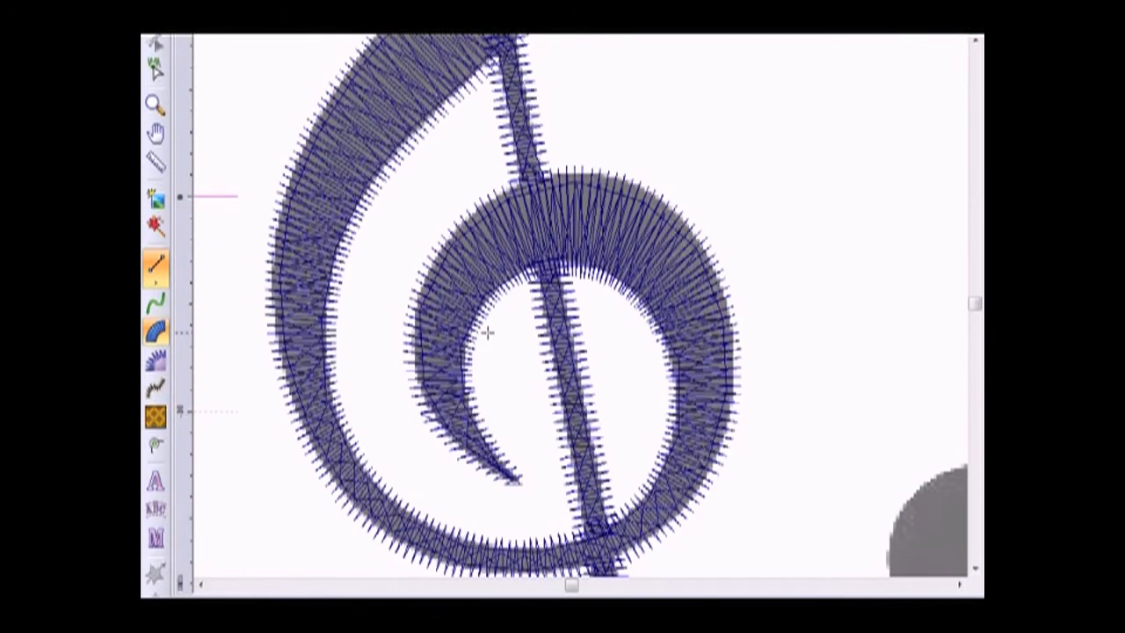
{"action": "left_click", "coordinate": [507, 18]}
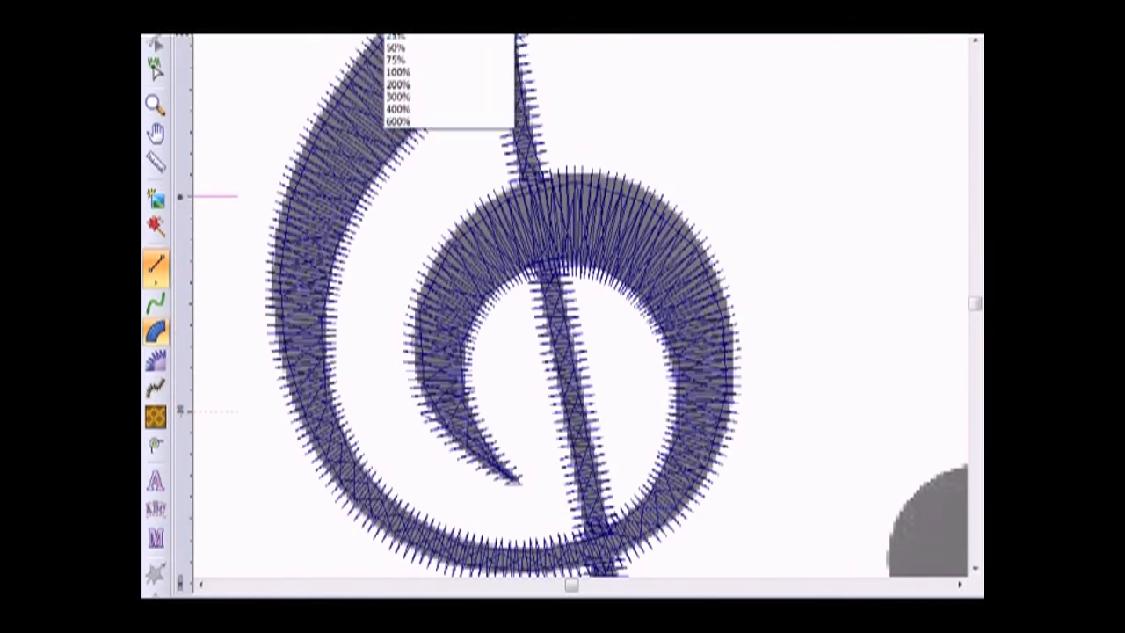
{"action": "left_click", "coordinate": [430, 23]}
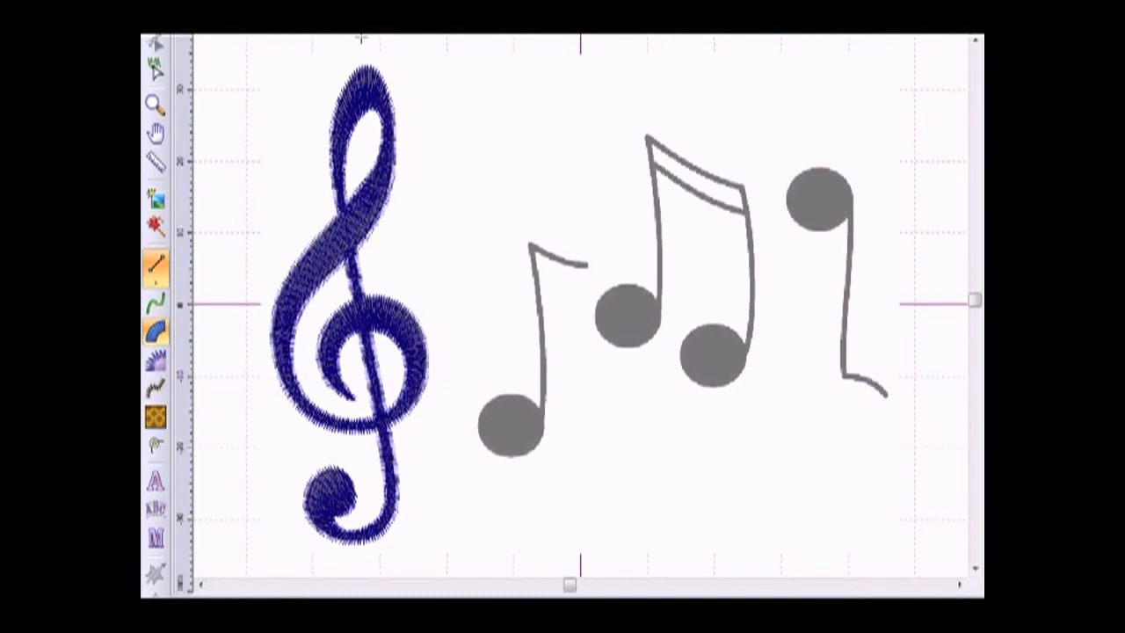
Step: Create a new design and load the sunflower image PR8-009 as its backdrop
{"action": "key", "text": "d"}
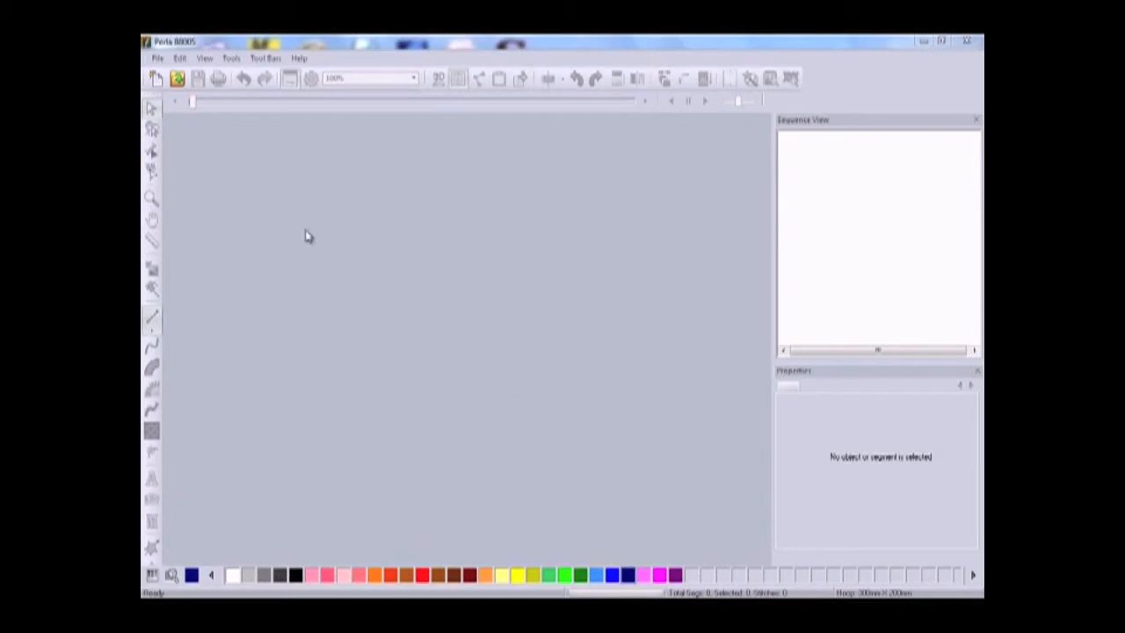
{"action": "left_click", "coordinate": [157, 80]}
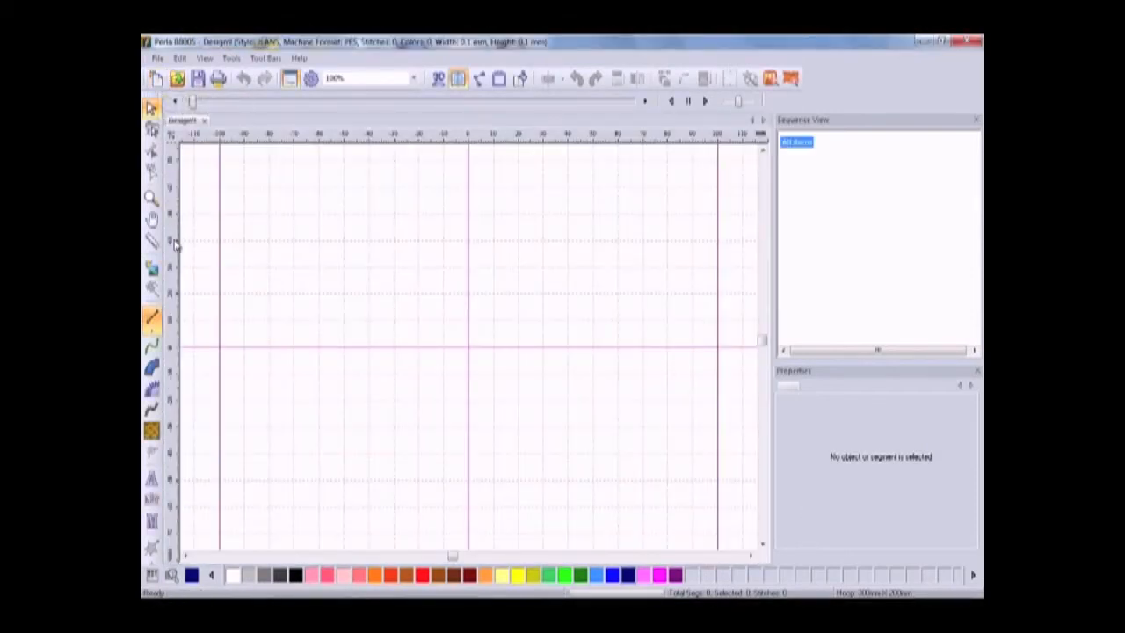
{"action": "left_click", "coordinate": [154, 270]}
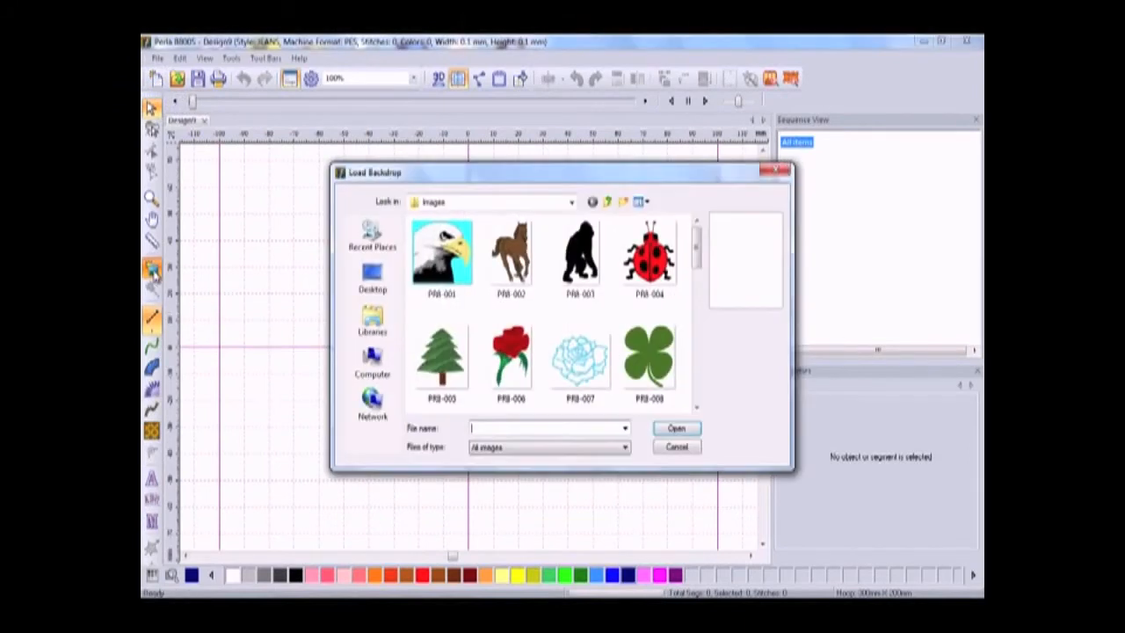
{"action": "left_click_drag", "start_coordinate": [697, 261], "coordinate": [700, 292]}
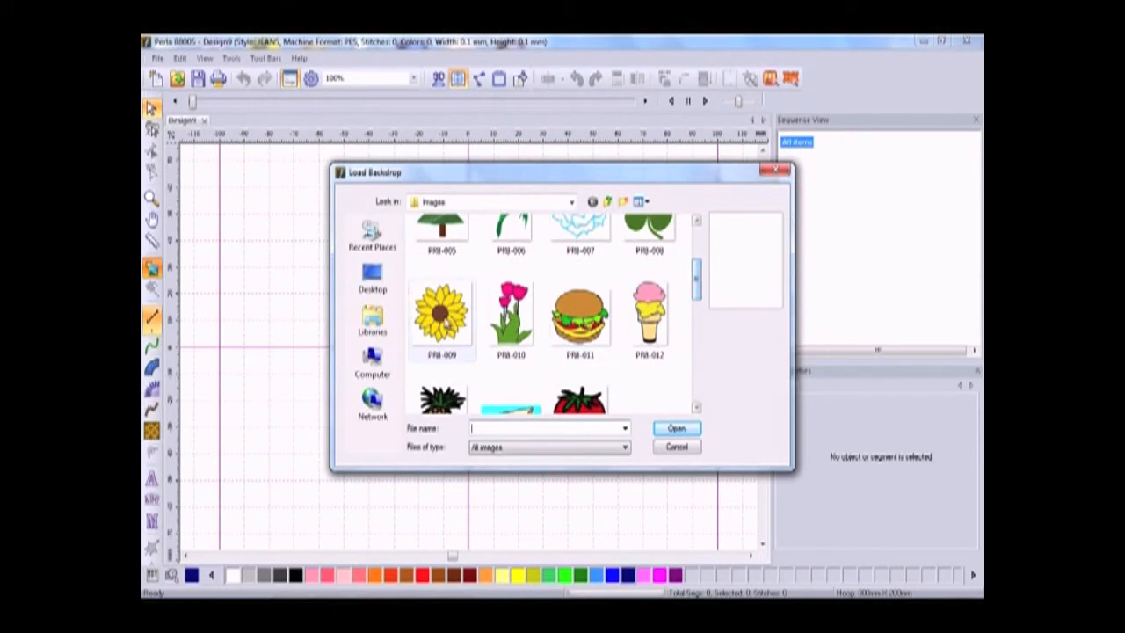
{"action": "left_click", "coordinate": [445, 323]}
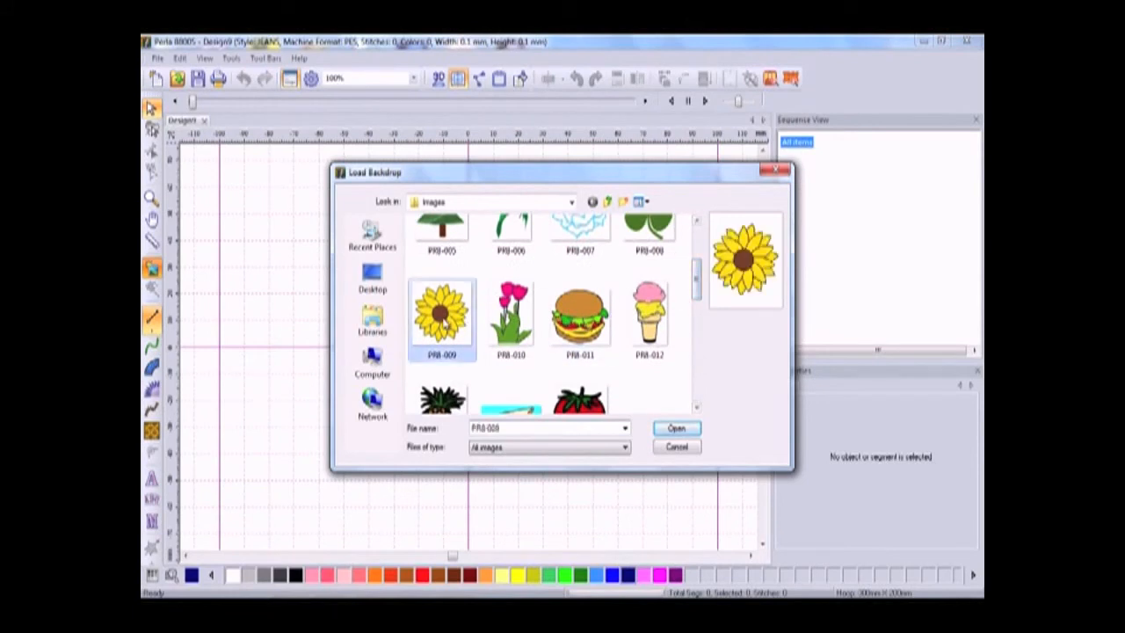
{"action": "left_click", "coordinate": [677, 430]}
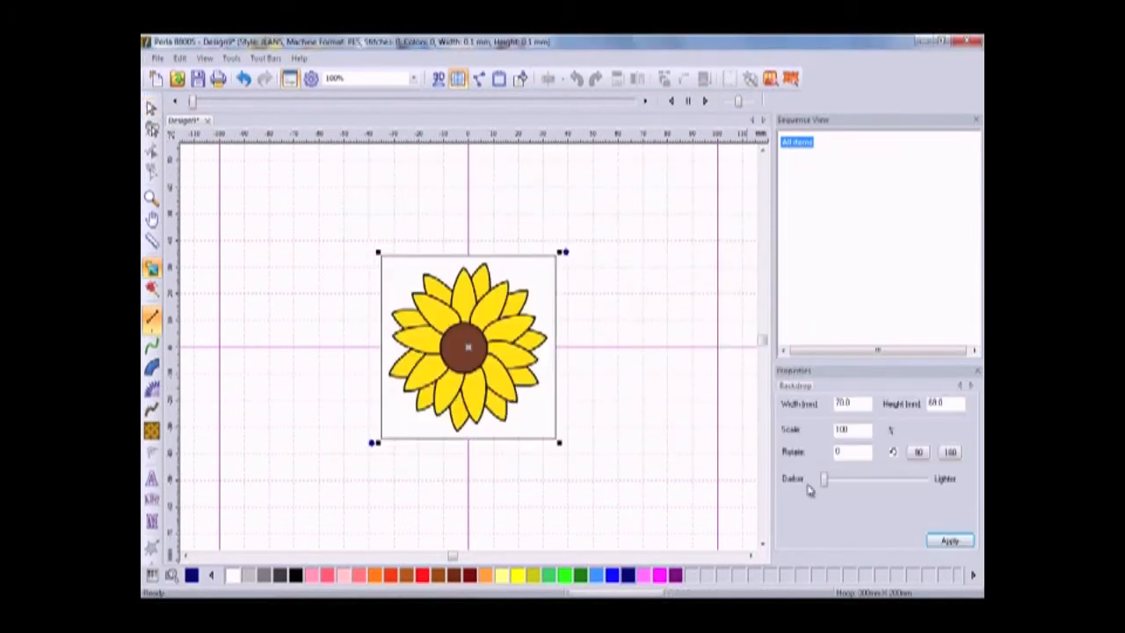
Step: Lighten the sunflower backdrop about halfway and choose the JEANS recipe for the design
{"action": "left_click_drag", "start_coordinate": [823, 479], "coordinate": [876, 486]}
{"action": "left_click", "coordinate": [941, 541]}
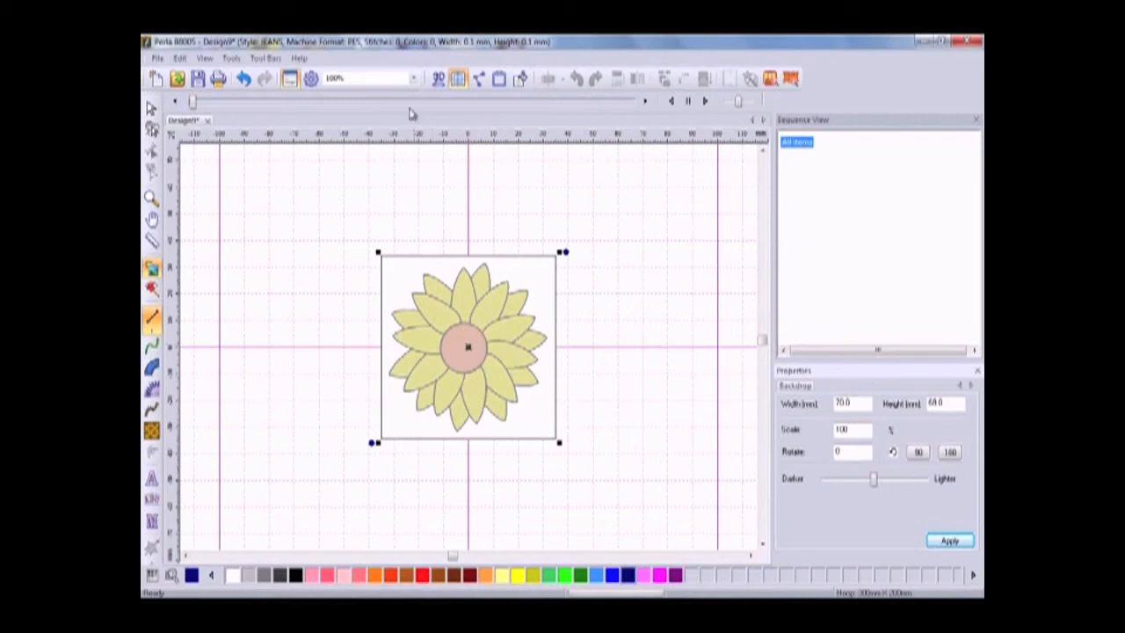
{"action": "left_click", "coordinate": [312, 81]}
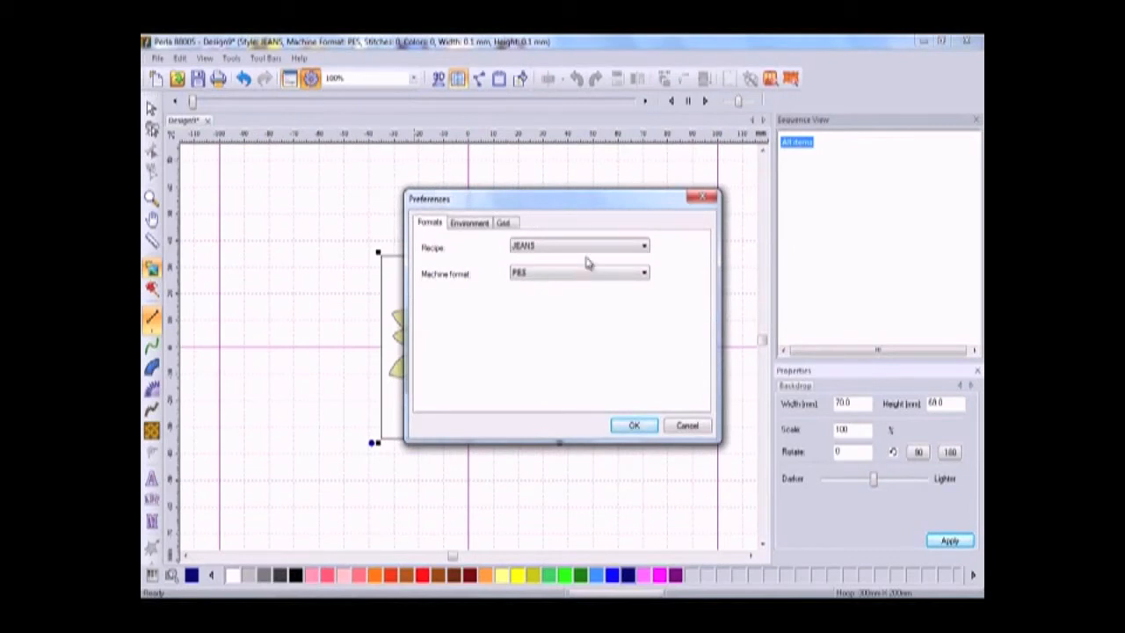
{"action": "left_click", "coordinate": [645, 249]}
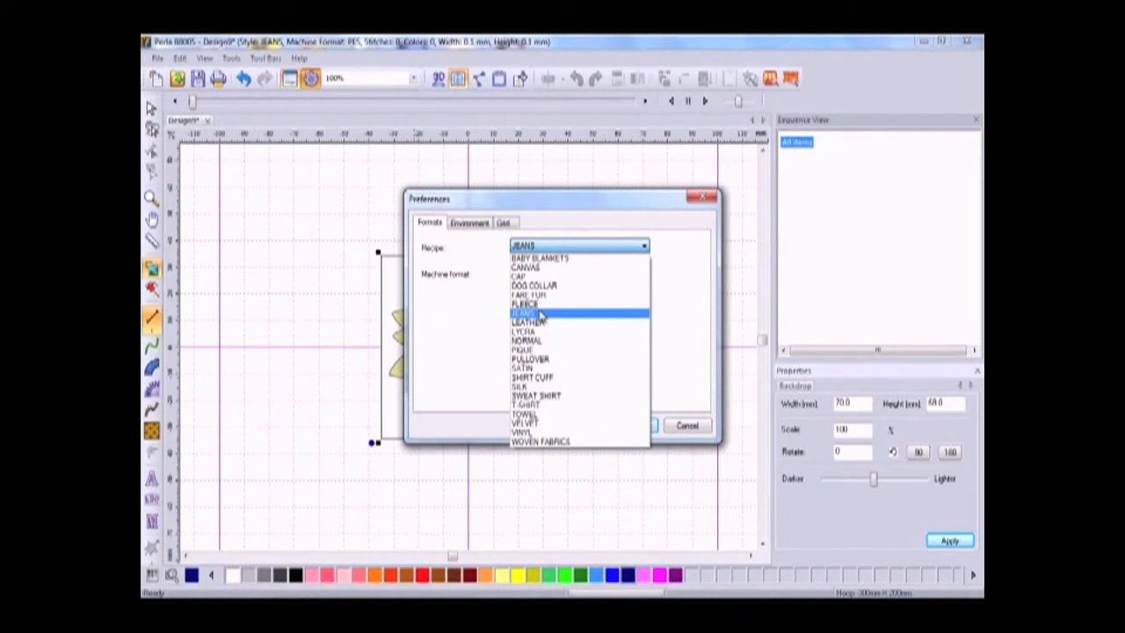
{"action": "left_click", "coordinate": [540, 315]}
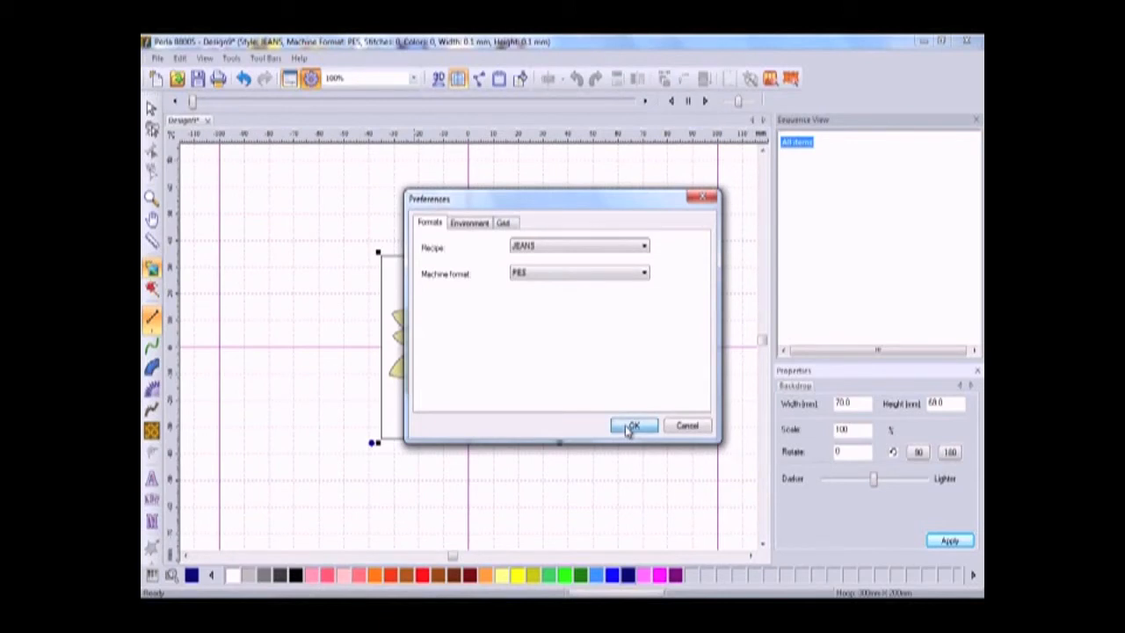
{"action": "left_click", "coordinate": [625, 426]}
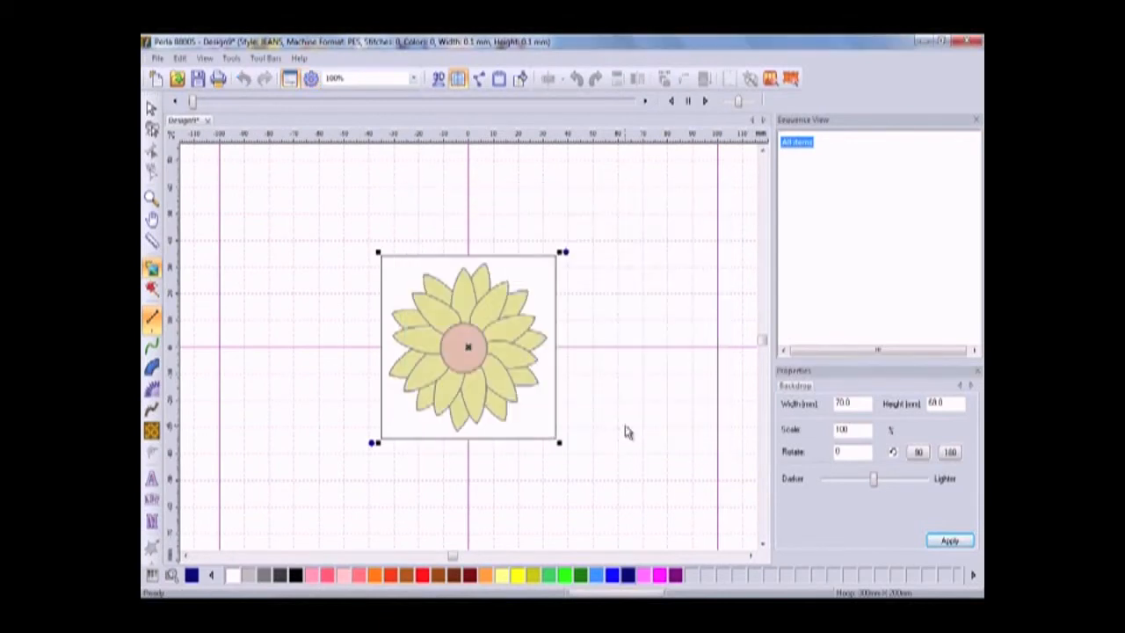
Step: Fit the view to the sunflower backdrop and zigzag a run path across its round center from the left edge to the right edge
{"action": "left_click", "coordinate": [414, 79]}
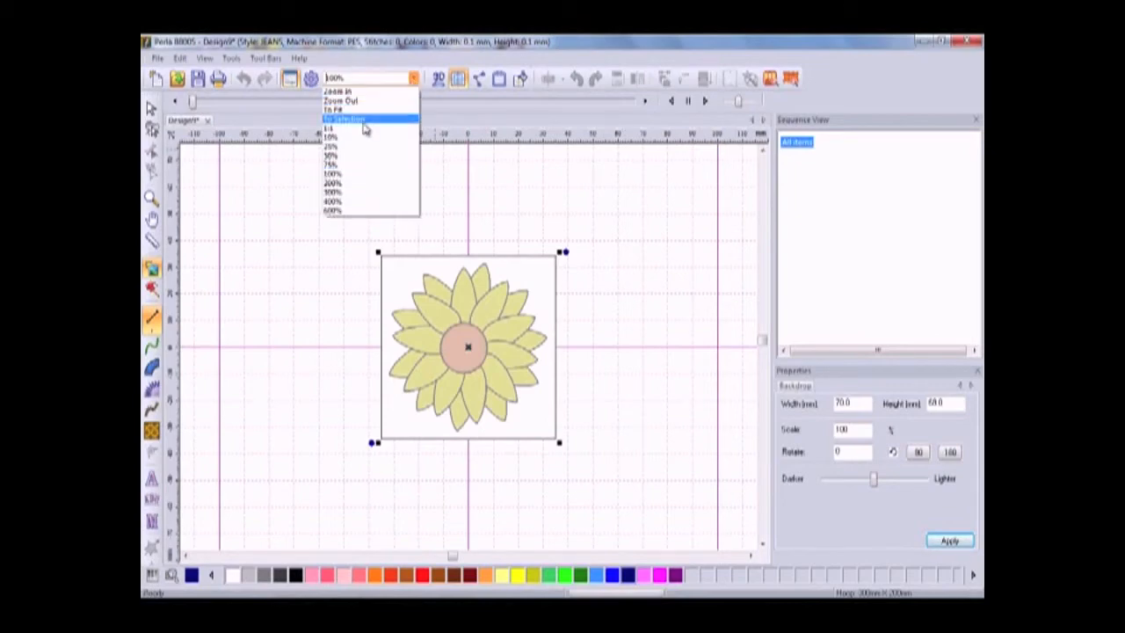
{"action": "left_click", "coordinate": [343, 117]}
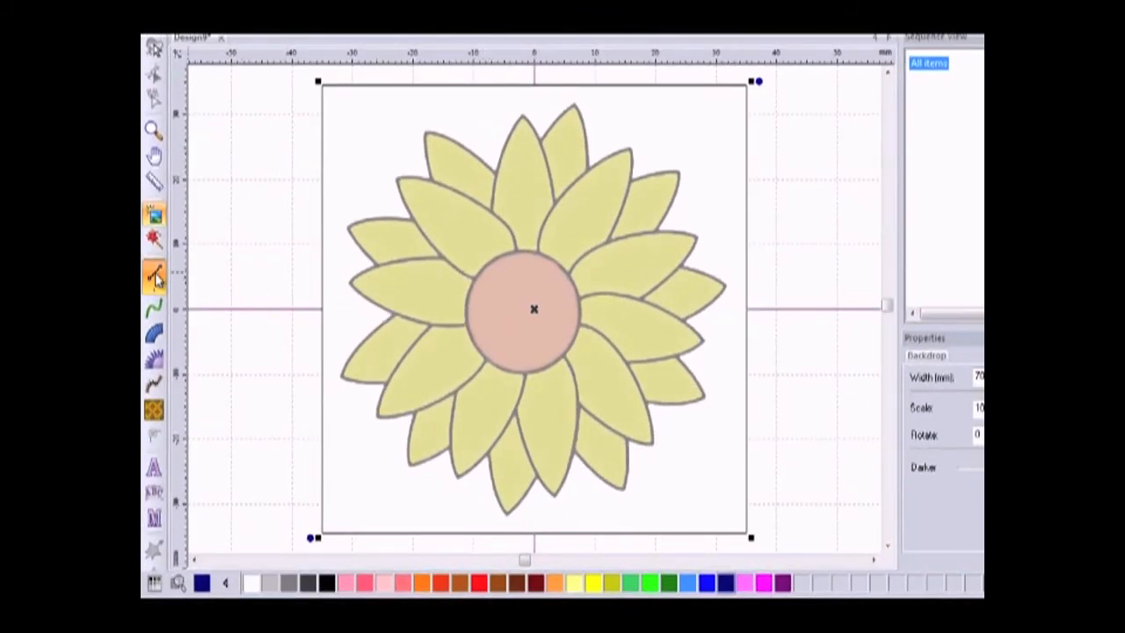
{"action": "left_click", "coordinate": [154, 312]}
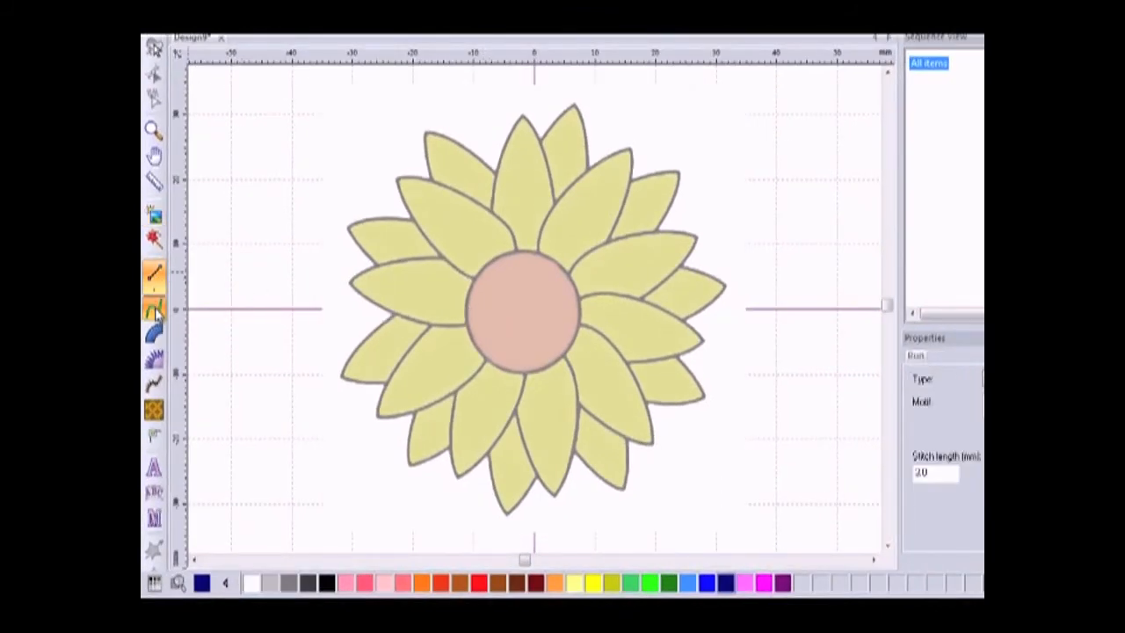
{"action": "left_click", "coordinate": [499, 281]}
{"action": "left_click", "coordinate": [475, 348]}
{"action": "left_click", "coordinate": [477, 258]}
{"action": "left_click", "coordinate": [498, 378]}
{"action": "left_click", "coordinate": [505, 244]}
{"action": "left_click", "coordinate": [521, 367]}
{"action": "left_click", "coordinate": [527, 240]}
{"action": "left_click", "coordinate": [546, 367]}
{"action": "left_click", "coordinate": [546, 245]}
{"action": "left_click", "coordinate": [565, 359]}
{"action": "left_click", "coordinate": [565, 256]}
{"action": "left_click", "coordinate": [582, 349]}
Step: Continue the run path in and out of the upper-right petals, from the flower's center around to the rightmost petal
{"action": "left_click", "coordinate": [535, 273]}
{"action": "left_click", "coordinate": [605, 175]}
{"action": "left_click", "coordinate": [548, 275]}
{"action": "left_click", "coordinate": [612, 199]}
{"action": "left_click", "coordinate": [566, 266]}
{"action": "left_click", "coordinate": [649, 194]}
{"action": "left_click", "coordinate": [581, 262]}
{"action": "left_click", "coordinate": [643, 239]}
{"action": "left_click", "coordinate": [583, 276]}
{"action": "left_click", "coordinate": [661, 262]}
{"action": "left_click", "coordinate": [580, 299]}
{"action": "left_click", "coordinate": [686, 297]}
Step: Continue the run path in and out of the lower-right petals, ending in the front petal just right of the bottom
{"action": "left_click", "coordinate": [582, 311]}
{"action": "left_click", "coordinate": [660, 341]}
{"action": "left_click", "coordinate": [661, 380]}
{"action": "left_click", "coordinate": [567, 339]}
{"action": "left_click", "coordinate": [633, 418]}
{"action": "left_click", "coordinate": [564, 347]}
{"action": "left_click", "coordinate": [606, 450]}
{"action": "left_click", "coordinate": [543, 359]}
{"action": "left_click", "coordinate": [559, 452]}
Step: Continue the run path in and out of the lower-left petals, from the bottom petal around to the back petal at the left
{"action": "left_click", "coordinate": [532, 361]}
{"action": "left_click", "coordinate": [510, 472]}
{"action": "left_click", "coordinate": [508, 375]}
{"action": "left_click", "coordinate": [475, 433]}
{"action": "left_click", "coordinate": [498, 348]}
{"action": "left_click", "coordinate": [430, 437]}
{"action": "left_click", "coordinate": [480, 331]}
{"action": "left_click", "coordinate": [405, 387]}
{"action": "left_click", "coordinate": [472, 327]}
{"action": "left_click", "coordinate": [375, 353]}
Step: Continue the run path in and out of the left-hand petals up to the large upper-left front petal
{"action": "left_click", "coordinate": [465, 312]}
{"action": "left_click", "coordinate": [388, 292]}
{"action": "left_click", "coordinate": [466, 299]}
{"action": "left_click", "coordinate": [380, 239]}
{"action": "left_click", "coordinate": [471, 287]}
{"action": "left_click", "coordinate": [424, 241]}
{"action": "left_click", "coordinate": [483, 274]}
{"action": "left_click", "coordinate": [431, 201]}
Step: Continue the run path through the top petals, ending inside the back petal just right of the top front petal
{"action": "left_click", "coordinate": [496, 266]}
{"action": "left_click", "coordinate": [452, 167]}
{"action": "left_click", "coordinate": [506, 250]}
{"action": "left_click", "coordinate": [508, 174]}
{"action": "left_click", "coordinate": [527, 256]}
{"action": "left_click", "coordinate": [530, 159]}
{"action": "left_click", "coordinate": [537, 261]}
{"action": "left_click", "coordinate": [562, 142]}
{"action": "left_click", "coordinate": [547, 245]}
{"action": "left_click", "coordinate": [570, 143]}
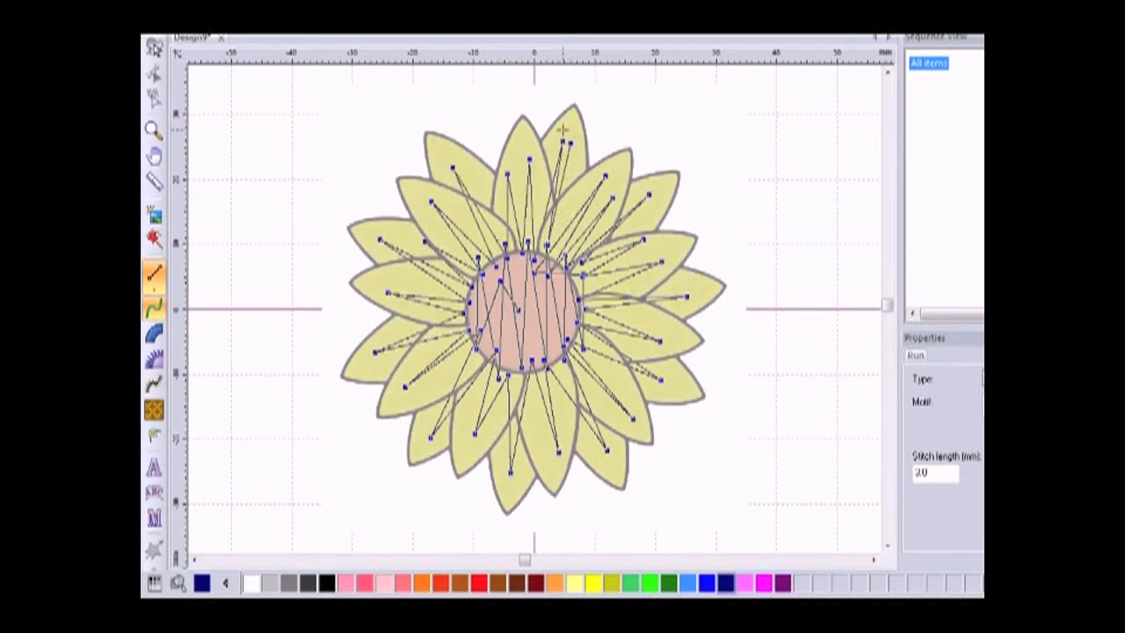
Step: Generate the run stitches and recolor them Dark Yellow (20)
{"action": "key", "text": "Return"}
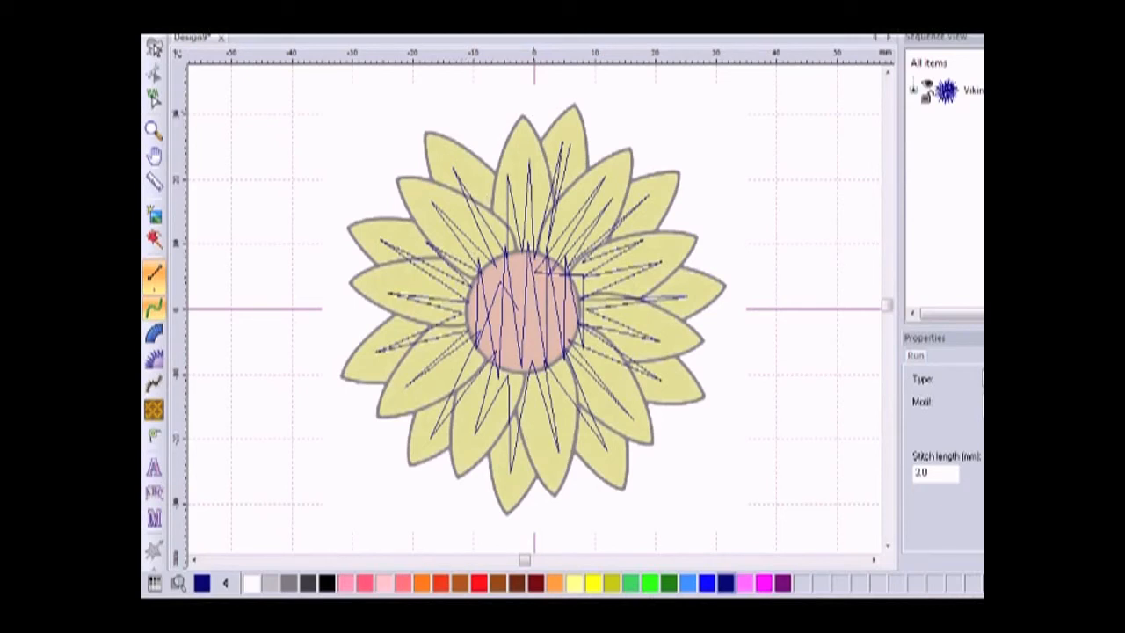
{"action": "left_click", "coordinate": [970, 93]}
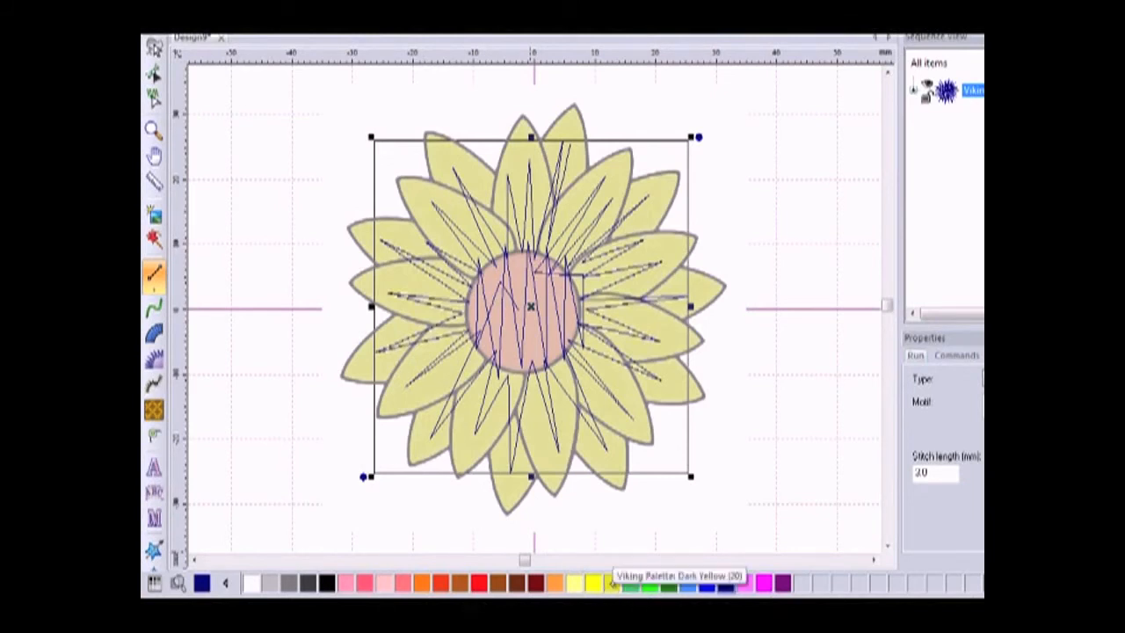
{"action": "left_click", "coordinate": [613, 582]}
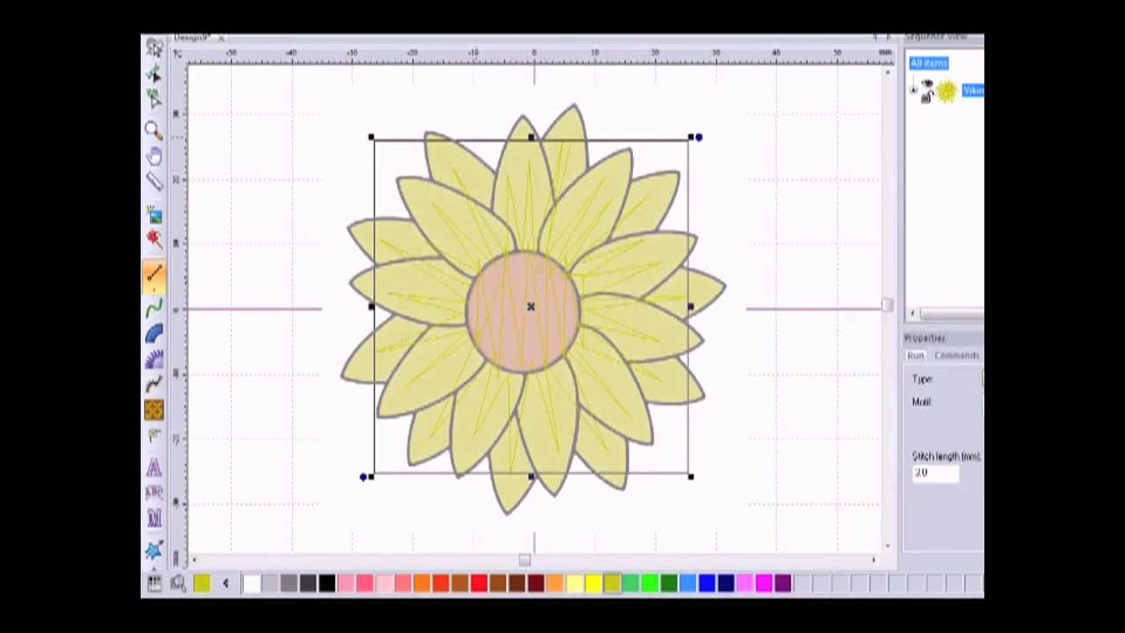
Step: Zigzag a run path through the back petal right of the top front petal, down to its base and up to its tip, and generate it
{"action": "left_click", "coordinate": [371, 145]}
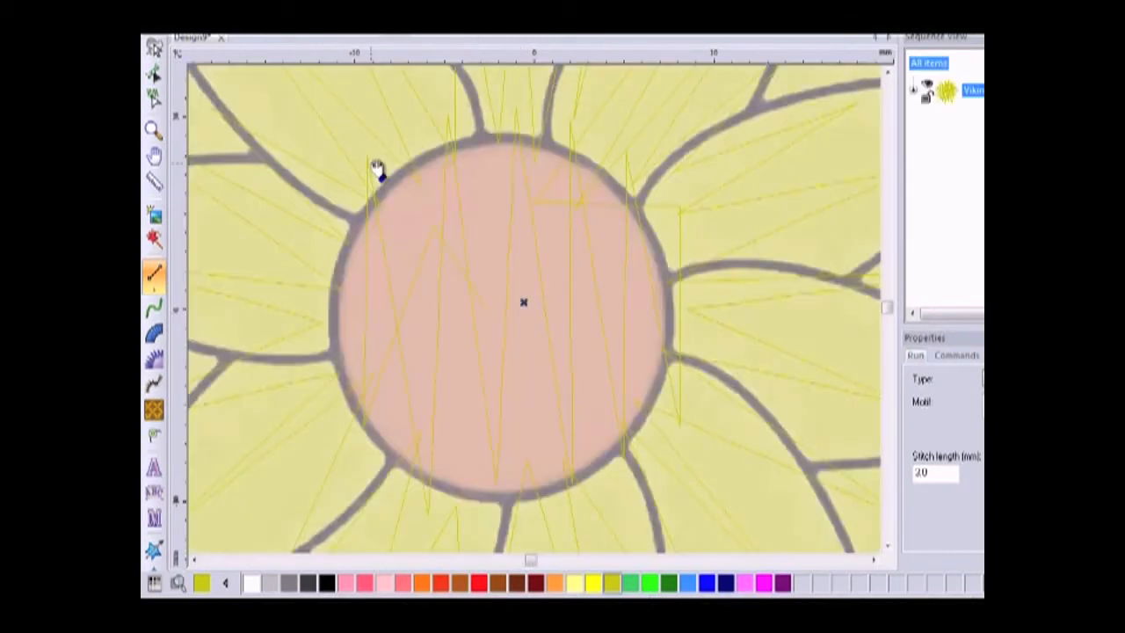
{"action": "scroll", "coordinate": [376, 168], "scroll_direction": "up", "scroll_amount": 5}
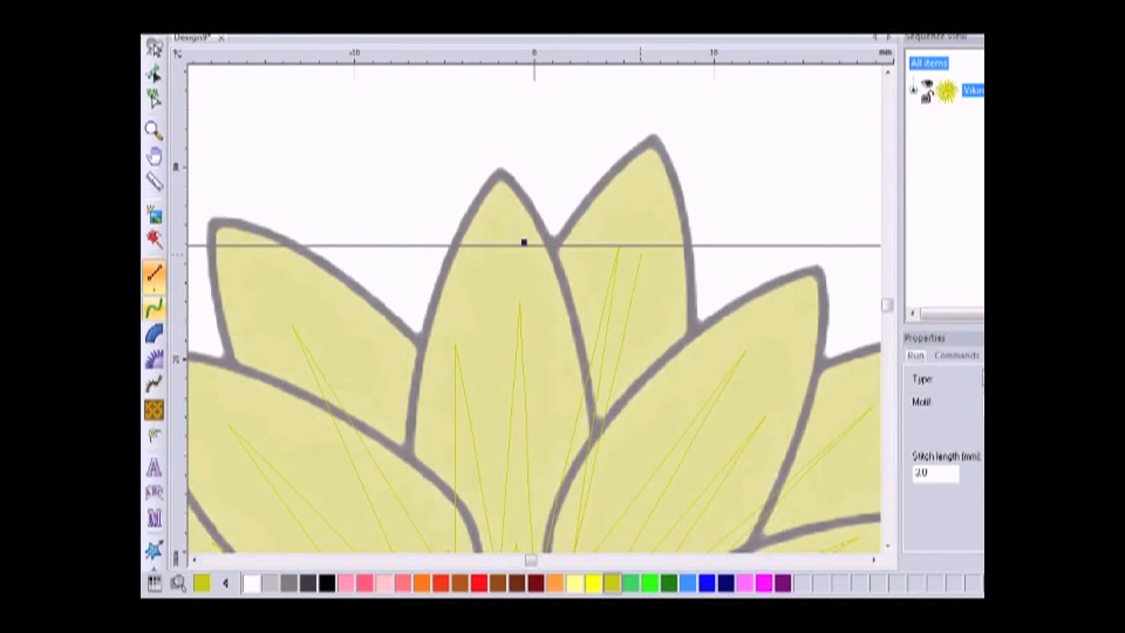
{"action": "left_click", "coordinate": [154, 306]}
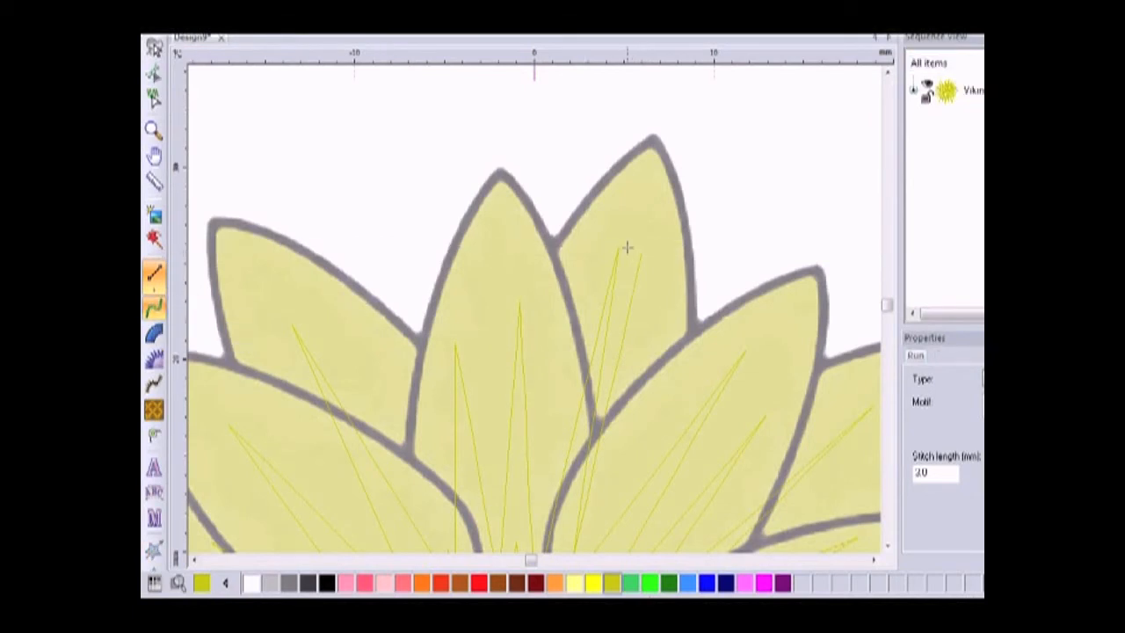
{"action": "left_click", "coordinate": [636, 235]}
{"action": "left_click", "coordinate": [577, 340]}
{"action": "left_click", "coordinate": [638, 378]}
{"action": "left_click", "coordinate": [567, 296]}
{"action": "left_click", "coordinate": [662, 317]}
{"action": "left_click", "coordinate": [587, 254]}
{"action": "left_click", "coordinate": [662, 256]}
{"action": "left_click", "coordinate": [608, 217]}
{"action": "left_click", "coordinate": [666, 231]}
{"action": "left_click", "coordinate": [643, 177]}
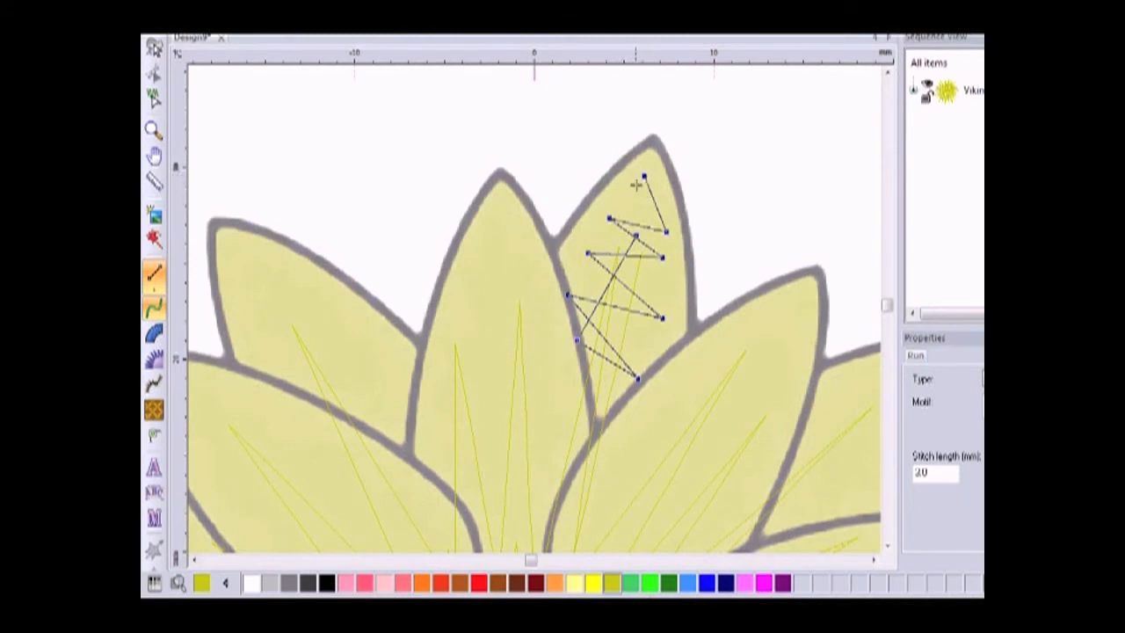
{"action": "right_click", "coordinate": [639, 175]}
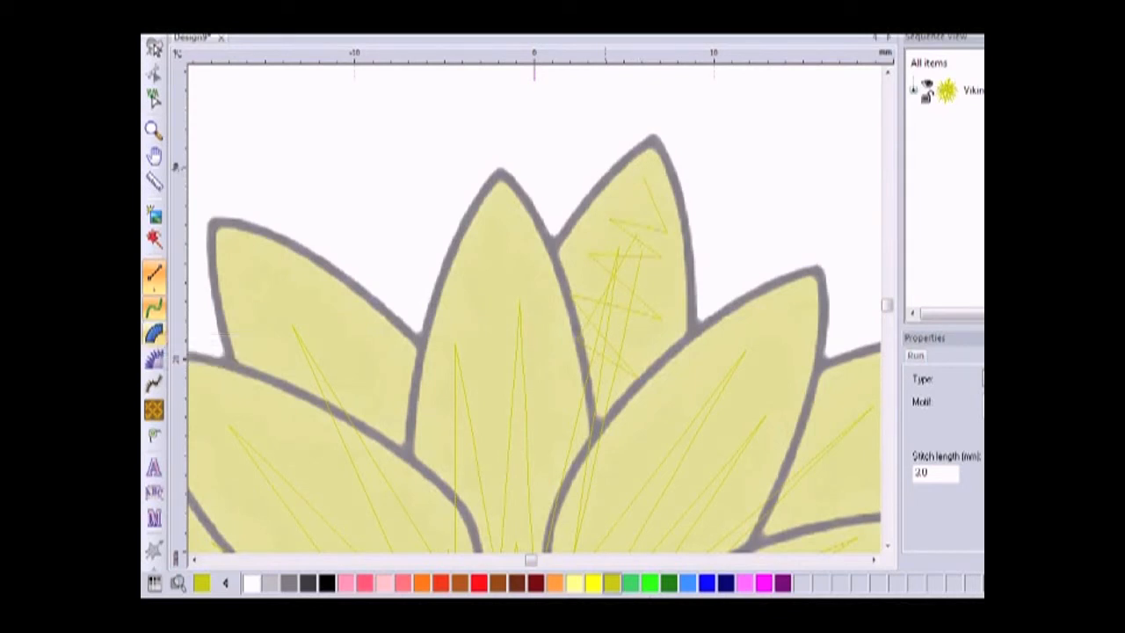
Step: Start a satin path down that back petal's left edge from the tip, extending its lower part underneath the top front petal
{"action": "left_click", "coordinate": [154, 333]}
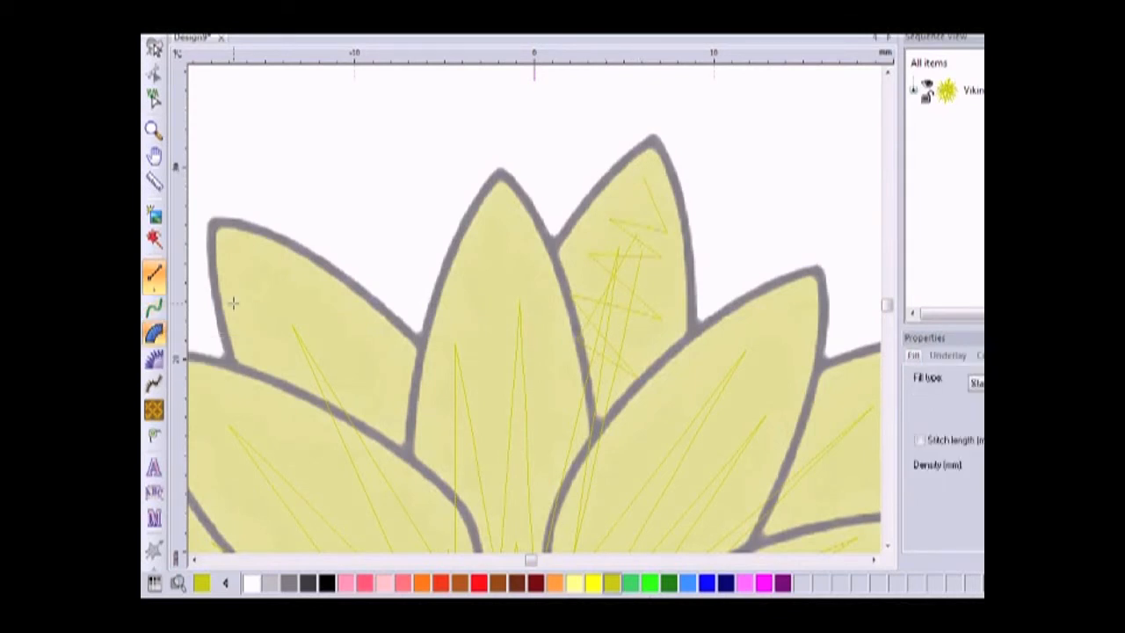
{"action": "left_click", "coordinate": [632, 147]}
{"action": "left_click", "coordinate": [609, 168]}
{"action": "left_click", "coordinate": [582, 199]}
{"action": "left_click", "coordinate": [559, 231]}
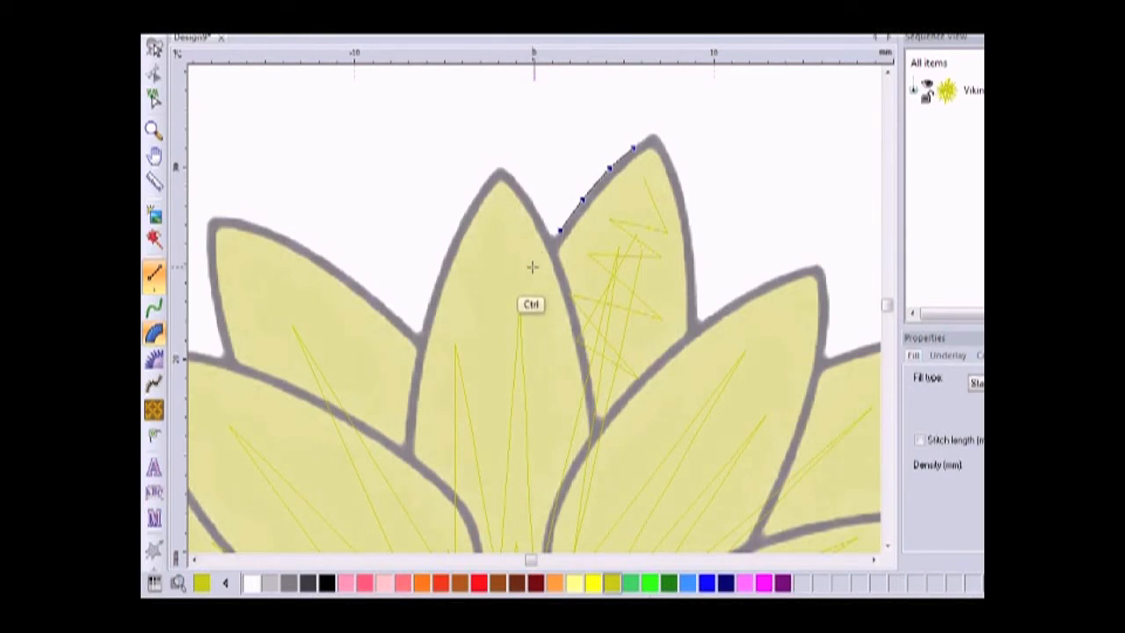
{"action": "left_click", "coordinate": [531, 269]}
{"action": "left_click", "coordinate": [548, 314]}
{"action": "left_click", "coordinate": [565, 375]}
{"action": "left_click", "coordinate": [570, 417]}
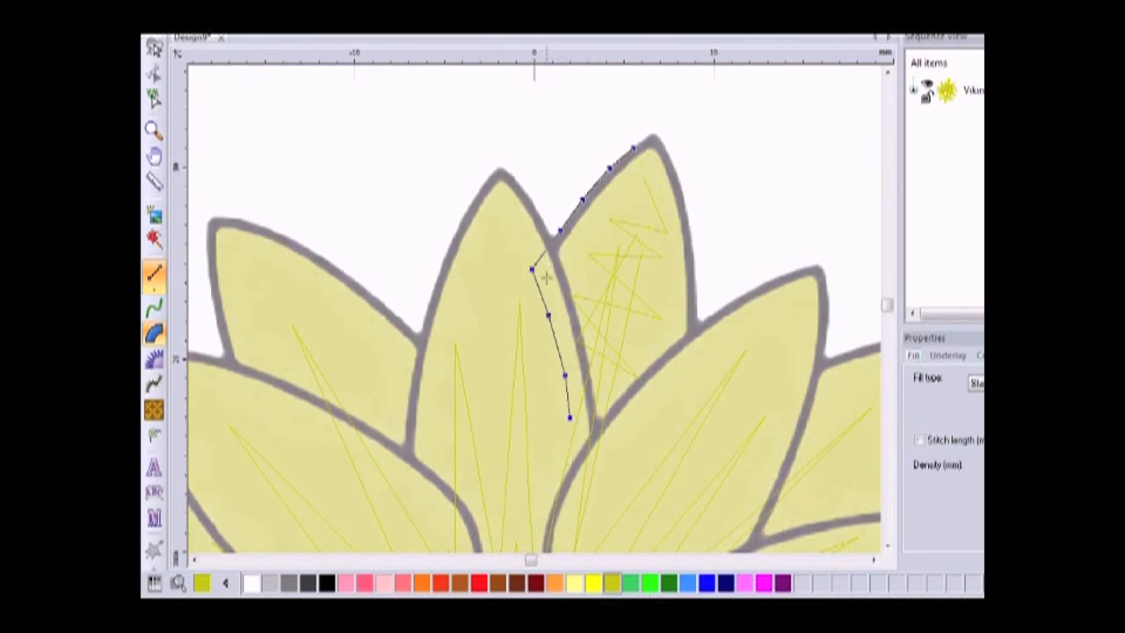
Step: Continue the satin outline around the petal's base, overlapping the neighboring front petal, and up its right edge to the tip
{"action": "left_click", "coordinate": [624, 445]}
{"action": "left_click", "coordinate": [651, 401]}
{"action": "left_click", "coordinate": [696, 362]}
{"action": "left_click", "coordinate": [699, 327]}
{"action": "left_click", "coordinate": [695, 269]}
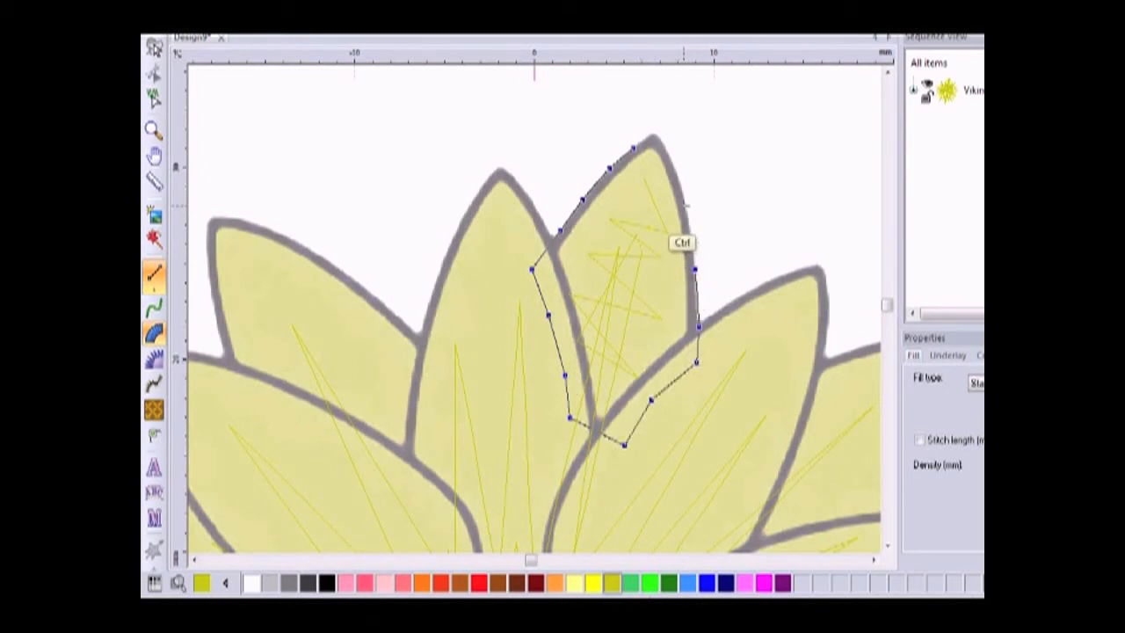
{"action": "left_click", "coordinate": [668, 158]}
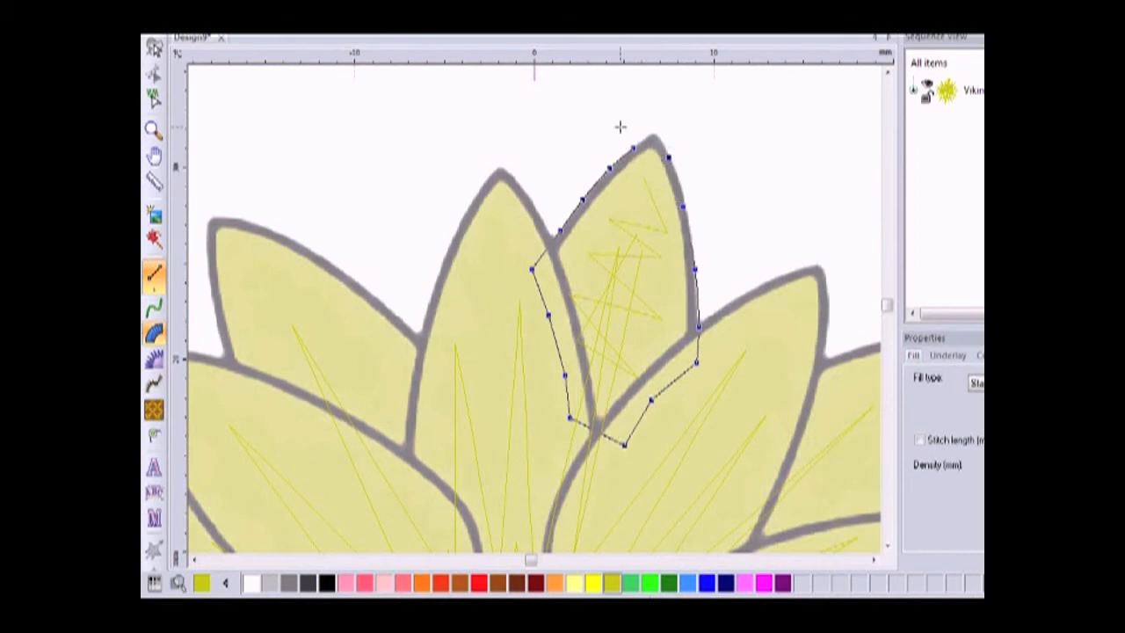
Step: Add three inclination lines across the petal near its tip, middle and base, and generate the satin stitches
{"action": "left_click_drag", "start_coordinate": [677, 178], "coordinate": [607, 161]}
{"action": "left_click_drag", "start_coordinate": [697, 296], "coordinate": [545, 250]}
{"action": "left_click_drag", "start_coordinate": [657, 401], "coordinate": [561, 360]}
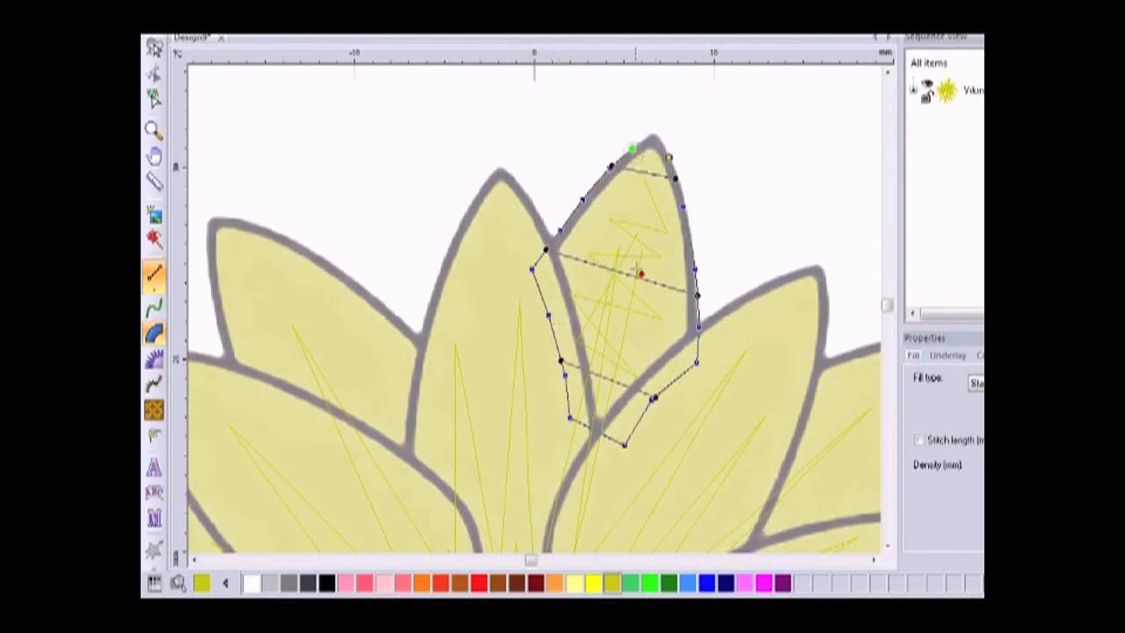
{"action": "key", "text": "Return"}
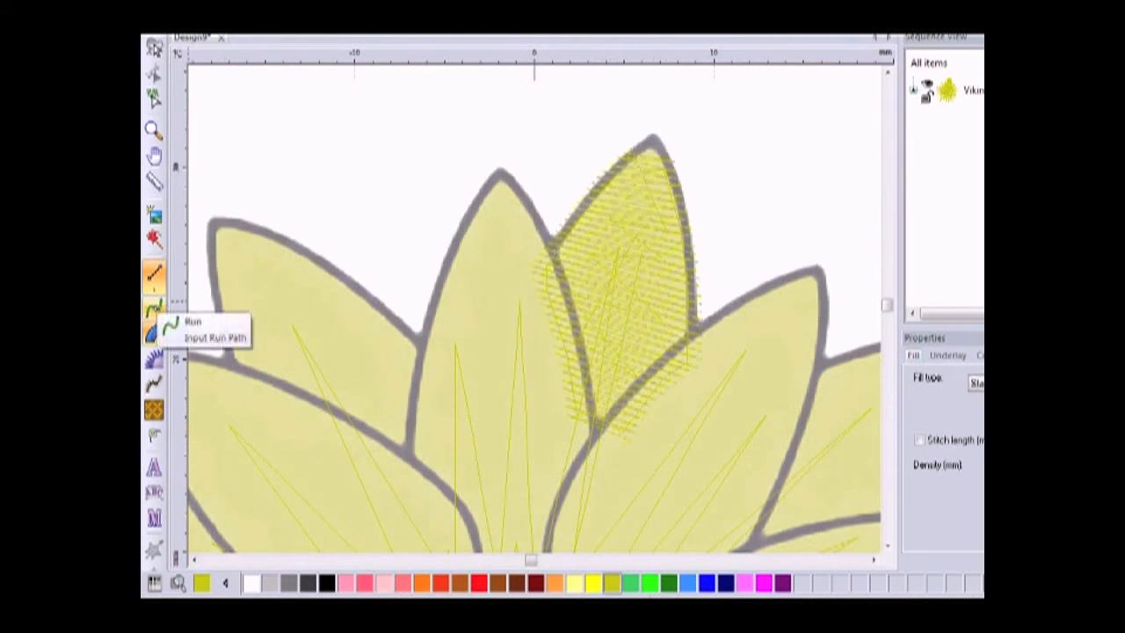
Step: Draw a connecting run path from the filled petal's base across the front petal to the base of the next back petal
{"action": "left_click", "coordinate": [154, 306]}
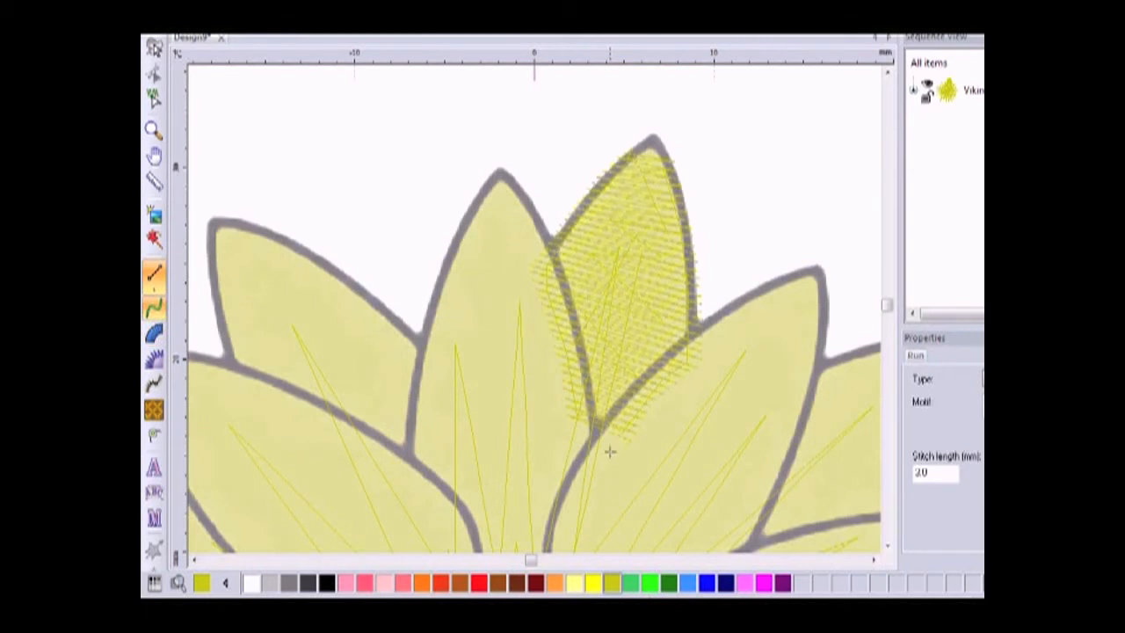
{"action": "left_click", "coordinate": [665, 491]}
{"action": "left_click", "coordinate": [739, 524]}
{"action": "scroll", "coordinate": [724, 523], "scroll_direction": "down", "scroll_amount": 3}
{"action": "scroll", "coordinate": [668, 359], "scroll_direction": "down", "scroll_amount": 1}
{"action": "scroll", "coordinate": [668, 359], "scroll_direction": "right", "scroll_amount": 3}
{"action": "left_click", "coordinate": [643, 346]}
Step: Zigzag the run path through the upper-right back petal from its base to its tip and generate the stitches
{"action": "left_click", "coordinate": [640, 286]}
{"action": "left_click", "coordinate": [695, 328]}
{"action": "left_click", "coordinate": [658, 228]}
{"action": "left_click", "coordinate": [732, 302]}
{"action": "left_click", "coordinate": [694, 199]}
{"action": "left_click", "coordinate": [763, 264]}
{"action": "left_click", "coordinate": [740, 181]}
{"action": "left_click", "coordinate": [784, 227]}
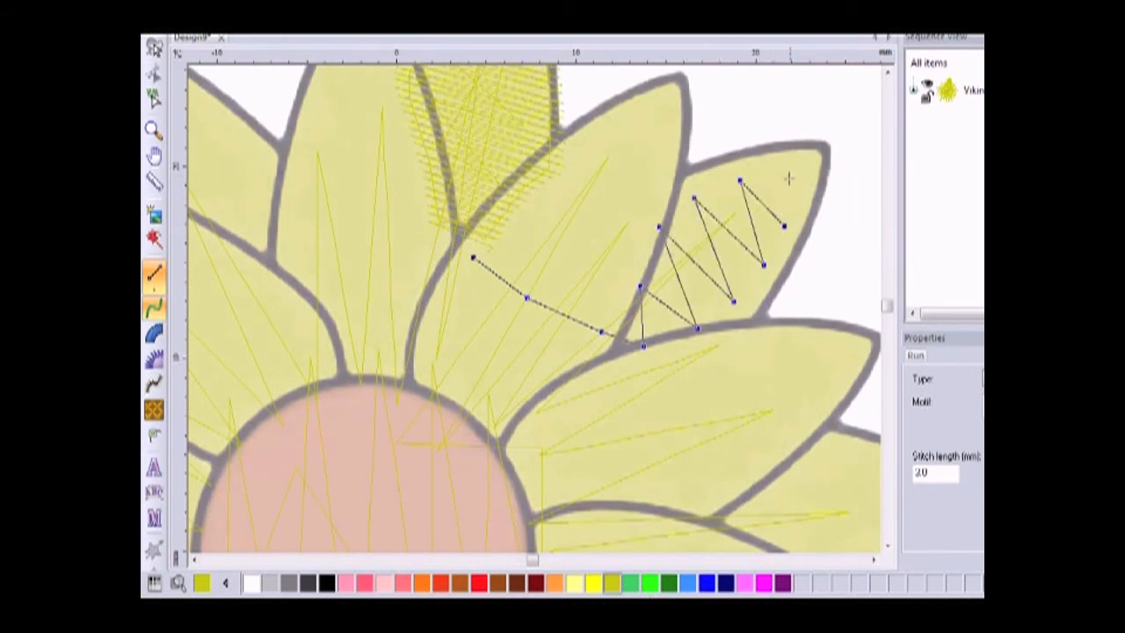
{"action": "left_click", "coordinate": [762, 172]}
{"action": "left_click", "coordinate": [797, 194]}
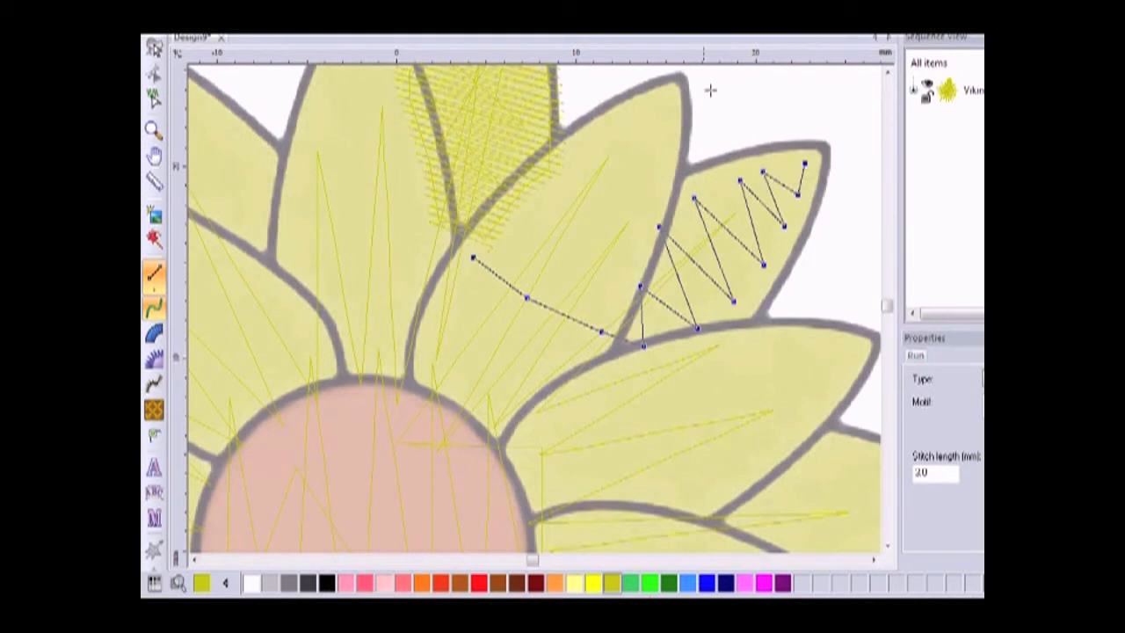
{"action": "right_click", "coordinate": [795, 175]}
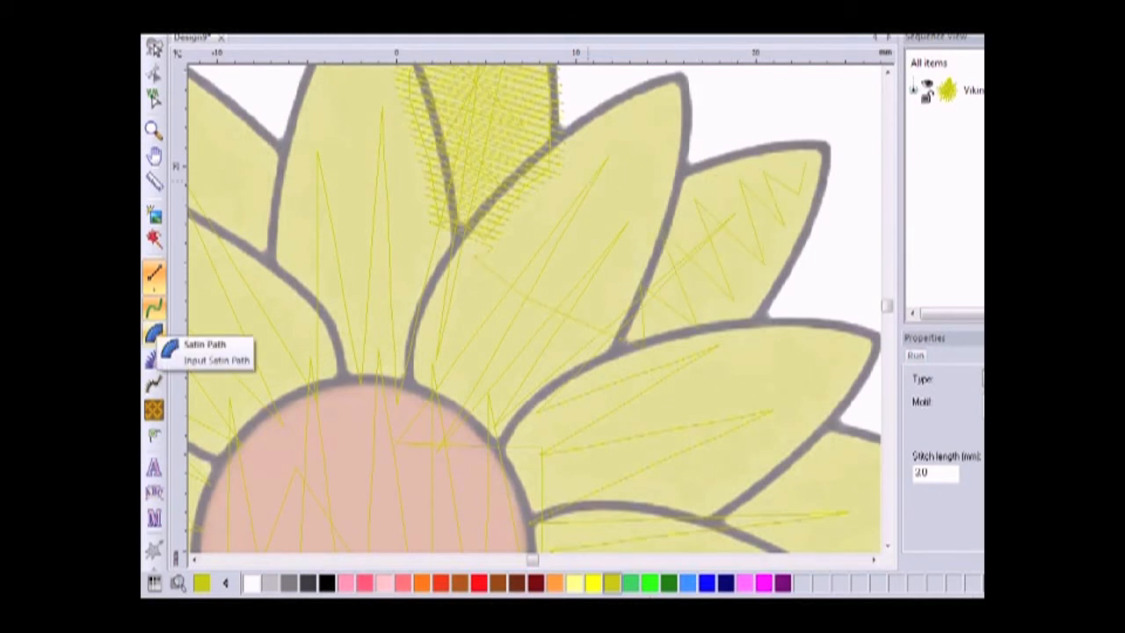
Step: Start a satin path at the upper-right back petal's tip and trace its left edge to the base, overlapping the neighboring front petal
{"action": "left_click", "coordinate": [154, 332]}
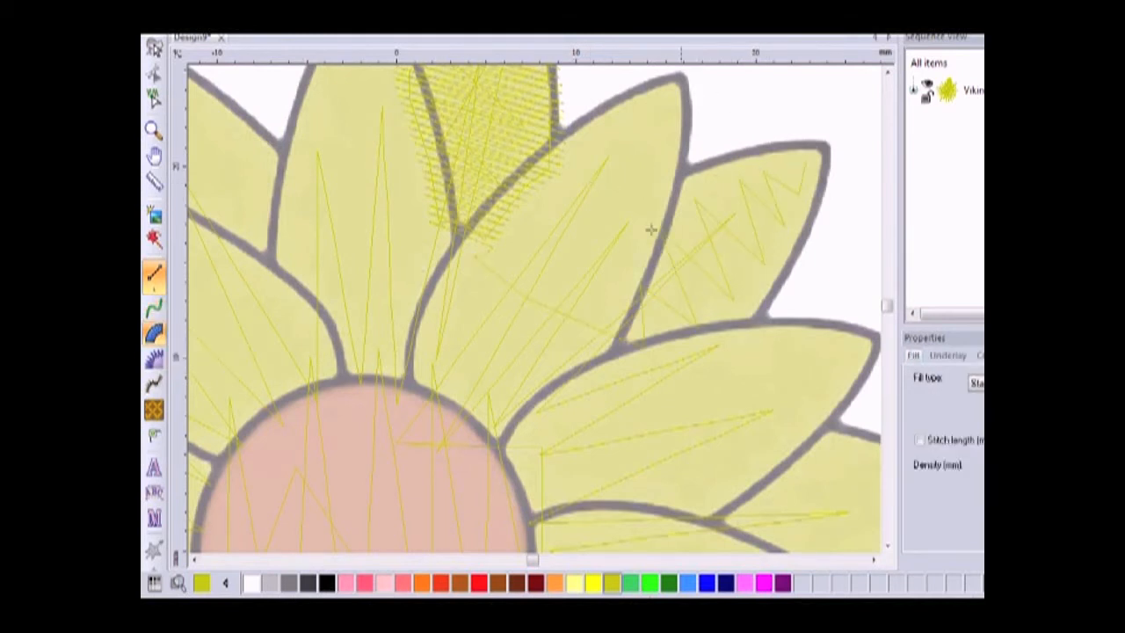
{"action": "left_click", "coordinate": [772, 141]}
{"action": "left_click", "coordinate": [717, 156]}
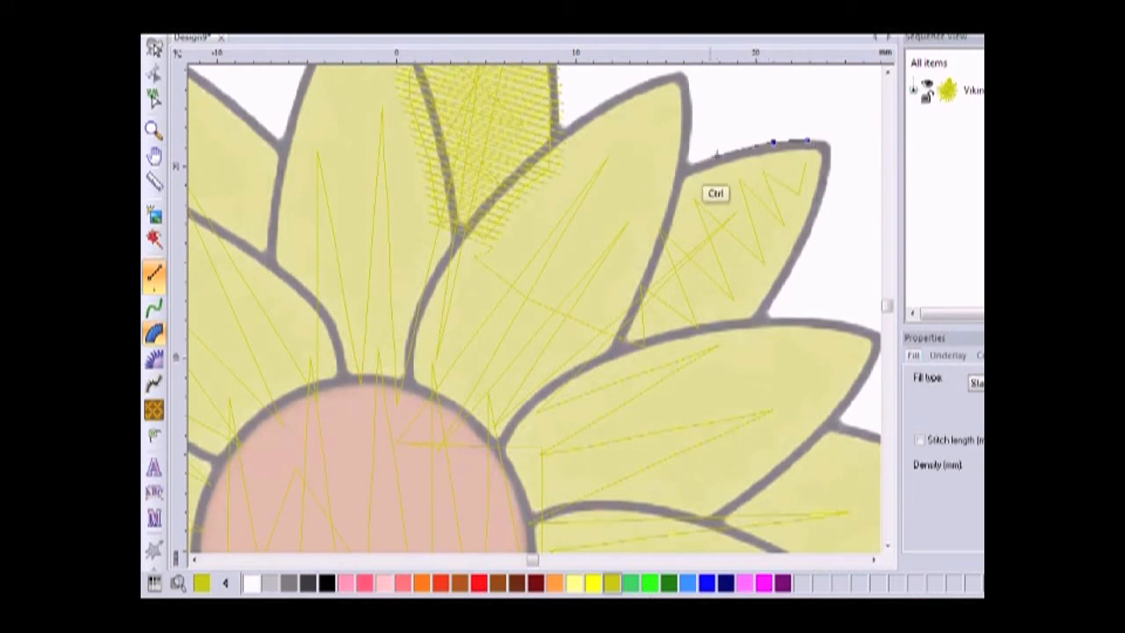
{"action": "left_click", "coordinate": [648, 181]}
{"action": "left_click", "coordinate": [637, 220]}
{"action": "left_click", "coordinate": [613, 279]}
{"action": "left_click", "coordinate": [585, 321]}
Step: Continue the satin outline around the petal's base, overlapping the front petal below, and up its right edge to the tip
{"action": "left_click", "coordinate": [625, 378]}
{"action": "left_click", "coordinate": [681, 367]}
{"action": "left_click", "coordinate": [736, 361]}
{"action": "left_click", "coordinate": [766, 318]}
{"action": "left_click", "coordinate": [793, 270]}
{"action": "left_click", "coordinate": [815, 225]}
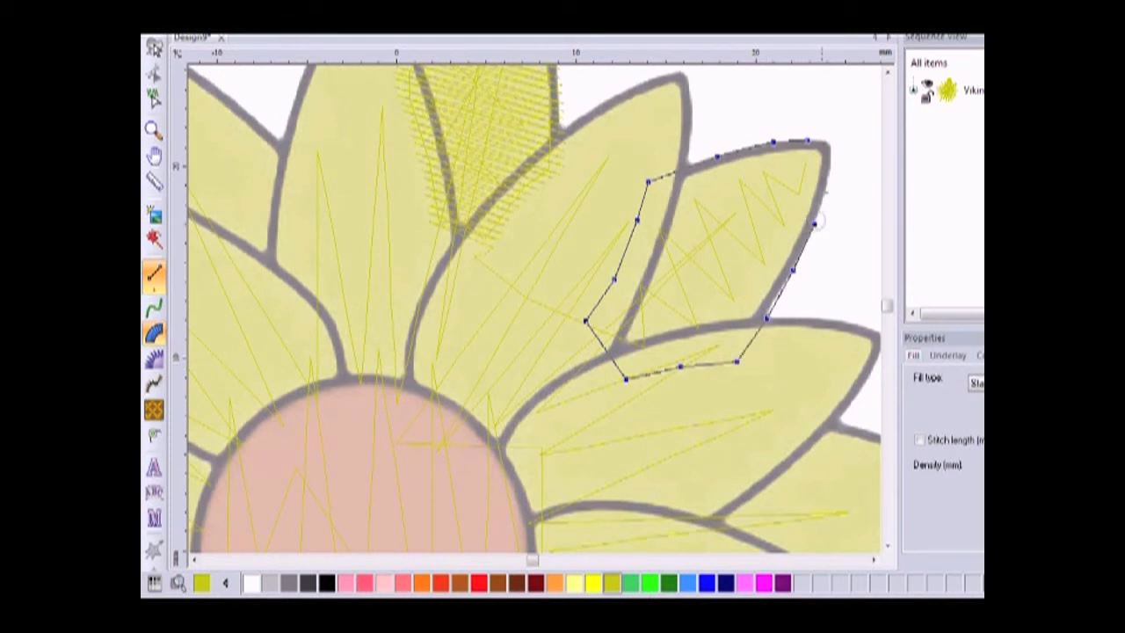
{"action": "left_click", "coordinate": [825, 196]}
Step: Add four inclination lines across the petal, set the entry point at its tip and exit point at its base, and generate the stitches
{"action": "left_click_drag", "start_coordinate": [829, 192], "coordinate": [783, 138]}
{"action": "left_click_drag", "start_coordinate": [787, 286], "coordinate": [686, 165]}
{"action": "left_click_drag", "start_coordinate": [732, 362], "coordinate": [631, 232]}
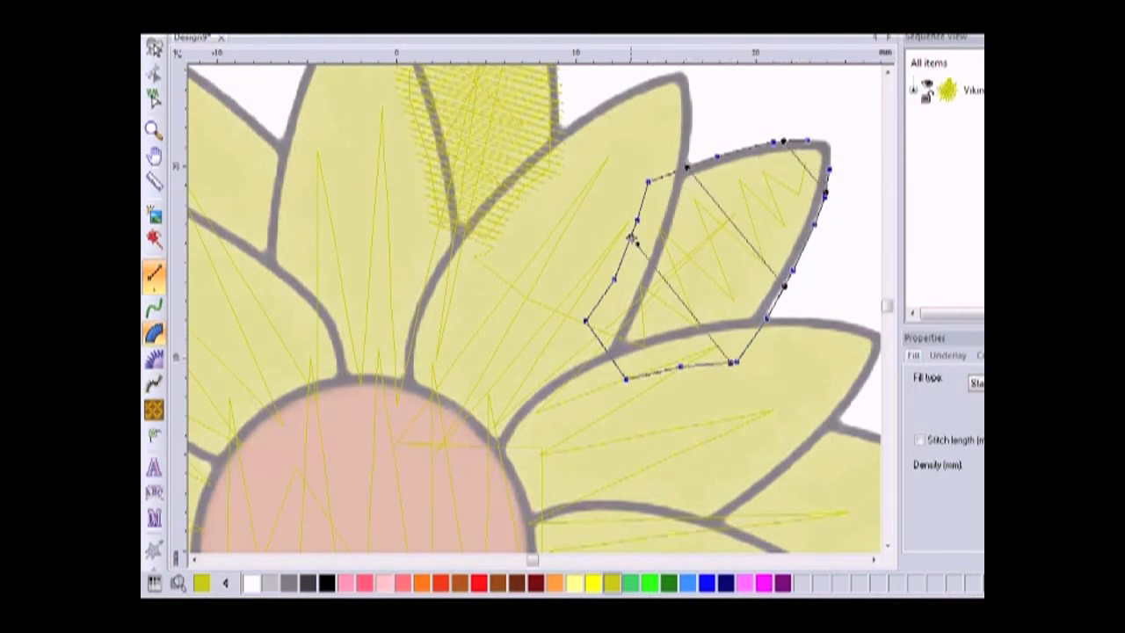
{"action": "left_click_drag", "start_coordinate": [649, 373], "coordinate": [603, 300]}
{"action": "left_click", "coordinate": [828, 170]}
{"action": "left_click", "coordinate": [627, 380]}
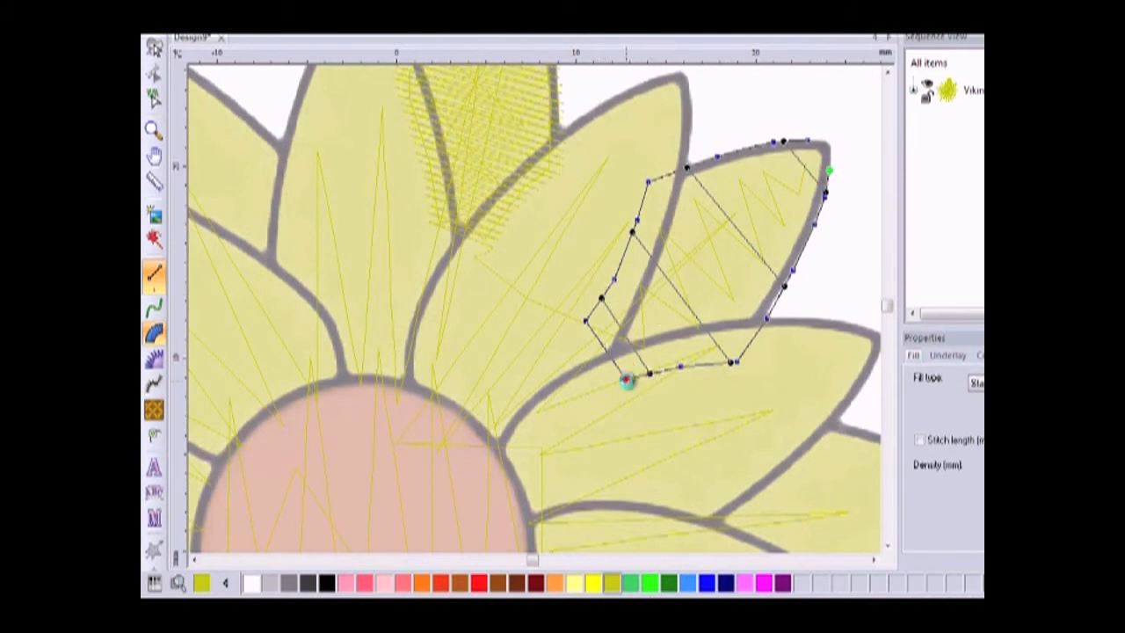
{"action": "key", "text": "Return"}
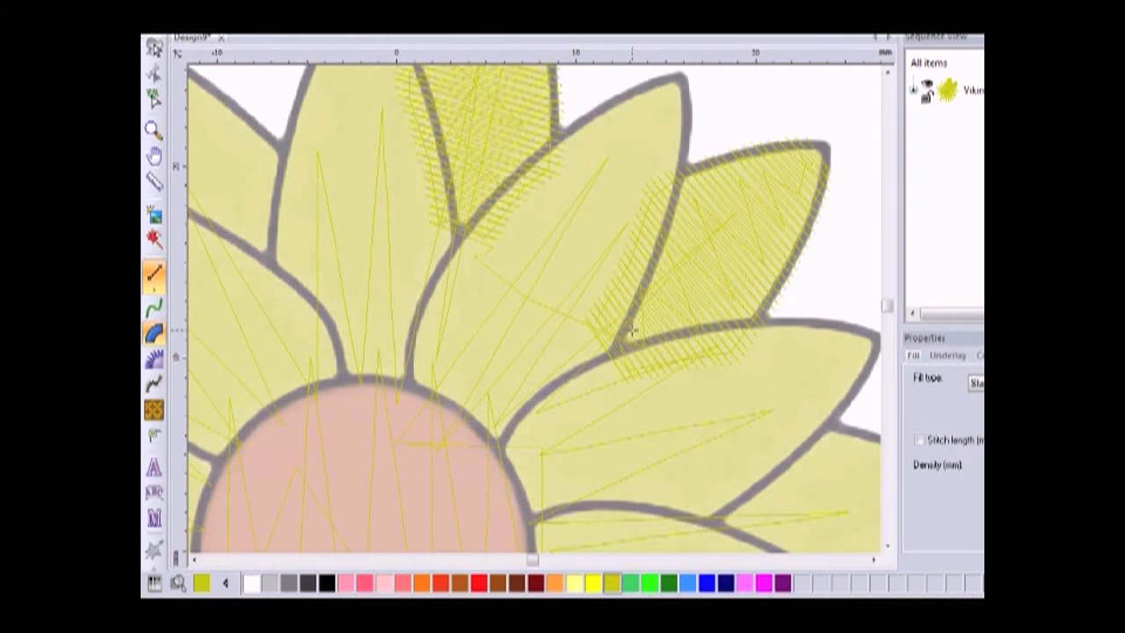
Step: Draw a connecting run path from the filled petal's base across the front petal to the base of the right-hand back petal
{"action": "left_click", "coordinate": [153, 306]}
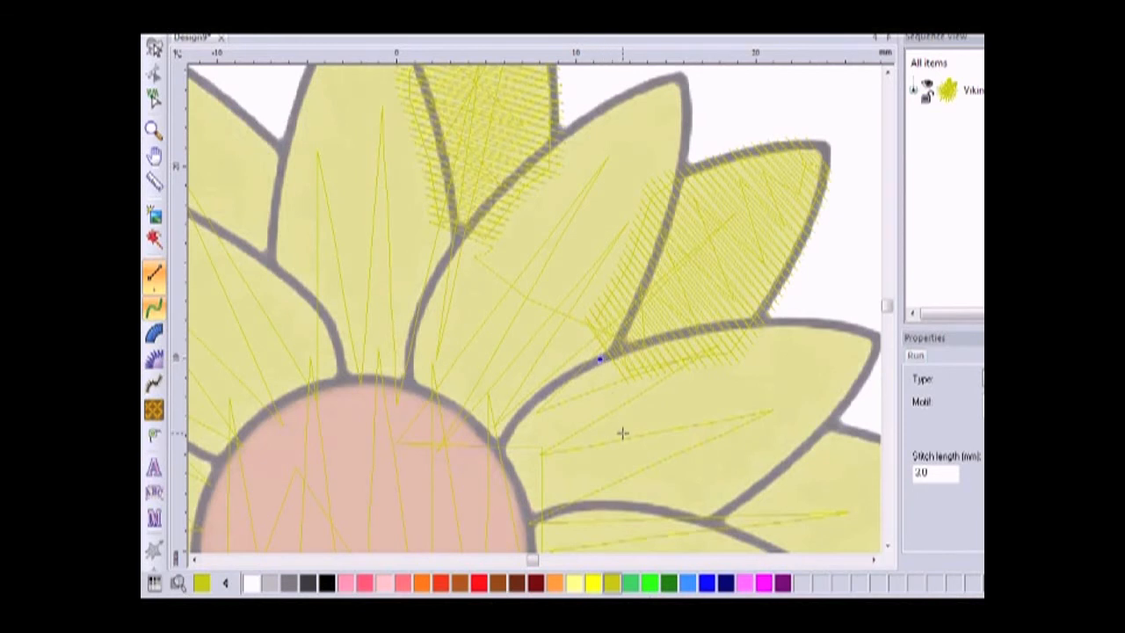
{"action": "scroll", "coordinate": [620, 431], "scroll_direction": "down", "scroll_amount": 3}
{"action": "scroll", "coordinate": [603, 286], "scroll_direction": "right", "scroll_amount": 3}
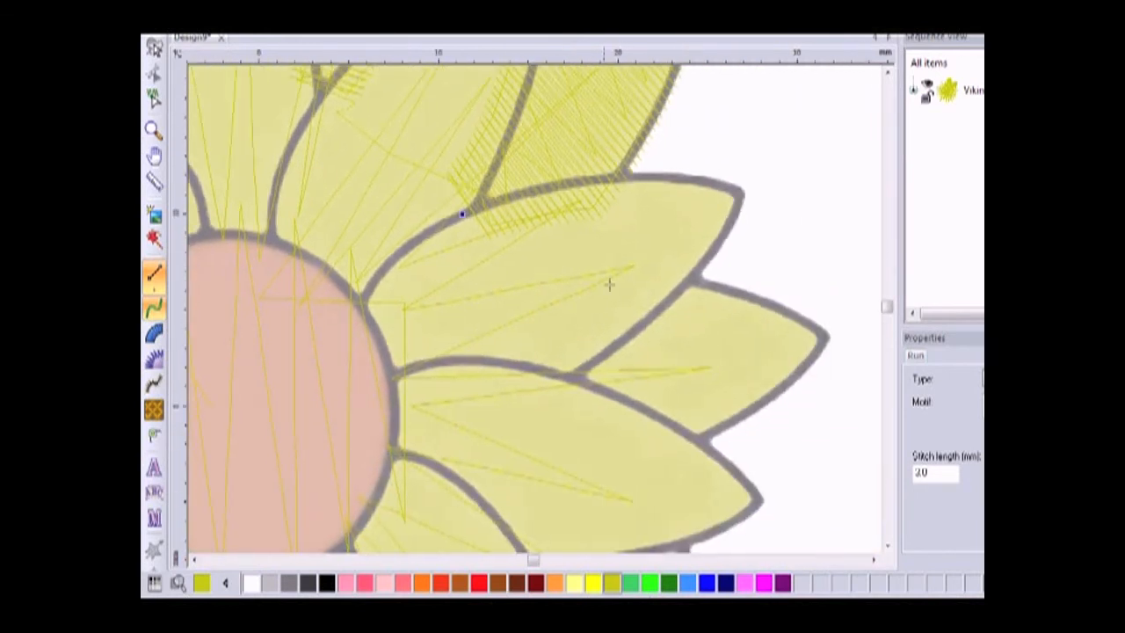
{"action": "left_click", "coordinate": [482, 257]}
{"action": "left_click", "coordinate": [559, 307]}
{"action": "left_click", "coordinate": [563, 373]}
{"action": "left_click", "coordinate": [602, 369]}
Step: Zigzag the run path through the right-hand back petal from its base to its tip and generate the stitches
{"action": "left_click", "coordinate": [630, 339]}
{"action": "left_click", "coordinate": [644, 404]}
{"action": "left_click", "coordinate": [665, 316]}
{"action": "left_click", "coordinate": [702, 416]}
{"action": "left_click", "coordinate": [705, 311]}
{"action": "left_click", "coordinate": [736, 390]}
{"action": "left_click", "coordinate": [748, 326]}
{"action": "left_click", "coordinate": [771, 367]}
{"action": "left_click", "coordinate": [784, 331]}
{"action": "left_click", "coordinate": [804, 341]}
{"action": "right_click", "coordinate": [797, 343]}
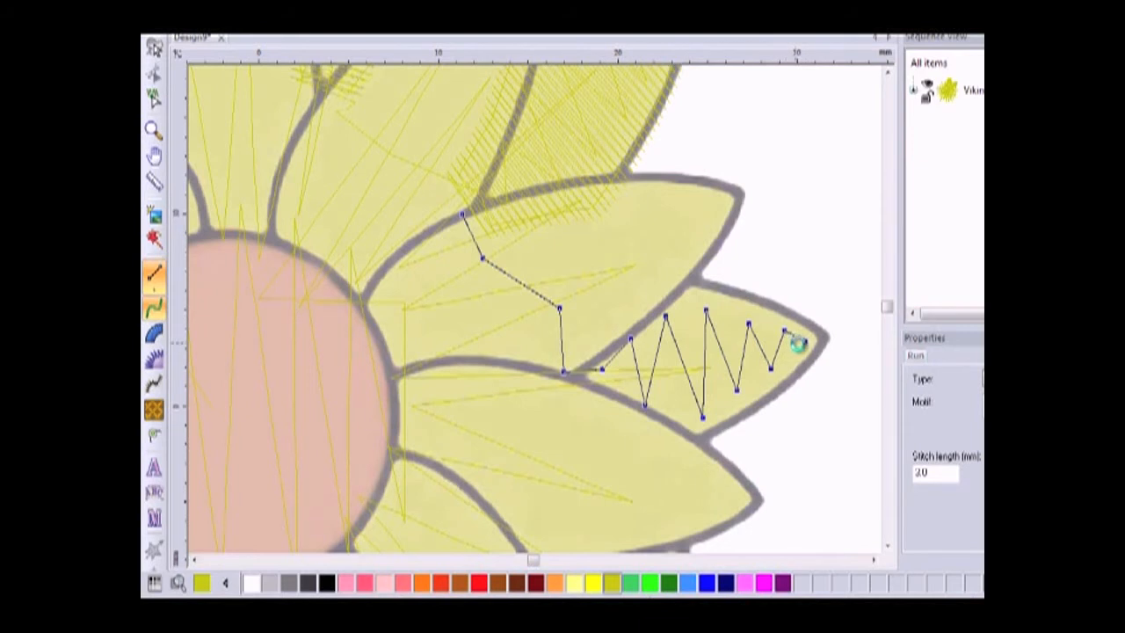
Step: Start a satin path at the right-hand back petal's tip and trace its upper edge to the base, overlapping the front petal above
{"action": "left_click", "coordinate": [154, 332]}
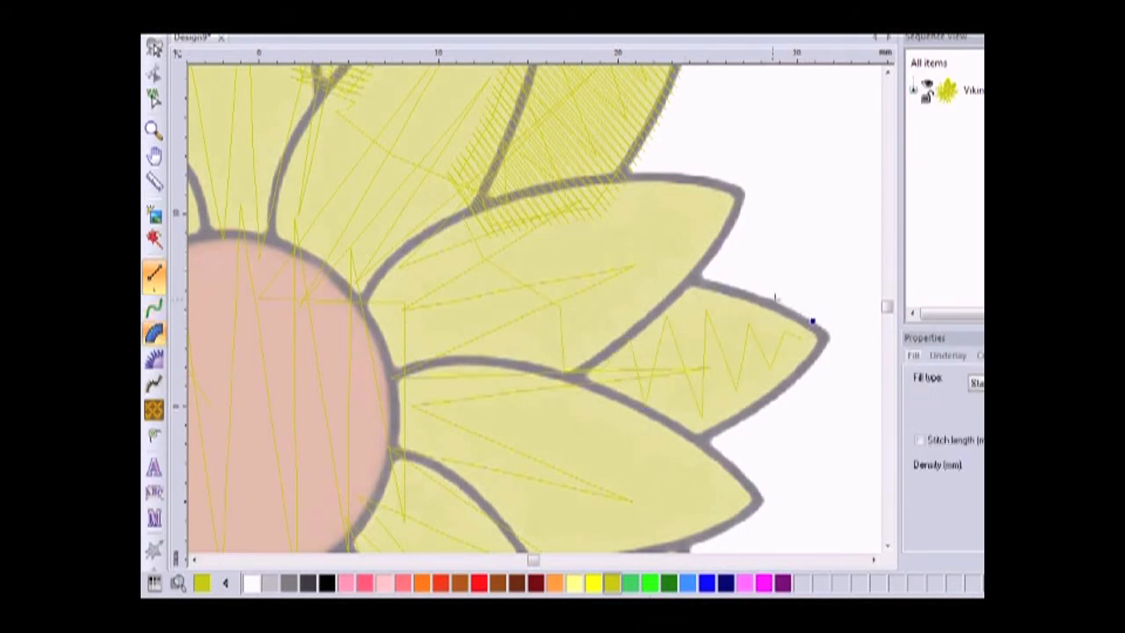
{"action": "left_click", "coordinate": [736, 287], "text": "ctrl"}
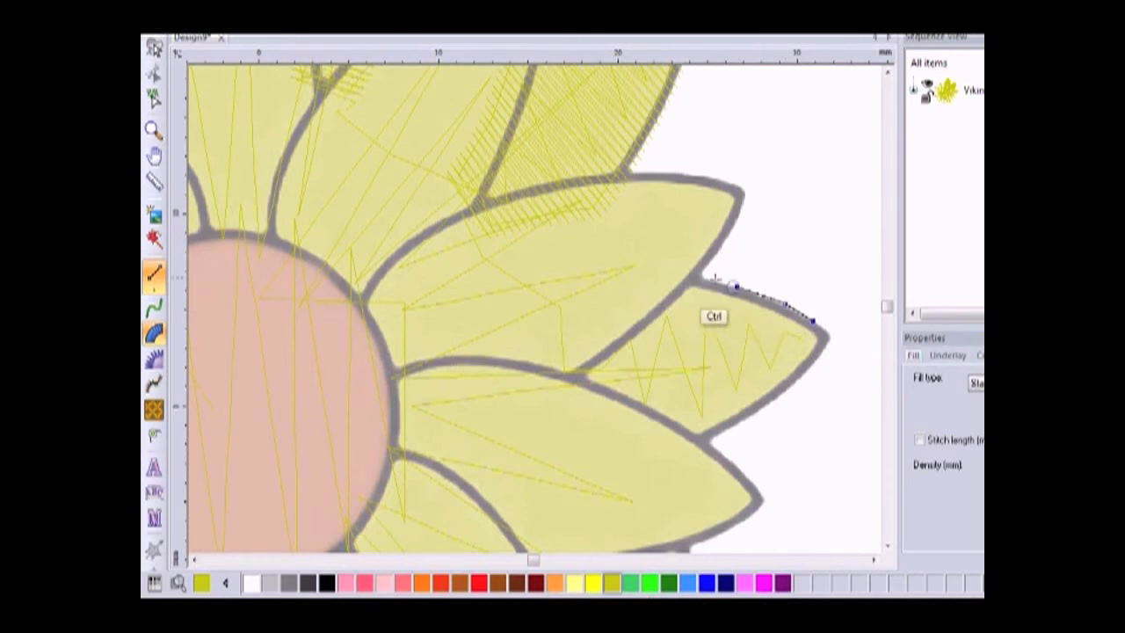
{"action": "left_click", "coordinate": [666, 268], "text": "ctrl"}
{"action": "left_click", "coordinate": [636, 287]}
{"action": "left_click", "coordinate": [587, 333]}
{"action": "left_click", "coordinate": [558, 339]}
Step: Continue the satin outline over the front petal below the base and along the back petal's lower edge to its tip
{"action": "left_click", "coordinate": [564, 401]}
{"action": "left_click", "coordinate": [609, 424]}
{"action": "left_click", "coordinate": [645, 447]}
{"action": "left_click", "coordinate": [671, 460]}
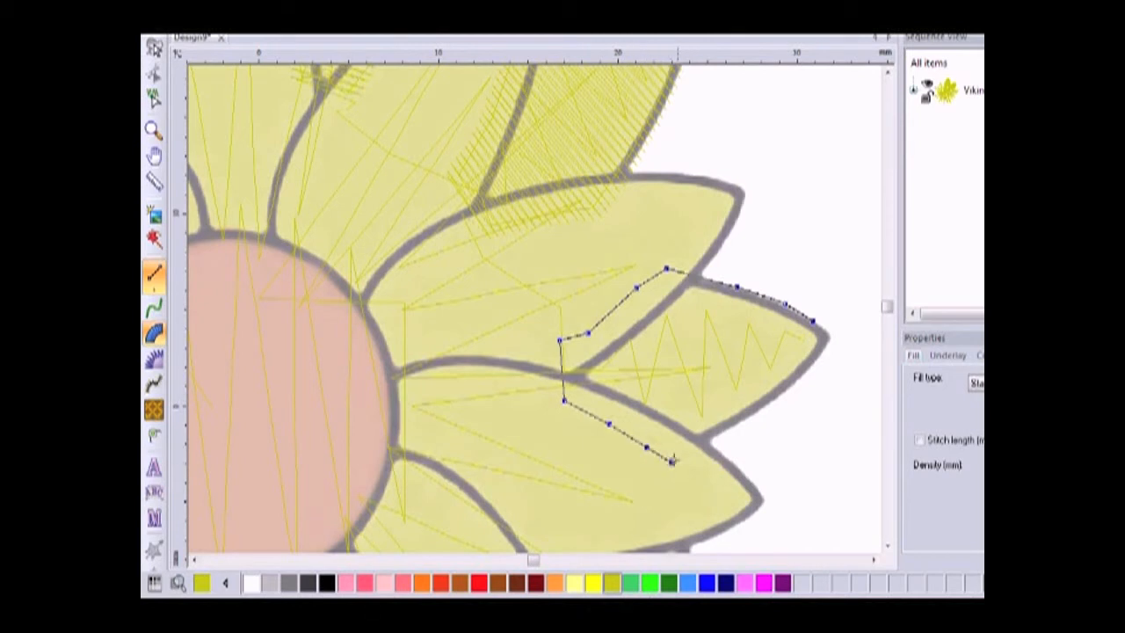
{"action": "left_click", "coordinate": [705, 442]}
{"action": "left_click", "coordinate": [749, 415]}
{"action": "left_click", "coordinate": [793, 386]}
{"action": "left_click", "coordinate": [821, 354]}
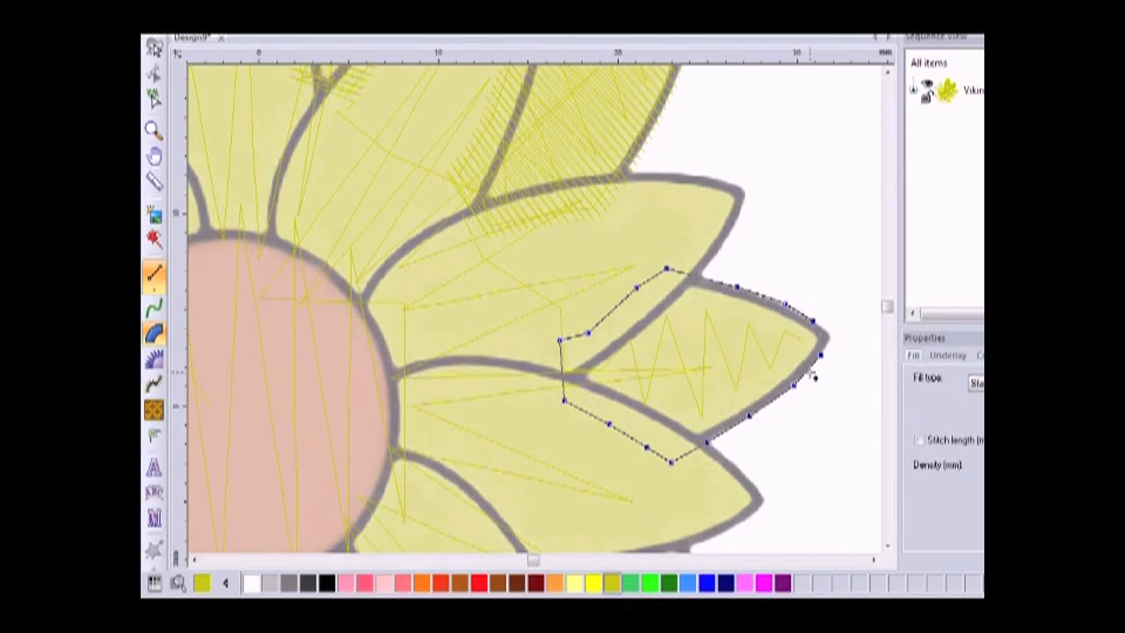
Step: Add three inclination lines across the right-hand back petal, set its entry and exit points, and generate the satin stitches
{"action": "left_click", "coordinate": [809, 370]}
{"action": "left_click", "coordinate": [787, 305]}
{"action": "left_click", "coordinate": [730, 428]}
{"action": "left_click", "coordinate": [681, 274]}
{"action": "left_click", "coordinate": [630, 437]}
{"action": "left_click", "coordinate": [612, 310]}
{"action": "left_click", "coordinate": [821, 356]}
{"action": "left_click", "coordinate": [562, 404]}
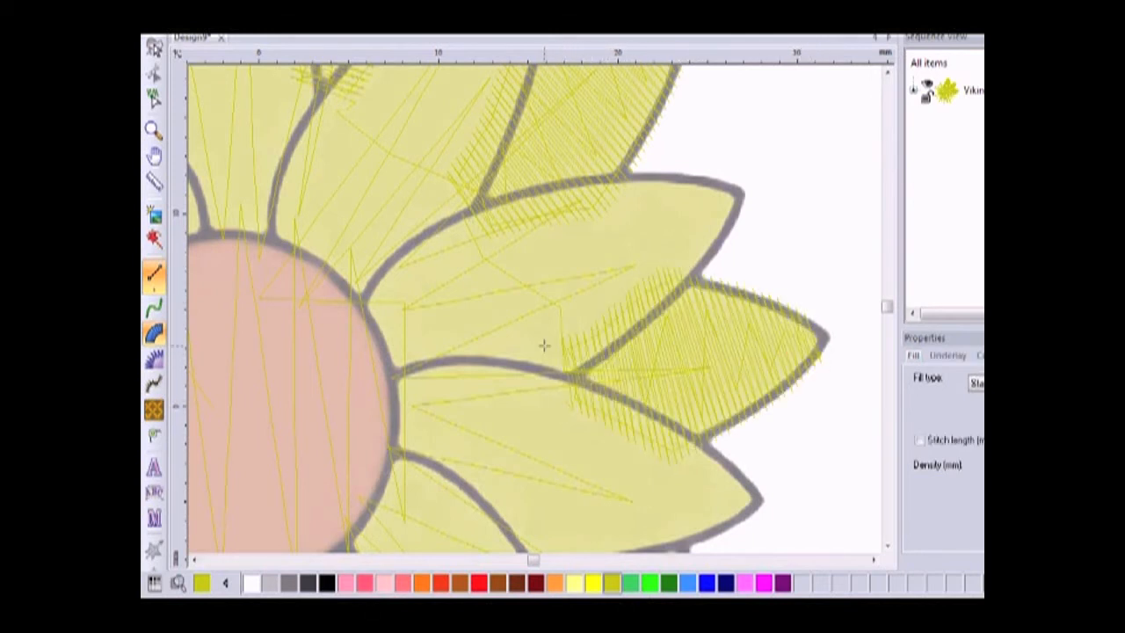
Step: Draw a connecting run path from the right-hand back petal's base across the front petal below to the lower-right back petal's base
{"action": "left_click", "coordinate": [154, 306]}
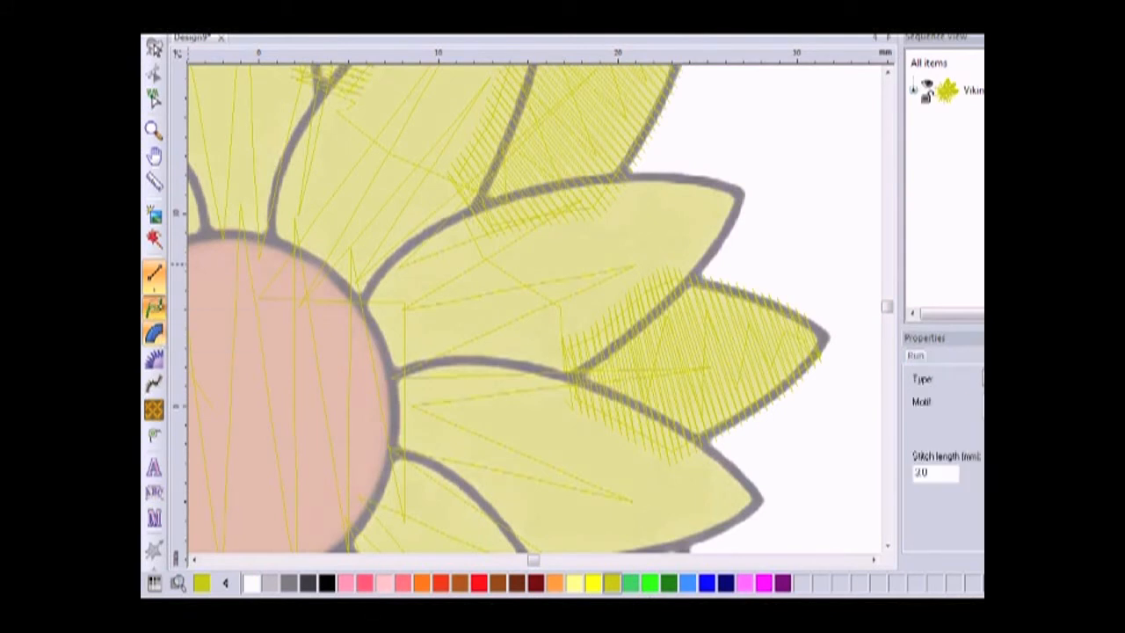
{"action": "scroll", "coordinate": [580, 422], "scroll_direction": "down", "scroll_amount": 2}
{"action": "scroll", "coordinate": [567, 421], "scroll_direction": "down", "scroll_amount": 3}
{"action": "left_click", "coordinate": [561, 233]}
{"action": "left_click", "coordinate": [514, 272]}
{"action": "left_click", "coordinate": [541, 351]}
{"action": "left_click", "coordinate": [541, 403]}
Step: Zigzag the run path through the lower-right back petal from its base to its tip and generate the stitches
{"action": "left_click", "coordinate": [591, 354]}
{"action": "left_click", "coordinate": [573, 445]}
{"action": "left_click", "coordinate": [632, 367]}
{"action": "left_click", "coordinate": [617, 467]}
{"action": "left_click", "coordinate": [673, 387]}
{"action": "left_click", "coordinate": [661, 475]}
{"action": "left_click", "coordinate": [700, 416]}
{"action": "left_click", "coordinate": [704, 474]}
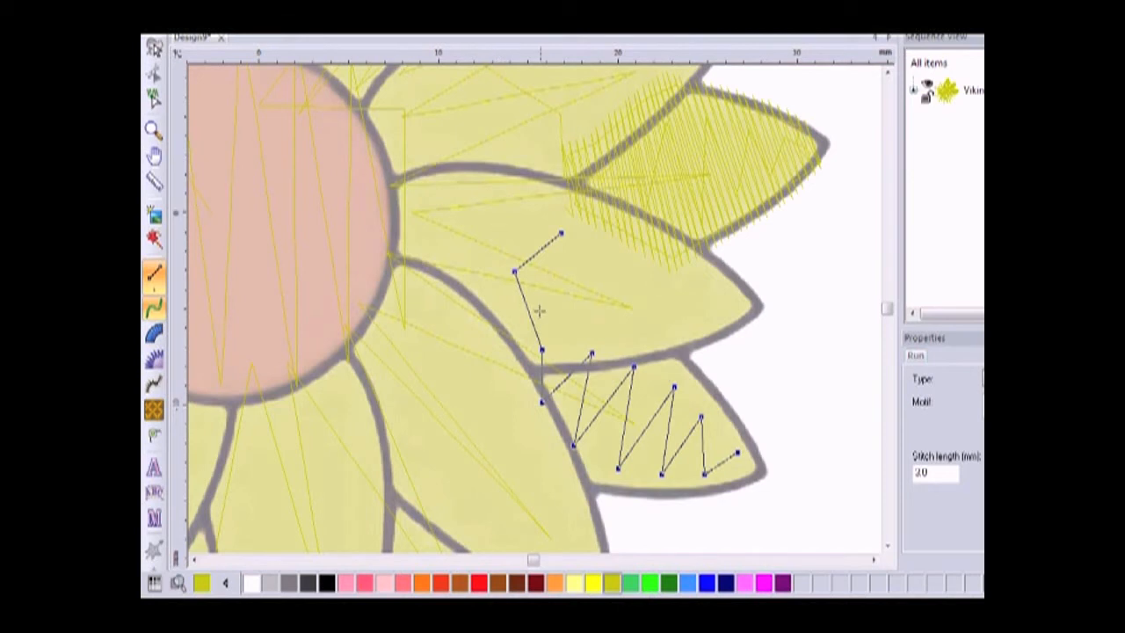
{"action": "right_click", "coordinate": [731, 461]}
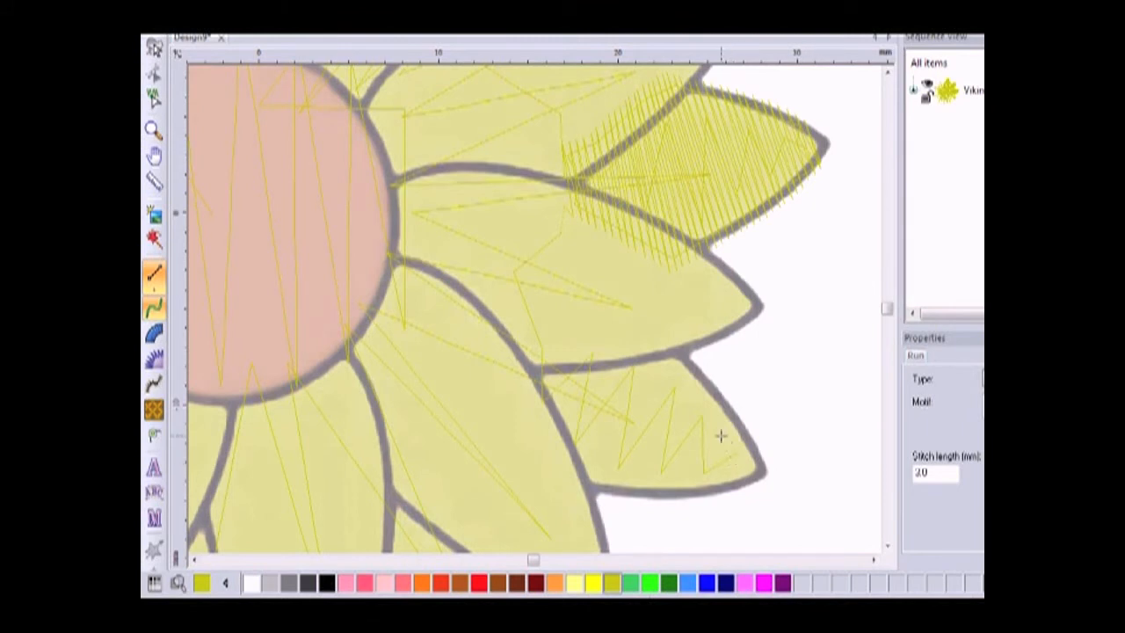
Step: Start a satin path at the lower-right back petal's tip and trace its upper side to the base, overlapping the front petal above
{"action": "left_click", "coordinate": [153, 332]}
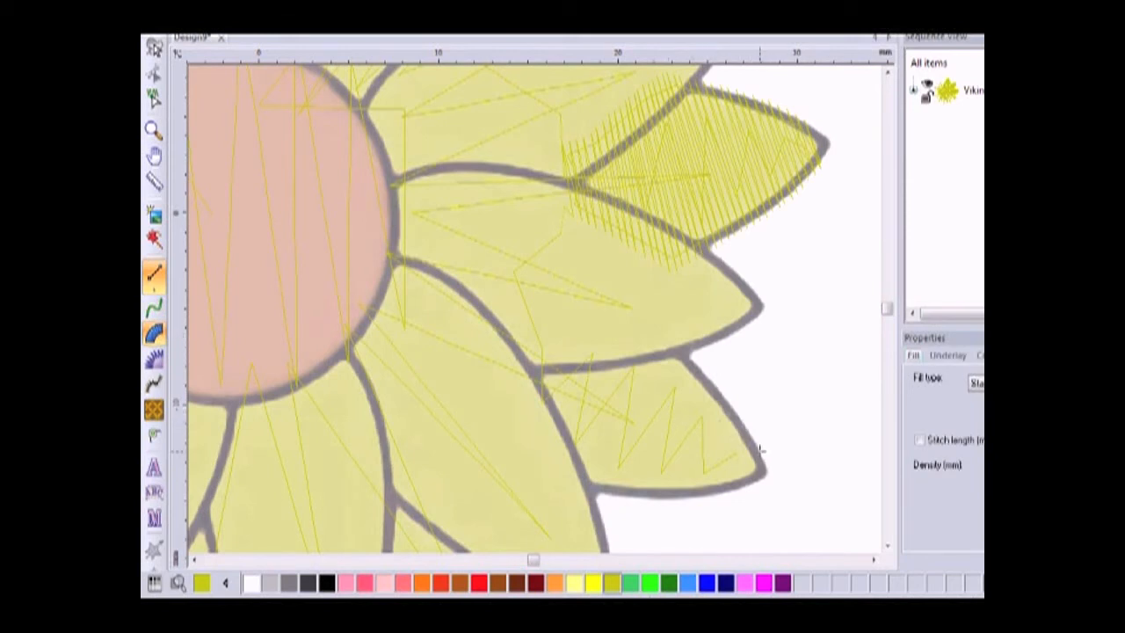
{"action": "left_click", "coordinate": [740, 417]}
{"action": "left_click", "coordinate": [702, 369]}
{"action": "left_click", "coordinate": [662, 325]}
{"action": "left_click", "coordinate": [630, 335]}
{"action": "left_click", "coordinate": [563, 334]}
{"action": "left_click", "coordinate": [538, 336]}
Step: Continue the satin outline around the lower-right petal's base, overlapping the front petal on its left, and along its lower edge to the tip
{"action": "left_click", "coordinate": [511, 384]}
{"action": "left_click", "coordinate": [531, 427]}
{"action": "left_click", "coordinate": [552, 482]}
{"action": "left_click", "coordinate": [595, 495]}
{"action": "left_click", "coordinate": [646, 498]}
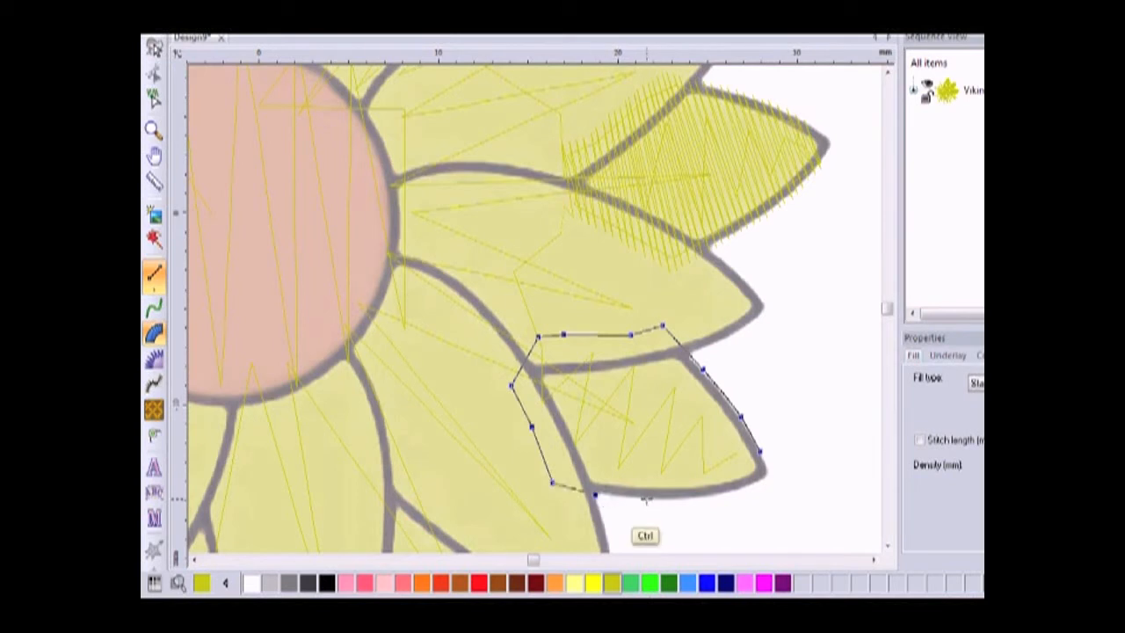
{"action": "left_click", "coordinate": [700, 494]}
{"action": "left_click", "coordinate": [751, 482]}
Step: Add three inclination lines across the lower-right back petal, set its entry and exit points, and generate the satin stitches
{"action": "left_click", "coordinate": [745, 422]}
{"action": "left_click", "coordinate": [722, 490]}
{"action": "left_click", "coordinate": [684, 348]}
{"action": "left_click", "coordinate": [625, 498]}
{"action": "left_click", "coordinate": [581, 334]}
{"action": "left_click", "coordinate": [535, 437]}
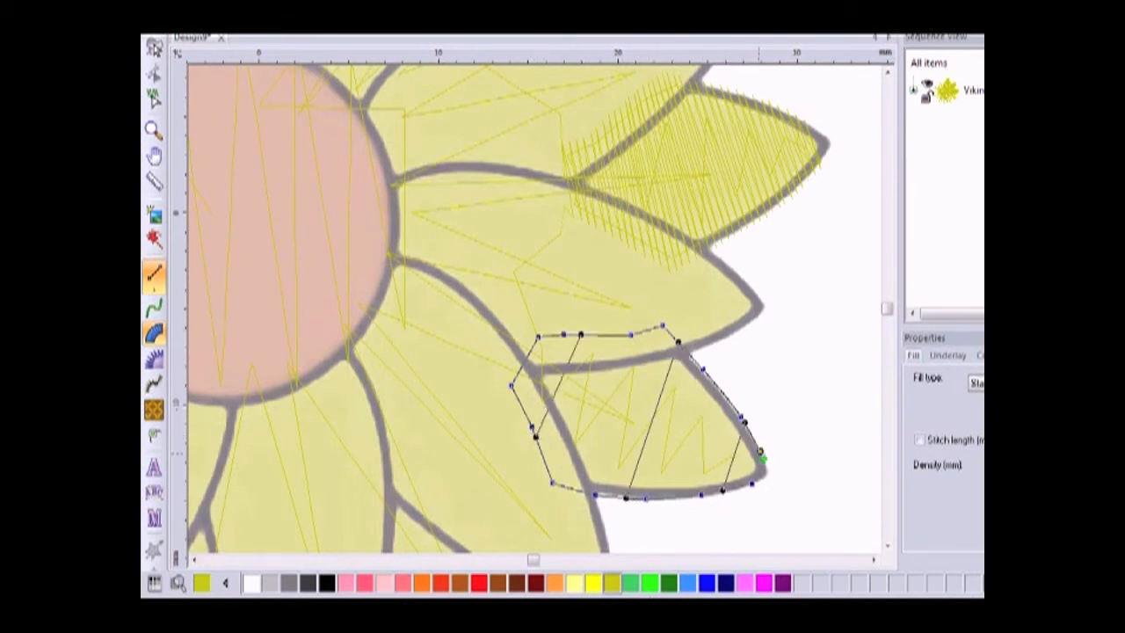
{"action": "left_click", "coordinate": [510, 389]}
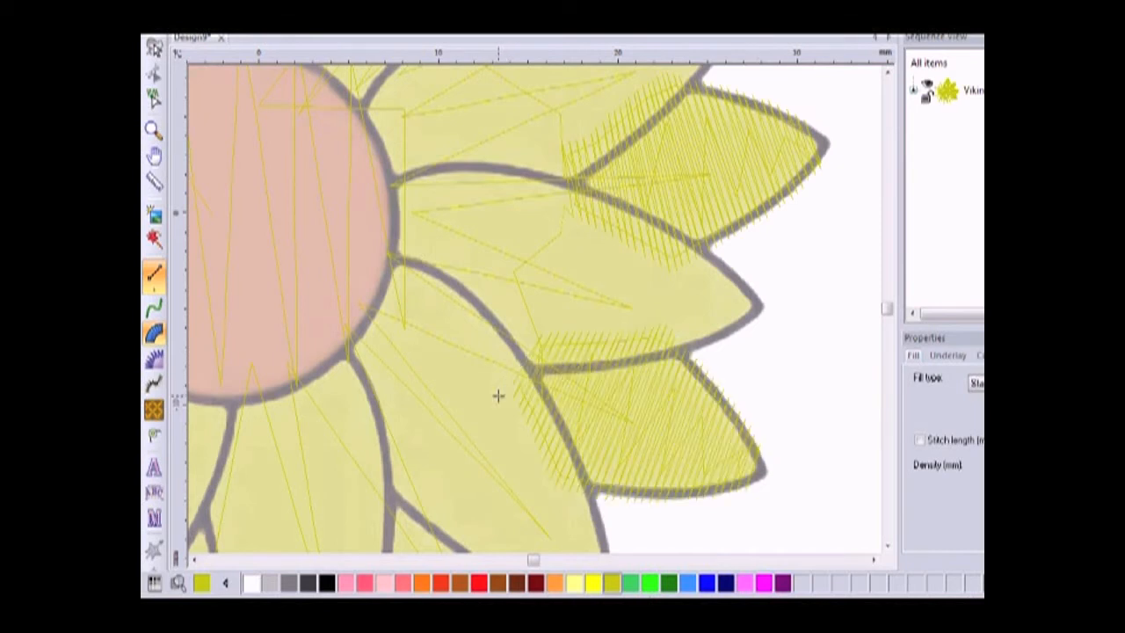
Step: Draw a connecting run path from the filled lower-right petal across the adjacent front petal to the base of the next back petal clockwise
{"action": "left_click", "coordinate": [155, 307]}
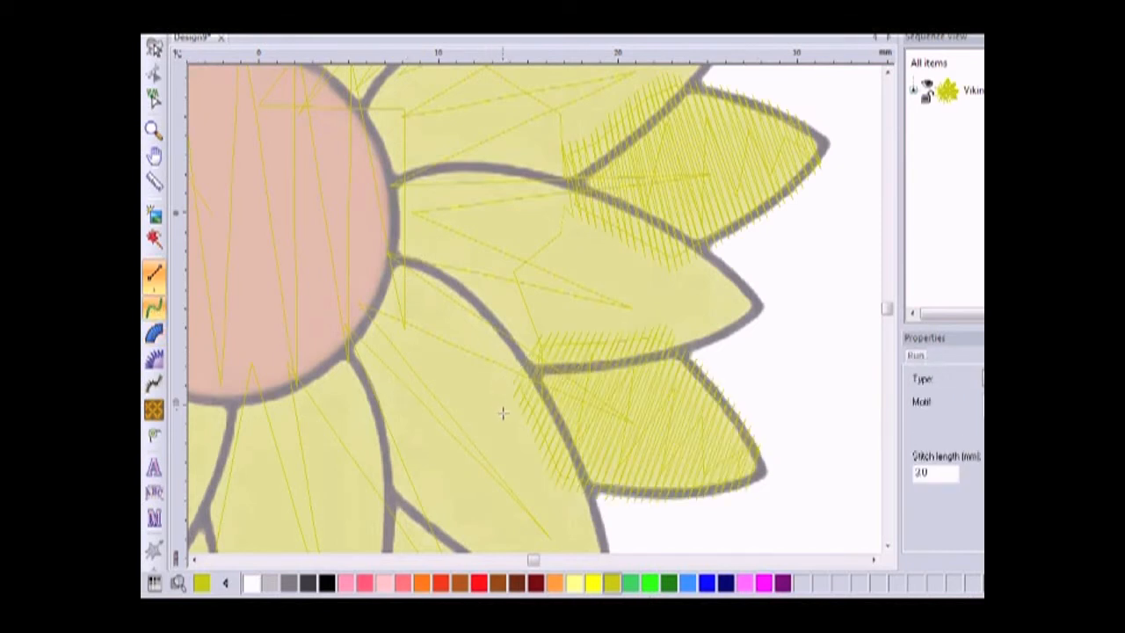
{"action": "scroll", "coordinate": [502, 413], "scroll_direction": "down", "scroll_amount": 3}
{"action": "left_click", "coordinate": [501, 211]}
{"action": "left_click", "coordinate": [464, 247]}
{"action": "left_click", "coordinate": [482, 288]}
{"action": "left_click", "coordinate": [389, 311]}
{"action": "left_click", "coordinate": [383, 344]}
Step: Zigzag the run path down through this back petal from its base to its tip and generate the stitches
{"action": "left_click", "coordinate": [451, 334]}
{"action": "left_click", "coordinate": [385, 402]}
{"action": "left_click", "coordinate": [479, 373]}
{"action": "left_click", "coordinate": [415, 442]}
{"action": "left_click", "coordinate": [508, 417]}
{"action": "left_click", "coordinate": [444, 480]}
{"action": "left_click", "coordinate": [515, 472]}
{"action": "left_click", "coordinate": [485, 519]}
{"action": "left_click", "coordinate": [513, 519]}
{"action": "scroll", "coordinate": [505, 511], "scroll_direction": "down", "scroll_amount": 1}
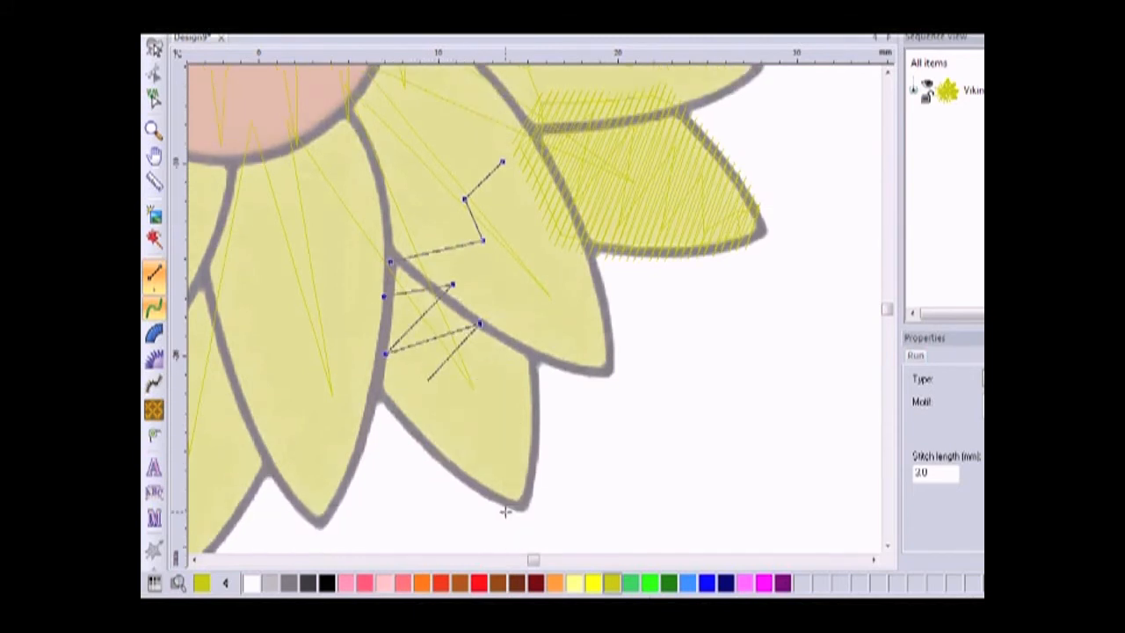
{"action": "scroll", "coordinate": [505, 511], "scroll_direction": "down", "scroll_amount": 1}
{"action": "key", "text": "Return"}
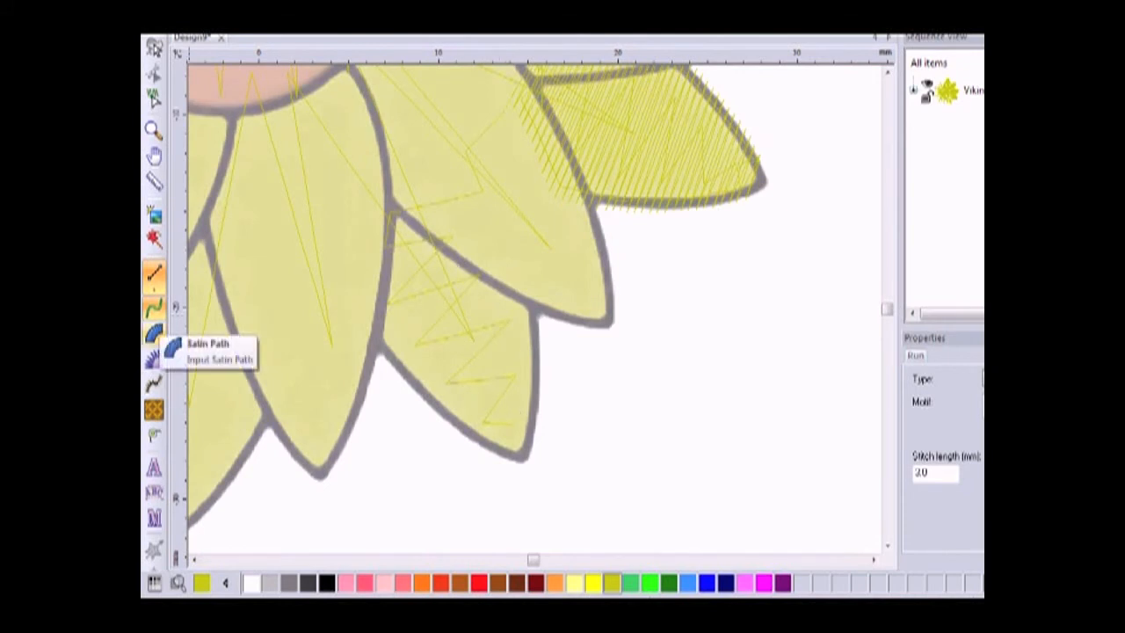
Step: Start a satin path at this back petal's tip and trace its right side up to the base, overlapping the front petal above
{"action": "left_click", "coordinate": [155, 332]}
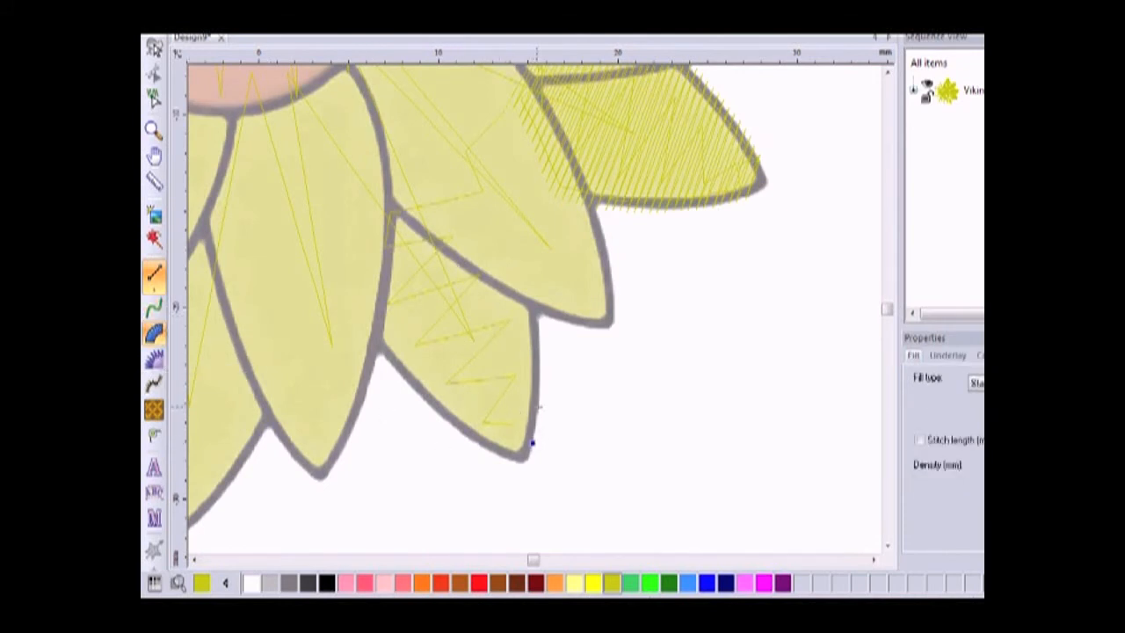
{"action": "left_click", "coordinate": [538, 411]}
{"action": "left_click", "coordinate": [539, 345]}
{"action": "left_click", "coordinate": [534, 278]}
{"action": "left_click", "coordinate": [489, 249]}
{"action": "left_click", "coordinate": [414, 180]}
Step: Continue the satin outline over the front petal left of the base and along the back petal's lower-left edge to its tip
{"action": "left_click", "coordinate": [368, 197]}
{"action": "left_click", "coordinate": [358, 233]}
{"action": "left_click", "coordinate": [344, 313]}
{"action": "left_click", "coordinate": [409, 384], "text": "ctrl"}
{"action": "left_click", "coordinate": [453, 424], "text": "ctrl"}
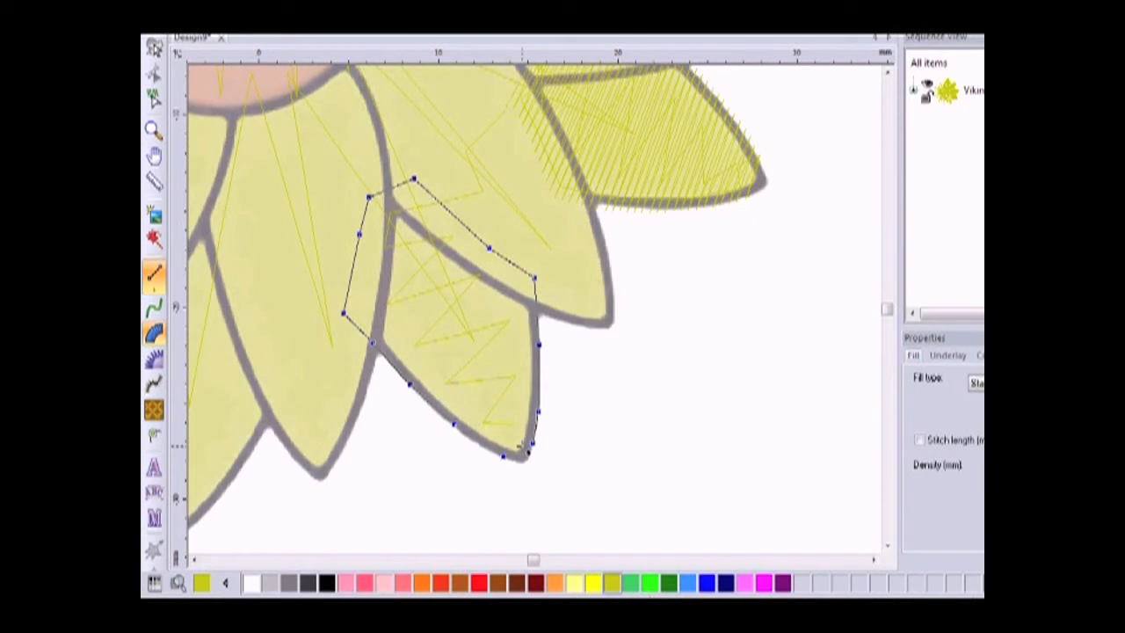
Step: Add three inclination lines across the petal near its tip, middle and base, set the exit point at the base, and generate the stitches
{"action": "left_click", "coordinate": [537, 411]}
{"action": "left_click", "coordinate": [474, 438]}
{"action": "left_click", "coordinate": [537, 309]}
{"action": "left_click", "coordinate": [401, 375]}
{"action": "left_click", "coordinate": [449, 211]}
{"action": "left_click", "coordinate": [354, 253]}
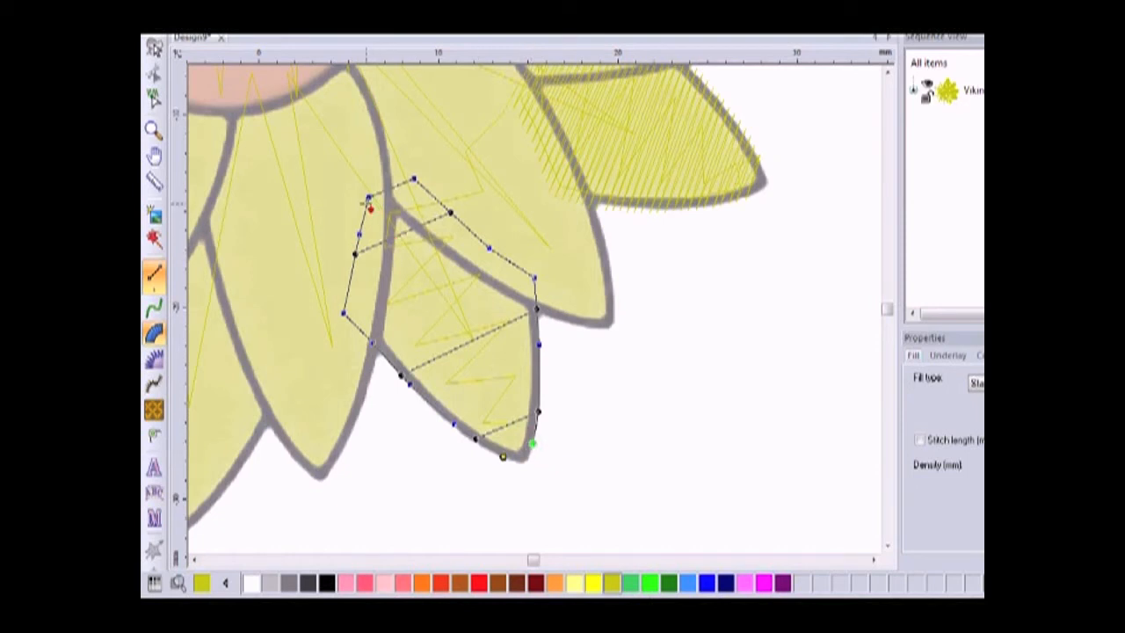
{"action": "left_click", "coordinate": [369, 199]}
Step: Draw a connecting run path from the filled petal's base across the bottom front petal to the base of the bottom back petal
{"action": "key", "text": "Left"}
{"action": "key", "text": "Left"}
{"action": "key", "text": "Left"}
{"action": "key", "text": "Left"}
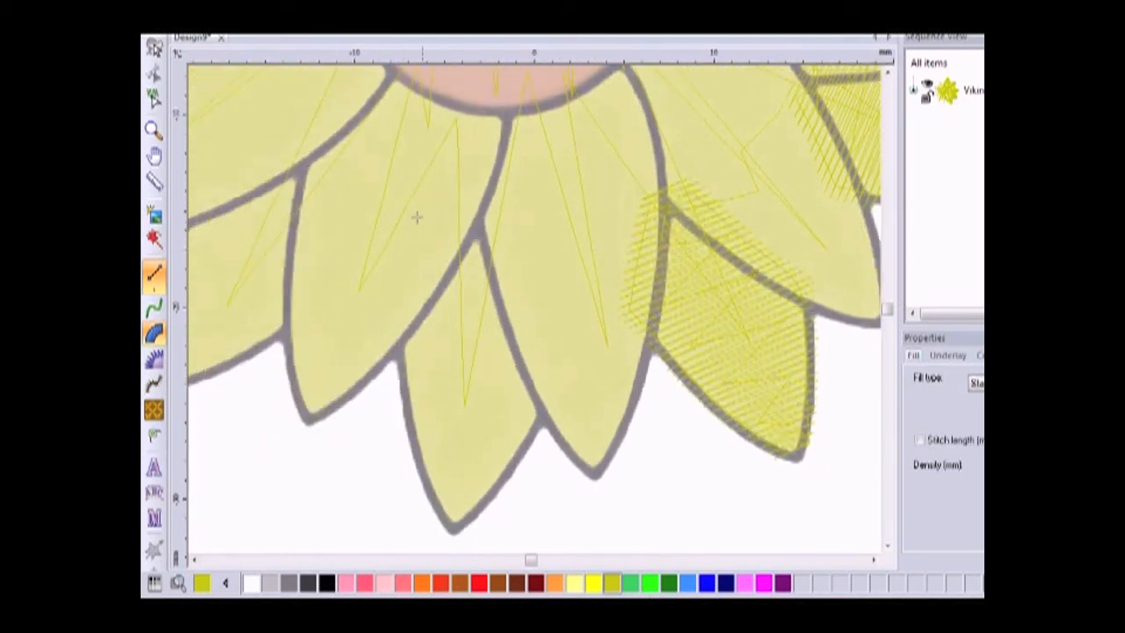
{"action": "left_click", "coordinate": [154, 304]}
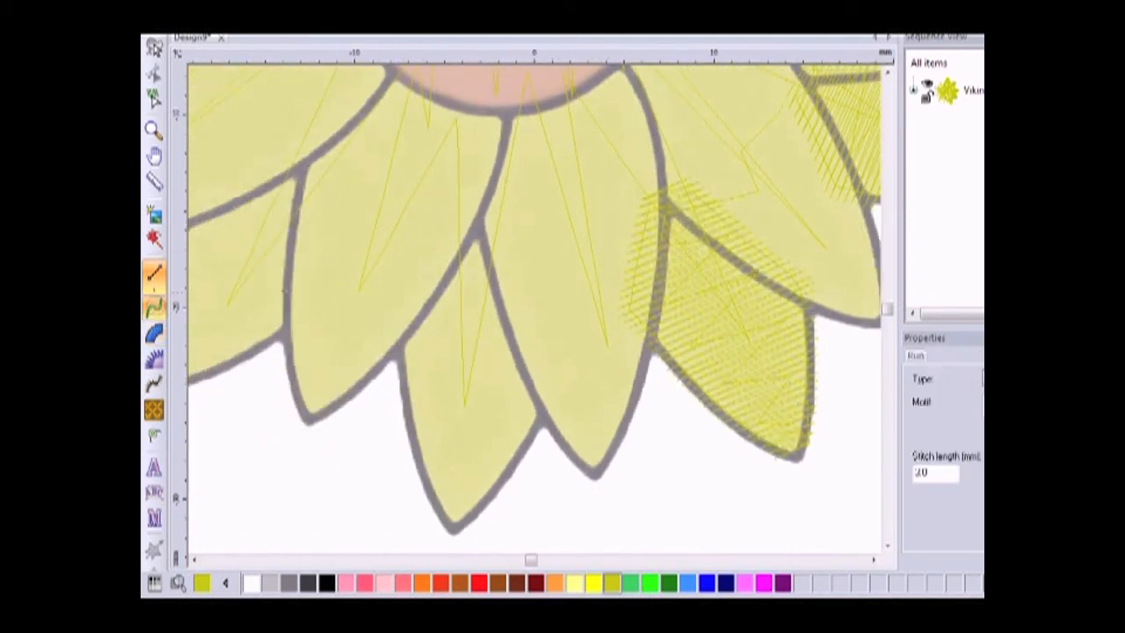
{"action": "left_click", "coordinate": [627, 203]}
{"action": "left_click", "coordinate": [578, 219]}
{"action": "left_click", "coordinate": [506, 243]}
{"action": "left_click", "coordinate": [453, 252]}
Step: Zigzag the run path through the bottom back petal from its base to its tip and generate the stitches
{"action": "left_click", "coordinate": [502, 308]}
{"action": "left_click", "coordinate": [417, 310]}
{"action": "left_click", "coordinate": [508, 358]}
{"action": "left_click", "coordinate": [431, 368]}
{"action": "left_click", "coordinate": [514, 413]}
{"action": "left_click", "coordinate": [445, 411]}
{"action": "left_click", "coordinate": [487, 458]}
{"action": "left_click", "coordinate": [437, 464]}
{"action": "key", "text": "Return"}
Step: Outline a satin path from the bottom back petal's tip up its right edge, overlapping the neighbouring front petal as far as the base
{"action": "left_click", "coordinate": [154, 333]}
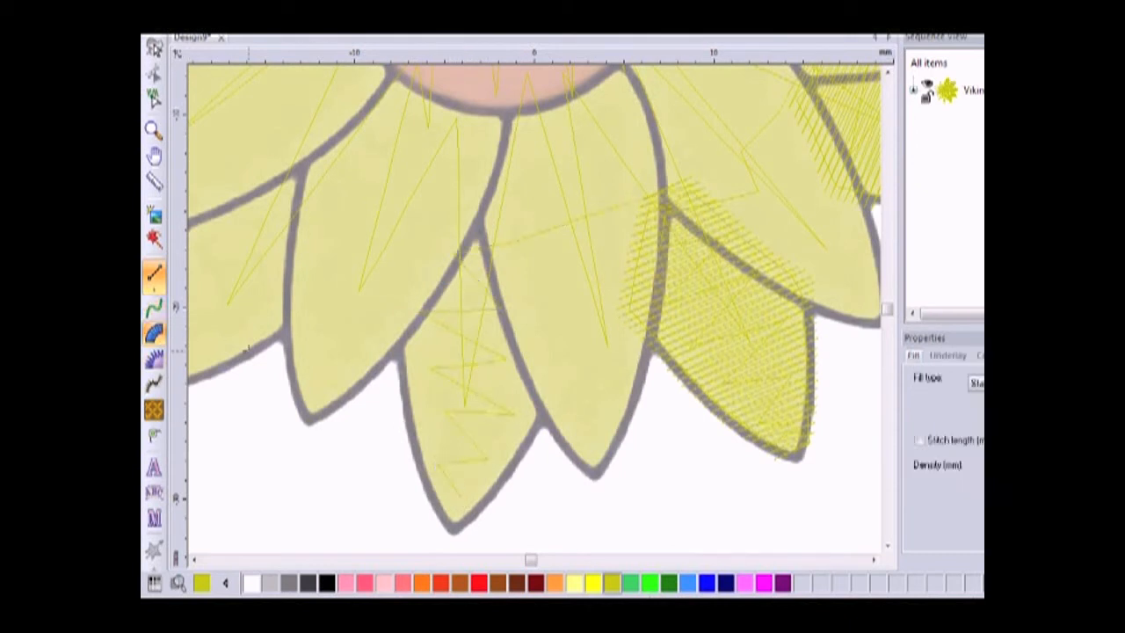
{"action": "left_click", "coordinate": [469, 524]}
{"action": "left_click", "coordinate": [498, 492], "text": "ctrl"}
{"action": "left_click", "coordinate": [527, 449], "text": "ctrl"}
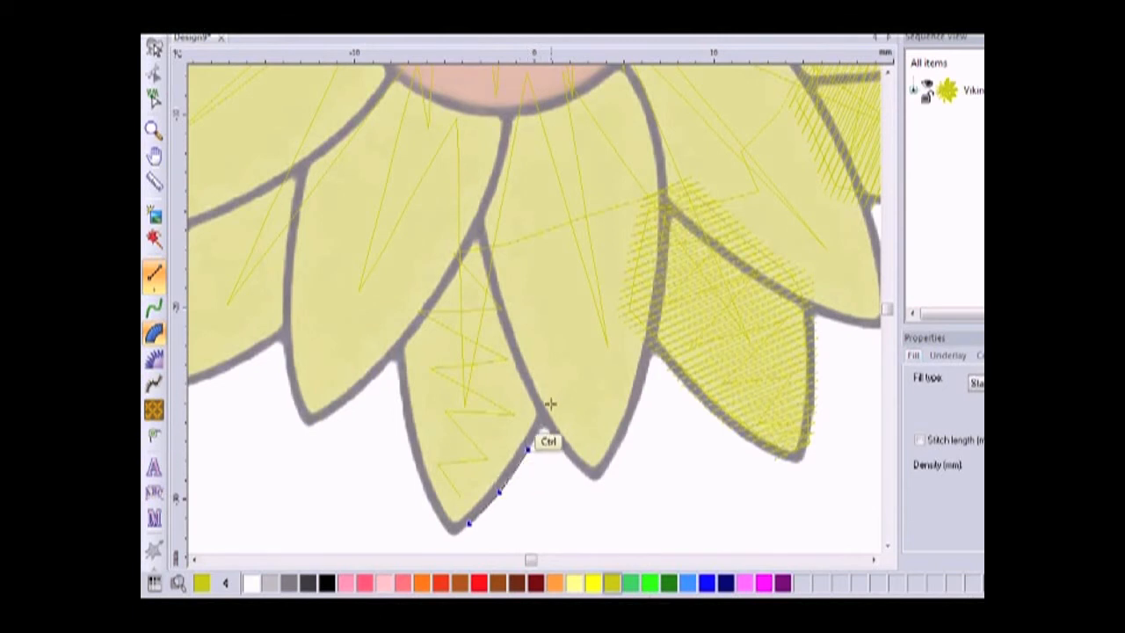
{"action": "left_click", "coordinate": [557, 395], "text": "ctrl"}
{"action": "left_click", "coordinate": [541, 350]}
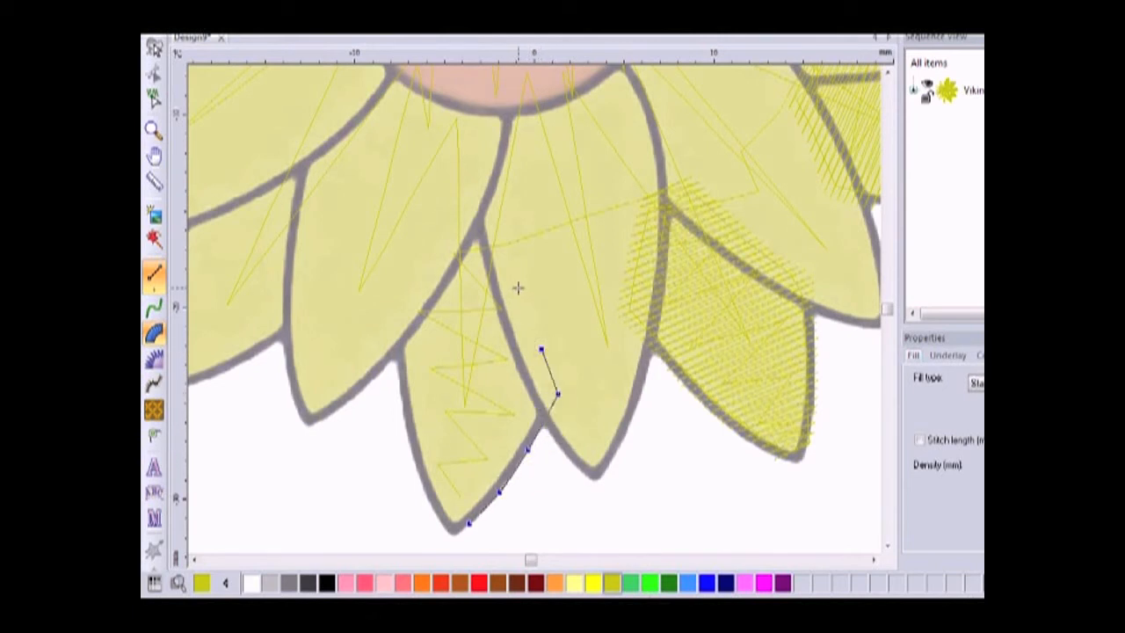
{"action": "left_click", "coordinate": [520, 285]}
{"action": "left_click", "coordinate": [506, 223]}
Step: Continue the satin outline around the petal's base and down over the left front petal and the back petal's left edge to the tip
{"action": "left_click", "coordinate": [449, 207]}
{"action": "left_click", "coordinate": [426, 253]}
{"action": "left_click", "coordinate": [388, 296]}
{"action": "left_click", "coordinate": [395, 352]}
{"action": "left_click", "coordinate": [404, 420]}
{"action": "left_click", "coordinate": [419, 477], "text": "ctrl"}
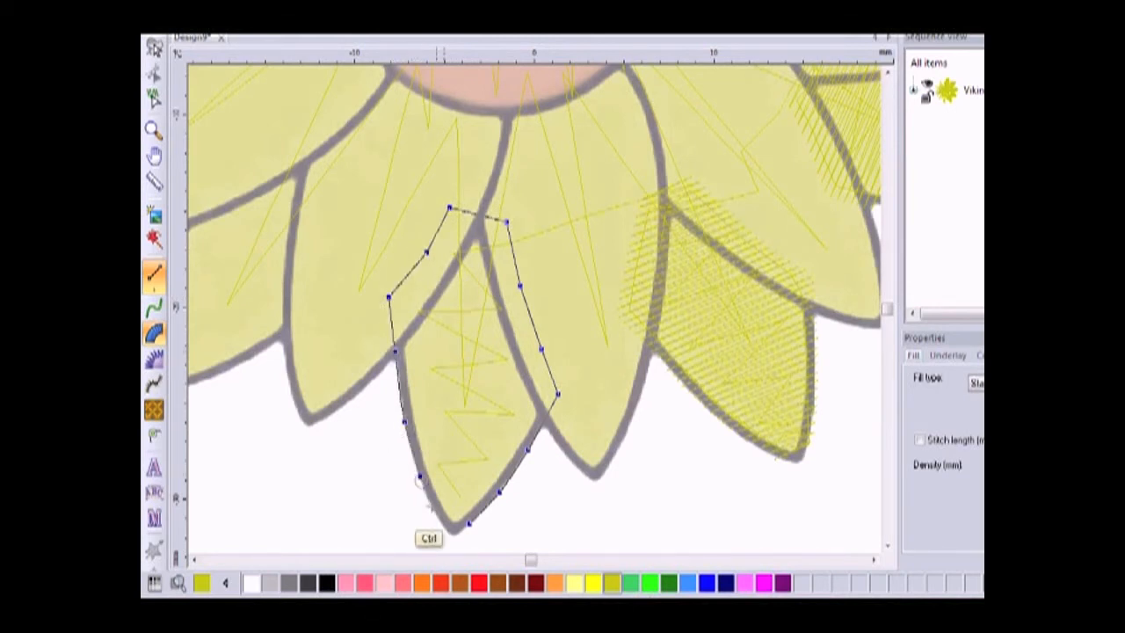
{"action": "left_click", "coordinate": [437, 519]}
Step: Add three inclination lines across the bottom back petal, set its entry point at the tip and exit point at the base, and generate the stitches
{"action": "left_click_drag", "start_coordinate": [484, 505], "coordinate": [420, 499]}
{"action": "left_click_drag", "start_coordinate": [537, 428], "coordinate": [402, 403]}
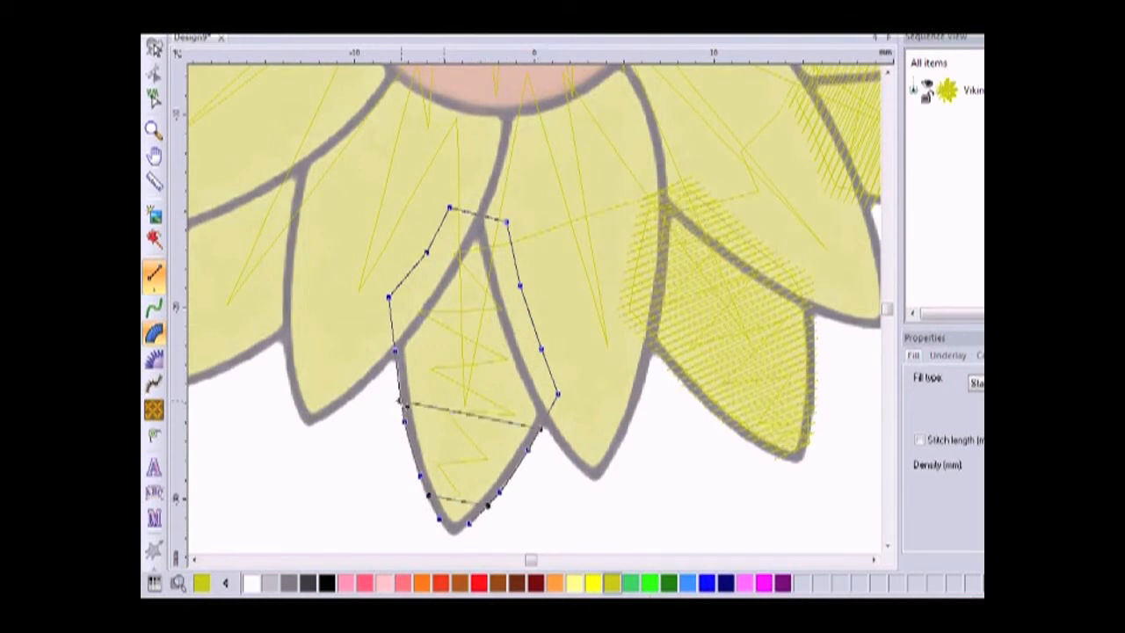
{"action": "left_click_drag", "start_coordinate": [531, 314], "coordinate": [395, 292]}
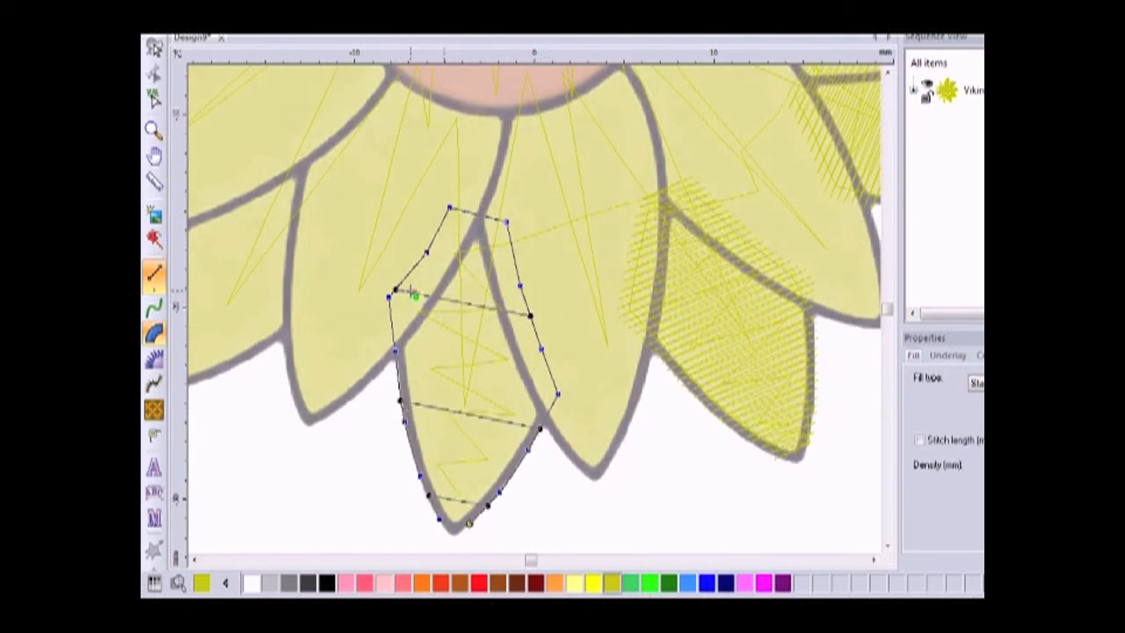
{"action": "left_click", "coordinate": [468, 523]}
{"action": "left_click", "coordinate": [450, 208]}
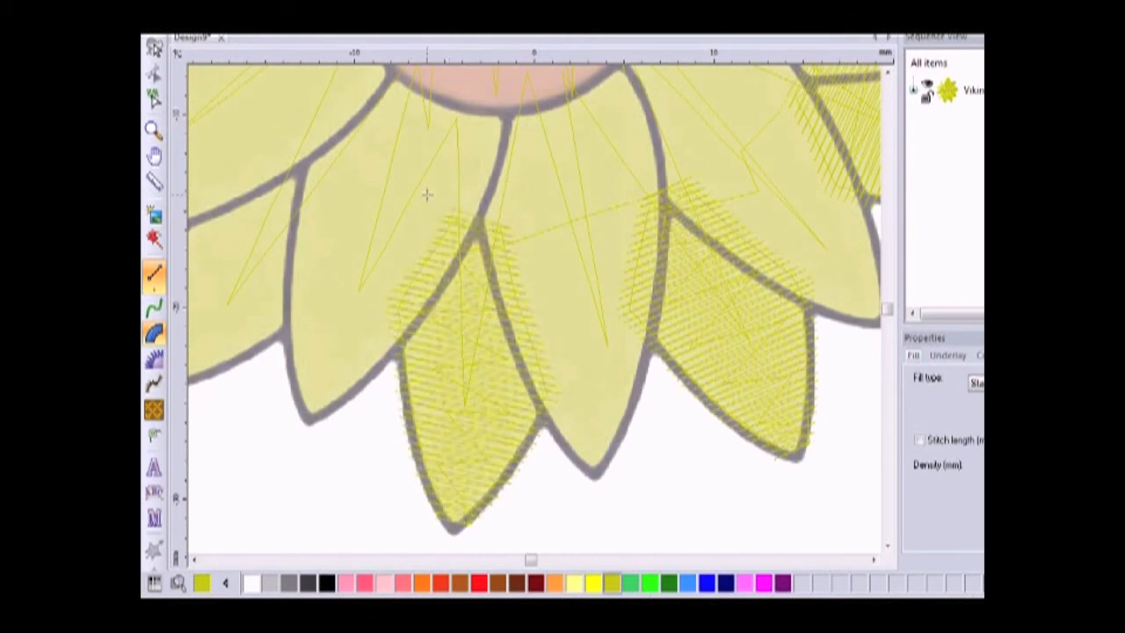
Step: Draw a connecting run path from the filled petal's base across the front petal to the base of the lower-left back petal
{"action": "left_click", "coordinate": [155, 309]}
{"action": "left_click", "coordinate": [435, 212]}
{"action": "left_click", "coordinate": [364, 216]}
{"action": "left_click", "coordinate": [288, 188]}
{"action": "key", "text": "Left"}
{"action": "key", "text": "Left"}
{"action": "key", "text": "Left"}
Step: Zigzag the run path through the lower-left back petal from its base to its tip and generate the stitches
{"action": "left_click", "coordinate": [494, 253]}
{"action": "left_click", "coordinate": [413, 224]}
{"action": "left_click", "coordinate": [474, 303]}
{"action": "left_click", "coordinate": [406, 265]}
{"action": "left_click", "coordinate": [446, 329]}
{"action": "left_click", "coordinate": [389, 303]}
{"action": "left_click", "coordinate": [420, 341]}
{"action": "left_click", "coordinate": [383, 339]}
{"action": "left_click", "coordinate": [389, 360]}
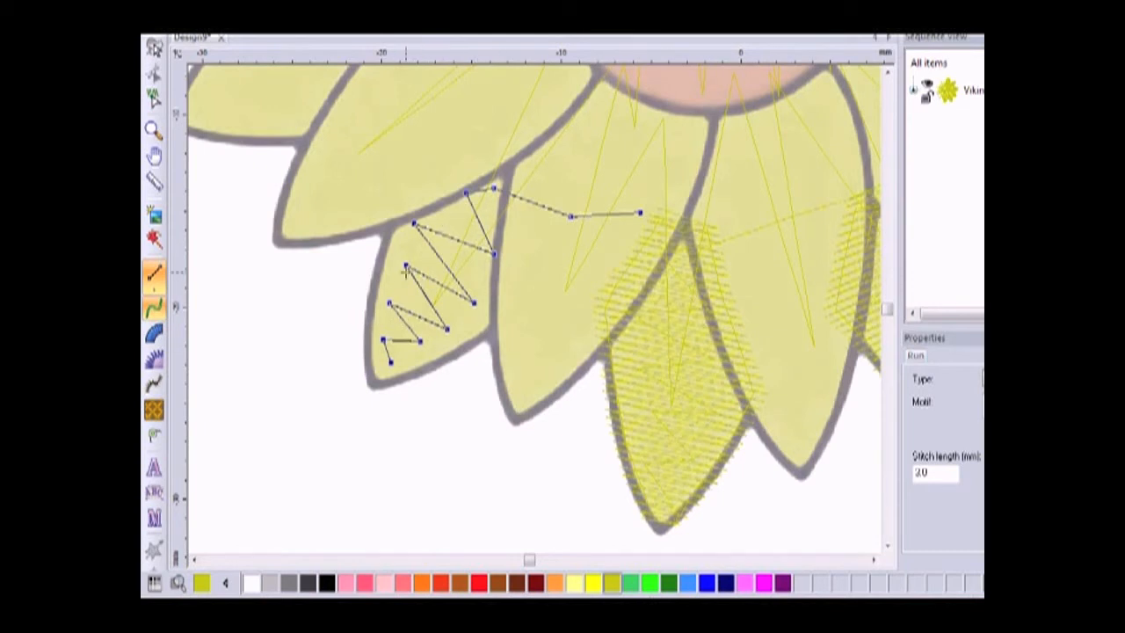
{"action": "right_click", "coordinate": [386, 341]}
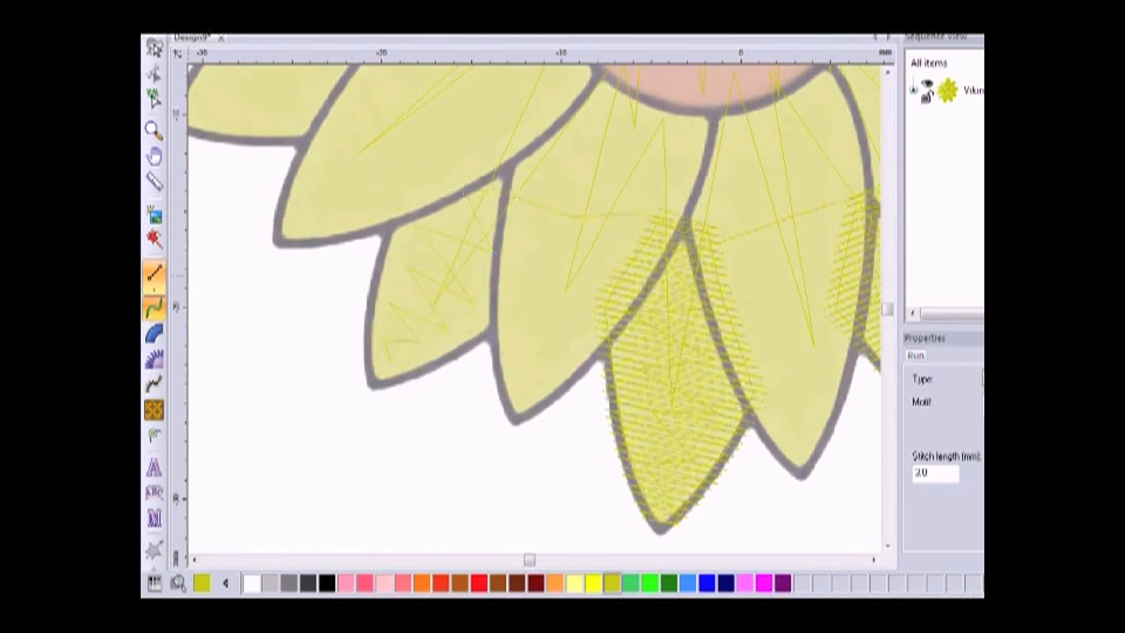
Step: Outline a satin path from the lower-left back petal's tip along its lower edge and up over the right-hand front petal to the base
{"action": "left_click", "coordinate": [154, 334]}
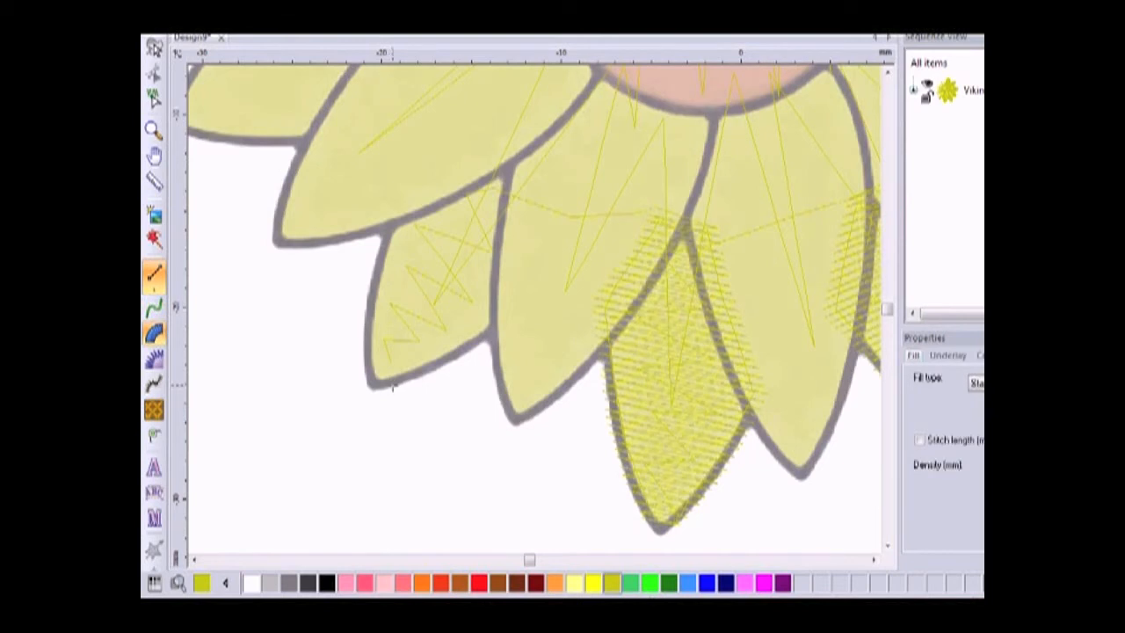
{"action": "left_click", "coordinate": [394, 384]}
{"action": "left_click", "coordinate": [428, 371]}
{"action": "left_click", "coordinate": [474, 344]}
{"action": "left_click", "coordinate": [516, 314]}
{"action": "left_click", "coordinate": [521, 272]}
{"action": "left_click", "coordinate": [538, 179]}
Step: Continue the satin outline over the upper front petal and down the back petal's left edge to its tip
{"action": "left_click", "coordinate": [487, 141]}
{"action": "left_click", "coordinate": [449, 162]}
{"action": "left_click", "coordinate": [415, 175]}
{"action": "left_click", "coordinate": [395, 187]}
{"action": "left_click", "coordinate": [382, 230]}
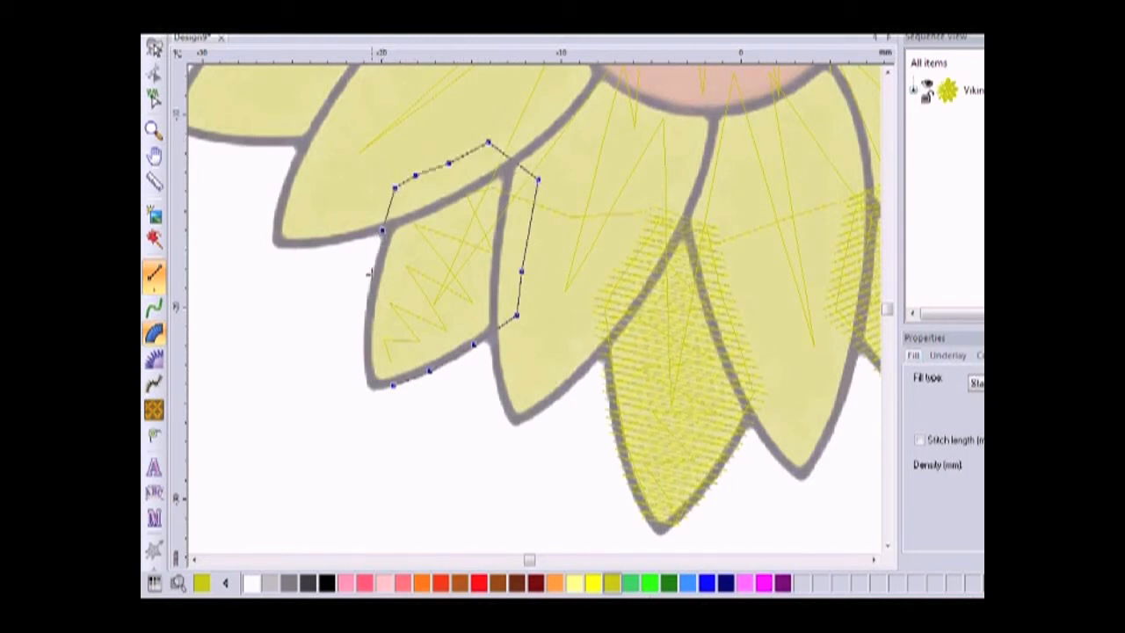
{"action": "left_click", "coordinate": [373, 261]}
{"action": "left_click", "coordinate": [364, 327]}
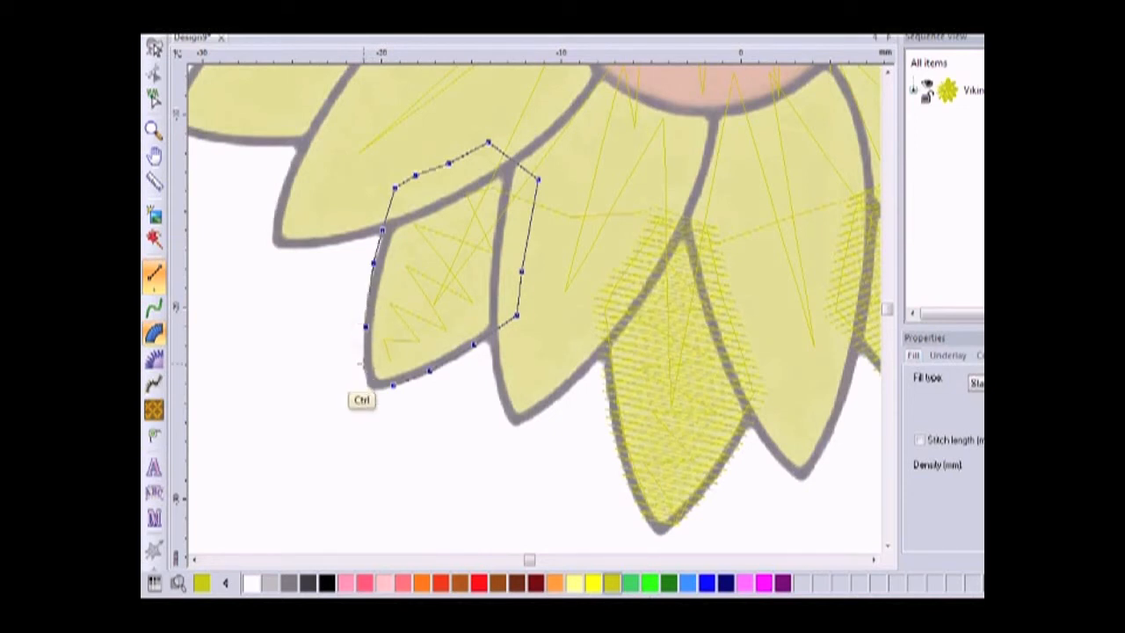
{"action": "left_click", "coordinate": [362, 367]}
Step: Add three diagonal inclination lines across the lower-left back petal near its tip, middle and base, and generate the satin stitches
{"action": "left_click", "coordinate": [412, 377]}
{"action": "left_click", "coordinate": [364, 332]}
{"action": "left_click", "coordinate": [515, 317]}
{"action": "left_click", "coordinate": [388, 213]}
{"action": "left_click", "coordinate": [530, 220]}
{"action": "left_click", "coordinate": [453, 160]}
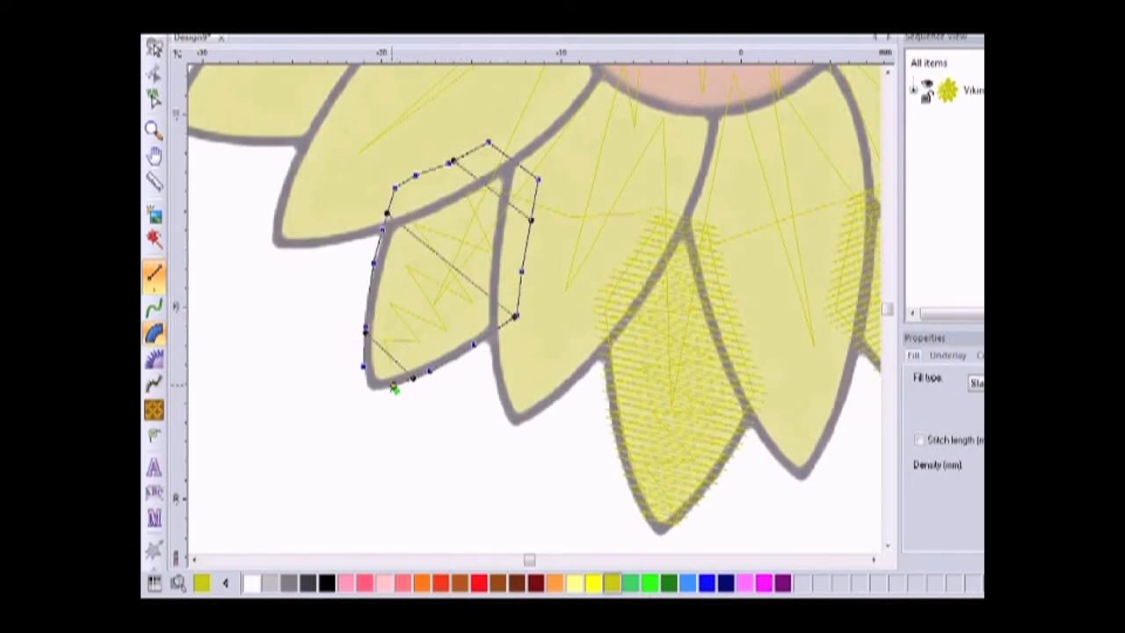
{"action": "key", "text": "Return"}
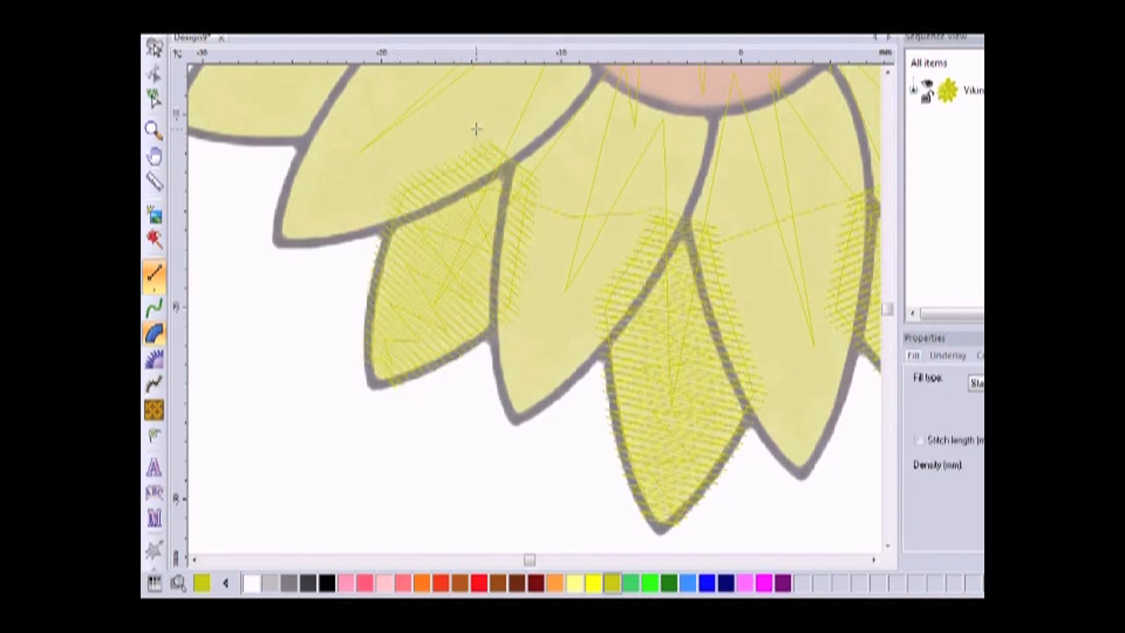
Step: Lay a zigzag run stitch from the neighbouring front petal through the unfilled lower-left back petal to its tip
{"action": "key", "text": "Up"}
{"action": "key", "text": "Up"}
{"action": "key", "text": "Up"}
{"action": "key", "text": "Up"}
{"action": "key", "text": "Left"}
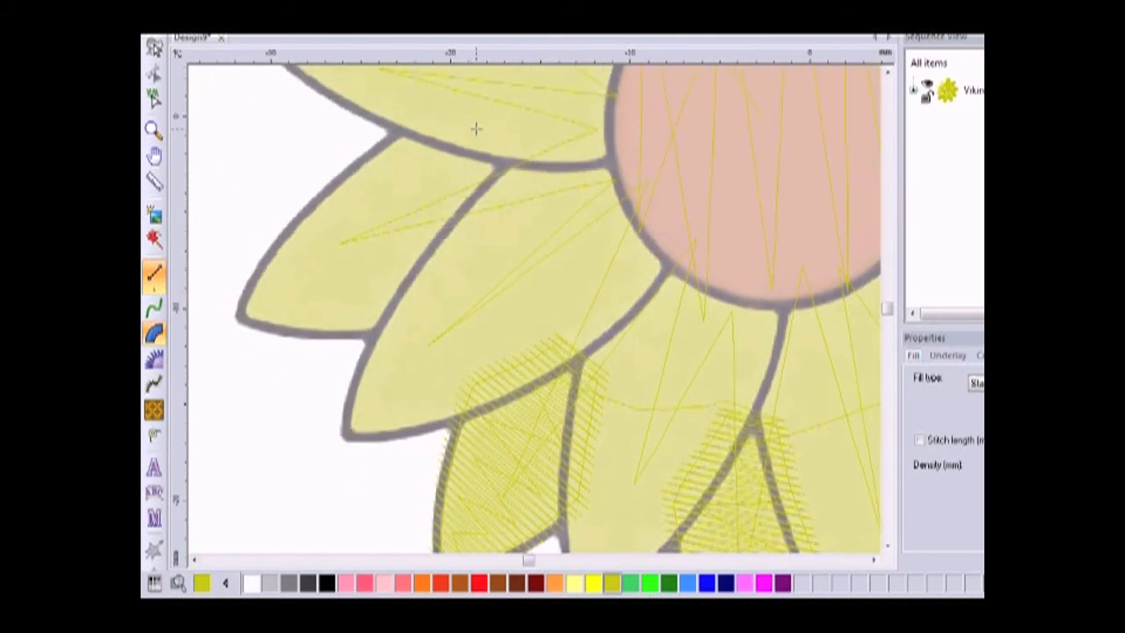
{"action": "key", "text": "Left"}
{"action": "left_click", "coordinate": [154, 308]}
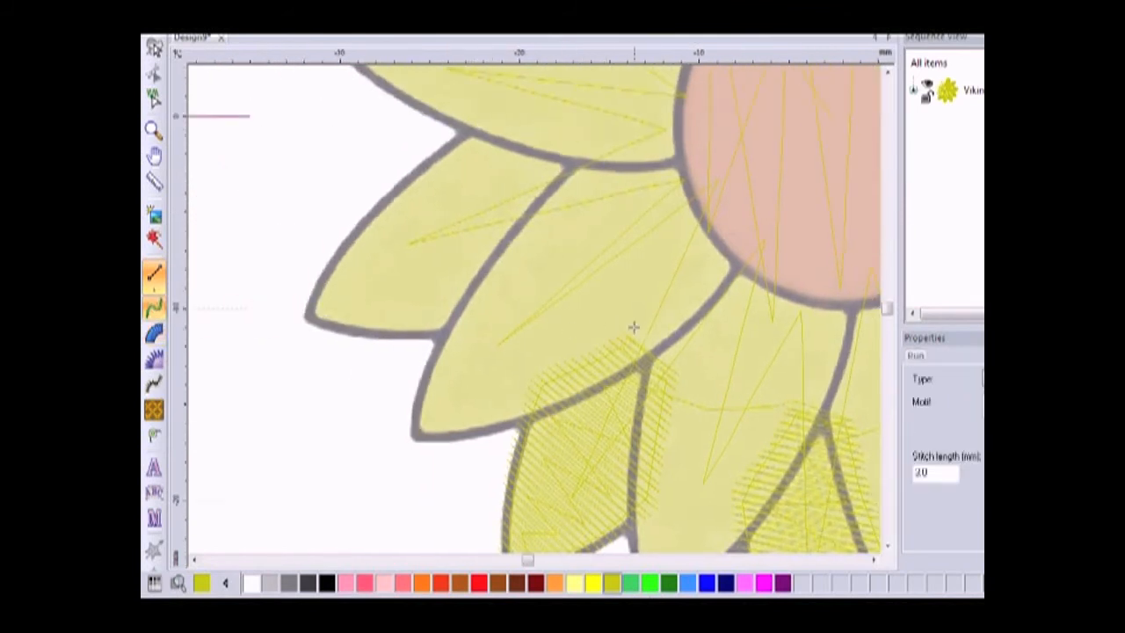
{"action": "left_click", "coordinate": [619, 302]}
{"action": "left_click", "coordinate": [556, 237]}
{"action": "left_click", "coordinate": [539, 171]}
{"action": "left_click", "coordinate": [522, 217]}
{"action": "left_click", "coordinate": [485, 157]}
{"action": "left_click", "coordinate": [487, 263]}
{"action": "left_click", "coordinate": [435, 184]}
{"action": "left_click", "coordinate": [449, 295]}
{"action": "left_click", "coordinate": [394, 232]}
{"action": "left_click", "coordinate": [405, 311]}
{"action": "left_click", "coordinate": [360, 264]}
{"action": "left_click", "coordinate": [366, 316]}
{"action": "left_click", "coordinate": [336, 300]}
{"action": "key", "text": "Return"}
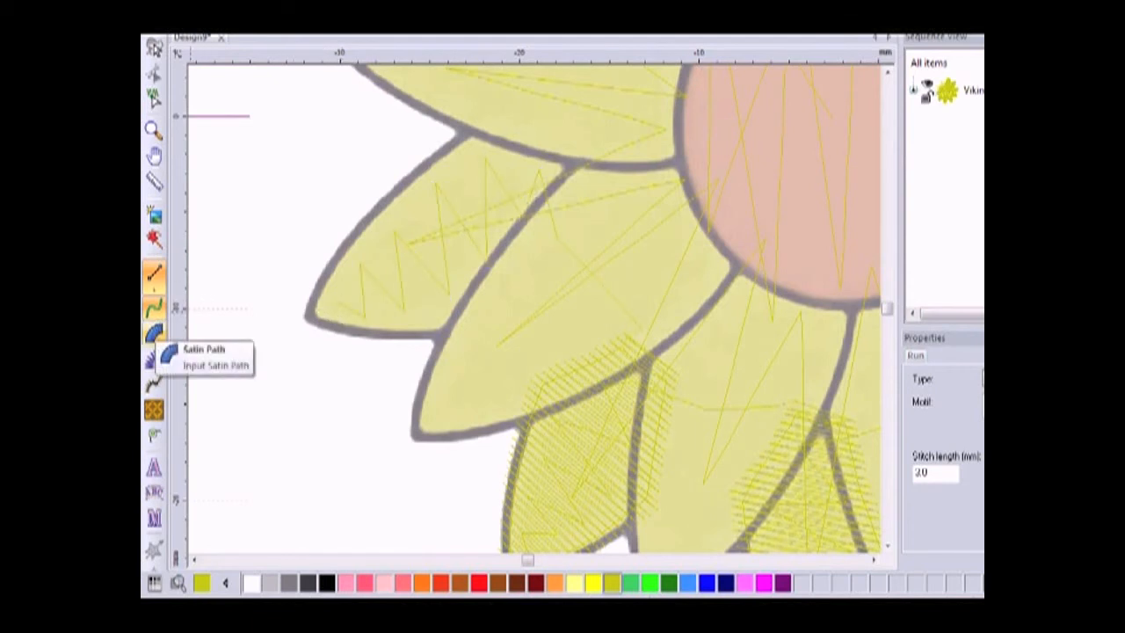
Step: Outline the lower-left back petal with a Satin Path, extending its inner edges under the neighbouring front petals
{"action": "left_click", "coordinate": [154, 333]}
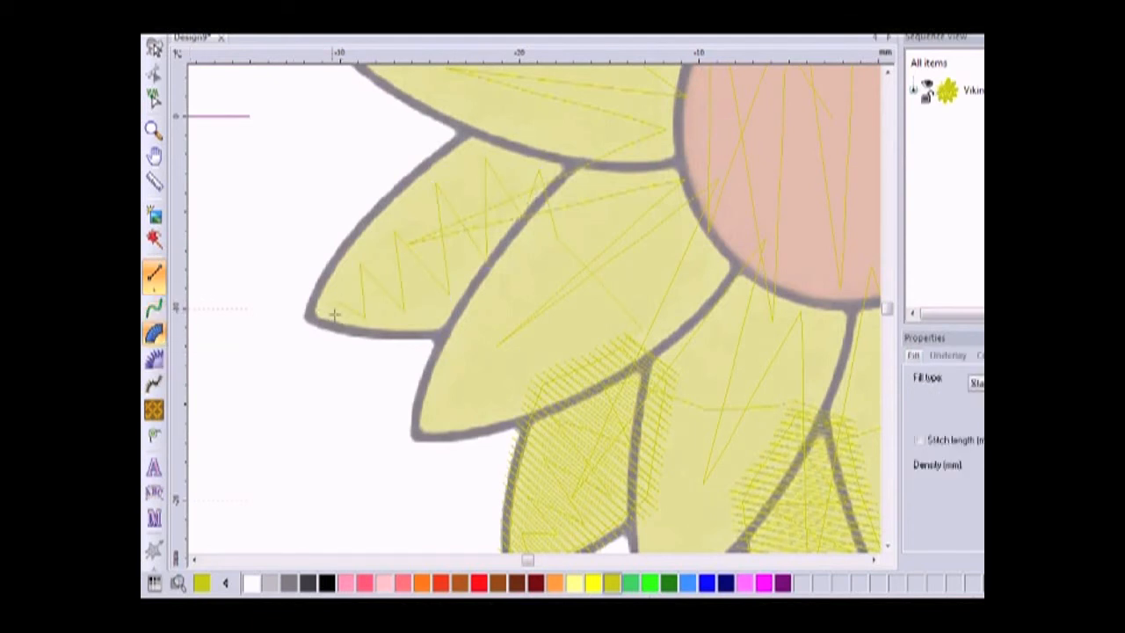
{"action": "left_click", "coordinate": [331, 255]}
{"action": "left_click", "coordinate": [383, 201]}
{"action": "left_click", "coordinate": [429, 158]}
{"action": "left_click", "coordinate": [483, 112]}
{"action": "left_click", "coordinate": [530, 123]}
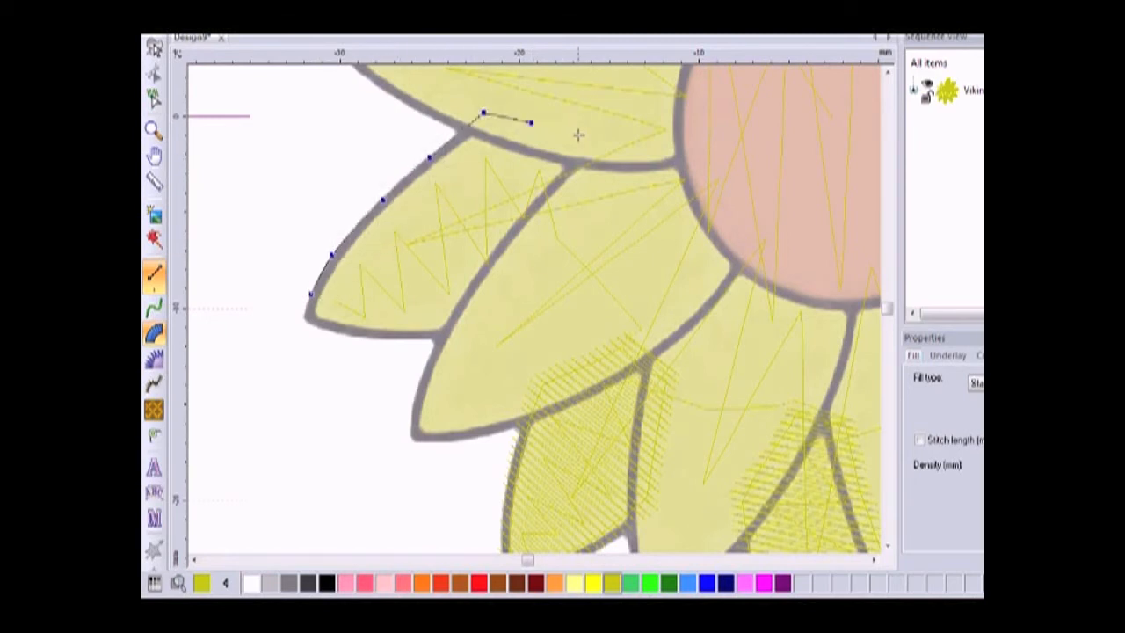
{"action": "left_click", "coordinate": [577, 133]}
{"action": "left_click", "coordinate": [595, 189]}
{"action": "left_click", "coordinate": [564, 219]}
{"action": "left_click", "coordinate": [521, 273]}
{"action": "left_click", "coordinate": [475, 334]}
{"action": "left_click", "coordinate": [431, 338]}
{"action": "left_click", "coordinate": [384, 337]}
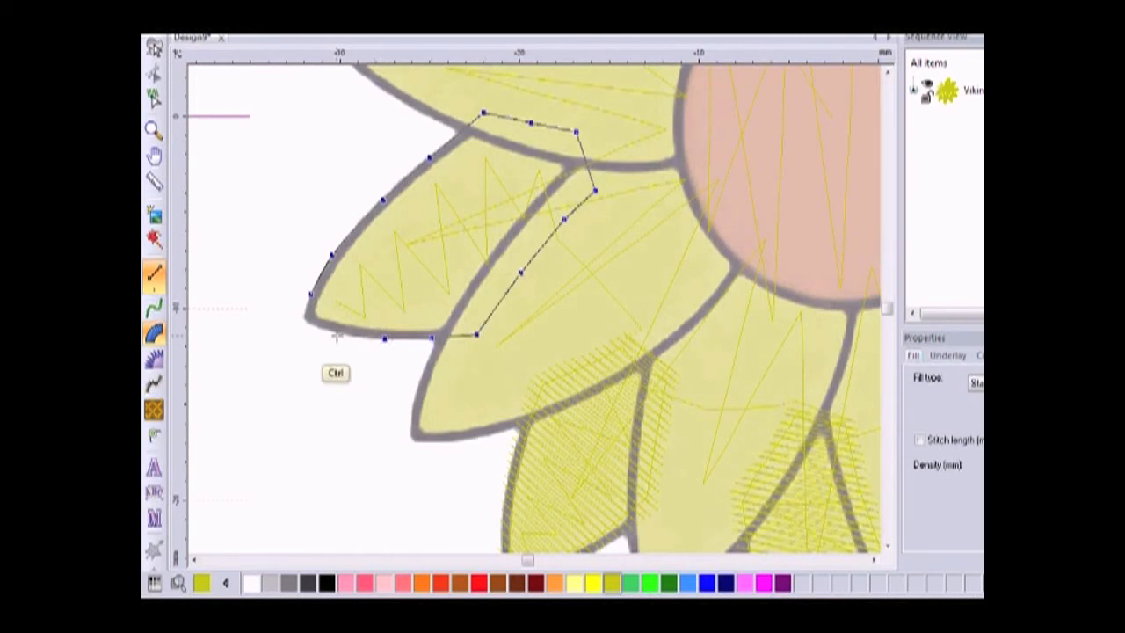
{"action": "left_click", "coordinate": [348, 334]}
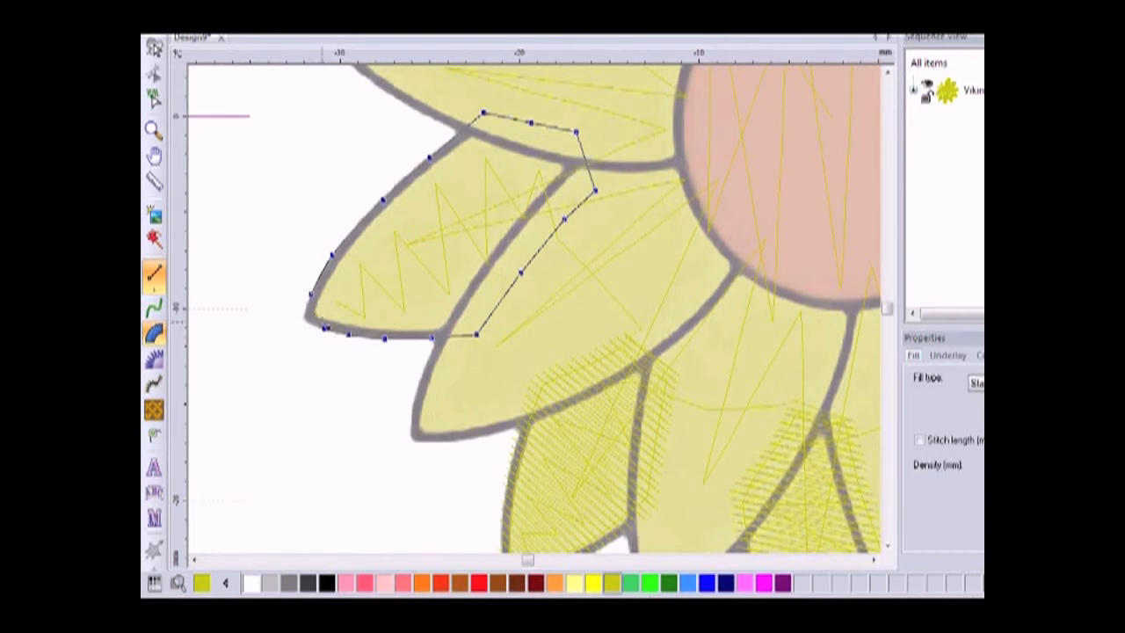
Step: Add three stitch direction lines across the lower-left petal outline and set its start and end points to generate the satin fill
{"action": "left_click_drag", "start_coordinate": [358, 338], "coordinate": [328, 260]}
{"action": "left_click_drag", "start_coordinate": [420, 163], "coordinate": [474, 334]}
{"action": "mouse_move", "coordinate": [560, 223]}
{"action": "left_mouse_down"}
{"action": "mouse_move", "coordinate": [555, 167]}
{"action": "mouse_move", "coordinate": [525, 123]}
{"action": "left_mouse_up"}
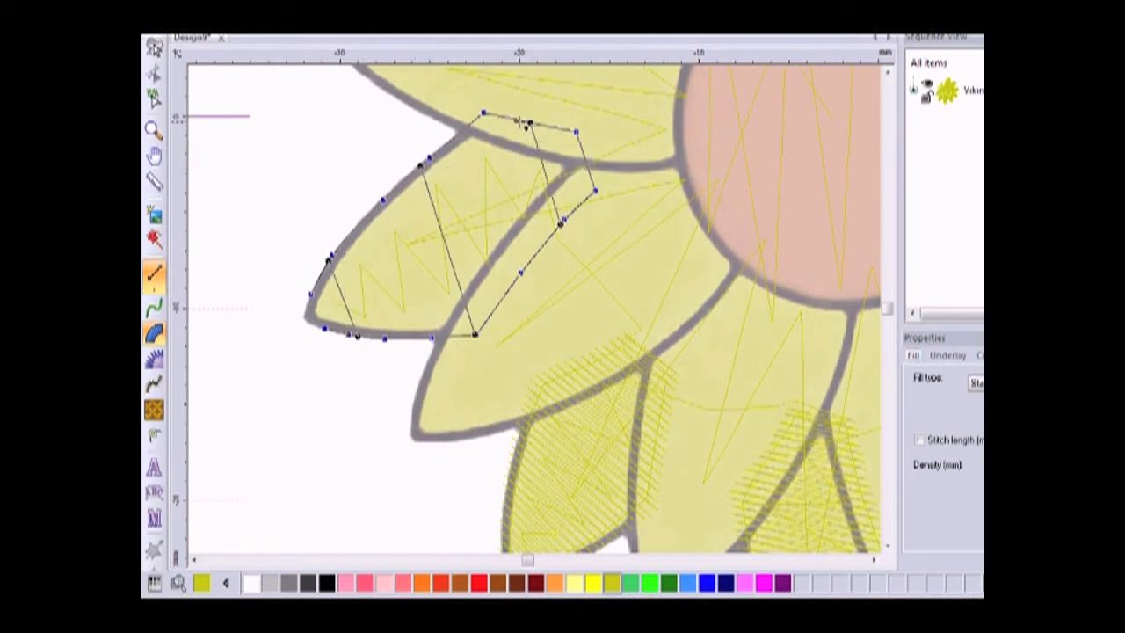
{"action": "left_click", "coordinate": [324, 328]}
{"action": "left_click", "coordinate": [577, 133]}
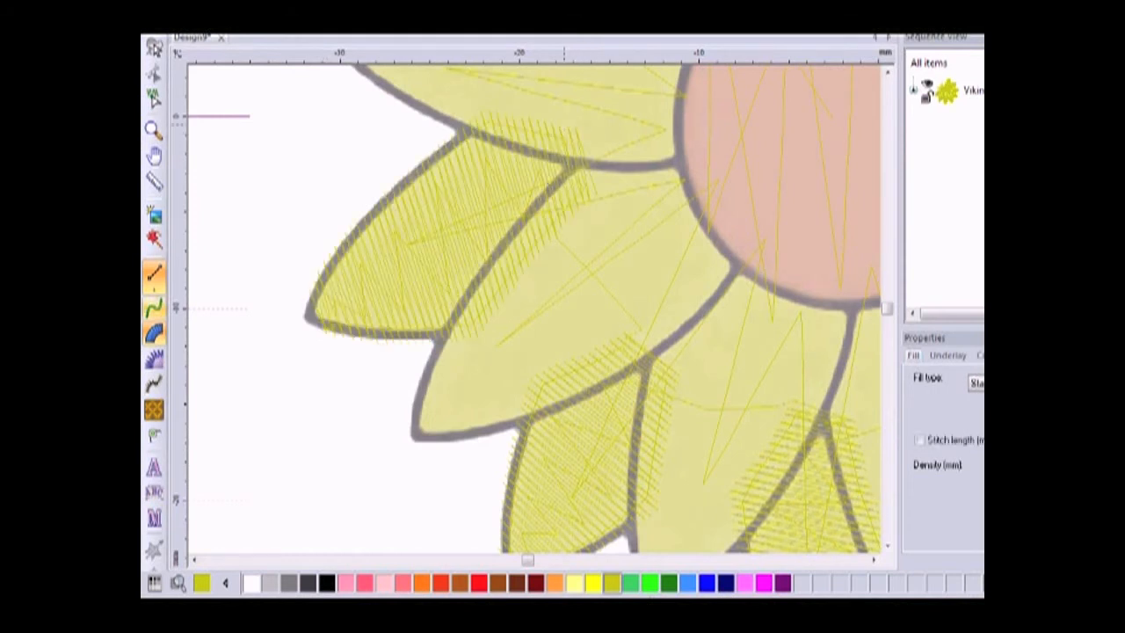
Step: Lay a zigzag run stitch from the filled lower-left petal across the front petal and through the upper-left back petal to its tip
{"action": "left_click", "coordinate": [154, 309]}
{"action": "scroll", "coordinate": [573, 290], "scroll_direction": "up", "scroll_amount": 4}
{"action": "left_click", "coordinate": [576, 302]}
{"action": "left_click", "coordinate": [564, 214]}
{"action": "left_click", "coordinate": [585, 144]}
{"action": "scroll", "coordinate": [534, 128], "scroll_direction": "up", "scroll_amount": 1}
{"action": "left_click", "coordinate": [567, 173]}
{"action": "left_click", "coordinate": [525, 205]}
{"action": "left_click", "coordinate": [531, 122]}
{"action": "left_click", "coordinate": [475, 205]}
{"action": "left_click", "coordinate": [474, 109]}
{"action": "left_click", "coordinate": [423, 189]}
{"action": "left_click", "coordinate": [421, 115]}
{"action": "left_click", "coordinate": [382, 173]}
{"action": "left_click", "coordinate": [385, 108]}
{"action": "left_click", "coordinate": [361, 132]}
{"action": "right_click", "coordinate": [355, 126]}
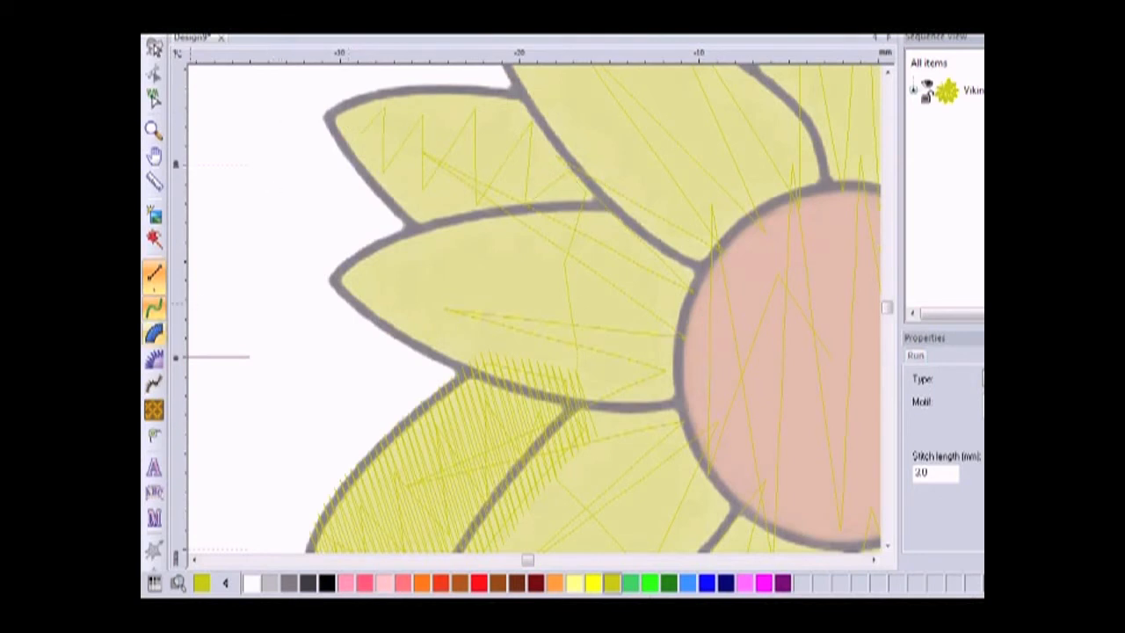
Step: Outline the upper-left back petal with a Satin Path, overlapping the front petals on both sides of it
{"action": "left_click", "coordinate": [155, 334]}
{"action": "left_click", "coordinate": [344, 104]}
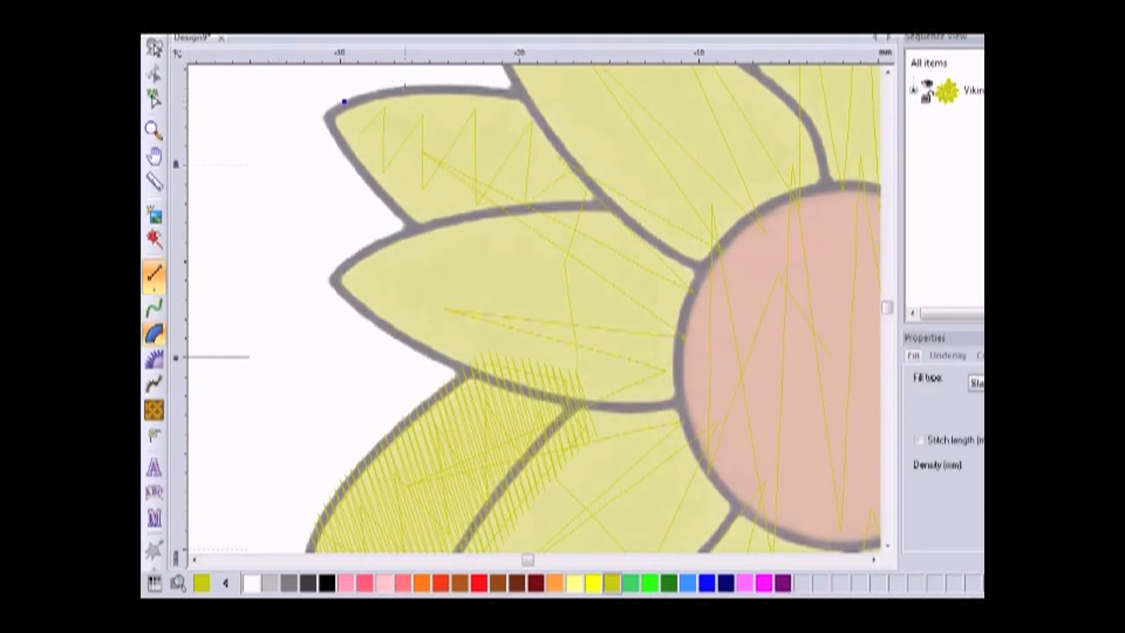
{"action": "scroll", "coordinate": [372, 88], "scroll_direction": "up", "scroll_amount": 3}
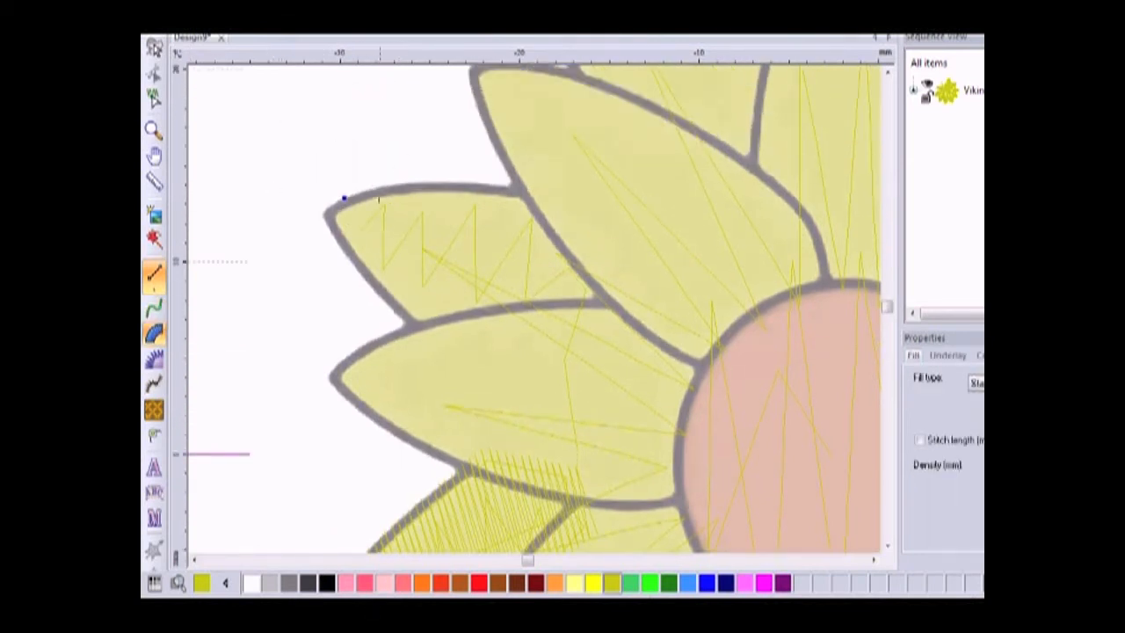
{"action": "left_click", "coordinate": [379, 187]}
{"action": "left_click", "coordinate": [456, 183]}
{"action": "left_click", "coordinate": [547, 189]}
{"action": "left_click", "coordinate": [567, 221]}
{"action": "left_click", "coordinate": [629, 280]}
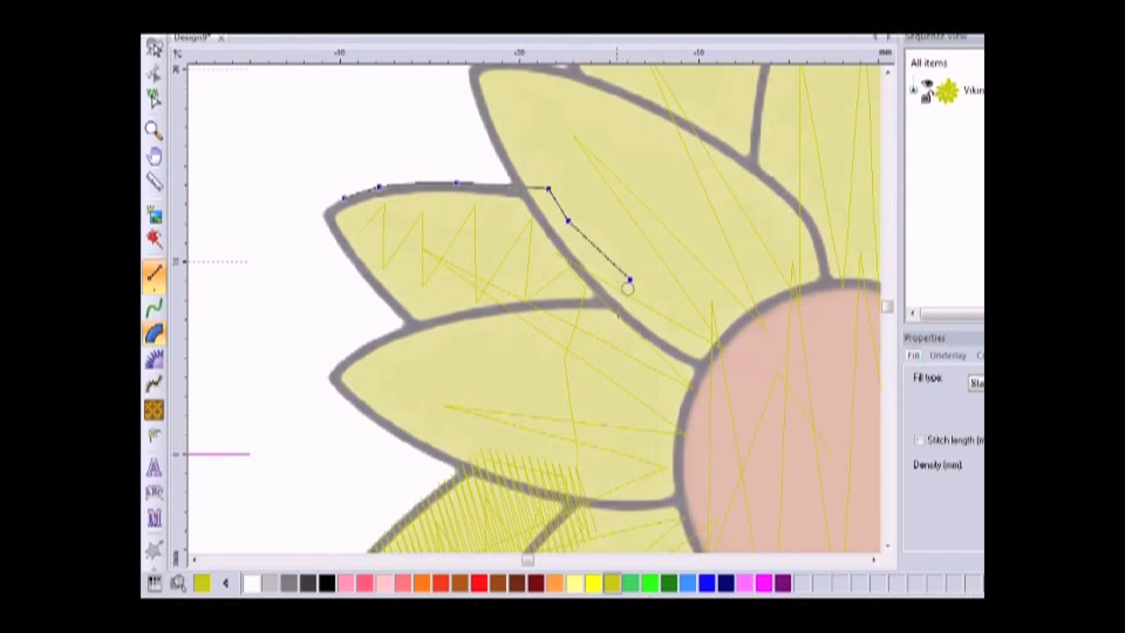
{"action": "left_click", "coordinate": [608, 330]}
{"action": "left_click", "coordinate": [551, 331]}
{"action": "left_click", "coordinate": [493, 336]}
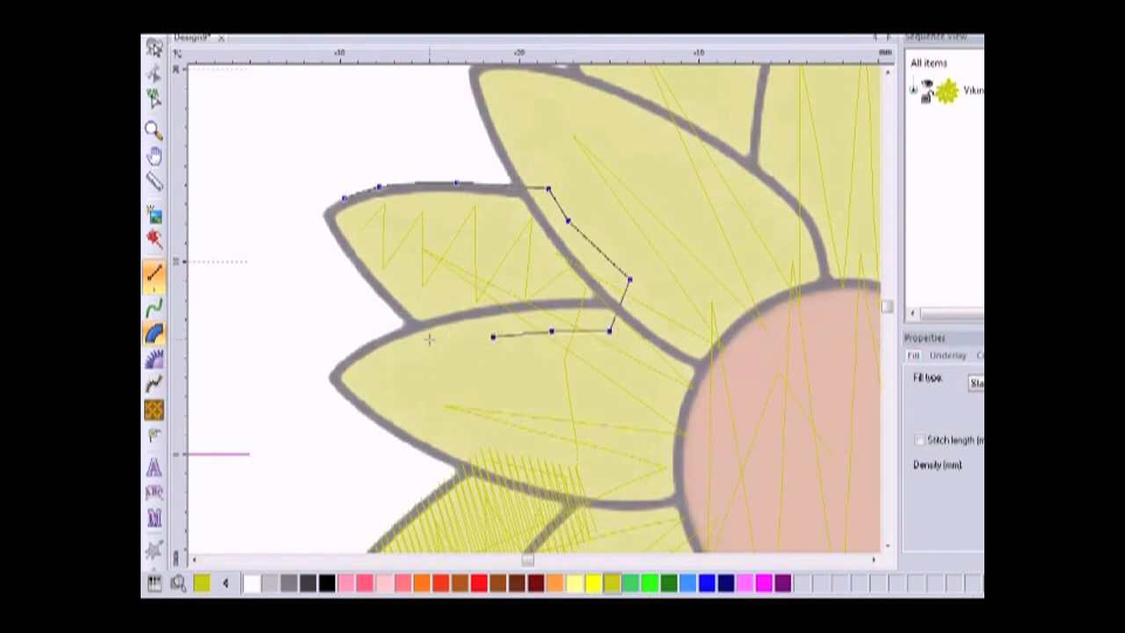
{"action": "left_click", "coordinate": [433, 348]}
{"action": "left_click", "coordinate": [407, 325]}
{"action": "left_click", "coordinate": [375, 290]}
{"action": "left_click", "coordinate": [342, 253]}
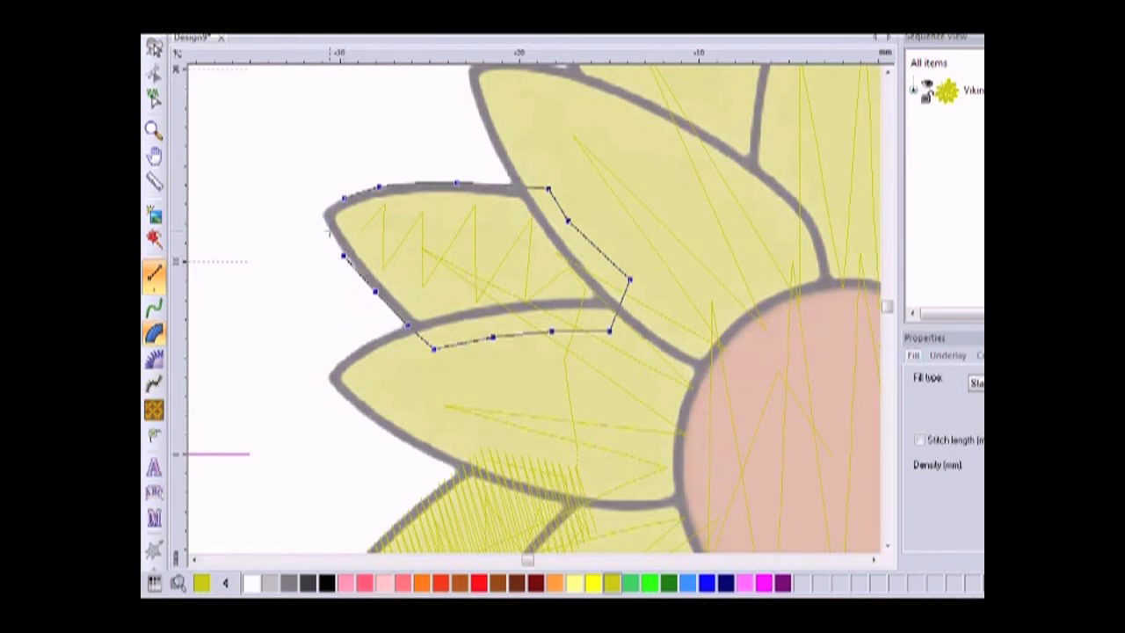
Step: Add three stitch direction lines across the upper-left petal outline and generate its satin fill
{"action": "left_click", "coordinate": [380, 187]}
{"action": "left_click", "coordinate": [354, 268]}
{"action": "left_click", "coordinate": [484, 184]}
{"action": "left_click", "coordinate": [428, 343]}
{"action": "left_click", "coordinate": [596, 248]}
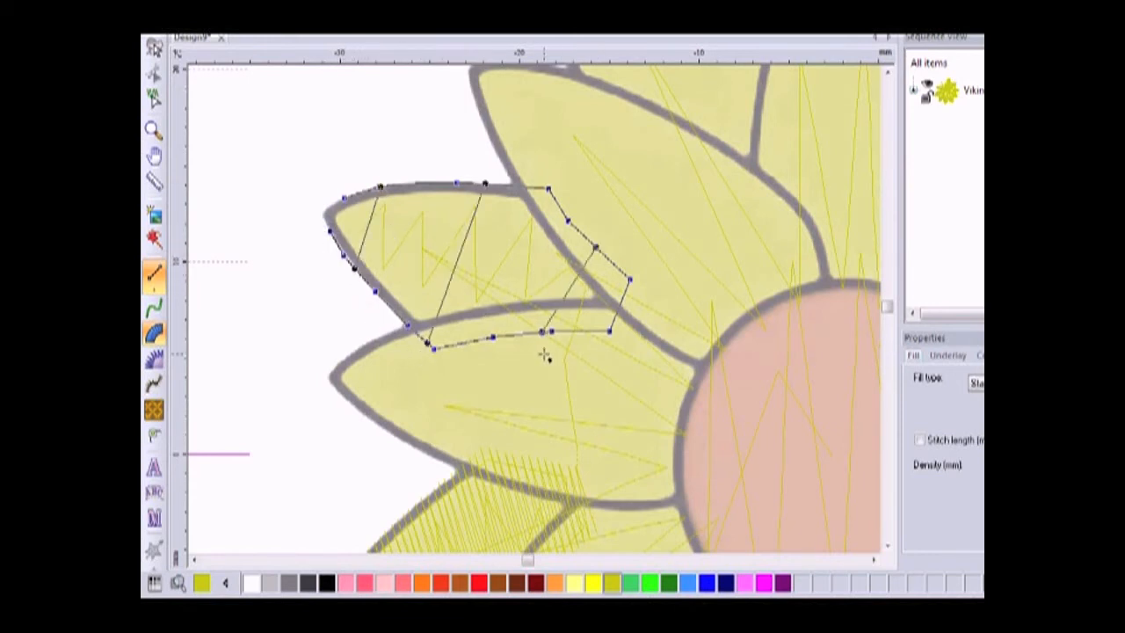
{"action": "left_click", "coordinate": [542, 332]}
{"action": "left_click_drag", "start_coordinate": [561, 338], "coordinate": [562, 339]}
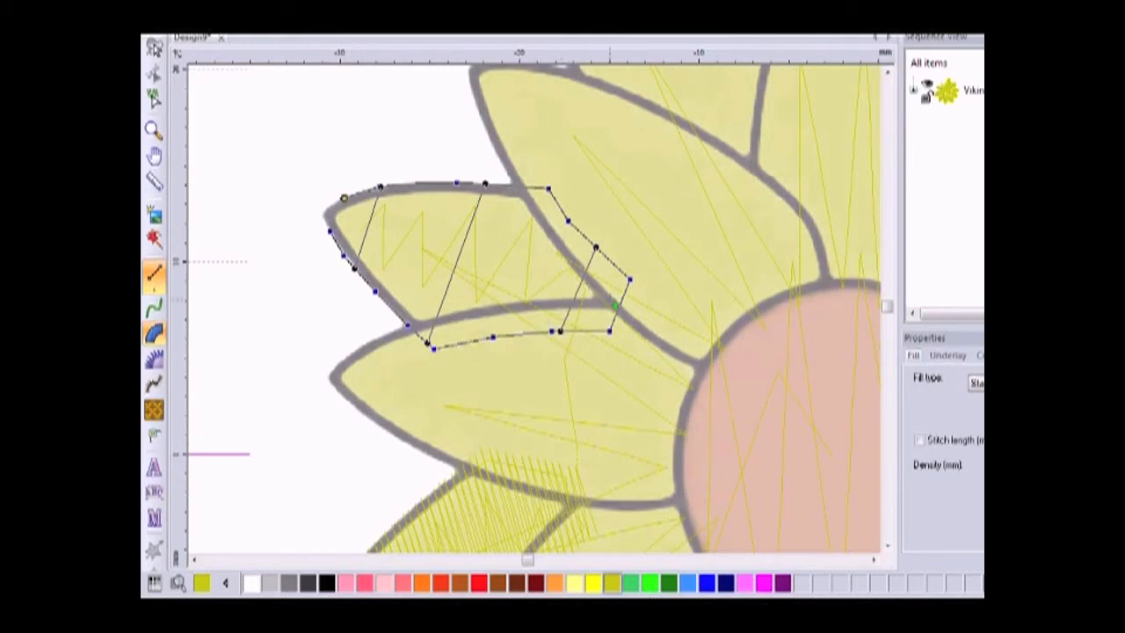
{"action": "key", "text": "Return"}
Step: Lay a zigzag run stitch from the filled upper-left petal into the back petal just left of the top petal, ending at its tip
{"action": "scroll", "coordinate": [608, 265], "scroll_direction": "up", "scroll_amount": 3}
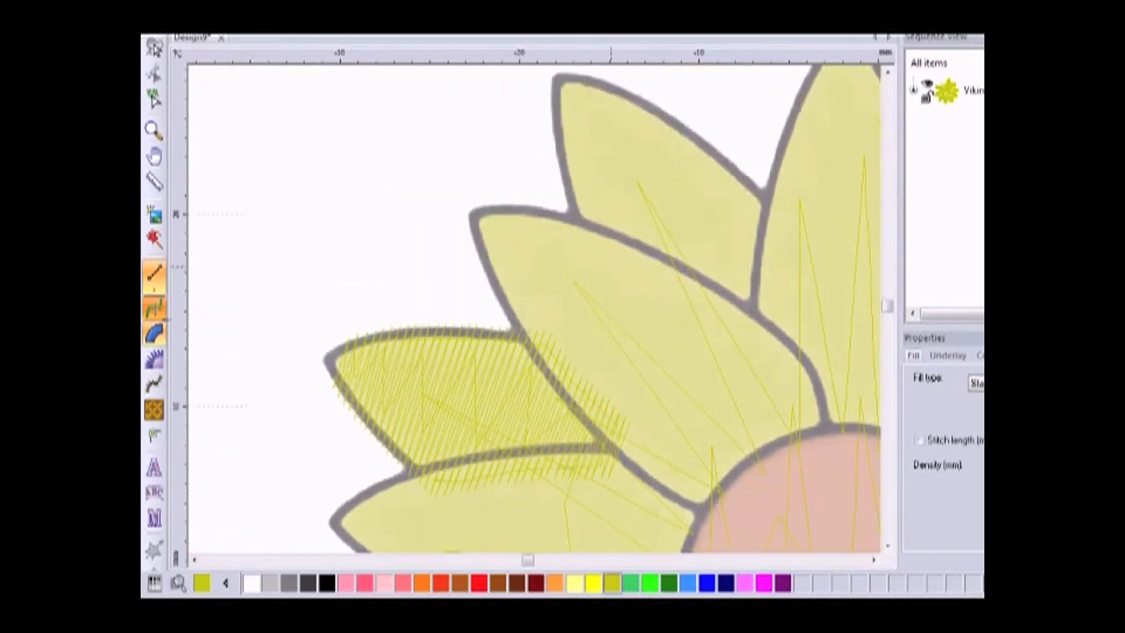
{"action": "left_click", "coordinate": [640, 425]}
{"action": "left_click", "coordinate": [699, 349]}
{"action": "left_click", "coordinate": [744, 258]}
{"action": "left_click", "coordinate": [674, 275]}
{"action": "left_click", "coordinate": [720, 203]}
{"action": "left_click", "coordinate": [633, 233]}
{"action": "left_click", "coordinate": [673, 156]}
{"action": "left_click", "coordinate": [595, 202]}
{"action": "left_click", "coordinate": [629, 130]}
{"action": "left_click", "coordinate": [581, 159]}
{"action": "left_click", "coordinate": [601, 106]}
{"action": "left_click", "coordinate": [572, 101]}
{"action": "right_click", "coordinate": [555, 137]}
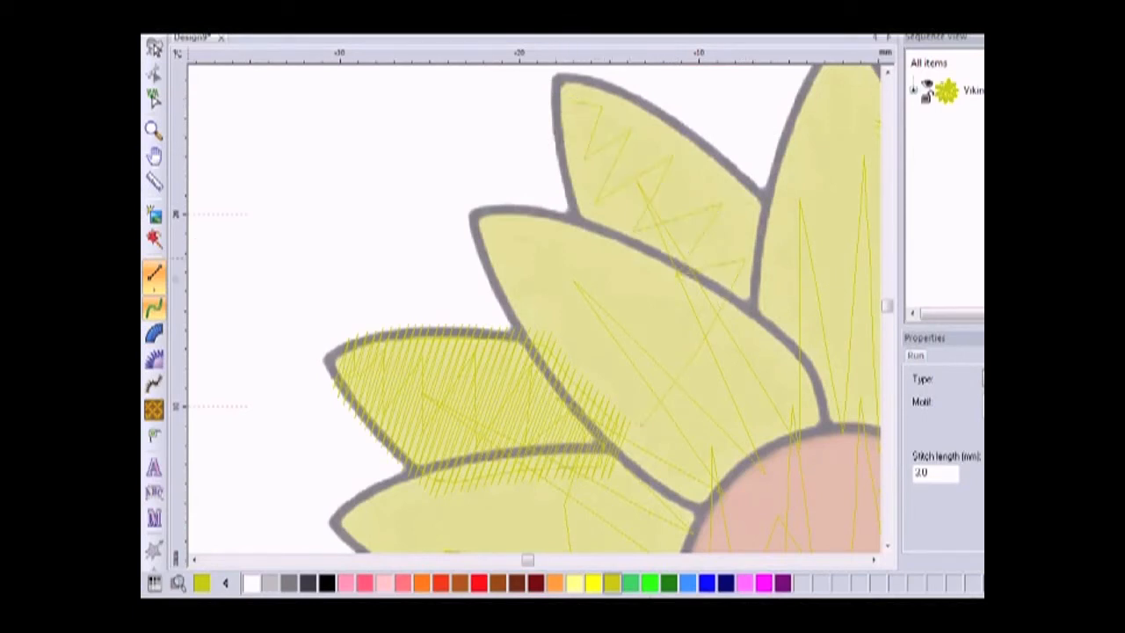
Step: Outline the back petal just left of the top petal with a Satin Path, extending it under both adjoining front petals
{"action": "left_click", "coordinate": [153, 332]}
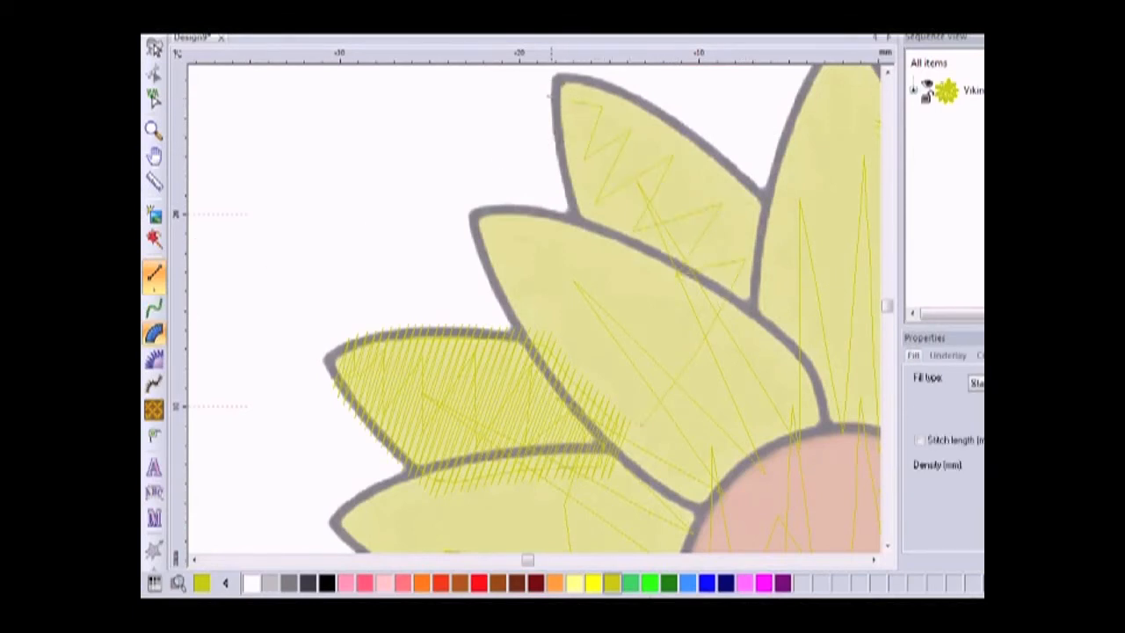
{"action": "left_click", "coordinate": [556, 147]}
{"action": "left_click", "coordinate": [565, 195]}
{"action": "left_click", "coordinate": [619, 268]}
{"action": "left_click", "coordinate": [668, 290]}
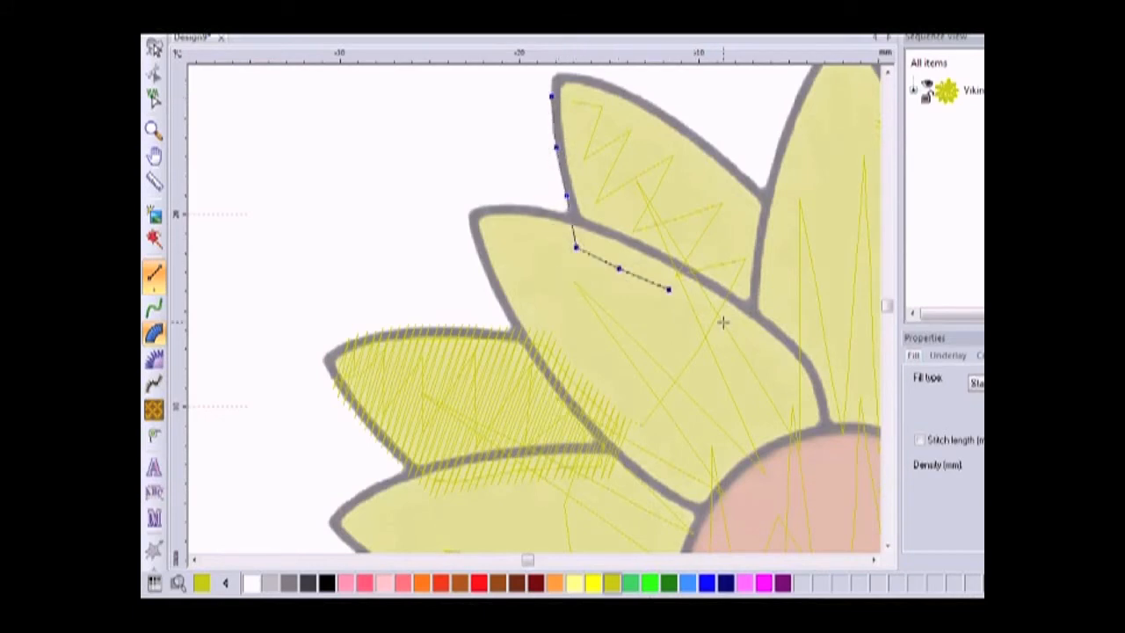
{"action": "left_click", "coordinate": [726, 333]}
{"action": "left_click", "coordinate": [786, 303]}
{"action": "left_click", "coordinate": [786, 219]}
{"action": "left_click", "coordinate": [755, 184]}
{"action": "left_click", "coordinate": [717, 149]}
{"action": "left_click", "coordinate": [655, 107]}
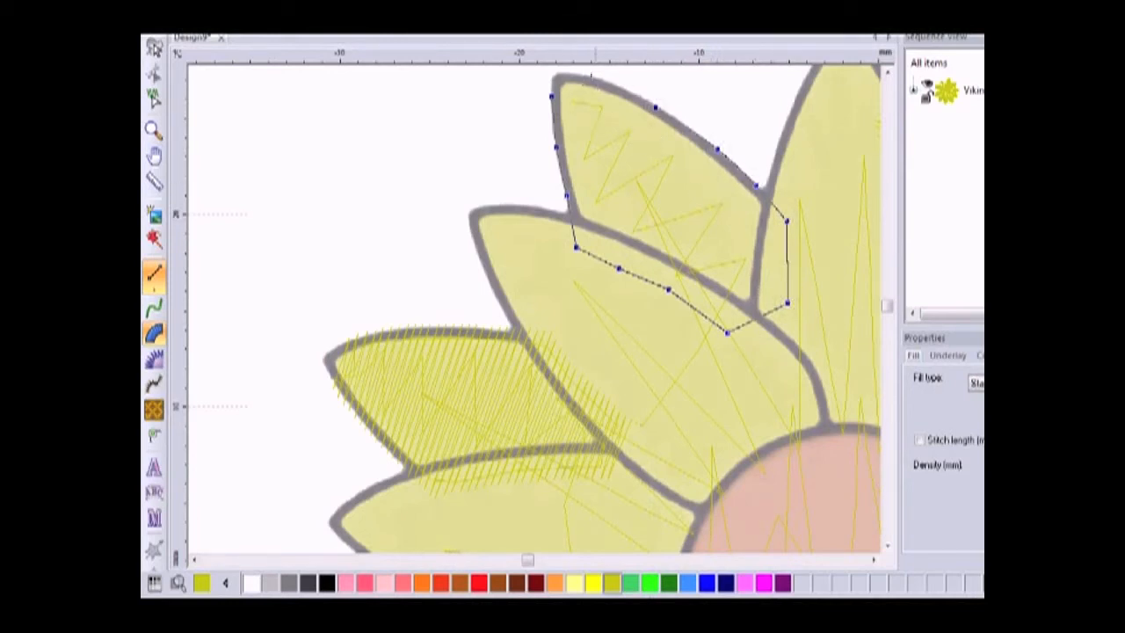
{"action": "left_click", "coordinate": [619, 87]}
{"action": "left_click", "coordinate": [573, 74]}
Step: Add three stitch direction lines across the outlined petal left of the top petal and generate its satin fill
{"action": "left_click", "coordinate": [597, 80]}
{"action": "left_click", "coordinate": [553, 127]}
{"action": "left_click", "coordinate": [695, 131]}
{"action": "left_click", "coordinate": [575, 247]}
{"action": "left_click", "coordinate": [775, 207]}
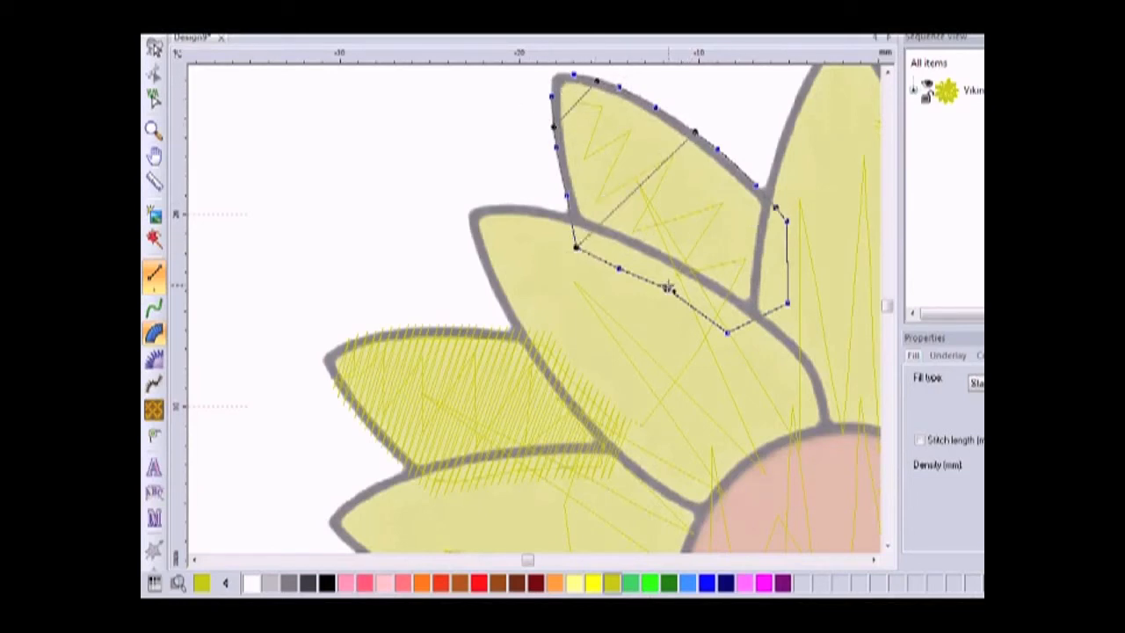
{"action": "left_click", "coordinate": [675, 294]}
{"action": "key", "text": "Return"}
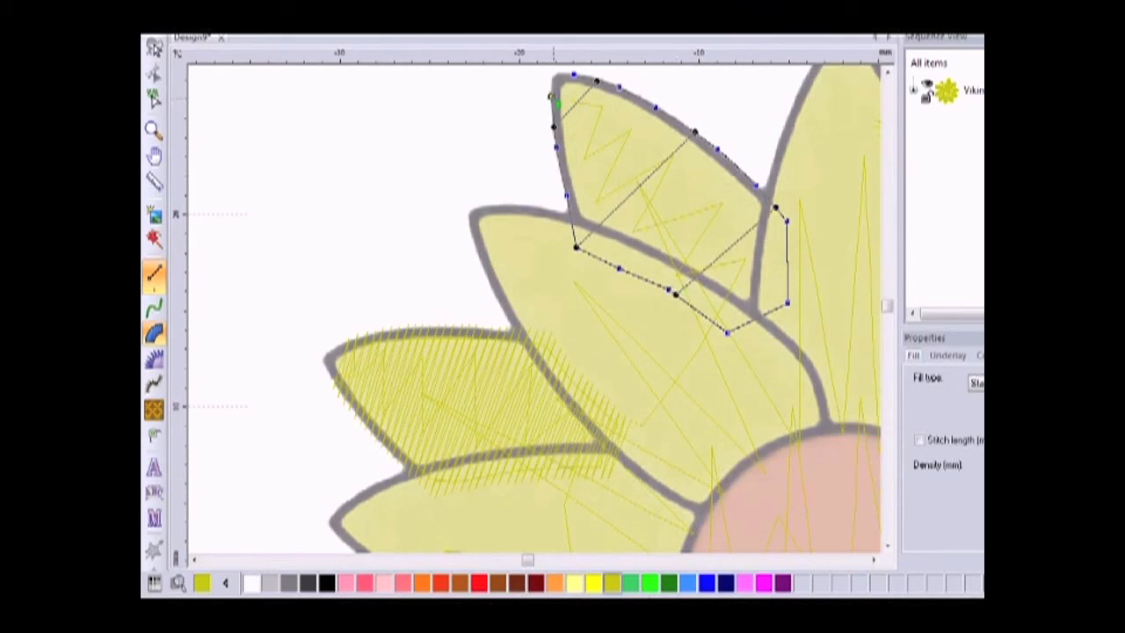
{"action": "key", "text": "Return"}
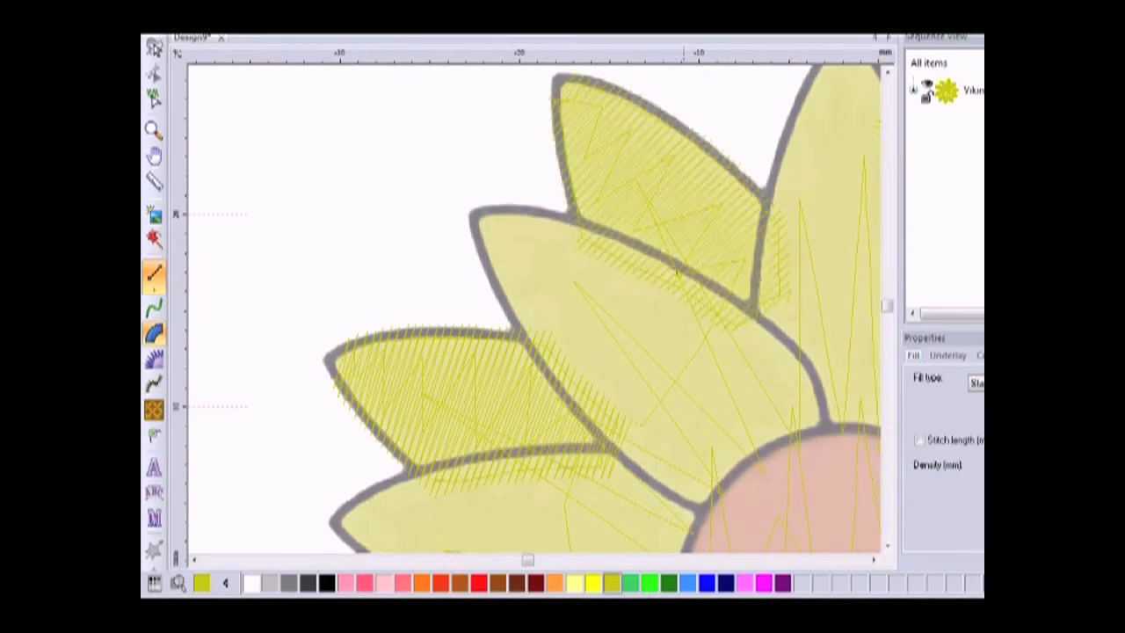
Step: Lay a zigzag run stitch through the tall top front petal, from its base at the flower centre up to its tip
{"action": "scroll", "coordinate": [685, 268], "scroll_direction": "right", "scroll_amount": 3}
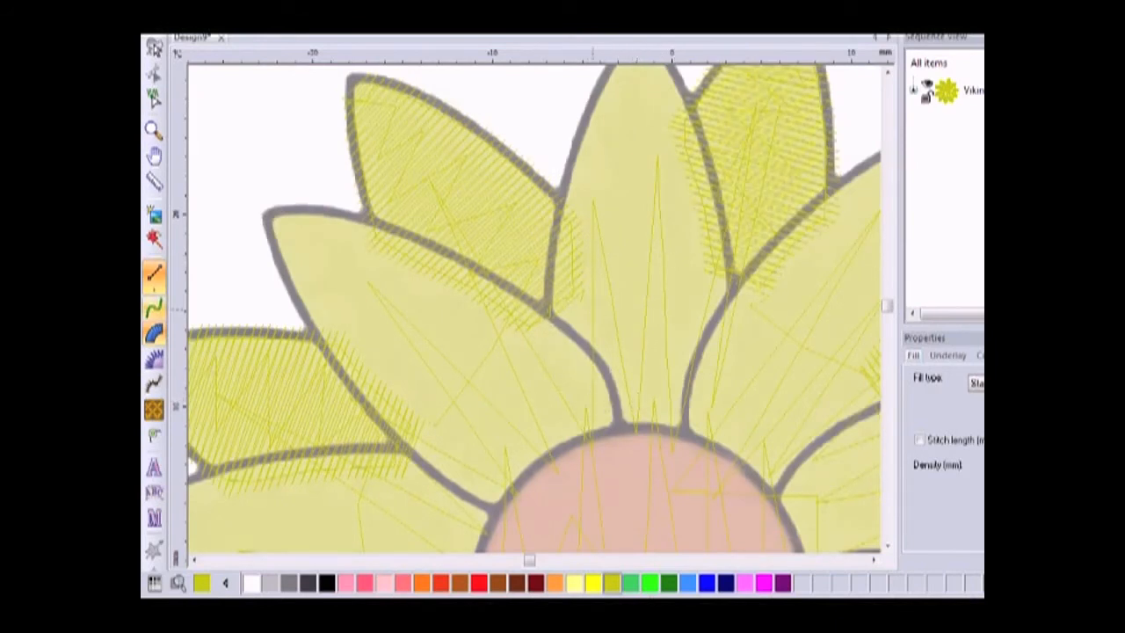
{"action": "left_click", "coordinate": [153, 306]}
{"action": "left_click", "coordinate": [587, 313]}
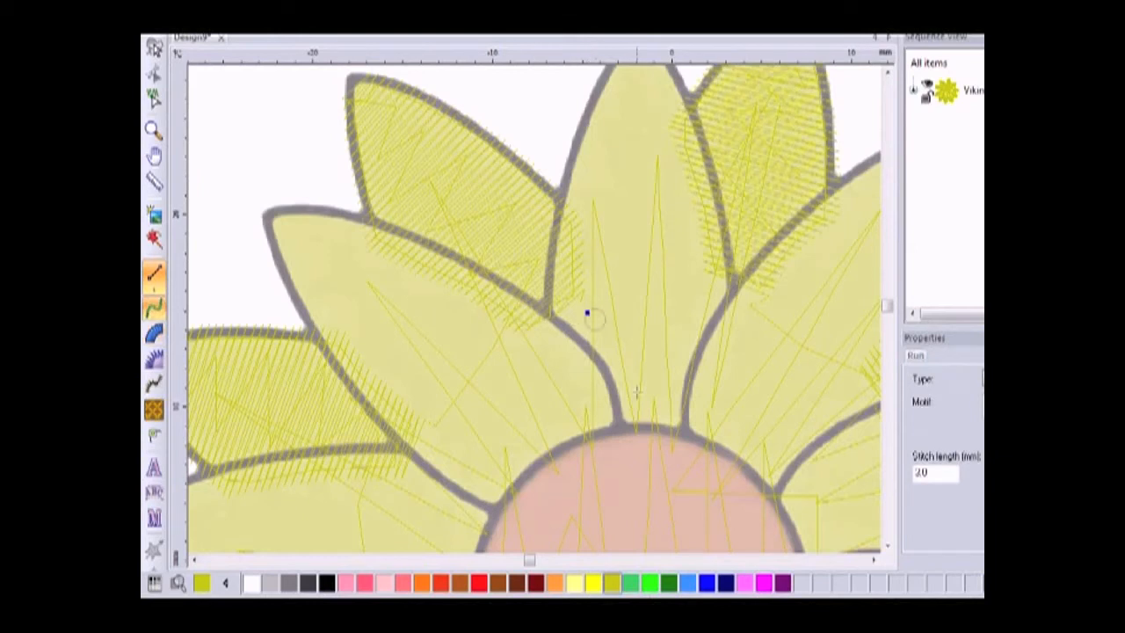
{"action": "left_click", "coordinate": [631, 402]}
{"action": "left_click", "coordinate": [686, 383]}
{"action": "left_click", "coordinate": [710, 311]}
{"action": "left_click", "coordinate": [570, 273]}
{"action": "left_click", "coordinate": [702, 245]}
{"action": "left_click", "coordinate": [594, 204]}
{"action": "left_click", "coordinate": [682, 165]}
{"action": "left_click", "coordinate": [598, 134]}
{"action": "left_click", "coordinate": [658, 94]}
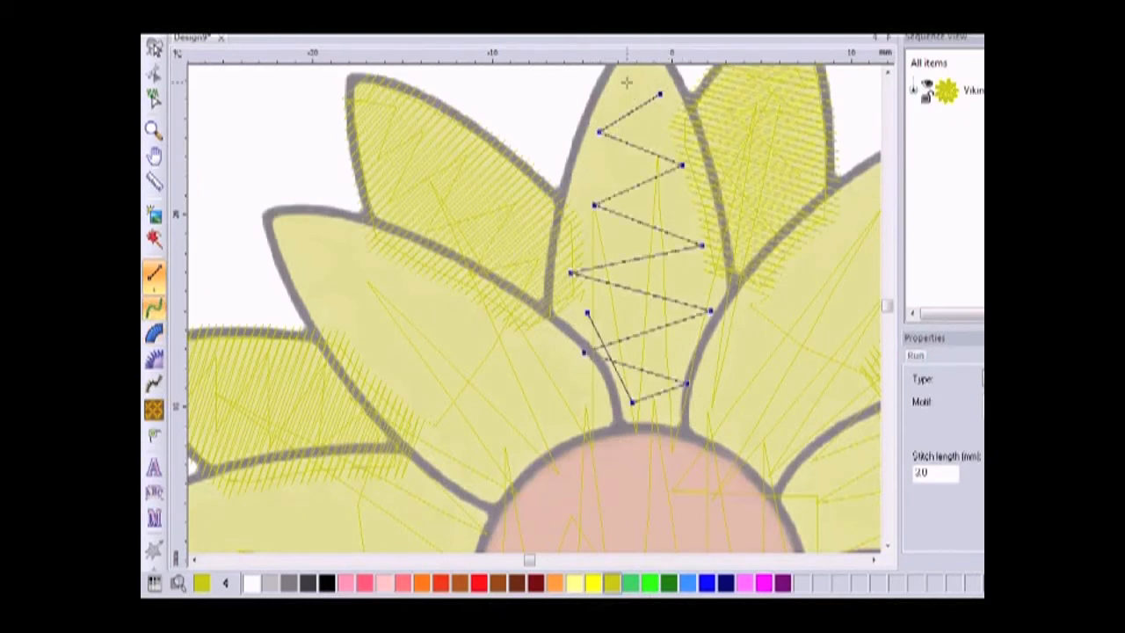
{"action": "scroll", "coordinate": [640, 173], "scroll_direction": "up", "scroll_amount": 2}
{"action": "left_click", "coordinate": [632, 161]}
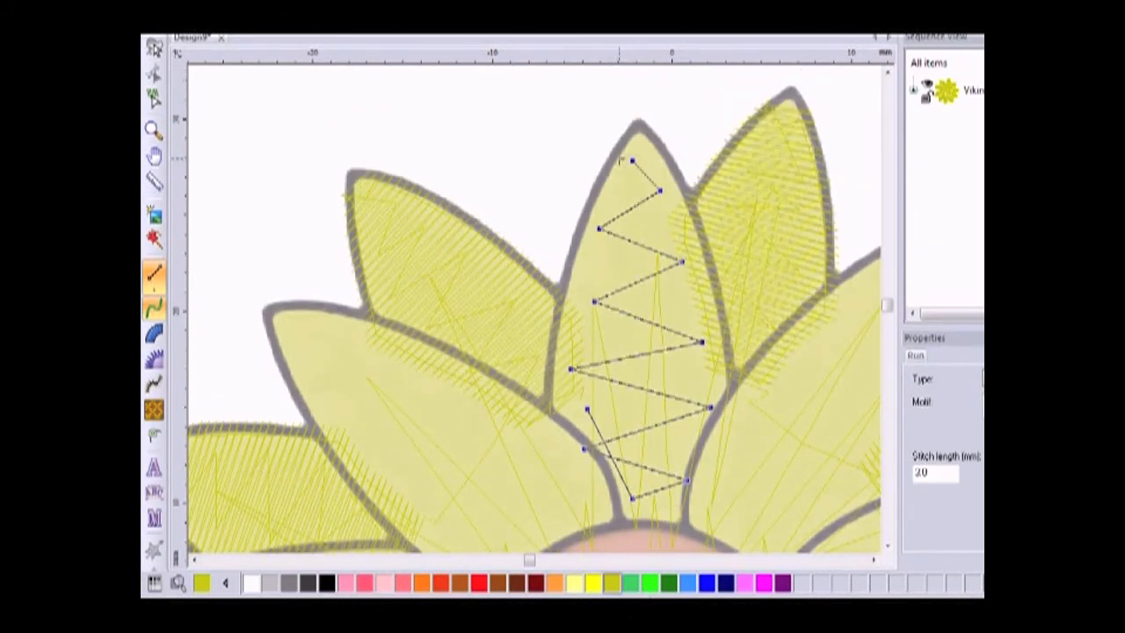
{"action": "key", "text": "Return"}
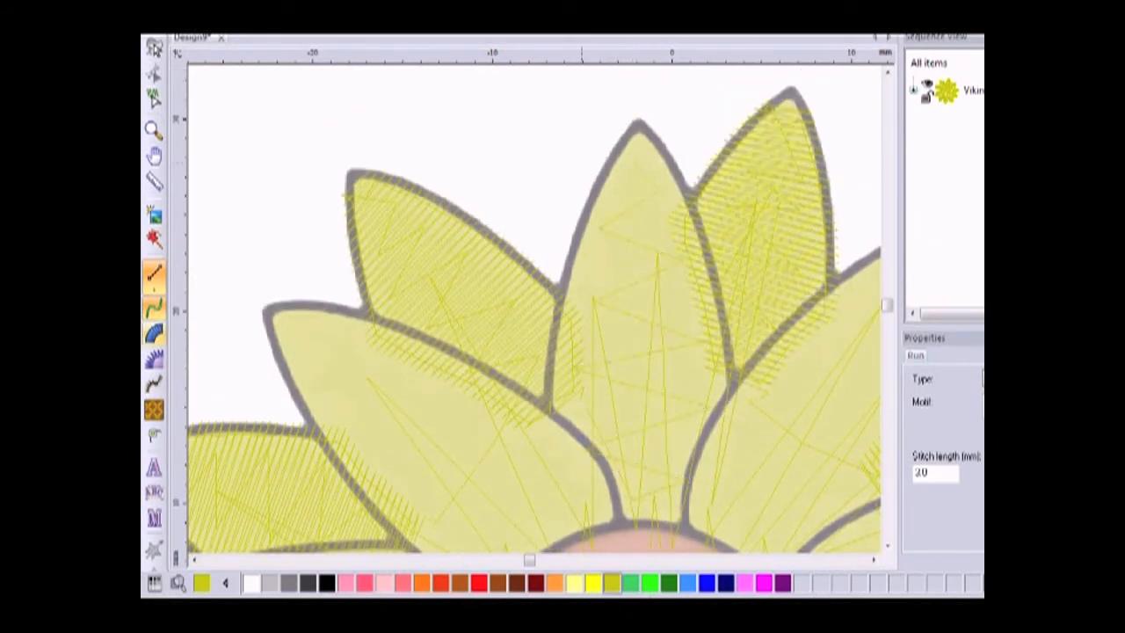
Step: Outline the tall top front petal with a Satin Path, widening its base beyond the adjoining petal edges
{"action": "left_click", "coordinate": [154, 332]}
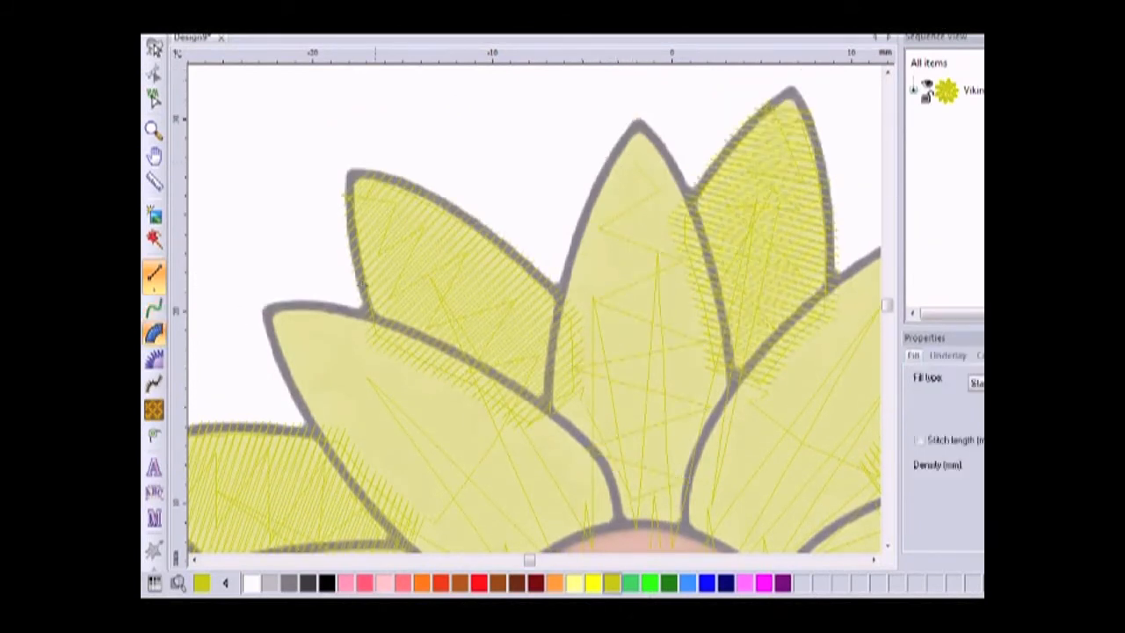
{"action": "left_click", "coordinate": [601, 167]}
{"action": "left_click", "coordinate": [572, 234]}
{"action": "left_click", "coordinate": [551, 300]}
{"action": "left_click", "coordinate": [542, 370]}
{"action": "left_click", "coordinate": [537, 437]}
{"action": "left_click", "coordinate": [572, 465]}
{"action": "left_click", "coordinate": [593, 499]}
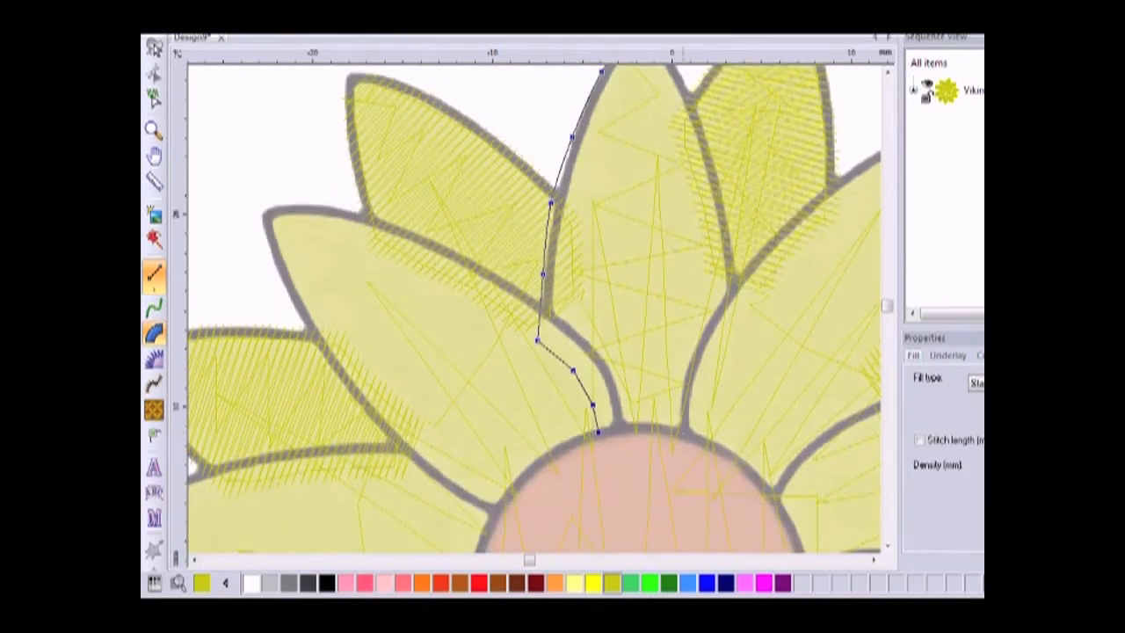
{"action": "left_click", "coordinate": [707, 437]}
{"action": "left_click", "coordinate": [718, 381]}
{"action": "left_click", "coordinate": [740, 328]}
{"action": "left_click", "coordinate": [738, 286]}
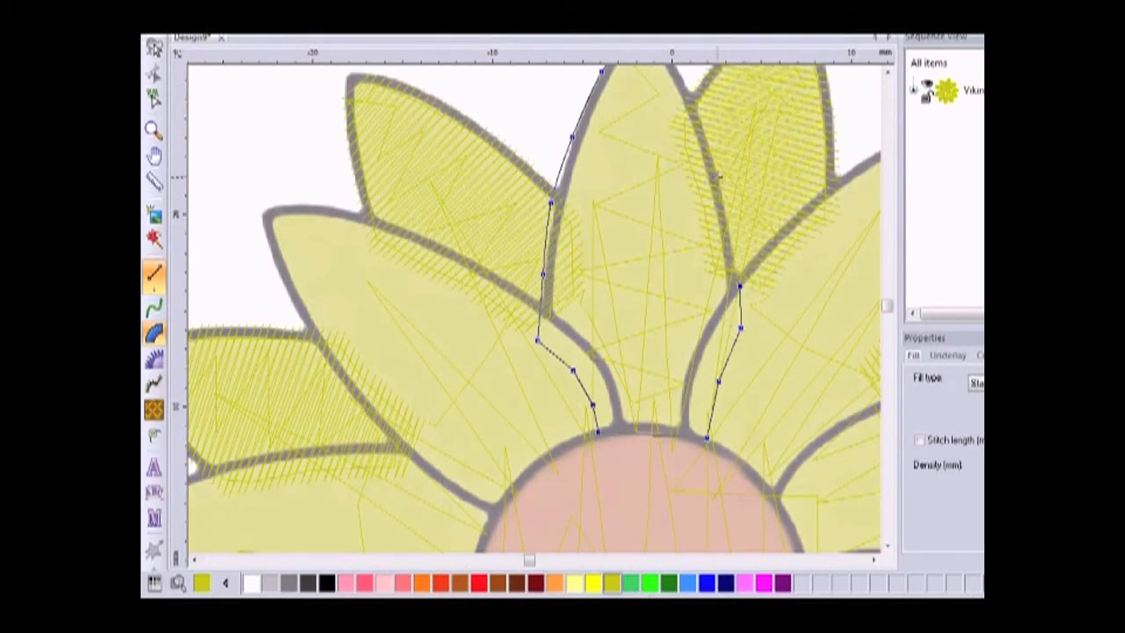
{"action": "scroll", "coordinate": [704, 217], "scroll_direction": "up", "scroll_amount": 1}
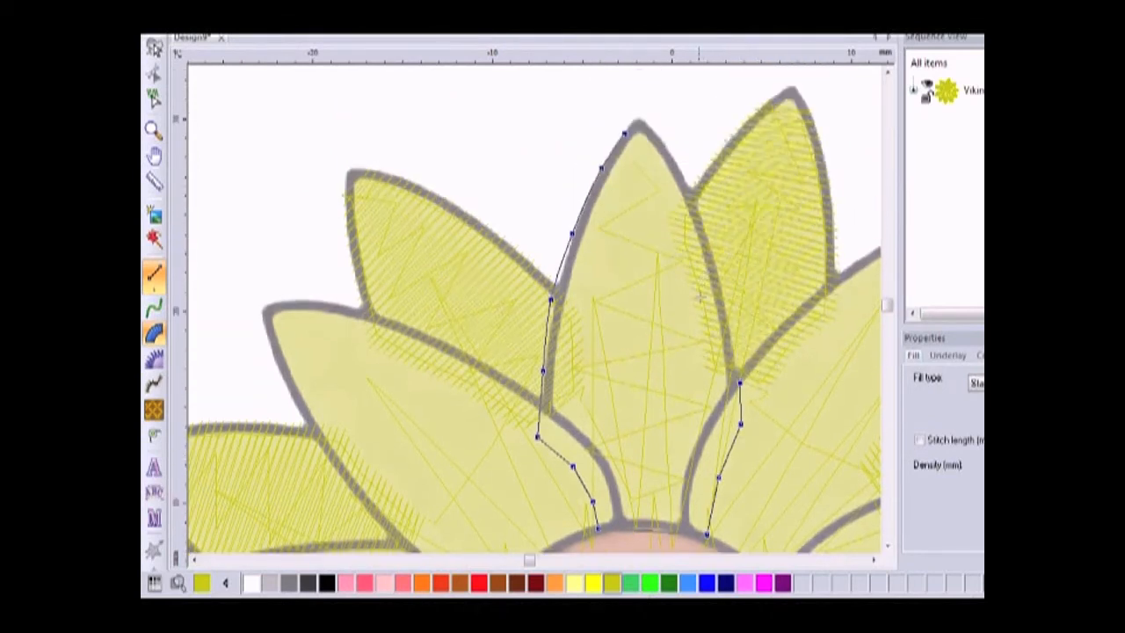
{"action": "left_click", "coordinate": [727, 323], "text": "ctrl"}
{"action": "left_click", "coordinate": [706, 233], "text": "ctrl"}
{"action": "left_click", "coordinate": [679, 169], "text": "ctrl"}
{"action": "left_click", "coordinate": [652, 133], "text": "ctrl"}
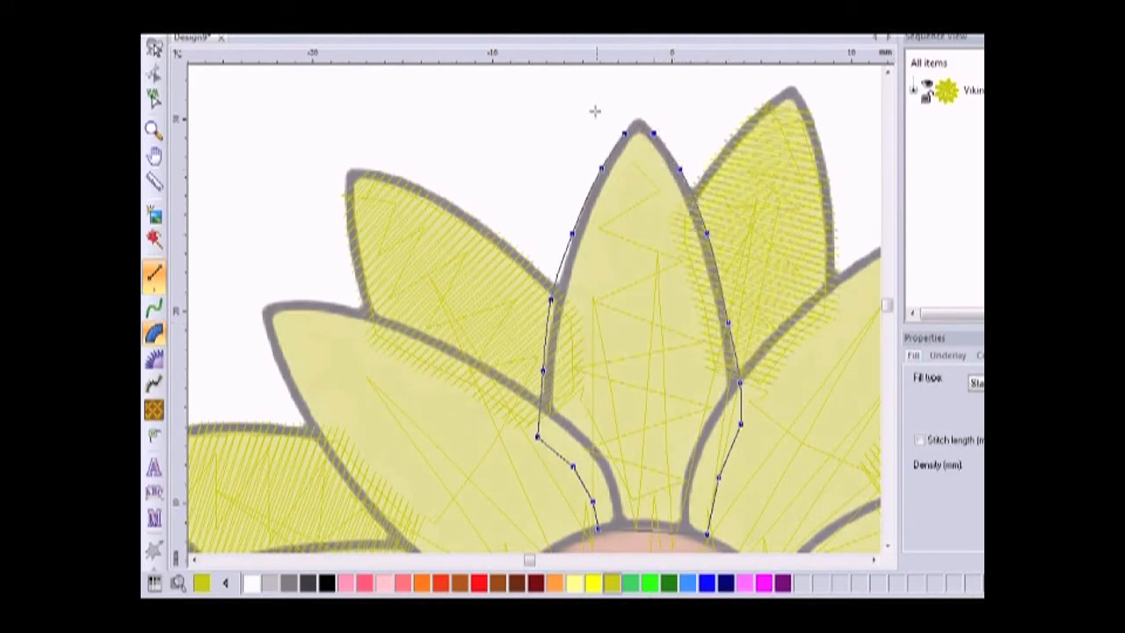
Step: Add three stitch direction lines across the tall top front petal, set stitching points at its tip and base, and generate its satin fill
{"action": "left_click", "coordinate": [608, 157]}
{"action": "left_click", "coordinate": [672, 157]}
{"action": "left_click", "coordinate": [548, 309]}
{"action": "left_click", "coordinate": [725, 305]}
{"action": "left_click", "coordinate": [576, 473]}
{"action": "left_click", "coordinate": [722, 470]}
{"action": "left_click", "coordinate": [624, 133]}
{"action": "left_click", "coordinate": [704, 541]}
{"action": "key", "text": "Return"}
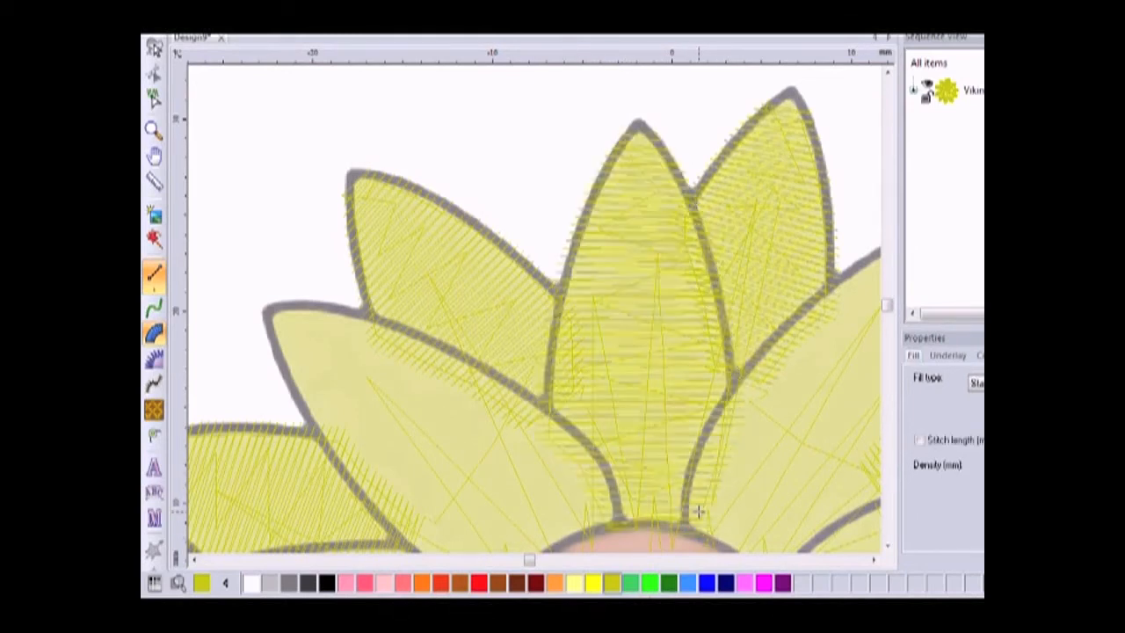
Step: Lay a zigzag run stitch through the front petal just right of the tall top petal, from the flower centre to its tip
{"action": "key", "text": "Down"}
{"action": "key", "text": "Down"}
{"action": "key", "text": "Down"}
{"action": "key", "text": "Right"}
{"action": "key", "text": "Right"}
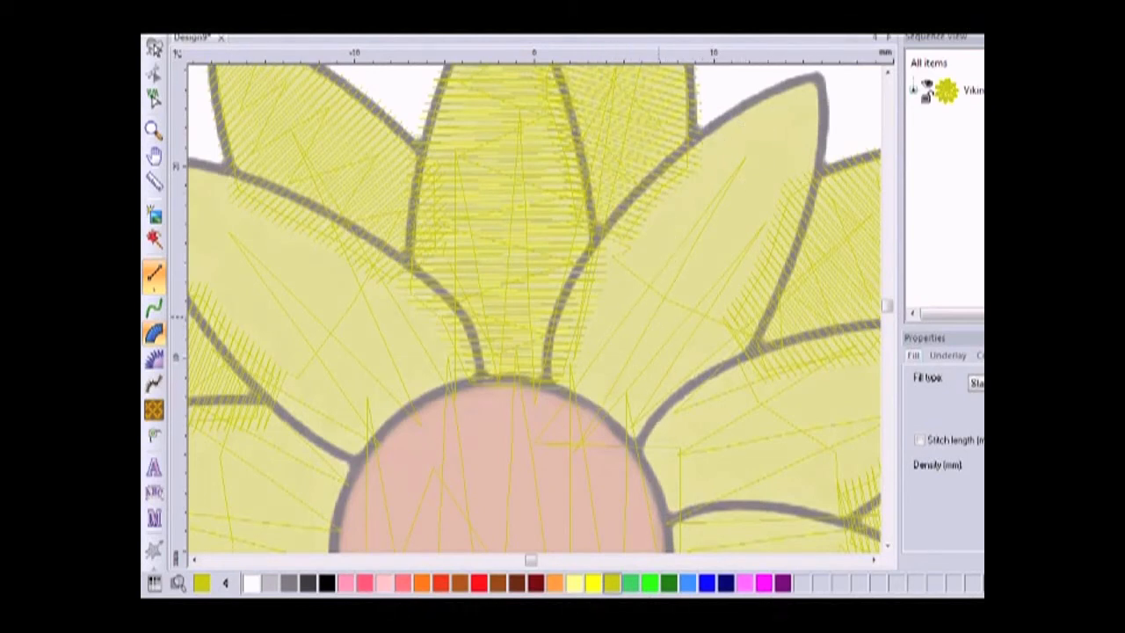
{"action": "left_click", "coordinate": [156, 306]}
{"action": "left_click", "coordinate": [576, 383]}
{"action": "left_click", "coordinate": [646, 416]}
{"action": "left_click", "coordinate": [580, 309]}
{"action": "left_click", "coordinate": [682, 369]}
{"action": "left_click", "coordinate": [623, 260]}
{"action": "left_click", "coordinate": [722, 313]}
{"action": "left_click", "coordinate": [667, 196]}
{"action": "left_click", "coordinate": [759, 253]}
{"action": "left_click", "coordinate": [720, 156]}
{"action": "left_click", "coordinate": [794, 192]}
{"action": "left_click", "coordinate": [761, 115]}
{"action": "left_click", "coordinate": [805, 110]}
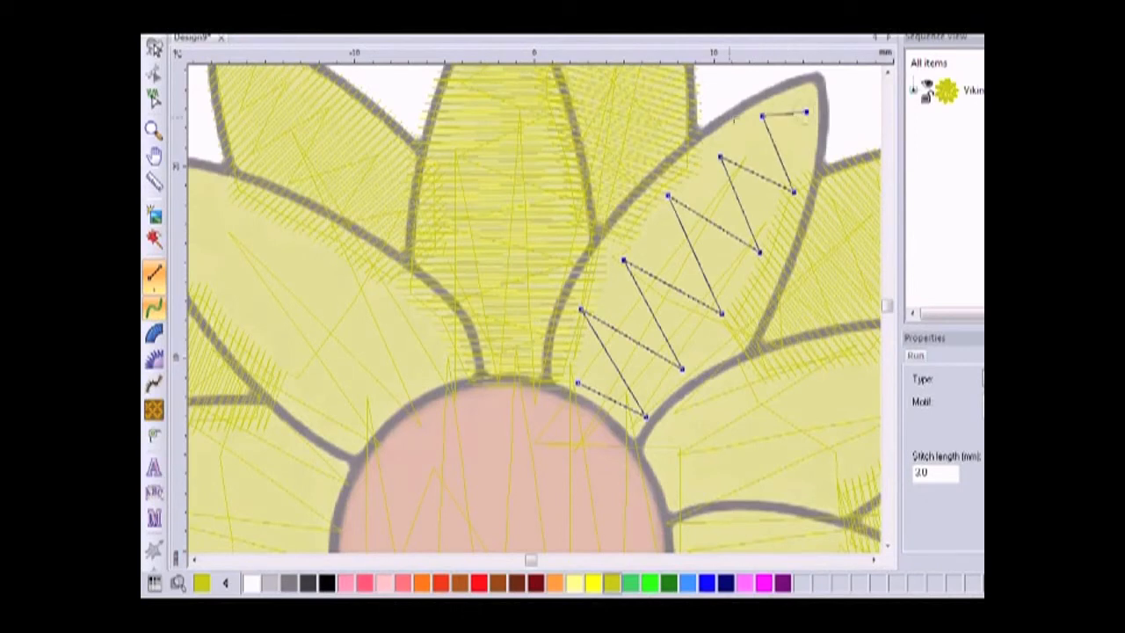
{"action": "key", "text": "Return"}
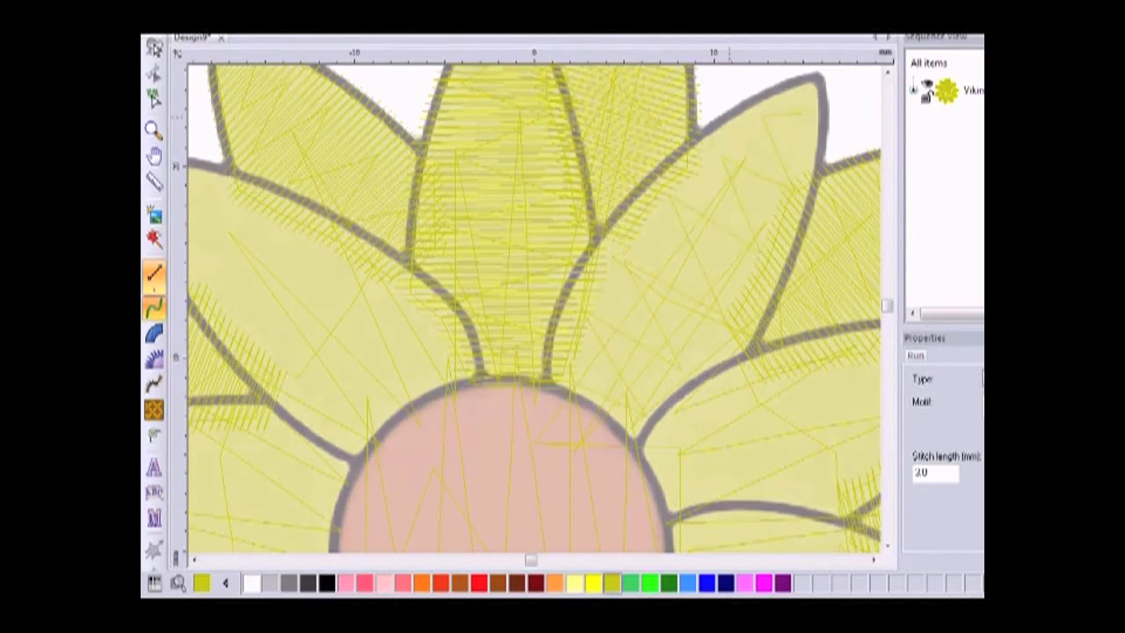
Step: Outline the front petal just right of the top petal with a Satin Path, extending its base under the next petal clockwise
{"action": "left_click", "coordinate": [154, 332]}
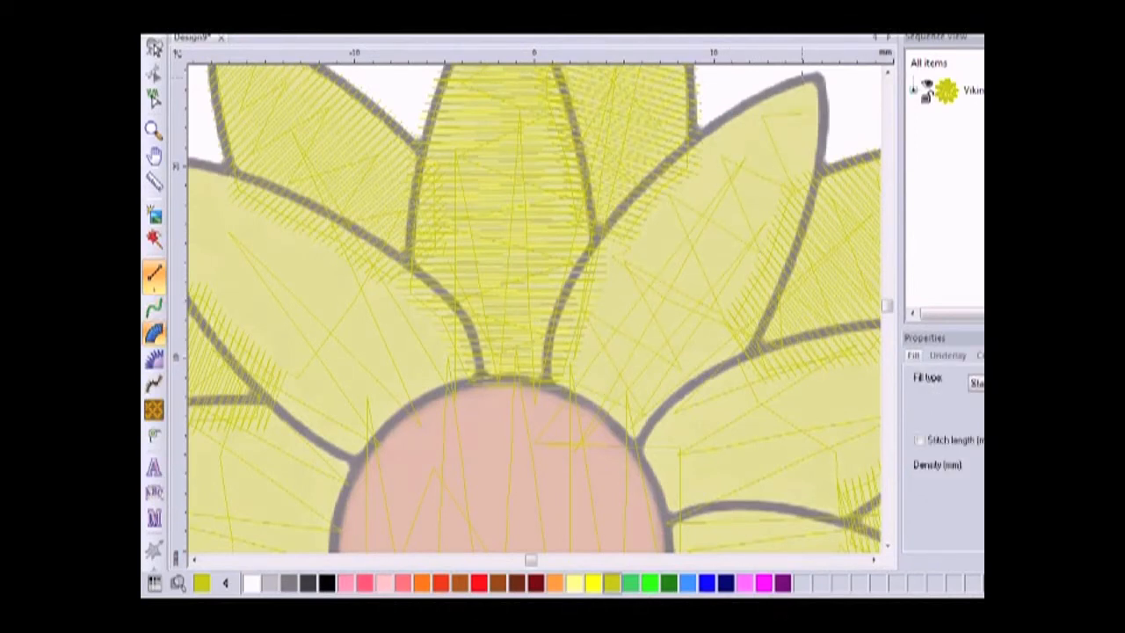
{"action": "left_click", "coordinate": [752, 95]}
{"action": "left_click", "coordinate": [678, 148], "text": "ctrl"}
{"action": "left_click", "coordinate": [616, 205], "text": "ctrl"}
{"action": "left_click", "coordinate": [570, 275], "text": "ctrl"}
{"action": "left_click", "coordinate": [543, 338], "text": "ctrl"}
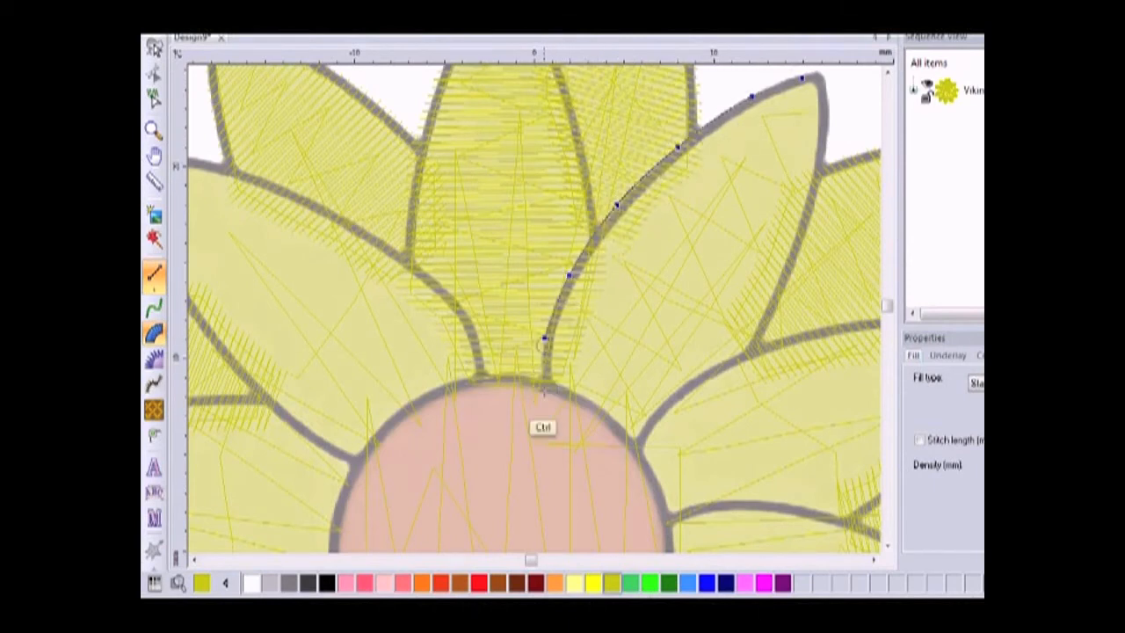
{"action": "left_click", "coordinate": [652, 470]}
{"action": "left_click", "coordinate": [687, 437]}
{"action": "left_click", "coordinate": [733, 400]}
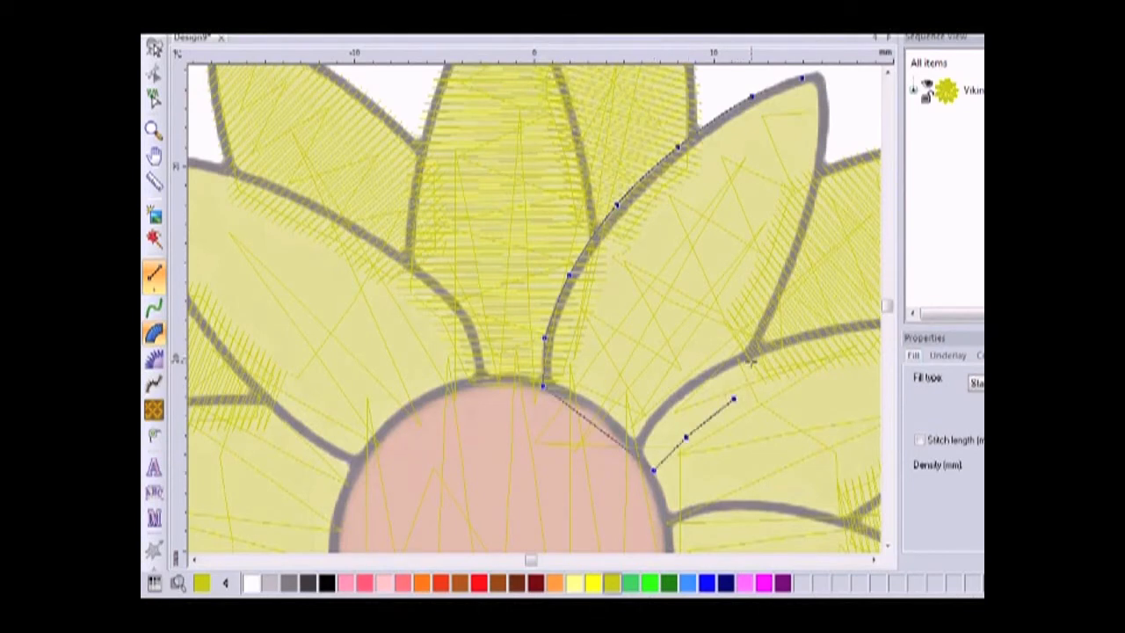
{"action": "left_click", "coordinate": [750, 361]}
{"action": "left_click", "coordinate": [771, 320]}
{"action": "left_click", "coordinate": [798, 254]}
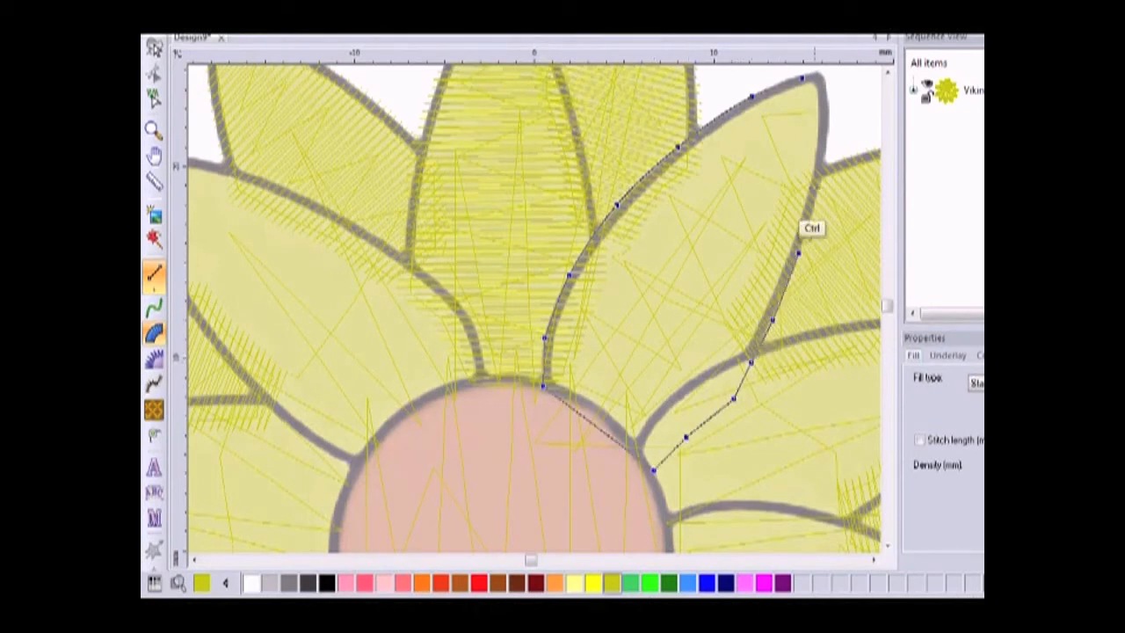
{"action": "left_click", "coordinate": [819, 180]}
{"action": "left_click", "coordinate": [827, 132]}
Step: Add four stitch direction lines across the front petal right of the top one, set tip and base stitching points, and generate its fill
{"action": "left_click_drag", "start_coordinate": [765, 91], "coordinate": [826, 140]}
{"action": "left_click_drag", "start_coordinate": [660, 162], "coordinate": [793, 270]}
{"action": "left_click_drag", "start_coordinate": [580, 255], "coordinate": [747, 369]}
{"action": "left_click_drag", "start_coordinate": [545, 341], "coordinate": [684, 437]}
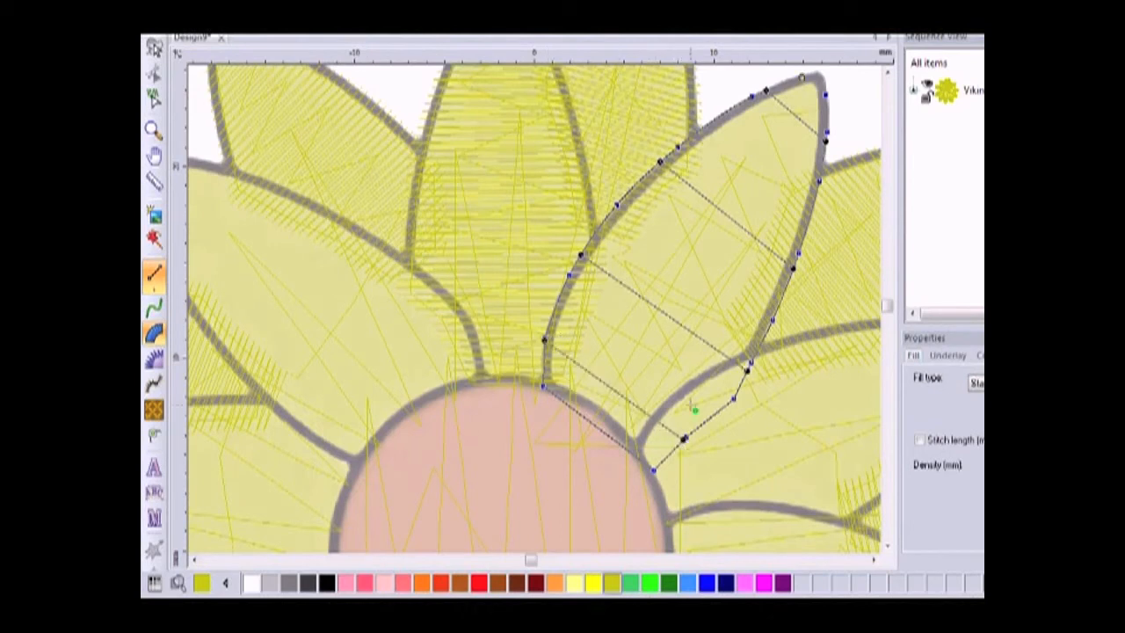
{"action": "left_click", "coordinate": [801, 79]}
{"action": "left_click", "coordinate": [653, 470]}
{"action": "key", "text": "Return"}
Step: Lay a zigzag run stitch through the second front petal clockwise from the top petal, from the flower centre to its tip
{"action": "key", "text": "Down"}
{"action": "key", "text": "Down"}
{"action": "key", "text": "Right"}
{"action": "key", "text": "Right"}
{"action": "key", "text": "Right"}
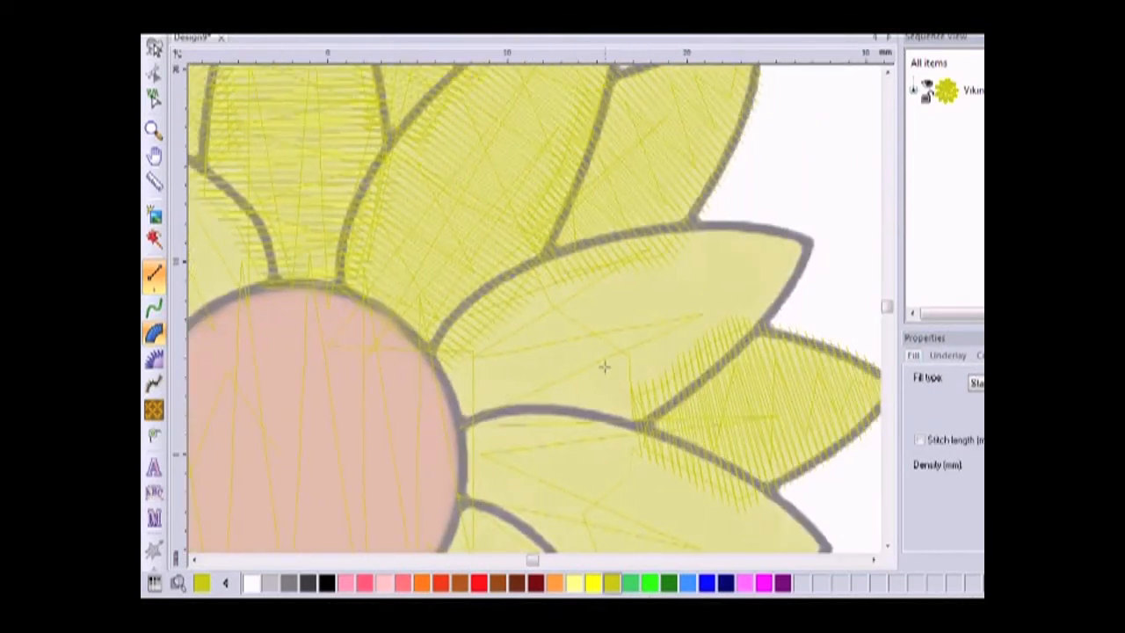
{"action": "left_click", "coordinate": [155, 309]}
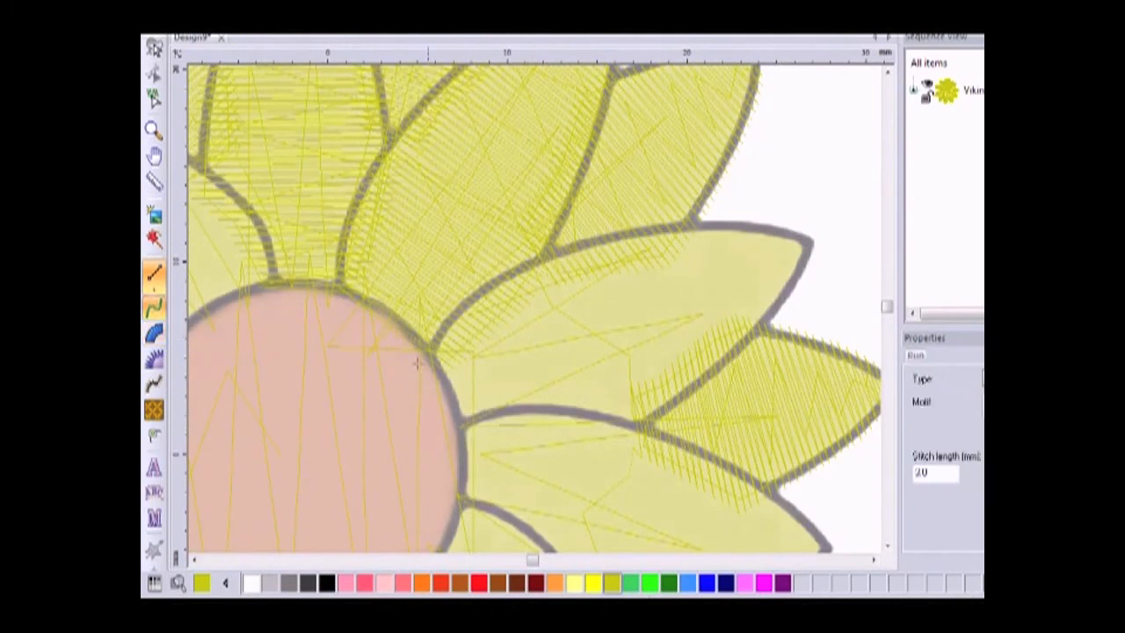
{"action": "left_click", "coordinate": [460, 362]}
{"action": "left_click", "coordinate": [489, 406]}
{"action": "left_click", "coordinate": [484, 308]}
{"action": "left_click", "coordinate": [538, 398]}
{"action": "left_click", "coordinate": [538, 292]}
{"action": "left_click", "coordinate": [606, 407]}
{"action": "left_click", "coordinate": [601, 275]}
{"action": "left_click", "coordinate": [658, 363]}
{"action": "left_click", "coordinate": [653, 254]}
{"action": "left_click", "coordinate": [706, 343]}
{"action": "left_click", "coordinate": [703, 252]}
{"action": "left_click", "coordinate": [745, 313]}
{"action": "left_click", "coordinate": [749, 245]}
{"action": "left_click", "coordinate": [774, 273]}
{"action": "left_click", "coordinate": [785, 255]}
{"action": "key", "text": "Return"}
Step: Outline the second front petal clockwise from the top with a Satin Path, extending its base under the petal below it
{"action": "left_click", "coordinate": [154, 332]}
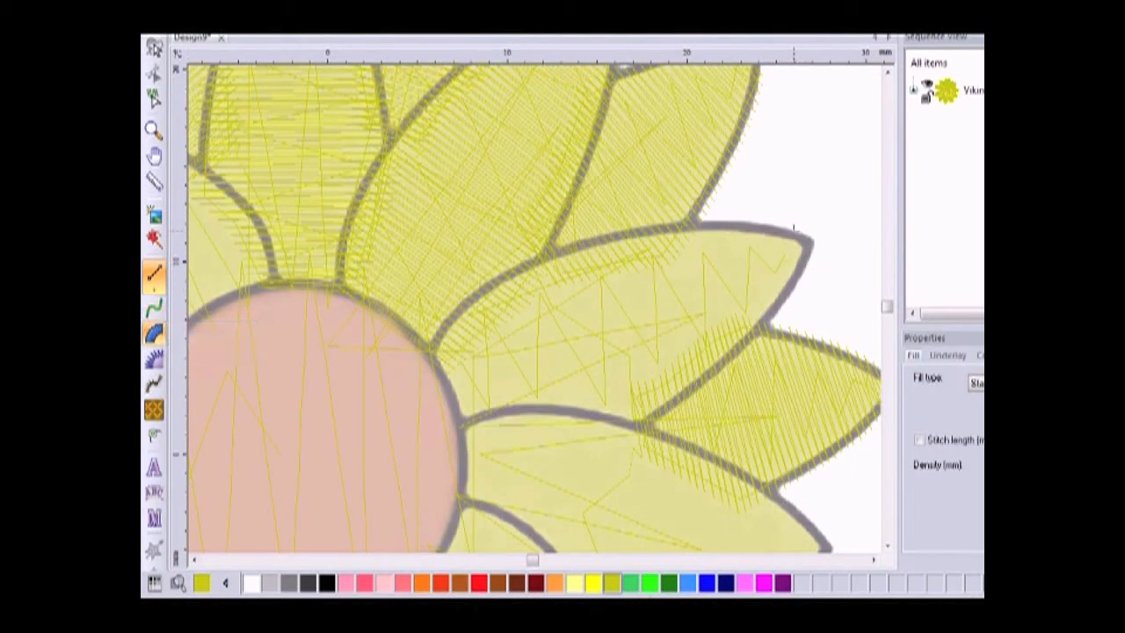
{"action": "left_click", "coordinate": [755, 222], "text": "ctrl"}
{"action": "left_click", "coordinate": [684, 223], "text": "ctrl"}
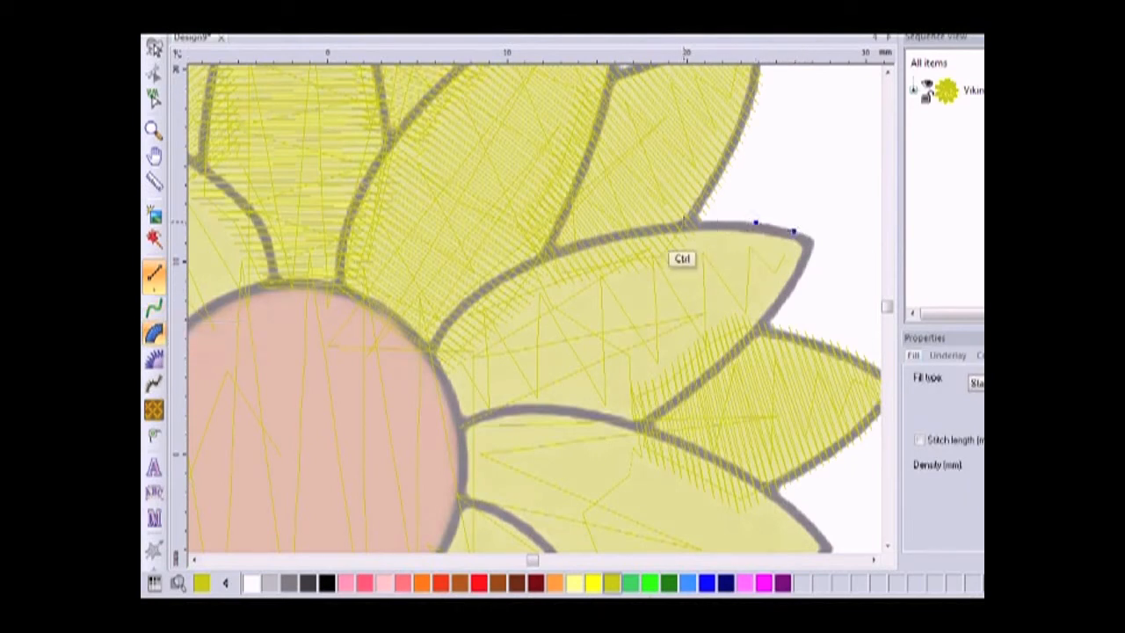
{"action": "left_click", "coordinate": [602, 234], "text": "ctrl"}
{"action": "left_click", "coordinate": [521, 264], "text": "ctrl"}
{"action": "left_click", "coordinate": [460, 302], "text": "ctrl"}
{"action": "left_click", "coordinate": [425, 346]}
{"action": "left_click", "coordinate": [464, 451]}
{"action": "left_click", "coordinate": [508, 443]}
{"action": "left_click", "coordinate": [565, 447]}
{"action": "left_click", "coordinate": [615, 449]}
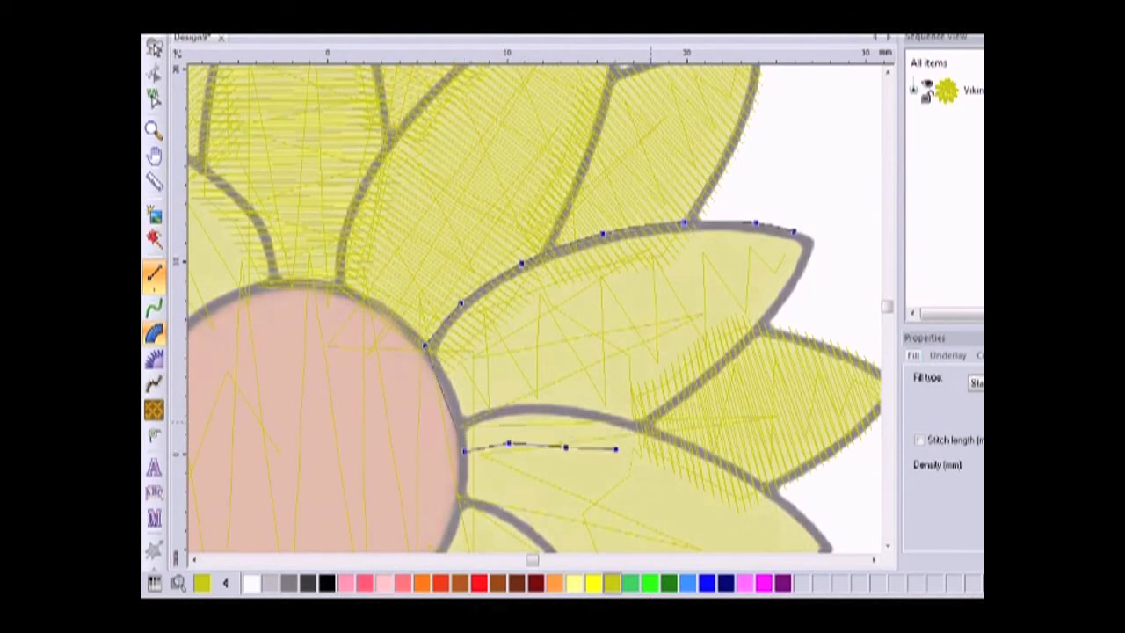
{"action": "left_click", "coordinate": [696, 390], "text": "ctrl"}
{"action": "left_click", "coordinate": [746, 347], "text": "ctrl"}
{"action": "left_click", "coordinate": [784, 303], "text": "ctrl"}
{"action": "left_click", "coordinate": [806, 262]}
Step: Add four stitch direction lines across the second front petal clockwise from the top, set tip and base stitching points, and generate its fill
{"action": "left_click", "coordinate": [790, 293]}
{"action": "left_click", "coordinate": [629, 228]}
{"action": "left_click", "coordinate": [697, 390]}
{"action": "left_click", "coordinate": [514, 266]}
{"action": "left_click", "coordinate": [582, 449]}
{"action": "left_click", "coordinate": [448, 316]}
{"action": "left_click", "coordinate": [498, 444]}
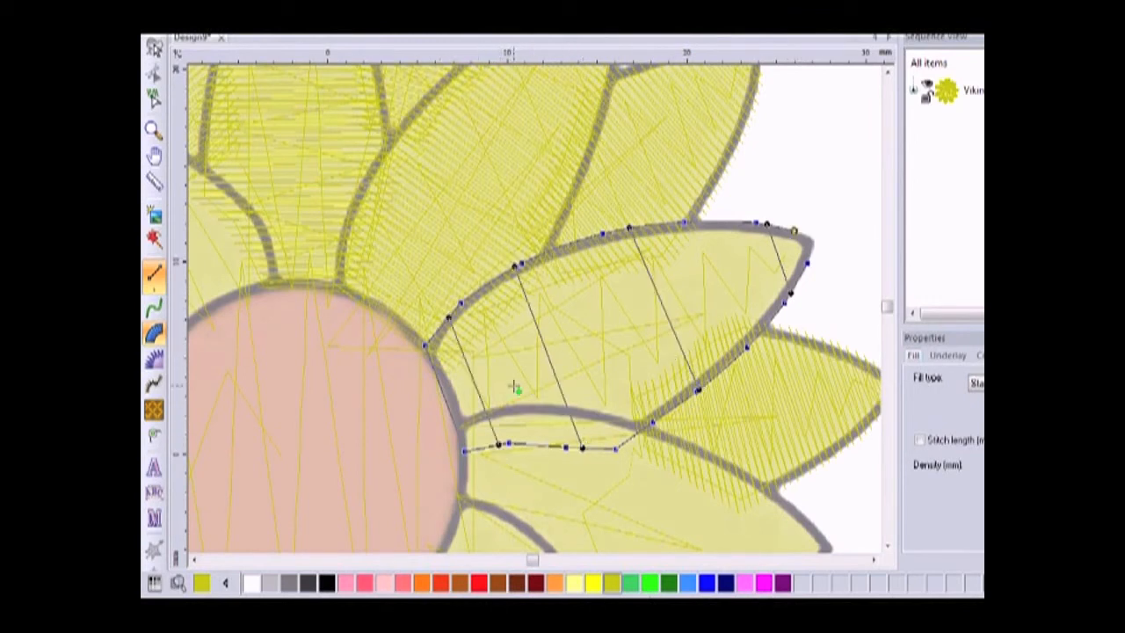
{"action": "left_click", "coordinate": [796, 232]}
{"action": "left_click", "coordinate": [462, 452]}
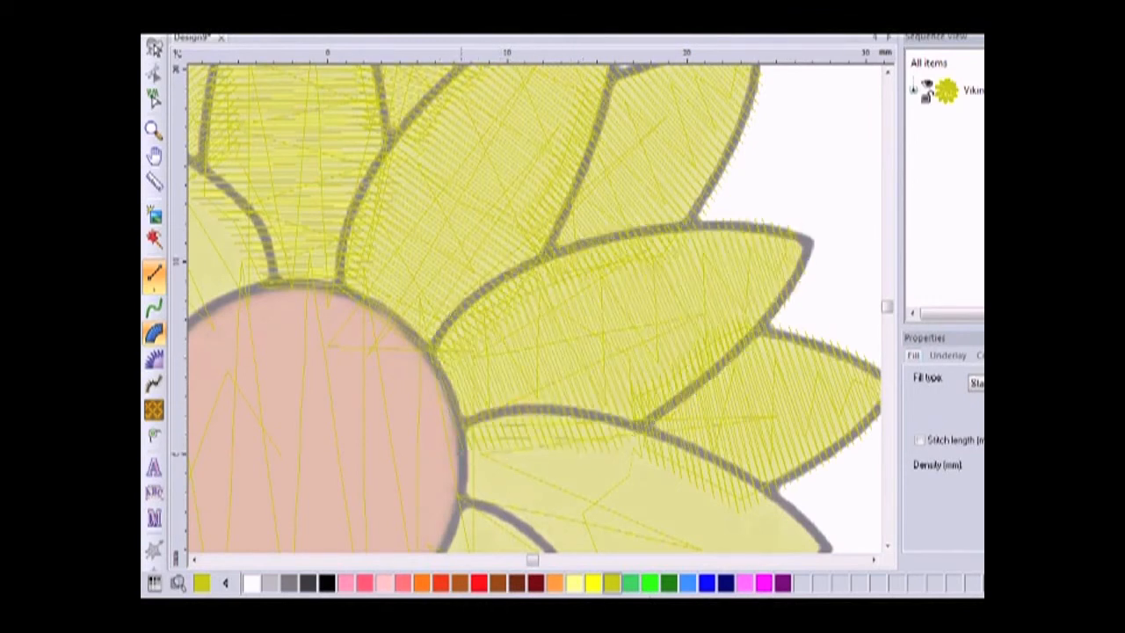
Step: Lay a zigzag run stitch through the third front petal clockwise from the top, from the flower centre to its tip
{"action": "scroll", "coordinate": [461, 453], "scroll_direction": "down", "scroll_amount": 3}
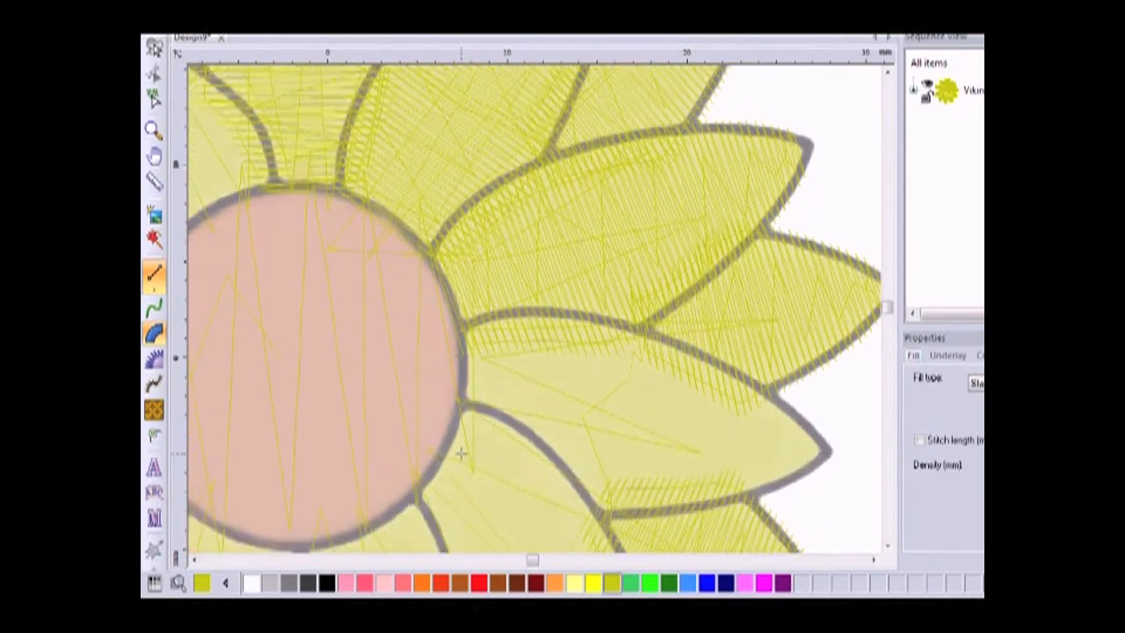
{"action": "left_click", "coordinate": [480, 339]}
{"action": "left_click", "coordinate": [486, 401]}
{"action": "left_click", "coordinate": [522, 332]}
{"action": "left_click", "coordinate": [533, 430]}
{"action": "left_click", "coordinate": [574, 342]}
{"action": "left_click", "coordinate": [582, 471]}
{"action": "left_click", "coordinate": [632, 356]}
{"action": "left_click", "coordinate": [634, 486]}
{"action": "left_click", "coordinate": [692, 377]}
{"action": "left_click", "coordinate": [696, 475]}
{"action": "left_click", "coordinate": [736, 398]}
{"action": "left_click", "coordinate": [734, 475]}
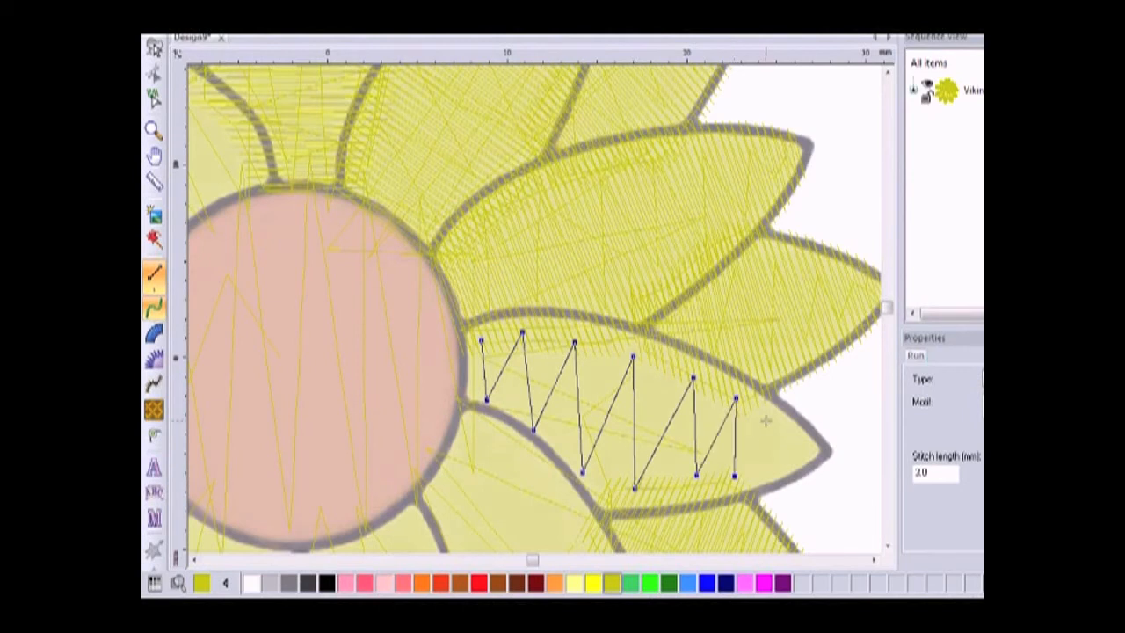
{"action": "left_click", "coordinate": [789, 445]}
{"action": "key", "text": "Return"}
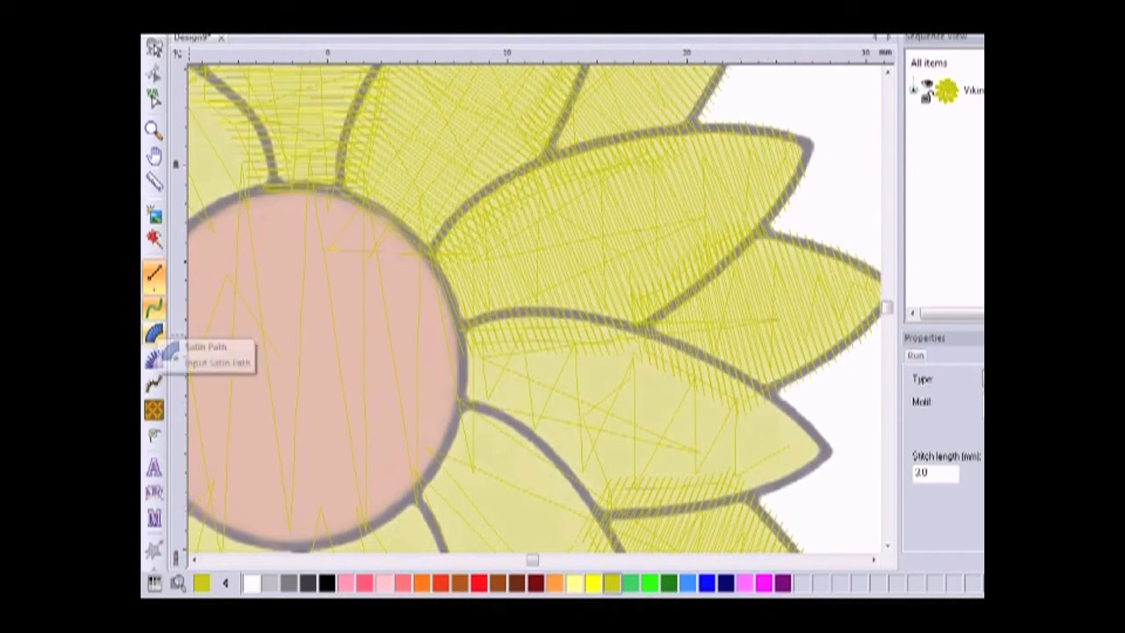
Step: Outline the third front petal clockwise from the top with a Satin Path, extending its base under the lower-right petal
{"action": "left_click", "coordinate": [153, 332]}
{"action": "left_click", "coordinate": [819, 430]}
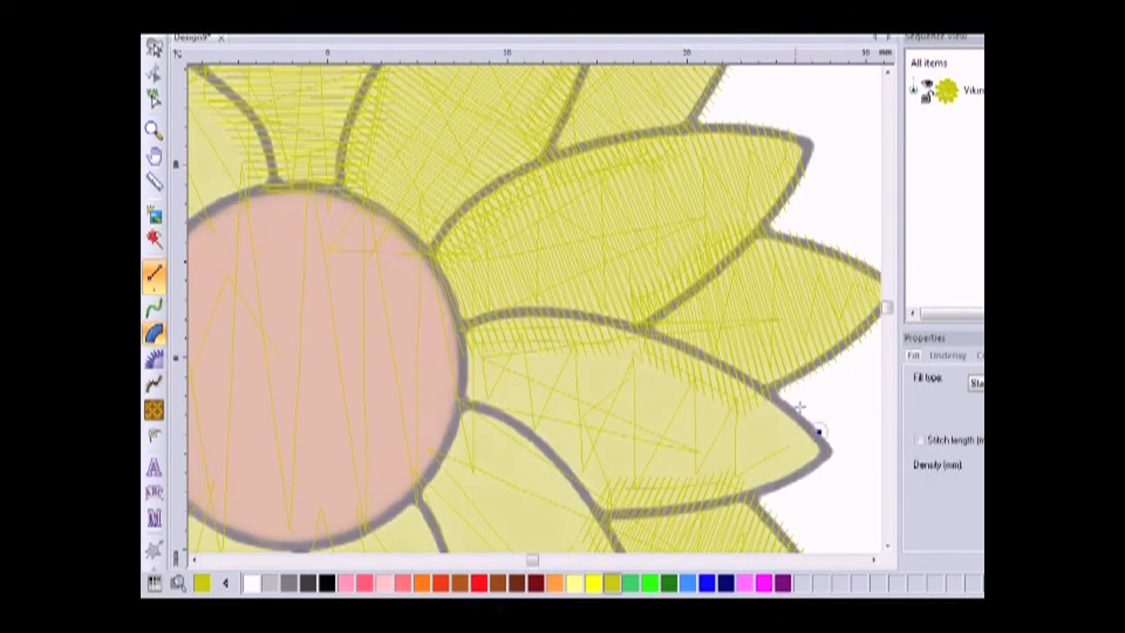
{"action": "left_click", "coordinate": [773, 389], "text": "ctrl"}
{"action": "left_click", "coordinate": [698, 346], "text": "ctrl"}
{"action": "left_click", "coordinate": [601, 313], "text": "ctrl"}
{"action": "left_click", "coordinate": [509, 306], "text": "ctrl"}
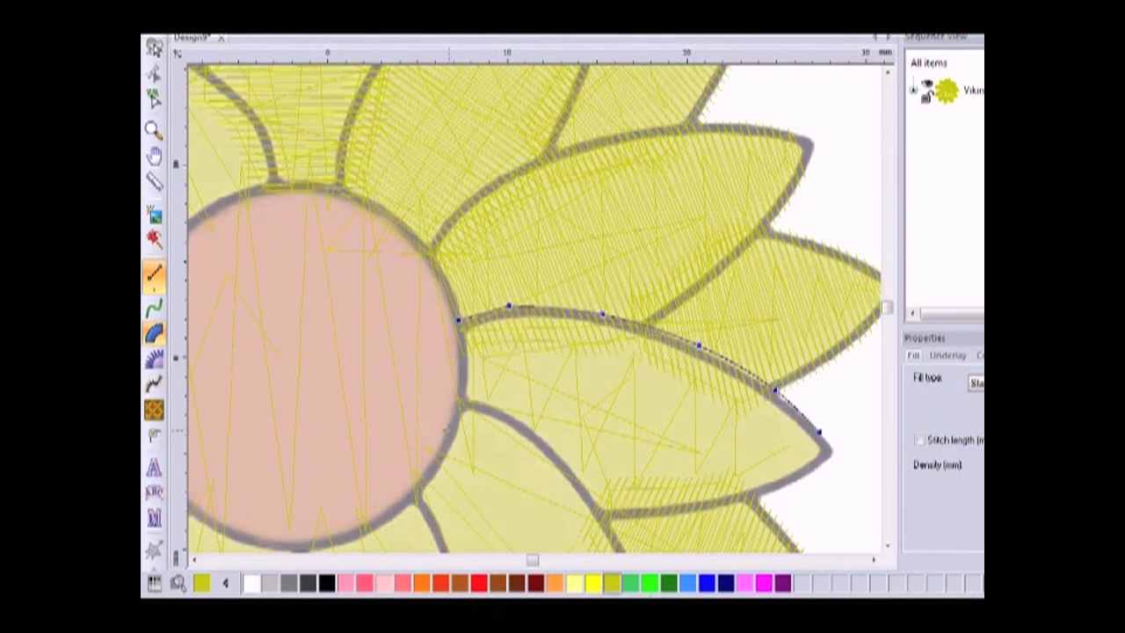
{"action": "left_click", "coordinate": [449, 428]}
{"action": "left_click", "coordinate": [536, 483]}
{"action": "scroll", "coordinate": [565, 516], "scroll_direction": "down", "scroll_amount": 3}
{"action": "left_click", "coordinate": [571, 424]}
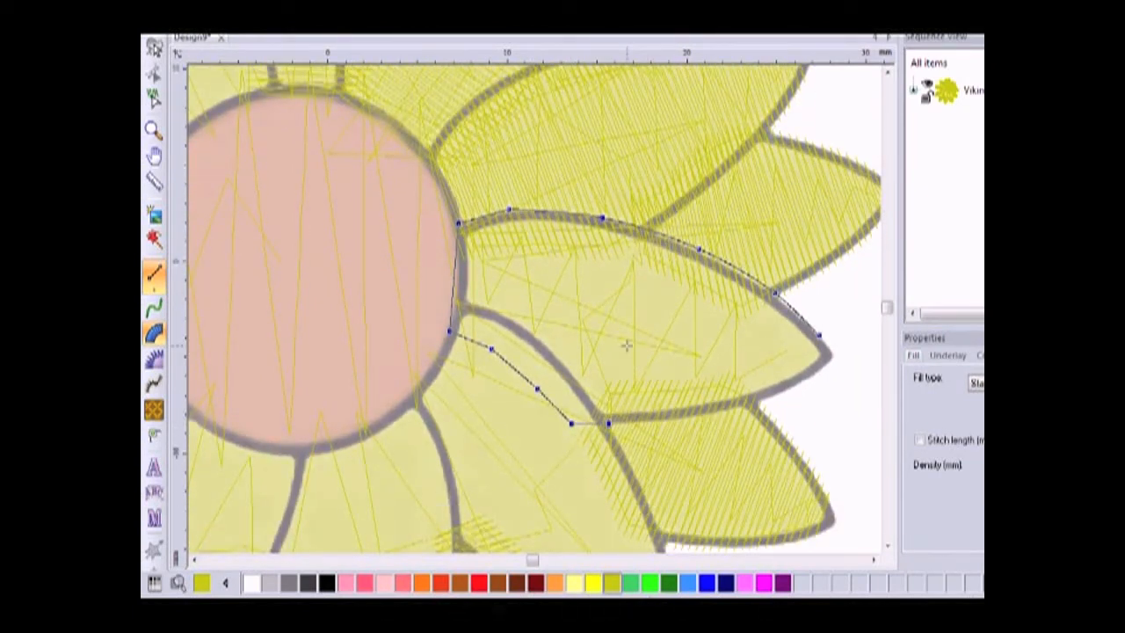
{"action": "left_click", "coordinate": [641, 421]}
{"action": "left_click", "coordinate": [716, 410]}
{"action": "left_click", "coordinate": [780, 391]}
Step: Add three stitch direction lines across the third front petal clockwise from the top and generate its satin fill
{"action": "left_click", "coordinate": [776, 293]}
{"action": "left_click", "coordinate": [760, 398]}
{"action": "left_click", "coordinate": [657, 233]}
{"action": "left_click", "coordinate": [630, 422]}
{"action": "left_click", "coordinate": [537, 211]}
{"action": "left_click", "coordinate": [524, 376]}
{"action": "key", "text": "Return"}
{"action": "key", "text": "Return"}
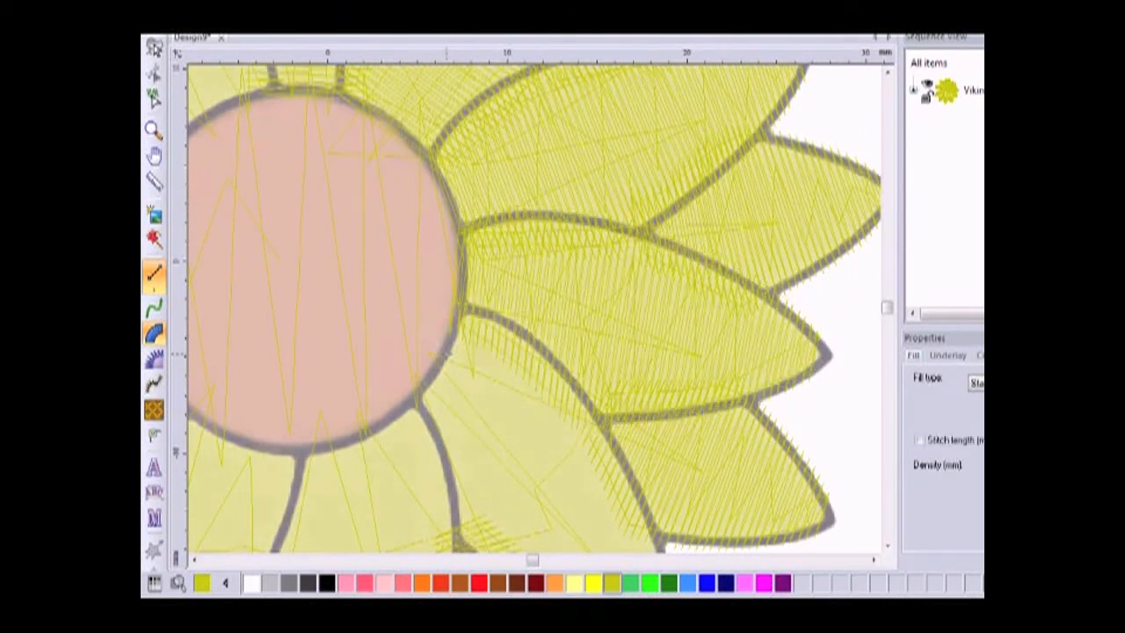
Step: Lay a zigzag run stitch through the lower-right front petal, from the flower centre to its tip
{"action": "left_click", "coordinate": [153, 307]}
{"action": "left_click", "coordinate": [437, 413]}
{"action": "left_click", "coordinate": [515, 381]}
{"action": "scroll", "coordinate": [477, 434], "scroll_direction": "down", "scroll_amount": 3}
{"action": "left_click", "coordinate": [451, 321]}
{"action": "left_click", "coordinate": [551, 263]}
{"action": "left_click", "coordinate": [484, 383]}
{"action": "left_click", "coordinate": [593, 327]}
{"action": "left_click", "coordinate": [529, 422]}
{"action": "left_click", "coordinate": [632, 383]}
{"action": "left_click", "coordinate": [573, 465]}
{"action": "left_click", "coordinate": [649, 429]}
{"action": "left_click", "coordinate": [613, 485]}
{"action": "key", "text": "Return"}
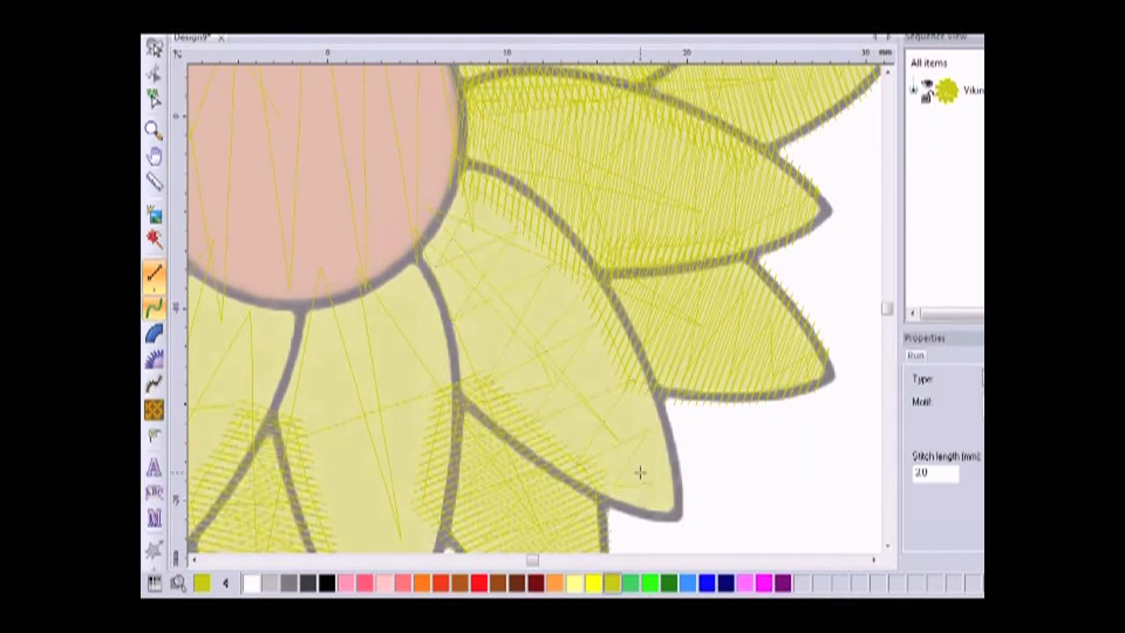
Step: Outline the lower-right front petal with a Satin Path, extending its base into the flower centre and under the bottom petal
{"action": "left_click", "coordinate": [154, 334]}
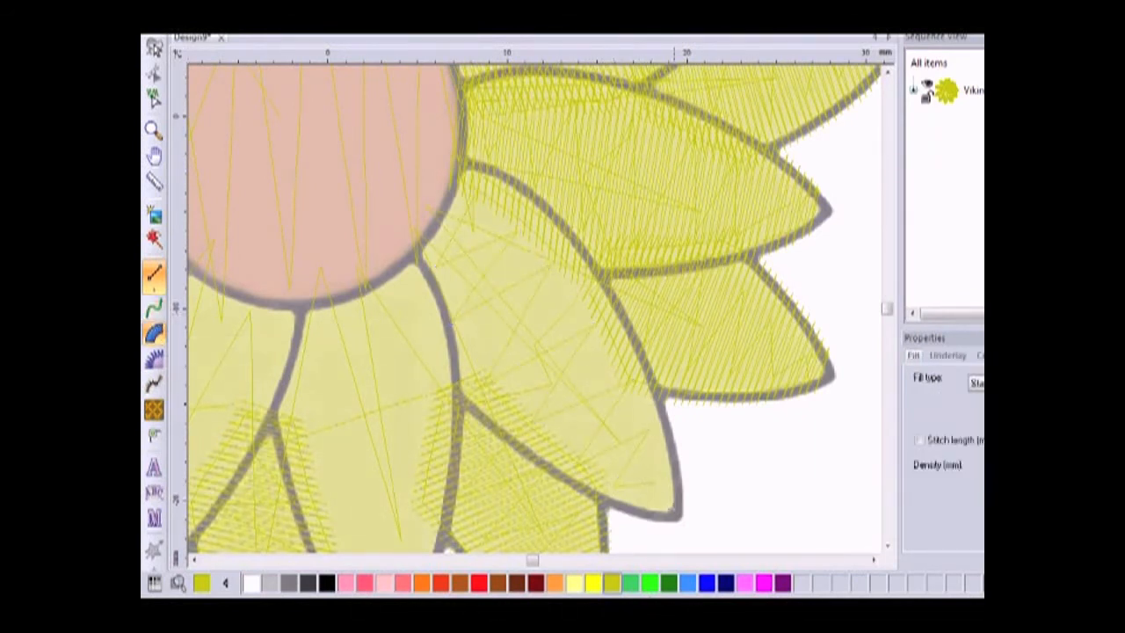
{"action": "left_click", "coordinate": [675, 445], "text": "ctrl"}
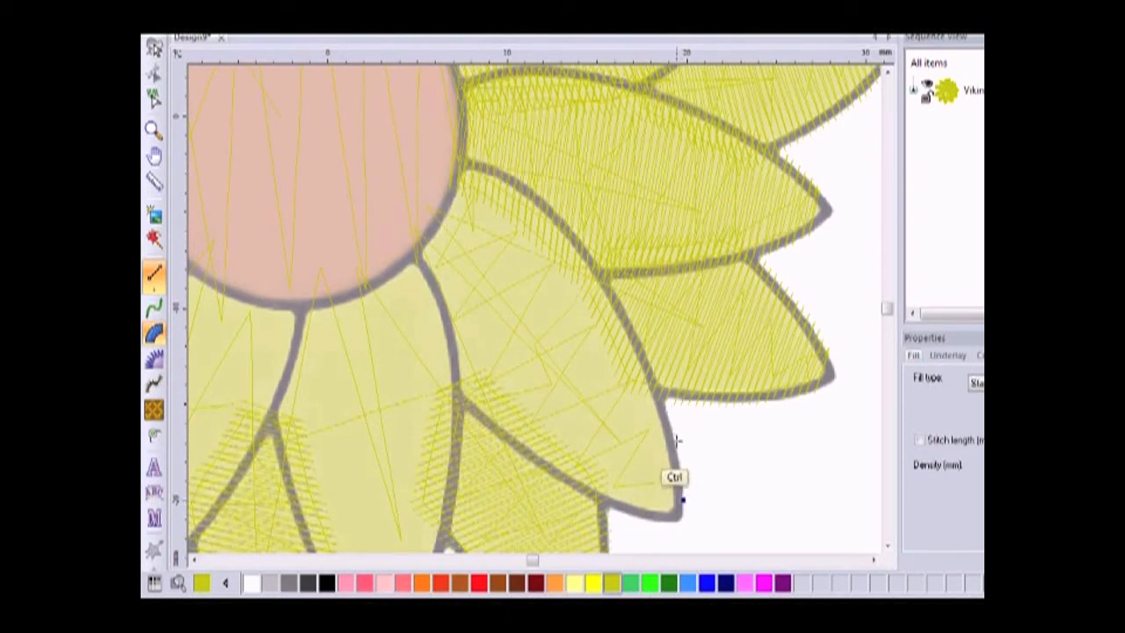
{"action": "left_click", "coordinate": [643, 349], "text": "ctrl"}
{"action": "left_click", "coordinate": [594, 258], "text": "ctrl"}
{"action": "left_click", "coordinate": [539, 193], "text": "ctrl"}
{"action": "left_click", "coordinate": [463, 159], "text": "ctrl"}
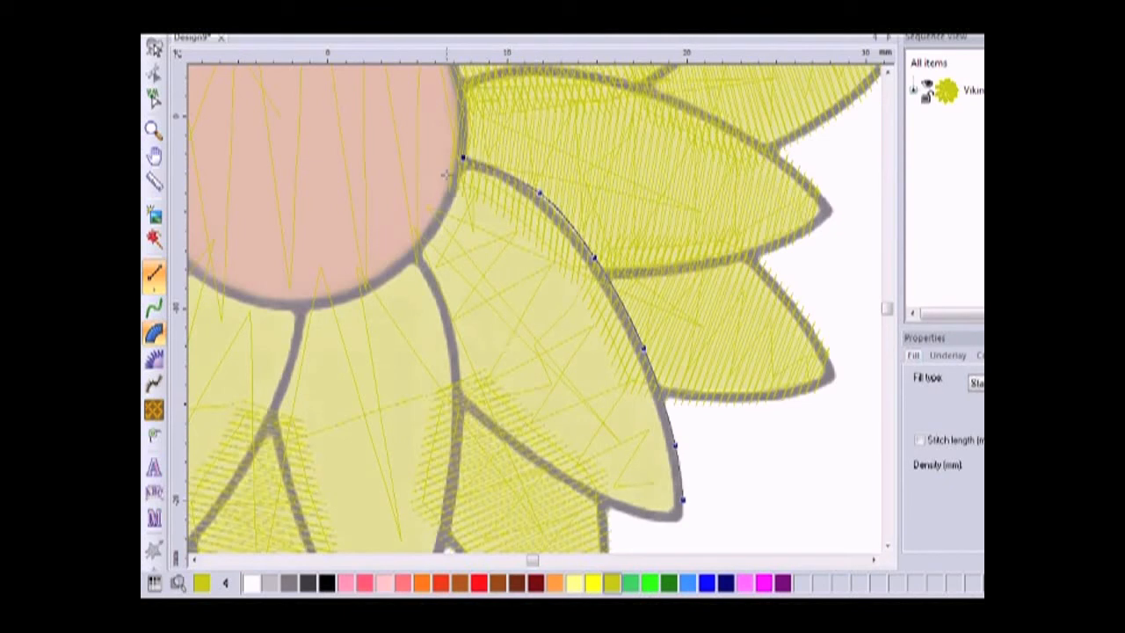
{"action": "left_click", "coordinate": [425, 192]}
{"action": "left_click", "coordinate": [389, 263]}
{"action": "left_click", "coordinate": [409, 309]}
{"action": "left_click", "coordinate": [419, 373]}
{"action": "left_click", "coordinate": [457, 402]}
{"action": "left_click", "coordinate": [503, 443], "text": "ctrl"}
{"action": "left_click", "coordinate": [565, 484], "text": "ctrl"}
{"action": "left_click", "coordinate": [626, 512], "text": "ctrl"}
{"action": "left_click", "coordinate": [665, 522]}
Step: Add four stitch direction lines across the lower-right front petal and generate its satin fill
{"action": "left_click", "coordinate": [679, 463]}
{"action": "left_click", "coordinate": [627, 513]}
{"action": "left_click", "coordinate": [643, 346]}
{"action": "left_click", "coordinate": [571, 225]}
{"action": "left_click", "coordinate": [438, 386]}
{"action": "left_click", "coordinate": [399, 287]}
{"action": "right_click", "coordinate": [409, 275]}
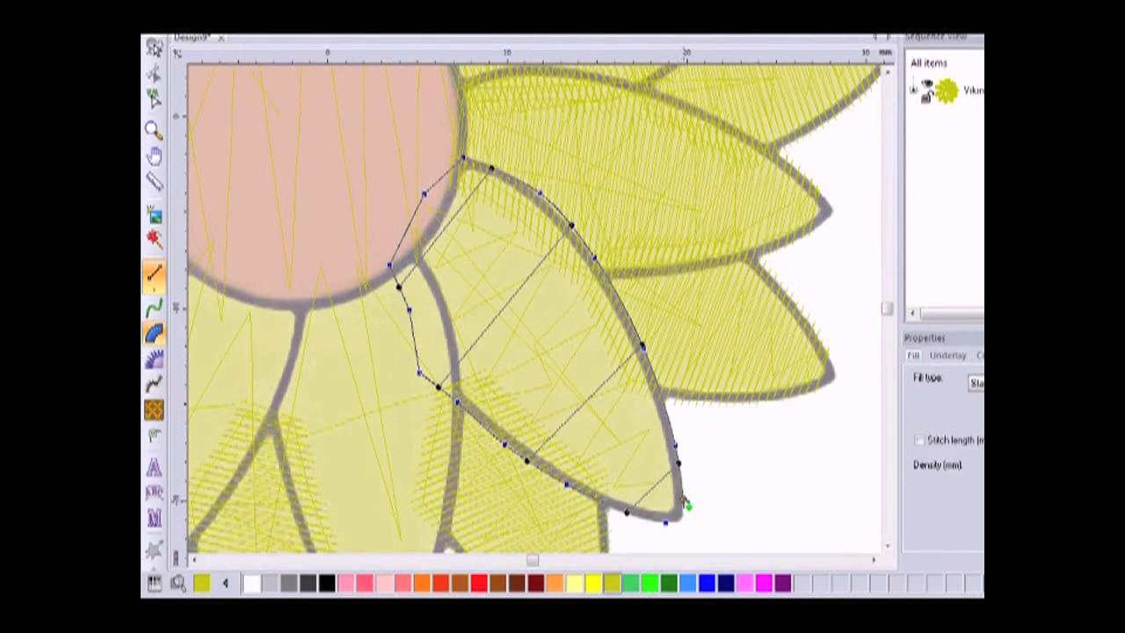
{"action": "left_click", "coordinate": [407, 188]}
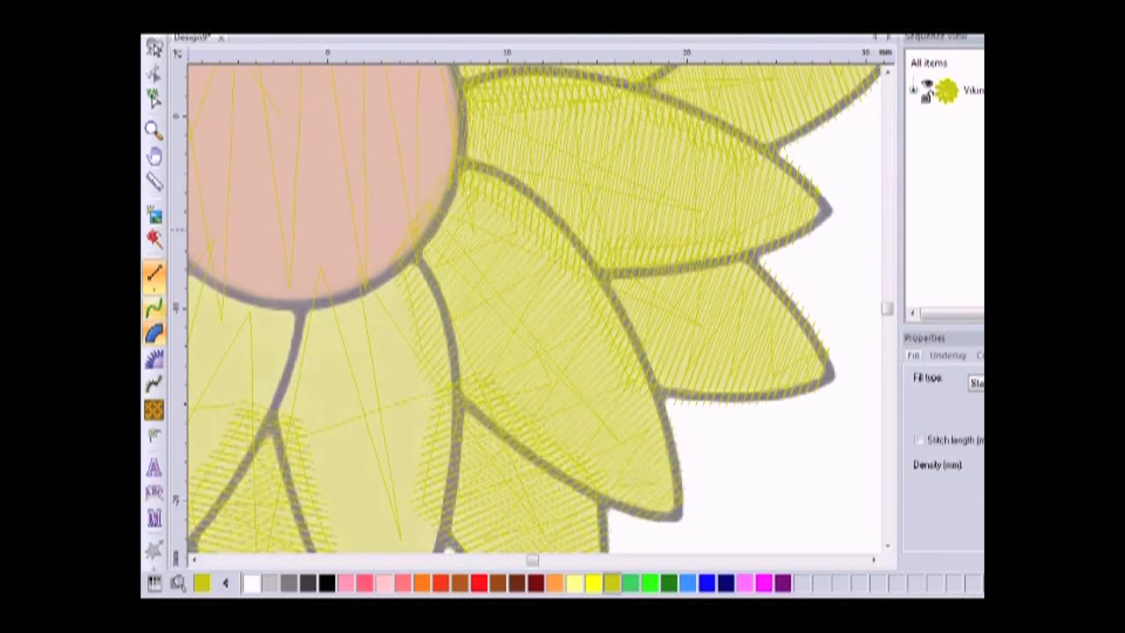
Step: Lay a zigzag run stitch through the bottom front petal, from the flower centre to its tip
{"action": "left_click", "coordinate": [154, 306]}
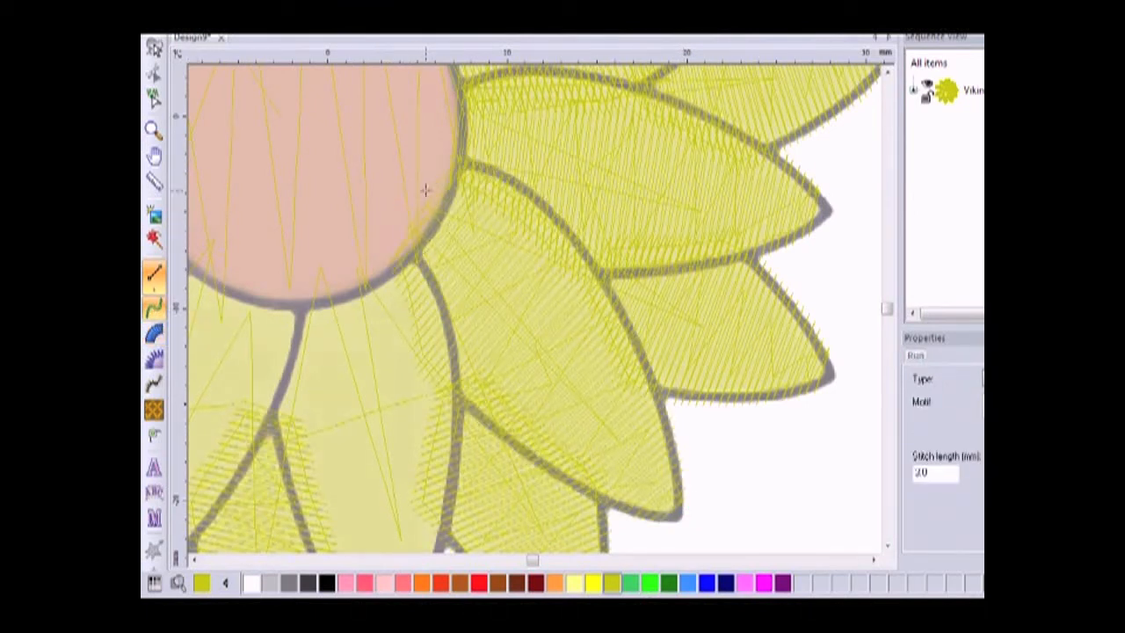
{"action": "left_click", "coordinate": [378, 294]}
{"action": "scroll", "coordinate": [350, 342], "scroll_direction": "down", "scroll_amount": 2}
{"action": "left_click", "coordinate": [309, 243]}
{"action": "left_click", "coordinate": [428, 263]}
{"action": "left_click", "coordinate": [309, 313]}
{"action": "left_click", "coordinate": [434, 345]}
{"action": "left_click", "coordinate": [324, 383]}
{"action": "left_click", "coordinate": [418, 408]}
{"action": "left_click", "coordinate": [345, 454]}
{"action": "left_click", "coordinate": [413, 463]}
{"action": "left_click", "coordinate": [359, 500]}
{"action": "scroll", "coordinate": [373, 448], "scroll_direction": "left", "scroll_amount": 2}
{"action": "scroll", "coordinate": [422, 481], "scroll_direction": "down", "scroll_amount": 2}
{"action": "left_click", "coordinate": [457, 430]}
{"action": "right_click", "coordinate": [452, 417]}
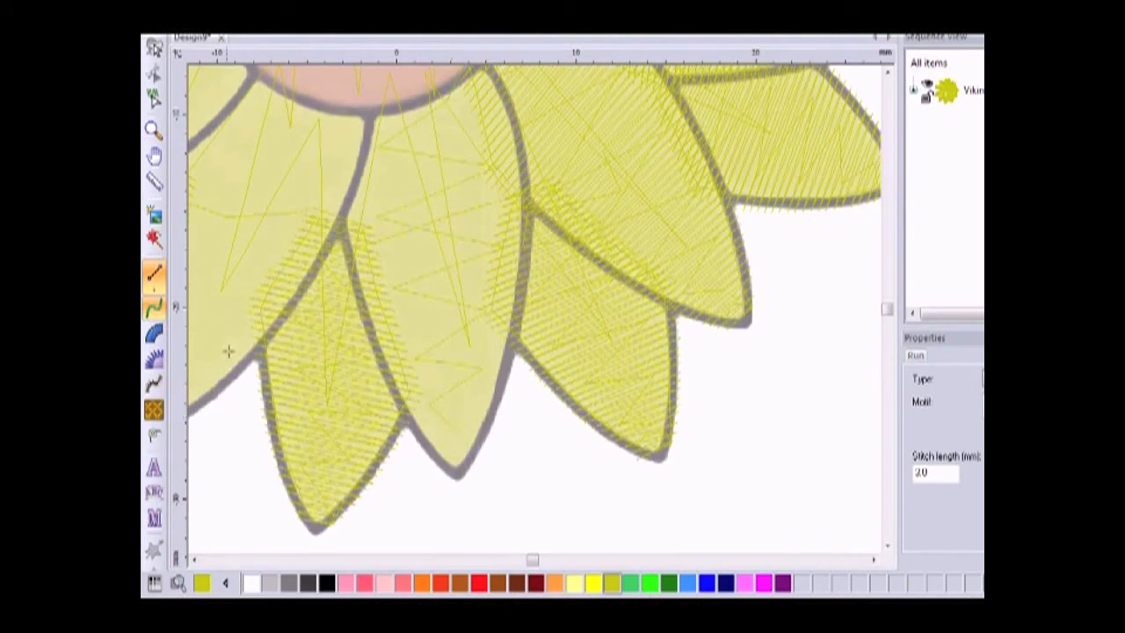
Step: Outline the bottom front petal with a Satin Path, extending its base into the flower centre and under the next petal clockwise
{"action": "left_click", "coordinate": [154, 332]}
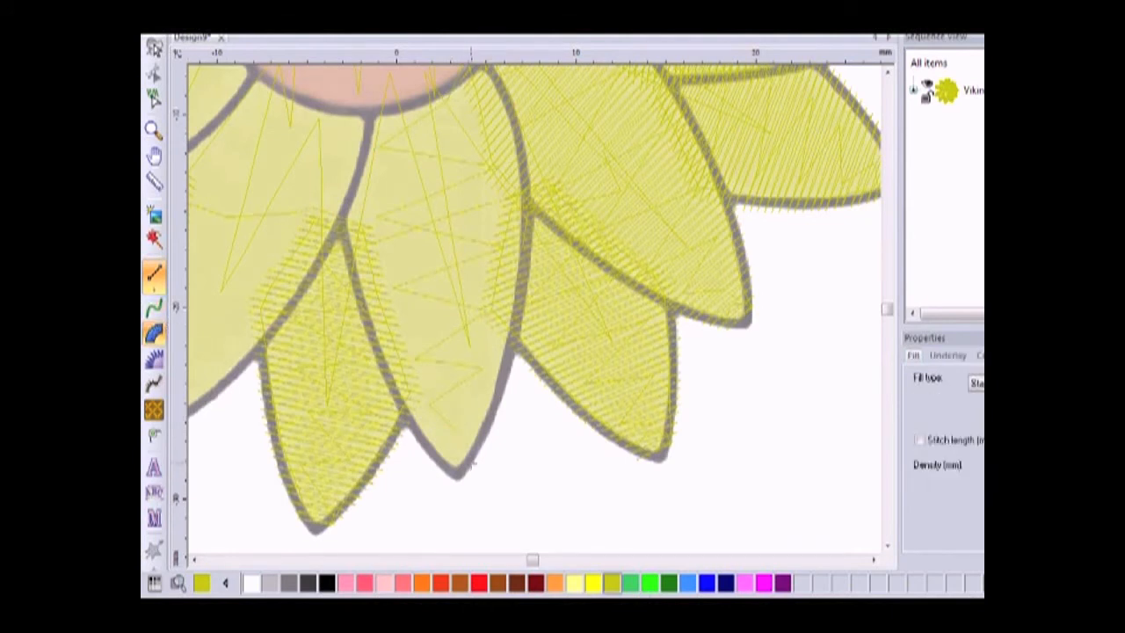
{"action": "left_click", "coordinate": [493, 423]}
{"action": "left_click", "coordinate": [518, 349]}
{"action": "left_click", "coordinate": [530, 246]}
{"action": "left_click", "coordinate": [525, 150]}
{"action": "left_click", "coordinate": [508, 88]}
{"action": "scroll", "coordinate": [459, 89], "scroll_direction": "up", "scroll_amount": 1}
{"action": "left_click", "coordinate": [490, 107]}
{"action": "left_click", "coordinate": [449, 112]}
{"action": "left_click", "coordinate": [419, 137]}
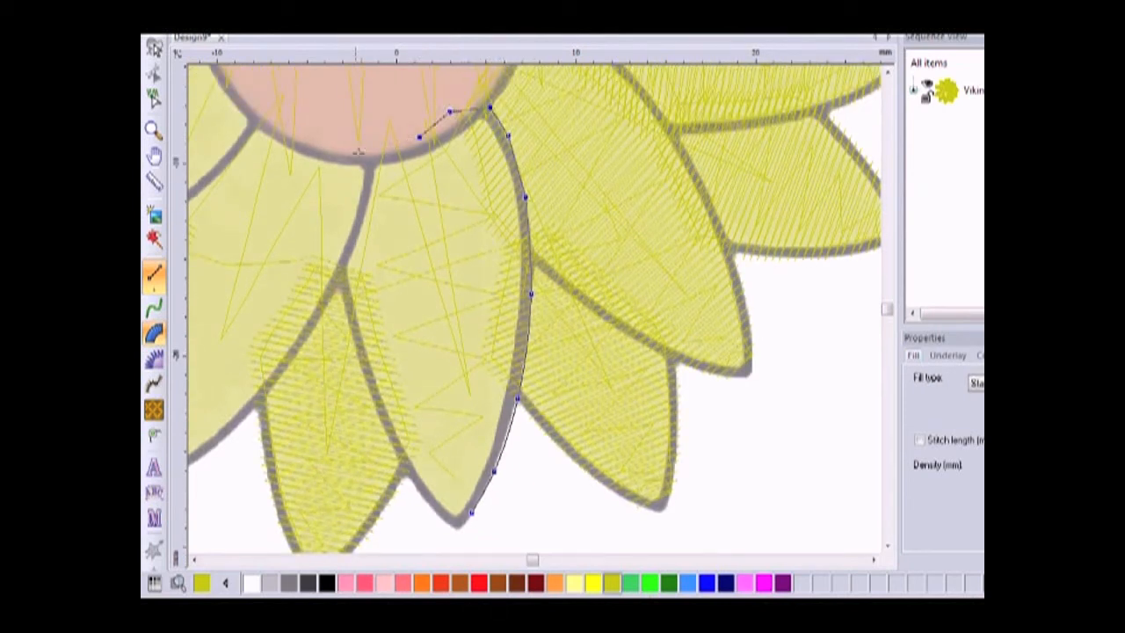
{"action": "left_click", "coordinate": [344, 154]}
{"action": "left_click", "coordinate": [327, 224]}
{"action": "left_click", "coordinate": [333, 269]}
{"action": "left_click", "coordinate": [344, 309]}
{"action": "left_click", "coordinate": [365, 377]}
{"action": "left_click", "coordinate": [392, 446]}
{"action": "left_click", "coordinate": [414, 487]}
{"action": "left_click", "coordinate": [438, 520]}
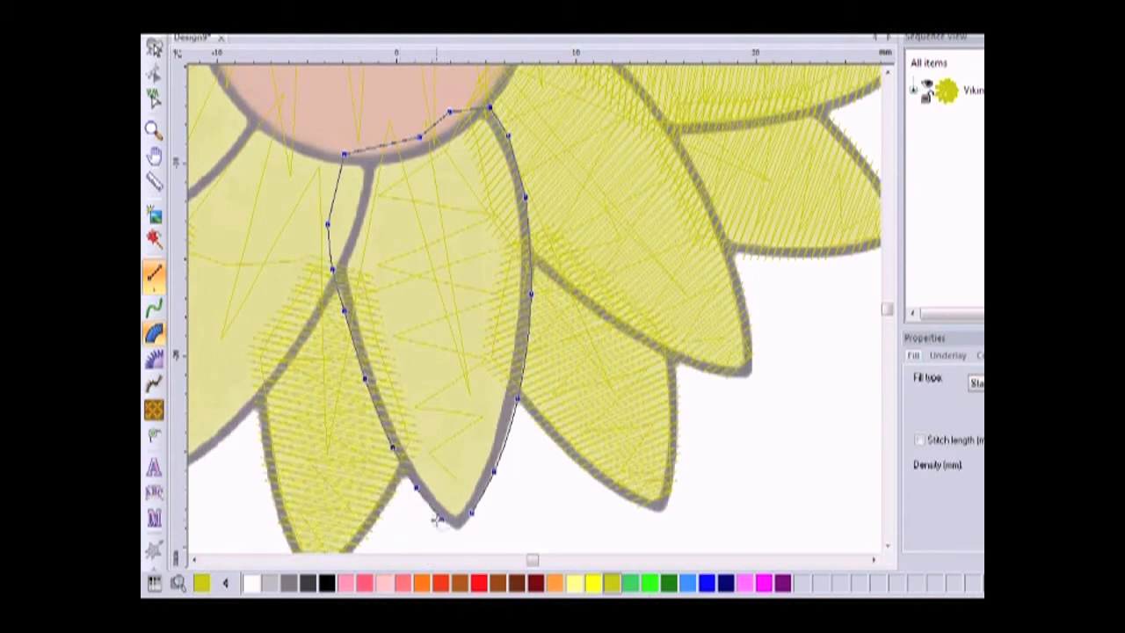
Step: Add three stitch direction lines across the bottom front petal and generate its satin fill
{"action": "left_click", "coordinate": [493, 473]}
{"action": "left_click", "coordinate": [413, 482]}
{"action": "left_click", "coordinate": [529, 333]}
{"action": "left_click", "coordinate": [354, 349]}
{"action": "left_click", "coordinate": [523, 186]}
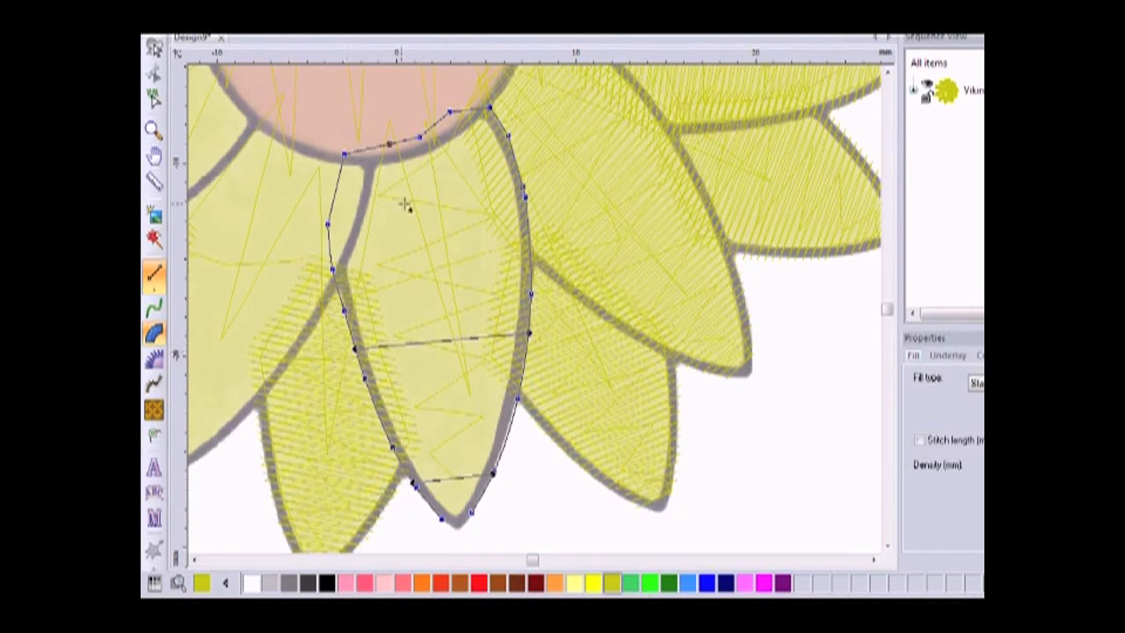
{"action": "left_click", "coordinate": [327, 222]}
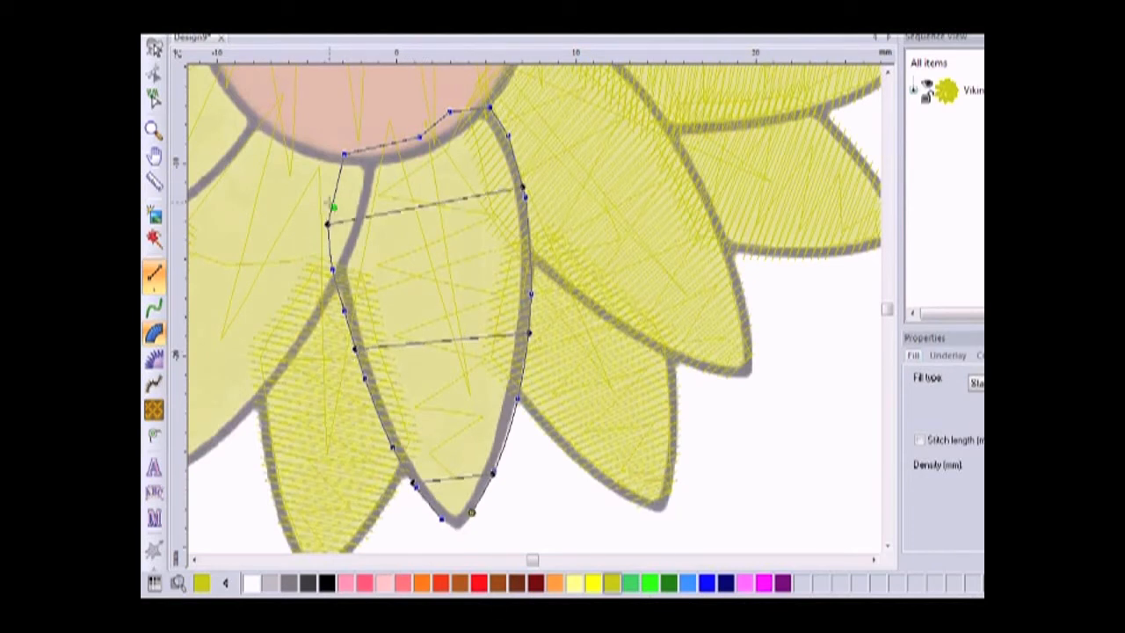
{"action": "left_click", "coordinate": [471, 512]}
{"action": "left_click", "coordinate": [429, 121]}
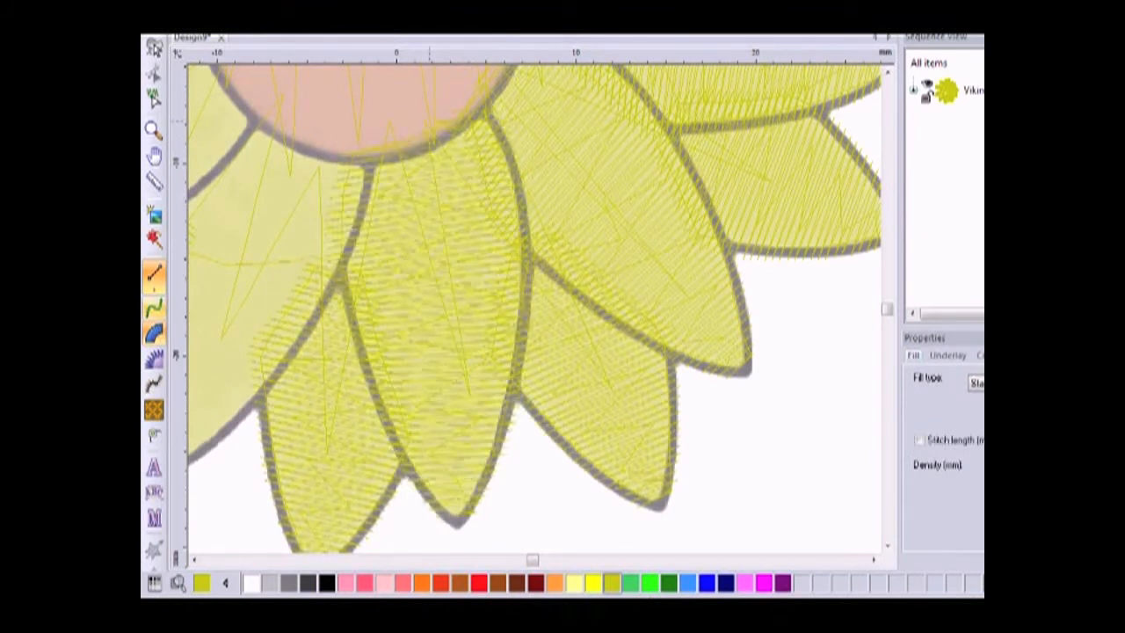
Step: Run a travel stitch along the centre's lower edge and zigzag it through the first front petal clockwise from the bottom one
{"action": "left_click", "coordinate": [155, 307]}
{"action": "left_click", "coordinate": [338, 159]}
{"action": "scroll", "coordinate": [303, 206], "scroll_direction": "left", "scroll_amount": 2}
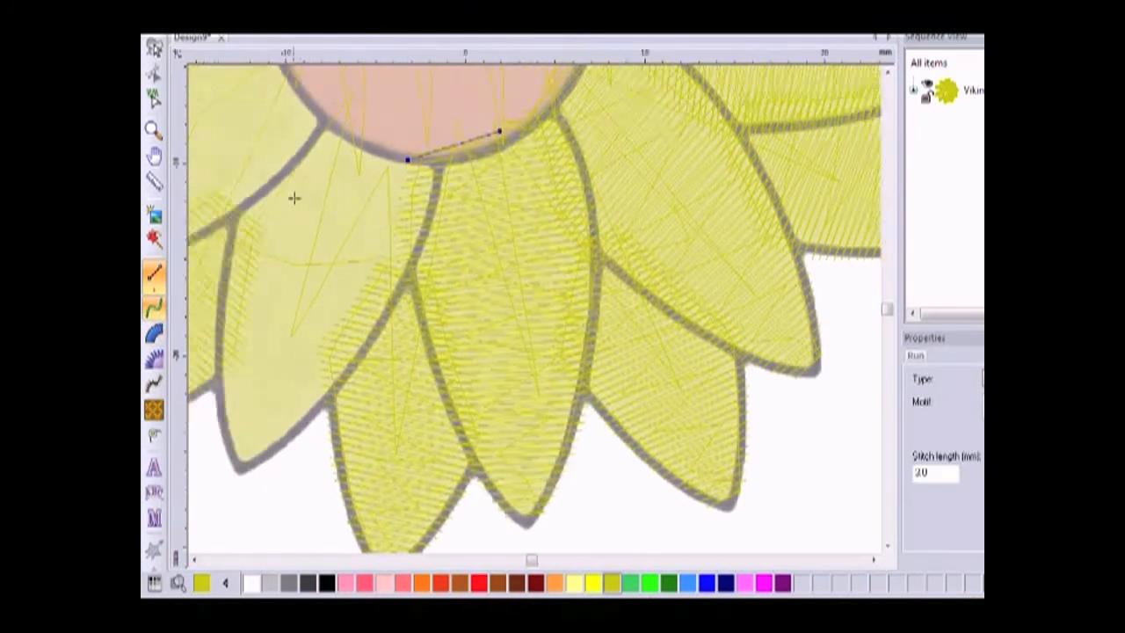
{"action": "left_click", "coordinate": [403, 150]}
{"action": "left_click", "coordinate": [480, 216]}
{"action": "left_click", "coordinate": [354, 182]}
{"action": "left_click", "coordinate": [438, 265]}
{"action": "left_click", "coordinate": [315, 219]}
{"action": "left_click", "coordinate": [411, 321]}
{"action": "left_click", "coordinate": [316, 288]}
{"action": "left_click", "coordinate": [391, 361]}
{"action": "left_click", "coordinate": [310, 350]}
{"action": "left_click", "coordinate": [361, 398]}
{"action": "left_click", "coordinate": [307, 397]}
{"action": "left_click", "coordinate": [319, 435]}
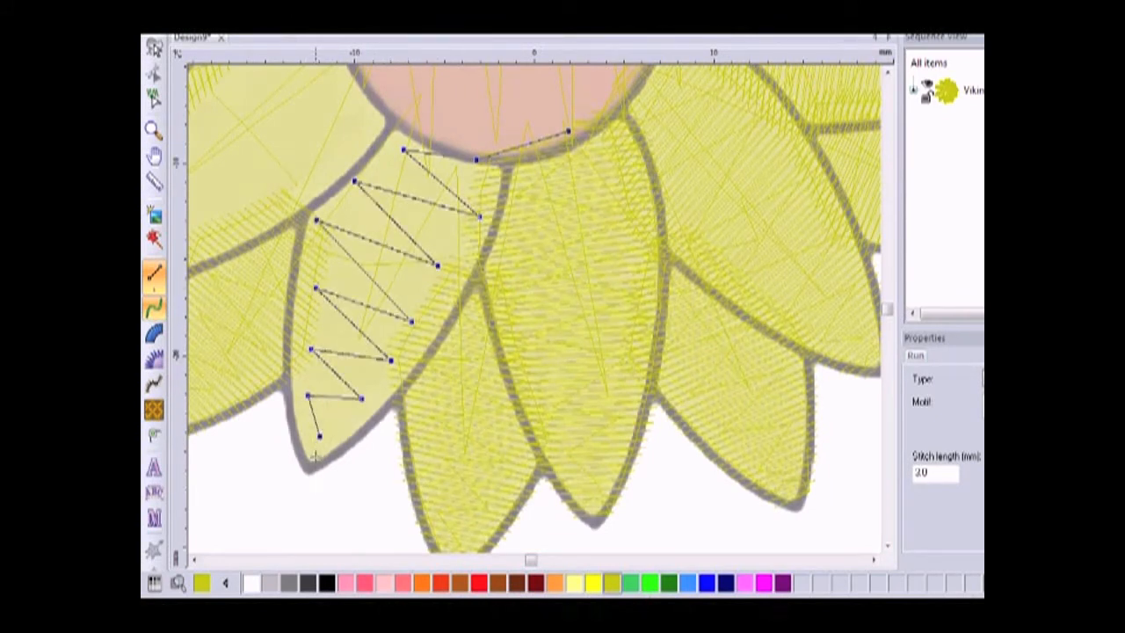
{"action": "right_click", "coordinate": [316, 453]}
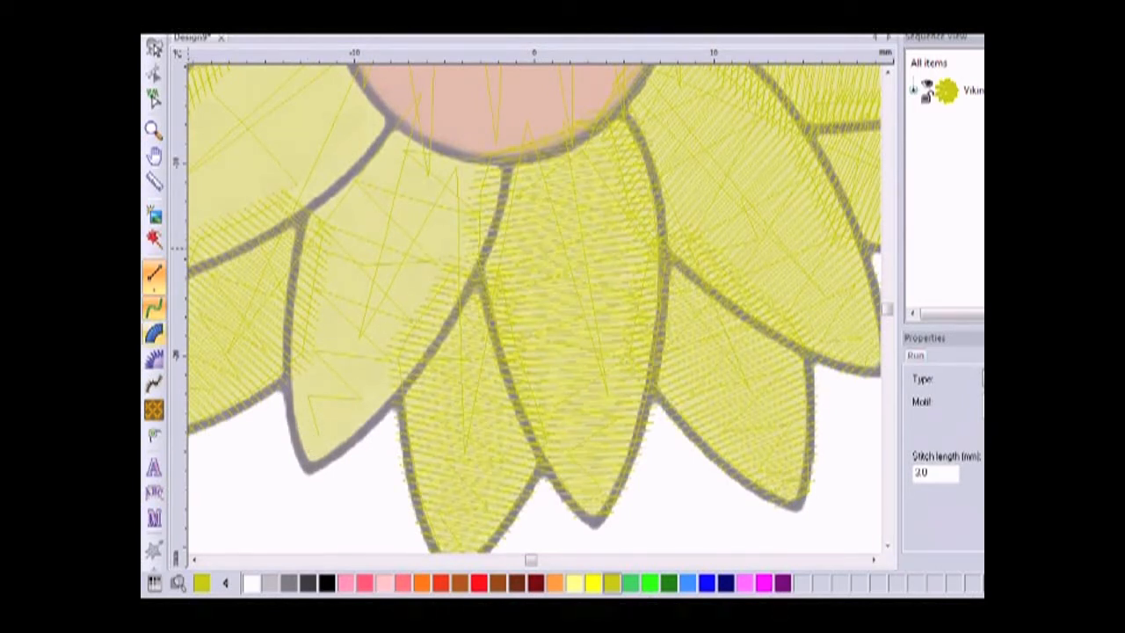
Step: Outline the first front petal clockwise from the bottom one with a Satin Path, extending its base under the lower-left petal
{"action": "left_click", "coordinate": [154, 332]}
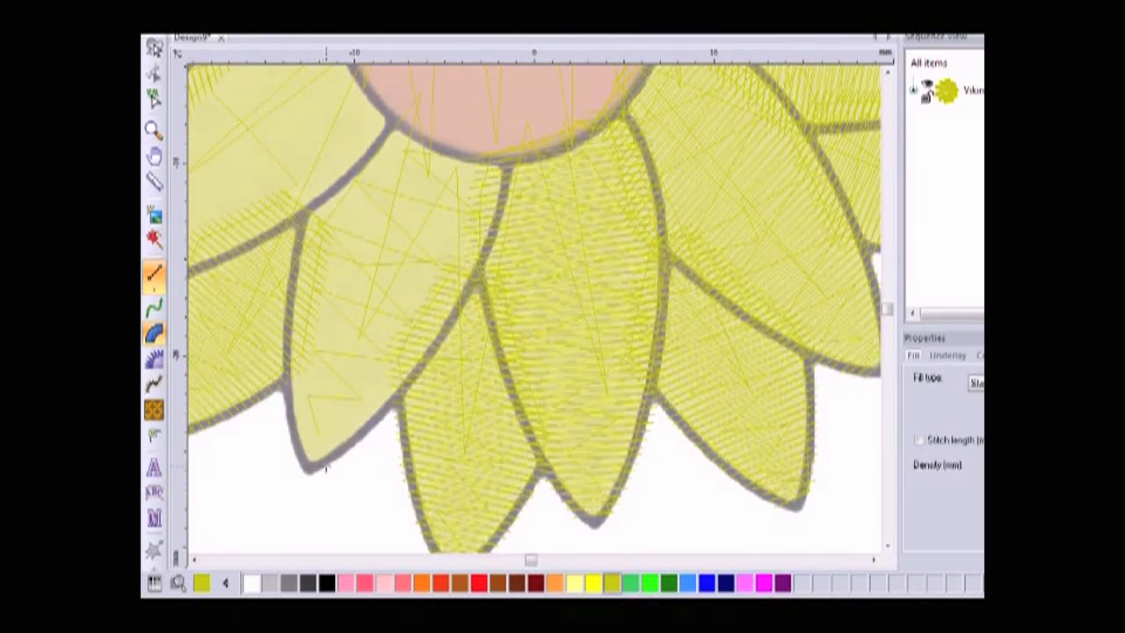
{"action": "left_click", "coordinate": [367, 432]}
{"action": "left_click", "coordinate": [423, 371]}
{"action": "left_click", "coordinate": [469, 300]}
{"action": "left_click", "coordinate": [496, 234]}
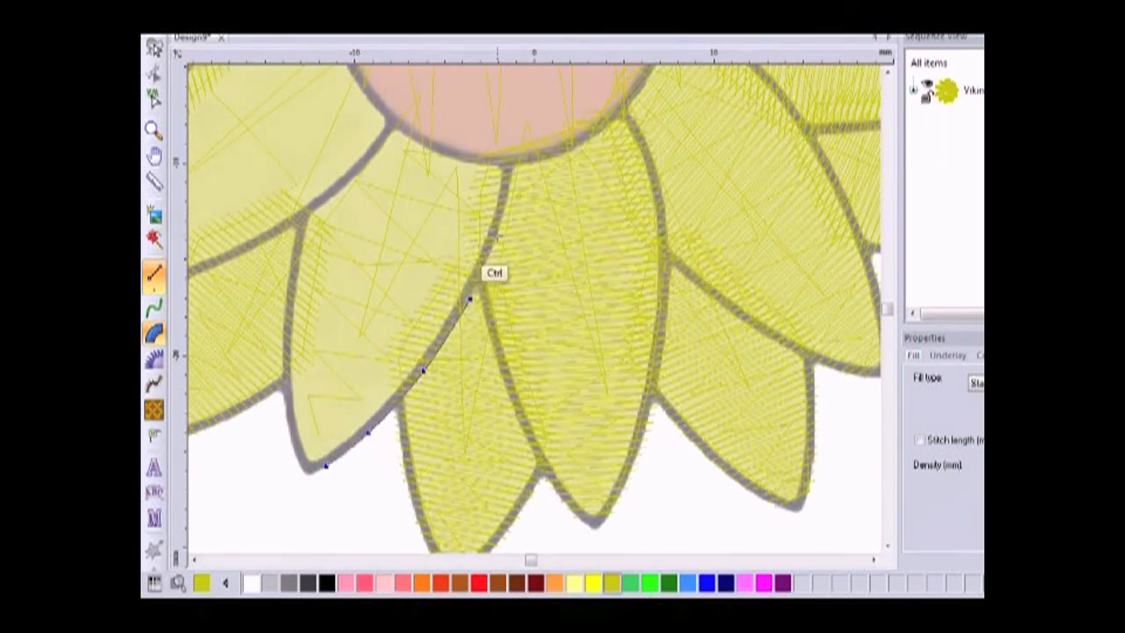
{"action": "left_click", "coordinate": [513, 167]}
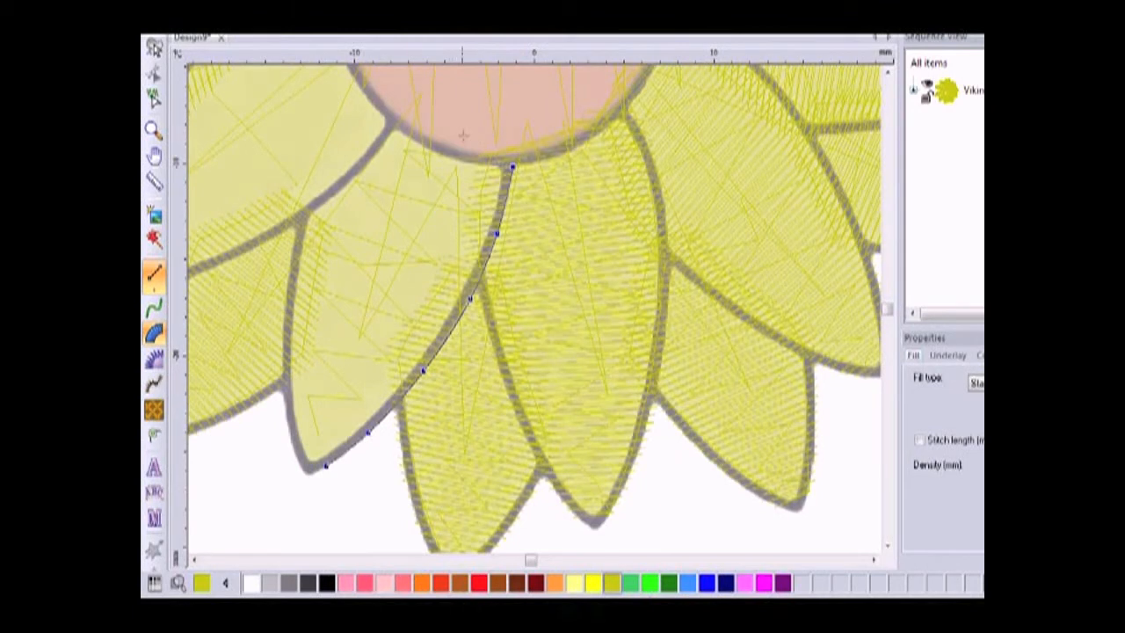
{"action": "left_click", "coordinate": [422, 122]}
{"action": "left_click", "coordinate": [370, 104]}
{"action": "left_click", "coordinate": [339, 132]}
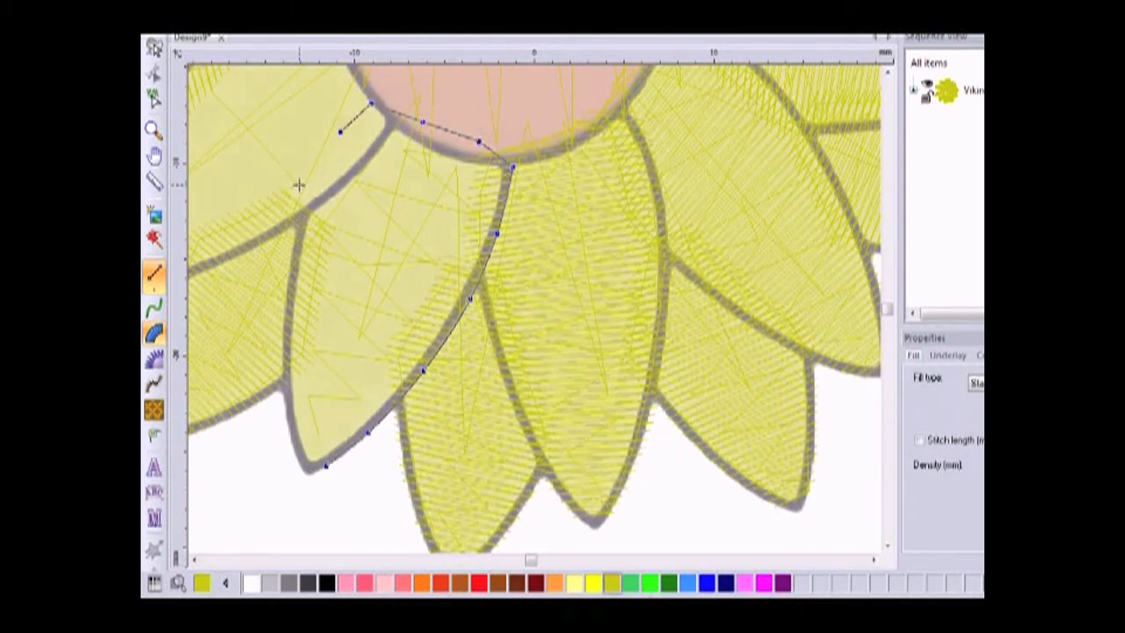
{"action": "left_click", "coordinate": [306, 177]}
{"action": "left_click", "coordinate": [296, 217]}
{"action": "left_click", "coordinate": [288, 270]}
{"action": "left_click", "coordinate": [281, 339]}
{"action": "left_click", "coordinate": [282, 390]}
{"action": "left_click", "coordinate": [287, 424]}
{"action": "left_click", "coordinate": [295, 459]}
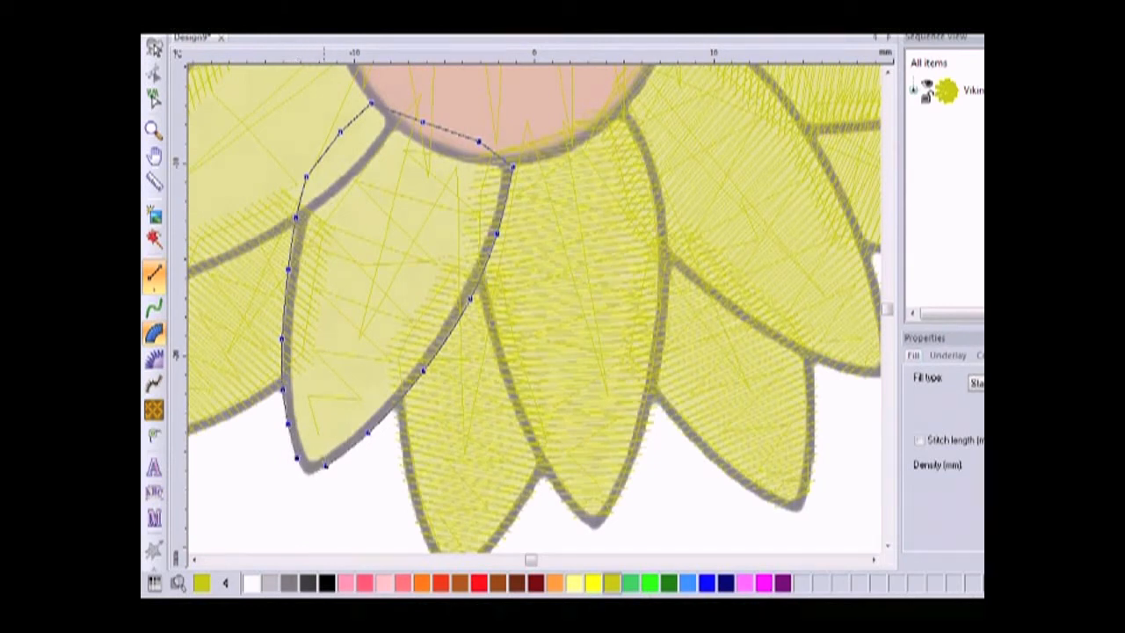
Step: Add three stitch direction lines across the first front petal clockwise from the bottom one and generate its satin fill
{"action": "left_click", "coordinate": [352, 446]}
{"action": "left_click", "coordinate": [285, 416]}
{"action": "left_click", "coordinate": [425, 367]}
{"action": "left_click", "coordinate": [284, 301]}
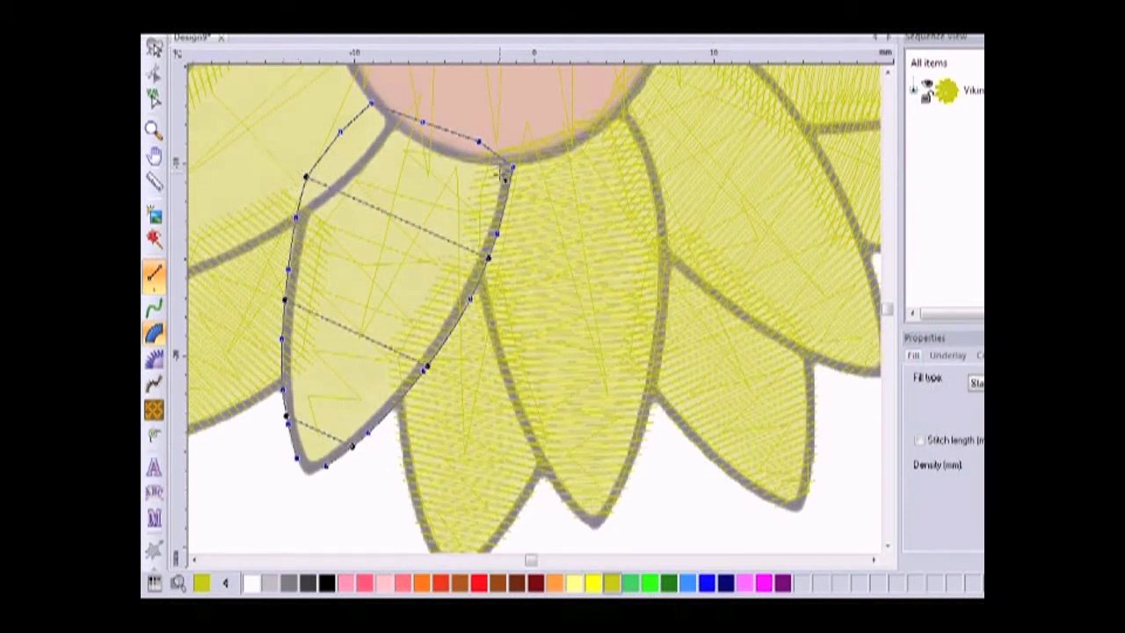
{"action": "left_click", "coordinate": [326, 466]}
{"action": "left_click", "coordinate": [460, 138]}
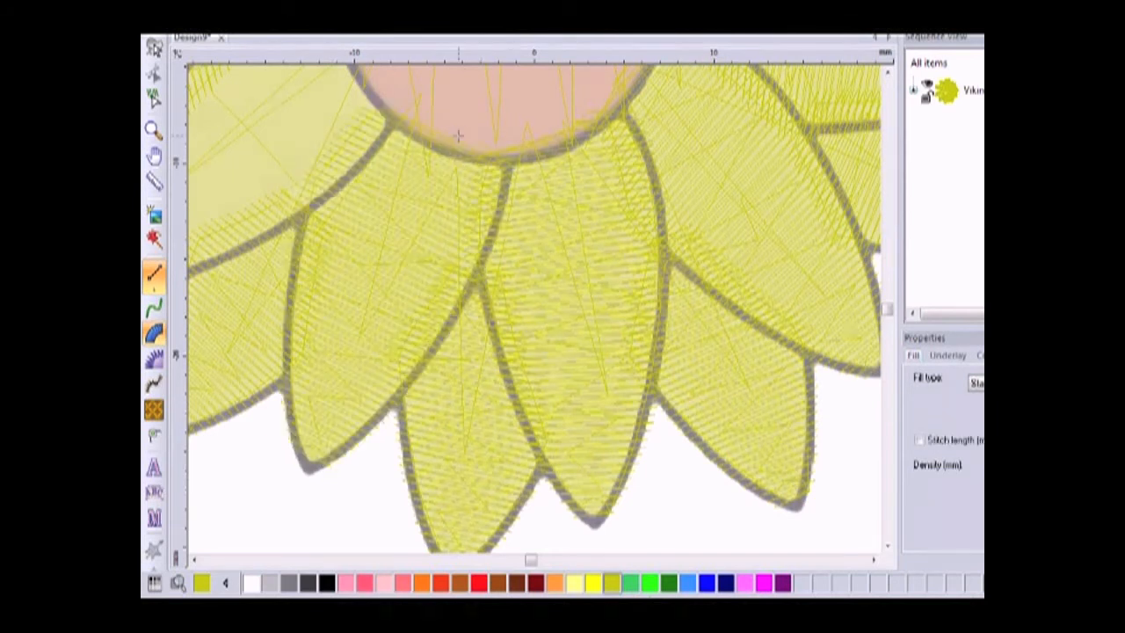
Step: Run a travel stitch along the flower centre and zigzag it through the lower-left front petal to its tip
{"action": "left_click", "coordinate": [155, 308]}
{"action": "left_click", "coordinate": [456, 140]}
{"action": "left_click", "coordinate": [357, 97]}
{"action": "key", "text": "Left"}
{"action": "key", "text": "Left"}
{"action": "key", "text": "Left"}
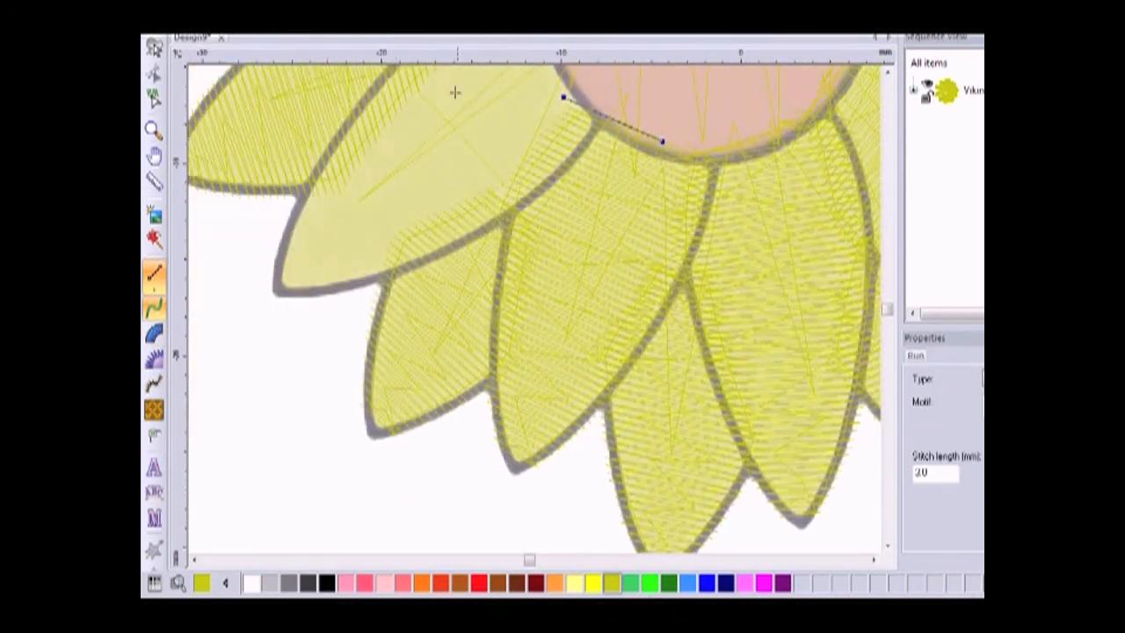
{"action": "key", "text": "Up"}
{"action": "key", "text": "Up"}
{"action": "left_click", "coordinate": [511, 134]}
{"action": "left_click", "coordinate": [548, 232]}
{"action": "left_click", "coordinate": [434, 141]}
{"action": "left_click", "coordinate": [500, 269]}
{"action": "left_click", "coordinate": [400, 185]}
{"action": "left_click", "coordinate": [452, 308]}
{"action": "left_click", "coordinate": [359, 243]}
{"action": "left_click", "coordinate": [389, 342]}
{"action": "left_click", "coordinate": [324, 291]}
{"action": "left_click", "coordinate": [349, 355]}
{"action": "left_click", "coordinate": [305, 331]}
{"action": "left_click", "coordinate": [305, 357]}
{"action": "right_click", "coordinate": [300, 356]}
Step: Outline the lower-left front petal with a Satin Path, extending its base into the flower centre and under the left petal
{"action": "left_click", "coordinate": [154, 333]}
{"action": "left_click", "coordinate": [296, 392]}
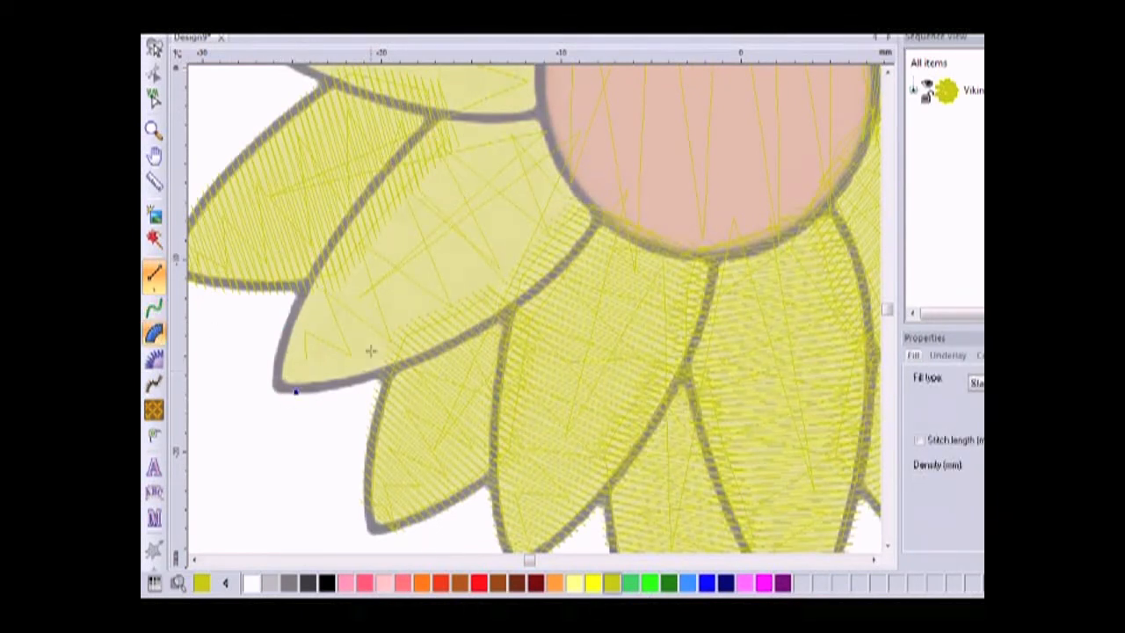
{"action": "left_click", "coordinate": [345, 384], "text": "ctrl"}
{"action": "left_click", "coordinate": [419, 360], "text": "ctrl"}
{"action": "left_click", "coordinate": [497, 324], "text": "ctrl"}
{"action": "left_click", "coordinate": [558, 275], "text": "ctrl"}
{"action": "left_click", "coordinate": [604, 216], "text": "ctrl"}
{"action": "left_click", "coordinate": [581, 168]}
{"action": "left_click", "coordinate": [525, 91]}
{"action": "left_click", "coordinate": [483, 91]}
{"action": "left_click", "coordinate": [443, 104]}
{"action": "left_click", "coordinate": [419, 125]}
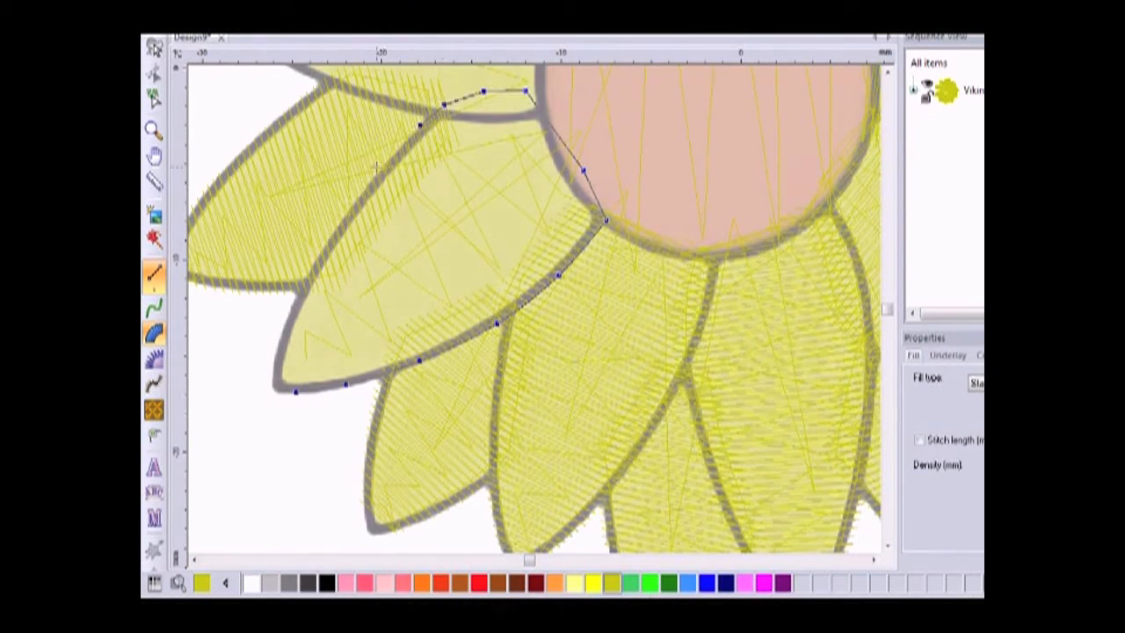
{"action": "left_click", "coordinate": [384, 163]}
{"action": "left_click", "coordinate": [333, 230]}
{"action": "left_click", "coordinate": [293, 299]}
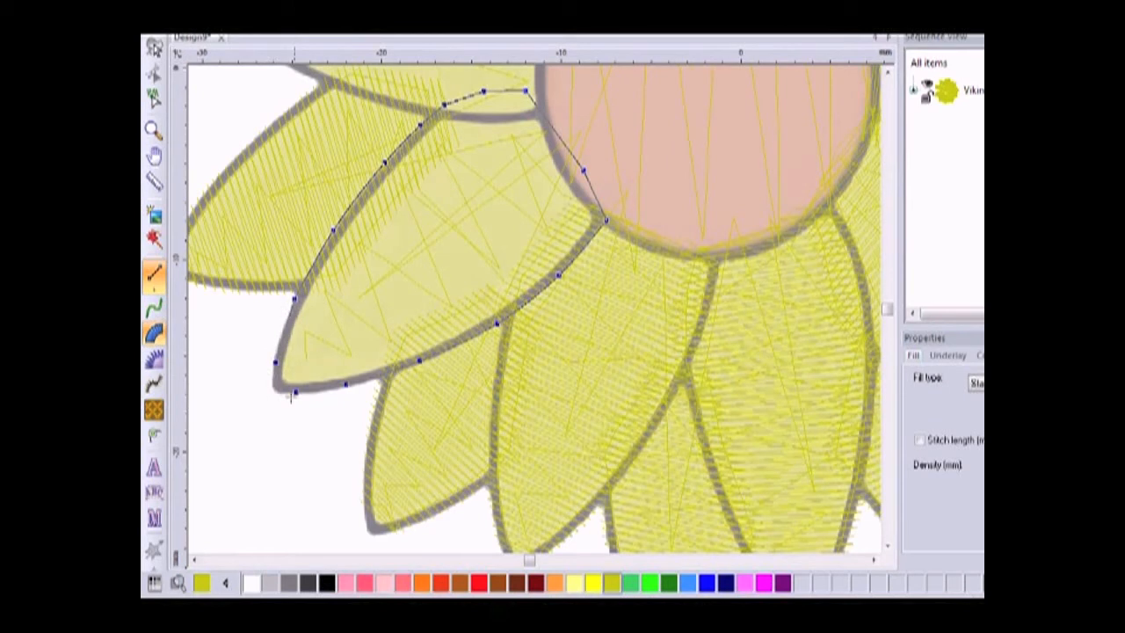
Step: Add three stitch direction lines across the lower-left front petal and generate its satin fill
{"action": "left_click", "coordinate": [325, 386]}
{"action": "left_click", "coordinate": [286, 325]}
{"action": "left_click", "coordinate": [467, 338]}
{"action": "left_click", "coordinate": [372, 178]}
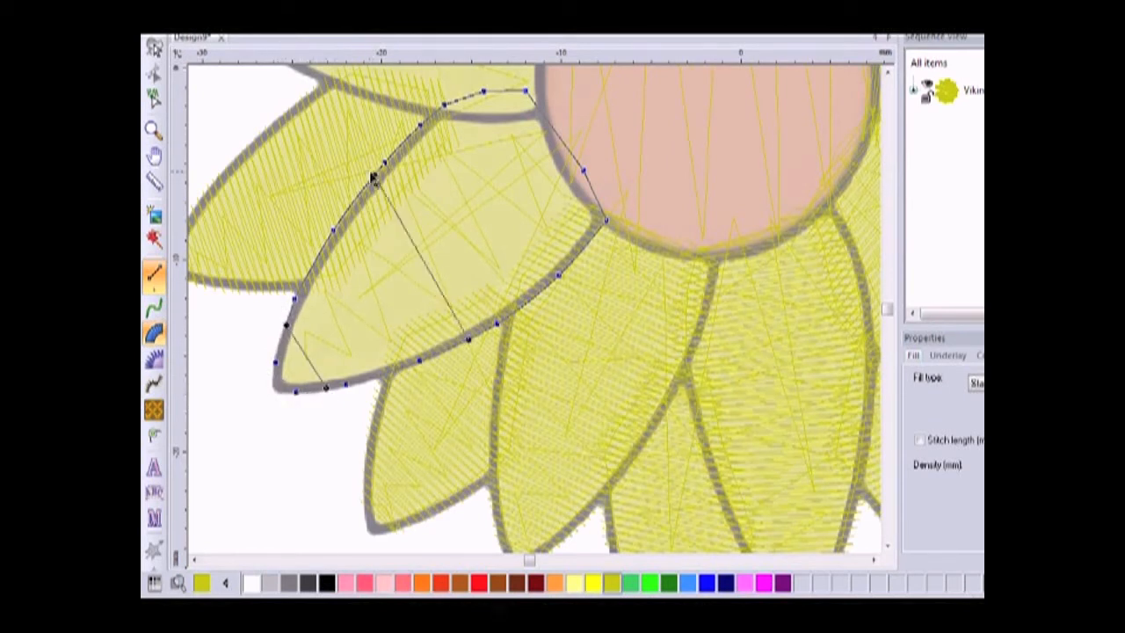
{"action": "left_click", "coordinate": [583, 248]}
{"action": "left_click", "coordinate": [472, 91]}
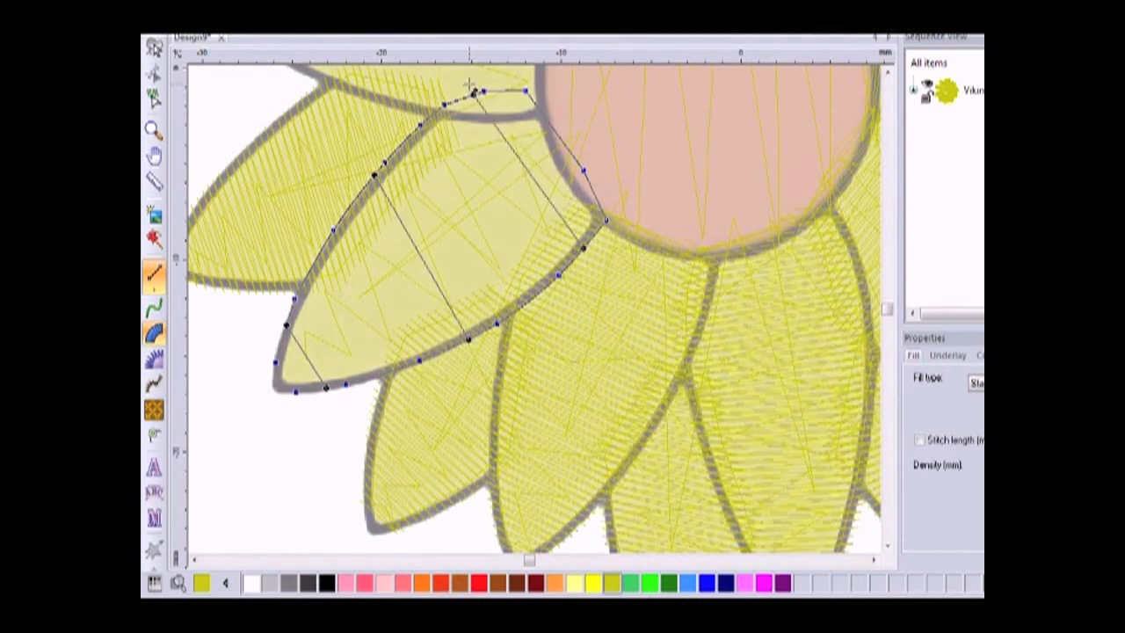
{"action": "key", "text": "Return"}
Step: Zigzag a run-stitch underlay through the left front petal from its base at the flower centre to its tip
{"action": "scroll", "coordinate": [515, 87], "scroll_direction": "up", "scroll_amount": 5}
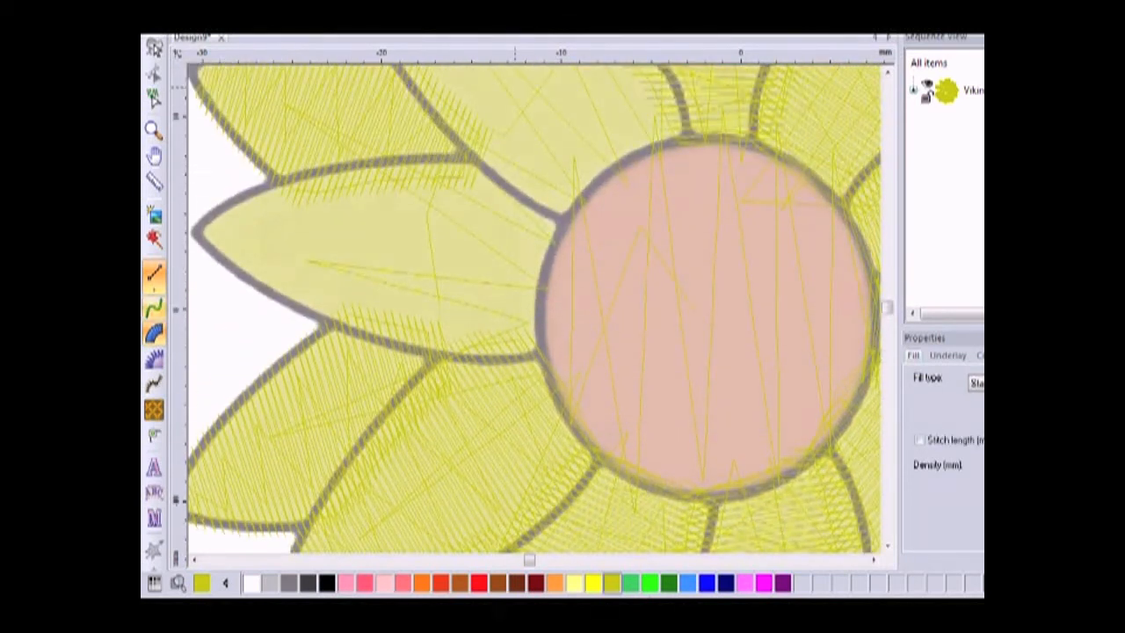
{"action": "left_click", "coordinate": [155, 308]}
{"action": "left_click", "coordinate": [517, 319]}
{"action": "left_click", "coordinate": [525, 212]}
{"action": "left_click", "coordinate": [456, 328]}
{"action": "left_click", "coordinate": [469, 182]}
{"action": "left_click", "coordinate": [400, 315]}
{"action": "left_click", "coordinate": [390, 189]}
{"action": "left_click", "coordinate": [346, 304]}
{"action": "left_click", "coordinate": [328, 200]}
{"action": "left_click", "coordinate": [290, 280]}
{"action": "left_click", "coordinate": [278, 203]}
{"action": "left_click", "coordinate": [255, 260]}
{"action": "left_click", "coordinate": [255, 219]}
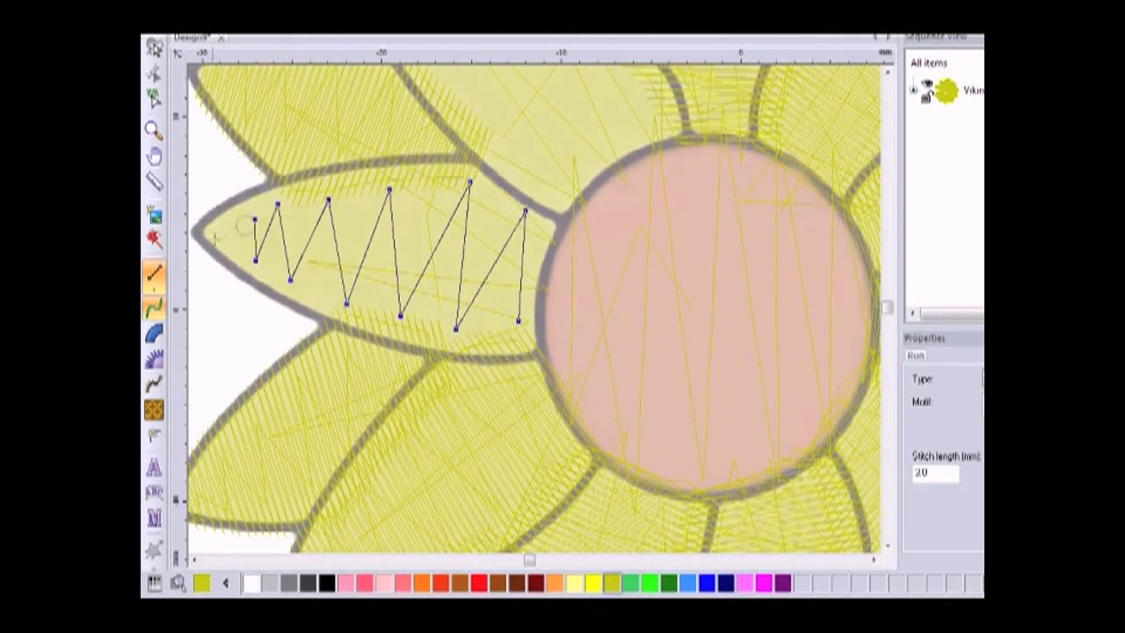
{"action": "right_click", "coordinate": [239, 226]}
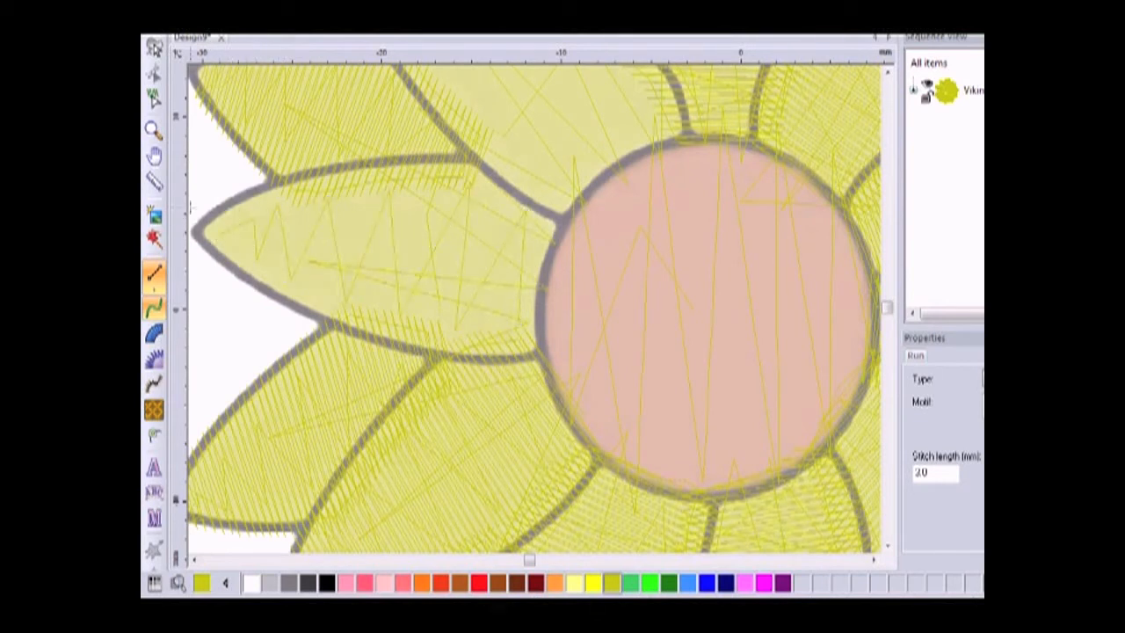
Step: Outline the left front petal with a Satin Path, extending its base into the flower centre and under the upper-left petal
{"action": "left_click", "coordinate": [154, 332]}
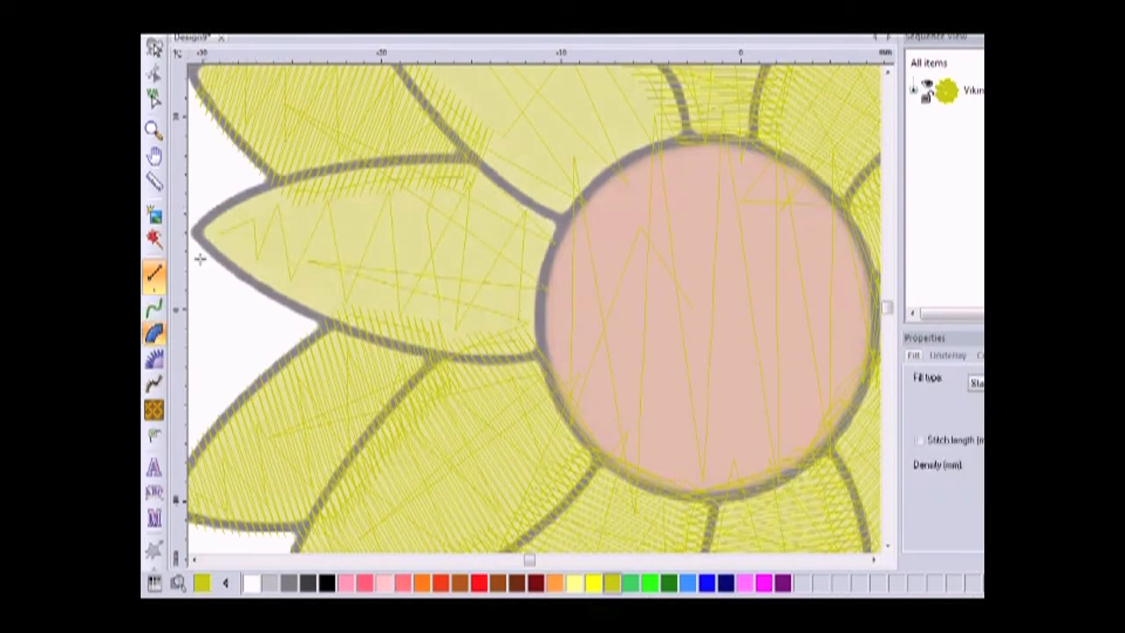
{"action": "left_click", "coordinate": [247, 188], "text": "ctrl"}
{"action": "left_click", "coordinate": [329, 167], "text": "ctrl"}
{"action": "left_click", "coordinate": [400, 158], "text": "ctrl"}
{"action": "left_click", "coordinate": [481, 155], "text": "ctrl"}
{"action": "left_click", "coordinate": [527, 175]}
{"action": "left_click", "coordinate": [572, 191]}
{"action": "left_click", "coordinate": [564, 254]}
{"action": "left_click", "coordinate": [543, 357]}
{"action": "left_click", "coordinate": [514, 361], "text": "ctrl"}
{"action": "left_click", "coordinate": [463, 360], "text": "ctrl"}
{"action": "left_click", "coordinate": [365, 337], "text": "ctrl"}
{"action": "left_click", "coordinate": [280, 304], "text": "ctrl"}
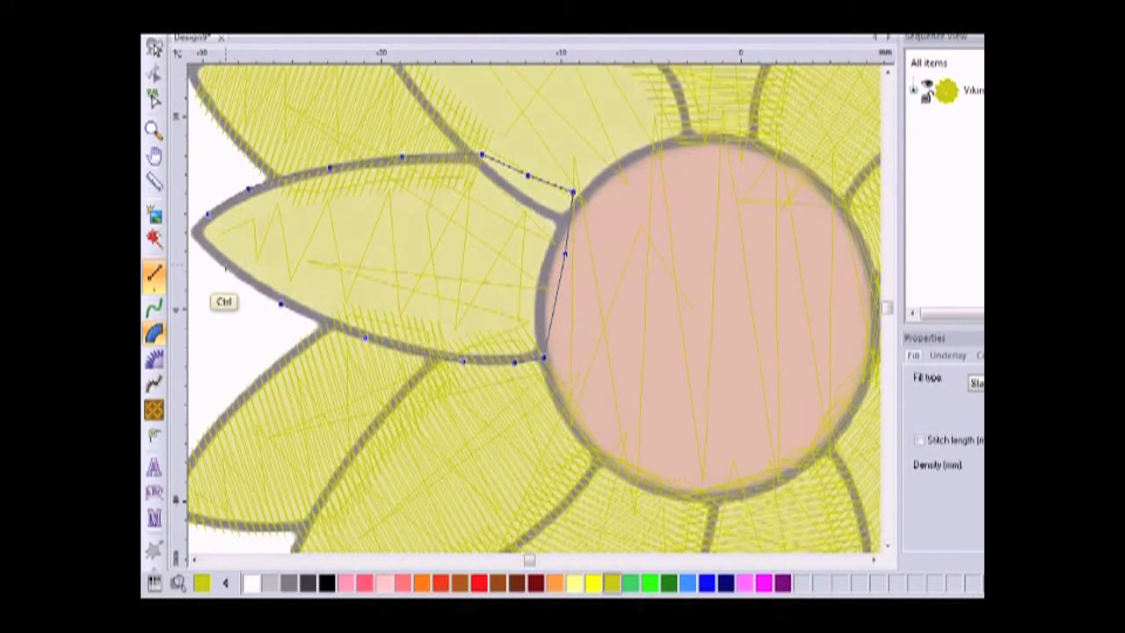
{"action": "left_click", "coordinate": [234, 275], "text": "ctrl"}
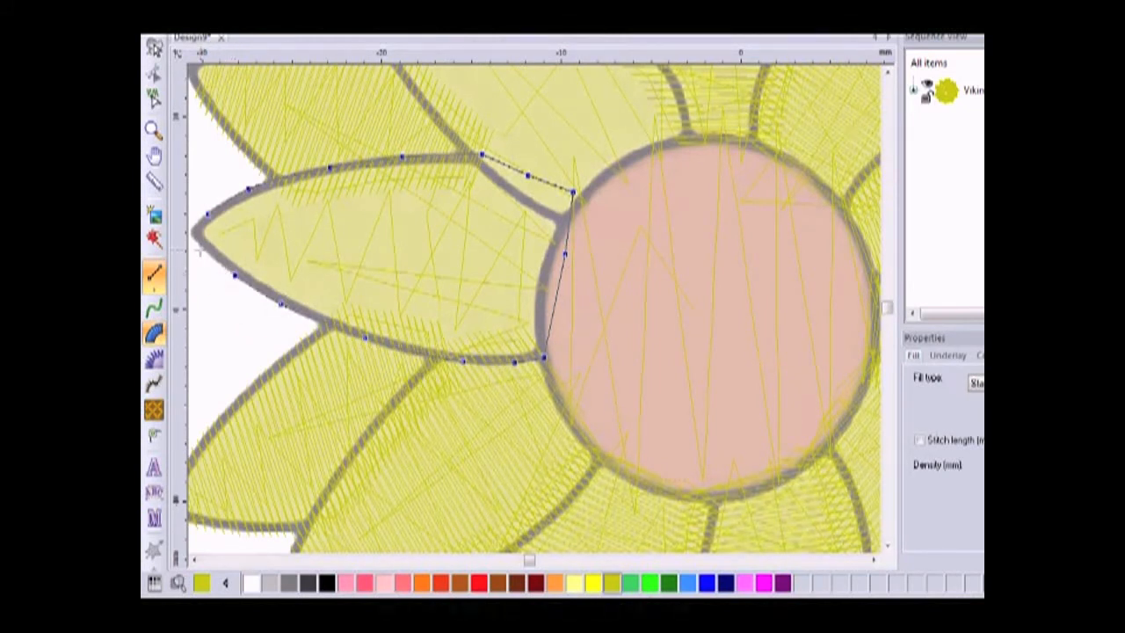
{"action": "left_click", "coordinate": [200, 248], "text": "ctrl"}
Step: Add four stitch direction lines across the left front petal, start it at the tip and end it at the base, and generate its satin fill
{"action": "left_click_drag", "start_coordinate": [230, 203], "coordinate": [221, 282]}
{"action": "left_click_drag", "start_coordinate": [349, 172], "coordinate": [334, 332]}
{"action": "left_click_drag", "start_coordinate": [473, 147], "coordinate": [452, 367]}
{"action": "left_click_drag", "start_coordinate": [541, 179], "coordinate": [525, 364]}
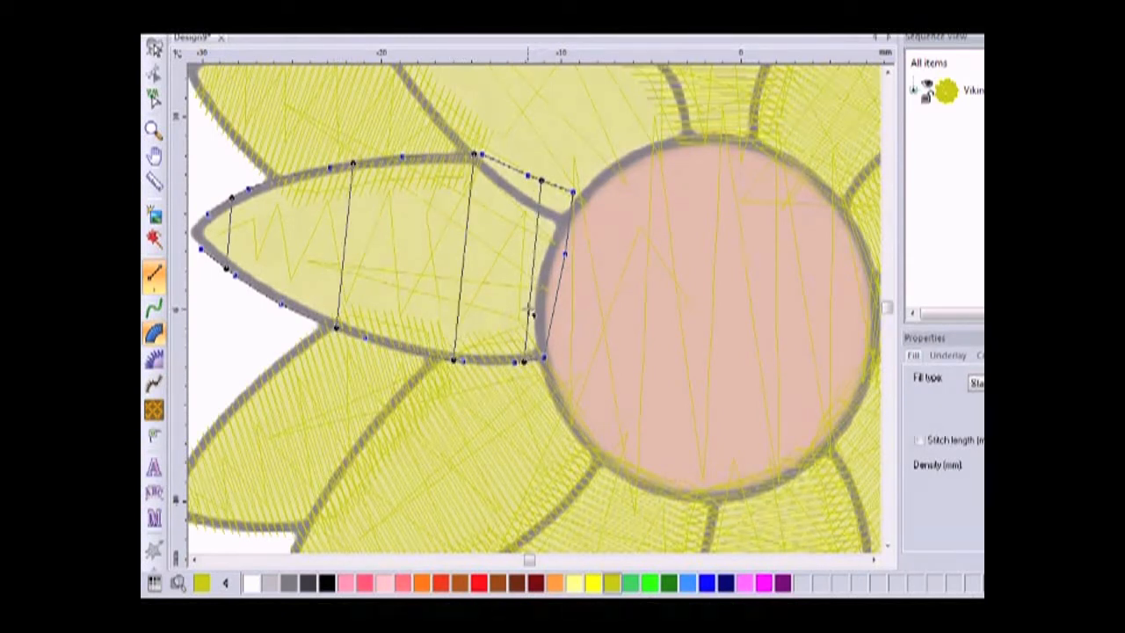
{"action": "left_click", "coordinate": [201, 249]}
{"action": "left_click", "coordinate": [571, 191]}
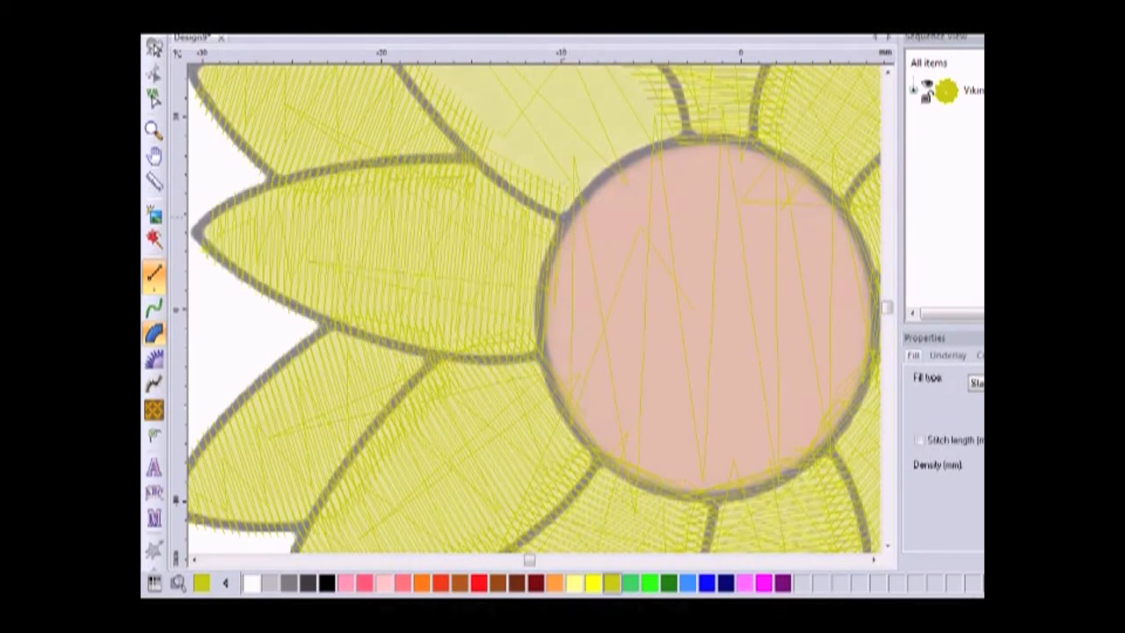
Step: Zigzag a run-stitch underlay through the upper-left front petal from its base at the flower centre to its tip
{"action": "scroll", "coordinate": [522, 198], "scroll_direction": "up", "scroll_amount": 5}
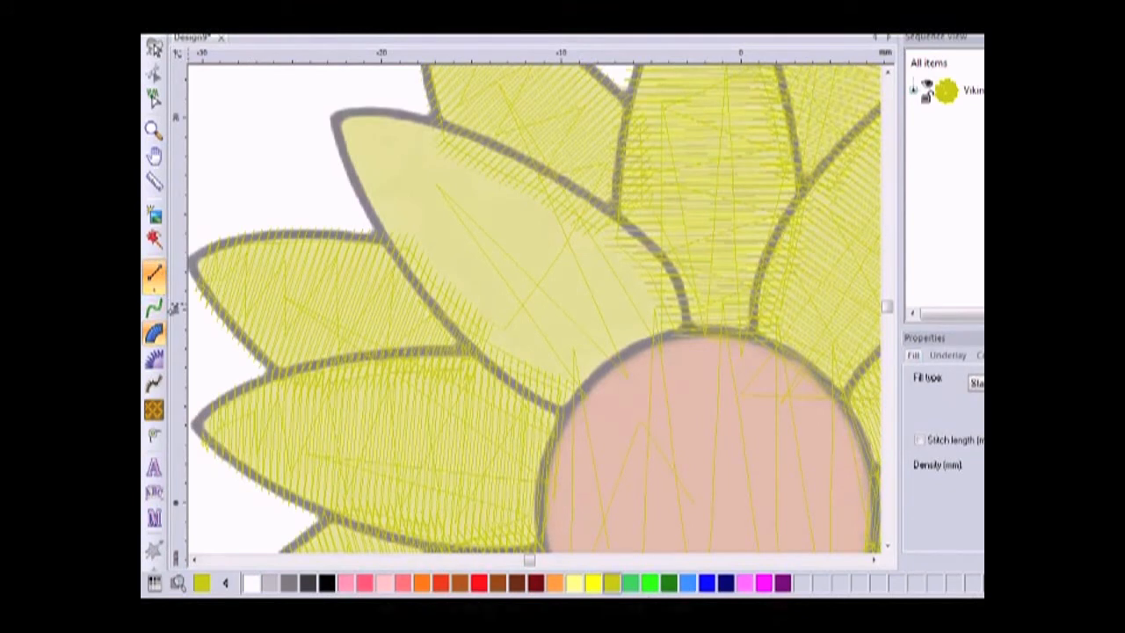
{"action": "left_click", "coordinate": [154, 306]}
{"action": "left_click", "coordinate": [571, 379]}
{"action": "left_click", "coordinate": [647, 282]}
{"action": "left_click", "coordinate": [513, 352]}
{"action": "left_click", "coordinate": [572, 223]}
{"action": "left_click", "coordinate": [468, 302]}
{"action": "left_click", "coordinate": [505, 186]}
{"action": "left_click", "coordinate": [416, 251]}
{"action": "left_click", "coordinate": [447, 156]}
{"action": "left_click", "coordinate": [389, 199]}
{"action": "left_click", "coordinate": [392, 138]}
{"action": "left_click", "coordinate": [362, 158]}
{"action": "left_click", "coordinate": [361, 132]}
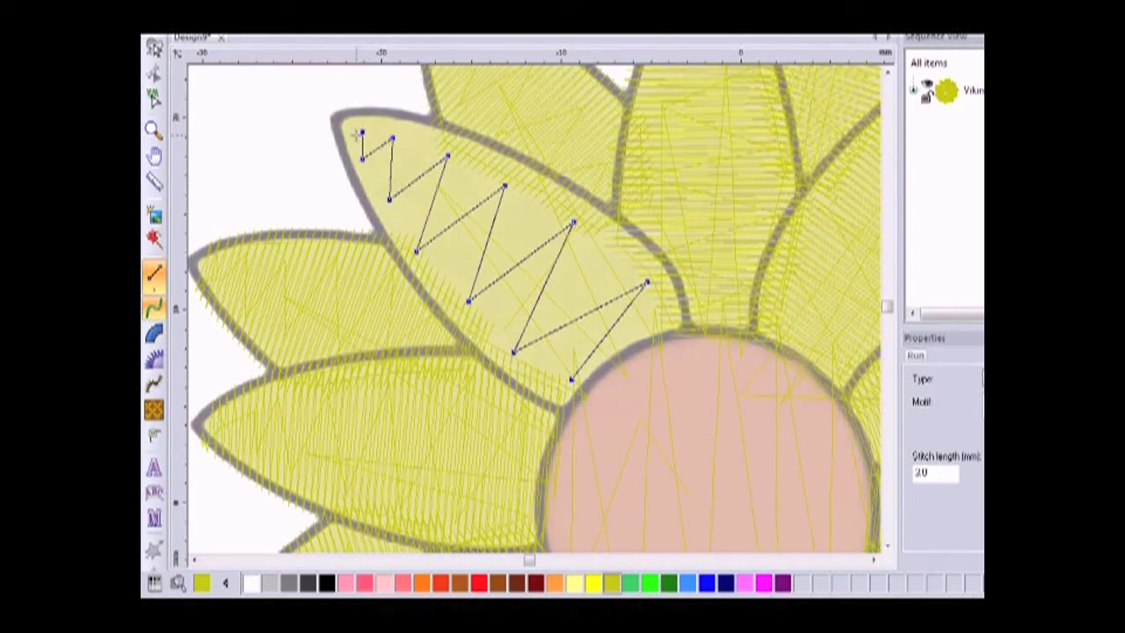
{"action": "right_click", "coordinate": [356, 135]}
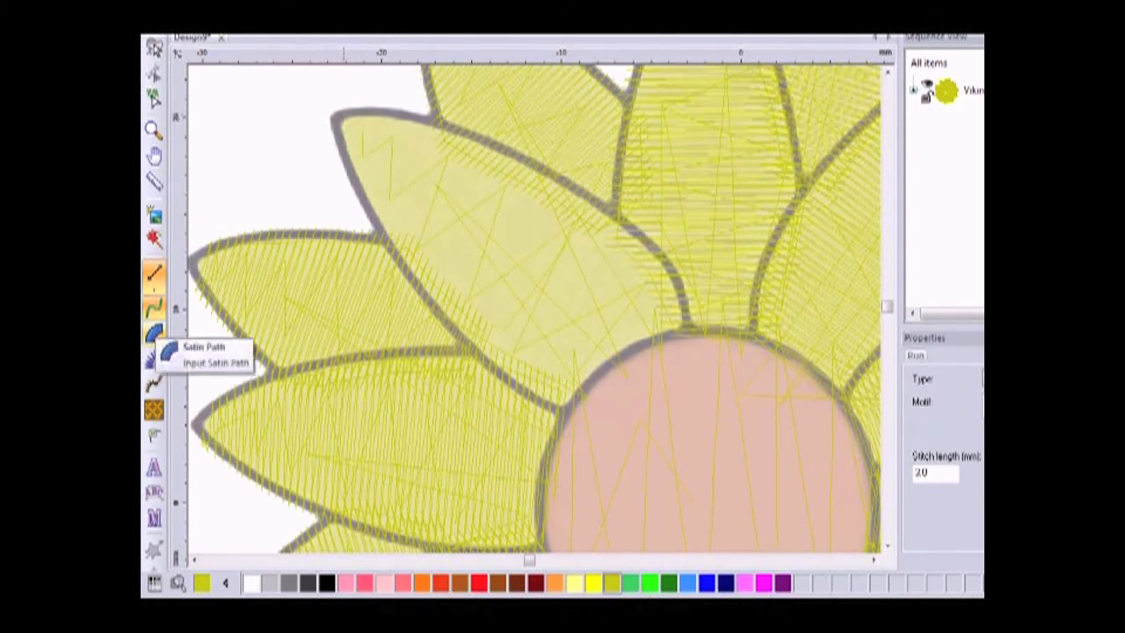
Step: Outline the upper-left front petal with a Satin Path, extending its base slightly into the flower centre
{"action": "left_click", "coordinate": [154, 334]}
{"action": "left_click", "coordinate": [331, 133]}
{"action": "left_click", "coordinate": [360, 208]}
{"action": "left_click", "coordinate": [407, 281]}
{"action": "left_click", "coordinate": [463, 340]}
{"action": "left_click", "coordinate": [512, 386]}
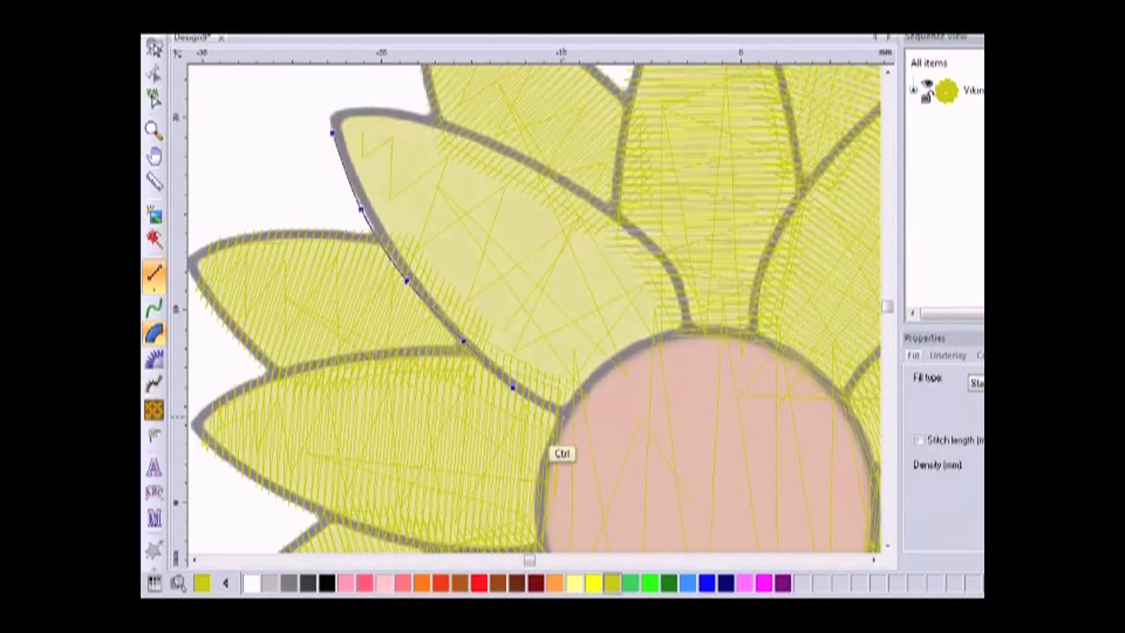
{"action": "left_click", "coordinate": [653, 365]}
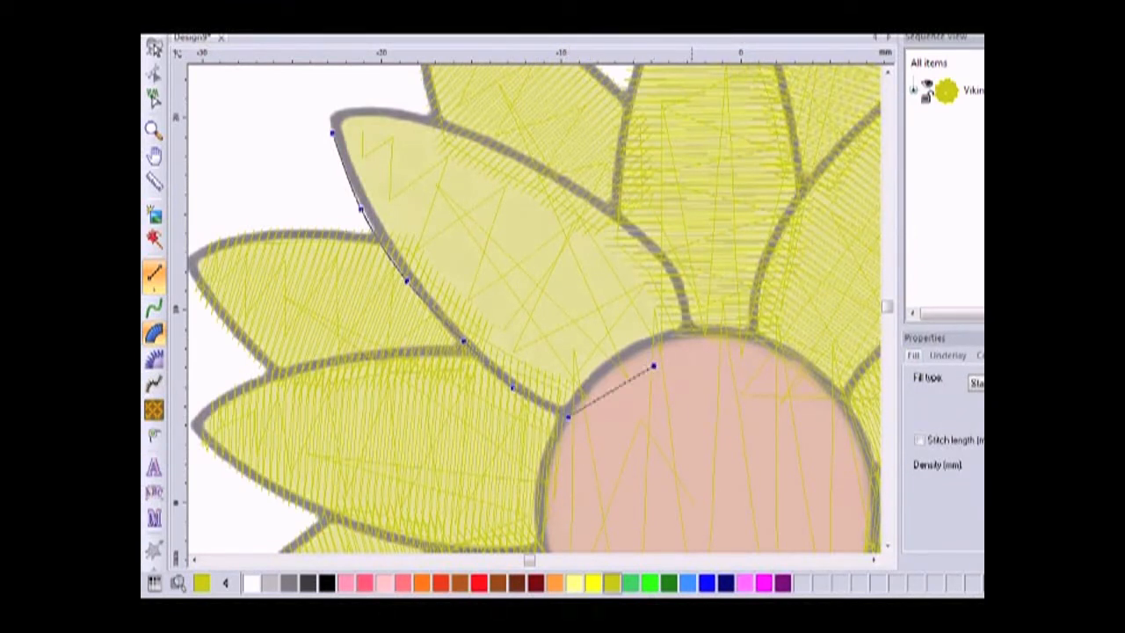
{"action": "left_click", "coordinate": [693, 327]}
{"action": "left_click", "coordinate": [683, 282]}
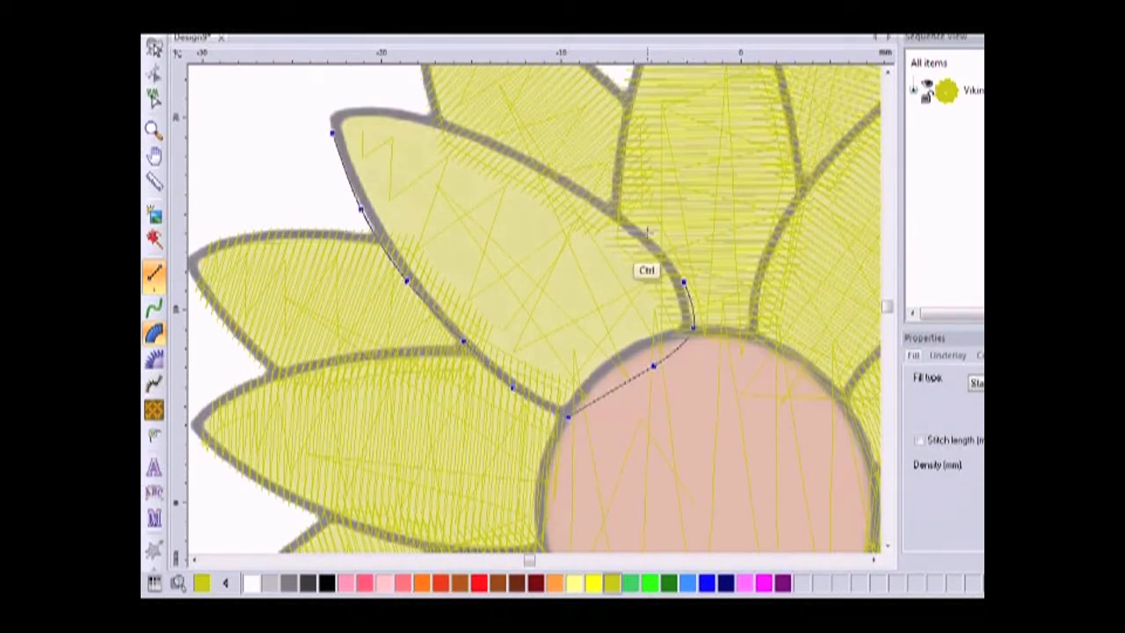
{"action": "left_click", "coordinate": [642, 231]}
{"action": "left_click", "coordinate": [576, 182]}
{"action": "left_click", "coordinate": [473, 132]}
{"action": "left_click", "coordinate": [395, 109], "text": "ctrl"}
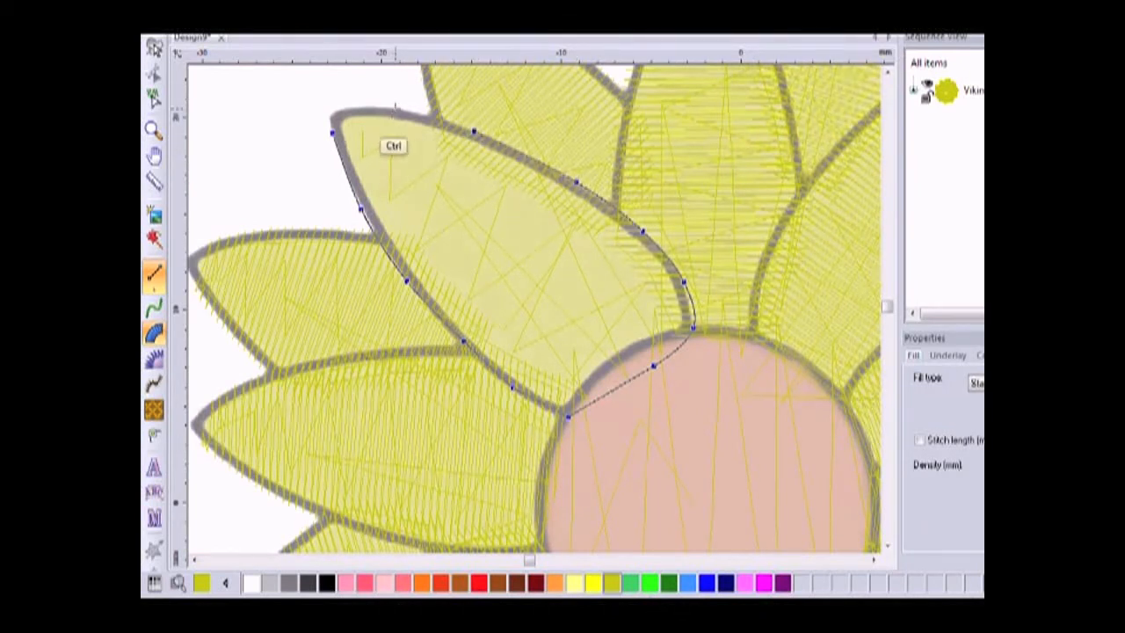
{"action": "left_click", "coordinate": [351, 108]}
Step: Add four stitch direction lines across the upper-left front petal and generate its satin fill
{"action": "left_click", "coordinate": [395, 109]}
{"action": "left_click", "coordinate": [348, 178]}
{"action": "left_click", "coordinate": [540, 162]}
{"action": "left_click", "coordinate": [416, 292]}
{"action": "left_click", "coordinate": [634, 221]}
{"action": "left_click", "coordinate": [496, 371]}
{"action": "left_click", "coordinate": [690, 299]}
{"action": "left_click", "coordinate": [577, 412]}
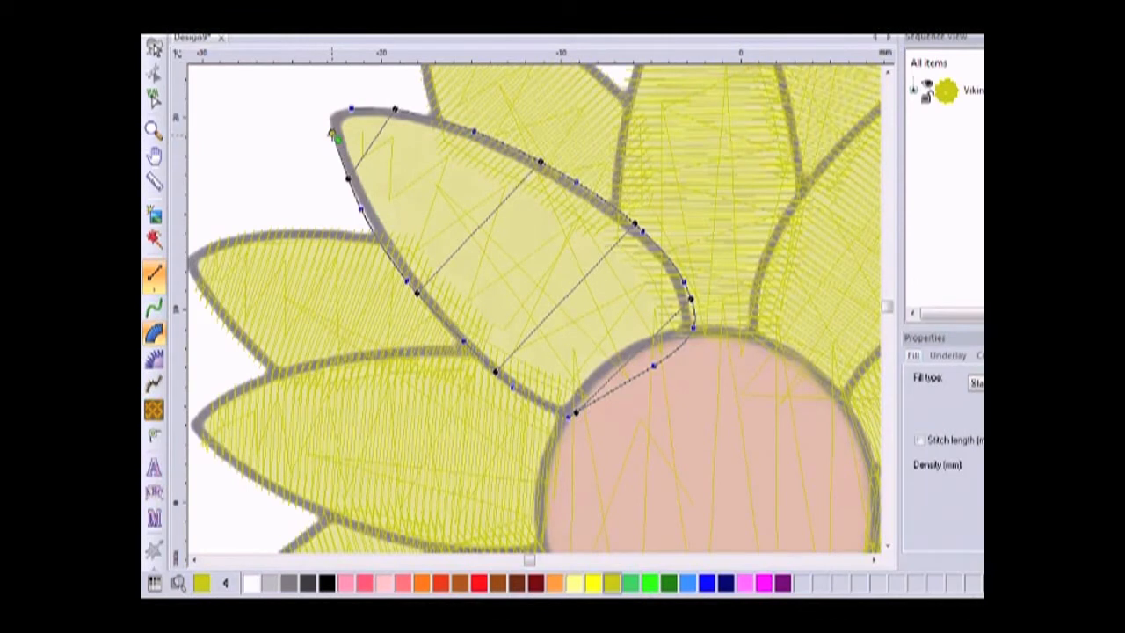
{"action": "key", "text": "Return"}
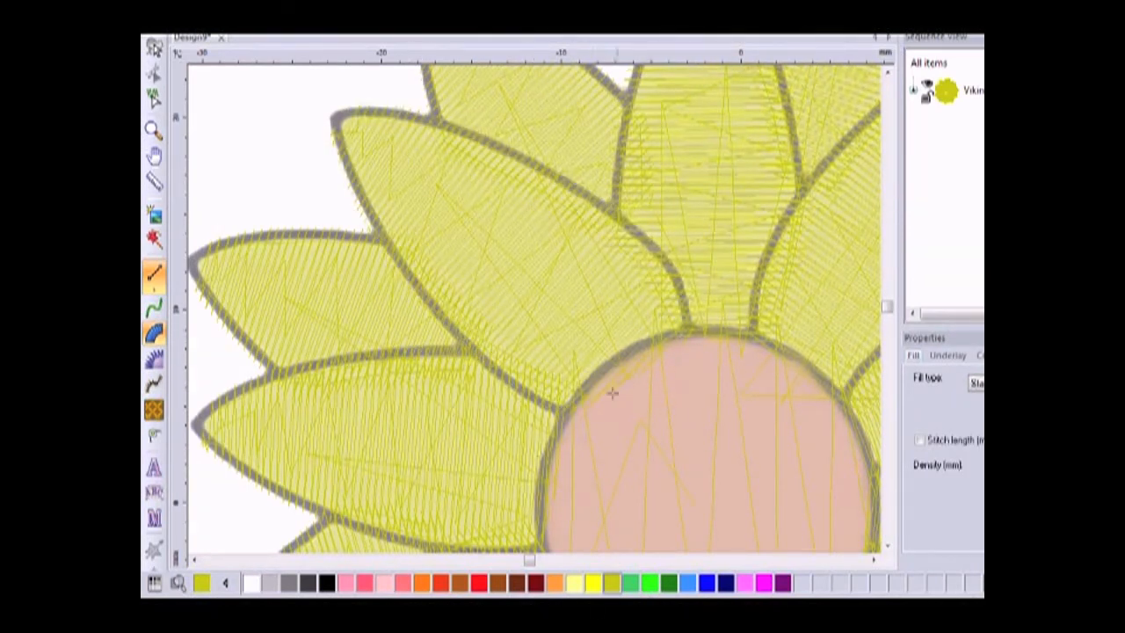
Step: Examine the whole flower in the 3D stitch preview and return to the flat stitch display
{"action": "left_click", "coordinate": [469, 16]}
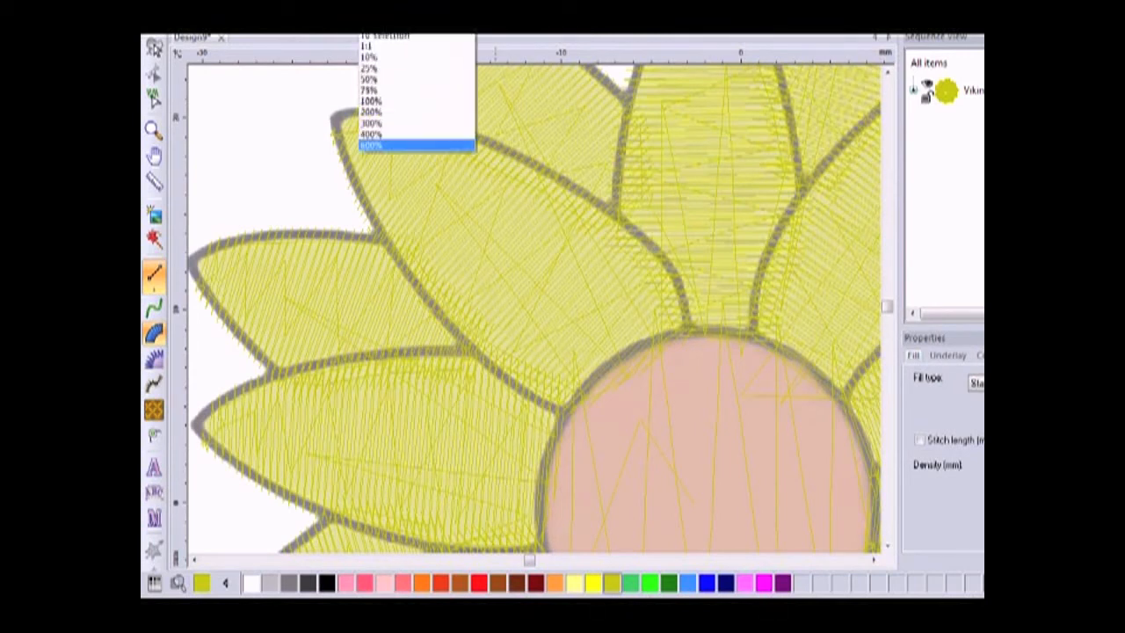
{"action": "left_click", "coordinate": [373, 36]}
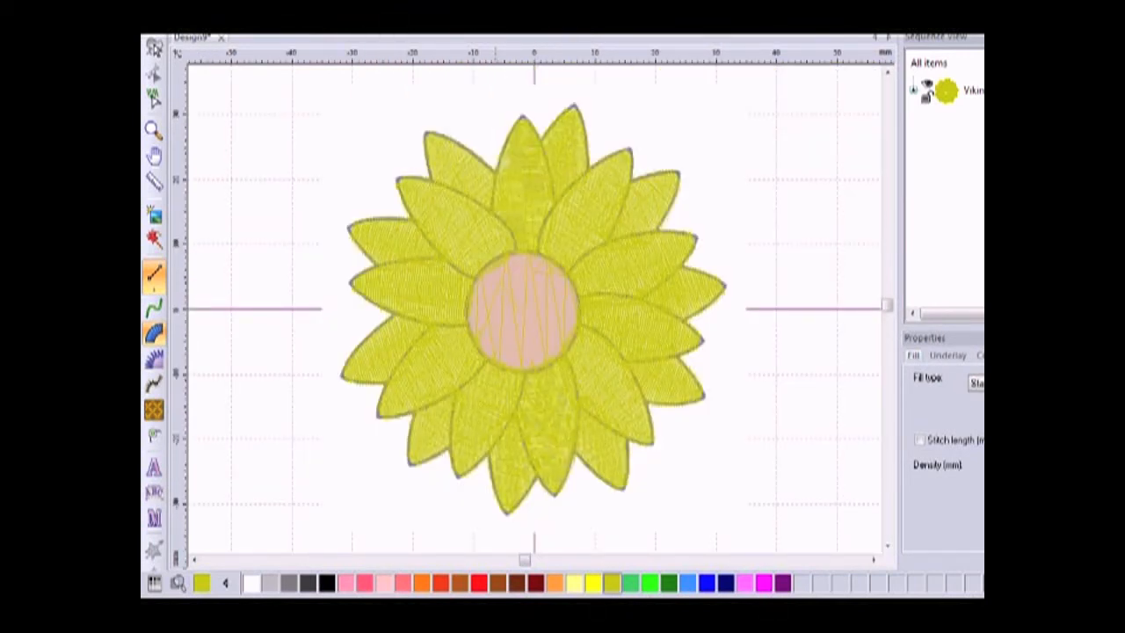
{"action": "left_click", "coordinate": [496, 15]}
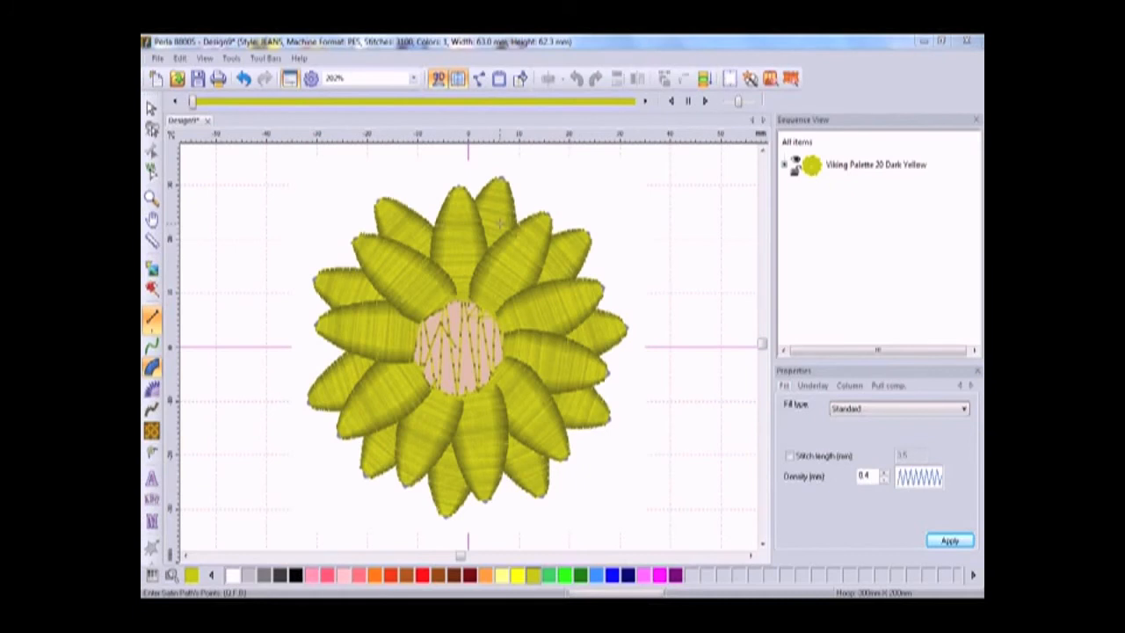
{"action": "left_click", "coordinate": [439, 79]}
Step: Outline the round flower centre with a Complex Fill path, placing curve points all the way around its edge
{"action": "left_click", "coordinate": [412, 78]}
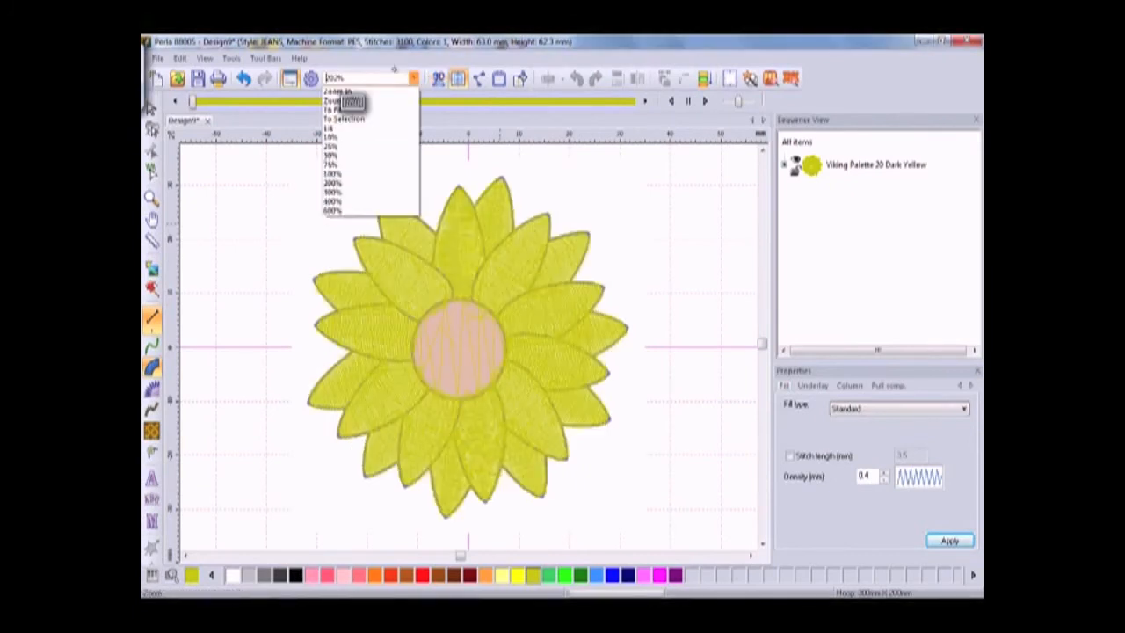
{"action": "left_click", "coordinate": [332, 211]}
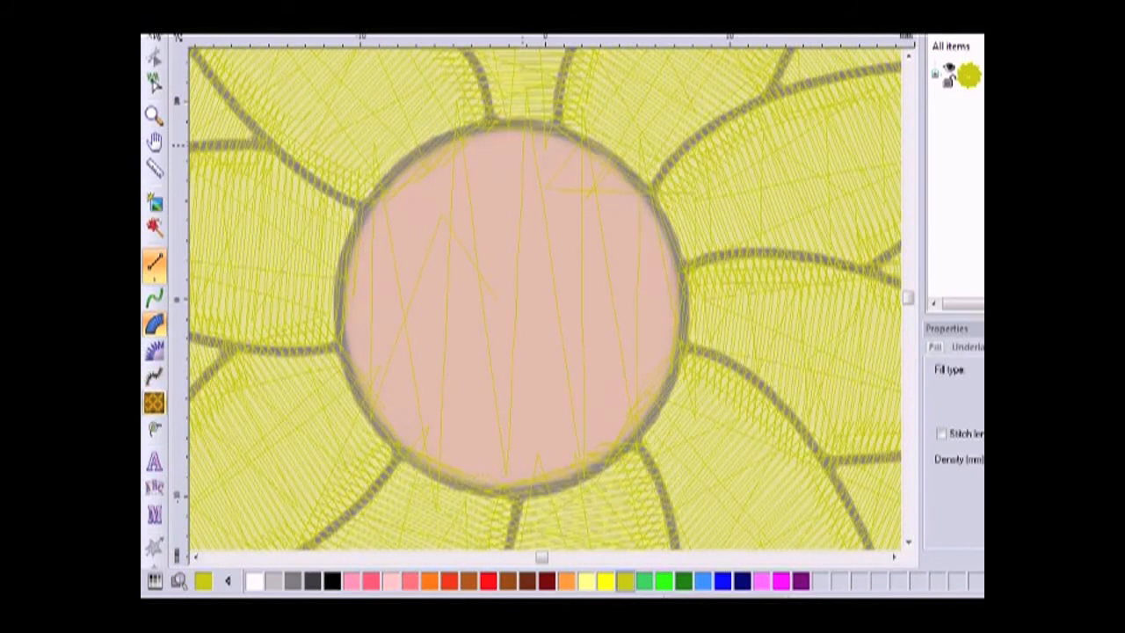
{"action": "left_click", "coordinate": [153, 401]}
{"action": "left_click", "coordinate": [444, 135]}
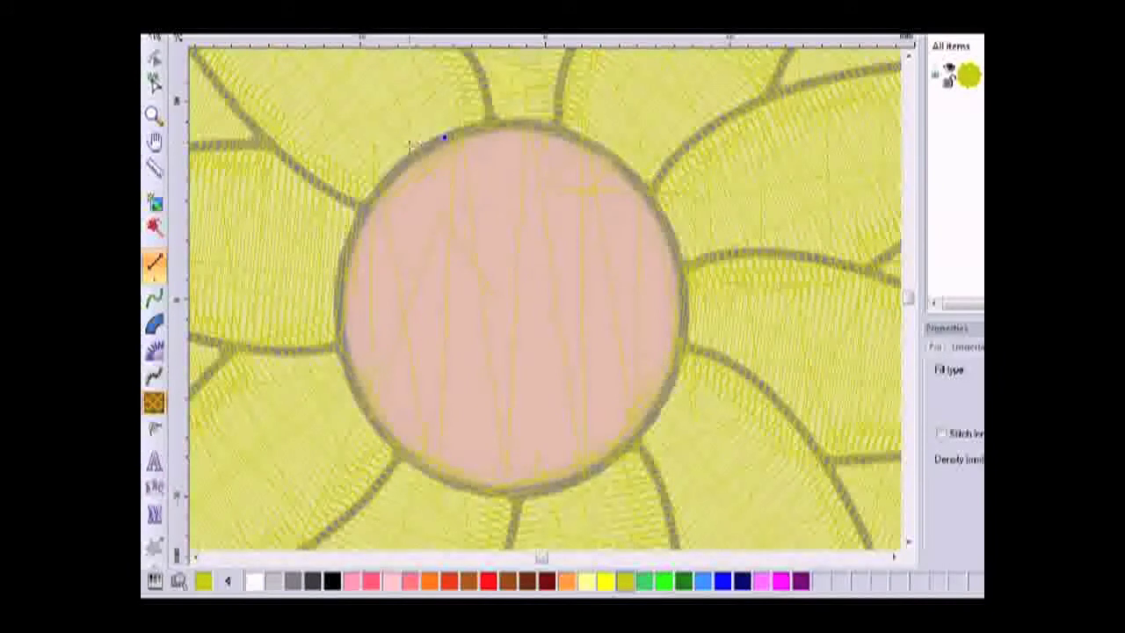
{"action": "left_click", "coordinate": [407, 155], "text": "ctrl"}
{"action": "left_click", "coordinate": [368, 195], "text": "ctrl"}
{"action": "left_click", "coordinate": [339, 258], "text": "ctrl"}
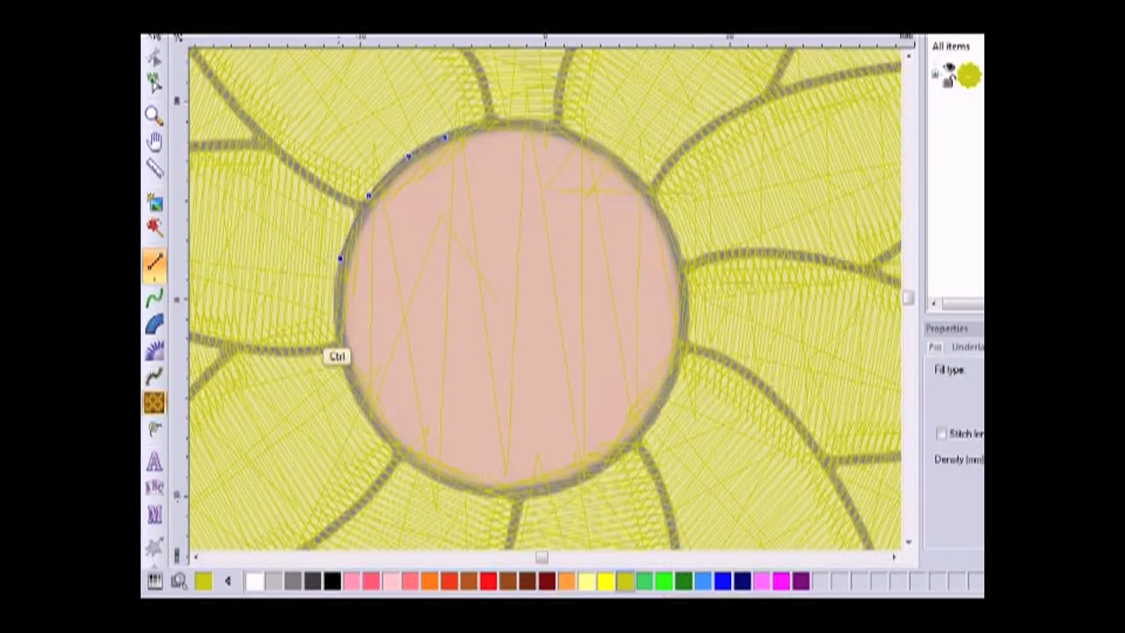
{"action": "left_click", "coordinate": [335, 332], "text": "ctrl"}
{"action": "left_click", "coordinate": [349, 387], "text": "ctrl"}
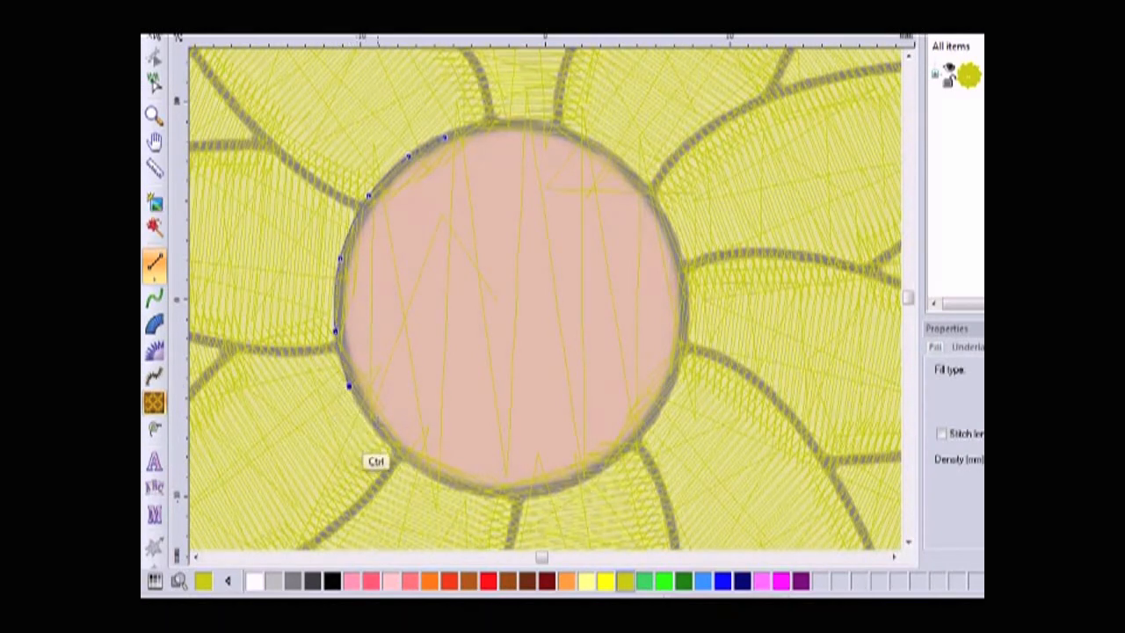
{"action": "left_click", "coordinate": [379, 434], "text": "ctrl"}
{"action": "left_click", "coordinate": [411, 464], "text": "ctrl"}
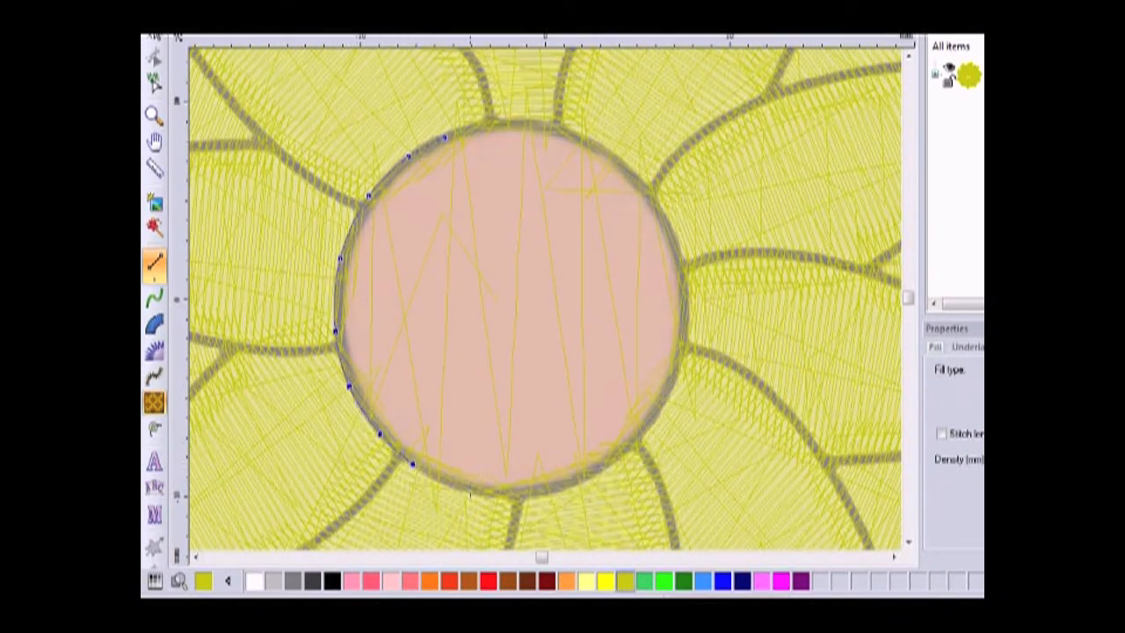
{"action": "left_click", "coordinate": [464, 486], "text": "ctrl"}
{"action": "left_click", "coordinate": [574, 480], "text": "ctrl"}
{"action": "left_click", "coordinate": [607, 464], "text": "ctrl"}
{"action": "left_click", "coordinate": [644, 434], "text": "ctrl"}
{"action": "left_click", "coordinate": [674, 378], "text": "ctrl"}
{"action": "left_click", "coordinate": [689, 310], "text": "ctrl"}
{"action": "left_click", "coordinate": [675, 239], "text": "ctrl"}
{"action": "left_click", "coordinate": [637, 171], "text": "ctrl"}
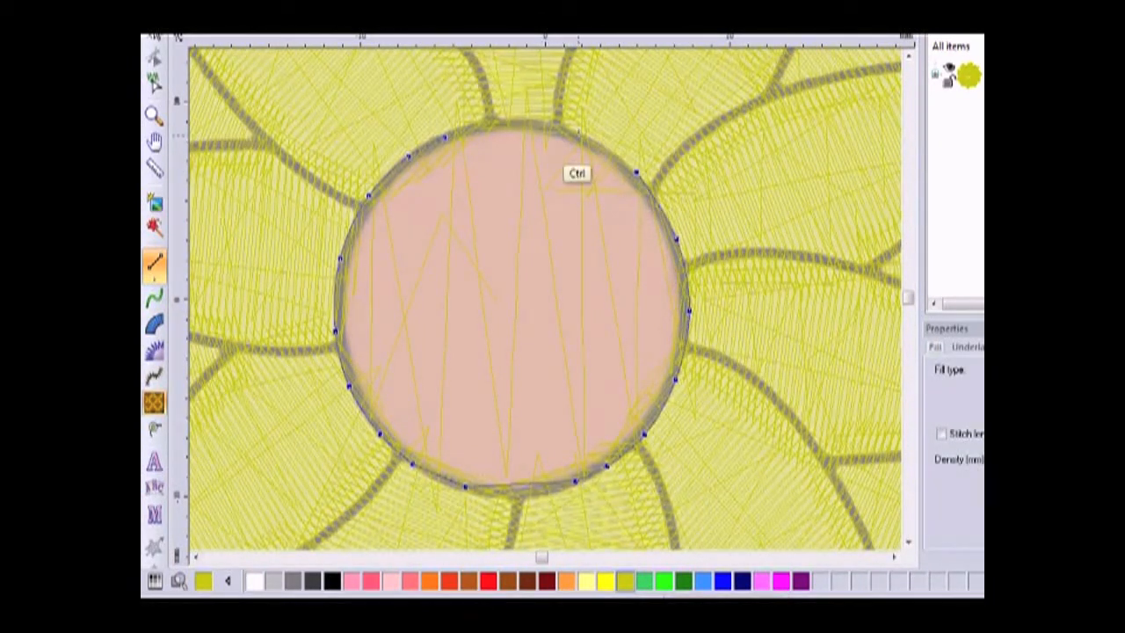
{"action": "left_click", "coordinate": [577, 136], "text": "ctrl"}
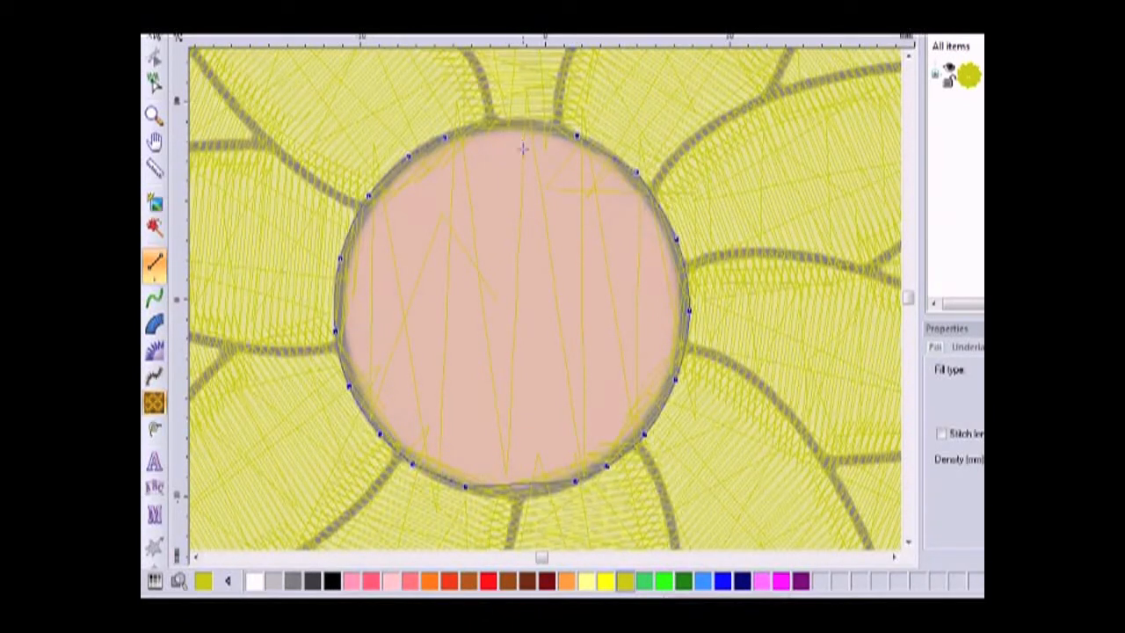
Step: Set a horizontal stitch direction across the flower centre, place its start and end points on opposite edges, and generate the fill
{"action": "left_click", "coordinate": [156, 429]}
{"action": "left_click_drag", "start_coordinate": [513, 491], "coordinate": [688, 316]}
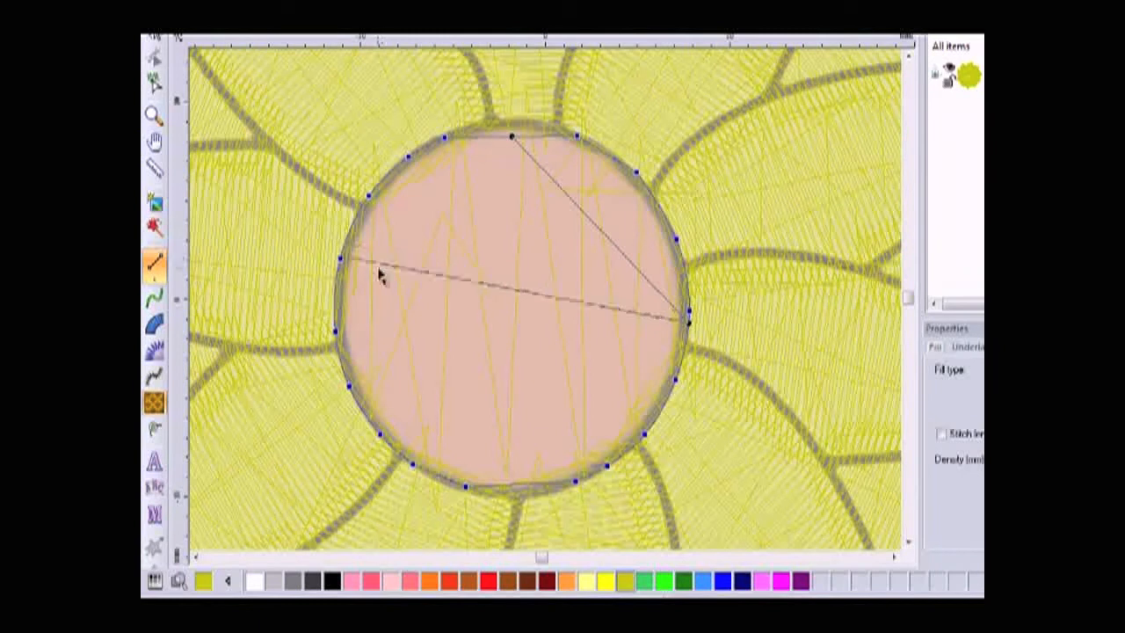
{"action": "left_click", "coordinate": [359, 325]}
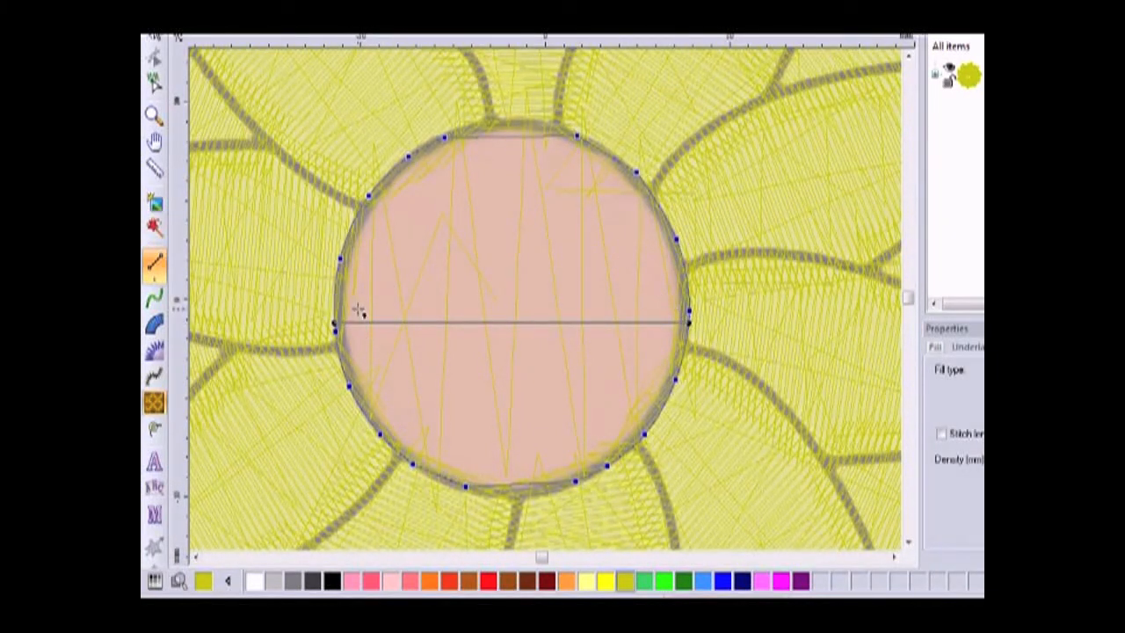
{"action": "left_click", "coordinate": [445, 138]}
{"action": "left_click", "coordinate": [579, 480]}
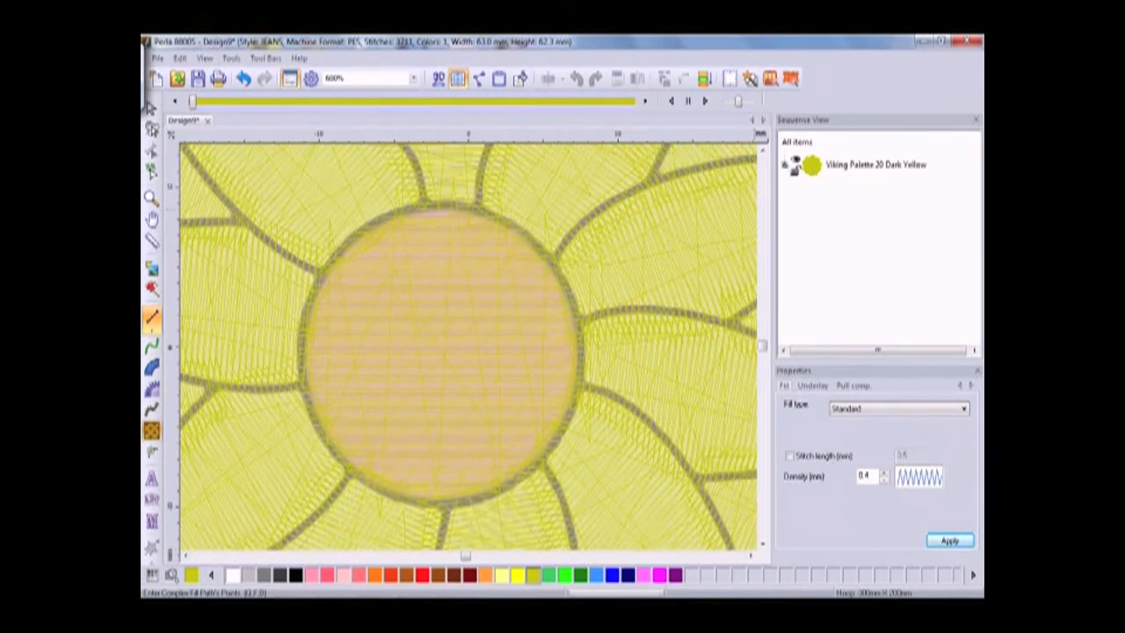
Step: Select the flower centre's fill among the dark yellow objects and recolour it to Viking Palette Light Brown
{"action": "left_click", "coordinate": [785, 165]}
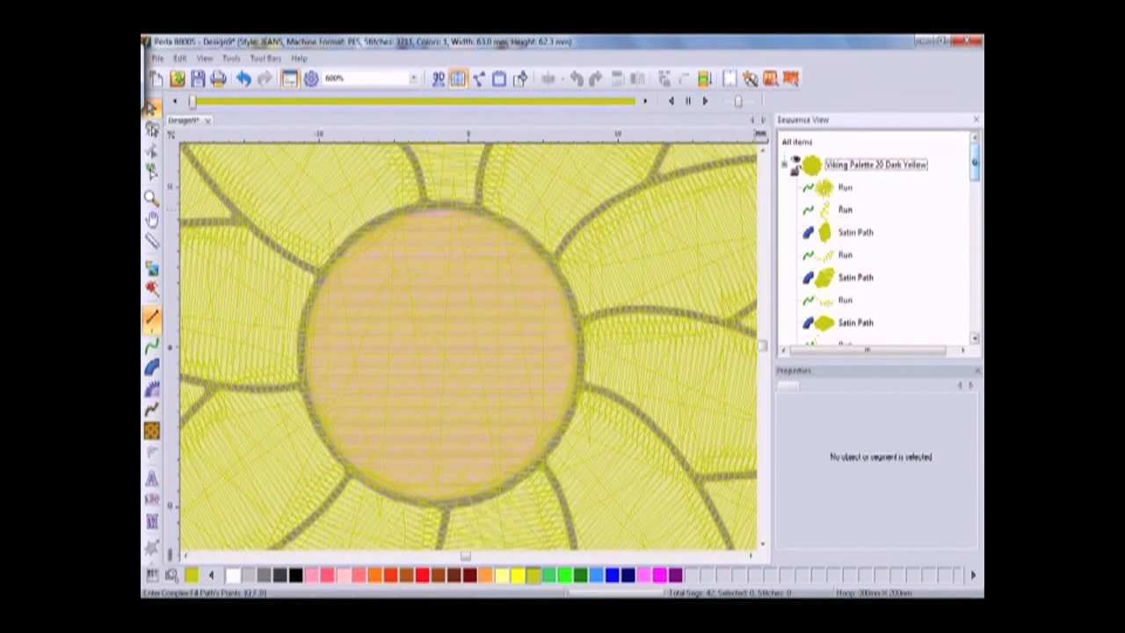
{"action": "scroll", "coordinate": [827, 307], "scroll_direction": "down", "scroll_amount": 4}
{"action": "left_click", "coordinate": [823, 323]}
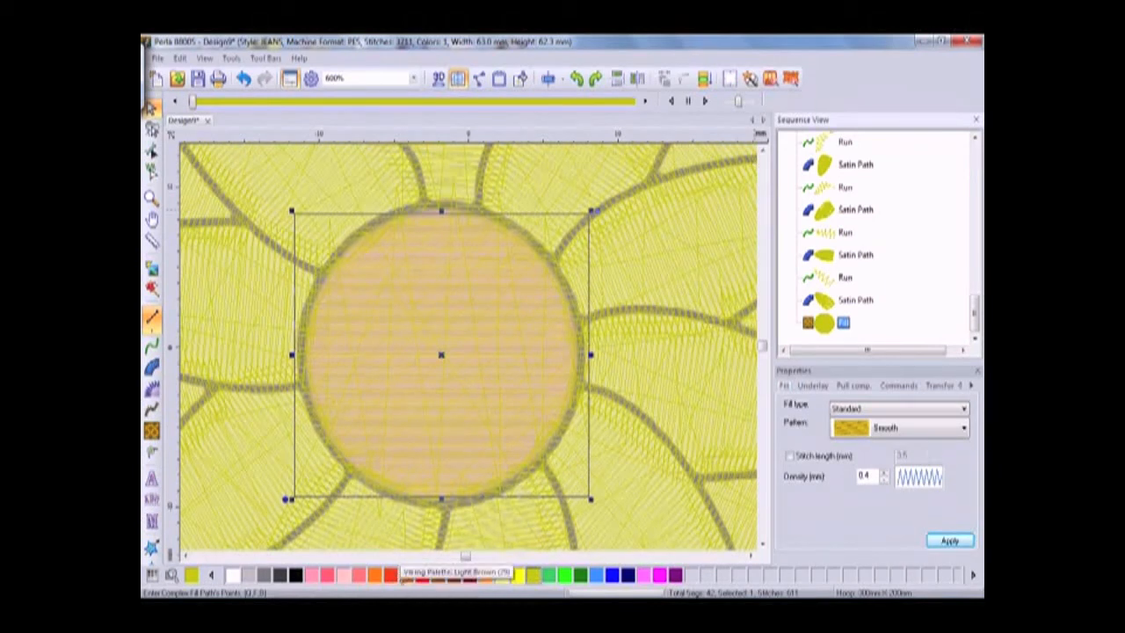
{"action": "left_click", "coordinate": [406, 575]}
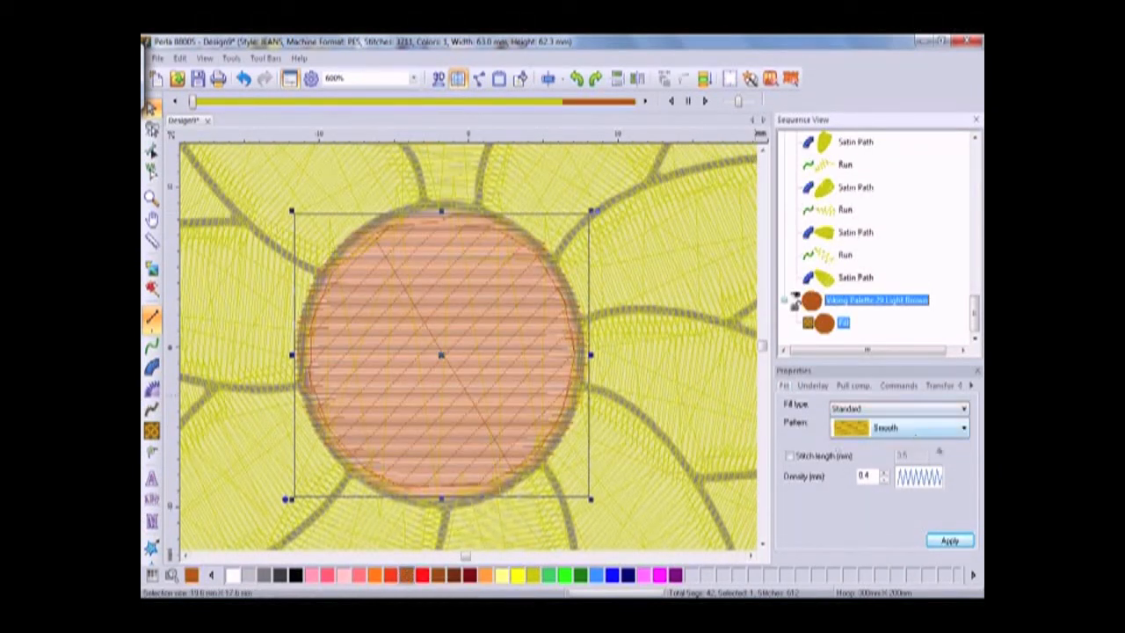
Step: Set the flower centre's fill pattern to Random, apply it, and check the texture in the 3D stitch preview
{"action": "left_click", "coordinate": [964, 427]}
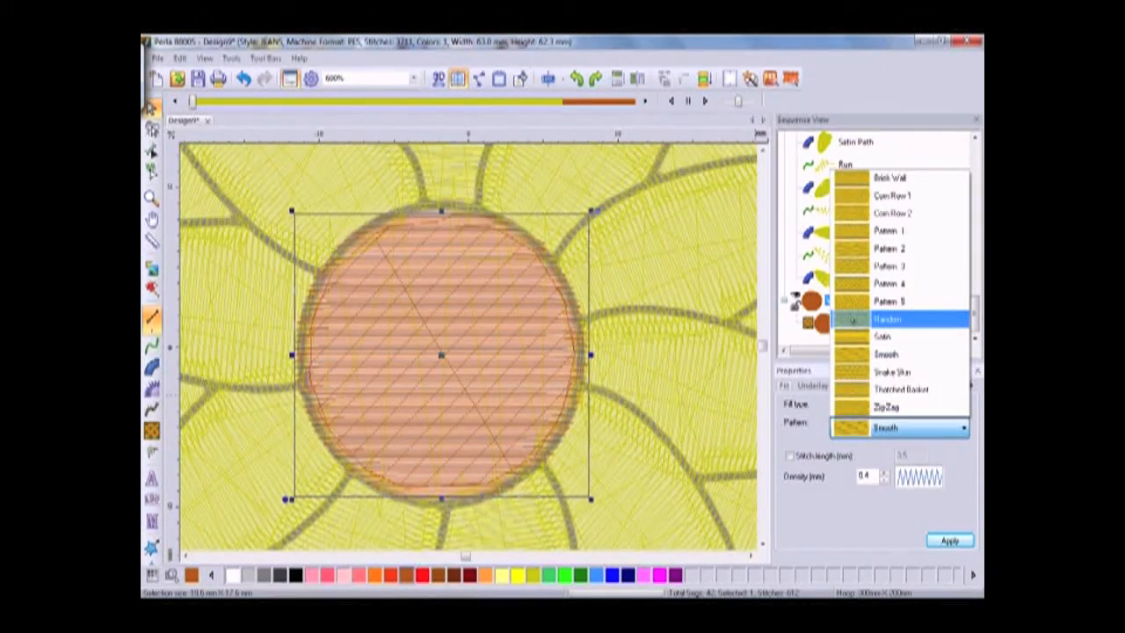
{"action": "left_click", "coordinate": [852, 321]}
{"action": "left_click", "coordinate": [938, 538]}
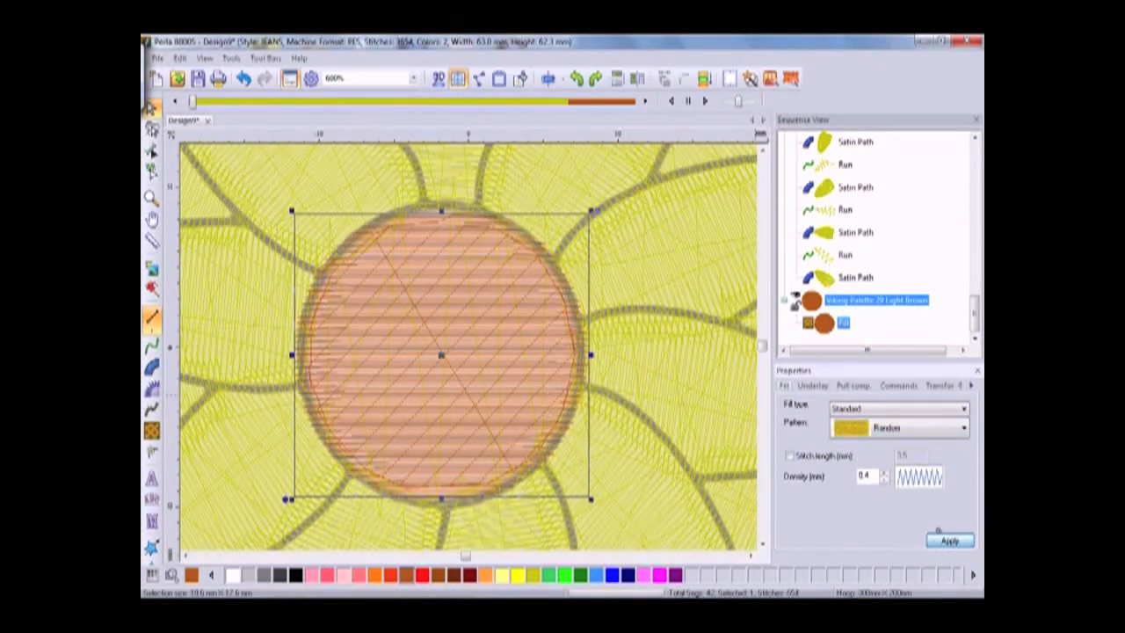
{"action": "left_click", "coordinate": [437, 77]}
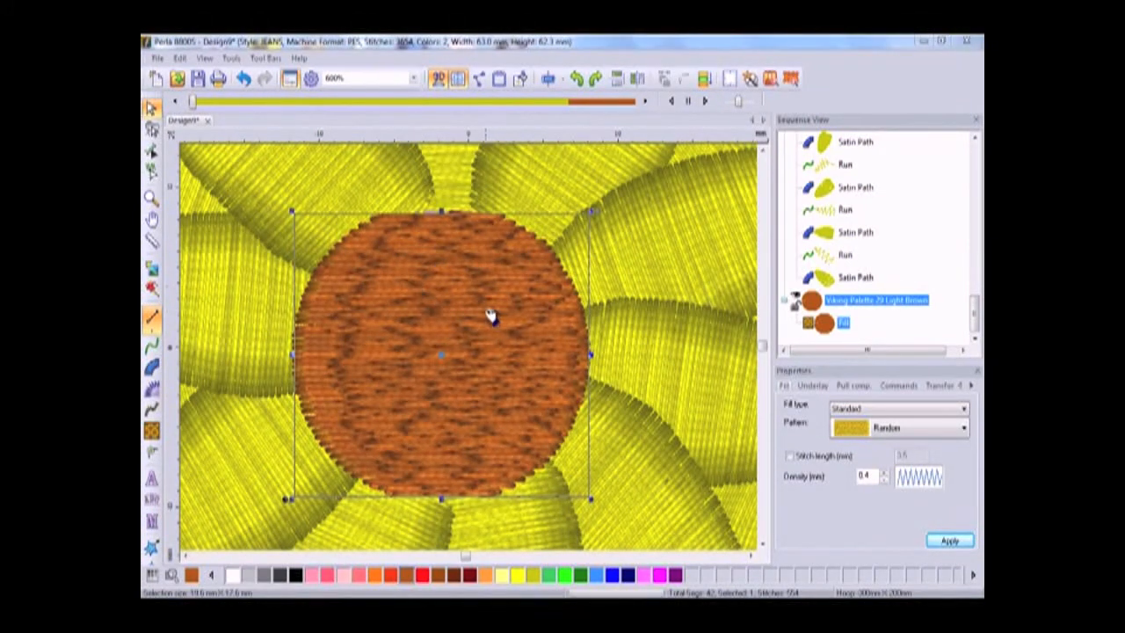
{"action": "left_click", "coordinate": [437, 79]}
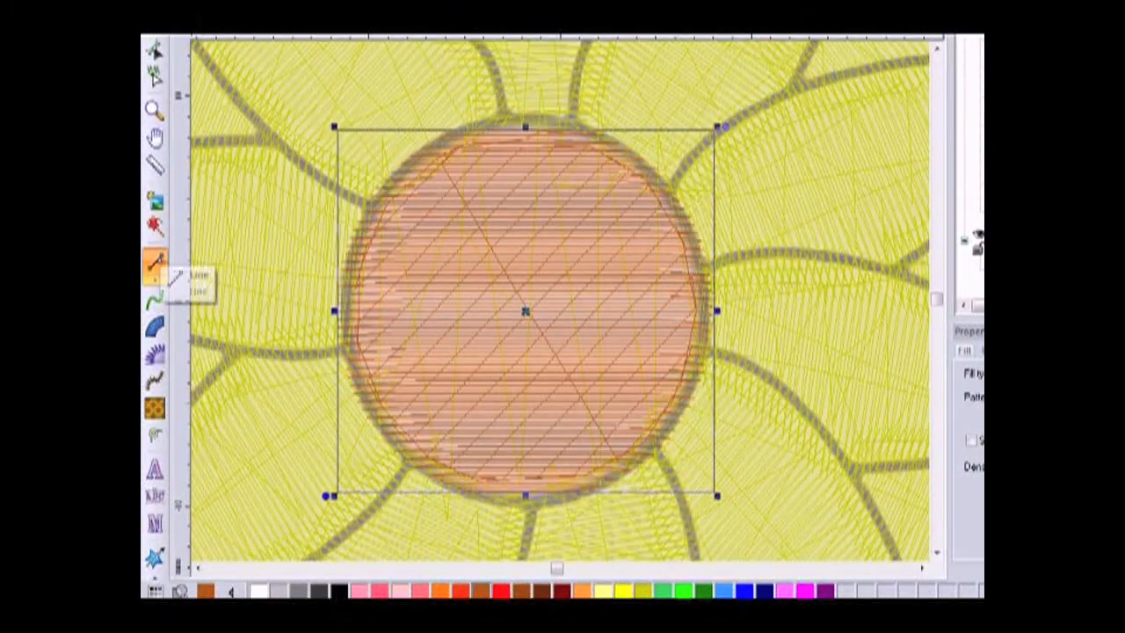
Step: Start a black Run path along the flower centre's lower edge and trace down the adjoining petal edge to the petal junction
{"action": "left_click", "coordinate": [157, 262]}
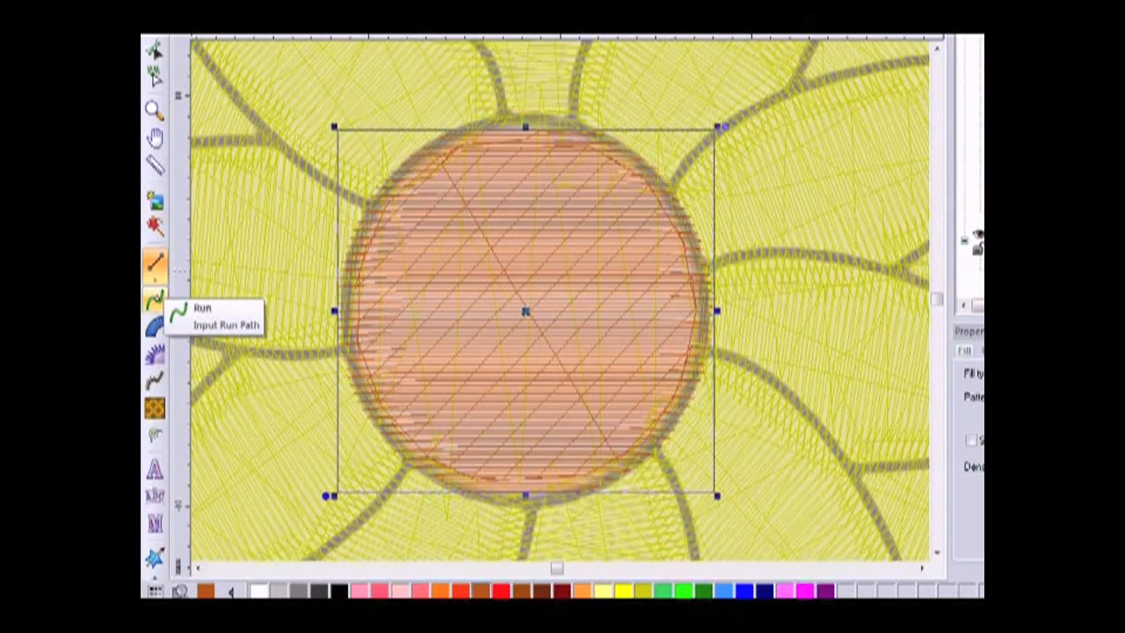
{"action": "left_click", "coordinate": [155, 302]}
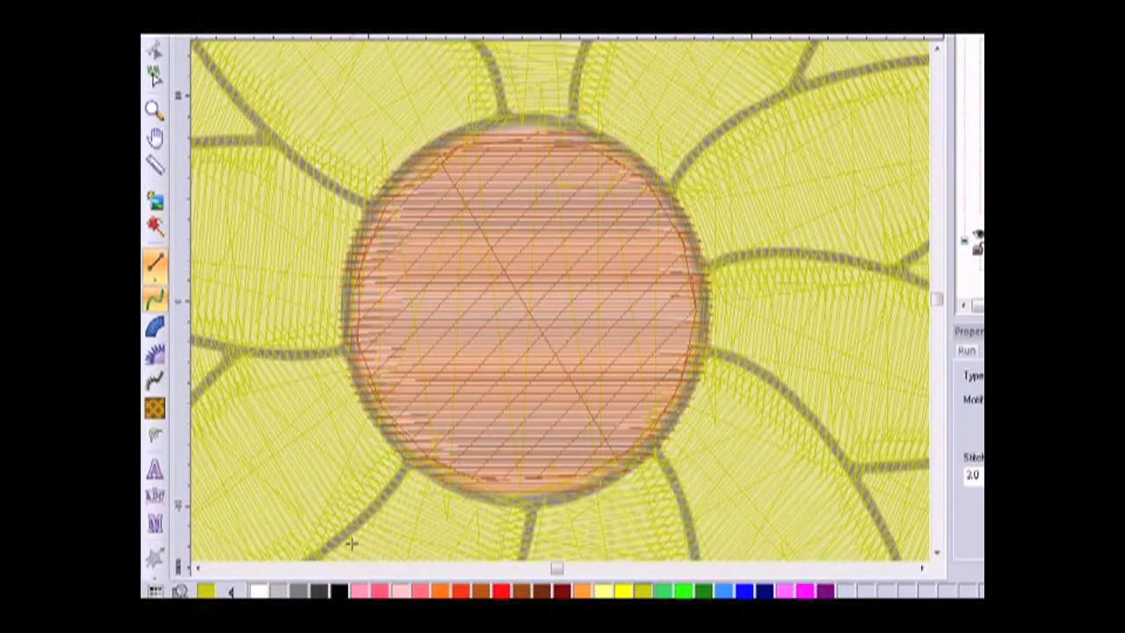
{"action": "left_click", "coordinate": [339, 589]}
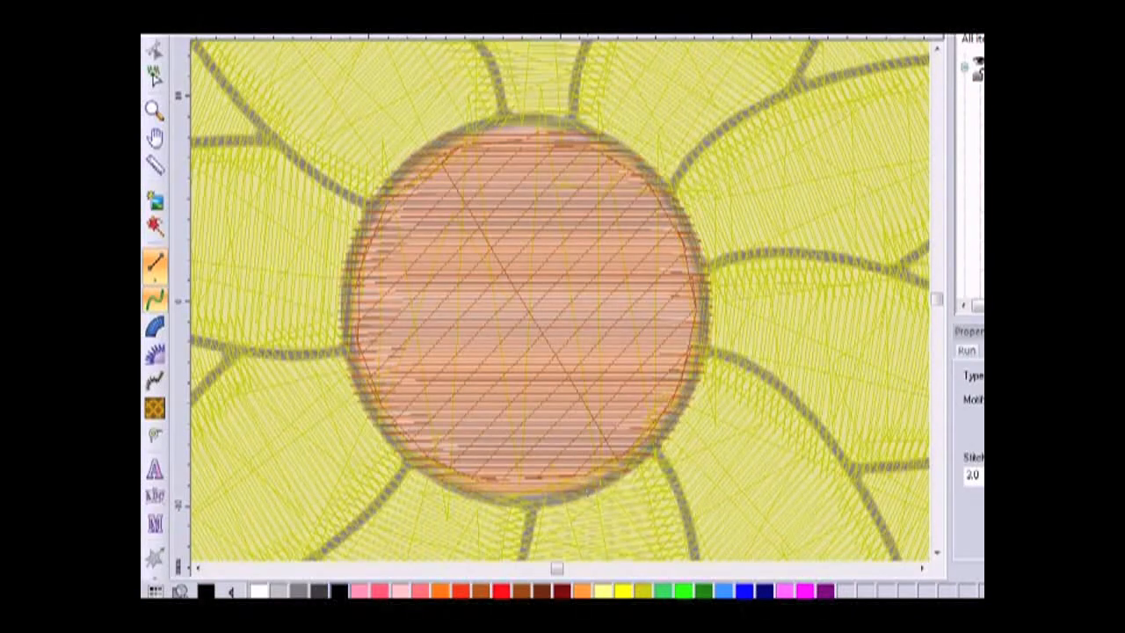
{"action": "key", "text": "Left"}
{"action": "key", "text": "Left"}
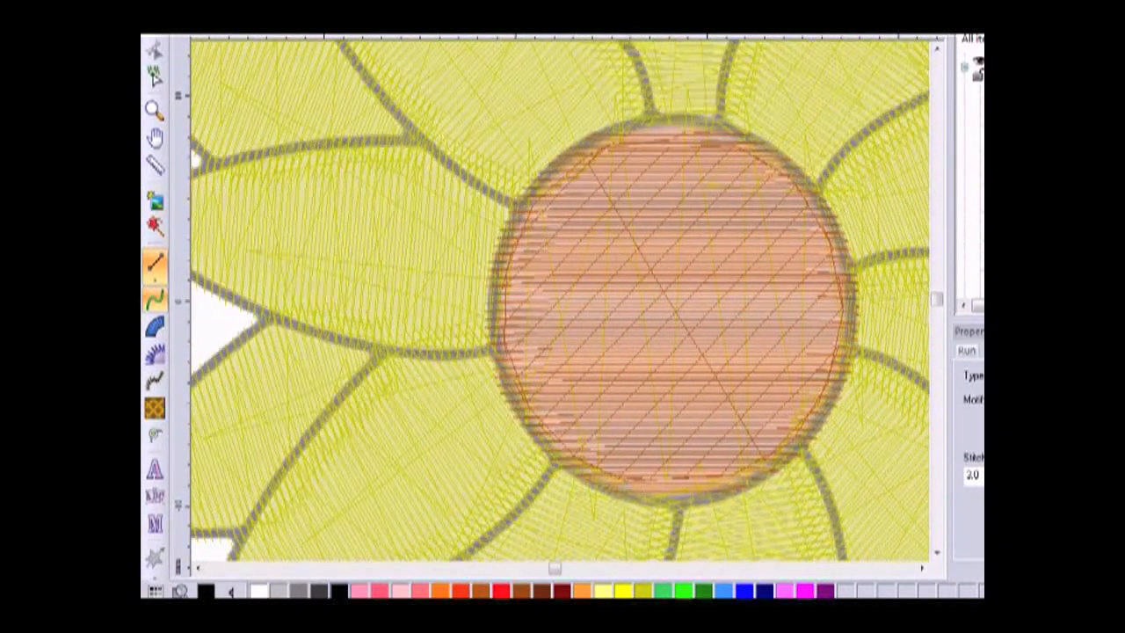
{"action": "key", "text": "Down"}
{"action": "key", "text": "Down"}
{"action": "key", "text": "Down"}
{"action": "key", "text": "Down"}
{"action": "key", "text": "Down"}
{"action": "key", "text": "Down"}
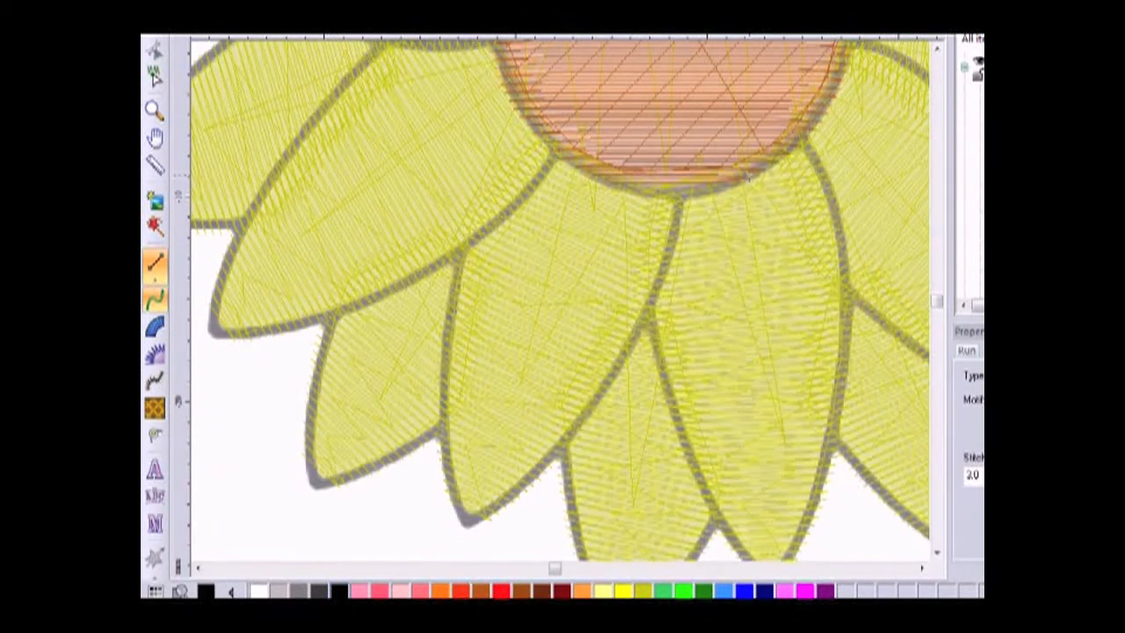
{"action": "left_click", "coordinate": [727, 185]}
{"action": "left_click", "coordinate": [679, 192]}
{"action": "left_click", "coordinate": [672, 239]}
{"action": "left_click", "coordinate": [650, 301]}
Step: Continue the black run outline down the lowest petal's inner edge, around its tip and up its opposite side
{"action": "scroll", "coordinate": [636, 271], "scroll_direction": "down", "scroll_amount": 2}
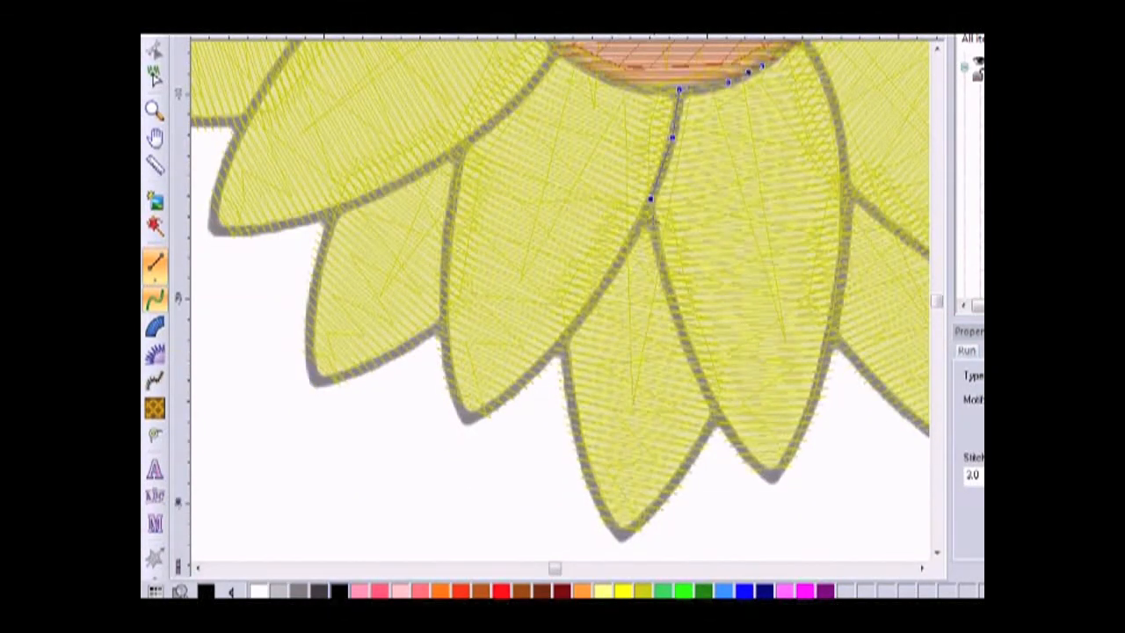
{"action": "left_click", "coordinate": [650, 230]}
{"action": "left_click", "coordinate": [662, 281]}
{"action": "left_click", "coordinate": [687, 351]}
{"action": "left_click", "coordinate": [717, 419]}
{"action": "left_click", "coordinate": [699, 449]}
{"action": "left_click", "coordinate": [663, 503]}
{"action": "left_click", "coordinate": [620, 543]}
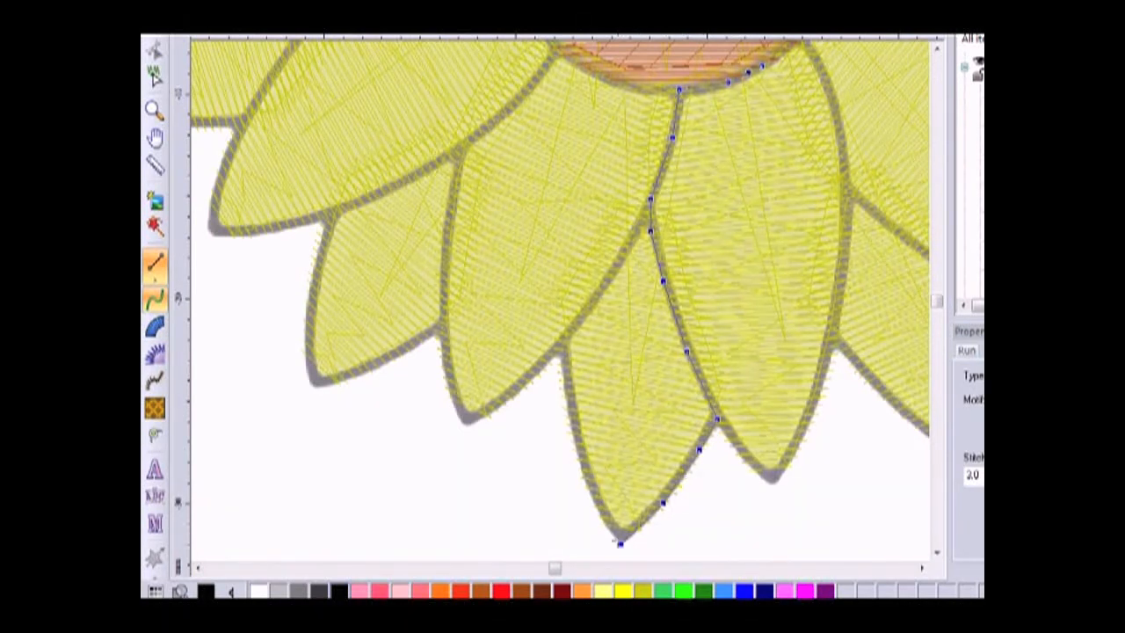
{"action": "left_click", "coordinate": [599, 514]}
{"action": "left_click", "coordinate": [578, 455]}
{"action": "left_click", "coordinate": [568, 400]}
Step: Trace the tip of the long petal just right of the lowest one, up to its junction with the next petal
{"action": "scroll", "coordinate": [651, 438], "scroll_direction": "down", "scroll_amount": 1}
{"action": "scroll", "coordinate": [697, 384], "scroll_direction": "right", "scroll_amount": 2}
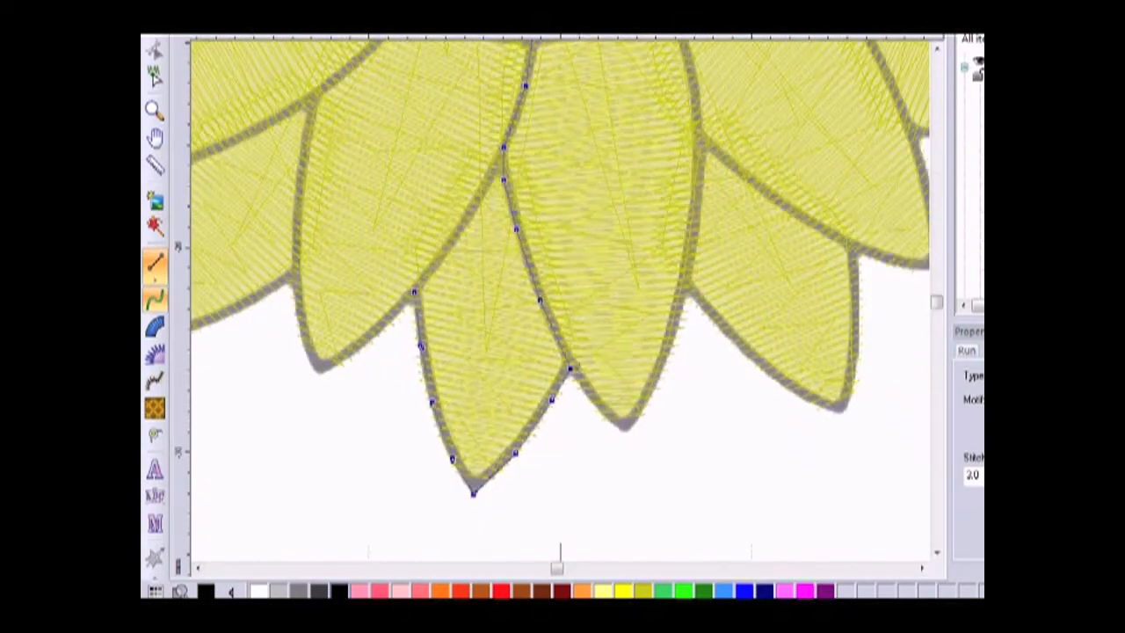
{"action": "left_click", "coordinate": [584, 389]}
{"action": "left_click", "coordinate": [624, 430]}
{"action": "left_click", "coordinate": [650, 389]}
{"action": "left_click", "coordinate": [686, 283]}
Step: Outline the small lower-right petal along its lower edge, around its tip and up its outer side
{"action": "left_click", "coordinate": [722, 329]}
{"action": "left_click", "coordinate": [772, 376]}
{"action": "left_click", "coordinate": [812, 402]}
{"action": "left_click", "coordinate": [843, 415]}
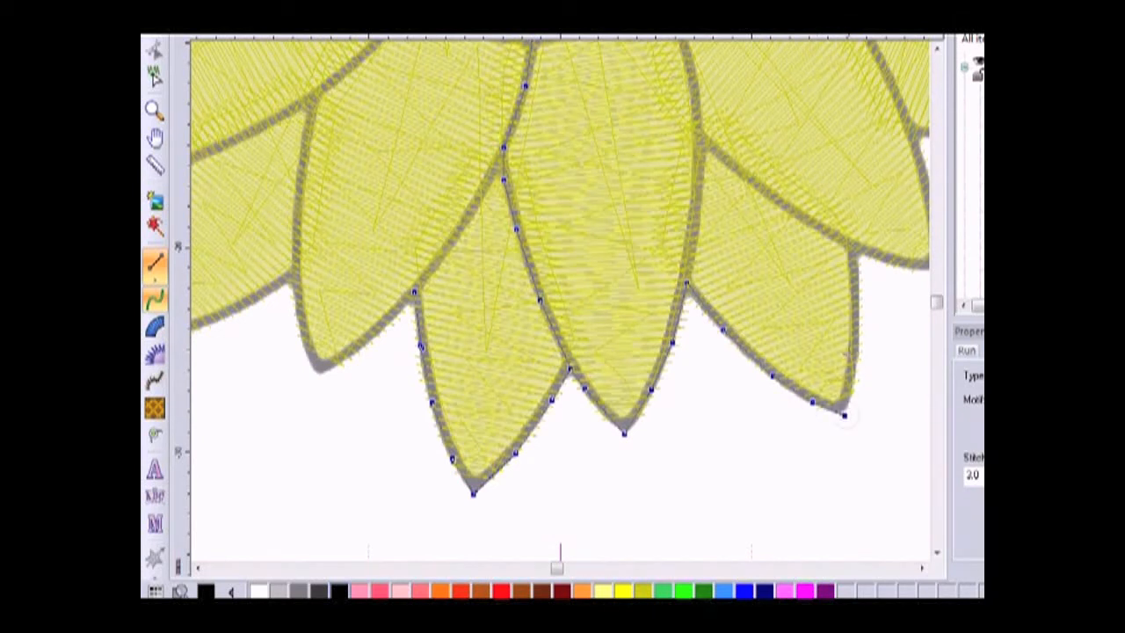
{"action": "left_click", "coordinate": [855, 367]}
{"action": "left_click", "coordinate": [854, 252]}
Step: Trace the small lower-right petal's inner boundary, then continue around the tip of the larger petal above it
{"action": "scroll", "coordinate": [694, 180], "scroll_direction": "up", "scroll_amount": 3}
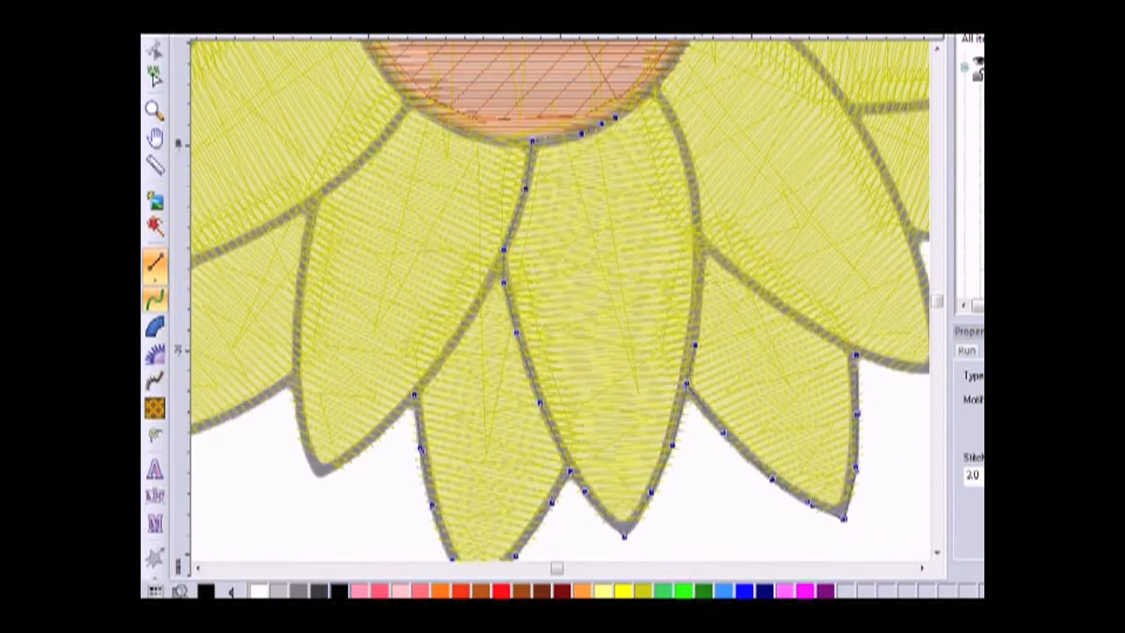
{"action": "left_click", "coordinate": [700, 244]}
{"action": "left_click", "coordinate": [743, 282]}
{"action": "scroll", "coordinate": [782, 327], "scroll_direction": "down", "scroll_amount": 3}
{"action": "scroll", "coordinate": [765, 334], "scroll_direction": "right", "scroll_amount": 5}
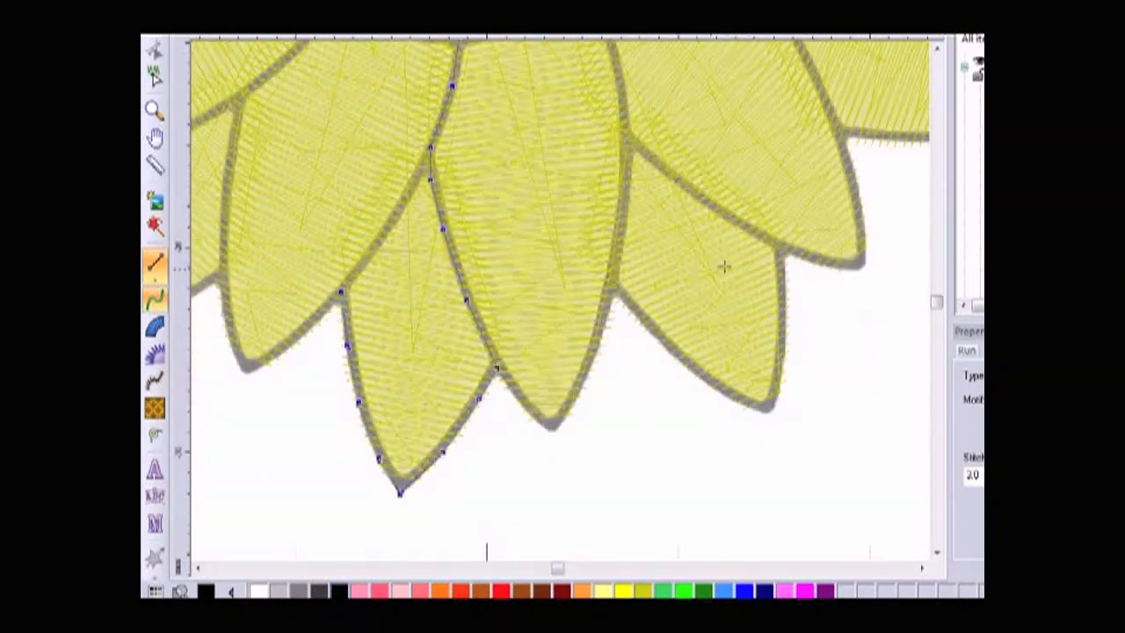
{"action": "left_click", "coordinate": [672, 263]}
{"action": "left_click", "coordinate": [714, 221]}
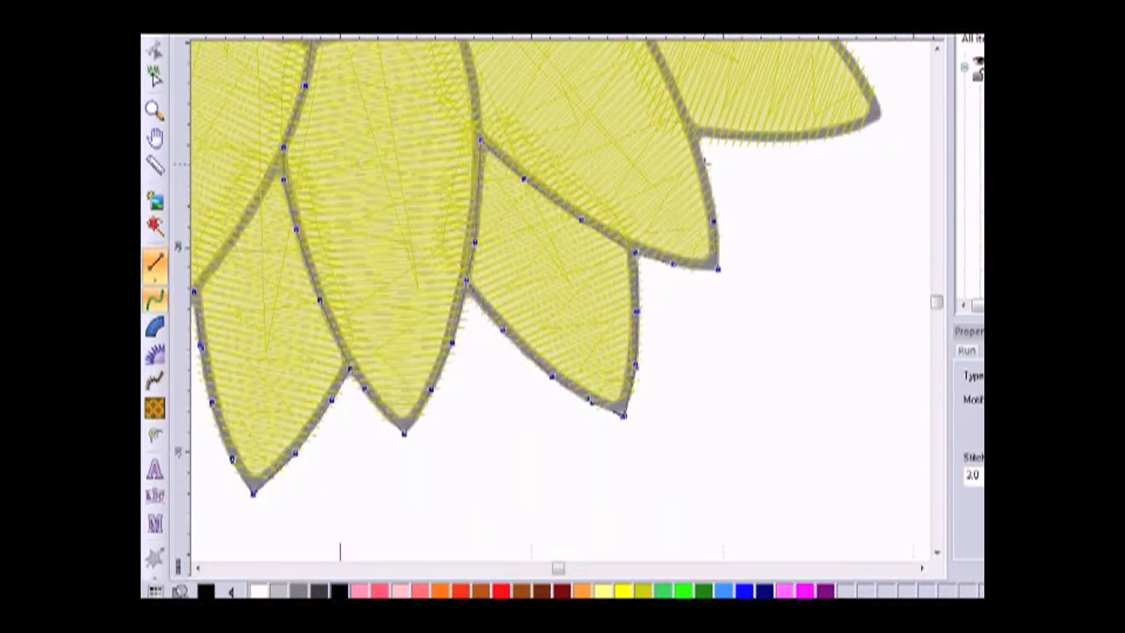
{"action": "left_click", "coordinate": [693, 137]}
Step: Outline the next small petal on the lower right, along its bottom edge, around its tip and up its outer edge
{"action": "scroll", "coordinate": [722, 297], "scroll_direction": "up", "scroll_amount": 3}
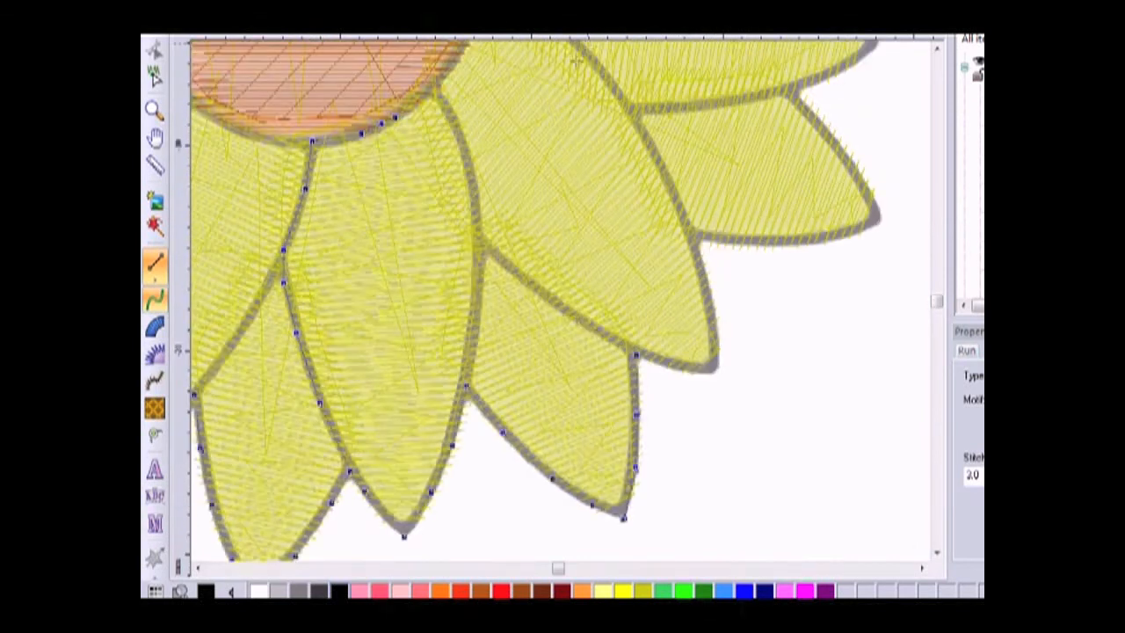
{"action": "left_click", "coordinate": [735, 293]}
{"action": "left_click", "coordinate": [809, 291]}
{"action": "left_click", "coordinate": [857, 283]}
{"action": "left_click", "coordinate": [880, 272]}
{"action": "left_click", "coordinate": [852, 216]}
{"action": "left_click", "coordinate": [819, 174]}
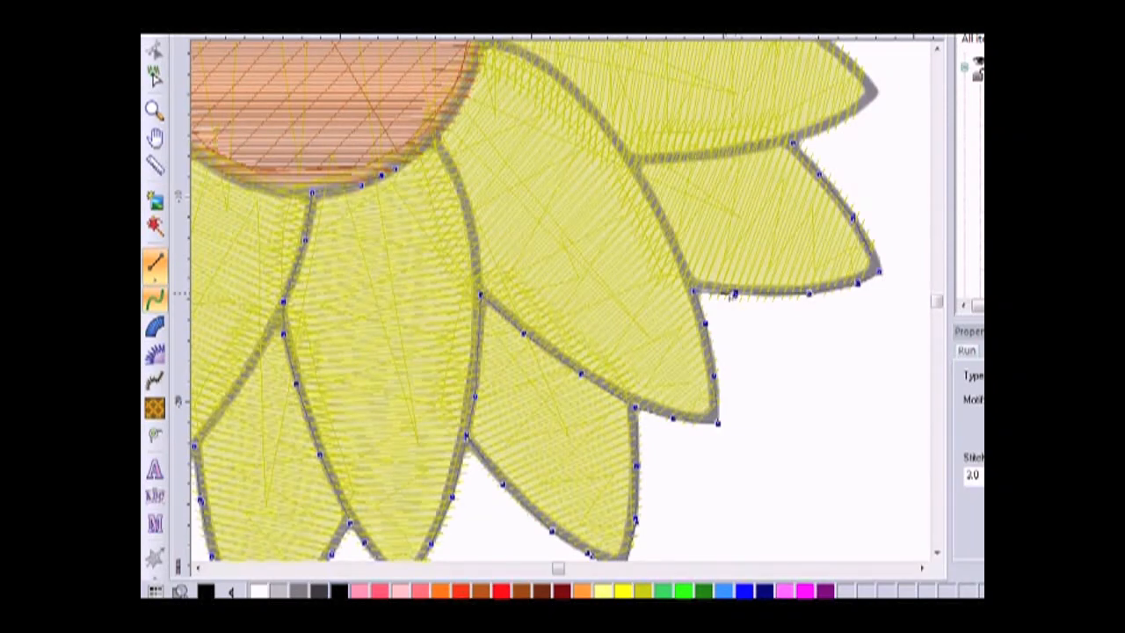
Step: Trace that small petal's inner boundary and continue around the tip of the large petal on the flower's right side
{"action": "left_click", "coordinate": [674, 237]}
{"action": "left_click", "coordinate": [637, 162]}
{"action": "scroll", "coordinate": [677, 265], "scroll_direction": "up", "scroll_amount": 3}
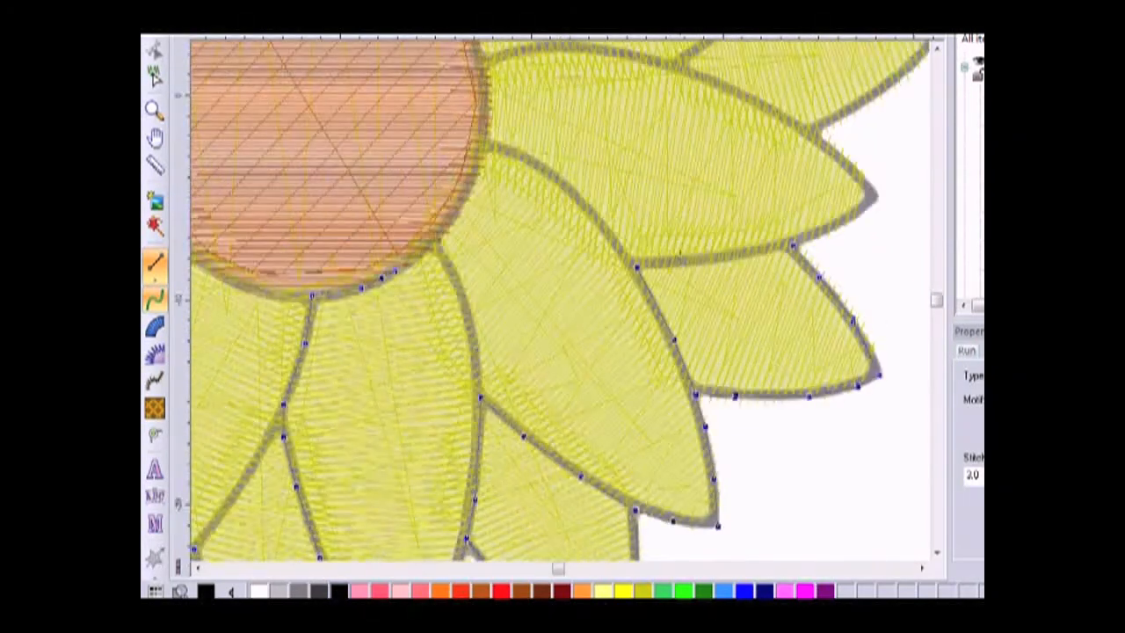
{"action": "left_click", "coordinate": [761, 252]}
{"action": "left_click", "coordinate": [821, 239]}
{"action": "left_click", "coordinate": [876, 196]}
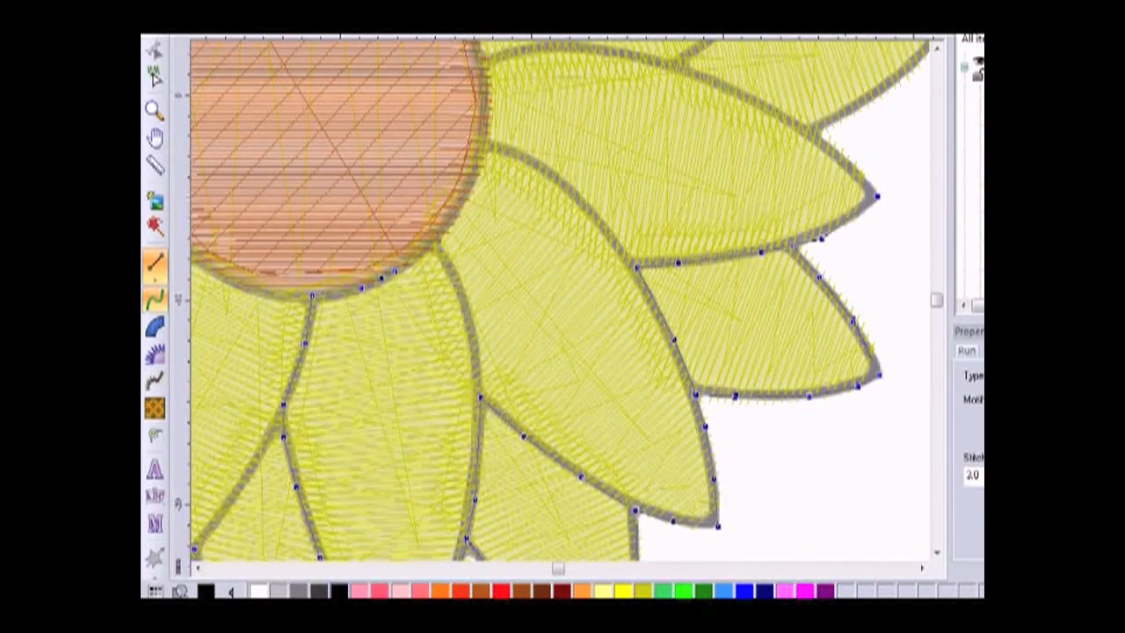
{"action": "left_click", "coordinate": [853, 166]}
{"action": "left_click", "coordinate": [814, 131]}
Step: Outline the small right-hand petal above the large one, around its tip and back along its upper edge
{"action": "scroll", "coordinate": [822, 61], "scroll_direction": "up", "scroll_amount": 1}
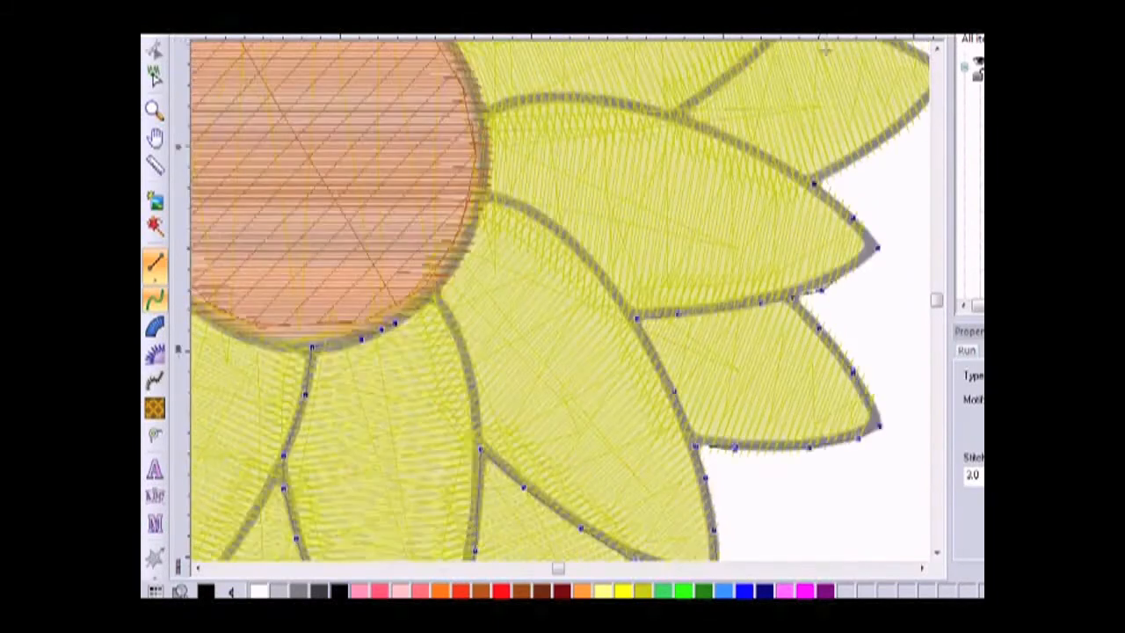
{"action": "scroll", "coordinate": [824, 50], "scroll_direction": "up", "scroll_amount": 1}
{"action": "scroll", "coordinate": [846, 218], "scroll_direction": "right", "scroll_amount": 1}
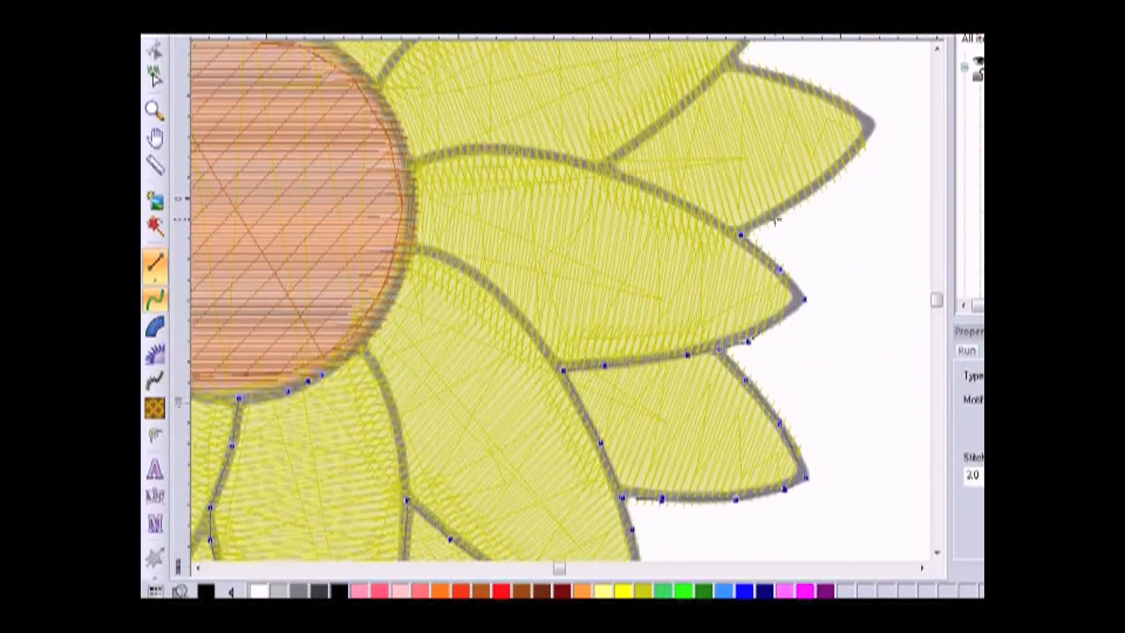
{"action": "left_click", "coordinate": [820, 187]}
{"action": "left_click", "coordinate": [852, 161]}
{"action": "left_click", "coordinate": [872, 125]}
{"action": "left_click", "coordinate": [840, 98]}
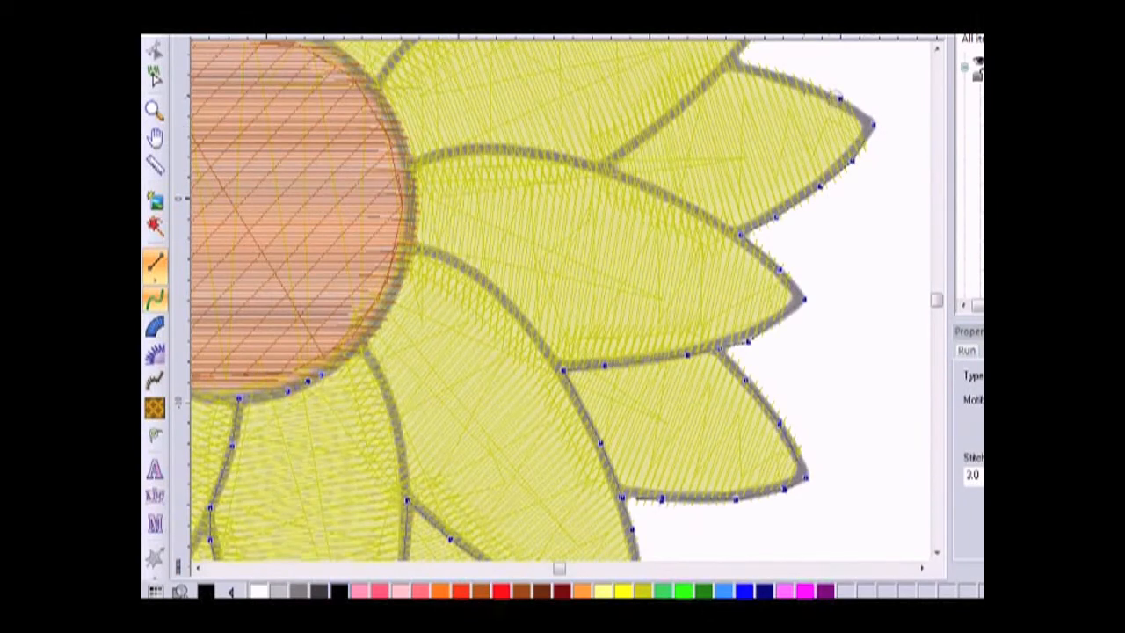
{"action": "left_click", "coordinate": [791, 79]}
{"action": "left_click", "coordinate": [731, 63]}
Step: Run back over the small right-hand petal's outer outline and continue inward along its lower boundary
{"action": "left_click", "coordinate": [790, 80]}
{"action": "left_click", "coordinate": [839, 98]}
{"action": "left_click", "coordinate": [872, 125]}
{"action": "left_click", "coordinate": [853, 161]}
{"action": "left_click", "coordinate": [822, 185]}
{"action": "left_click", "coordinate": [775, 217]}
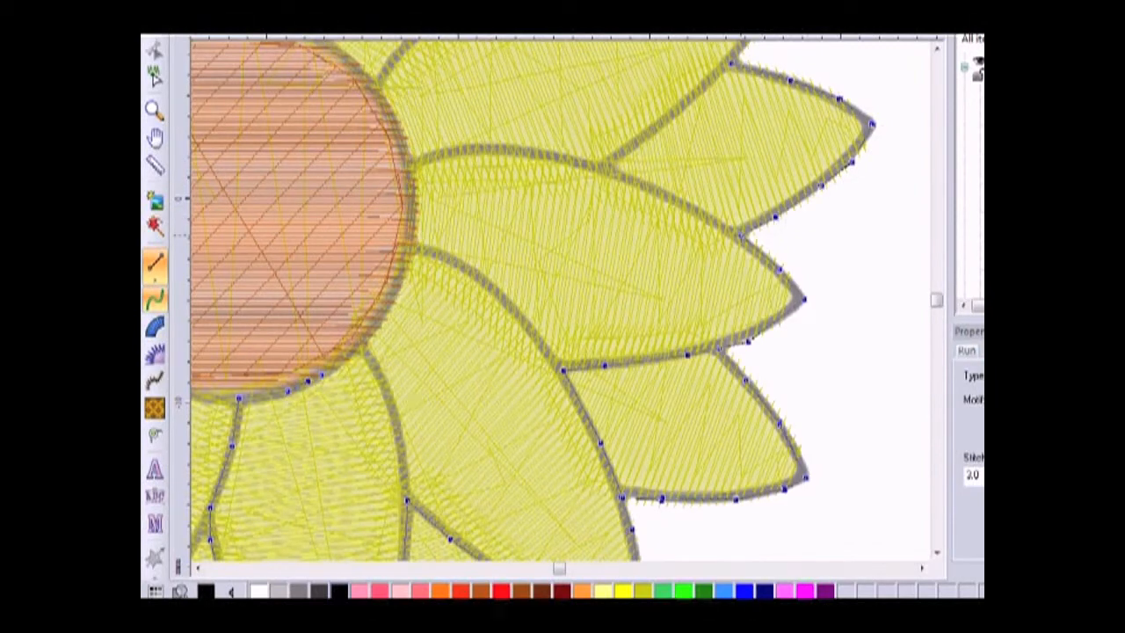
{"action": "left_click", "coordinate": [681, 201]}
Step: Trace the small right-hand petal's inner edge outward and around the tip of the large upper-right petal
{"action": "scroll", "coordinate": [606, 167], "scroll_direction": "up", "scroll_amount": 3}
{"action": "left_click", "coordinate": [653, 287]}
{"action": "left_click", "coordinate": [706, 244]}
{"action": "left_click", "coordinate": [753, 187]}
{"action": "left_click", "coordinate": [782, 123]}
{"action": "left_click", "coordinate": [739, 112]}
{"action": "left_click", "coordinate": [696, 106]}
Step: Outline the small upper-right petal up its outer side, around its tip and back along its top edge
{"action": "scroll", "coordinate": [632, 101], "scroll_direction": "up", "scroll_amount": 3}
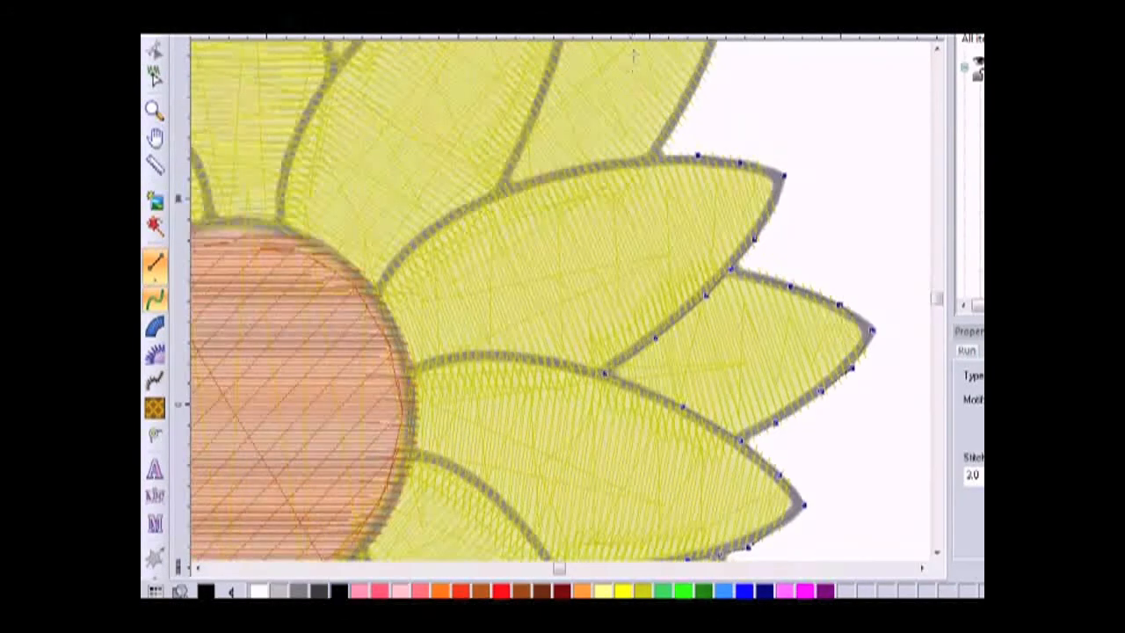
{"action": "left_click", "coordinate": [655, 258]}
{"action": "left_click", "coordinate": [688, 207]}
{"action": "left_click", "coordinate": [717, 142]}
{"action": "left_click", "coordinate": [664, 74]}
{"action": "left_click", "coordinate": [616, 84]}
{"action": "left_click", "coordinate": [575, 98]}
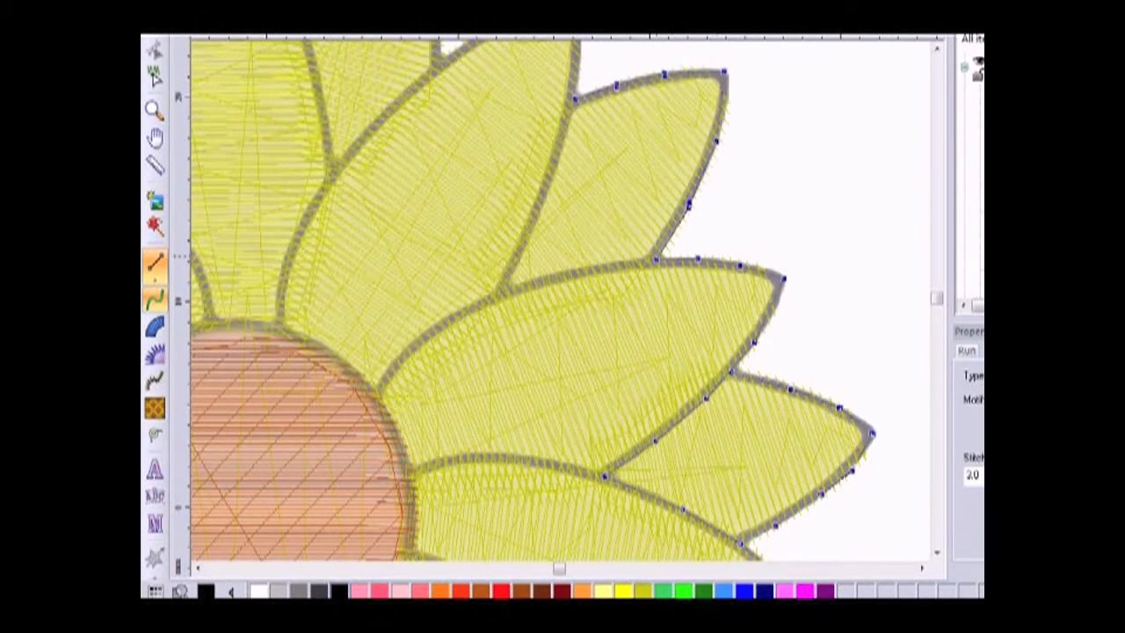
Step: Trace the small upper-right petal's bottom boundary inward to the junction and then up its inner side
{"action": "left_click", "coordinate": [594, 263]}
{"action": "left_click", "coordinate": [542, 276]}
{"action": "left_click", "coordinate": [504, 290]}
{"action": "left_click", "coordinate": [537, 213]}
{"action": "left_click", "coordinate": [564, 137]}
Step: Continue the outline around the tip of the next large upper-right petal and down its upper edge to the neighbouring petal
{"action": "scroll", "coordinate": [555, 70], "scroll_direction": "up", "scroll_amount": 3}
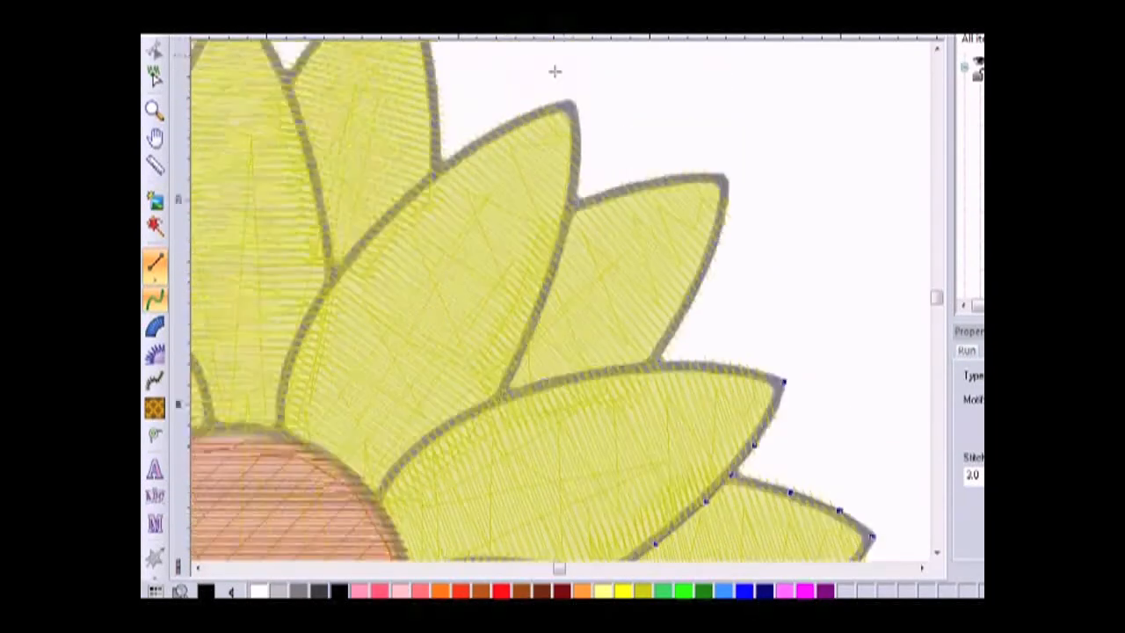
{"action": "left_click", "coordinate": [576, 186]}
{"action": "left_click", "coordinate": [576, 103]}
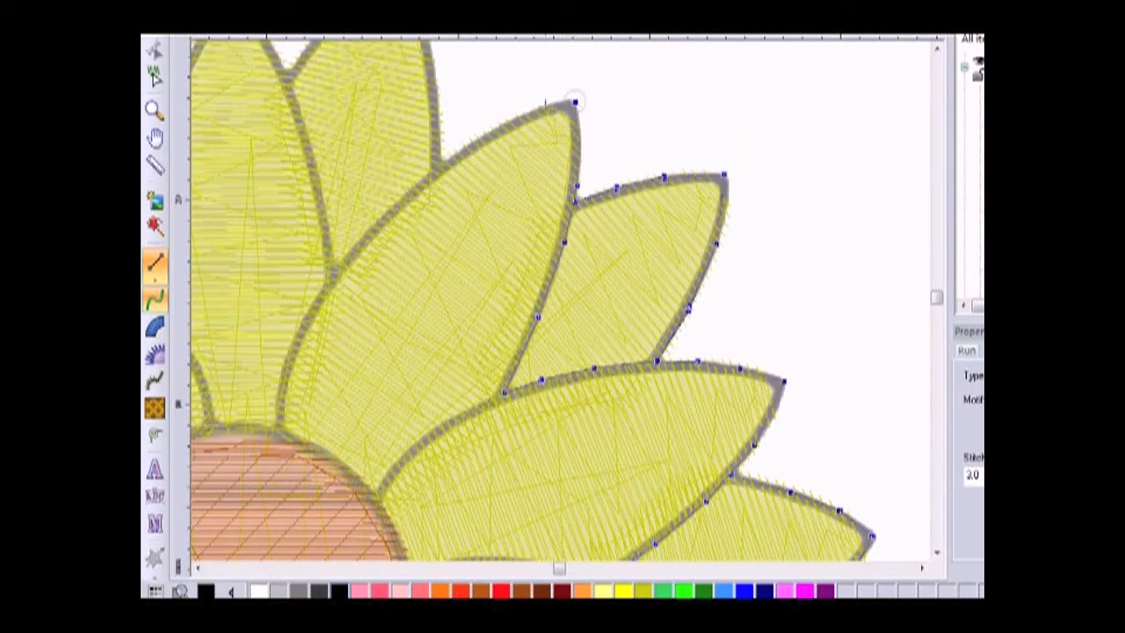
{"action": "left_click", "coordinate": [538, 110]}
{"action": "left_click", "coordinate": [486, 135]}
{"action": "left_click", "coordinate": [439, 167]}
Step: Outline the small petal just right of the topmost one, up its outer side, over its tip and down the other side
{"action": "scroll", "coordinate": [438, 170], "scroll_direction": "up", "scroll_amount": 2}
{"action": "left_click", "coordinate": [437, 212]}
{"action": "left_click", "coordinate": [428, 141]}
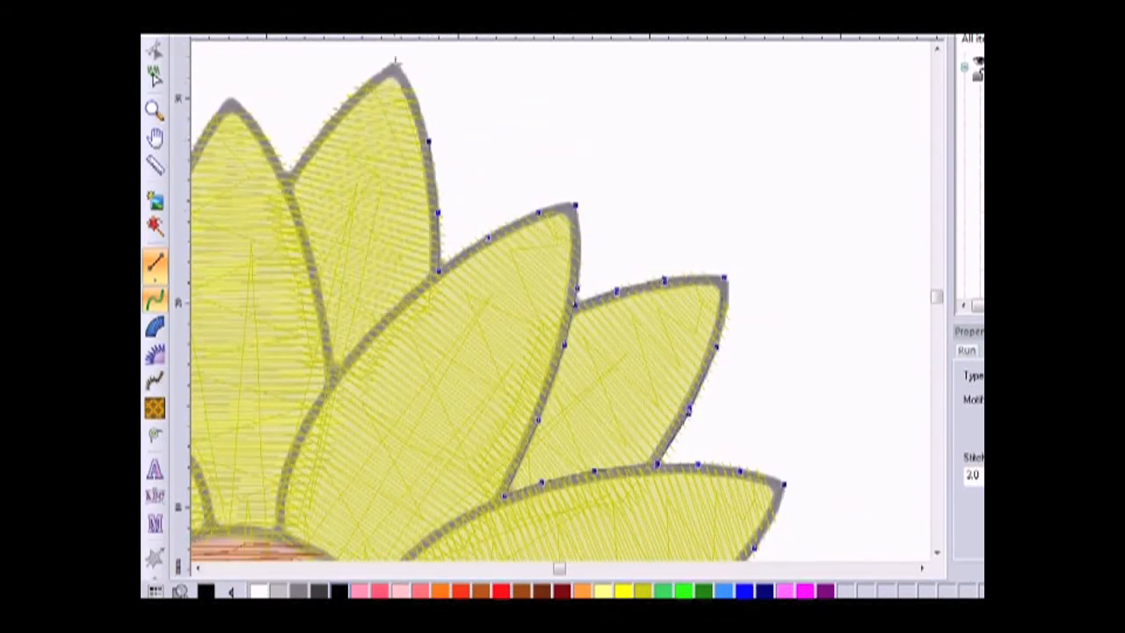
{"action": "left_click", "coordinate": [417, 100]}
{"action": "left_click", "coordinate": [395, 61]}
{"action": "left_click", "coordinate": [356, 91]}
{"action": "left_click", "coordinate": [288, 174]}
Step: Run back over that small petal's tip and trace its lower boundary inward to the topmost petal's edge
{"action": "left_click", "coordinate": [320, 134]}
{"action": "left_click", "coordinate": [395, 62]}
{"action": "left_click", "coordinate": [401, 302]}
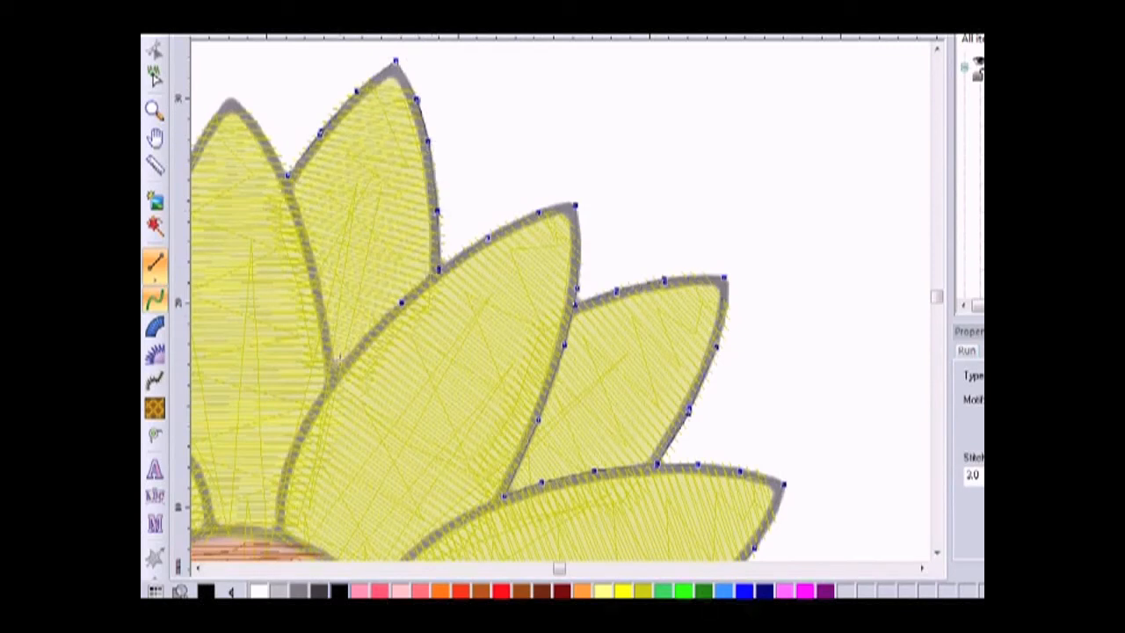
{"action": "left_click", "coordinate": [334, 375]}
Step: Trace the topmost petal up its right edge, over its tip and down its left side
{"action": "key", "text": "Left"}
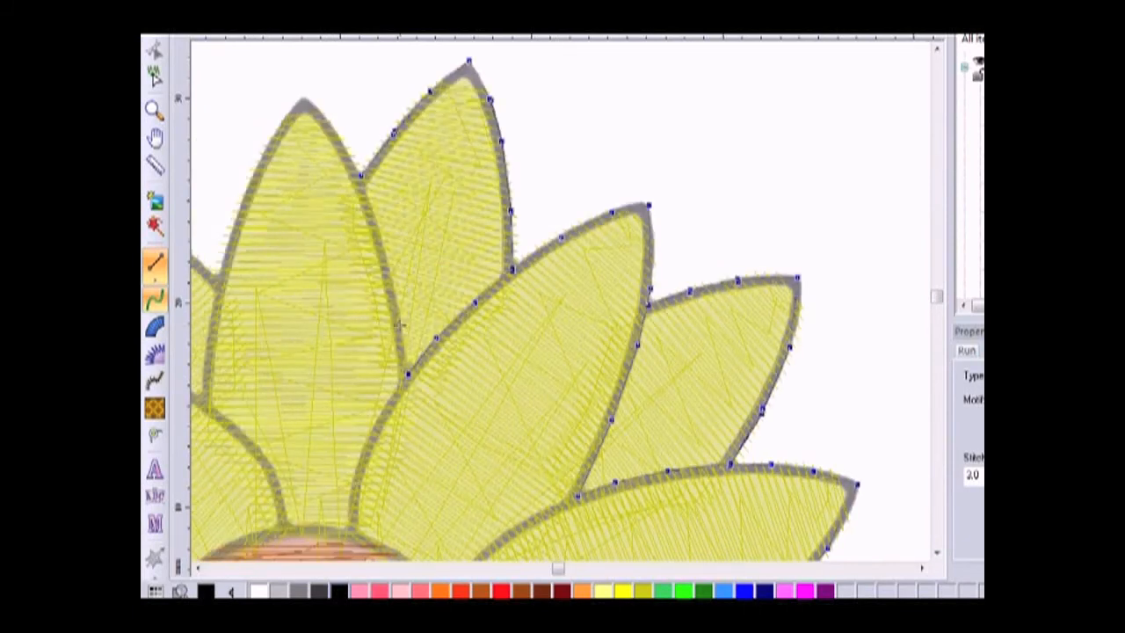
{"action": "left_click", "coordinate": [398, 313]}
{"action": "left_click", "coordinate": [382, 249]}
{"action": "left_click", "coordinate": [339, 135]}
{"action": "left_click", "coordinate": [304, 97]}
{"action": "key", "text": "Left"}
{"action": "key", "text": "Left"}
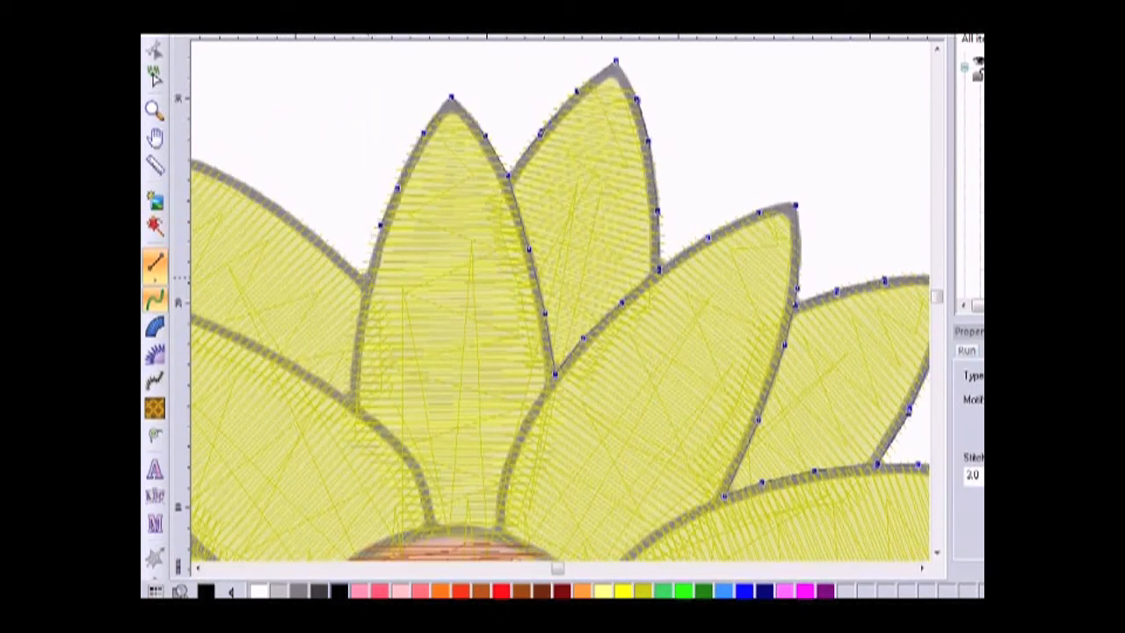
Step: Outline the small upper-left petal along its top edge, around its tip and along its short outer side
{"action": "key", "text": "Left"}
{"action": "key", "text": "Left"}
{"action": "left_click", "coordinate": [479, 250]}
{"action": "left_click", "coordinate": [418, 203]}
{"action": "left_click", "coordinate": [286, 150]}
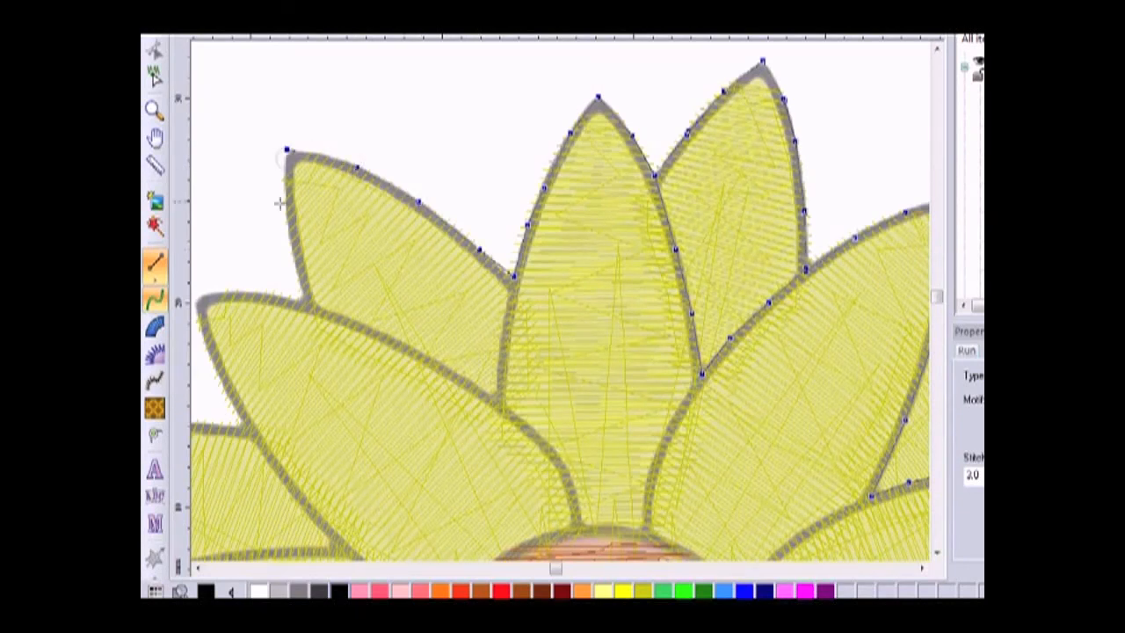
{"action": "left_click", "coordinate": [297, 270]}
{"action": "left_click", "coordinate": [310, 309]}
{"action": "left_click", "coordinate": [287, 222]}
Step: Trace the topmost petal's lower left edge inward, and run back outward along the large upper-left petal's upper edge
{"action": "left_click", "coordinate": [503, 330]}
{"action": "left_click", "coordinate": [498, 394]}
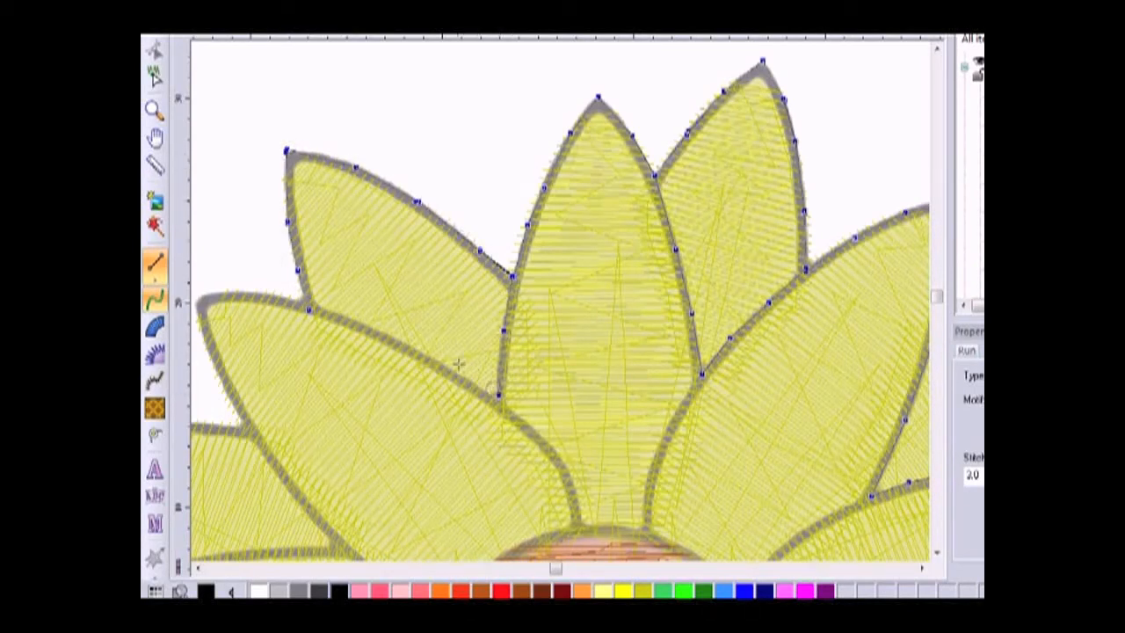
{"action": "left_click", "coordinate": [451, 365]}
{"action": "scroll", "coordinate": [231, 271], "scroll_direction": "left", "scroll_amount": 4}
Step: Outline the large upper-left petal around its tip and down its outer side to the small left petal
{"action": "left_click", "coordinate": [383, 292]}
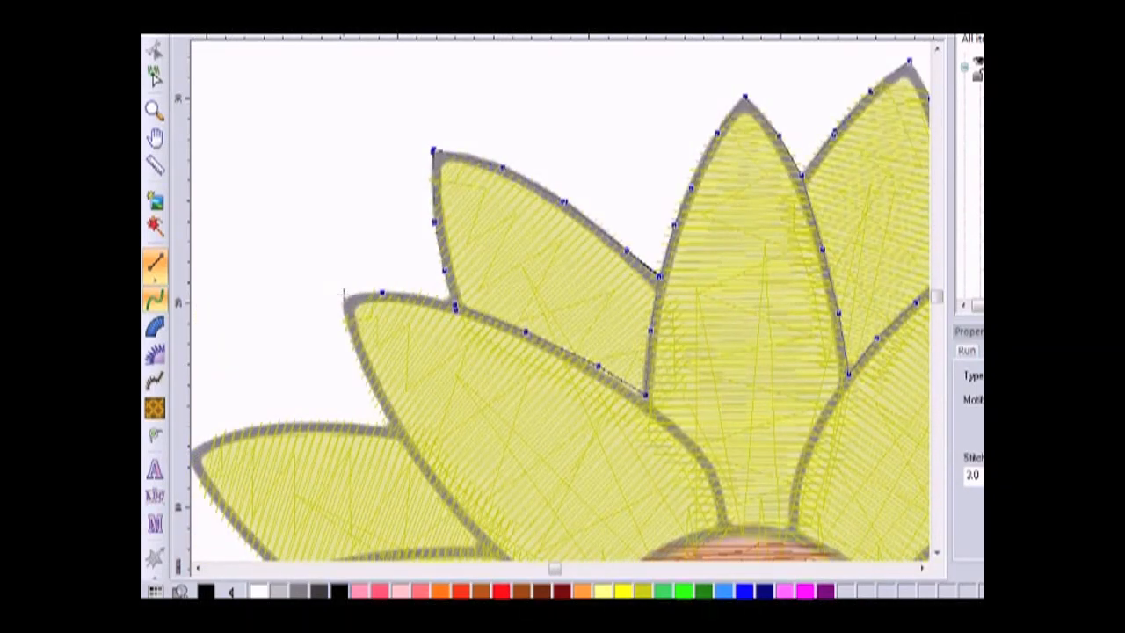
{"action": "left_click", "coordinate": [360, 357]}
{"action": "left_click", "coordinate": [394, 430]}
Step: Outline the small left petal along its top edge, around its tip and down to the large left petal
{"action": "scroll", "coordinate": [400, 435], "scroll_direction": "left", "scroll_amount": 2}
{"action": "scroll", "coordinate": [425, 520], "scroll_direction": "down", "scroll_amount": 3}
{"action": "left_click", "coordinate": [435, 323]}
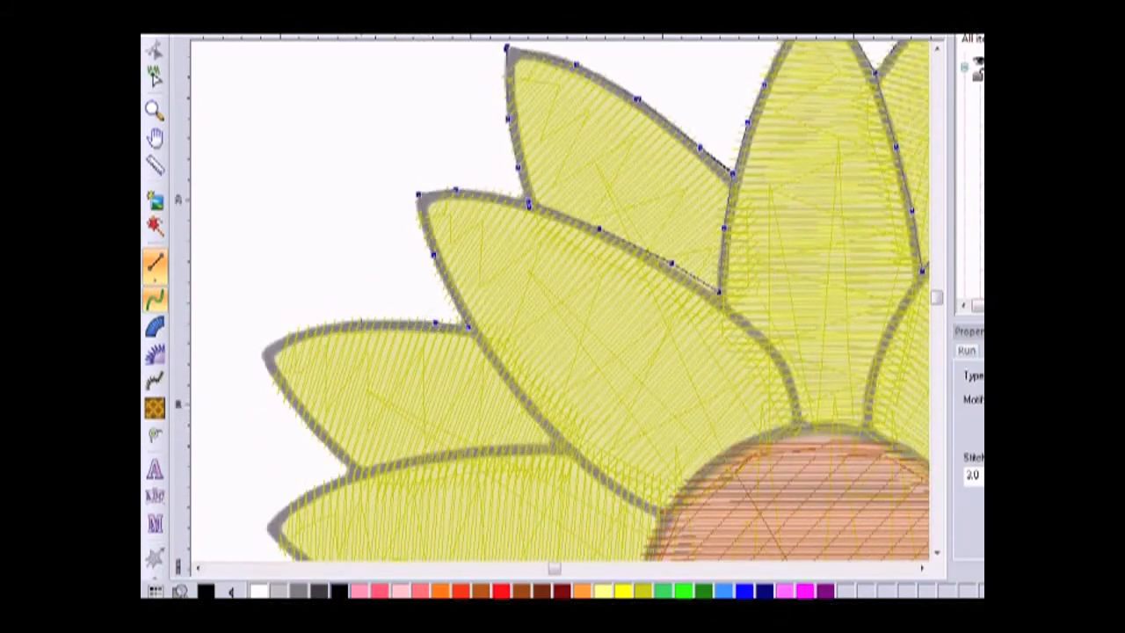
{"action": "left_click", "coordinate": [367, 323]}
{"action": "left_click", "coordinate": [306, 327]}
{"action": "left_click", "coordinate": [262, 350]}
{"action": "left_click", "coordinate": [291, 396]}
{"action": "left_click", "coordinate": [327, 442]}
{"action": "left_click", "coordinate": [356, 472]}
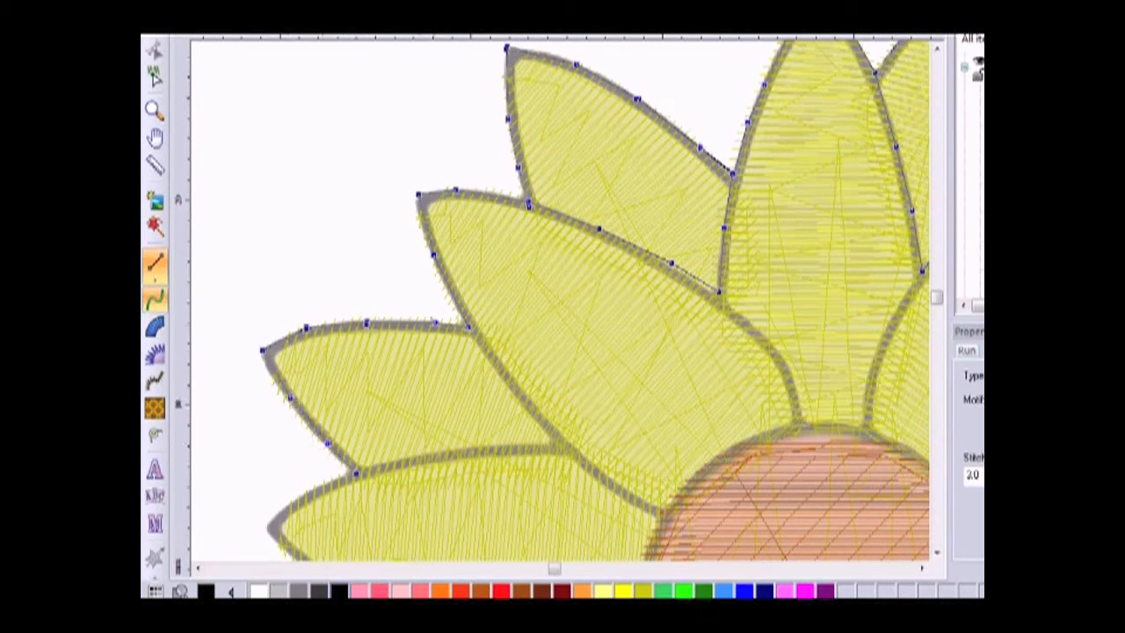
Step: Trace the boundary between the small left petal and the large upper-left petal inward to the large left petal's edge
{"action": "left_click", "coordinate": [467, 325]}
{"action": "left_click", "coordinate": [503, 376]}
{"action": "left_click", "coordinate": [557, 443]}
Step: Outline the large left petal outward along its upper edge, around its tip and back along its exposed lower side
{"action": "scroll", "coordinate": [477, 452], "scroll_direction": "down", "scroll_amount": 3}
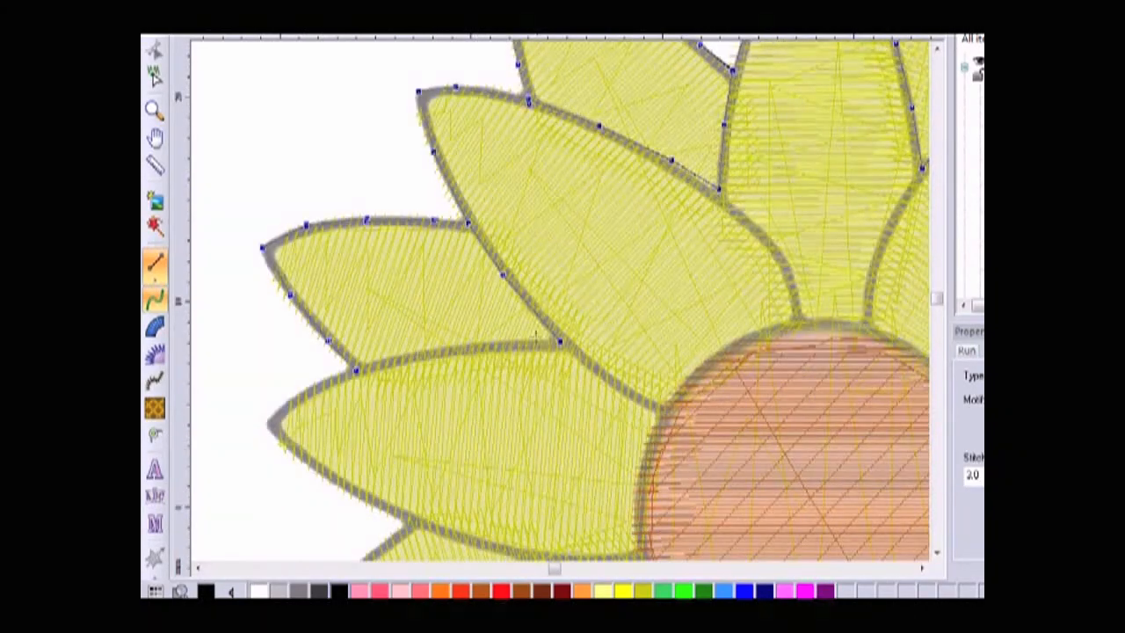
{"action": "left_click", "coordinate": [528, 341]}
{"action": "left_click", "coordinate": [441, 346]}
{"action": "left_click", "coordinate": [369, 360]}
{"action": "left_click", "coordinate": [320, 381]}
{"action": "left_click", "coordinate": [269, 420]}
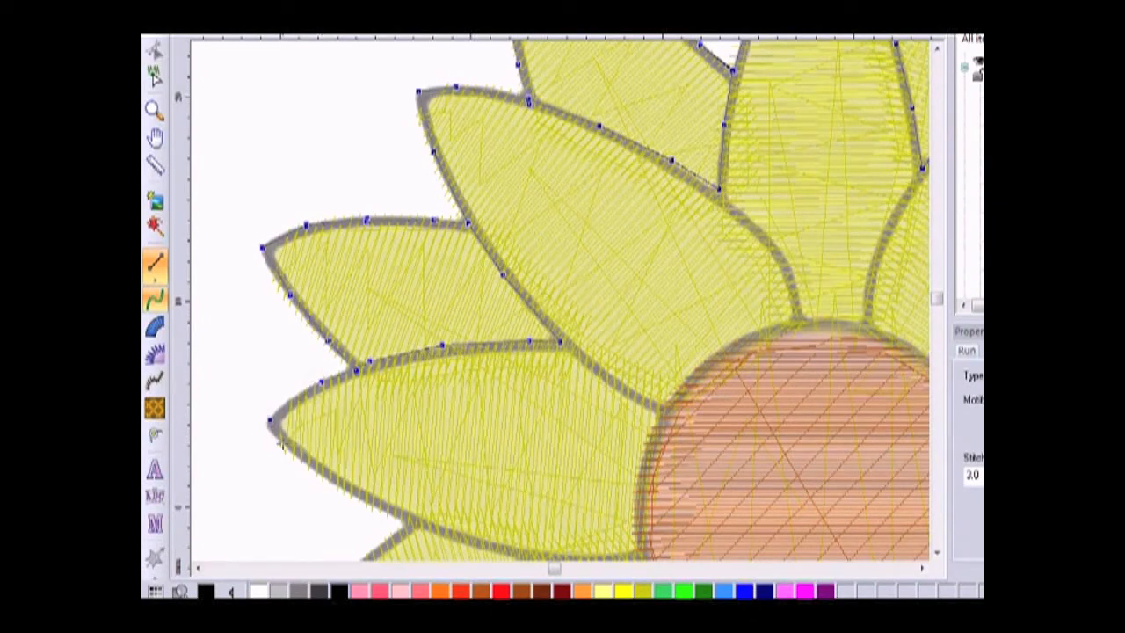
{"action": "left_click", "coordinate": [283, 446]}
{"action": "scroll", "coordinate": [343, 457], "scroll_direction": "down", "scroll_amount": 2}
{"action": "left_click", "coordinate": [325, 376]}
{"action": "left_click", "coordinate": [407, 416]}
Step: Outline the small lower-left petal down its outer side, around its tip and along its short bottom edge
{"action": "scroll", "coordinate": [352, 439], "scroll_direction": "down", "scroll_amount": 2}
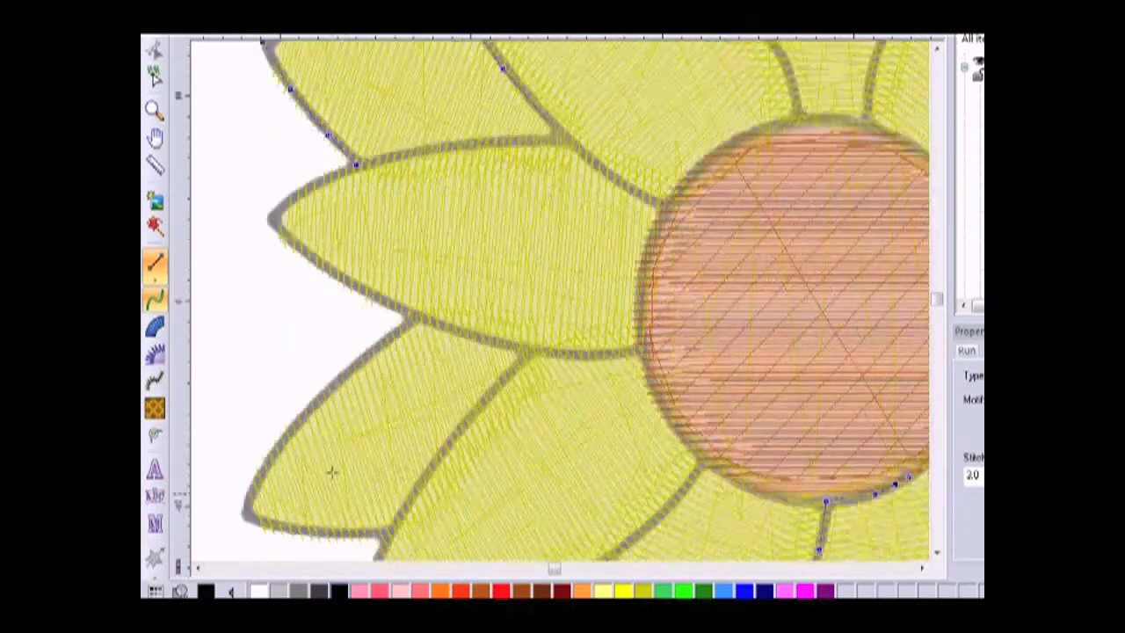
{"action": "left_click", "coordinate": [382, 339]}
{"action": "left_click", "coordinate": [326, 386]}
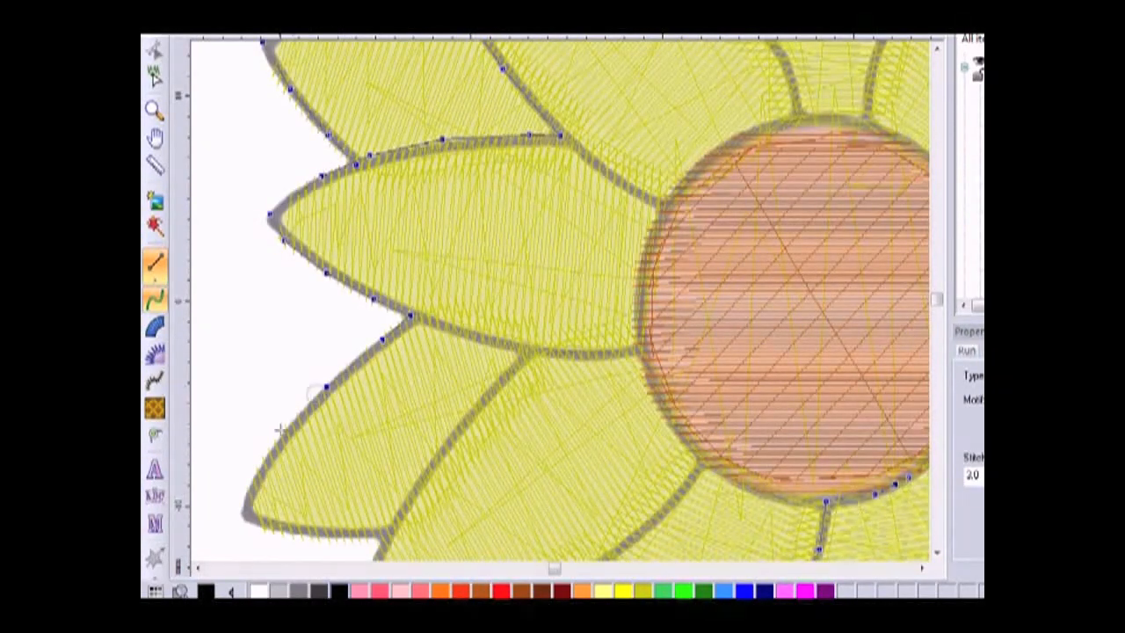
{"action": "left_click", "coordinate": [281, 437]}
{"action": "scroll", "coordinate": [279, 437], "scroll_direction": "down", "scroll_amount": 2}
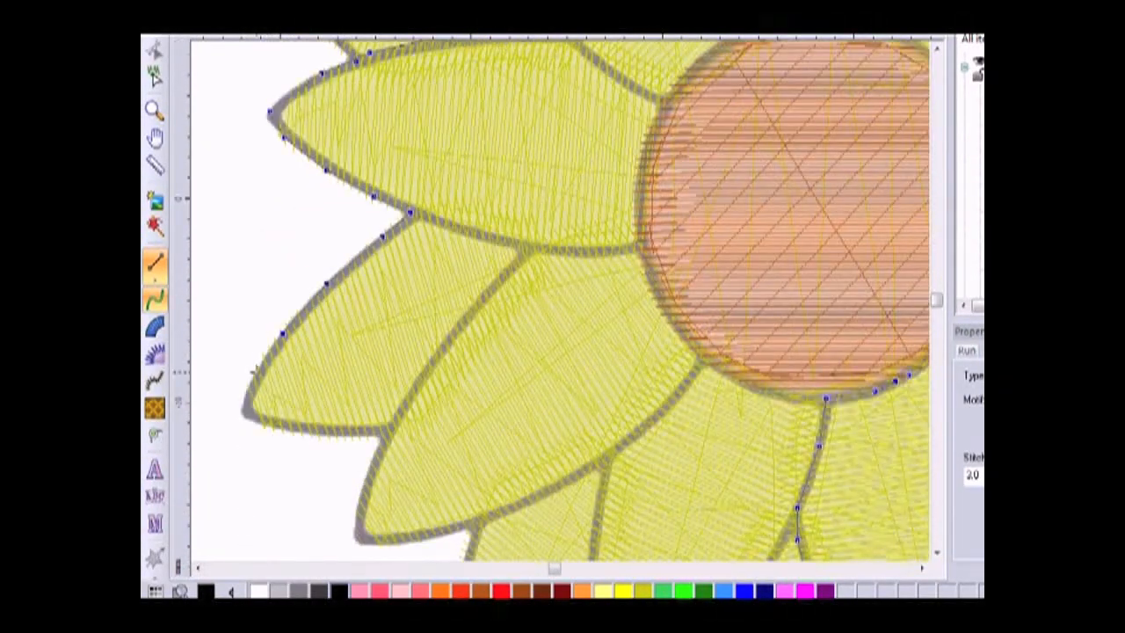
{"action": "left_click", "coordinate": [240, 412]}
{"action": "left_click", "coordinate": [290, 430]}
{"action": "left_click", "coordinate": [335, 433]}
{"action": "left_click", "coordinate": [386, 432]}
Step: Run back over the small lower-left petal's outer side and trace its upper and inner boundaries with the neighbouring petals
{"action": "left_click", "coordinate": [258, 370]}
{"action": "left_click", "coordinate": [466, 237]}
{"action": "left_click", "coordinate": [525, 249]}
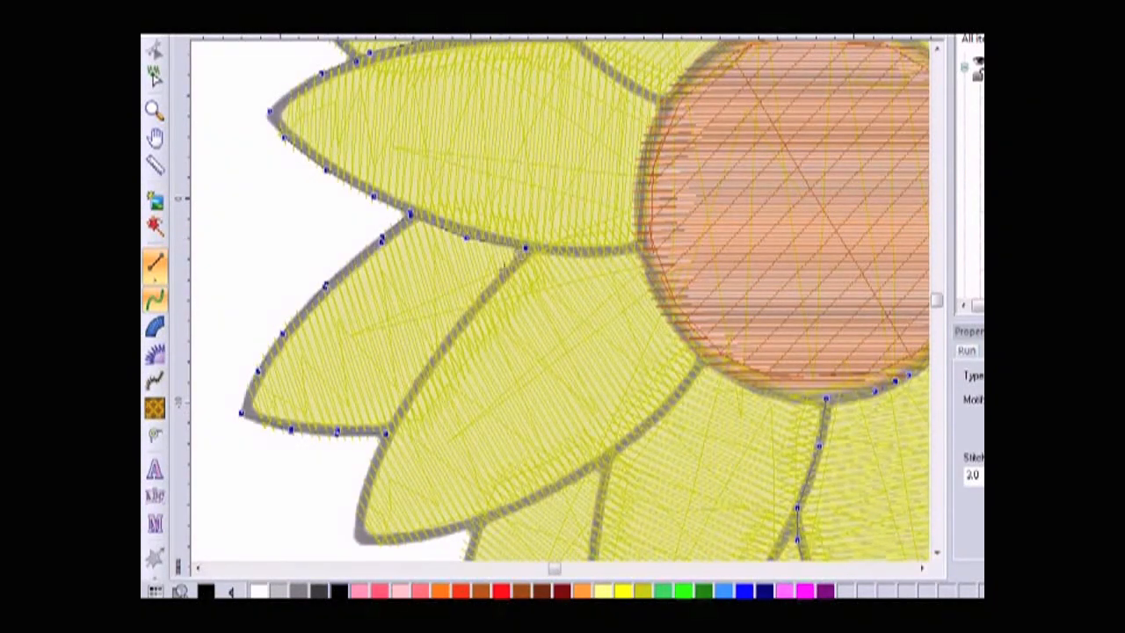
{"action": "left_click", "coordinate": [479, 293]}
{"action": "left_click", "coordinate": [433, 349]}
{"action": "left_click", "coordinate": [398, 414]}
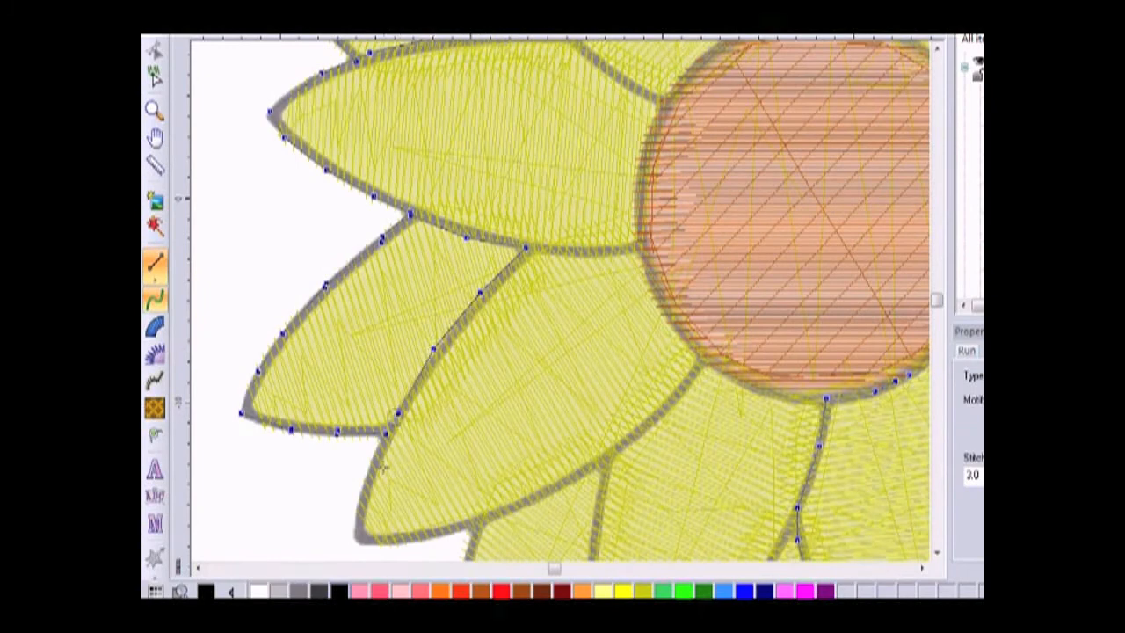
Step: Outline the large lower-left petal down its outer side, around its tip and along its exposed lower edge
{"action": "scroll", "coordinate": [388, 424], "scroll_direction": "down", "scroll_amount": 1}
{"action": "scroll", "coordinate": [388, 424], "scroll_direction": "down", "scroll_amount": 2}
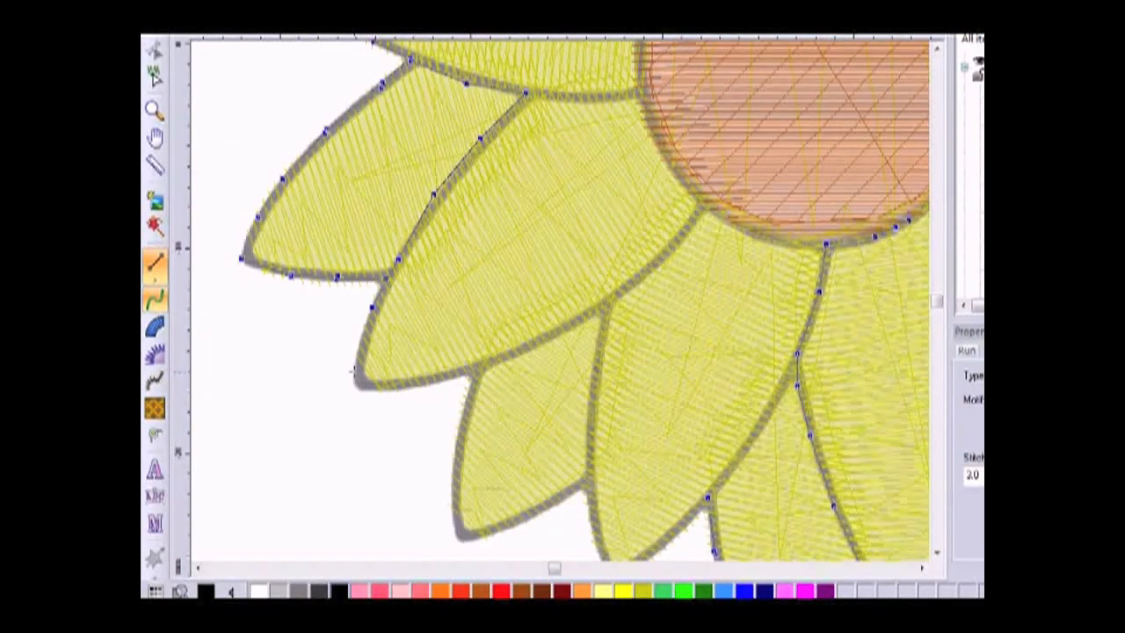
{"action": "left_click", "coordinate": [358, 342]}
{"action": "left_click", "coordinate": [355, 384]}
{"action": "left_click", "coordinate": [429, 380]}
Step: Outline the small petal below the large lower-left petal around its tip, and trace its upper boundary inward
{"action": "left_click", "coordinate": [459, 414]}
{"action": "left_click", "coordinate": [453, 475]}
{"action": "scroll", "coordinate": [454, 476], "scroll_direction": "down", "scroll_amount": 2}
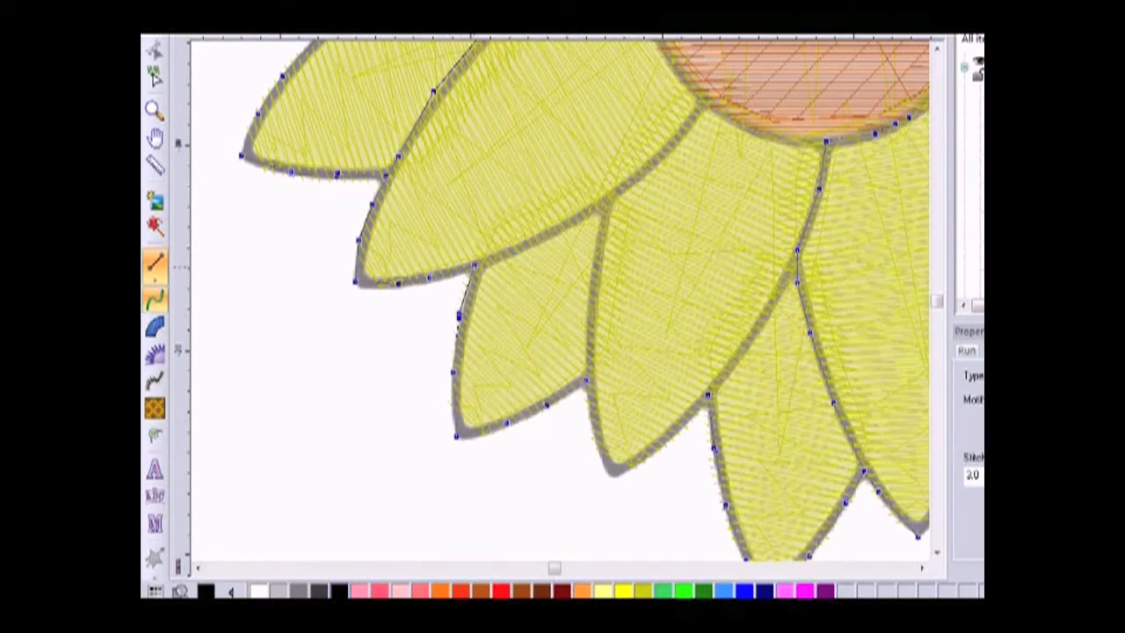
{"action": "left_click", "coordinate": [545, 238]}
{"action": "left_click", "coordinate": [605, 204]}
Step: Outline the next large bottom-left petal around its tip and up its right side to the bottom petal
{"action": "left_click", "coordinate": [597, 442]}
{"action": "left_click", "coordinate": [661, 444]}
{"action": "left_click", "coordinate": [758, 330]}
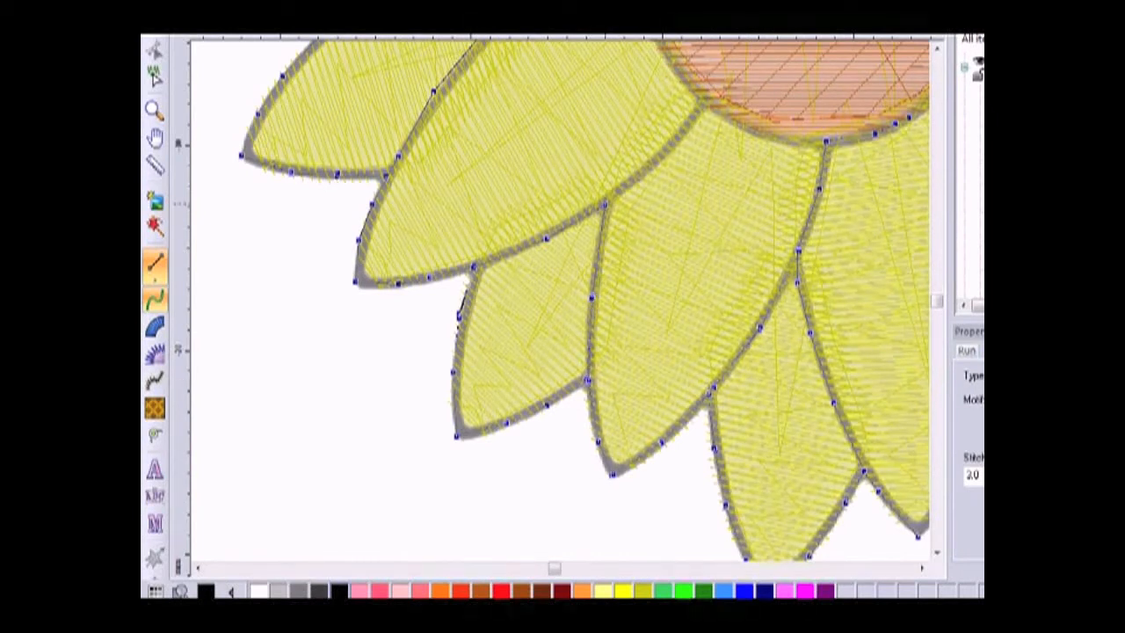
Step: Trace the large lower-left petal's lower edge to the flower centre, and the large left petal's lower edge to the centre
{"action": "scroll", "coordinate": [608, 190], "scroll_direction": "up", "scroll_amount": 2}
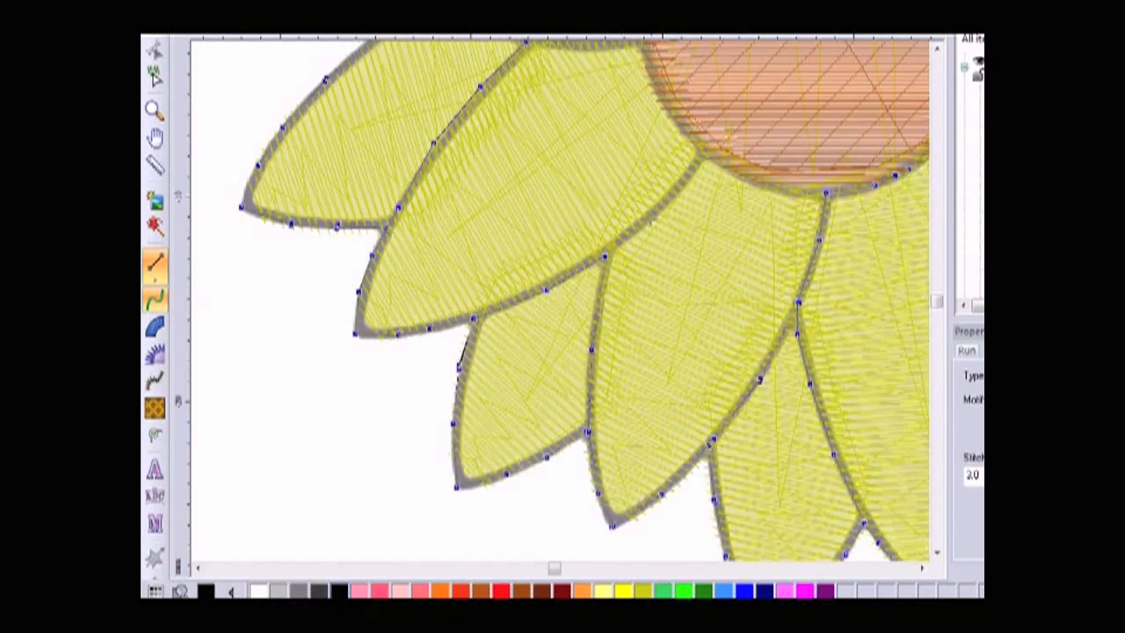
{"action": "left_click", "coordinate": [680, 188]}
{"action": "scroll", "coordinate": [442, 70], "scroll_direction": "up", "scroll_amount": 2}
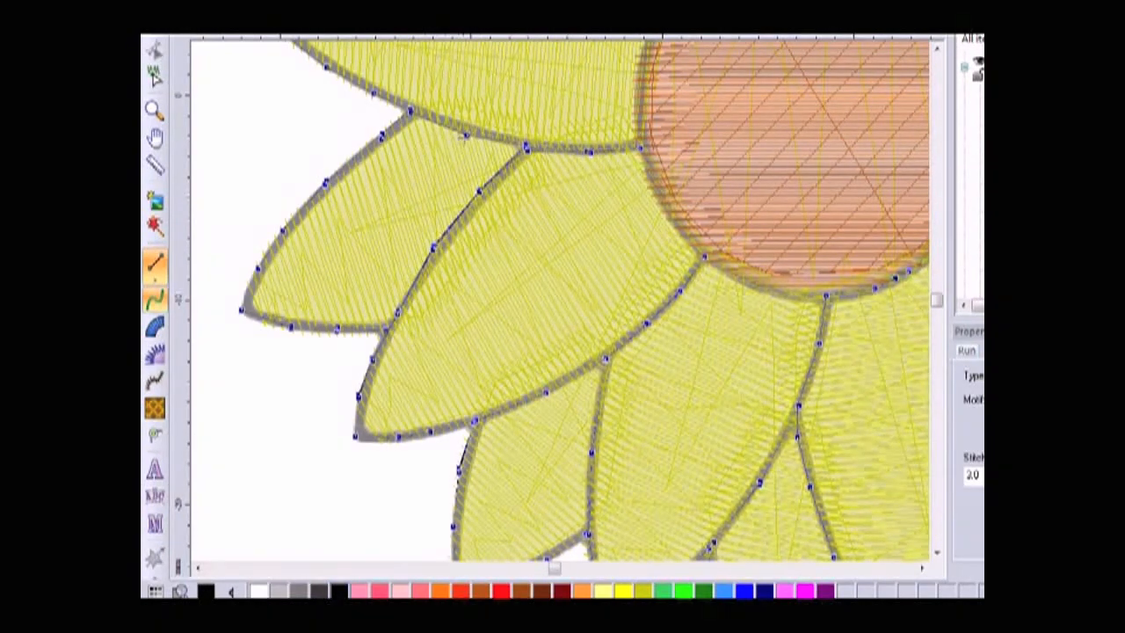
Step: Run back around the large left petal's tip, and trace the large upper-left petal's lower edge to the flower centre
{"action": "scroll", "coordinate": [392, 106], "scroll_direction": "up", "scroll_amount": 1}
{"action": "scroll", "coordinate": [583, 297], "scroll_direction": "up", "scroll_amount": 1}
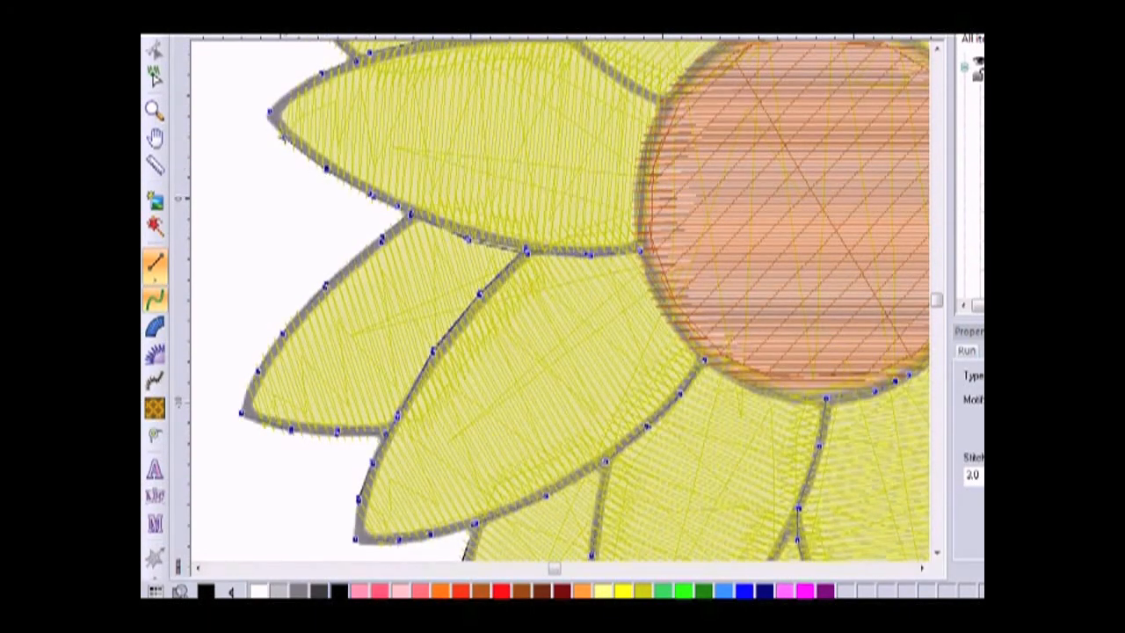
{"action": "scroll", "coordinate": [269, 114], "scroll_direction": "up", "scroll_amount": 2}
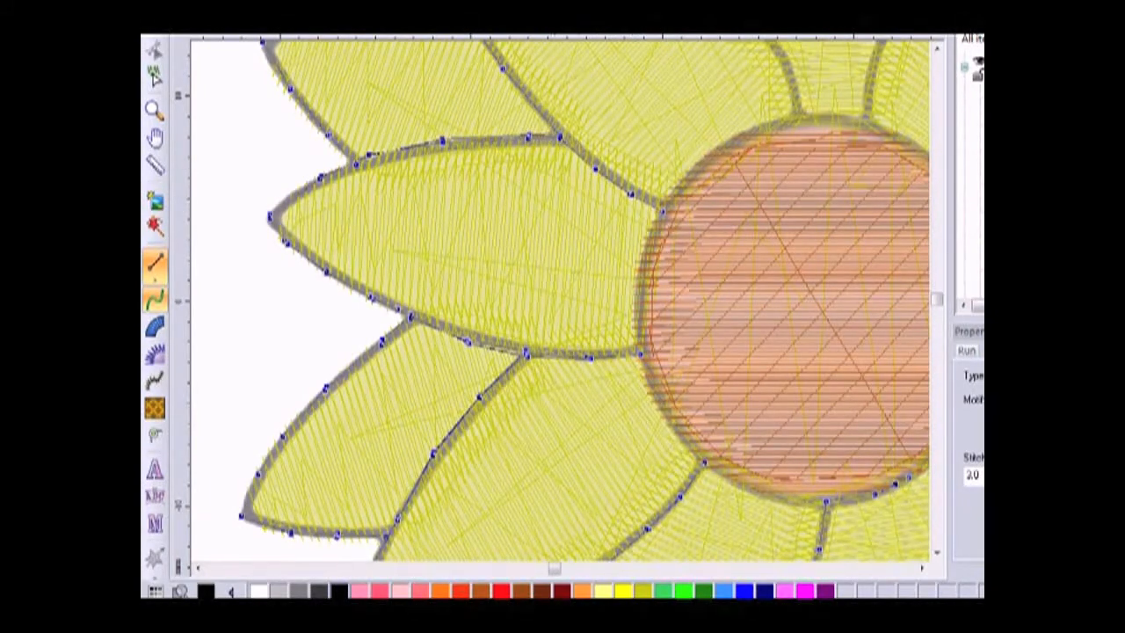
Step: Run back around the large upper-left petal's tip and trace its upper edge down to the flower centre
{"action": "scroll", "coordinate": [463, 174], "scroll_direction": "up", "scroll_amount": 5}
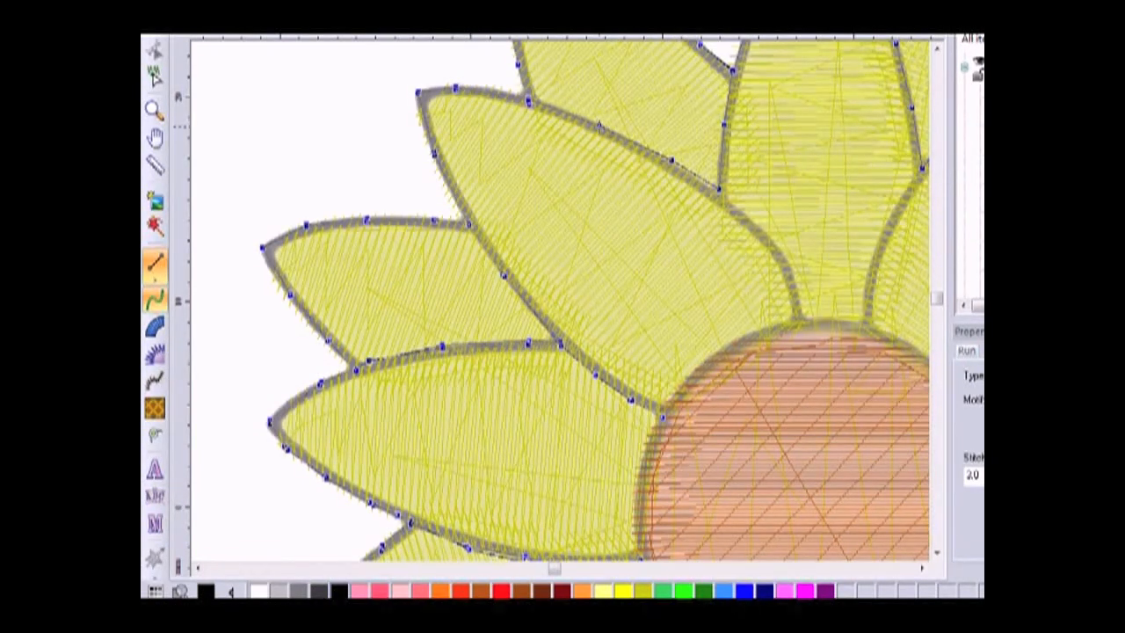
{"action": "left_click", "coordinate": [766, 236]}
{"action": "left_click", "coordinate": [793, 280]}
{"action": "left_click", "coordinate": [801, 323]}
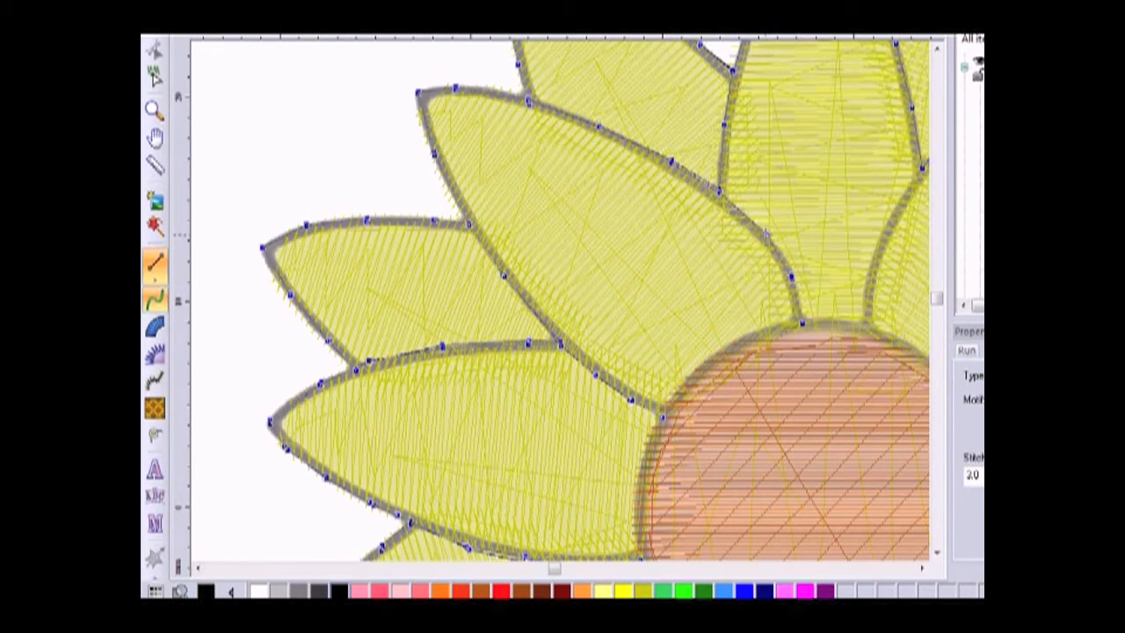
Step: Run back over the topmost petal's outline and trace the large upper-right petal's left edge down to the flower centre
{"action": "scroll", "coordinate": [706, 223], "scroll_direction": "up", "scroll_amount": 3}
{"action": "scroll", "coordinate": [705, 224], "scroll_direction": "up", "scroll_amount": 1}
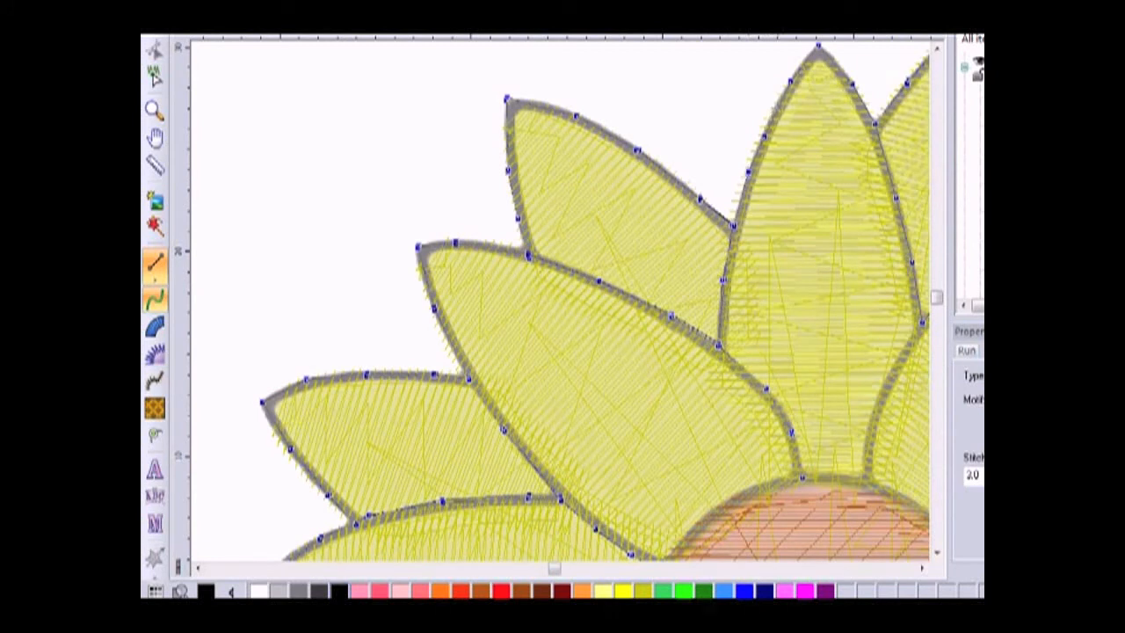
{"action": "scroll", "coordinate": [791, 84], "scroll_direction": "up", "scroll_amount": 3}
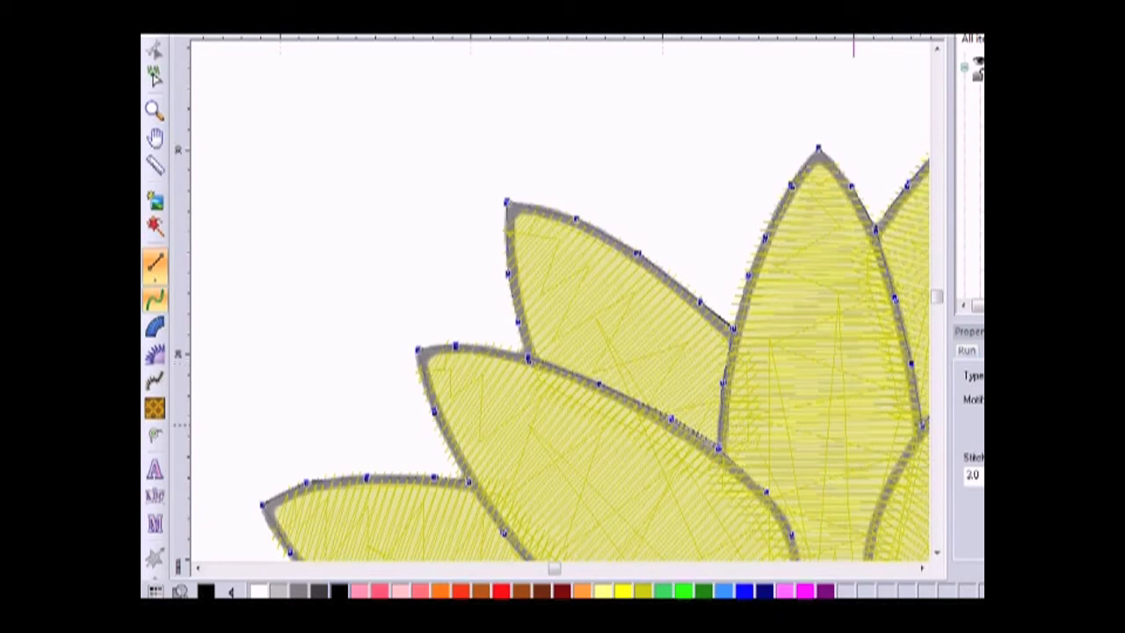
{"action": "scroll", "coordinate": [868, 455], "scroll_direction": "down", "scroll_amount": 5}
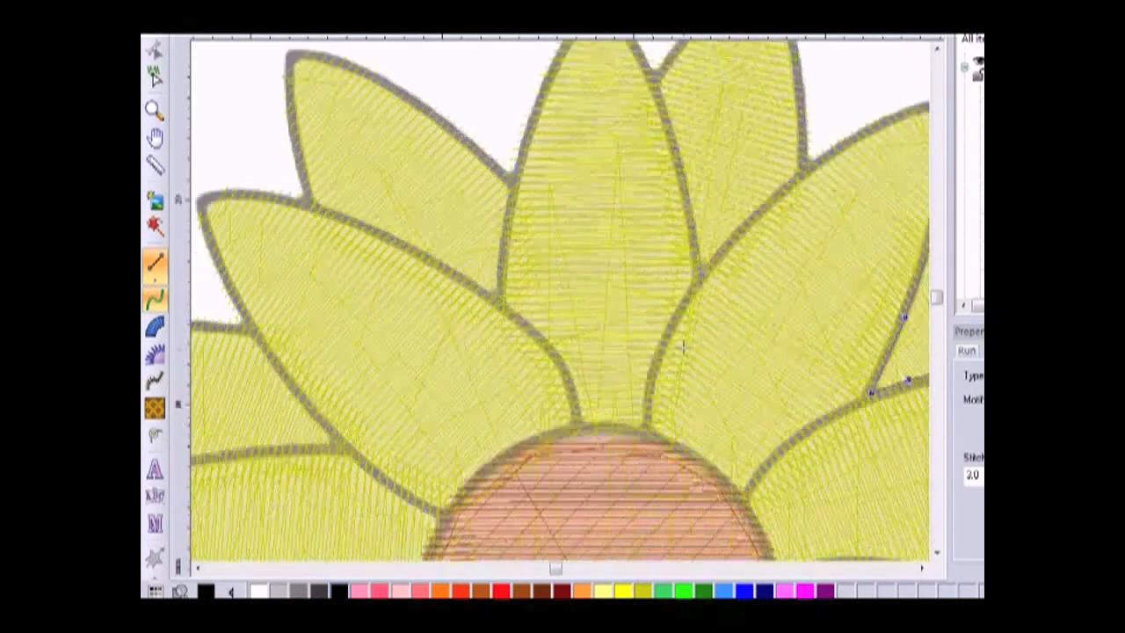
{"action": "left_click", "coordinate": [681, 297]}
{"action": "left_click", "coordinate": [659, 344]}
{"action": "left_click", "coordinate": [647, 383]}
{"action": "left_click", "coordinate": [644, 432]}
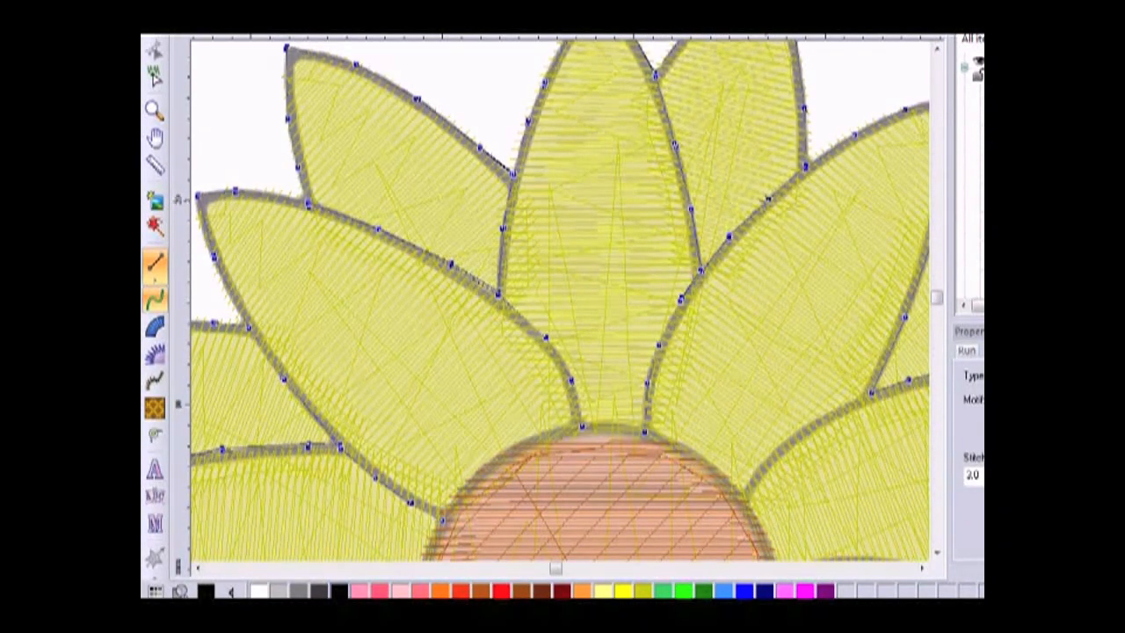
Step: Run back around the large upper-right petal's tip and trace the neighbouring right petal's upper edge to the flower centre
{"action": "left_click", "coordinate": [805, 167]}
{"action": "key", "text": "Right"}
{"action": "key", "text": "Up"}
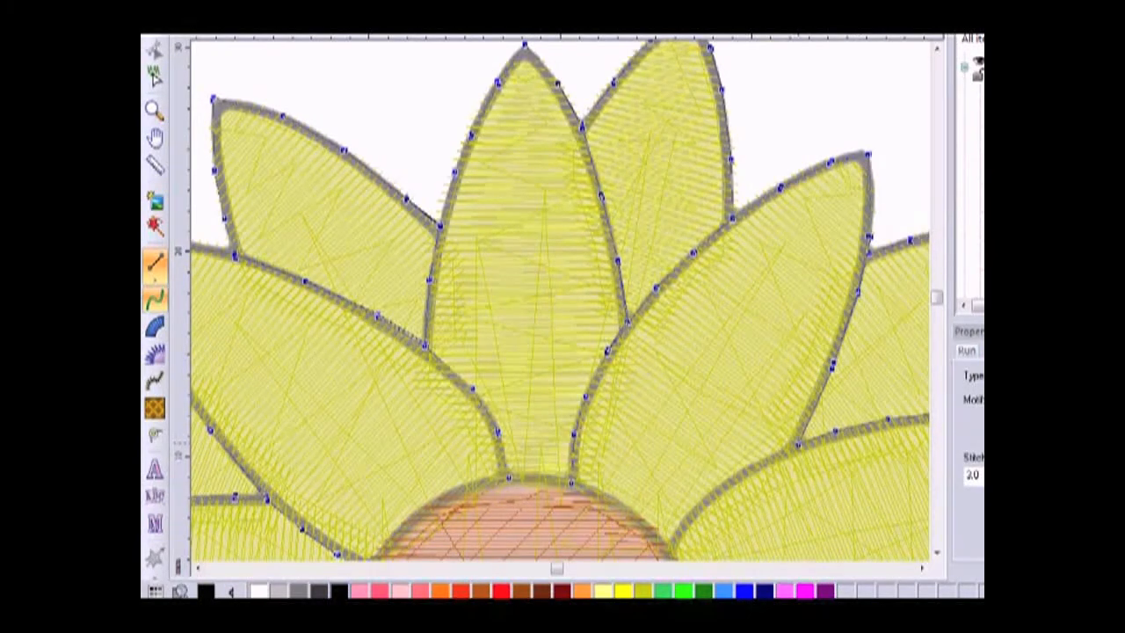
{"action": "scroll", "coordinate": [650, 491], "scroll_direction": "down", "scroll_amount": 3}
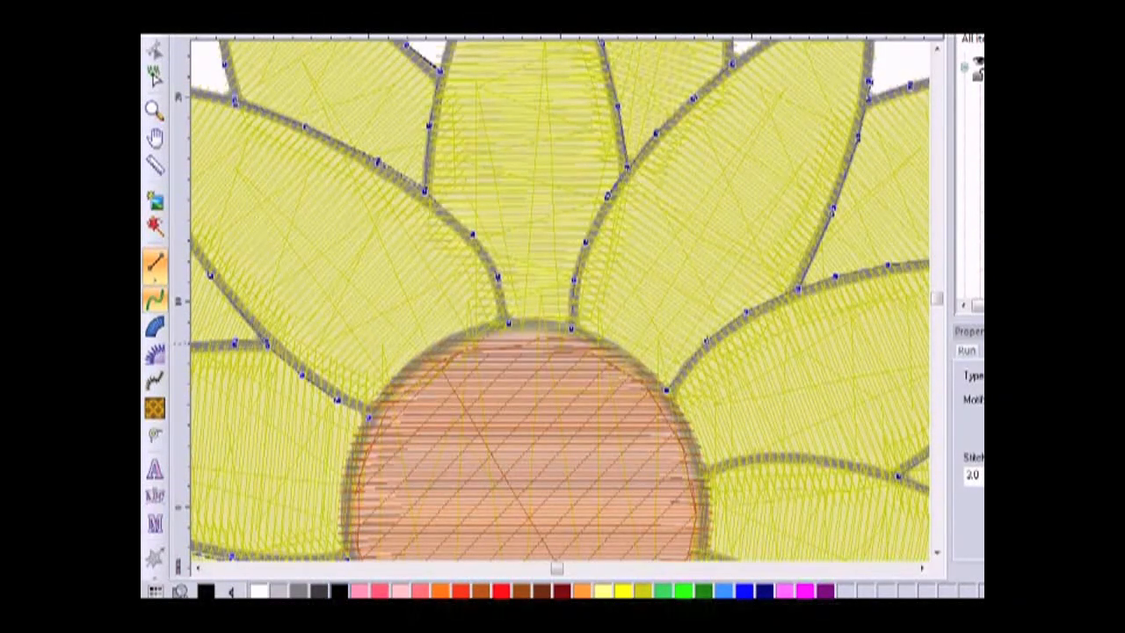
{"action": "scroll", "coordinate": [797, 289], "scroll_direction": "right", "scroll_amount": 3}
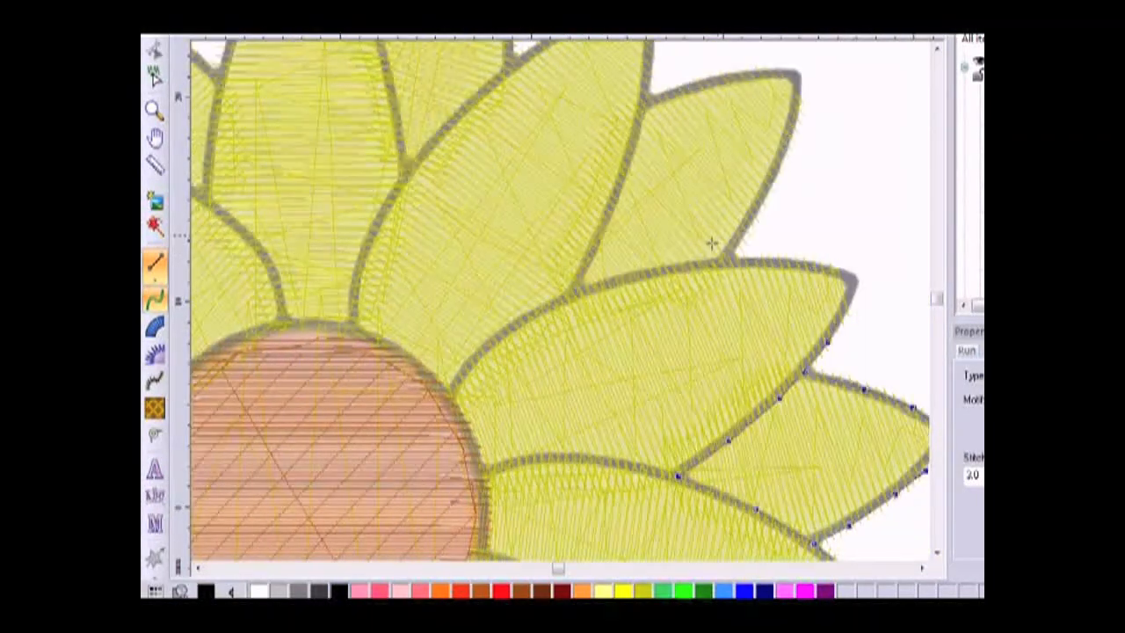
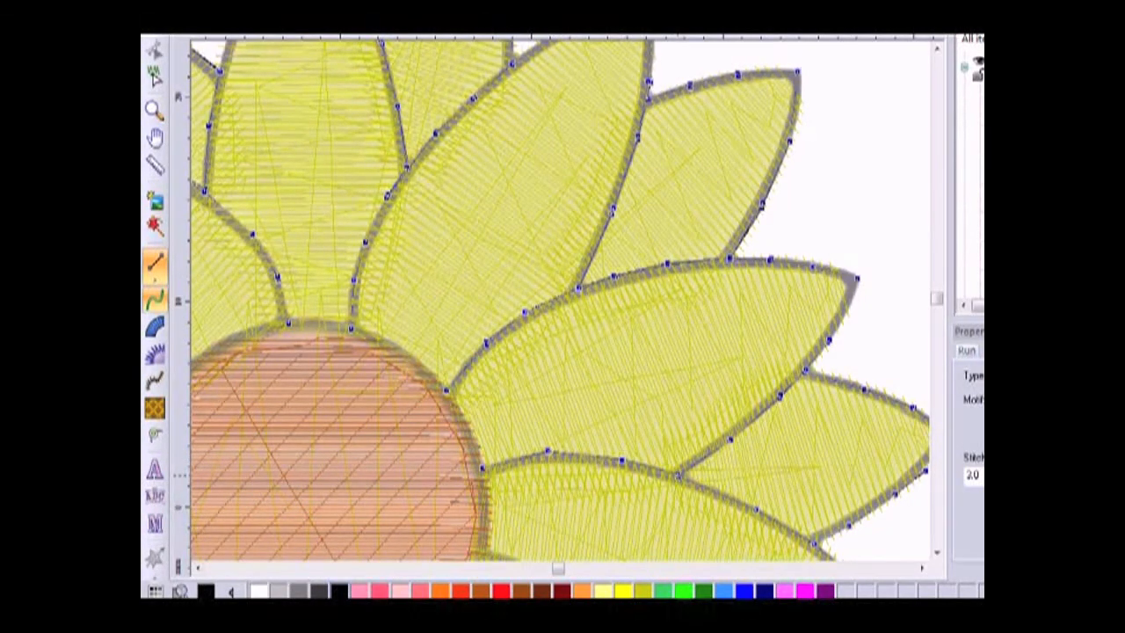
Step: Run back over the large right petal's outline along its upper edge, around its tip and along its lower side
{"action": "key", "text": "Right"}
{"action": "key", "text": "Right"}
{"action": "key", "text": "Down"}
{"action": "key", "text": "Down"}
{"action": "key", "text": "Down"}
{"action": "key", "text": "Down"}
{"action": "left_click", "coordinate": [606, 302]}
{"action": "left_click", "coordinate": [707, 372]}
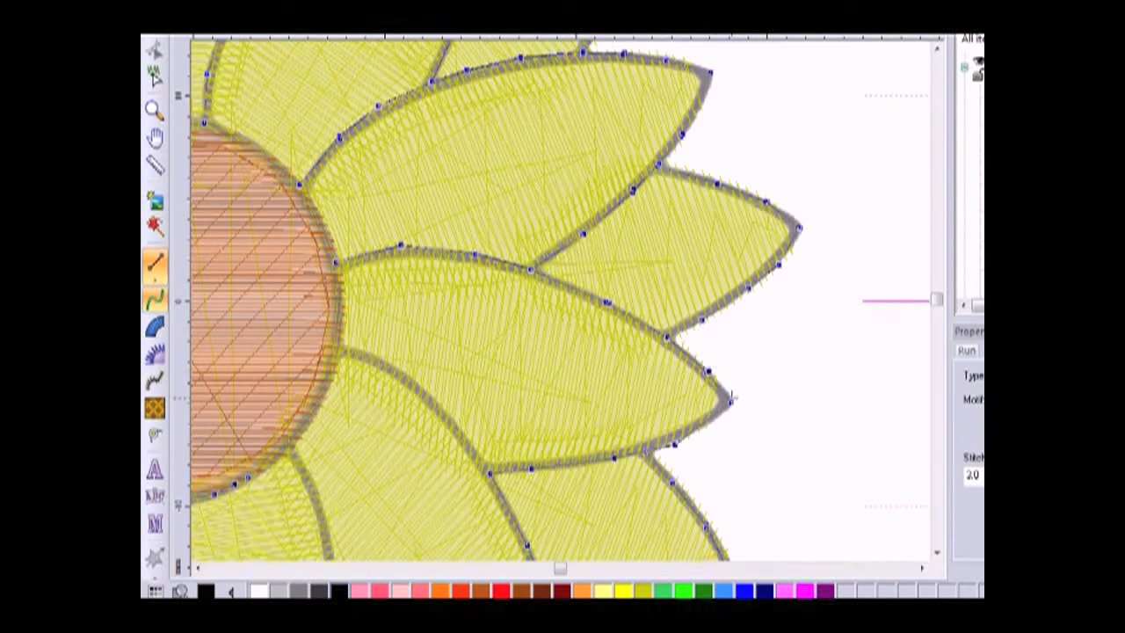
{"action": "left_click", "coordinate": [646, 451]}
Step: Trace the large lower-right petal's upper edge inward to the flower centre
{"action": "left_click", "coordinate": [446, 413]}
{"action": "left_click", "coordinate": [401, 371]}
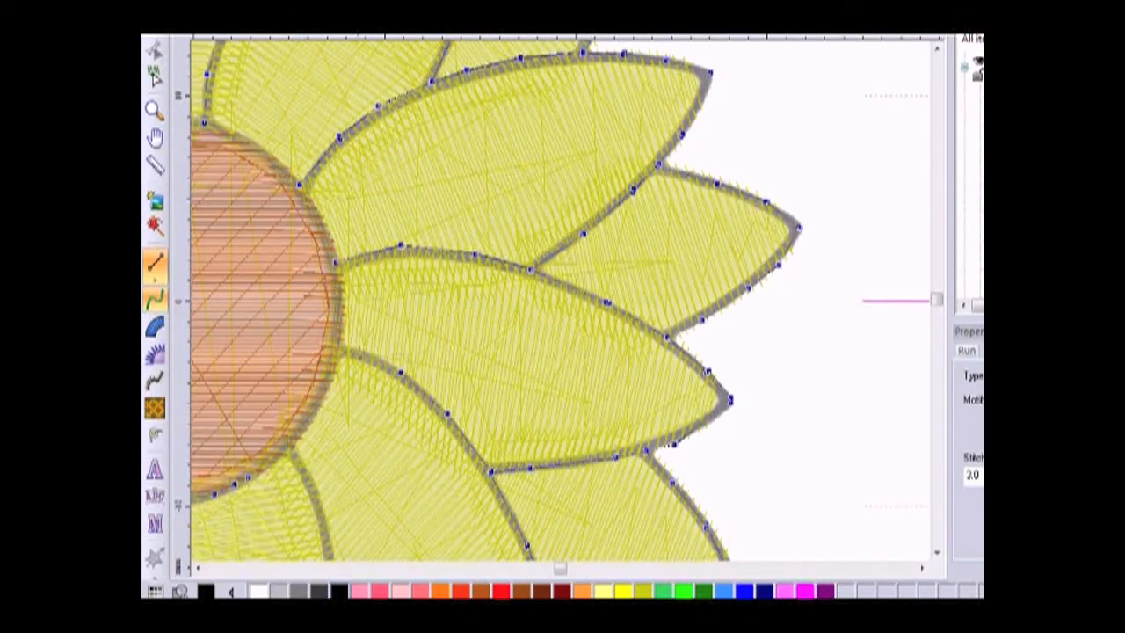
{"action": "left_click", "coordinate": [338, 347]}
Step: Run back over the large lower-right petal's outer side and tip, and along its lower edge to the bottom petal
{"action": "scroll", "coordinate": [492, 440], "scroll_direction": "down", "scroll_amount": 5}
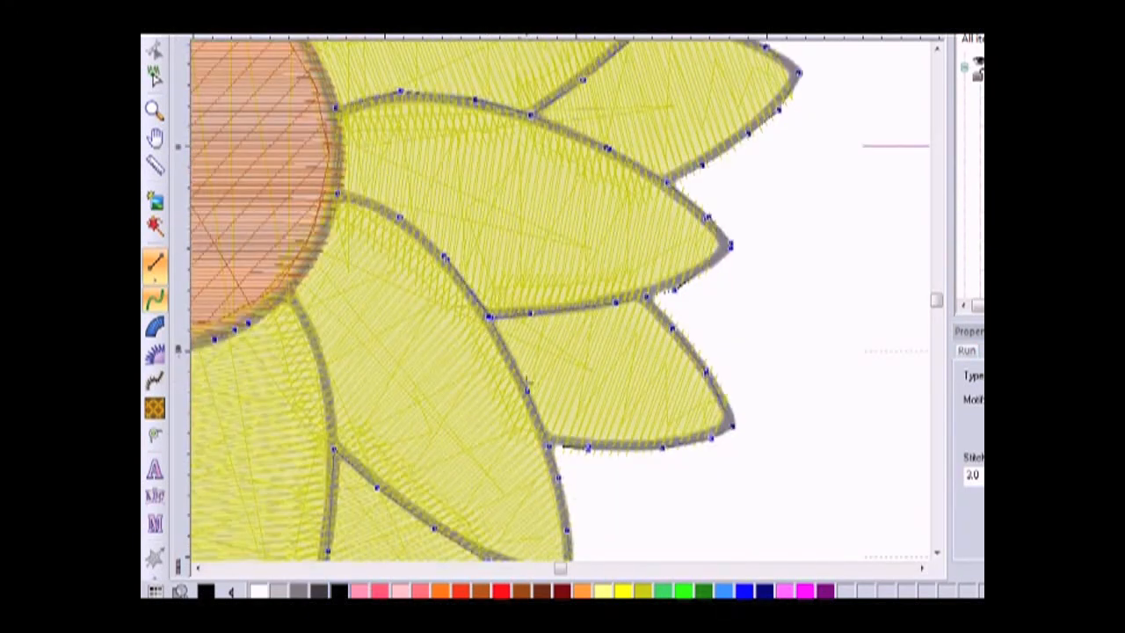
{"action": "scroll", "coordinate": [545, 384], "scroll_direction": "down", "scroll_amount": 5}
{"action": "left_click", "coordinate": [556, 318]}
{"action": "left_click", "coordinate": [572, 423]}
{"action": "left_click", "coordinate": [527, 416]}
{"action": "left_click", "coordinate": [490, 407]}
{"action": "left_click", "coordinate": [434, 372]}
{"action": "left_click", "coordinate": [377, 332]}
{"action": "left_click", "coordinate": [334, 296]}
Step: Trace the bottom petal's upper right edge to the flower centre and back down to the junction
{"action": "left_click", "coordinate": [311, 176]}
{"action": "left_click", "coordinate": [290, 140]}
{"action": "left_click", "coordinate": [326, 229]}
{"action": "left_click", "coordinate": [334, 294]}
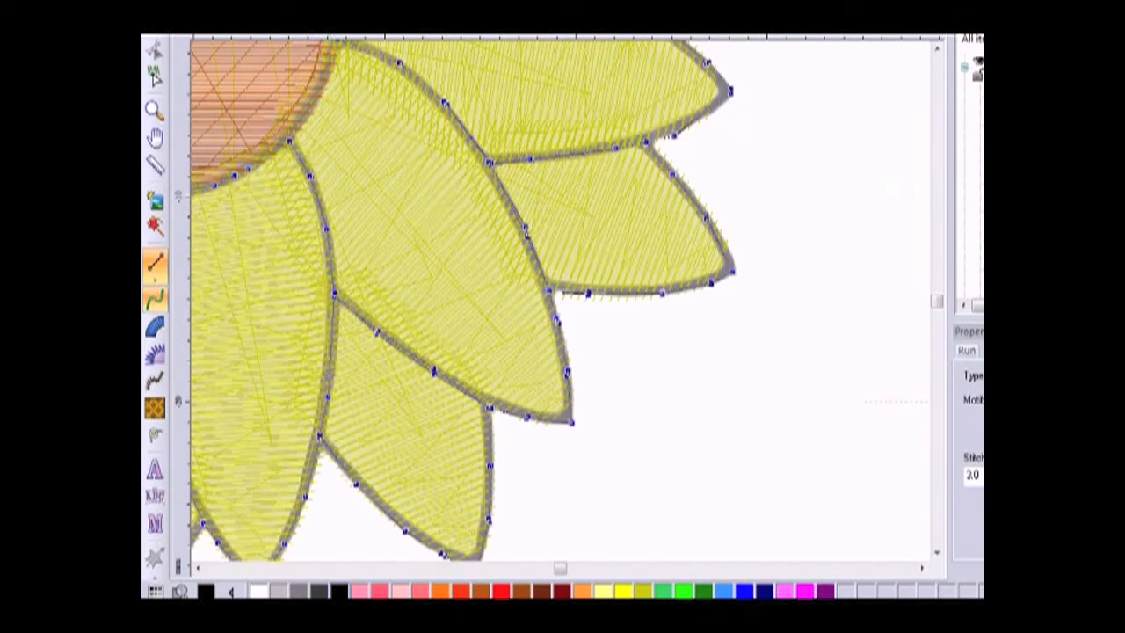
Step: Run back down the bottom petal's right edge to its tip
{"action": "left_click", "coordinate": [330, 369]}
{"action": "scroll", "coordinate": [325, 396], "scroll_direction": "down", "scroll_amount": 3}
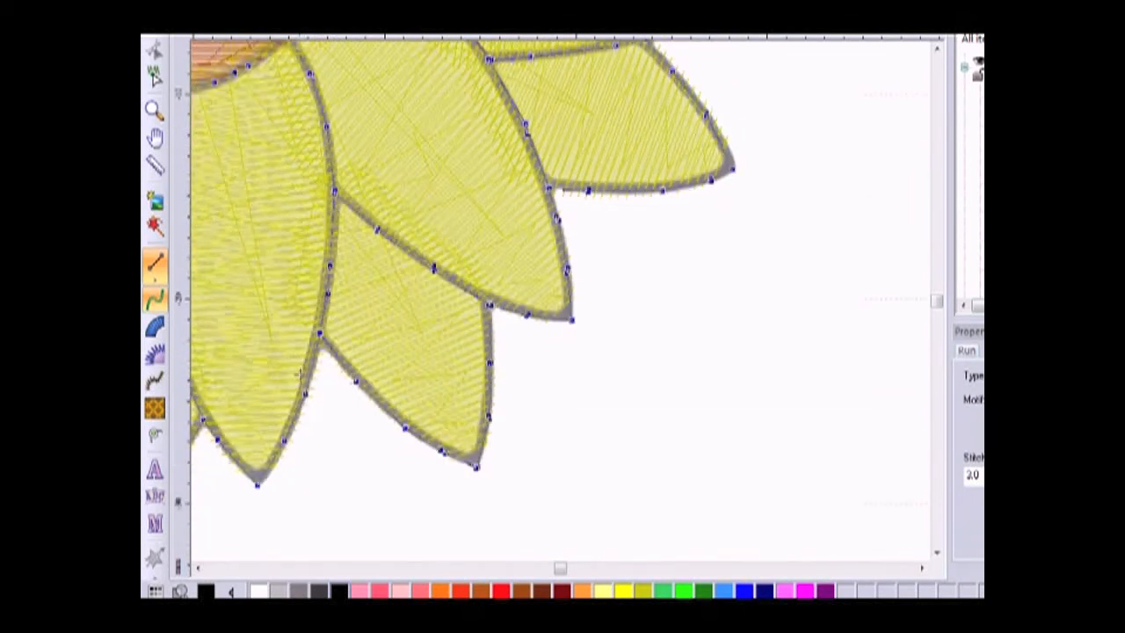
{"action": "left_click", "coordinate": [307, 396]}
{"action": "left_click", "coordinate": [284, 442]}
{"action": "left_click", "coordinate": [258, 485]}
Step: Run back up the bottom petal's left edge from its tip to the flower centre
{"action": "scroll", "coordinate": [266, 425], "scroll_direction": "left", "scroll_amount": 1}
{"action": "scroll", "coordinate": [422, 422], "scroll_direction": "left", "scroll_amount": 2}
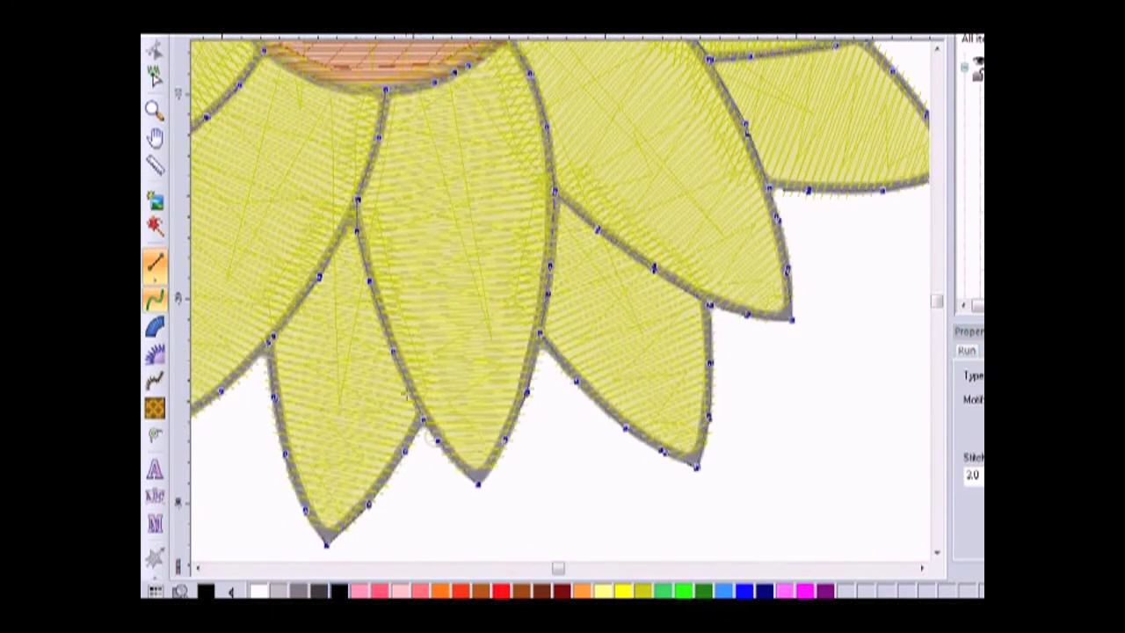
{"action": "left_click", "coordinate": [414, 397]}
{"action": "left_click", "coordinate": [392, 349]}
{"action": "left_click", "coordinate": [379, 142]}
{"action": "left_click", "coordinate": [385, 90]}
{"action": "scroll", "coordinate": [338, 226], "scroll_direction": "up", "scroll_amount": 5}
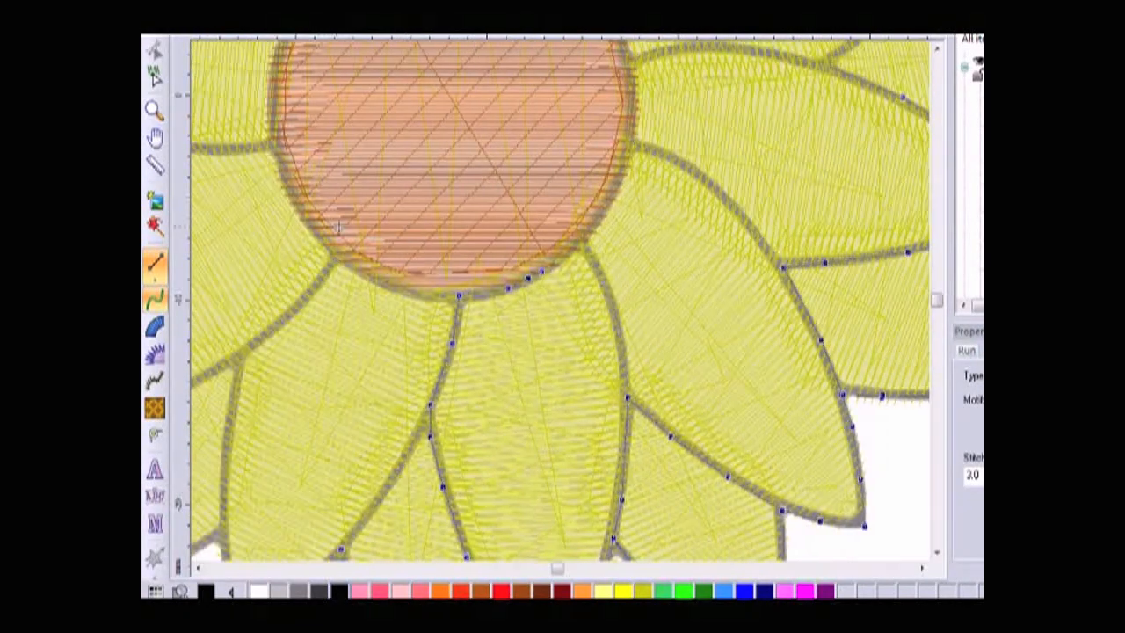
Step: Trace the outline run clockwise around the flower centre's lower left and left edge, from the bottom petal to the upper left
{"action": "key", "text": "Left"}
{"action": "key", "text": "Up"}
{"action": "key", "text": "Up"}
{"action": "key", "text": "Up"}
{"action": "left_click", "coordinate": [498, 449]}
{"action": "left_click", "coordinate": [437, 428]}
{"action": "left_click", "coordinate": [389, 387]}
{"action": "left_click", "coordinate": [354, 330]}
{"action": "left_click", "coordinate": [355, 195]}
{"action": "left_click", "coordinate": [379, 139]}
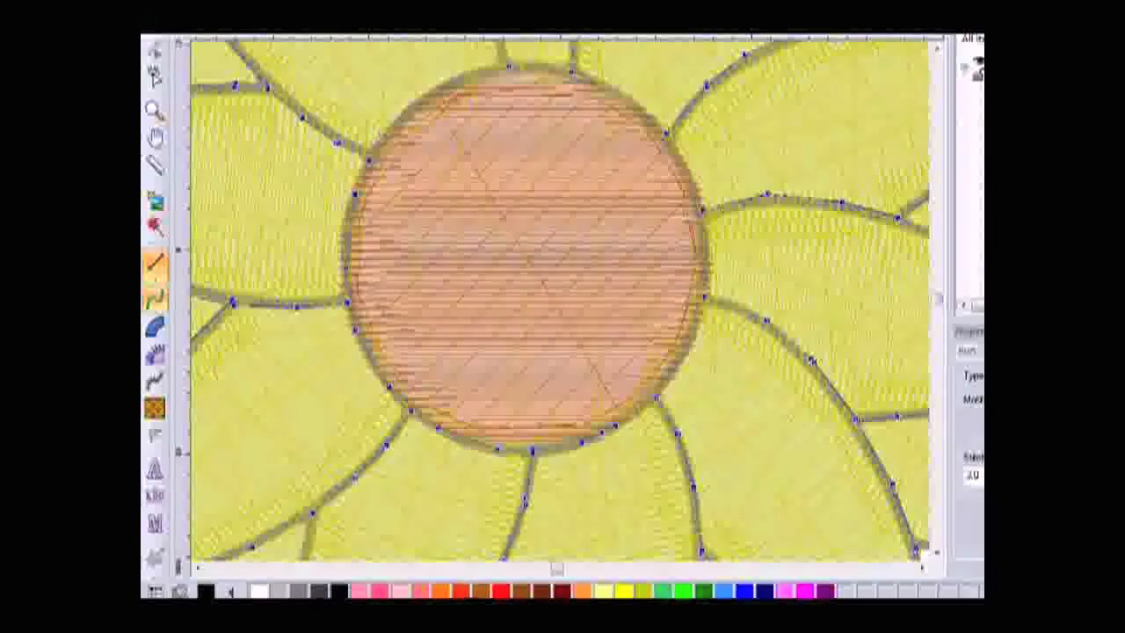
Step: Continue the outline run over the flower centre's top edge and down its right side to the bottom
{"action": "left_click", "coordinate": [429, 95]}
{"action": "left_click", "coordinate": [495, 70]}
{"action": "left_click", "coordinate": [571, 75]}
{"action": "left_click", "coordinate": [633, 103]}
{"action": "left_click", "coordinate": [666, 135]}
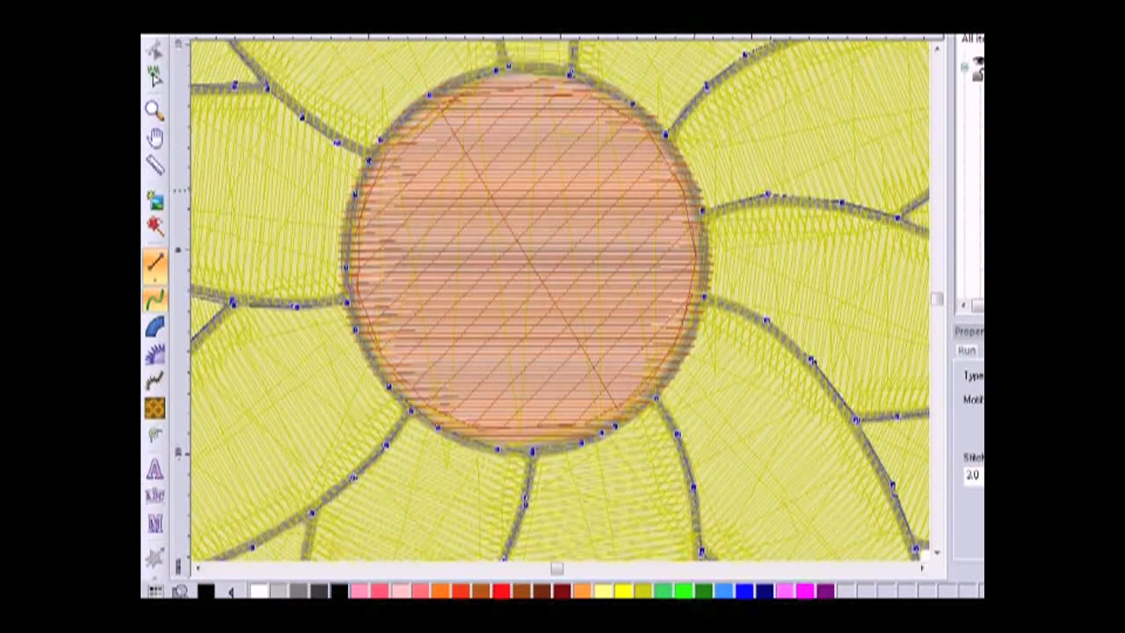
{"action": "left_click", "coordinate": [686, 350]}
{"action": "left_click", "coordinate": [579, 444]}
Step: Run a second pass clockwise around the flower centre's lower left and left edge
{"action": "left_click", "coordinate": [439, 428]}
{"action": "left_click", "coordinate": [389, 388]}
{"action": "left_click", "coordinate": [355, 330]}
{"action": "left_click", "coordinate": [346, 269]}
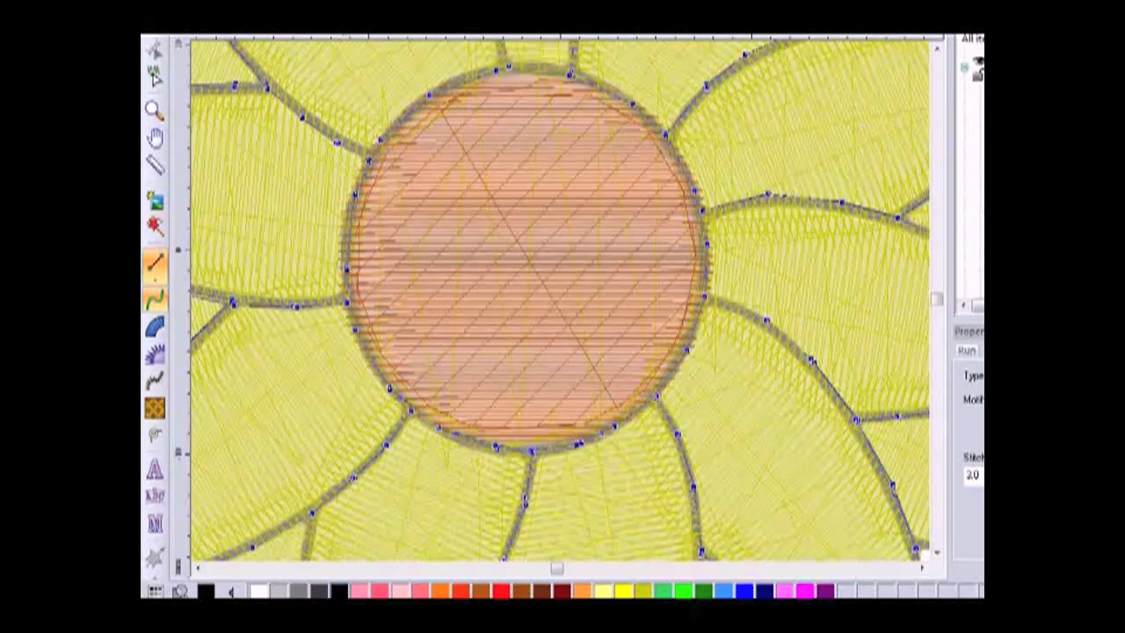
{"action": "left_click", "coordinate": [353, 196]}
{"action": "left_click", "coordinate": [380, 141]}
Step: Run a second pass over the centre's top and right edges and finish the outline run at its lower right
{"action": "left_click", "coordinate": [494, 75]}
{"action": "left_click", "coordinate": [540, 74]}
{"action": "left_click", "coordinate": [634, 106]}
{"action": "left_click", "coordinate": [666, 135]}
{"action": "left_click", "coordinate": [694, 189]}
{"action": "left_click", "coordinate": [707, 239]}
{"action": "left_click", "coordinate": [705, 298]}
{"action": "left_click", "coordinate": [685, 352]}
{"action": "left_click", "coordinate": [655, 394]}
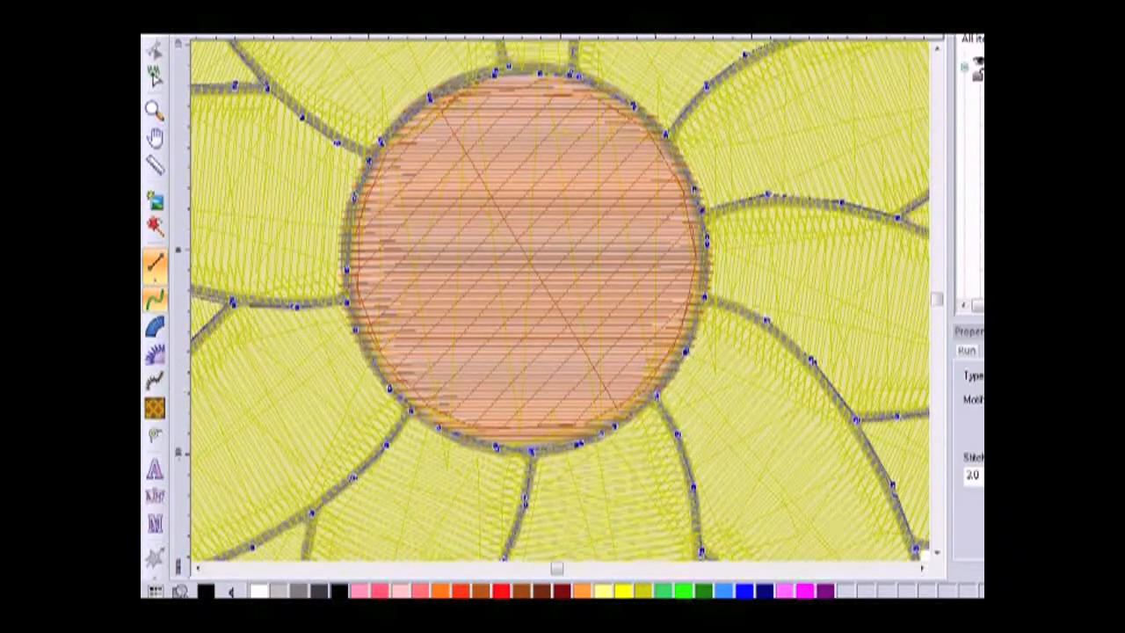
{"action": "left_click", "coordinate": [616, 427]}
{"action": "left_click", "coordinate": [602, 431]}
{"action": "left_click", "coordinate": [589, 439]}
{"action": "key", "text": "Return"}
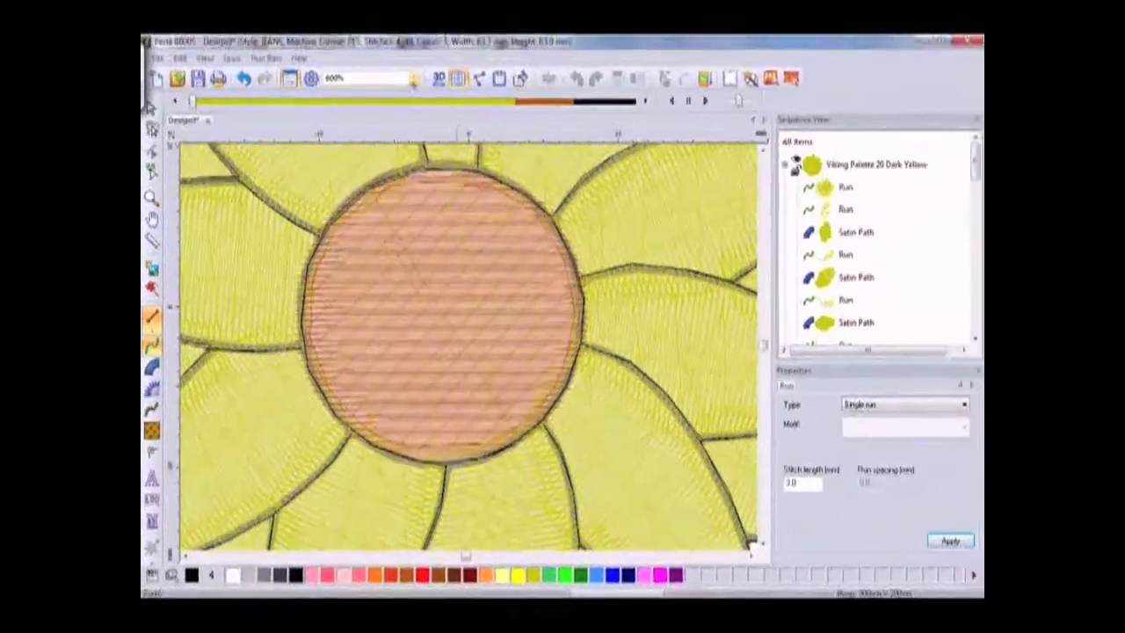
Step: Fit the whole sunflower in view and display its stitches in 3D
{"action": "left_click", "coordinate": [397, 79]}
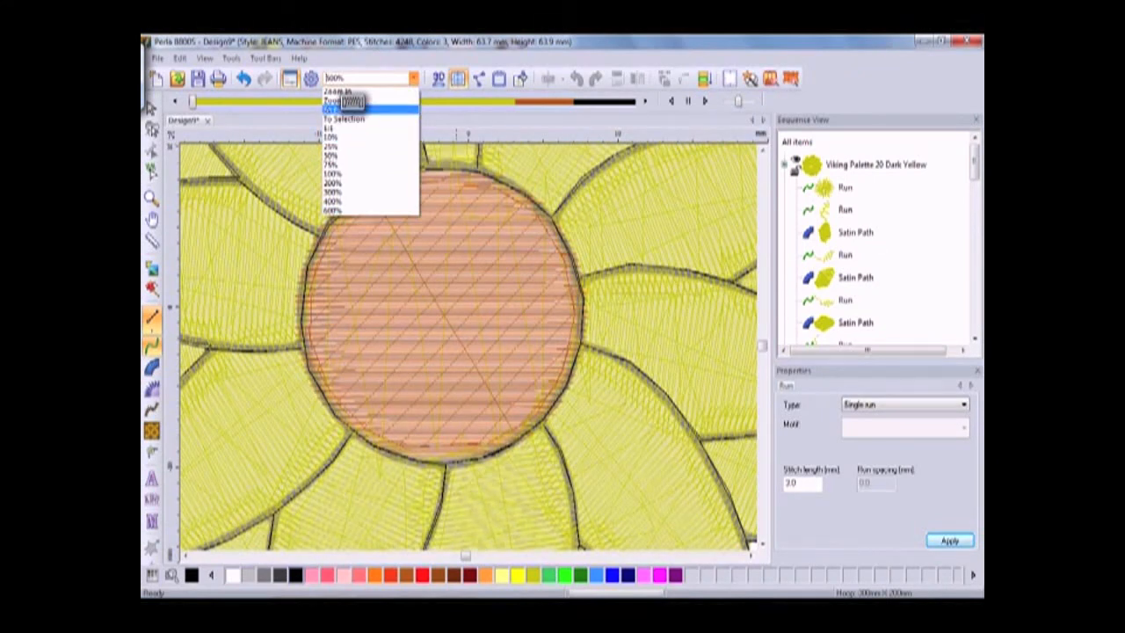
{"action": "left_click", "coordinate": [350, 107]}
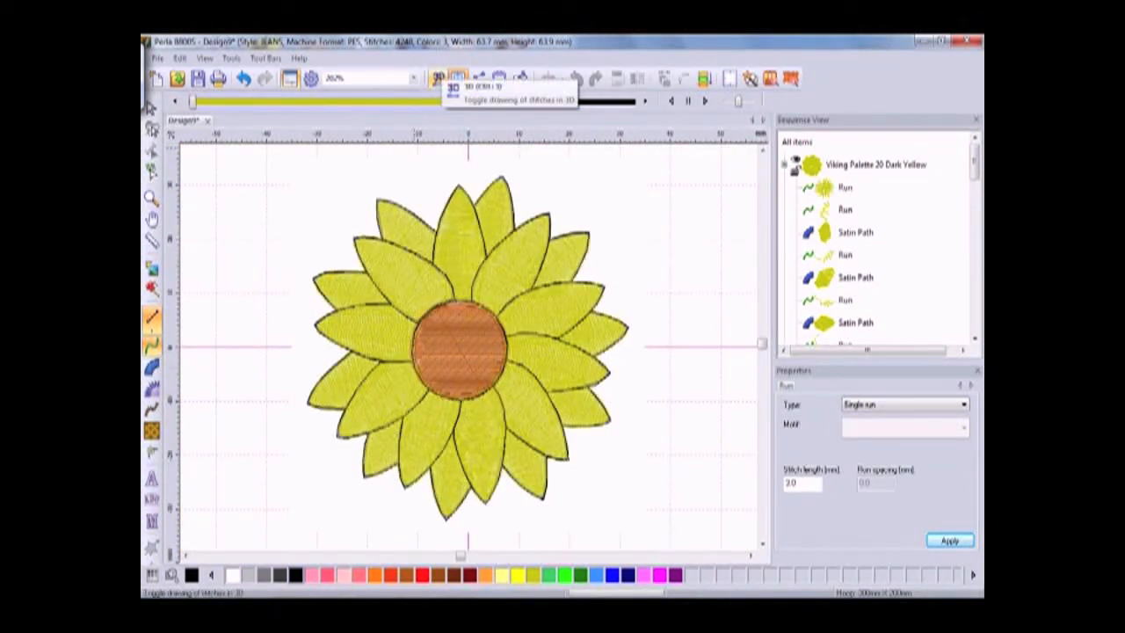
{"action": "left_click", "coordinate": [437, 80]}
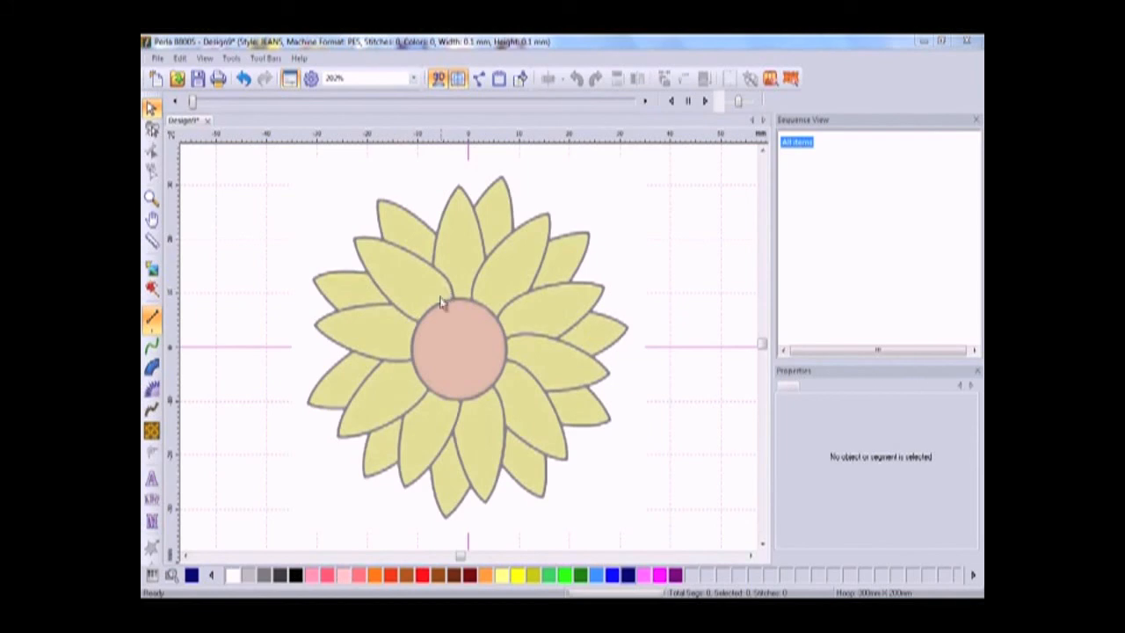
Step: Place a zigzag run underlay inside the upper-left back petal of the blank sunflower artwork and colour it pale yellow
{"action": "left_click", "coordinate": [413, 79]}
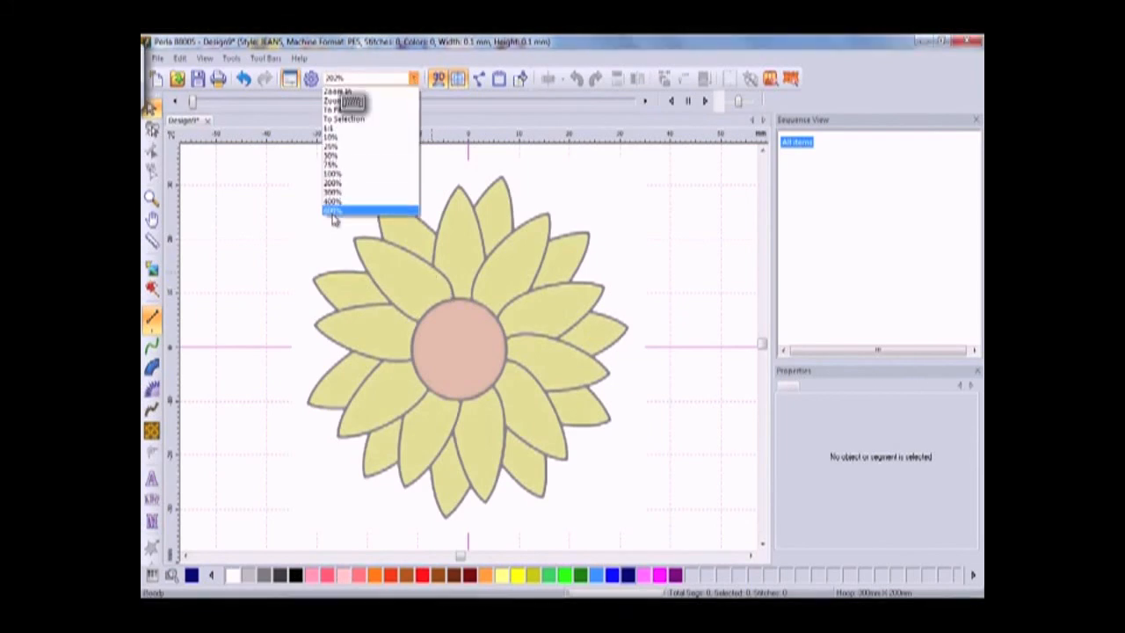
{"action": "left_click", "coordinate": [333, 205]}
{"action": "scroll", "coordinate": [382, 132], "scroll_direction": "up", "scroll_amount": 6}
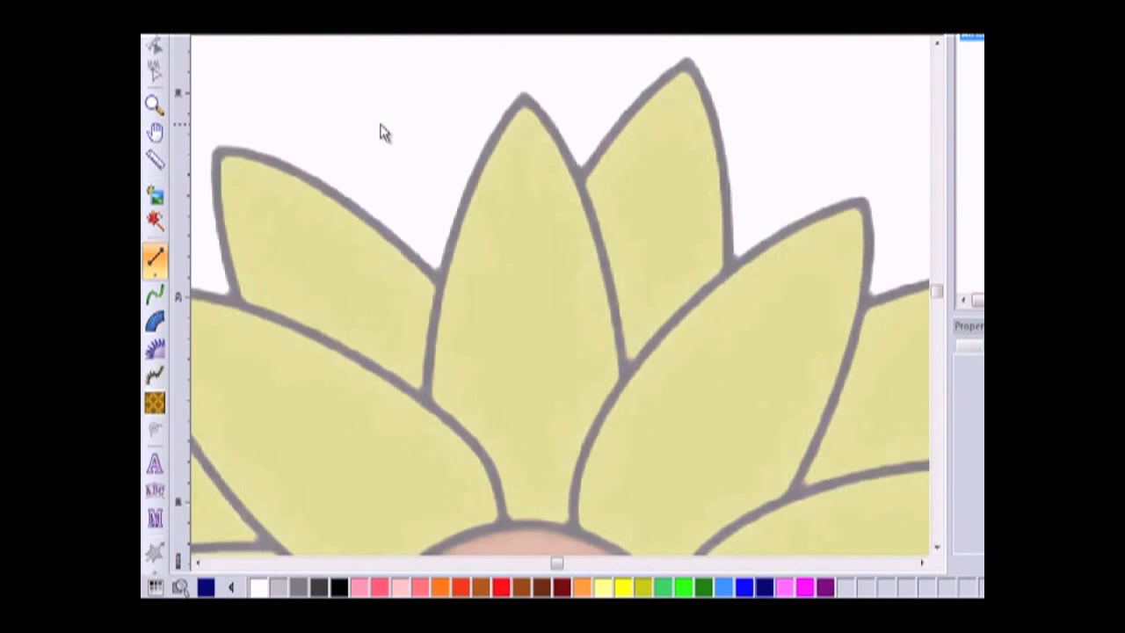
{"action": "scroll", "coordinate": [283, 336], "scroll_direction": "left", "scroll_amount": 5}
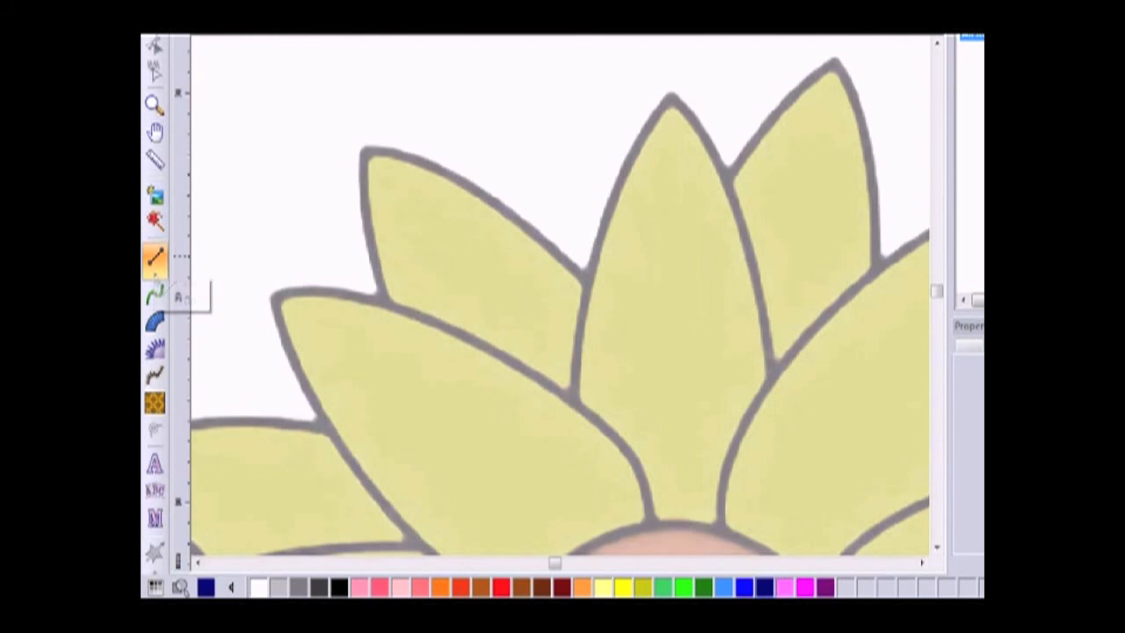
{"action": "left_click", "coordinate": [155, 295]}
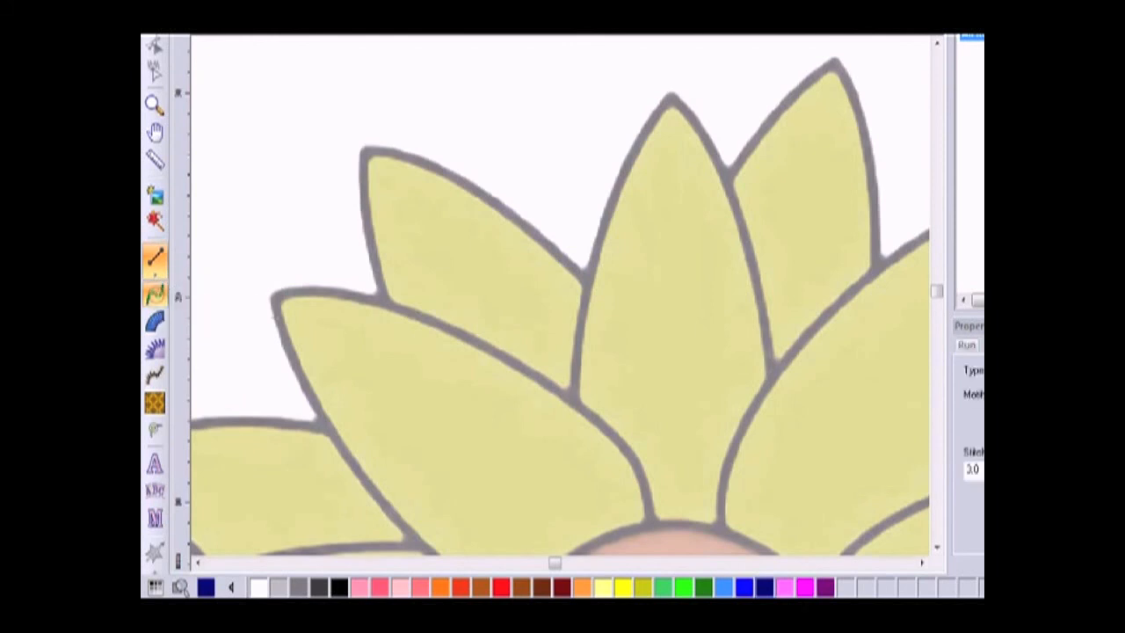
{"action": "left_click", "coordinate": [562, 388]}
{"action": "left_click", "coordinate": [580, 339]}
{"action": "left_click", "coordinate": [511, 361]}
{"action": "left_click", "coordinate": [550, 270]}
{"action": "left_click", "coordinate": [461, 319]}
{"action": "left_click", "coordinate": [493, 247]}
{"action": "left_click", "coordinate": [419, 291]}
{"action": "left_click", "coordinate": [451, 214]}
{"action": "left_click", "coordinate": [393, 214]}
{"action": "left_click", "coordinate": [401, 180]}
{"action": "left_click", "coordinate": [449, 263]}
{"action": "left_click", "coordinate": [444, 298]}
{"action": "left_click", "coordinate": [410, 291]}
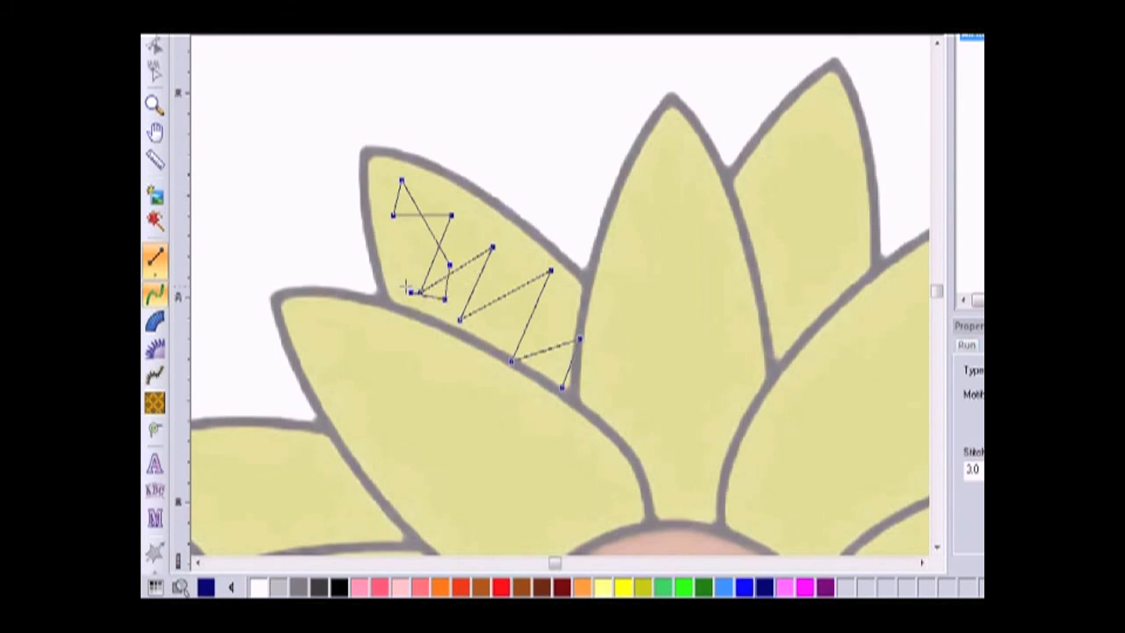
{"action": "key", "text": "Return"}
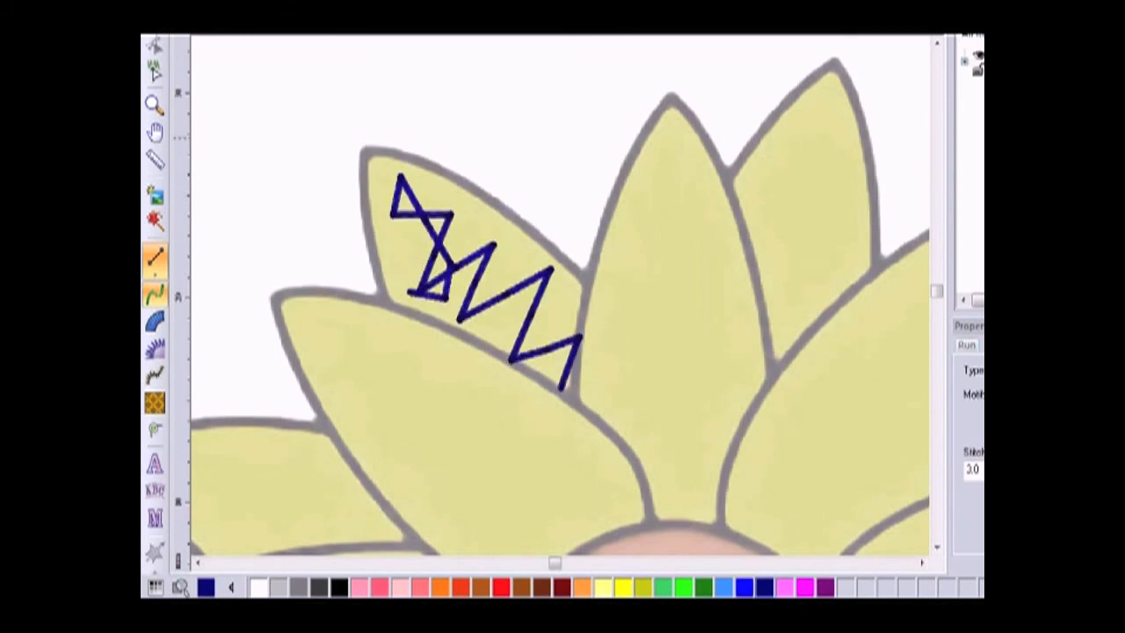
{"action": "left_click", "coordinate": [603, 587]}
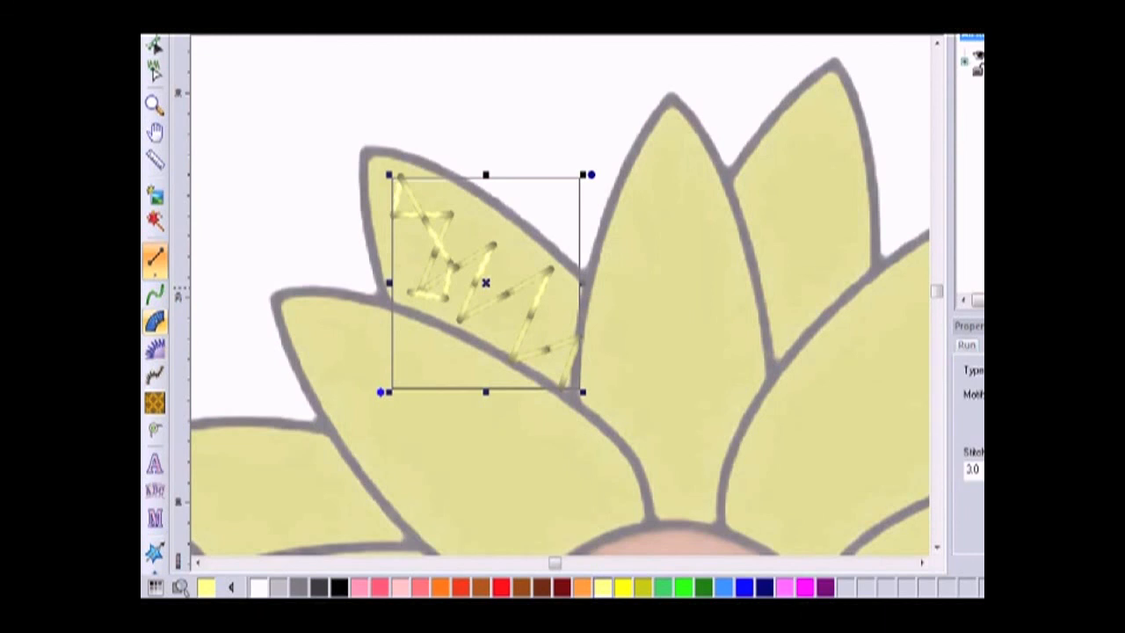
Step: Outline the upper-left back petal as a Satin Path, extending its inner edges under the two neighbouring front petals
{"action": "left_click", "coordinate": [154, 321]}
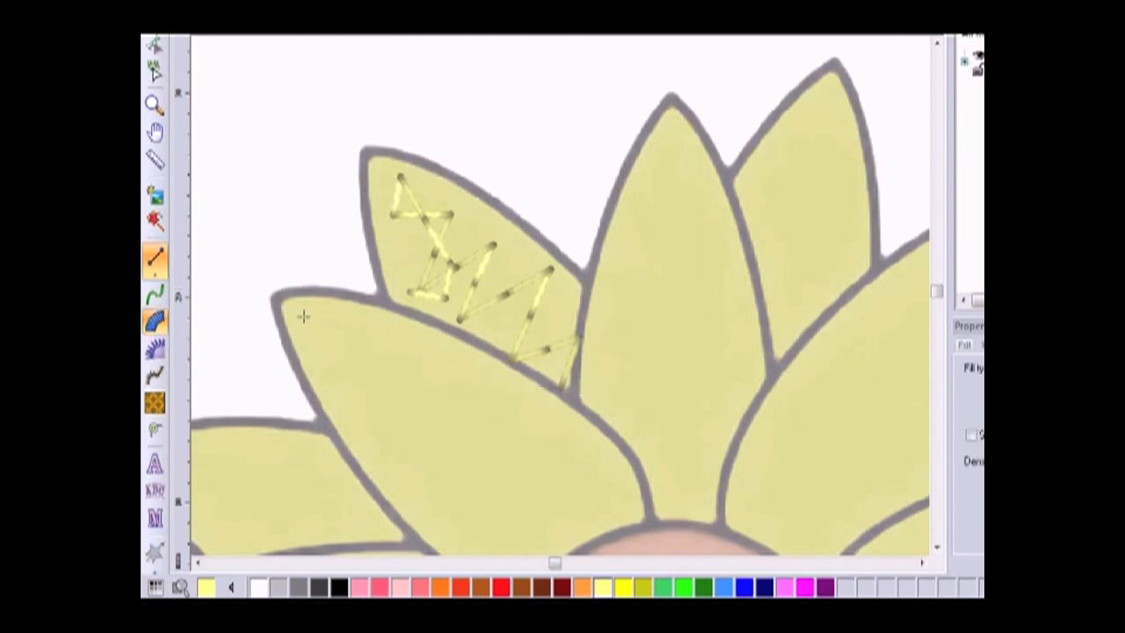
{"action": "left_click", "coordinate": [391, 313]}
{"action": "left_click", "coordinate": [376, 273]}
{"action": "left_click", "coordinate": [361, 225]}
{"action": "left_click", "coordinate": [360, 178]}
{"action": "left_click", "coordinate": [359, 144]}
{"action": "left_click", "coordinate": [411, 154]}
{"action": "left_click", "coordinate": [468, 178]}
{"action": "left_click", "coordinate": [531, 231]}
{"action": "left_click", "coordinate": [572, 263]}
{"action": "left_click", "coordinate": [591, 282]}
{"action": "left_click", "coordinate": [604, 348]}
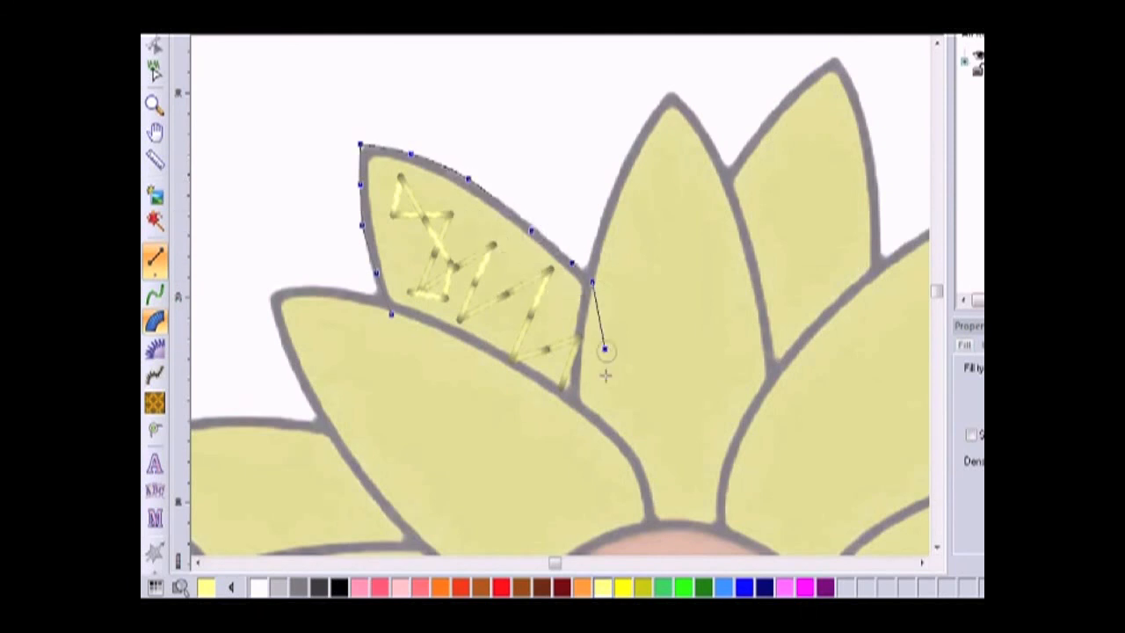
{"action": "left_click", "coordinate": [603, 373]}
{"action": "left_click", "coordinate": [604, 427]}
{"action": "left_click", "coordinate": [579, 441]}
{"action": "left_click", "coordinate": [542, 409]}
{"action": "left_click", "coordinate": [488, 373]}
{"action": "left_click", "coordinate": [432, 339]}
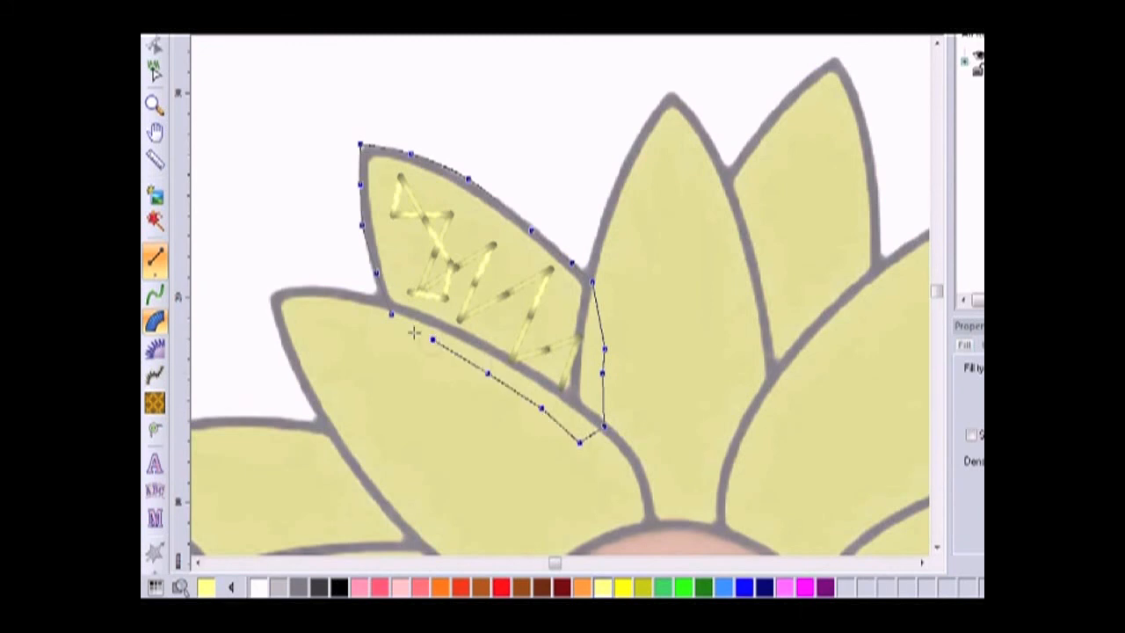
Step: Add lengthwise stitch direction lines from the upper-left back petal's tip and sides towards its base and generate the satin
{"action": "left_click", "coordinate": [154, 431]}
{"action": "left_click", "coordinate": [361, 144]}
{"action": "left_click", "coordinate": [595, 432]}
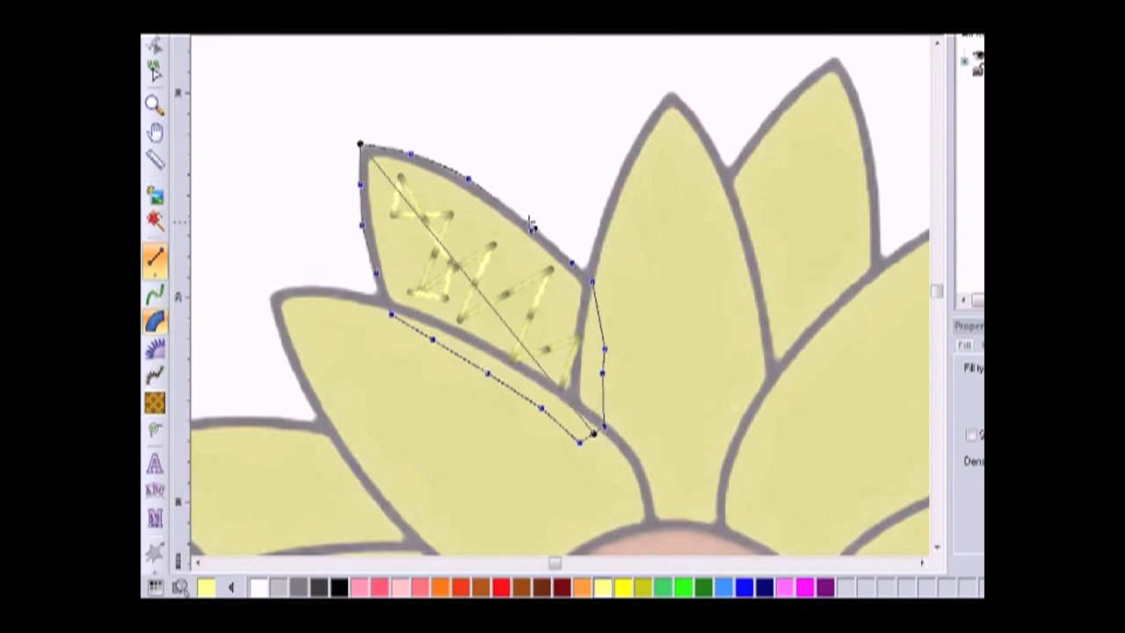
{"action": "left_click", "coordinate": [603, 423]}
{"action": "left_click", "coordinate": [376, 273]}
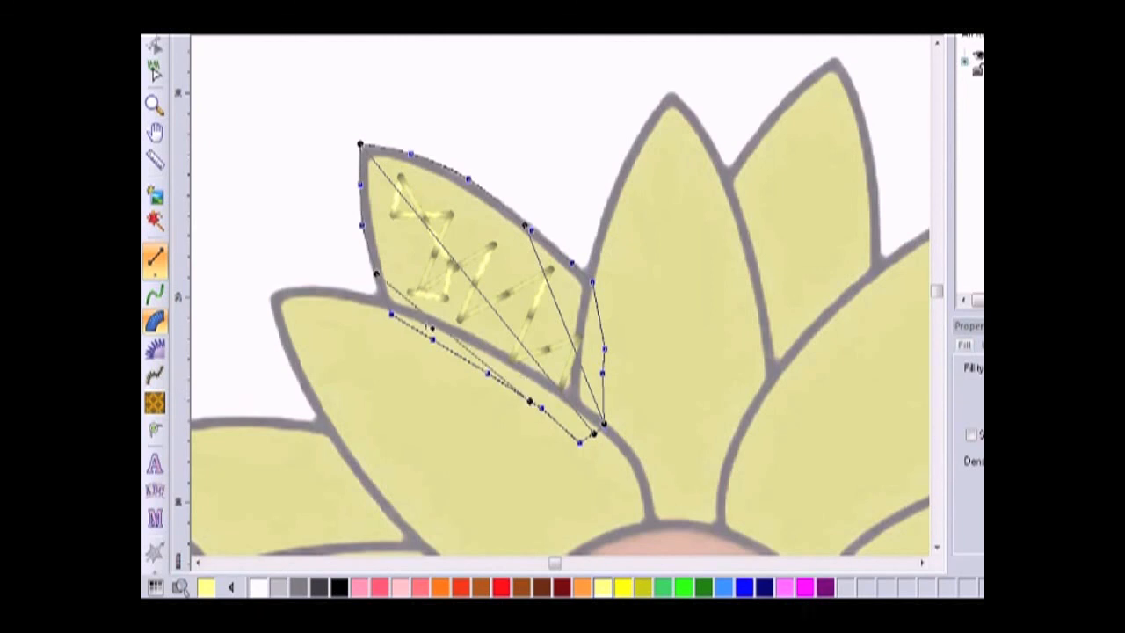
{"action": "left_click", "coordinate": [391, 314]}
{"action": "left_click", "coordinate": [592, 282]}
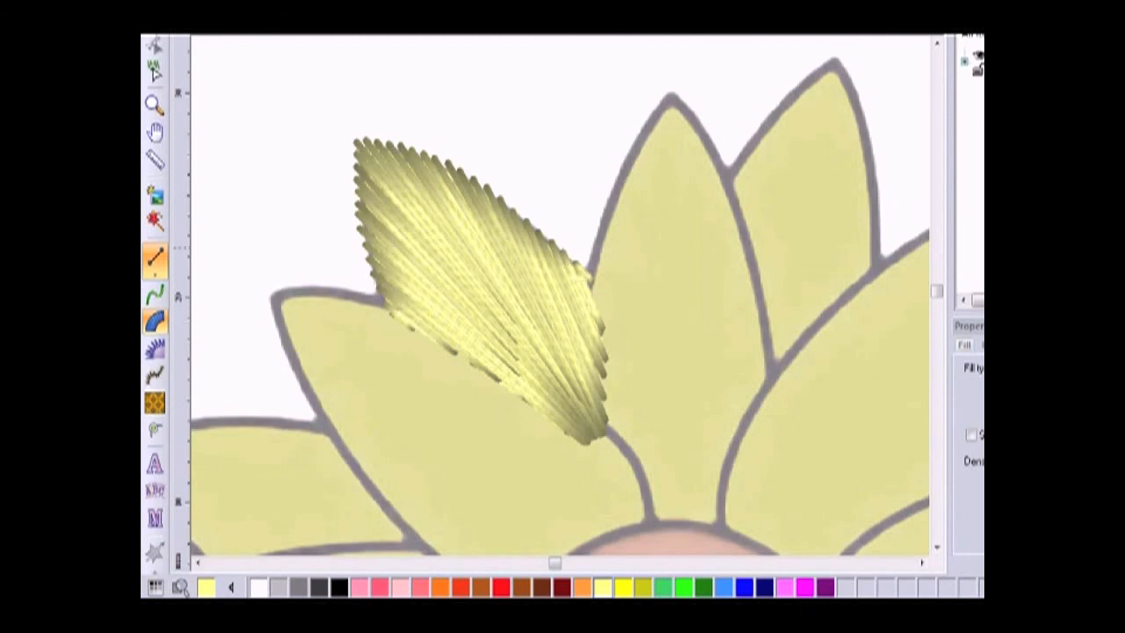
Step: Run a connecting stitch across the top centre petal and zigzag an underlay up the back petal to its right
{"action": "left_click", "coordinate": [155, 294]}
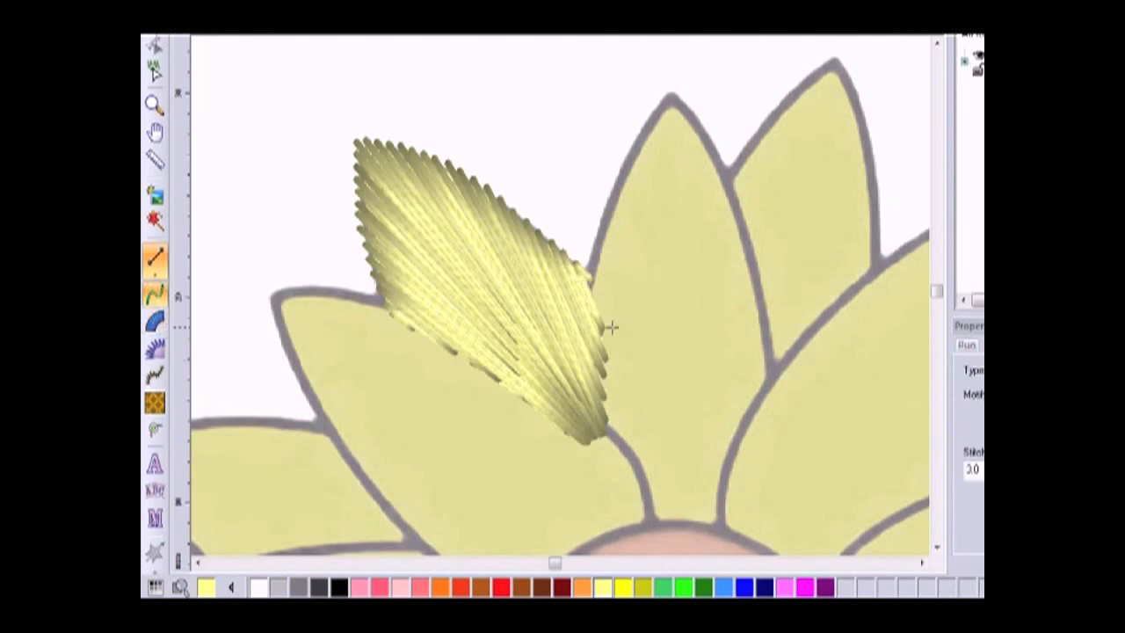
{"action": "left_click", "coordinate": [610, 326]}
{"action": "left_click", "coordinate": [722, 355]}
{"action": "left_click", "coordinate": [781, 367]}
{"action": "left_click", "coordinate": [731, 257]}
{"action": "left_click", "coordinate": [831, 306]}
{"action": "left_click", "coordinate": [754, 206]}
{"action": "left_click", "coordinate": [832, 232]}
{"action": "left_click", "coordinate": [778, 160]}
{"action": "left_click", "coordinate": [837, 178]}
{"action": "left_click", "coordinate": [804, 127]}
{"action": "left_click", "coordinate": [837, 107]}
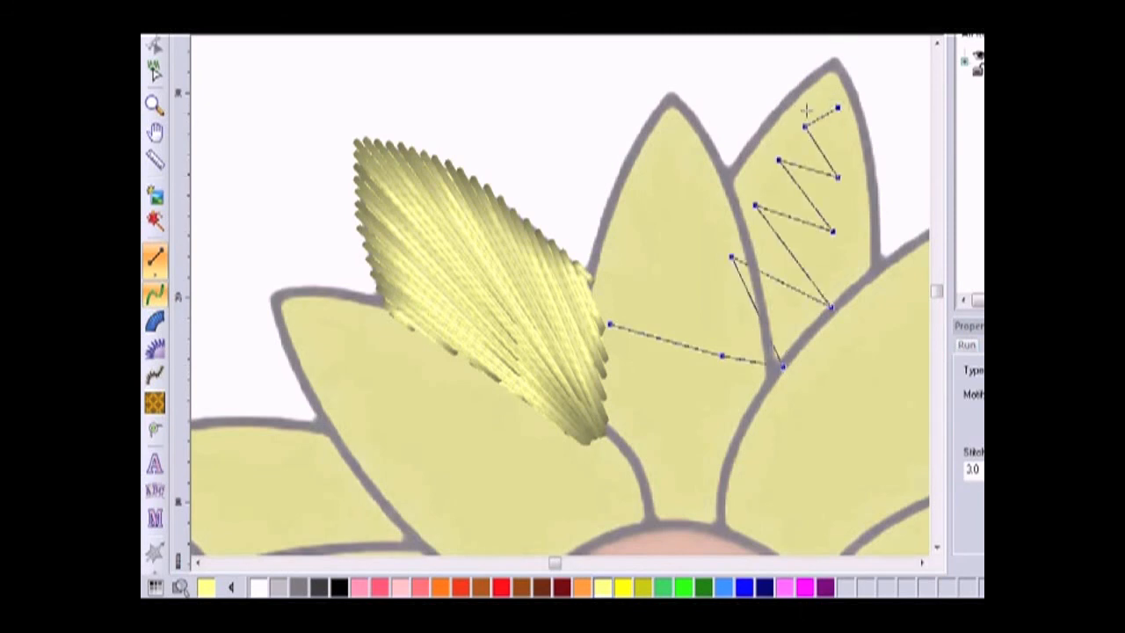
{"action": "left_click", "coordinate": [811, 173]}
{"action": "left_click", "coordinate": [751, 203]}
{"action": "key", "text": "Return"}
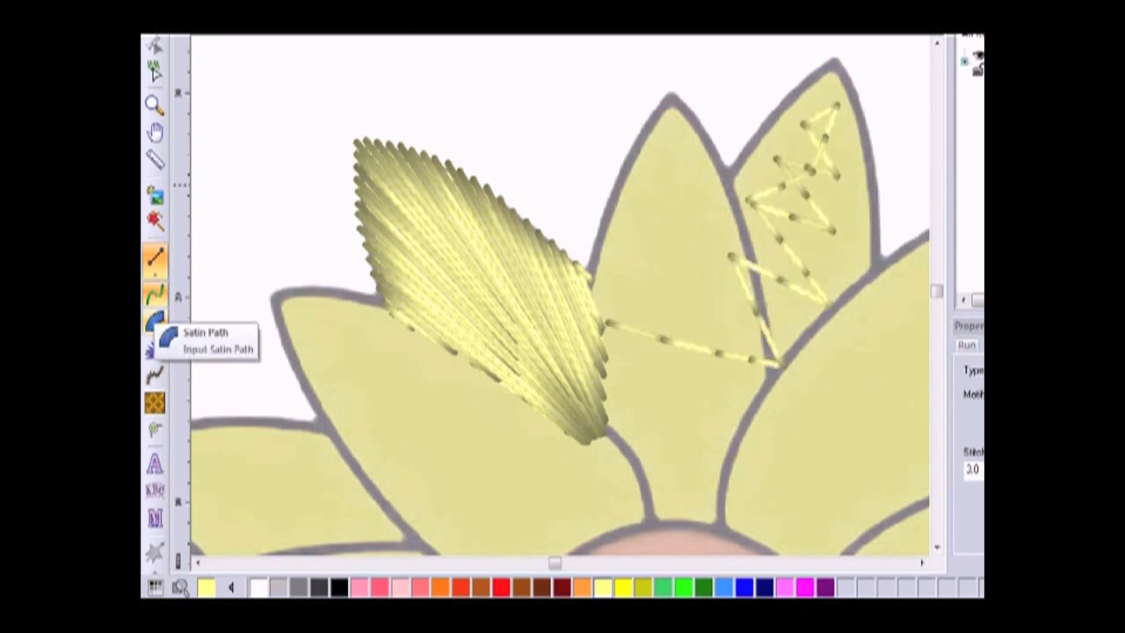
Step: Outline the upper-right back petal as a closed Satin Path, extending its base under the neighbouring front petals
{"action": "left_click", "coordinate": [154, 322]}
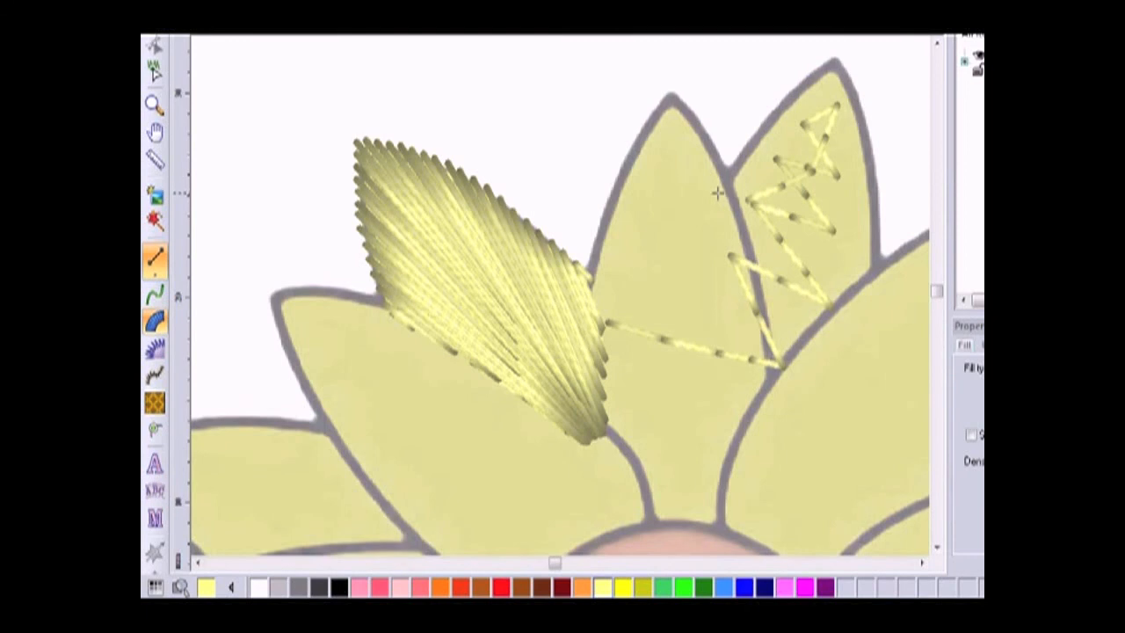
{"action": "left_click", "coordinate": [745, 147]}
{"action": "left_click", "coordinate": [778, 106]}
{"action": "left_click", "coordinate": [804, 82]}
{"action": "left_click", "coordinate": [835, 58]}
{"action": "left_click", "coordinate": [858, 102]}
{"action": "left_click", "coordinate": [869, 164]}
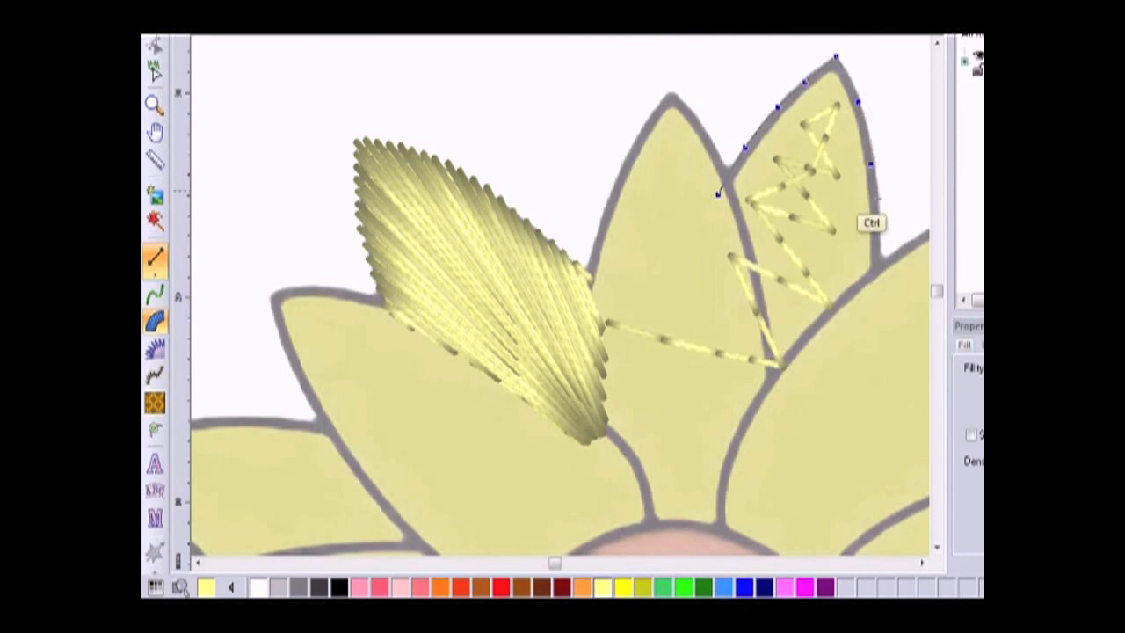
{"action": "left_click", "coordinate": [878, 233]}
{"action": "left_click", "coordinate": [879, 276]}
{"action": "left_click", "coordinate": [841, 330]}
{"action": "left_click", "coordinate": [800, 388]}
{"action": "left_click", "coordinate": [772, 422]}
{"action": "left_click", "coordinate": [744, 404]}
{"action": "left_click", "coordinate": [744, 357]}
{"action": "left_click", "coordinate": [739, 307]}
{"action": "left_click", "coordinate": [721, 238]}
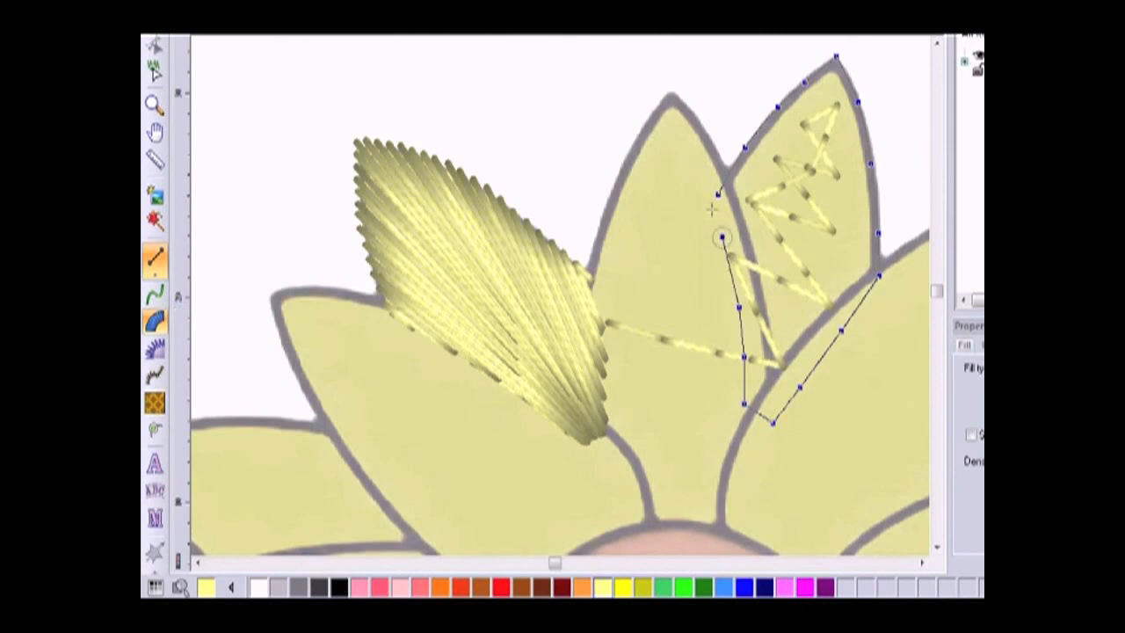
{"action": "left_click", "coordinate": [718, 194]}
Step: Add three lengthwise direction lines to the upper-right back petal, from its tip and both sides to its base, and generate the satin
{"action": "left_click", "coordinate": [835, 58]}
{"action": "left_click", "coordinate": [761, 415]}
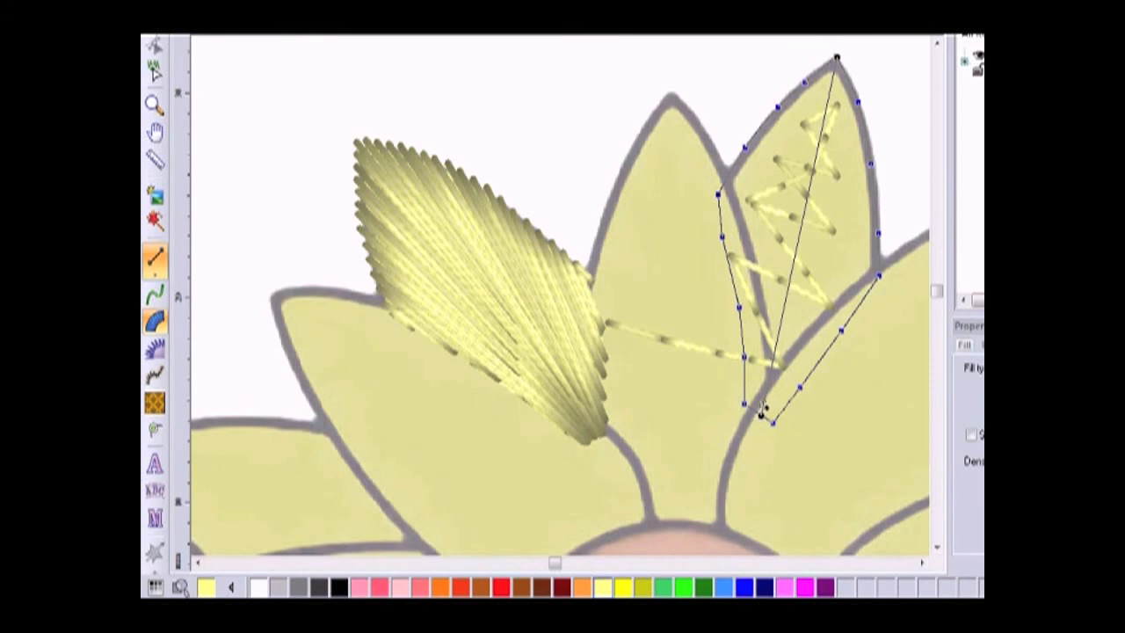
{"action": "left_click", "coordinate": [754, 133]}
{"action": "left_click", "coordinate": [743, 382]}
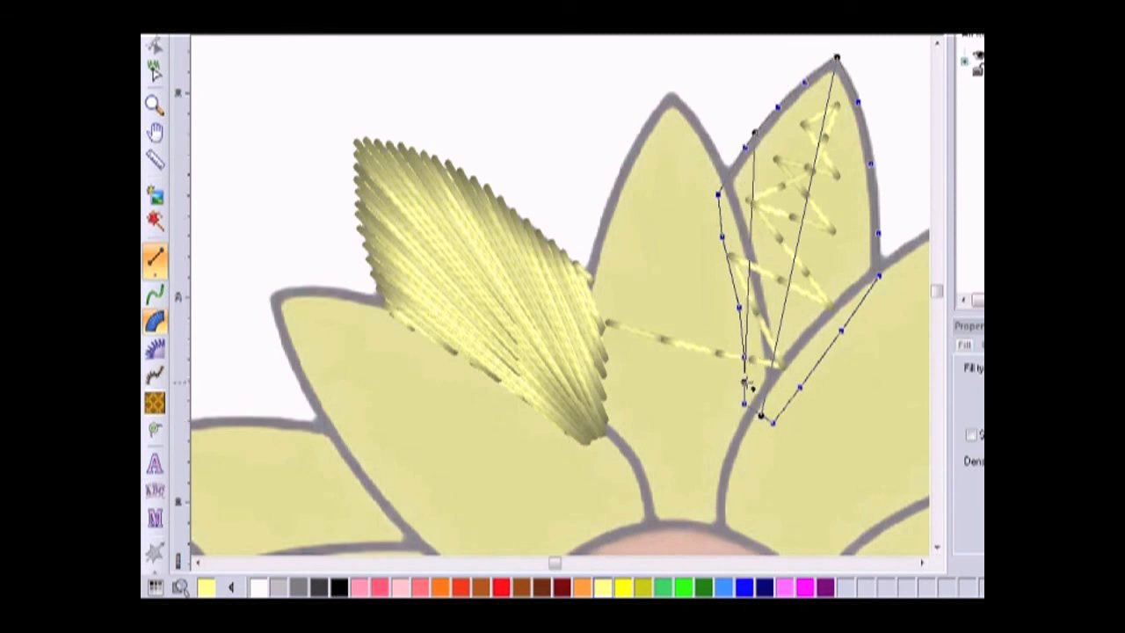
{"action": "left_click", "coordinate": [873, 193]}
{"action": "left_click", "coordinate": [780, 412]}
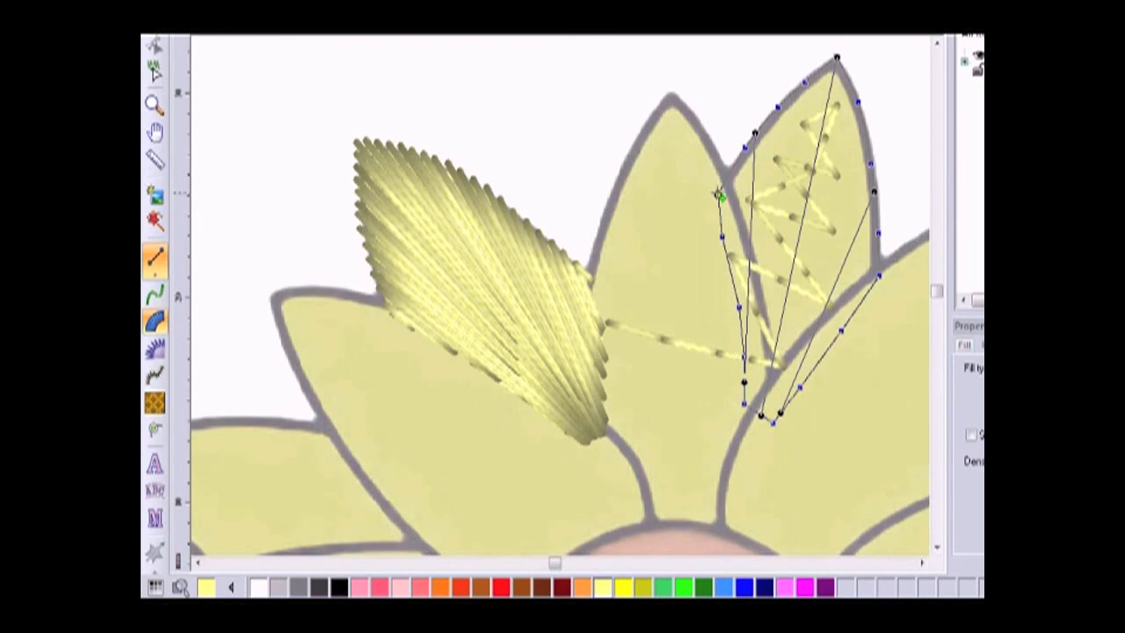
{"action": "key", "text": "Return"}
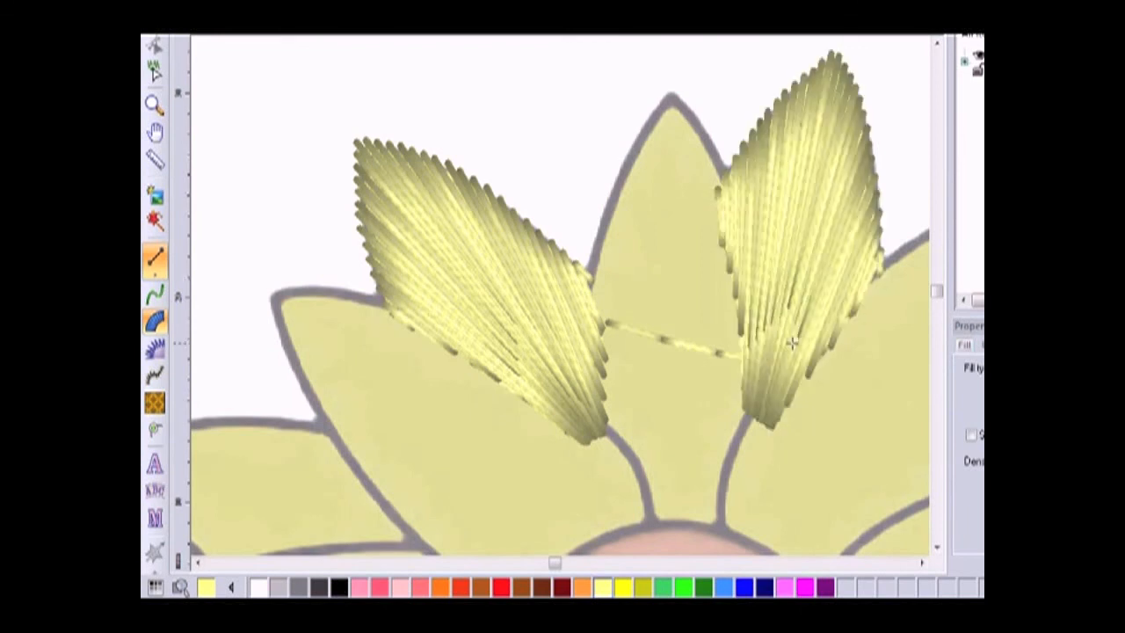
Step: Run from the upper-right back petal to the top centre petal's base, zigzag an underlay up to its tip and return down its left side
{"action": "left_click", "coordinate": [155, 295]}
{"action": "left_click", "coordinate": [866, 311]}
{"action": "left_click", "coordinate": [848, 423]}
{"action": "left_click", "coordinate": [765, 482]}
{"action": "left_click", "coordinate": [661, 503]}
{"action": "left_click", "coordinate": [720, 469]}
{"action": "left_click", "coordinate": [630, 444]}
{"action": "left_click", "coordinate": [719, 384]}
{"action": "left_click", "coordinate": [630, 332]}
{"action": "left_click", "coordinate": [719, 291]}
{"action": "left_click", "coordinate": [647, 257]}
{"action": "left_click", "coordinate": [705, 217]}
{"action": "left_click", "coordinate": [659, 174]}
{"action": "left_click", "coordinate": [678, 134]}
{"action": "left_click", "coordinate": [651, 277]}
{"action": "left_click", "coordinate": [638, 360]}
{"action": "left_click", "coordinate": [617, 401]}
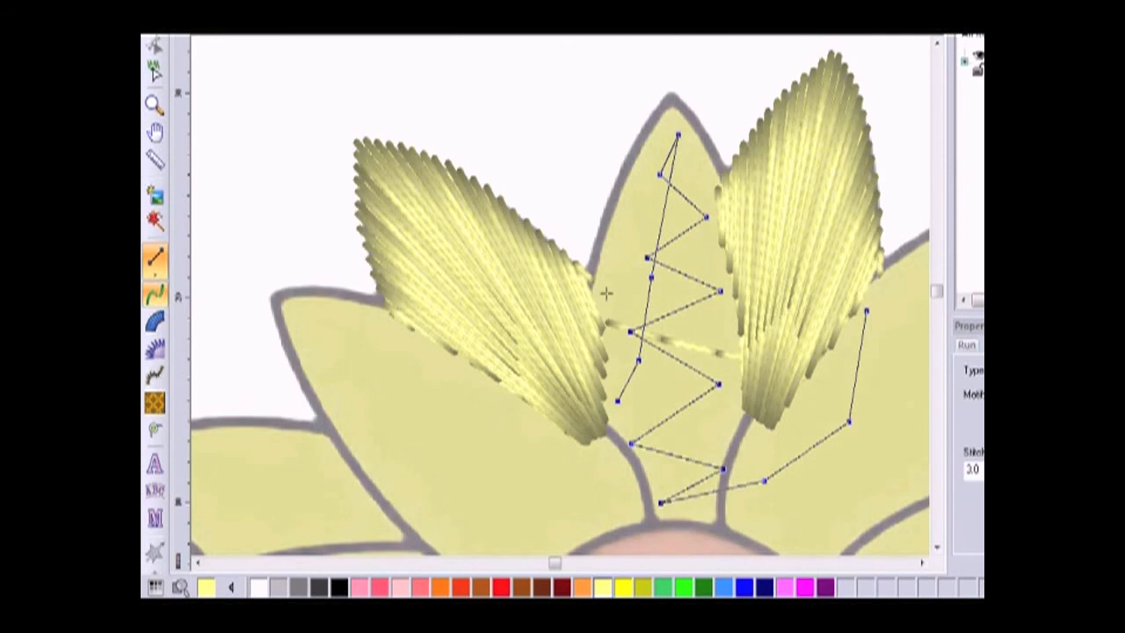
{"action": "key", "text": "Return"}
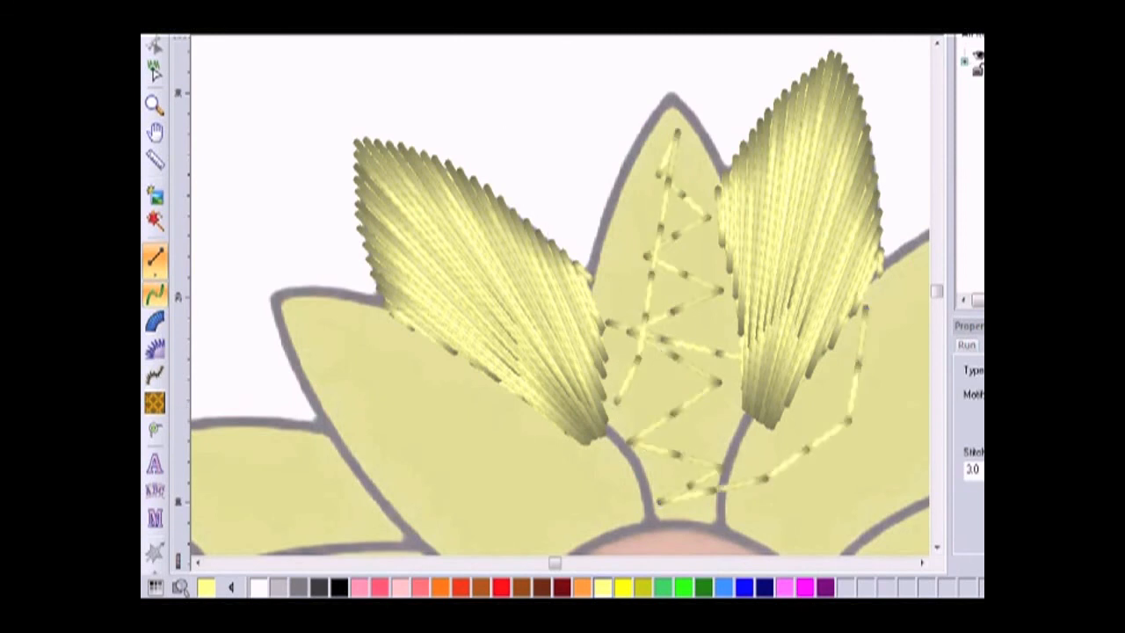
Step: Leave the 3D view and trace the top centre petal as a Satin Path, from its left side over the tip and down to the right base
{"action": "key", "text": "t"}
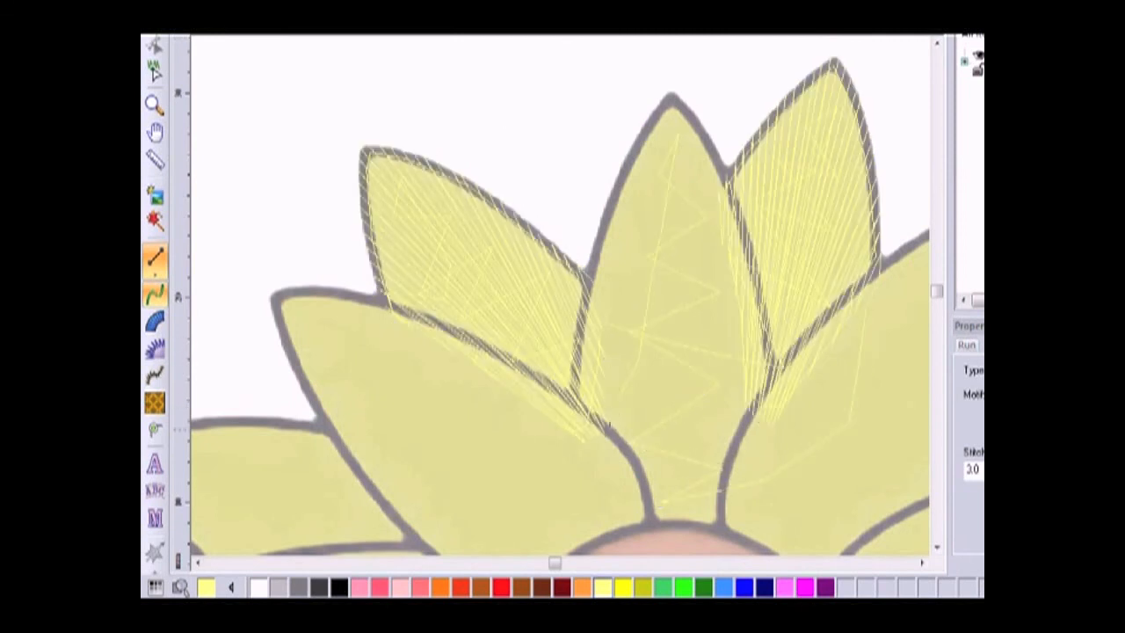
{"action": "left_click", "coordinate": [155, 321]}
{"action": "left_click", "coordinate": [155, 322]}
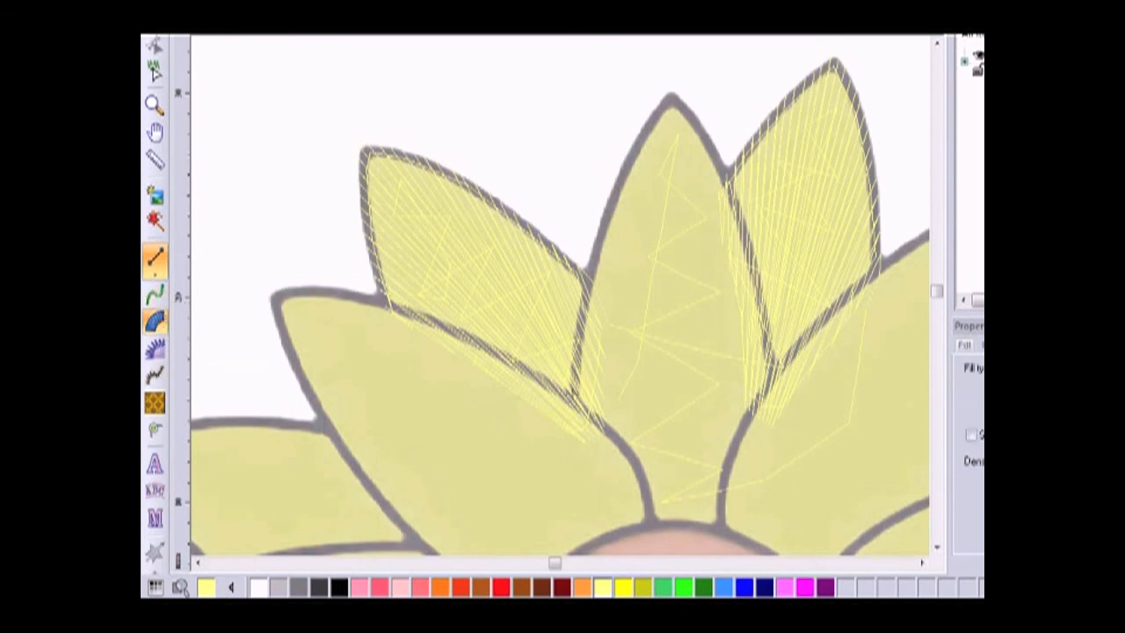
{"action": "left_click", "coordinate": [574, 405]}
{"action": "left_click", "coordinate": [576, 341]}
{"action": "left_click", "coordinate": [591, 258]}
{"action": "left_click", "coordinate": [614, 181]}
{"action": "left_click", "coordinate": [640, 131]}
{"action": "left_click", "coordinate": [699, 120]}
{"action": "left_click", "coordinate": [731, 184]}
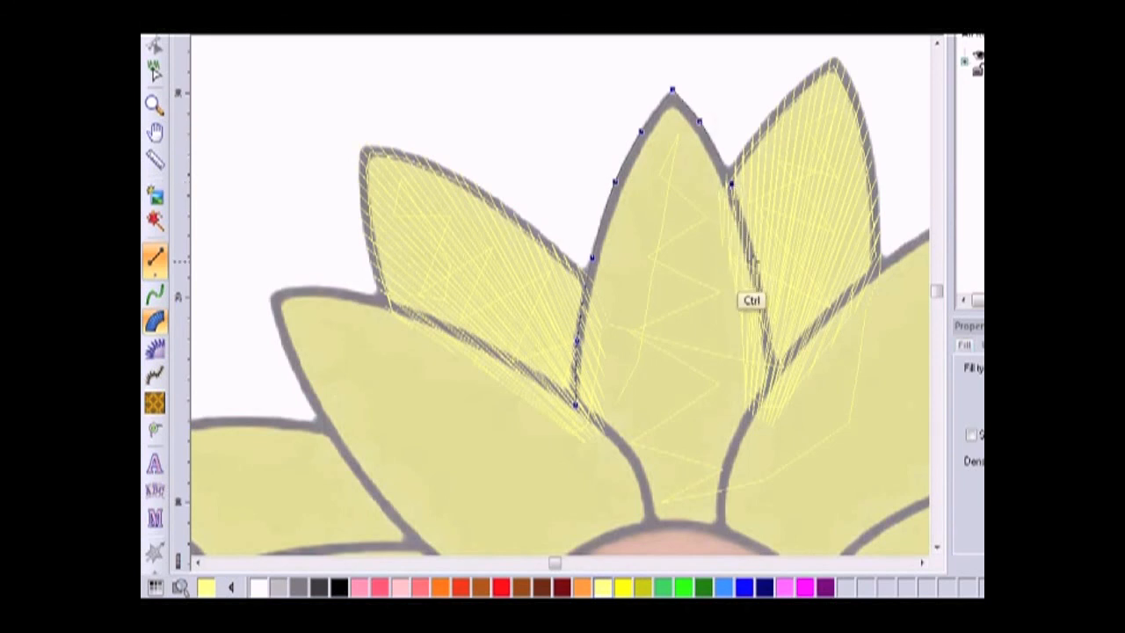
{"action": "left_click", "coordinate": [753, 260]}
{"action": "left_click", "coordinate": [769, 340]}
{"action": "left_click", "coordinate": [778, 380]}
{"action": "left_click", "coordinate": [752, 455]}
{"action": "left_click", "coordinate": [735, 518]}
Step: Continue the top centre petal's outline with a jagged base inside the flower centre and close it at its left side
{"action": "scroll", "coordinate": [684, 487], "scroll_direction": "down", "scroll_amount": 2}
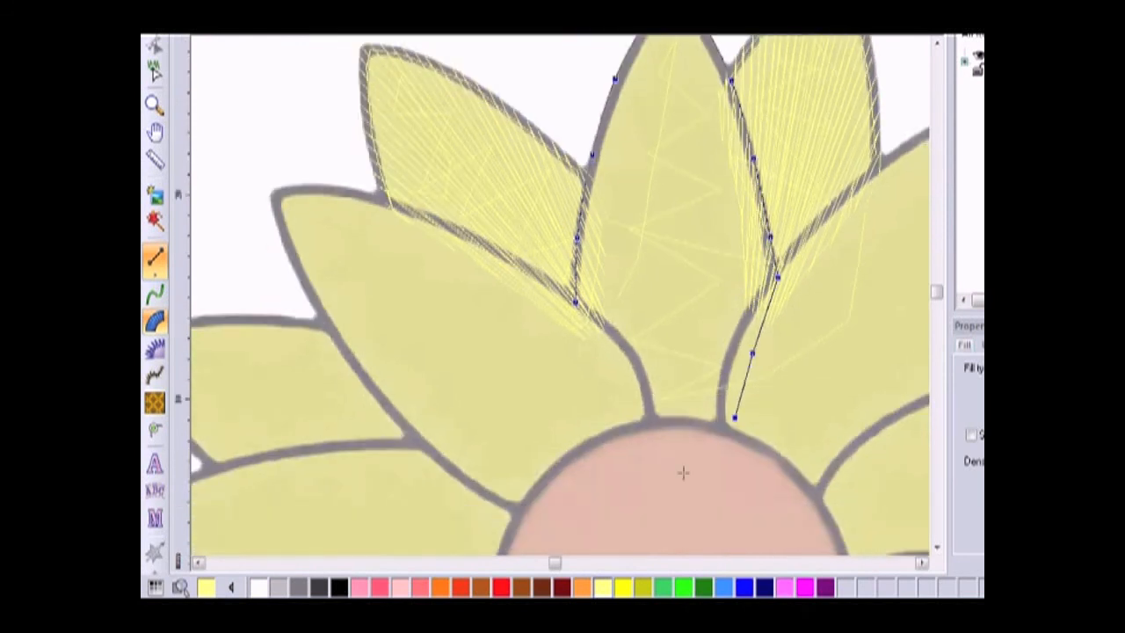
{"action": "left_click", "coordinate": [714, 470]}
{"action": "left_click", "coordinate": [697, 443]}
{"action": "left_click", "coordinate": [688, 476]}
{"action": "left_click", "coordinate": [668, 444]}
{"action": "left_click", "coordinate": [663, 474]}
{"action": "left_click", "coordinate": [642, 426]}
{"action": "left_click", "coordinate": [605, 357]}
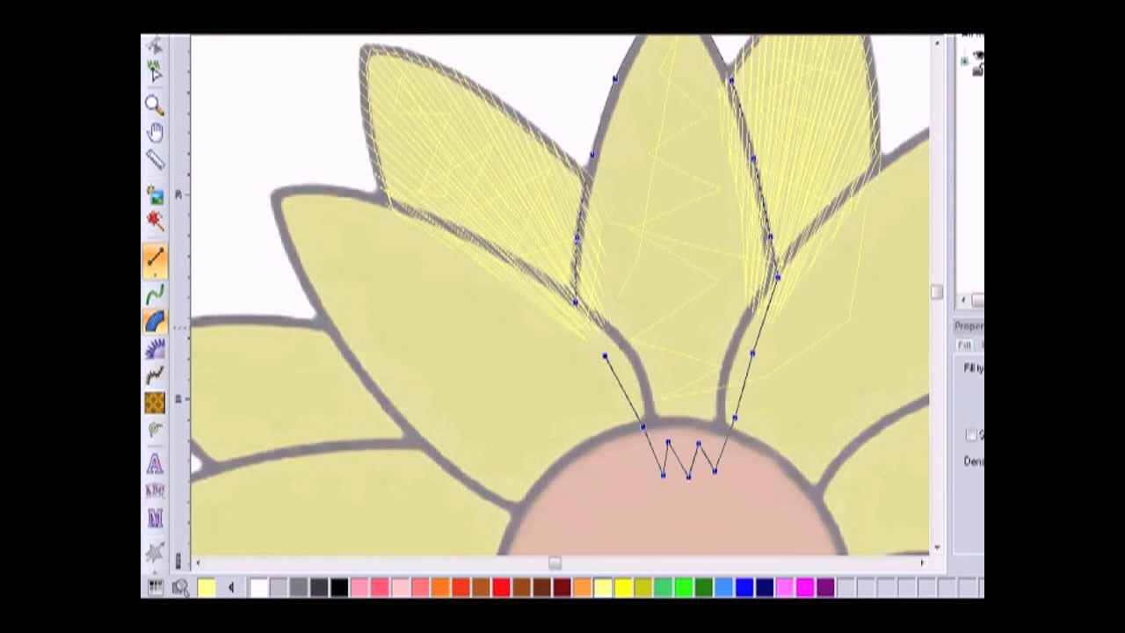
{"action": "left_click", "coordinate": [576, 303]}
Step: Add three lengthwise direction lines to the top centre petal, from its tip and both sides to the jagged base, and generate the satin
{"action": "scroll", "coordinate": [676, 237], "scroll_direction": "up", "scroll_amount": 1}
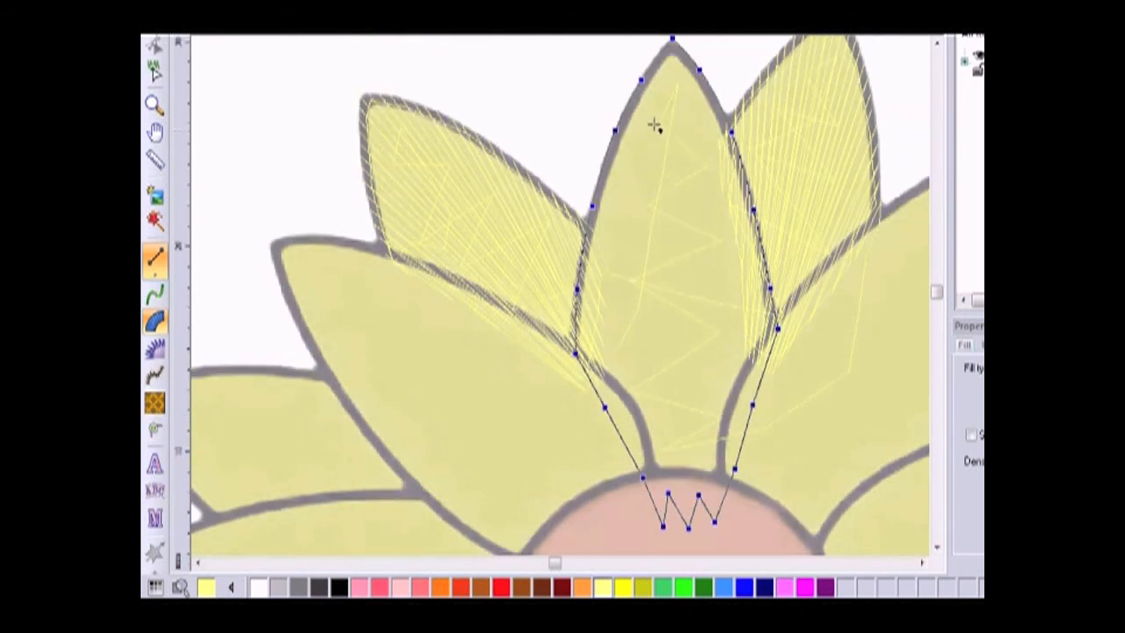
{"action": "left_click", "coordinate": [679, 513]}
{"action": "left_click", "coordinate": [593, 204]}
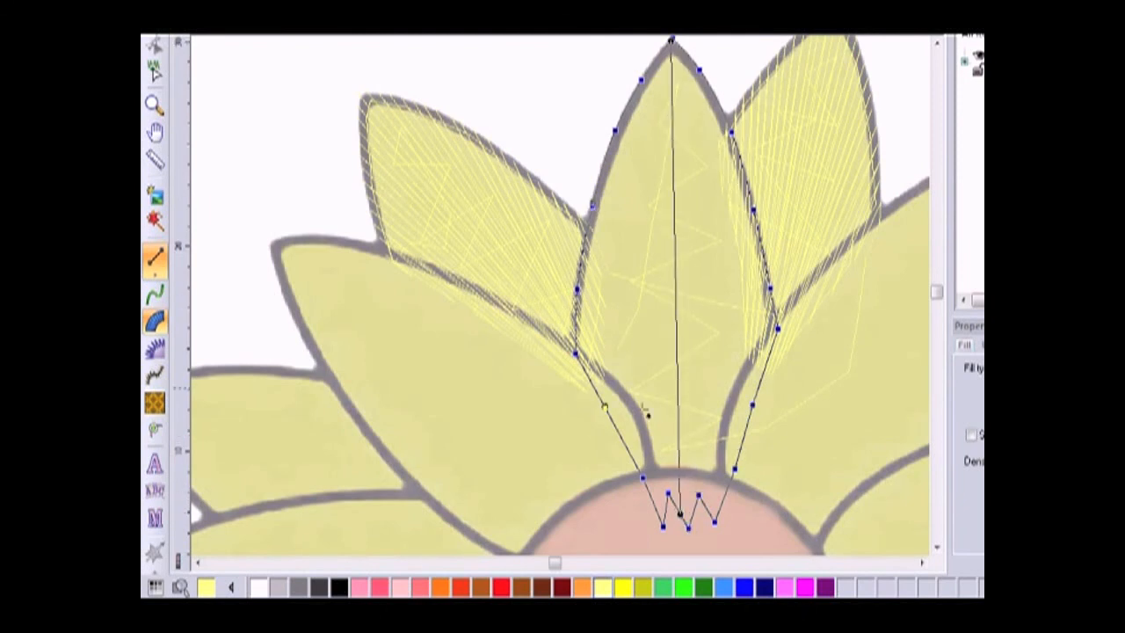
{"action": "left_click", "coordinate": [658, 515]}
{"action": "left_click", "coordinate": [743, 169]}
{"action": "left_click", "coordinate": [707, 511]}
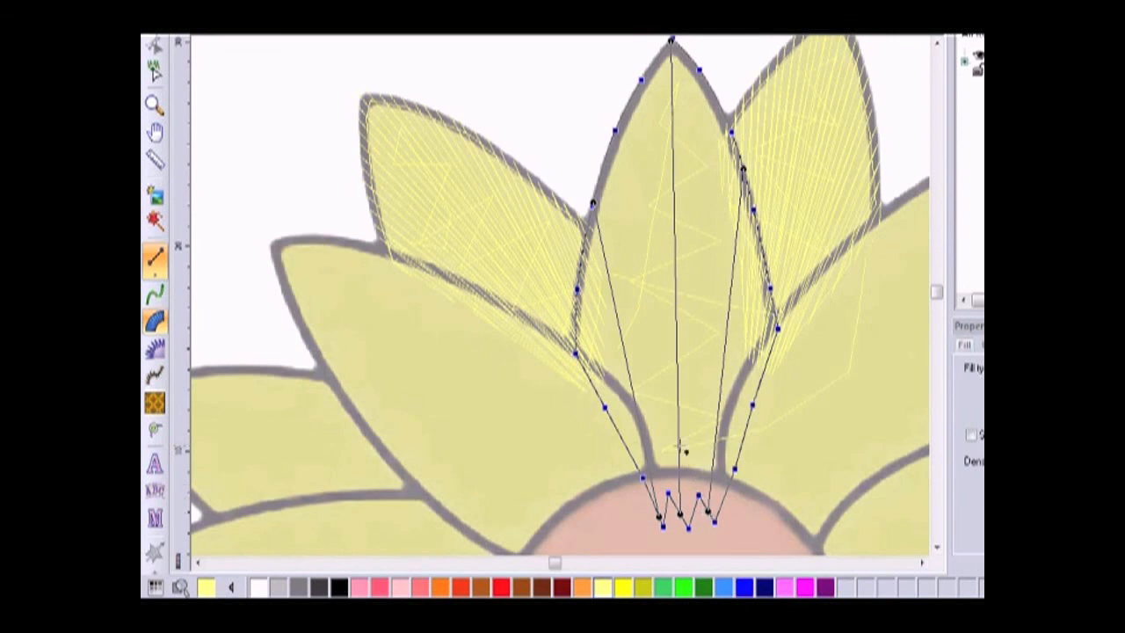
{"action": "left_click", "coordinate": [577, 355]}
{"action": "key", "text": "Return"}
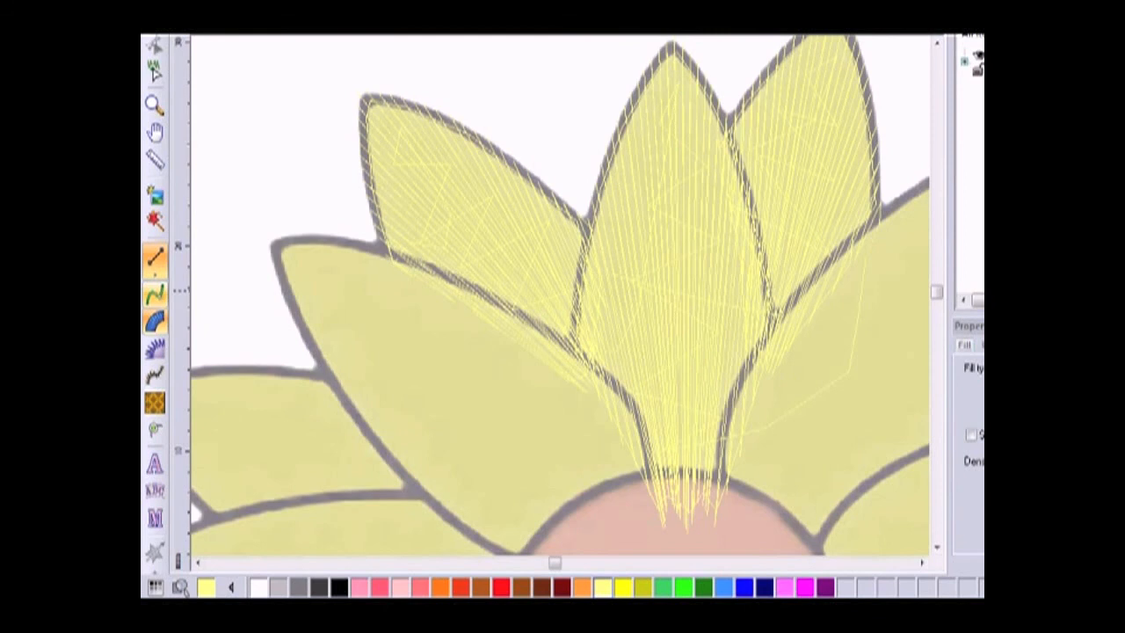
Step: Zigzag a run underlay from the base to the tip of the front petal right of centre, and return down its right side
{"action": "left_click", "coordinate": [155, 294]}
{"action": "key", "text": "Right"}
{"action": "key", "text": "Right"}
{"action": "key", "text": "Right"}
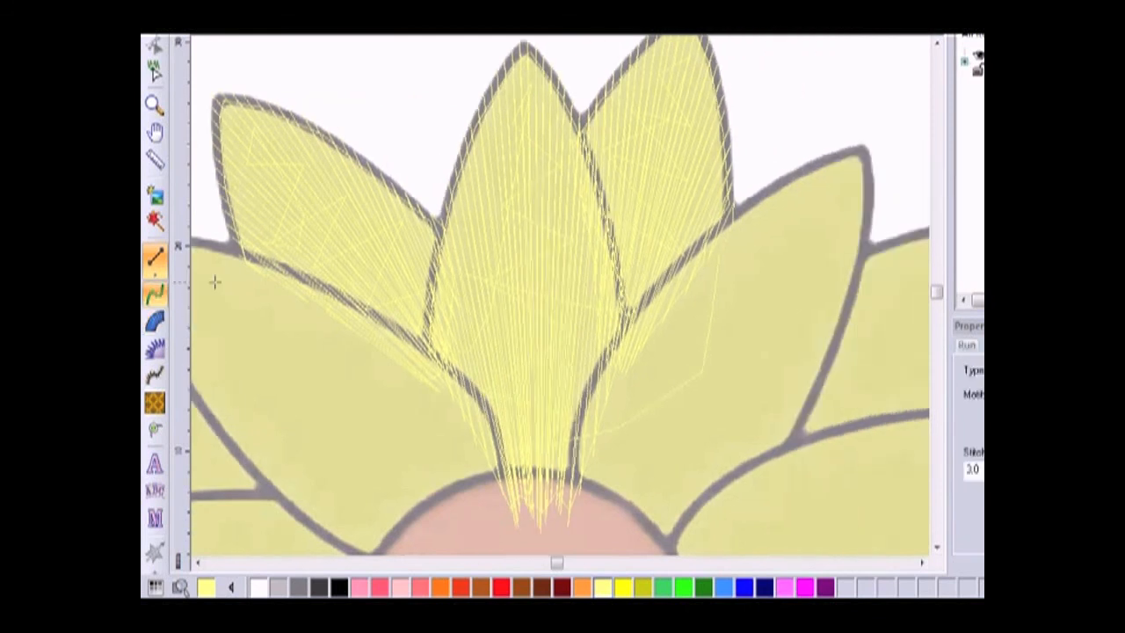
{"action": "left_click", "coordinate": [608, 505]}
{"action": "left_click", "coordinate": [542, 416]}
{"action": "left_click", "coordinate": [658, 457]}
{"action": "left_click", "coordinate": [575, 350]}
{"action": "left_click", "coordinate": [686, 391]}
{"action": "left_click", "coordinate": [638, 293]}
{"action": "left_click", "coordinate": [727, 342]}
{"action": "left_click", "coordinate": [672, 250]}
{"action": "left_click", "coordinate": [741, 278]}
{"action": "left_click", "coordinate": [721, 213]}
{"action": "left_click", "coordinate": [768, 199]}
{"action": "left_click", "coordinate": [711, 287]}
{"action": "left_click", "coordinate": [703, 425]}
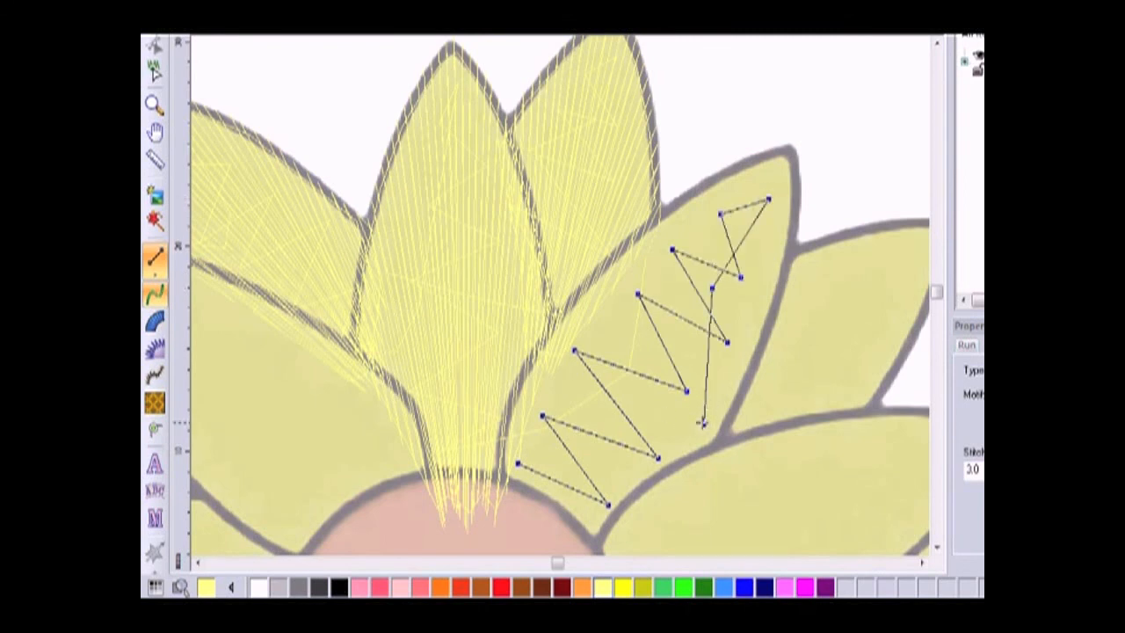
{"action": "key", "text": "Return"}
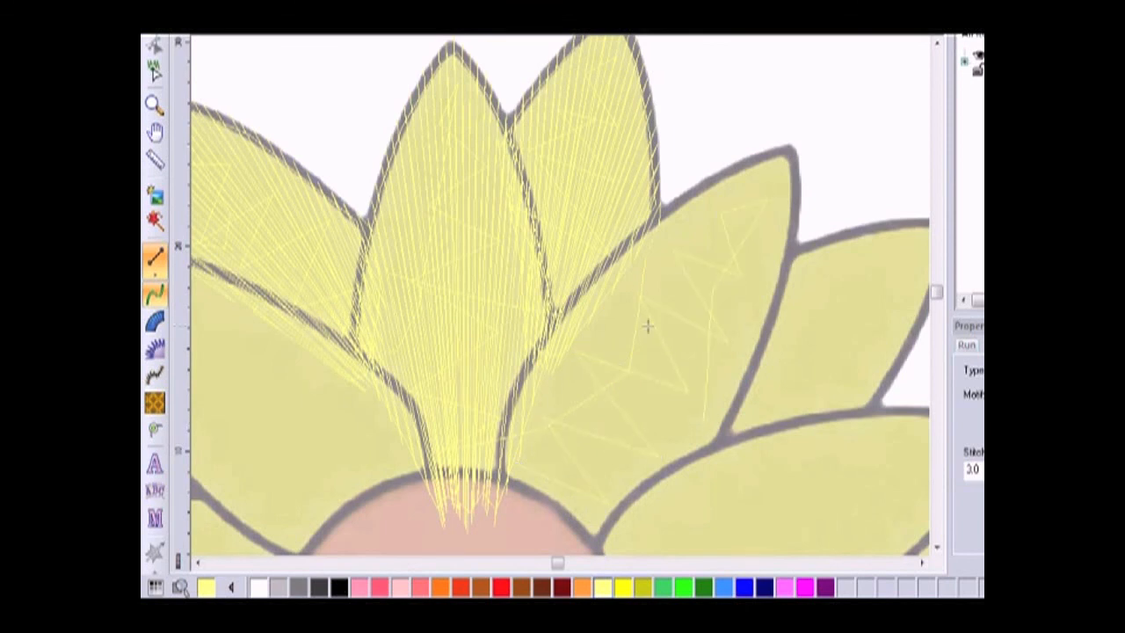
Step: Trace the right front petal as a Satin Path, from its lower right side over the tip and down its left side to the flower centre
{"action": "left_click", "coordinate": [155, 321]}
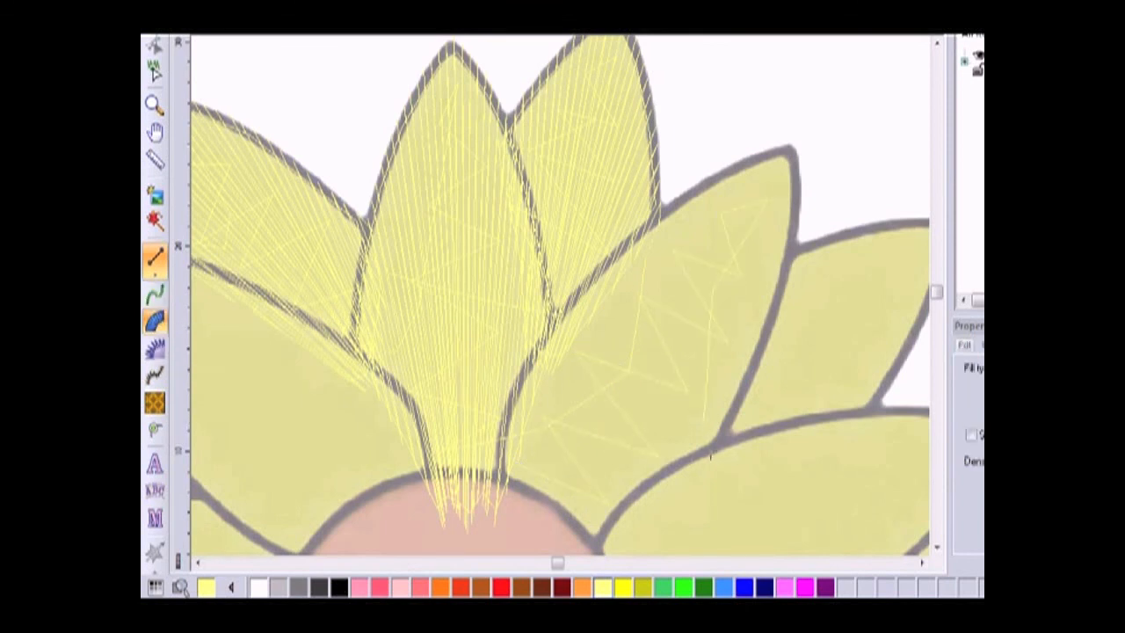
{"action": "left_click", "coordinate": [708, 456]}
{"action": "left_click", "coordinate": [740, 406]}
{"action": "left_click", "coordinate": [766, 339]}
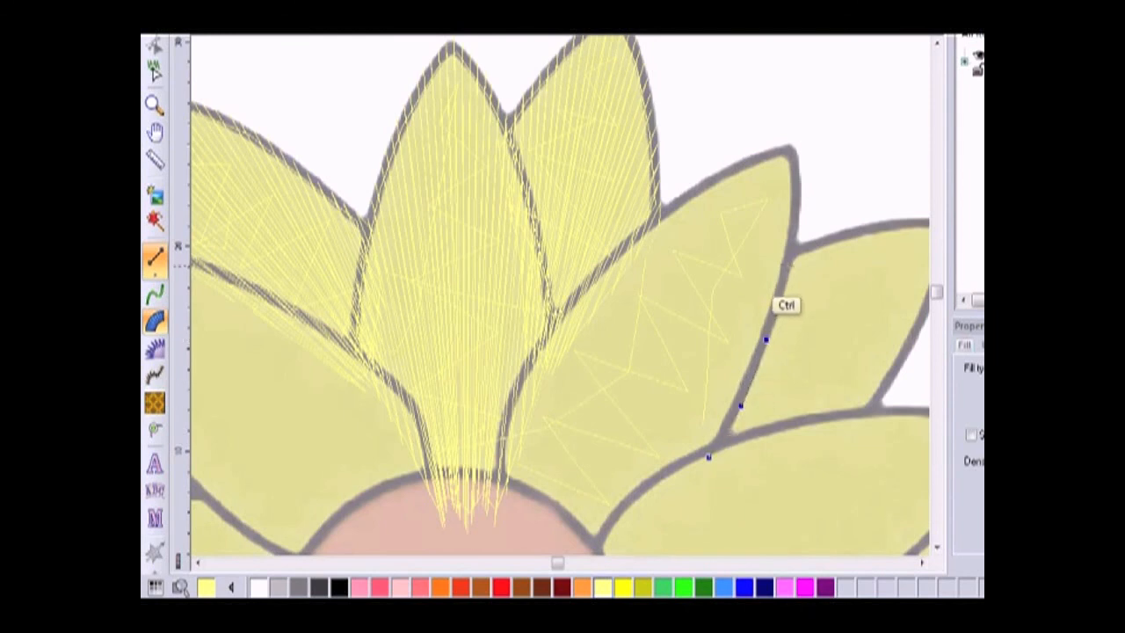
{"action": "left_click", "coordinate": [787, 266]}
{"action": "left_click", "coordinate": [796, 217]}
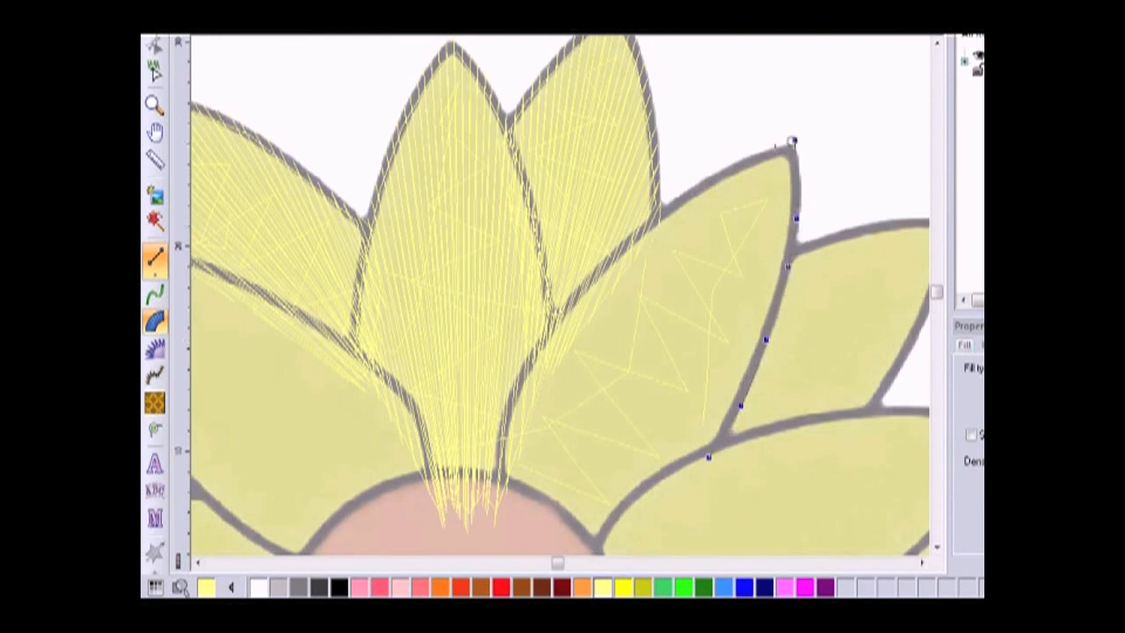
{"action": "left_click", "coordinate": [741, 159]}
{"action": "left_click", "coordinate": [669, 202]}
{"action": "left_click", "coordinate": [602, 258]}
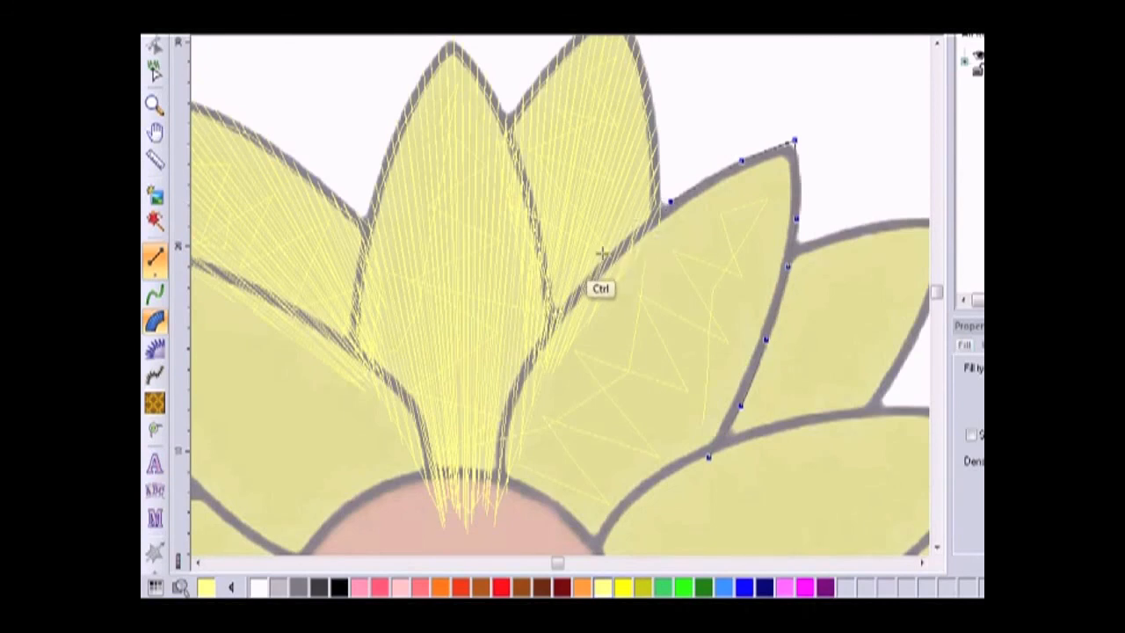
{"action": "left_click", "coordinate": [555, 313]}
{"action": "left_click", "coordinate": [527, 360]}
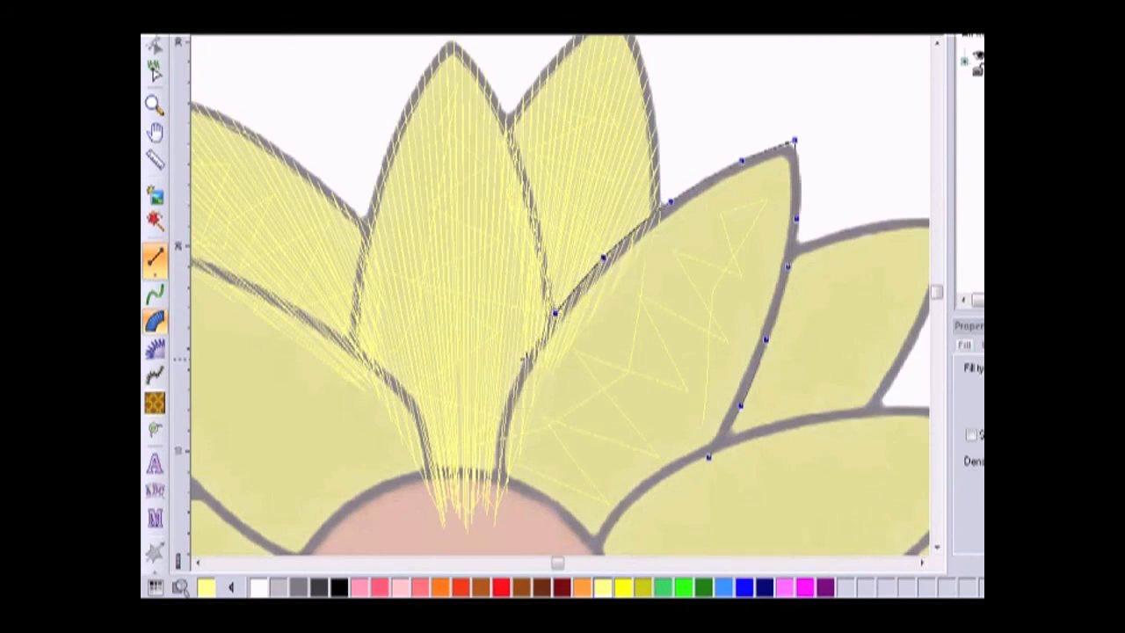
{"action": "left_click", "coordinate": [501, 455]}
Step: Continue the right front petal's outline with a jagged base inside the flower centre and close it at its lower right side
{"action": "left_click", "coordinate": [493, 519]}
{"action": "left_click", "coordinate": [521, 510]}
{"action": "left_click", "coordinate": [516, 543]}
{"action": "left_click", "coordinate": [543, 525]}
{"action": "left_click", "coordinate": [541, 547]}
{"action": "scroll", "coordinate": [545, 524], "scroll_direction": "down", "scroll_amount": 3}
{"action": "left_click", "coordinate": [565, 440]}
{"action": "left_click", "coordinate": [604, 429]}
{"action": "left_click", "coordinate": [664, 387]}
{"action": "left_click", "coordinate": [708, 354]}
Step: Add three lengthwise direction lines to the right front petal, from its tip and both sides to the jagged base, and generate the satin
{"action": "left_click_drag", "start_coordinate": [794, 41], "coordinate": [565, 452]}
{"action": "left_click_drag", "start_coordinate": [626, 133], "coordinate": [507, 413]}
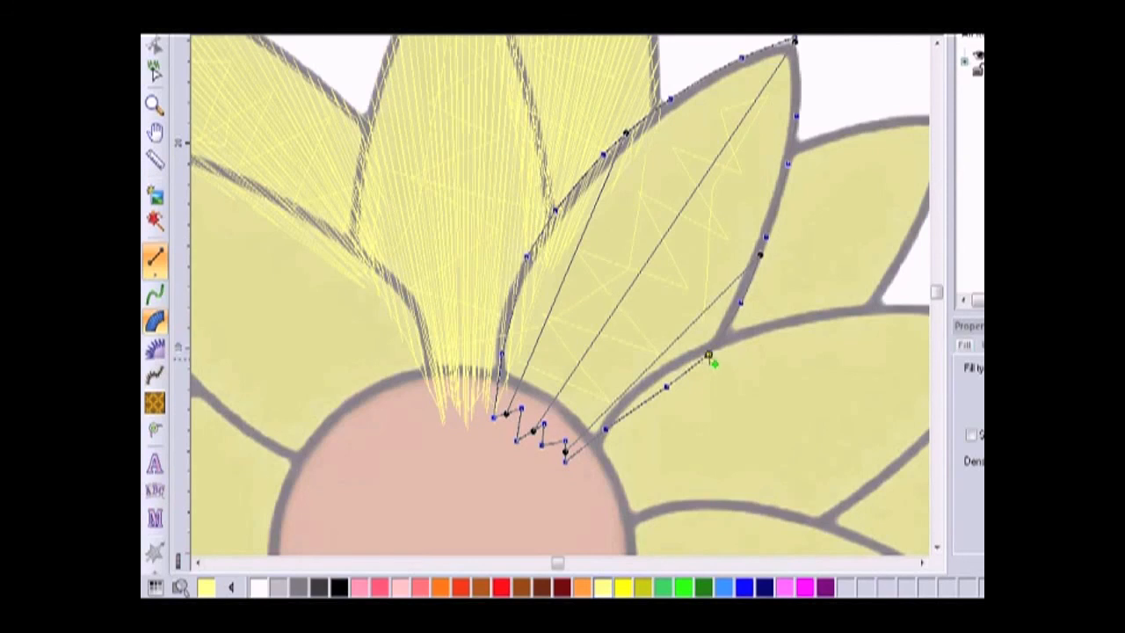
{"action": "left_click", "coordinate": [708, 354]}
{"action": "left_click", "coordinate": [496, 419]}
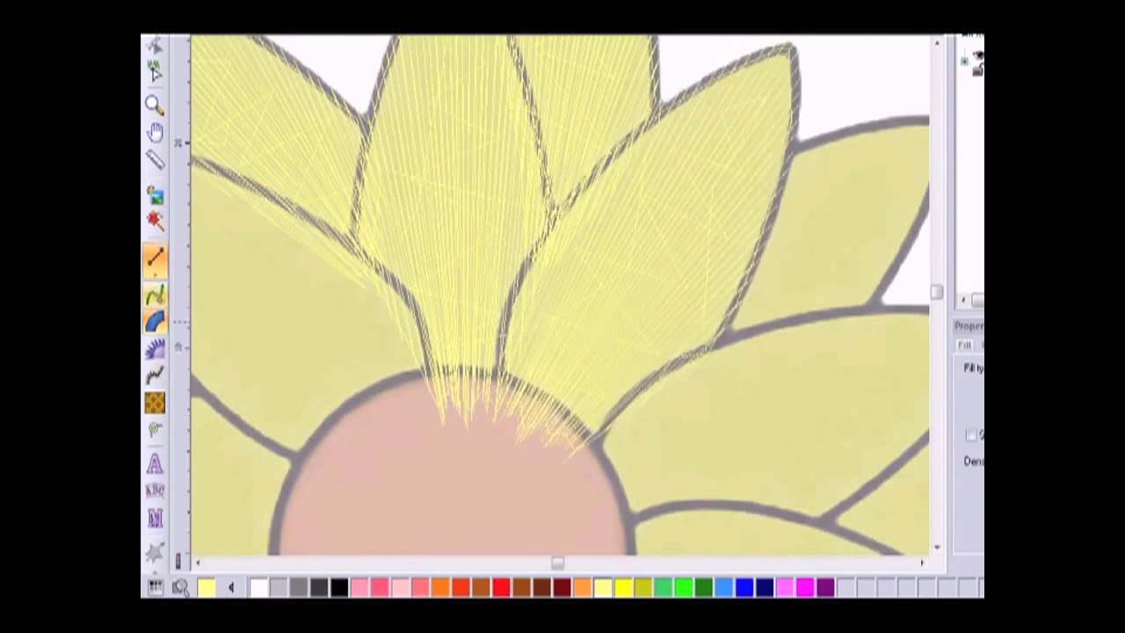
Step: Run from the top centre petal's base to the left front petal, zigzag an underlay up to its tip and return down its left side
{"action": "left_click", "coordinate": [157, 296]}
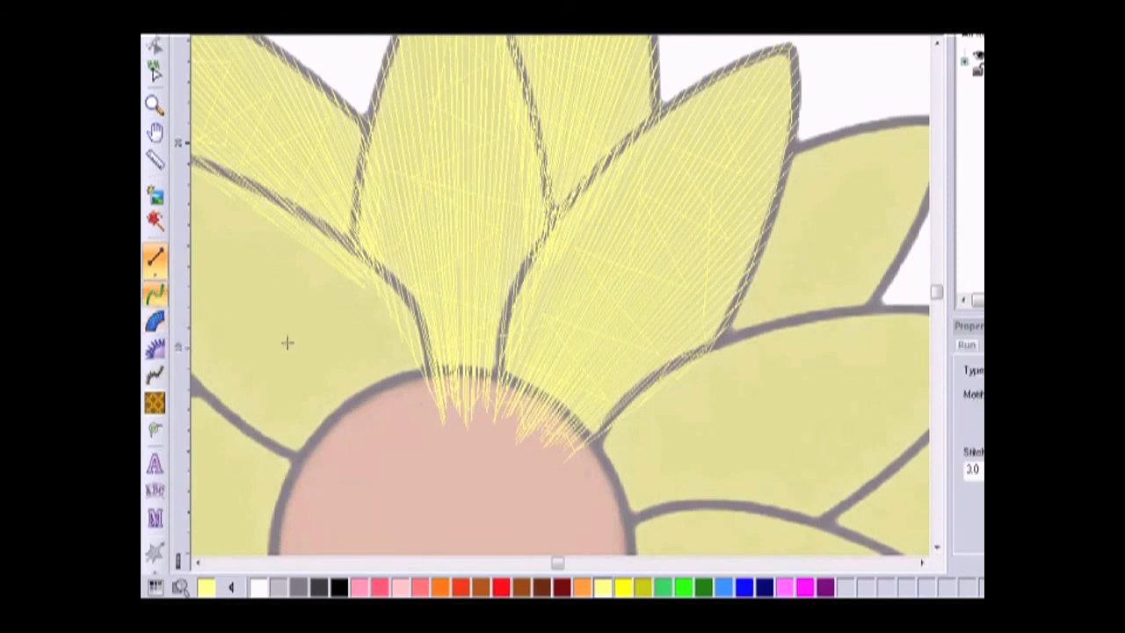
{"action": "left_click", "coordinate": [427, 400]}
{"action": "left_click", "coordinate": [305, 437]}
{"action": "left_click", "coordinate": [376, 317]}
{"action": "scroll", "coordinate": [303, 338], "scroll_direction": "left", "scroll_amount": 5}
{"action": "left_click", "coordinate": [482, 391]}
{"action": "left_click", "coordinate": [543, 297]}
{"action": "left_click", "coordinate": [434, 348]}
{"action": "left_click", "coordinate": [482, 239]}
{"action": "left_click", "coordinate": [388, 299]}
{"action": "left_click", "coordinate": [412, 198]}
{"action": "left_click", "coordinate": [353, 248]}
{"action": "left_click", "coordinate": [331, 171]}
{"action": "left_click", "coordinate": [348, 227]}
{"action": "left_click", "coordinate": [447, 291]}
{"action": "left_click", "coordinate": [456, 375]}
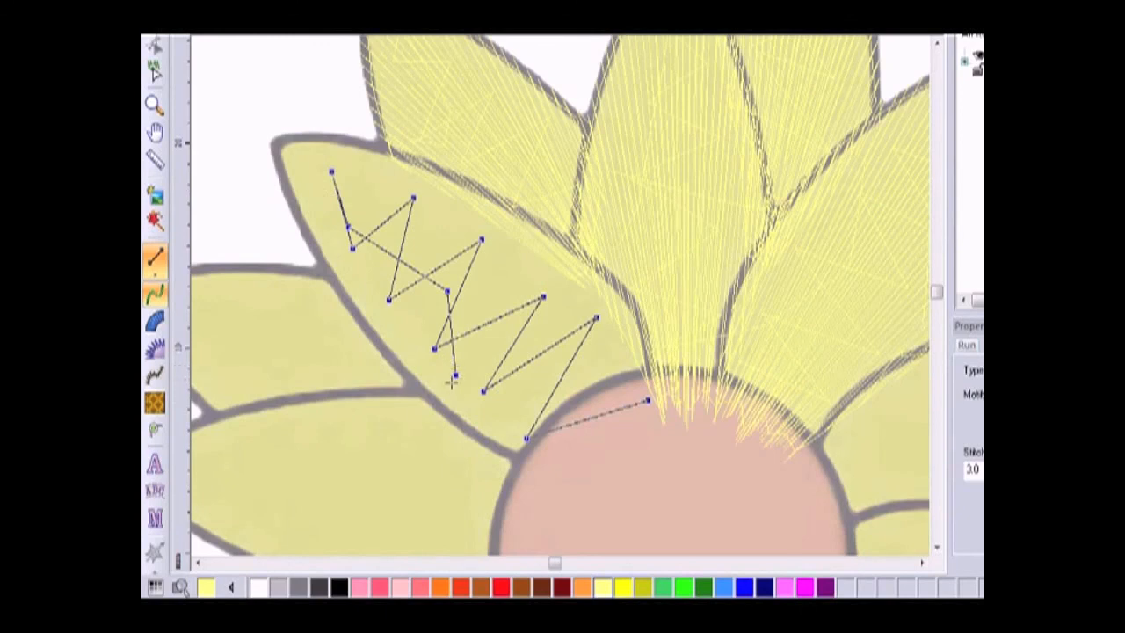
{"action": "key", "text": "Return"}
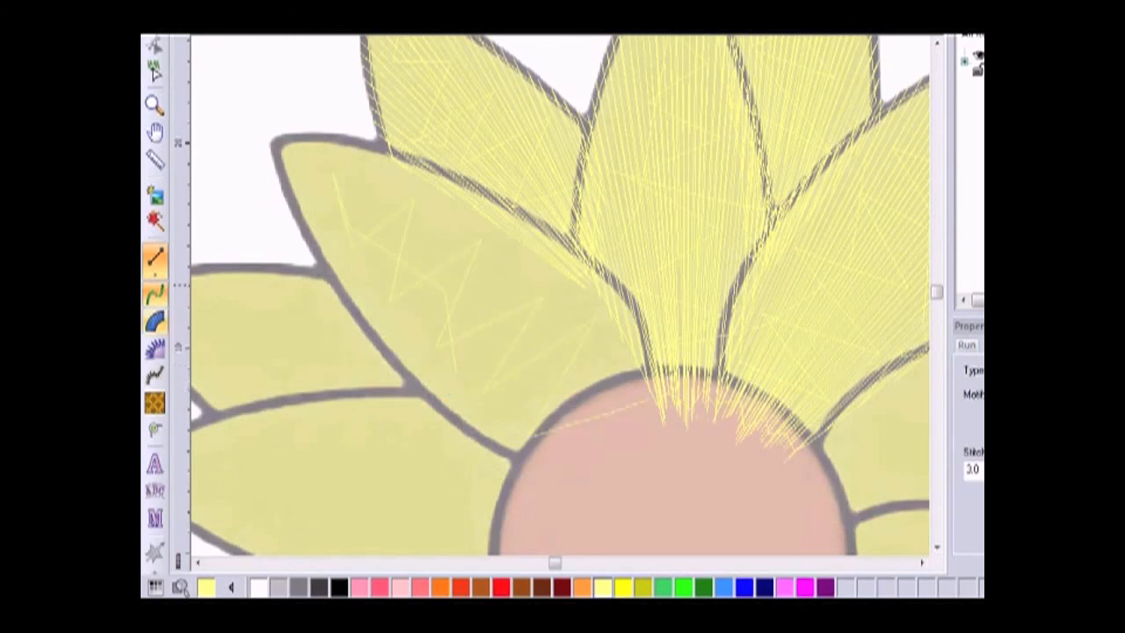
Step: Trace the left front petal as a Satin Path, from its lower left side around the tip and along its right side to the flower centre
{"action": "left_click", "coordinate": [155, 321]}
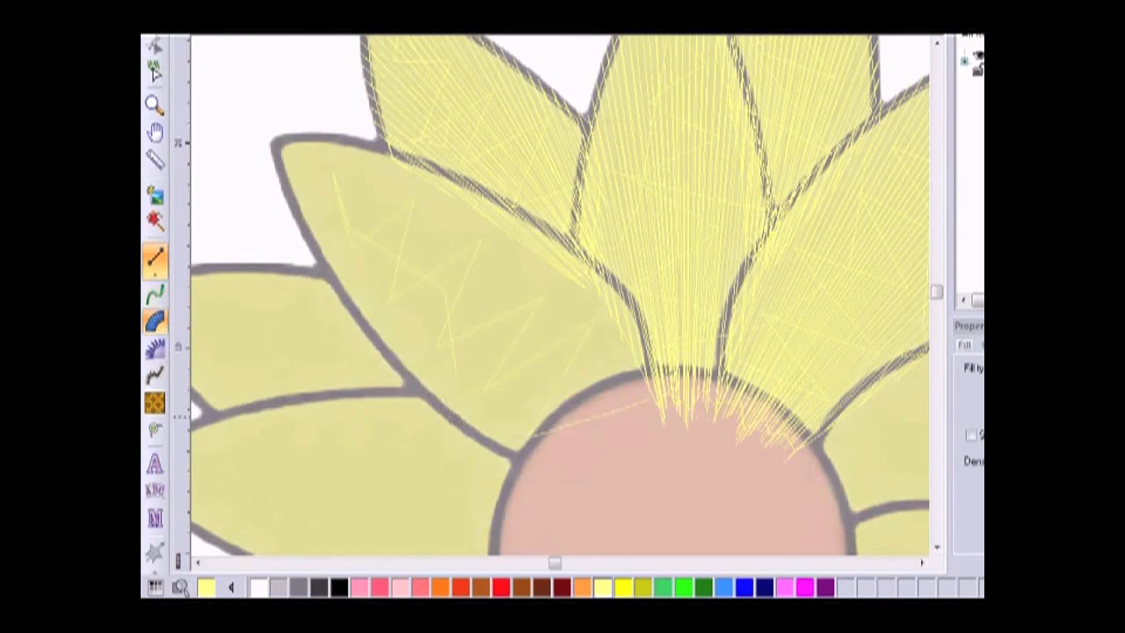
{"action": "left_click", "coordinate": [446, 413]}
{"action": "left_click", "coordinate": [397, 370], "text": "ctrl"}
{"action": "left_click", "coordinate": [347, 310], "text": "ctrl"}
{"action": "left_click", "coordinate": [299, 232], "text": "ctrl"}
{"action": "left_click", "coordinate": [282, 195], "text": "ctrl"}
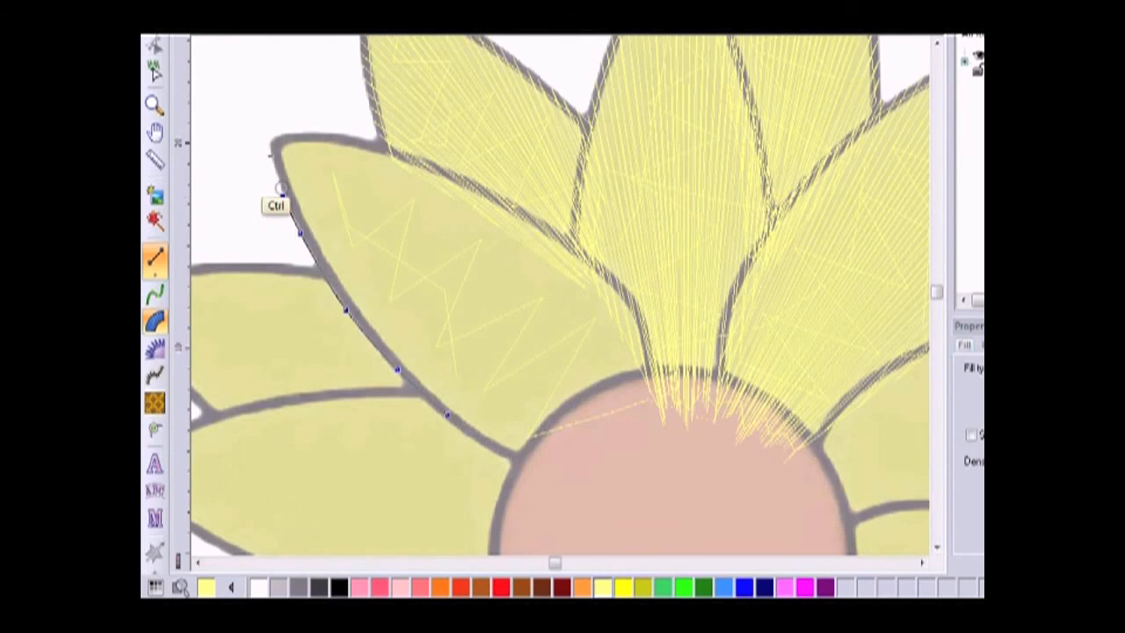
{"action": "left_click", "coordinate": [265, 140]}
{"action": "left_click", "coordinate": [382, 145], "text": "ctrl"}
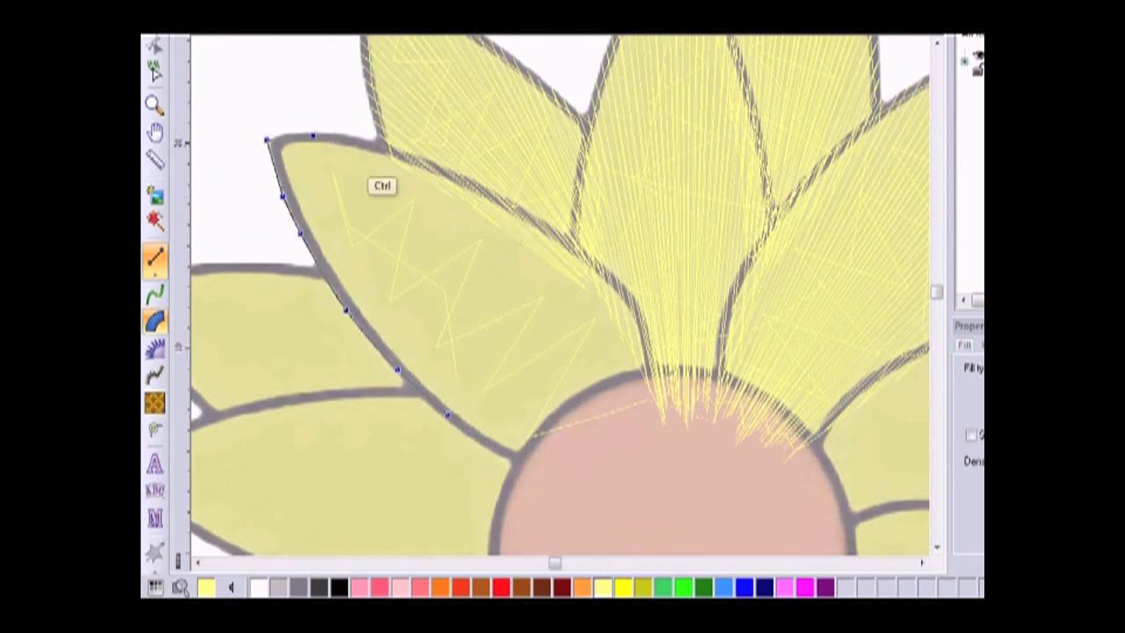
{"action": "left_click", "coordinate": [464, 181], "text": "ctrl"}
{"action": "left_click", "coordinate": [535, 219], "text": "ctrl"}
{"action": "left_click", "coordinate": [593, 260], "text": "ctrl"}
{"action": "left_click", "coordinate": [615, 281]}
{"action": "left_click", "coordinate": [651, 377]}
Step: Continue the left front petal's outline with a jagged base inside the flower centre, ending near its left side
{"action": "left_click", "coordinate": [661, 424]}
{"action": "left_click", "coordinate": [618, 399]}
{"action": "left_click", "coordinate": [622, 421]}
{"action": "left_click", "coordinate": [577, 410]}
{"action": "left_click", "coordinate": [596, 449]}
{"action": "left_click", "coordinate": [556, 432]}
{"action": "left_click", "coordinate": [573, 471]}
{"action": "left_click", "coordinate": [539, 458]}
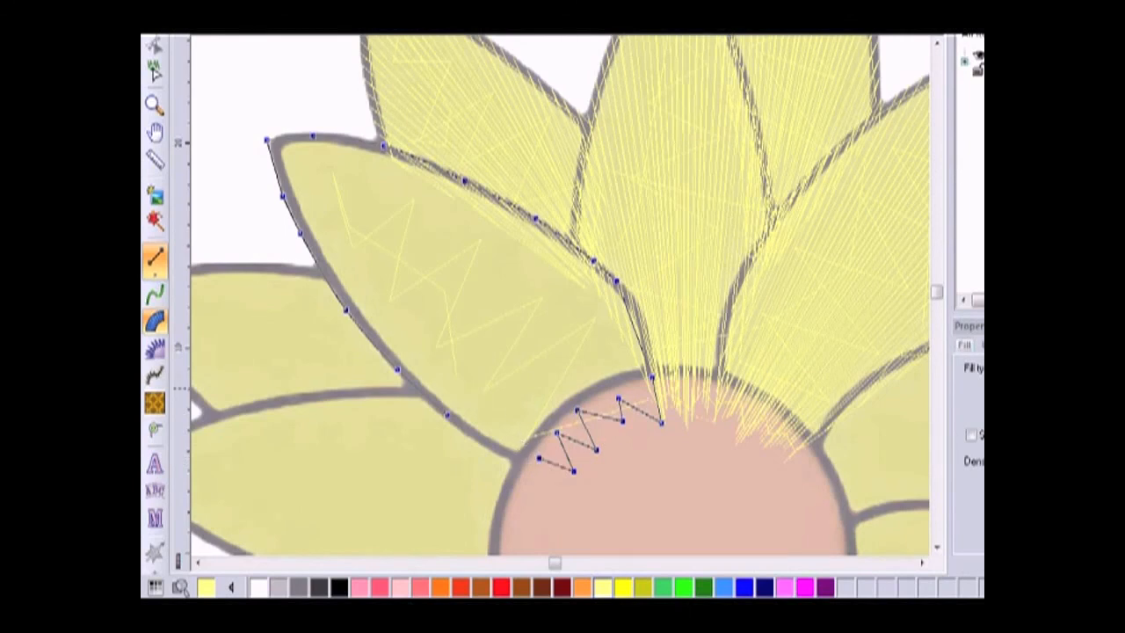
Step: Add three lengthwise direction lines to the left front petal, from its tip and both sides to the jagged base, and generate the satin
{"action": "left_click", "coordinate": [155, 430]}
{"action": "left_click_drag", "start_coordinate": [268, 139], "coordinate": [607, 416]}
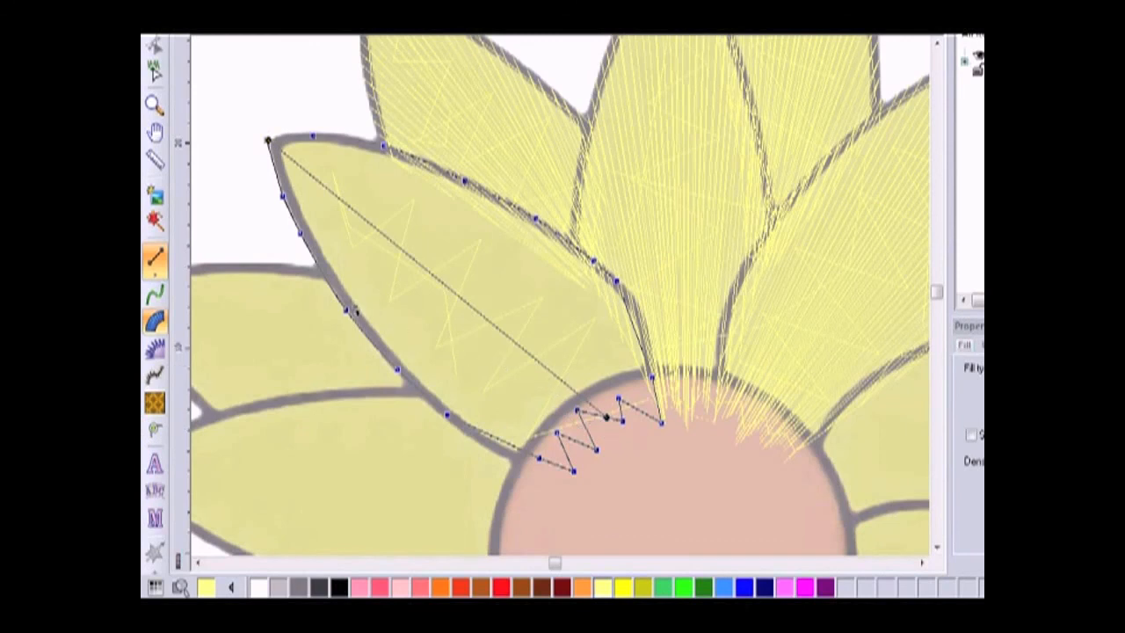
{"action": "left_click_drag", "start_coordinate": [358, 328], "coordinate": [576, 439]}
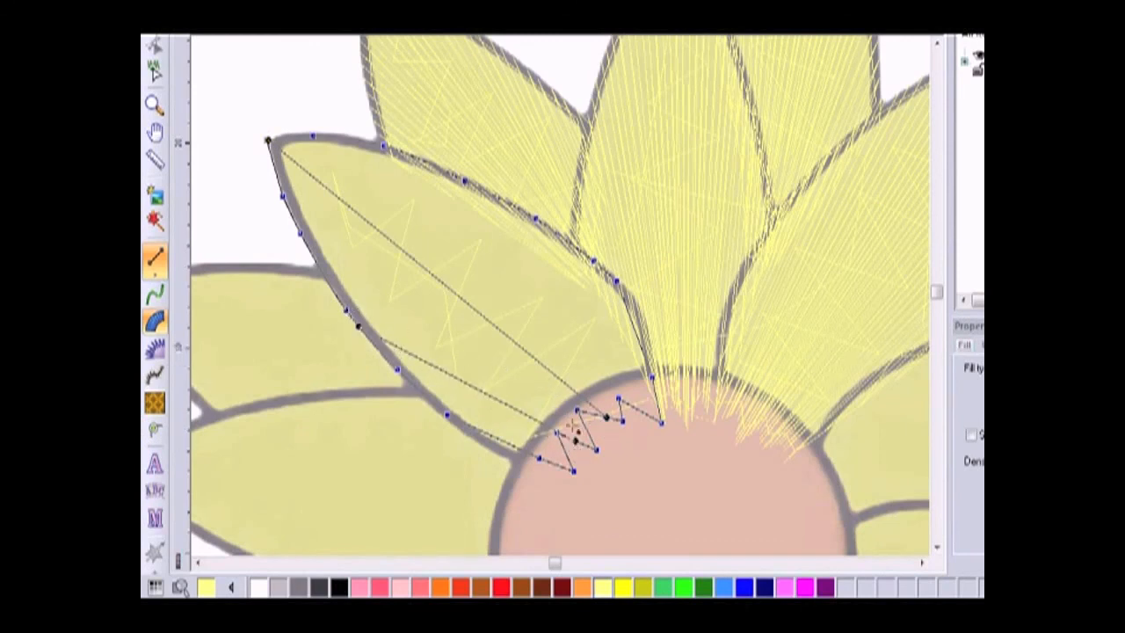
{"action": "left_click_drag", "start_coordinate": [444, 168], "coordinate": [626, 403]}
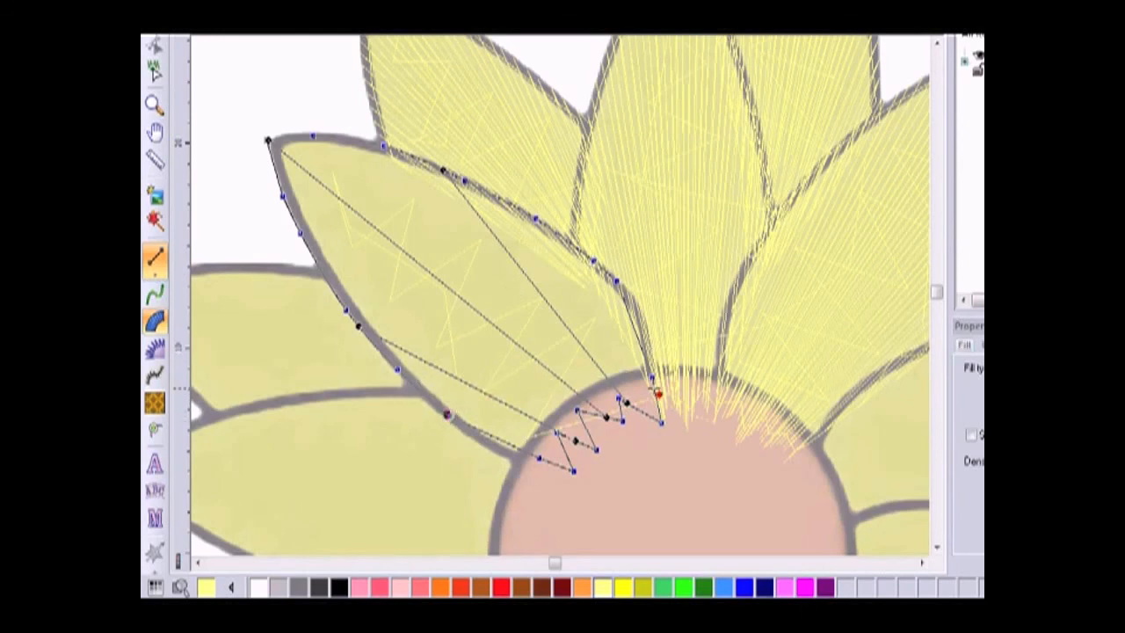
{"action": "left_click", "coordinate": [657, 386]}
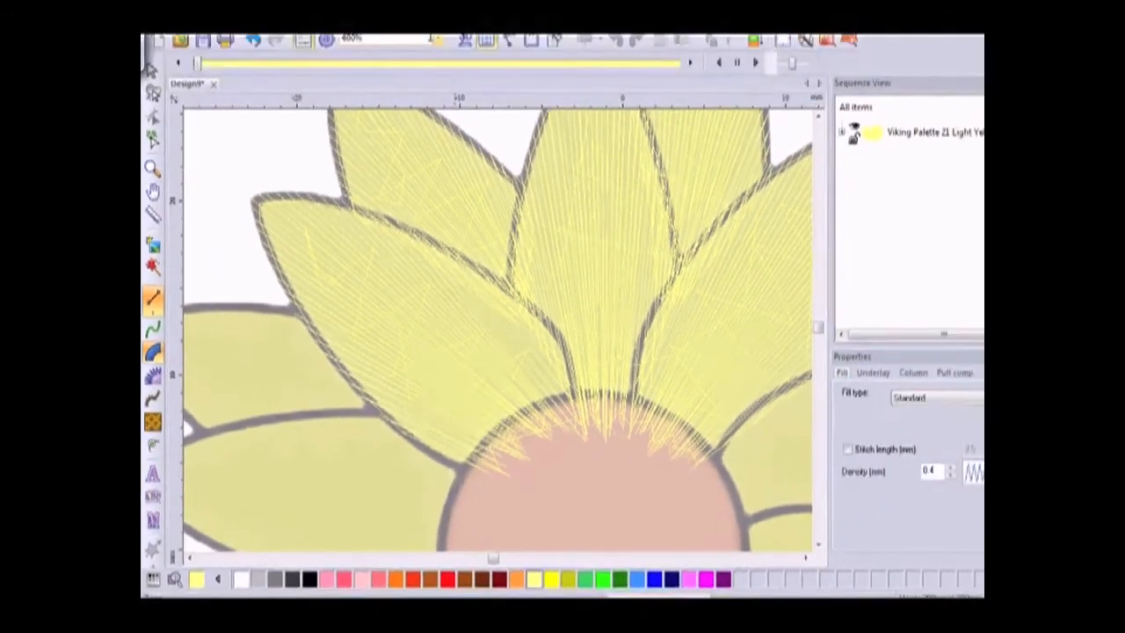
Step: Zoom out to the whole flower and show the stitched petals in the 3D view
{"action": "left_click", "coordinate": [413, 78]}
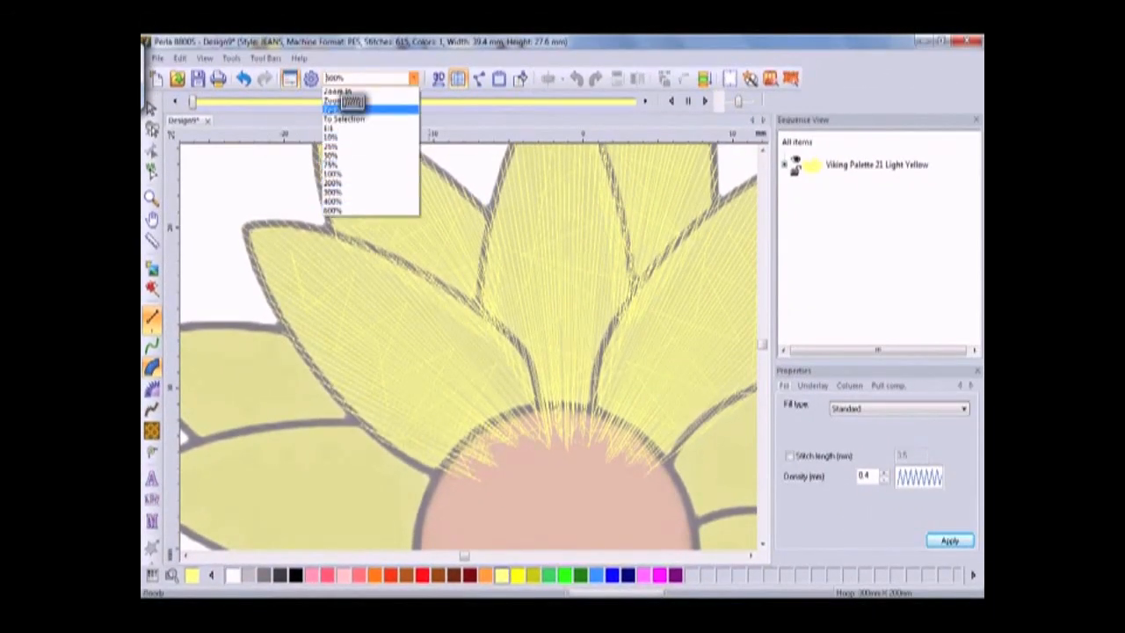
{"action": "left_click", "coordinate": [348, 106]}
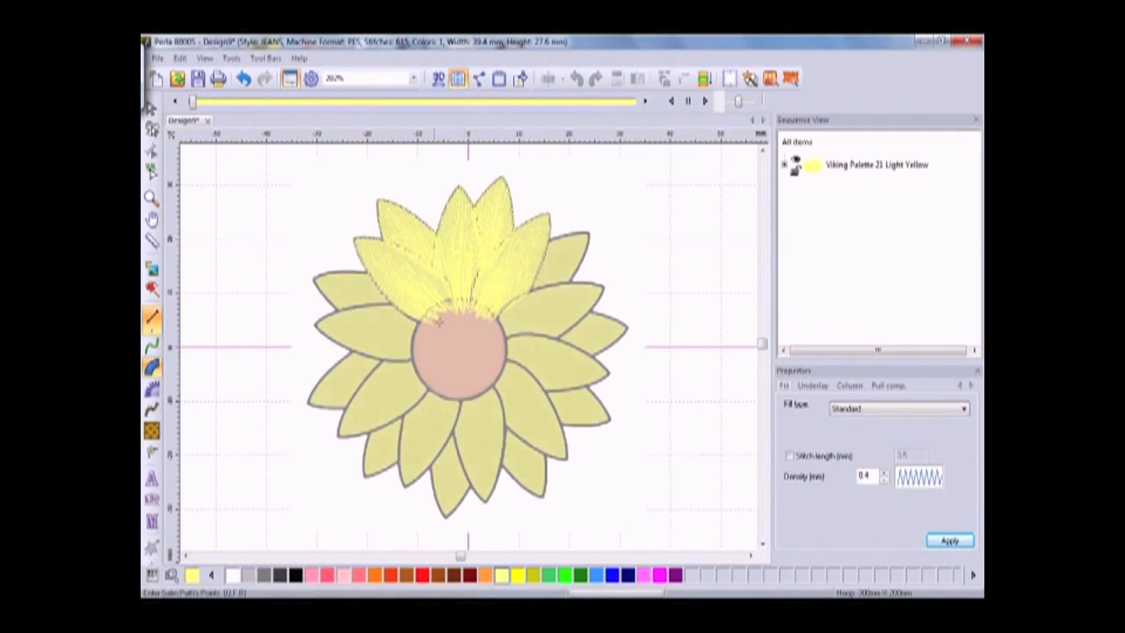
{"action": "left_click", "coordinate": [438, 79]}
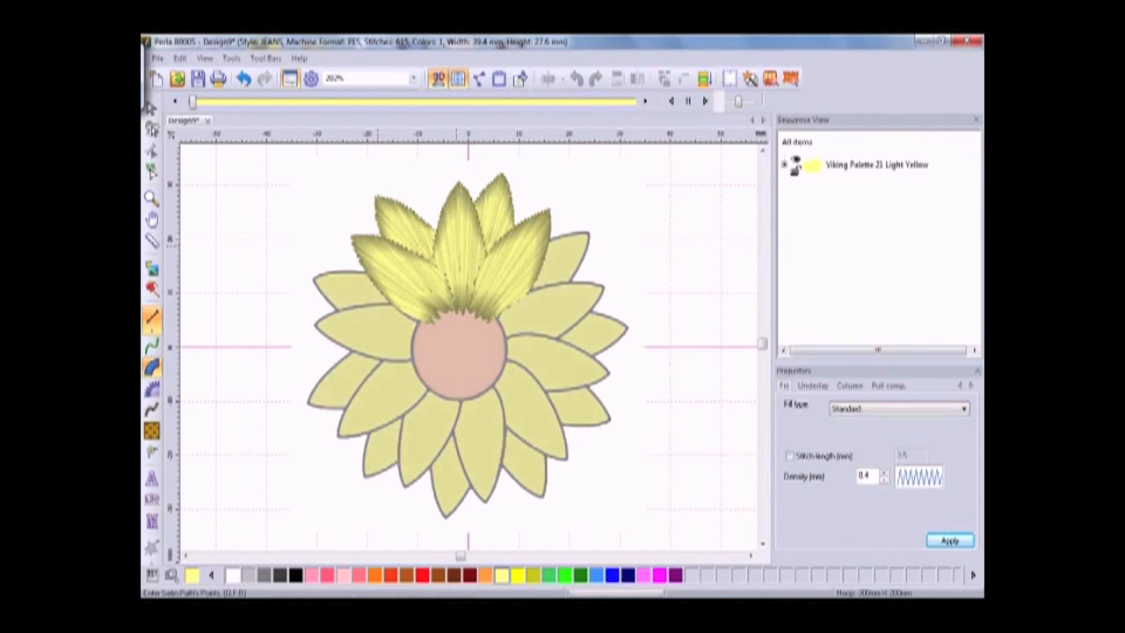
Step: Apply the Random fill pattern to all Light Yellow petals and set their density to 0.5 mm
{"action": "left_click", "coordinate": [834, 166]}
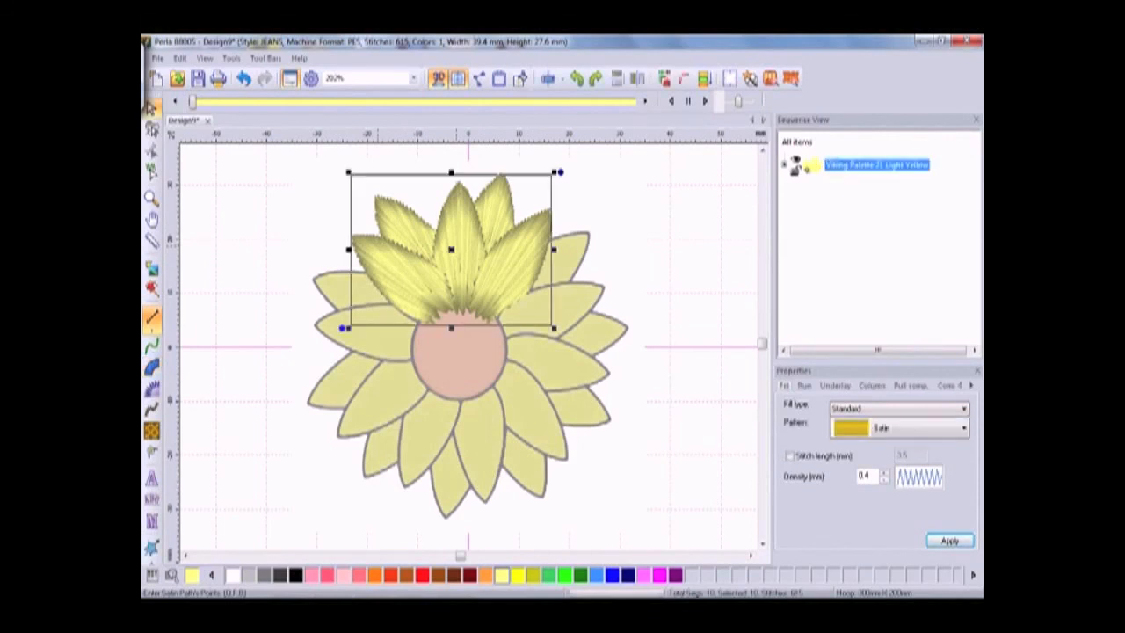
{"action": "left_click", "coordinate": [964, 427]}
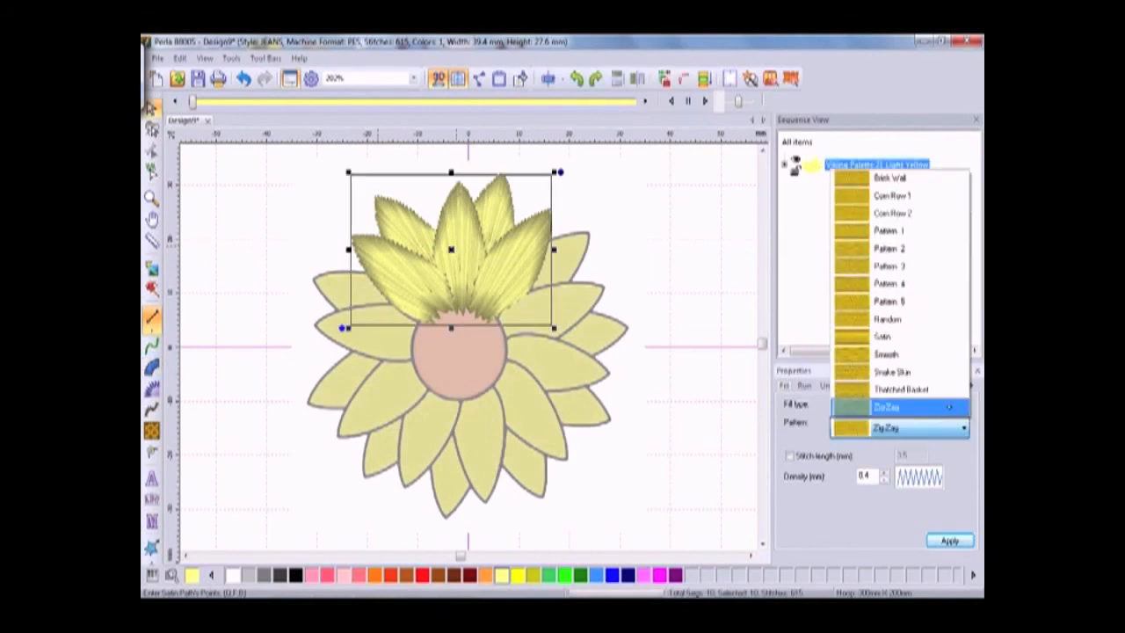
{"action": "left_click", "coordinate": [834, 336]}
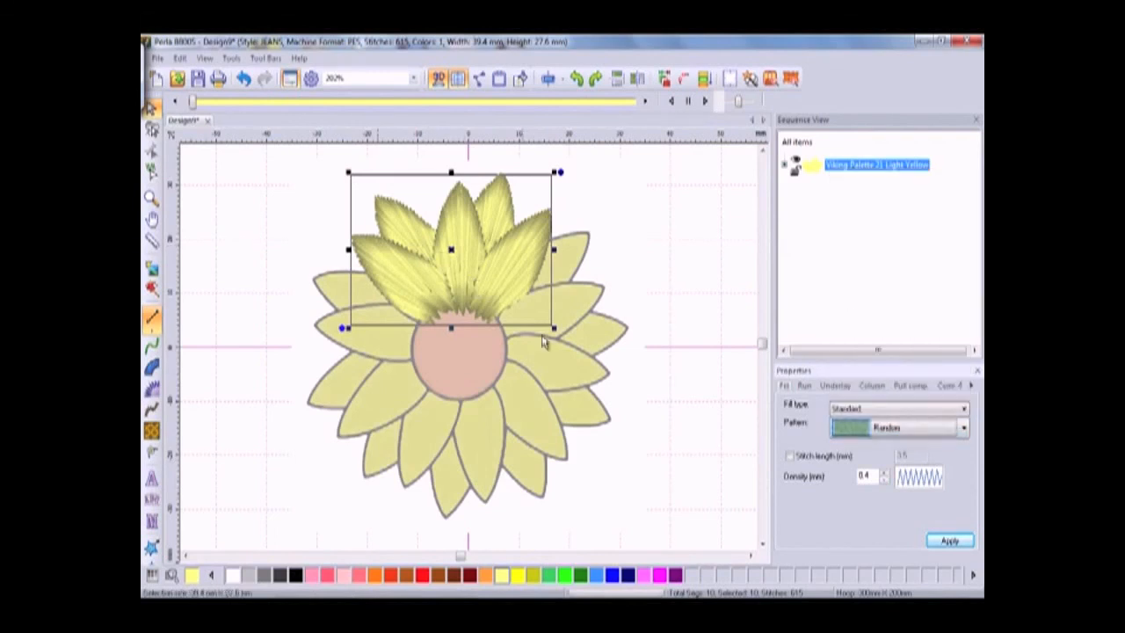
{"action": "left_click", "coordinate": [938, 536]}
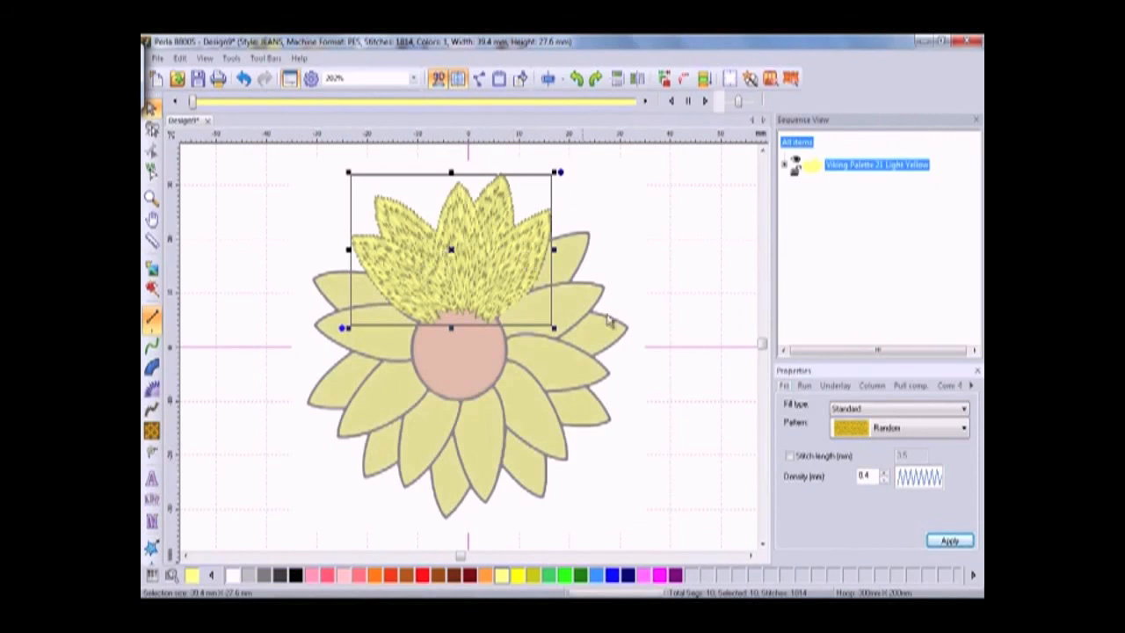
{"action": "double_click", "coordinate": [862, 475]}
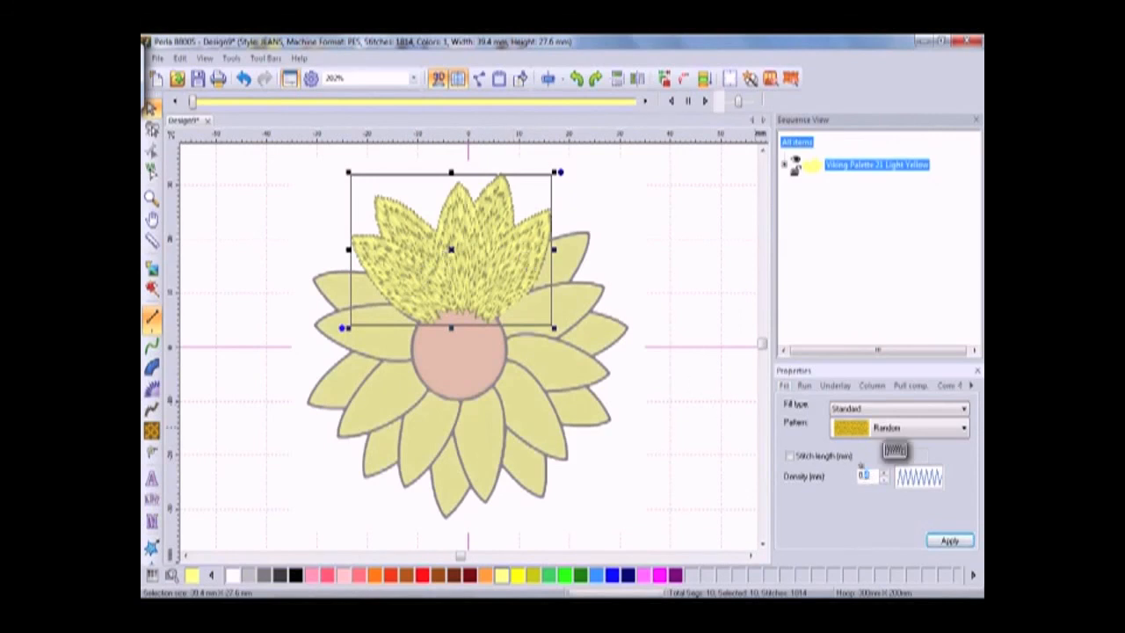
{"action": "type", "text": "0.5"}
{"action": "left_click", "coordinate": [944, 541]}
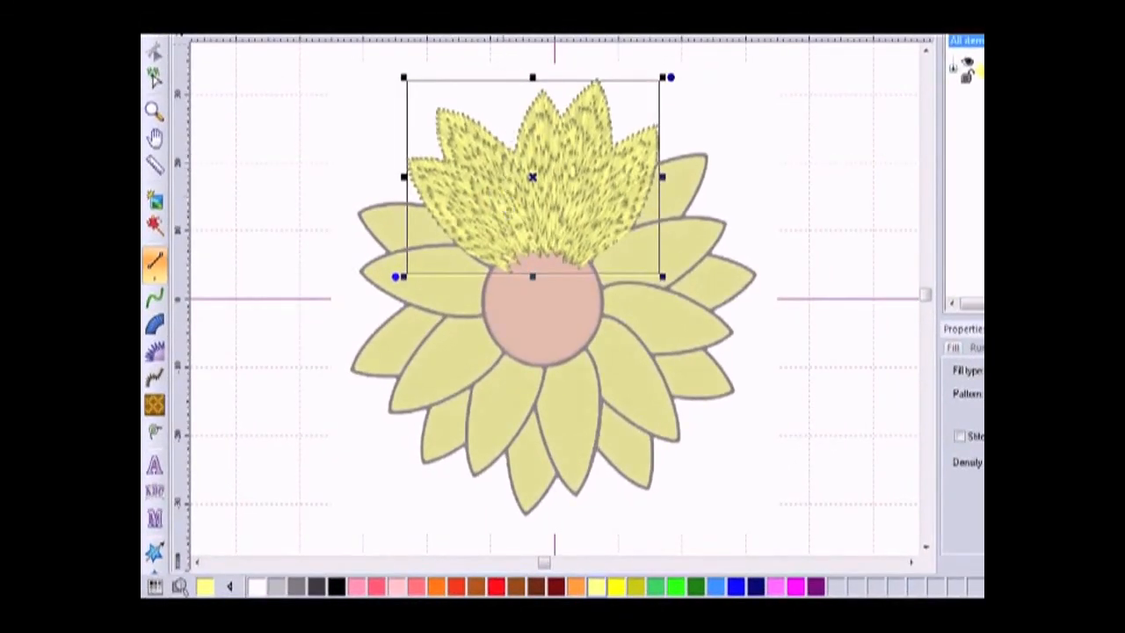
Step: Draw a freehand Dark Yellow run path of long shading strokes radiating from the flower centre across the five petals, and generate its stitches
{"action": "key", "text": "shift+3"}
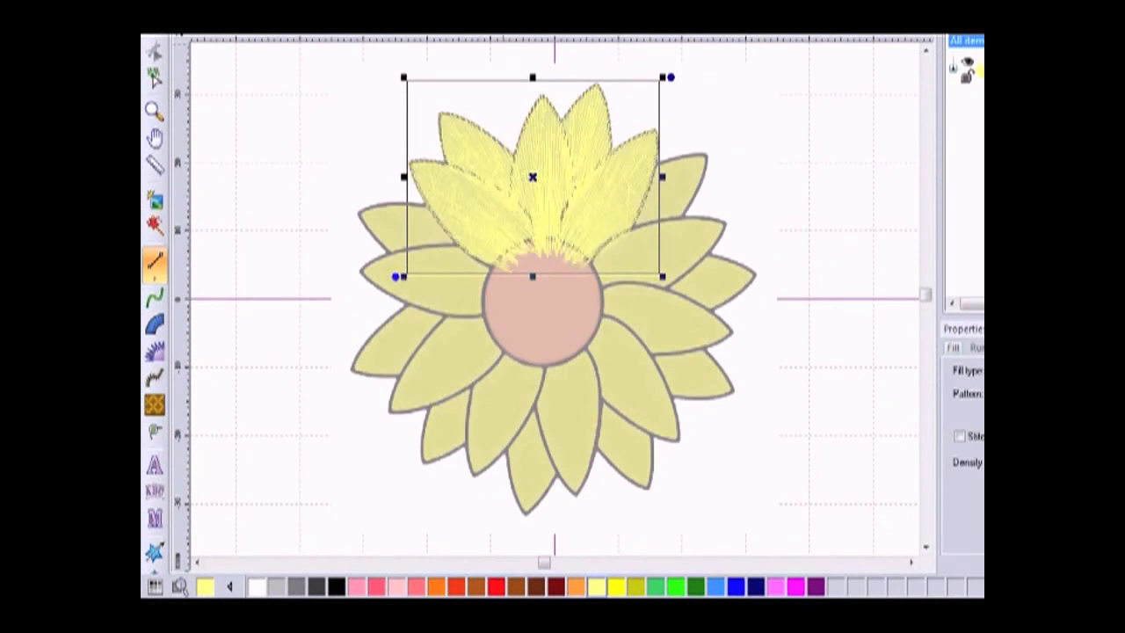
{"action": "left_click", "coordinate": [381, 26]}
{"action": "left_click", "coordinate": [381, 128]}
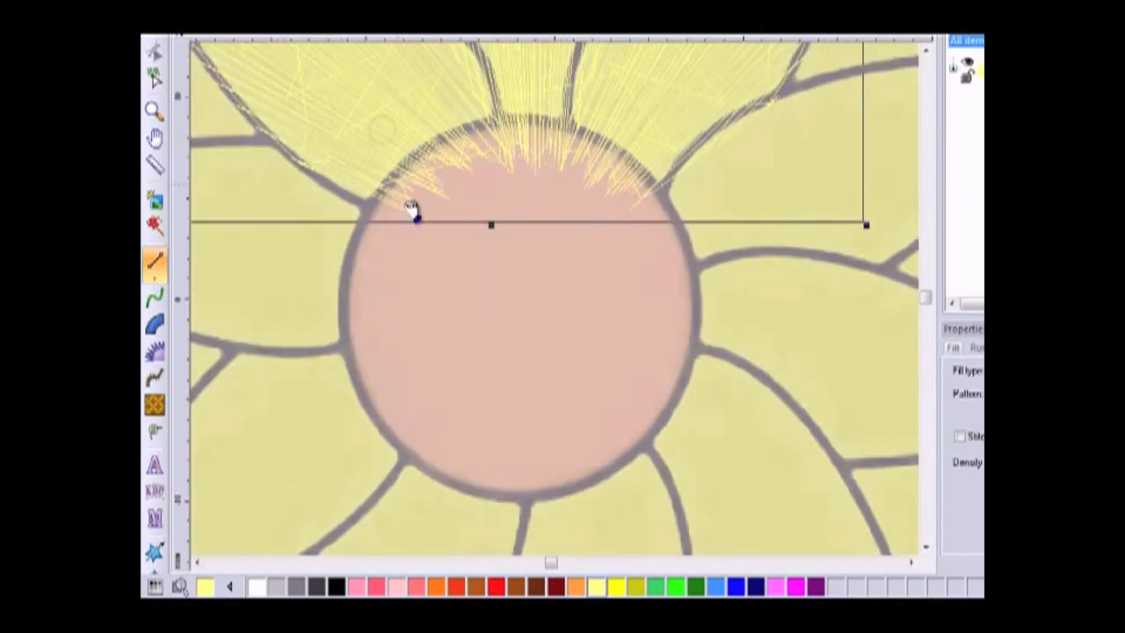
{"action": "scroll", "coordinate": [674, 220], "scroll_direction": "up", "scroll_amount": 5}
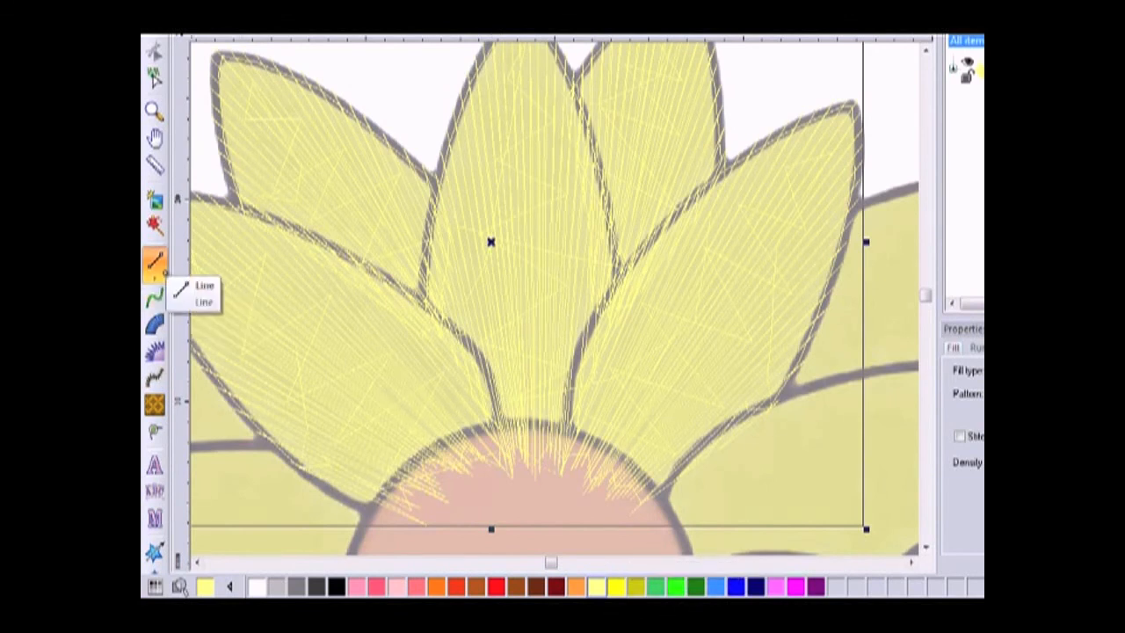
{"action": "mouse_move", "coordinate": [155, 262]}
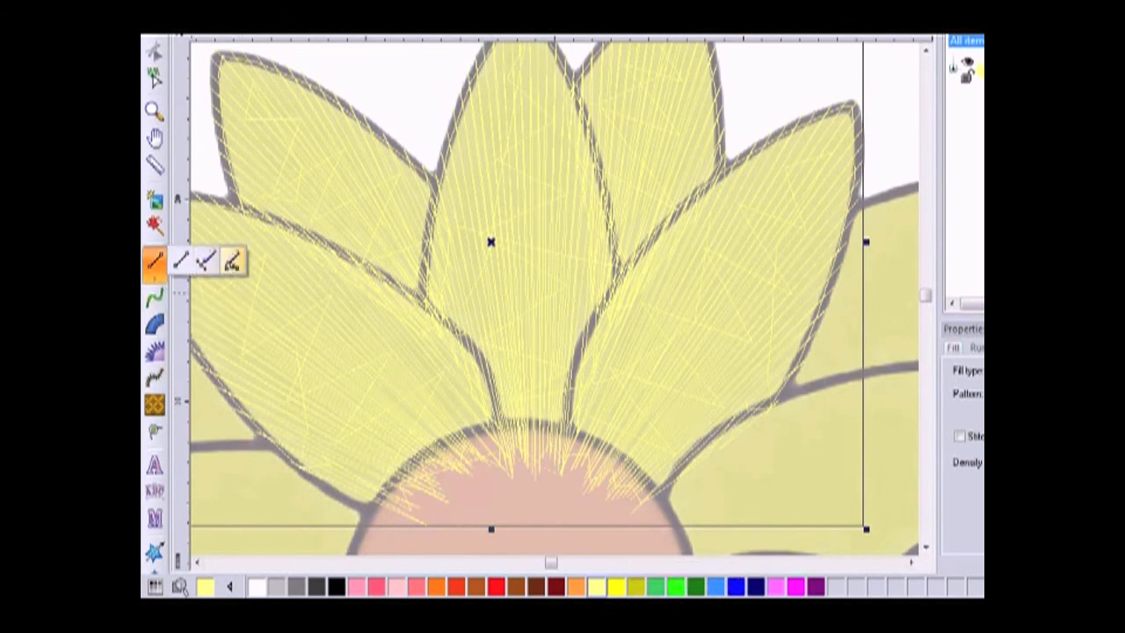
{"action": "left_click", "coordinate": [232, 261]}
{"action": "left_click", "coordinate": [155, 299]}
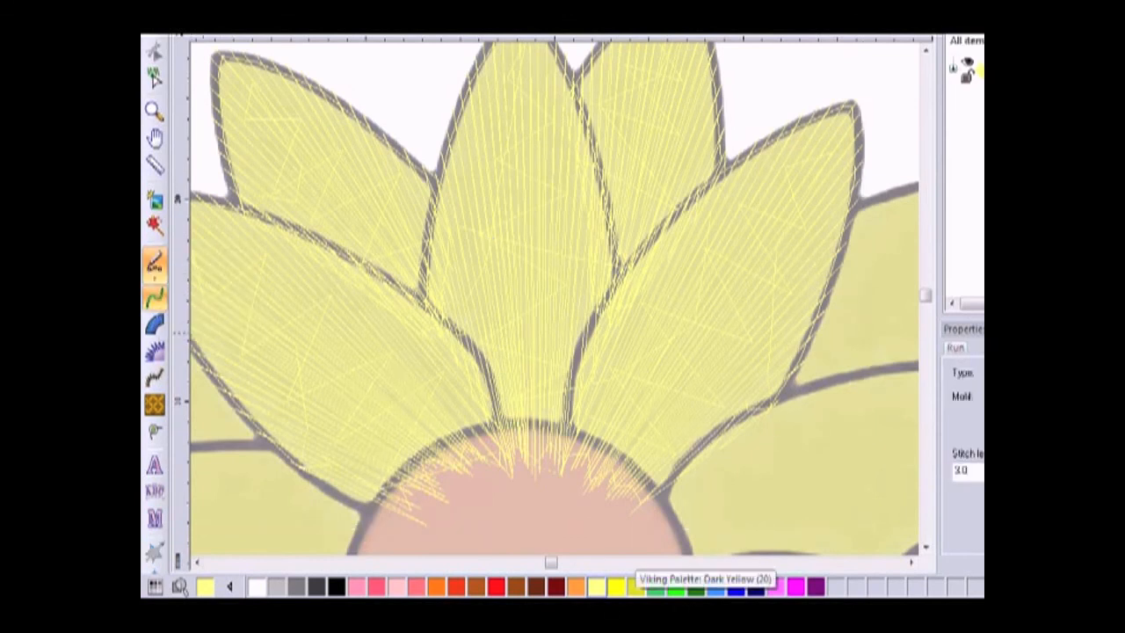
{"action": "left_click", "coordinate": [636, 586]}
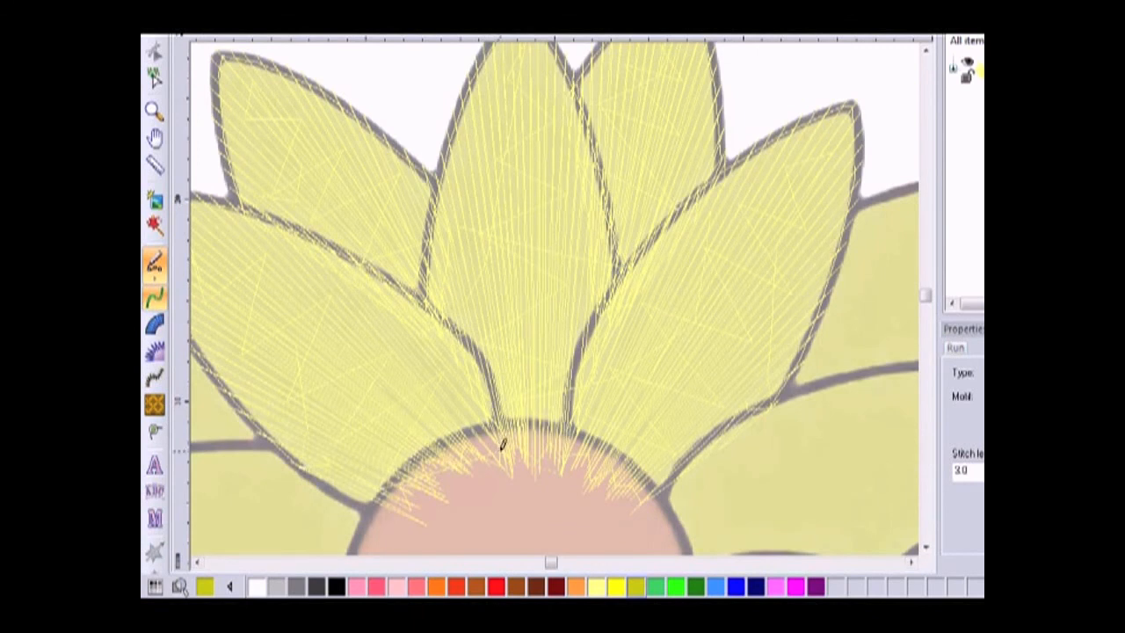
{"action": "mouse_move", "coordinate": [499, 450]}
{"action": "left_mouse_down"}
{"action": "mouse_move", "coordinate": [400, 498]}
{"action": "mouse_move", "coordinate": [299, 429]}
{"action": "mouse_move", "coordinate": [403, 494]}
{"action": "mouse_move", "coordinate": [261, 355]}
{"action": "mouse_move", "coordinate": [409, 484]}
{"action": "mouse_move", "coordinate": [308, 364]}
{"action": "mouse_move", "coordinate": [421, 471]}
{"action": "mouse_move", "coordinate": [385, 414]}
{"action": "mouse_move", "coordinate": [293, 320]}
{"action": "mouse_move", "coordinate": [434, 456]}
{"action": "mouse_move", "coordinate": [374, 368]}
{"action": "mouse_move", "coordinate": [448, 439]}
{"action": "mouse_move", "coordinate": [339, 307]}
{"action": "mouse_move", "coordinate": [469, 449]}
{"action": "mouse_move", "coordinate": [405, 338]}
{"action": "mouse_move", "coordinate": [500, 433]}
{"action": "left_mouse_up"}
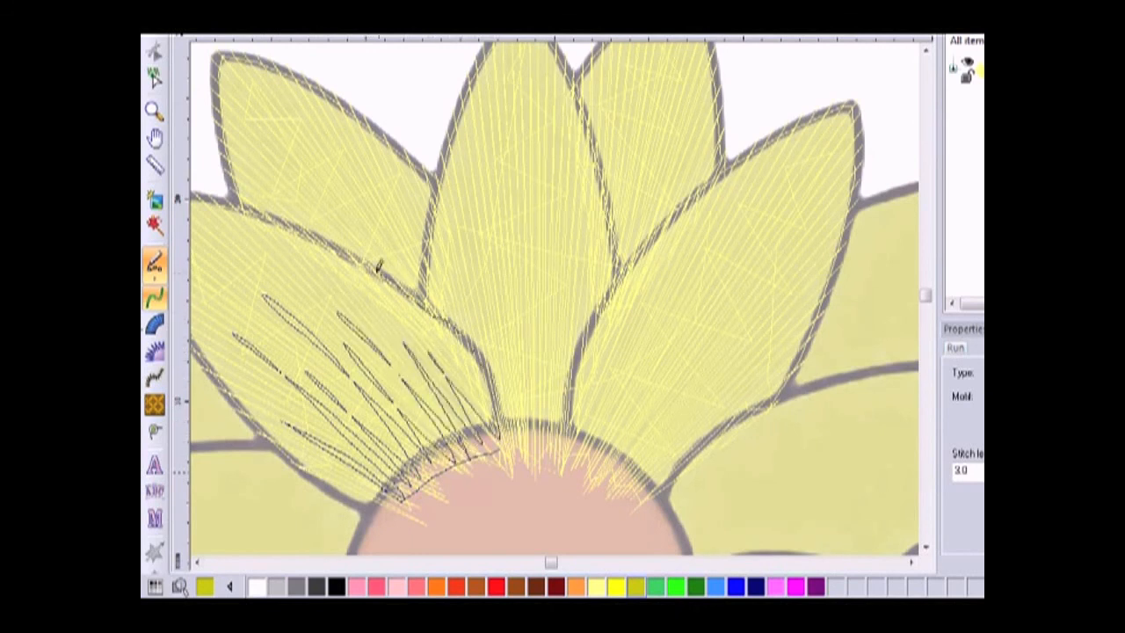
{"action": "mouse_move", "coordinate": [310, 226]}
{"action": "left_mouse_down"}
{"action": "mouse_move", "coordinate": [269, 183]}
{"action": "mouse_move", "coordinate": [347, 248]}
{"action": "mouse_move", "coordinate": [317, 202]}
{"action": "mouse_move", "coordinate": [396, 285]}
{"action": "mouse_move", "coordinate": [326, 169]}
{"action": "mouse_move", "coordinate": [401, 271]}
{"action": "mouse_move", "coordinate": [413, 267]}
{"action": "mouse_move", "coordinate": [361, 186]}
{"action": "mouse_move", "coordinate": [410, 238]}
{"action": "mouse_move", "coordinate": [404, 190]}
{"action": "mouse_move", "coordinate": [423, 292]}
{"action": "mouse_move", "coordinate": [446, 309]}
{"action": "mouse_move", "coordinate": [440, 217]}
{"action": "mouse_move", "coordinate": [470, 337]}
{"action": "mouse_move", "coordinate": [467, 222]}
{"action": "mouse_move", "coordinate": [501, 367]}
{"action": "mouse_move", "coordinate": [491, 203]}
{"action": "mouse_move", "coordinate": [518, 387]}
{"action": "mouse_move", "coordinate": [524, 302]}
{"action": "mouse_move", "coordinate": [536, 383]}
{"action": "mouse_move", "coordinate": [542, 139]}
{"action": "mouse_move", "coordinate": [546, 330]}
{"action": "mouse_move", "coordinate": [551, 378]}
{"action": "mouse_move", "coordinate": [558, 261]}
{"action": "mouse_move", "coordinate": [569, 409]}
{"action": "mouse_move", "coordinate": [578, 277]}
{"action": "mouse_move", "coordinate": [586, 314]}
{"action": "mouse_move", "coordinate": [596, 277]}
{"action": "mouse_move", "coordinate": [615, 266]}
{"action": "mouse_move", "coordinate": [602, 157]}
{"action": "mouse_move", "coordinate": [618, 84]}
{"action": "mouse_move", "coordinate": [608, 209]}
{"action": "mouse_move", "coordinate": [636, 107]}
{"action": "mouse_move", "coordinate": [636, 207]}
{"action": "mouse_move", "coordinate": [664, 129]}
{"action": "mouse_move", "coordinate": [652, 210]}
{"action": "mouse_move", "coordinate": [687, 179]}
{"action": "mouse_move", "coordinate": [608, 284]}
{"action": "mouse_move", "coordinate": [578, 344]}
{"action": "mouse_move", "coordinate": [560, 432]}
{"action": "mouse_move", "coordinate": [633, 321]}
{"action": "mouse_move", "coordinate": [575, 436]}
{"action": "mouse_move", "coordinate": [656, 318]}
{"action": "mouse_move", "coordinate": [612, 434]}
{"action": "mouse_move", "coordinate": [734, 257]}
{"action": "mouse_move", "coordinate": [620, 466]}
{"action": "mouse_move", "coordinate": [737, 301]}
{"action": "mouse_move", "coordinate": [669, 406]}
{"action": "mouse_move", "coordinate": [754, 328]}
{"action": "mouse_move", "coordinate": [660, 449]}
{"action": "mouse_move", "coordinate": [715, 398]}
{"action": "mouse_move", "coordinate": [651, 487]}
{"action": "mouse_move", "coordinate": [693, 436]}
{"action": "mouse_move", "coordinate": [650, 452]}
{"action": "left_mouse_up"}
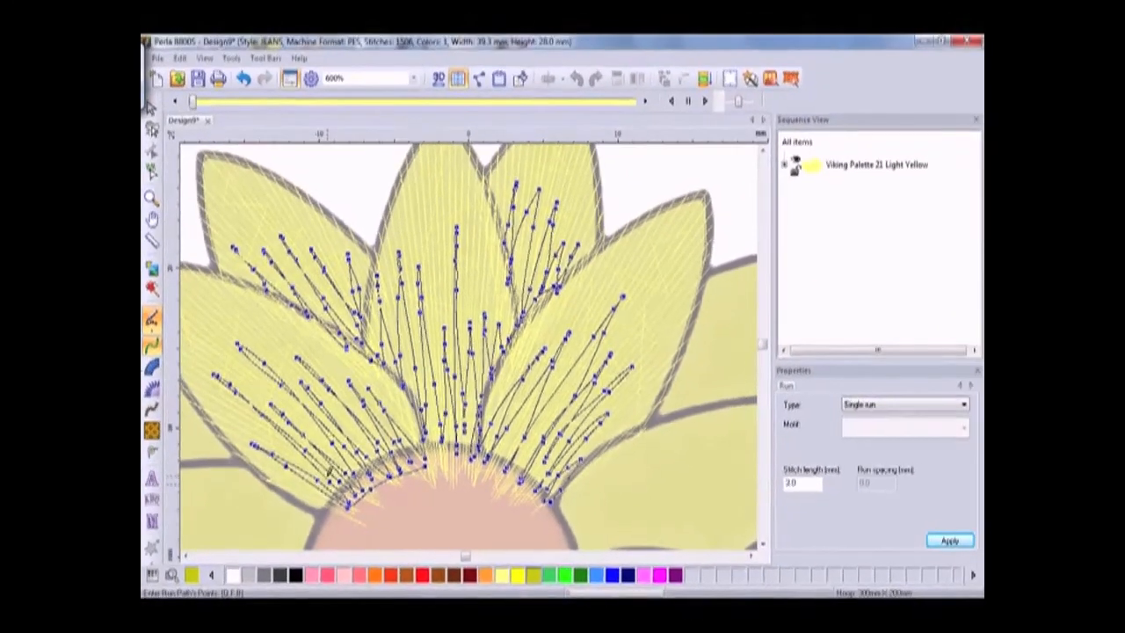
{"action": "right_click", "coordinate": [338, 466]}
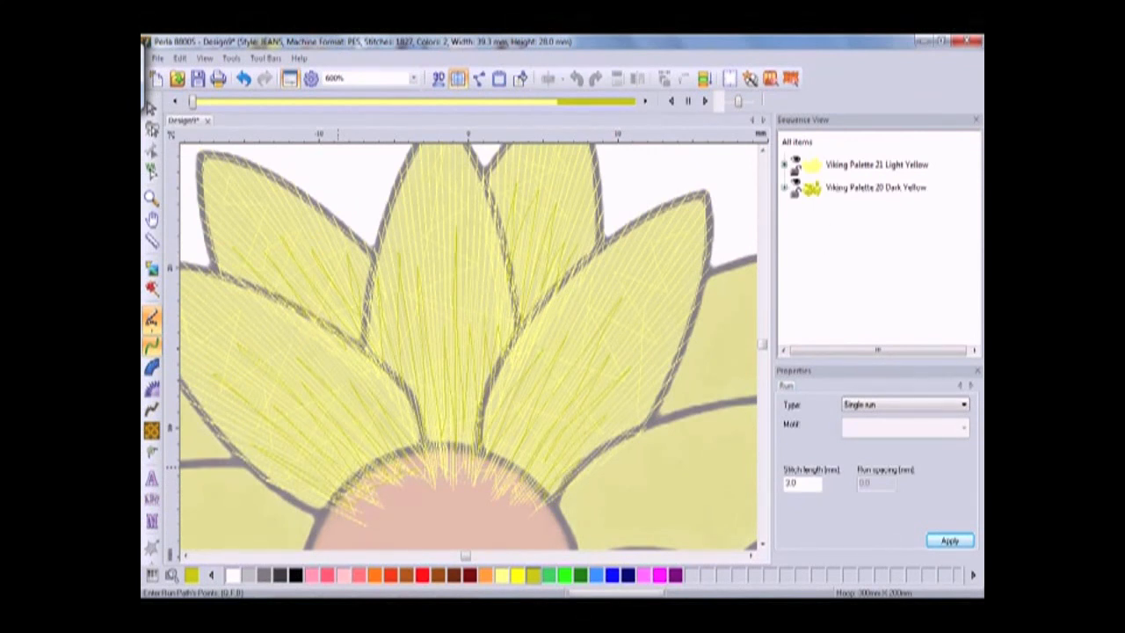
Step: Set the stitch length of the Dark Yellow shading run to 5 mm
{"action": "left_click", "coordinate": [820, 185]}
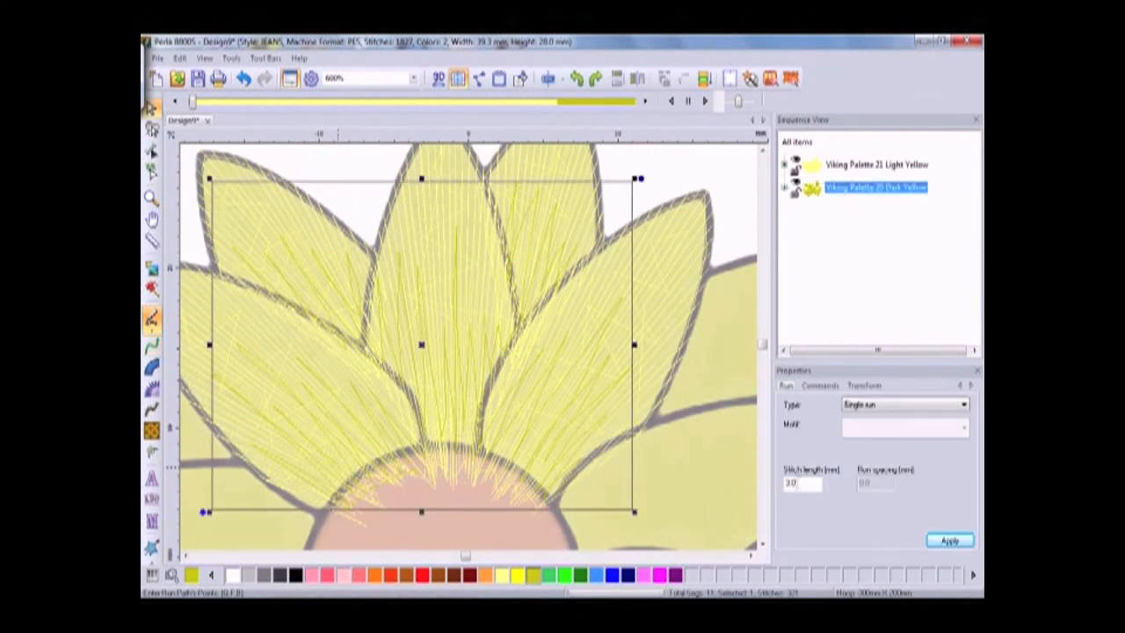
{"action": "double_click", "coordinate": [797, 483]}
{"action": "type", "text": "5"}
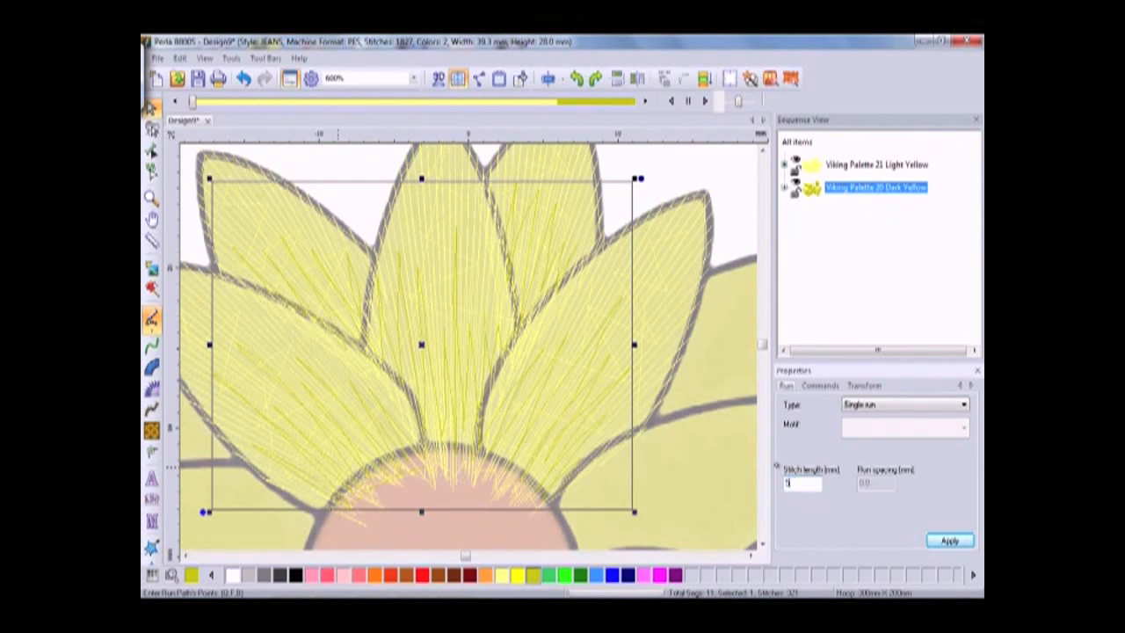
{"action": "left_click", "coordinate": [942, 540]}
{"action": "left_click", "coordinate": [937, 539]}
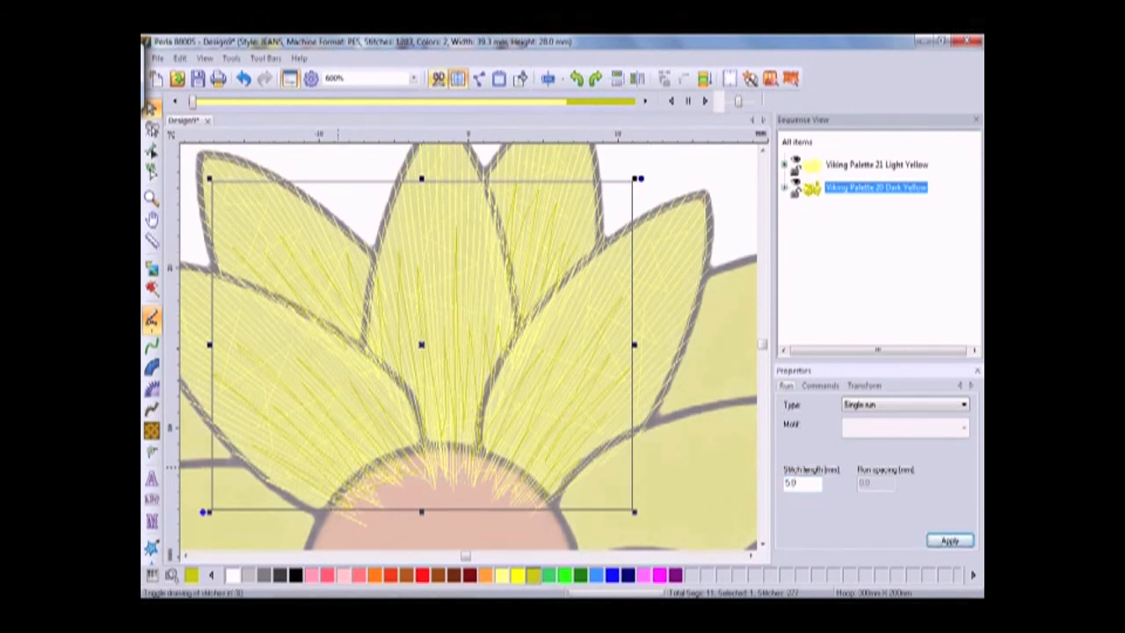
Step: Show the shaded petals in the 3D view and zoom out to 200%
{"action": "left_click", "coordinate": [437, 78]}
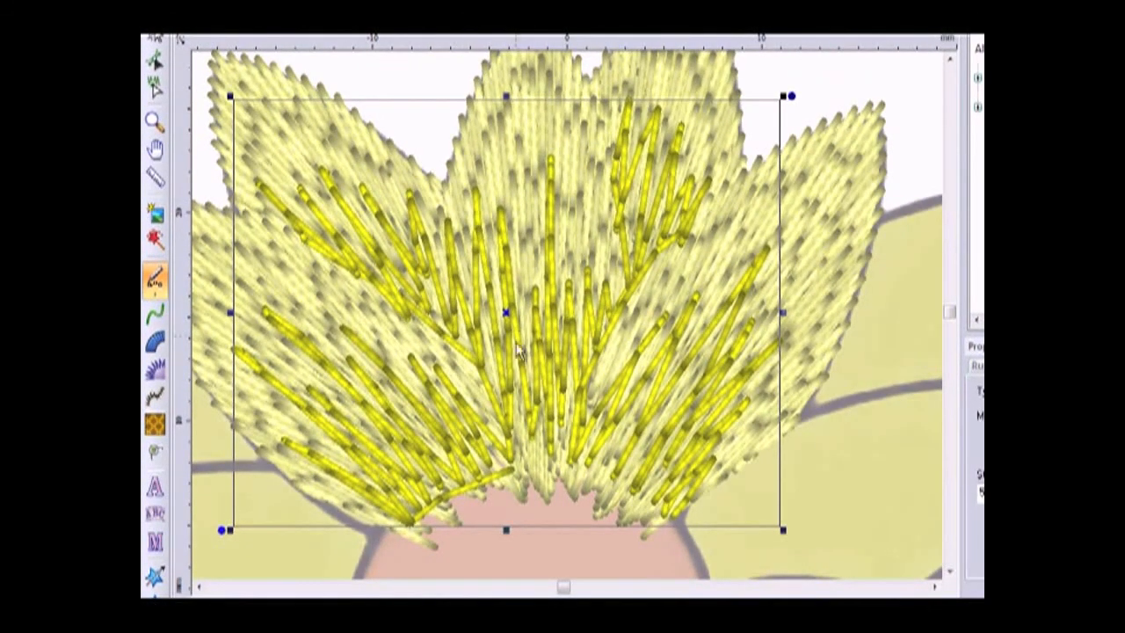
{"action": "left_click", "coordinate": [495, 35]}
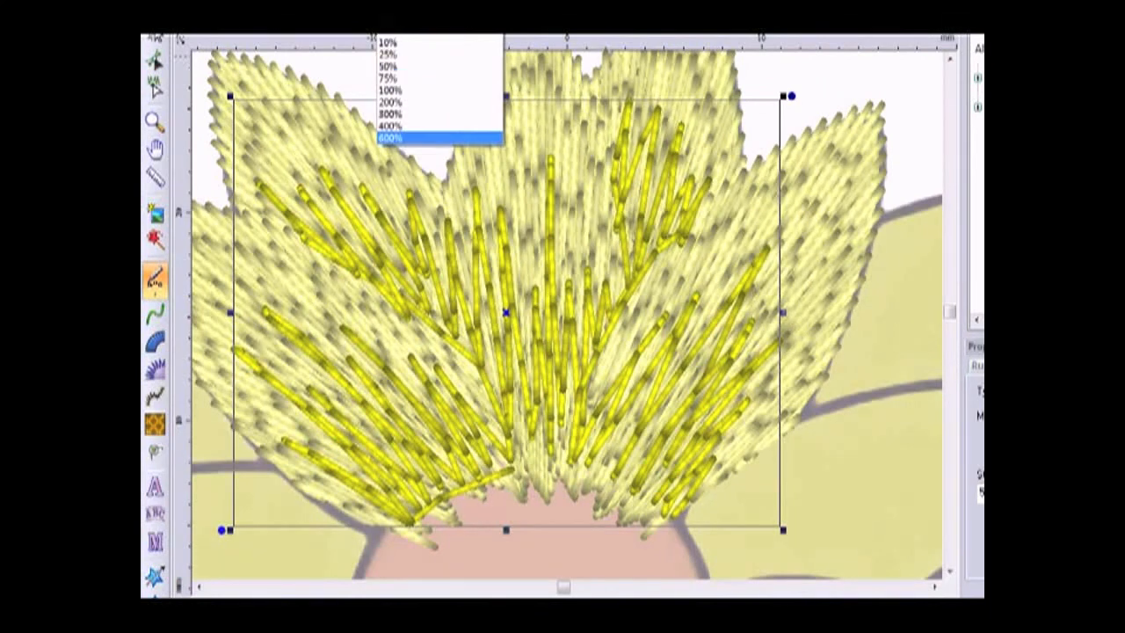
{"action": "left_click", "coordinate": [390, 102]}
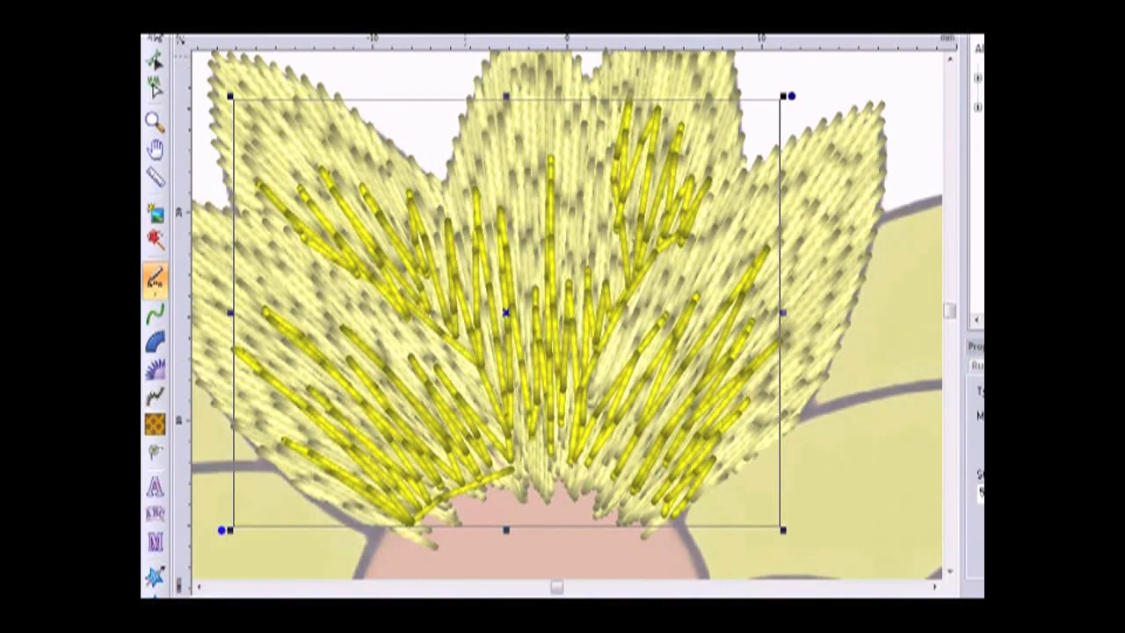